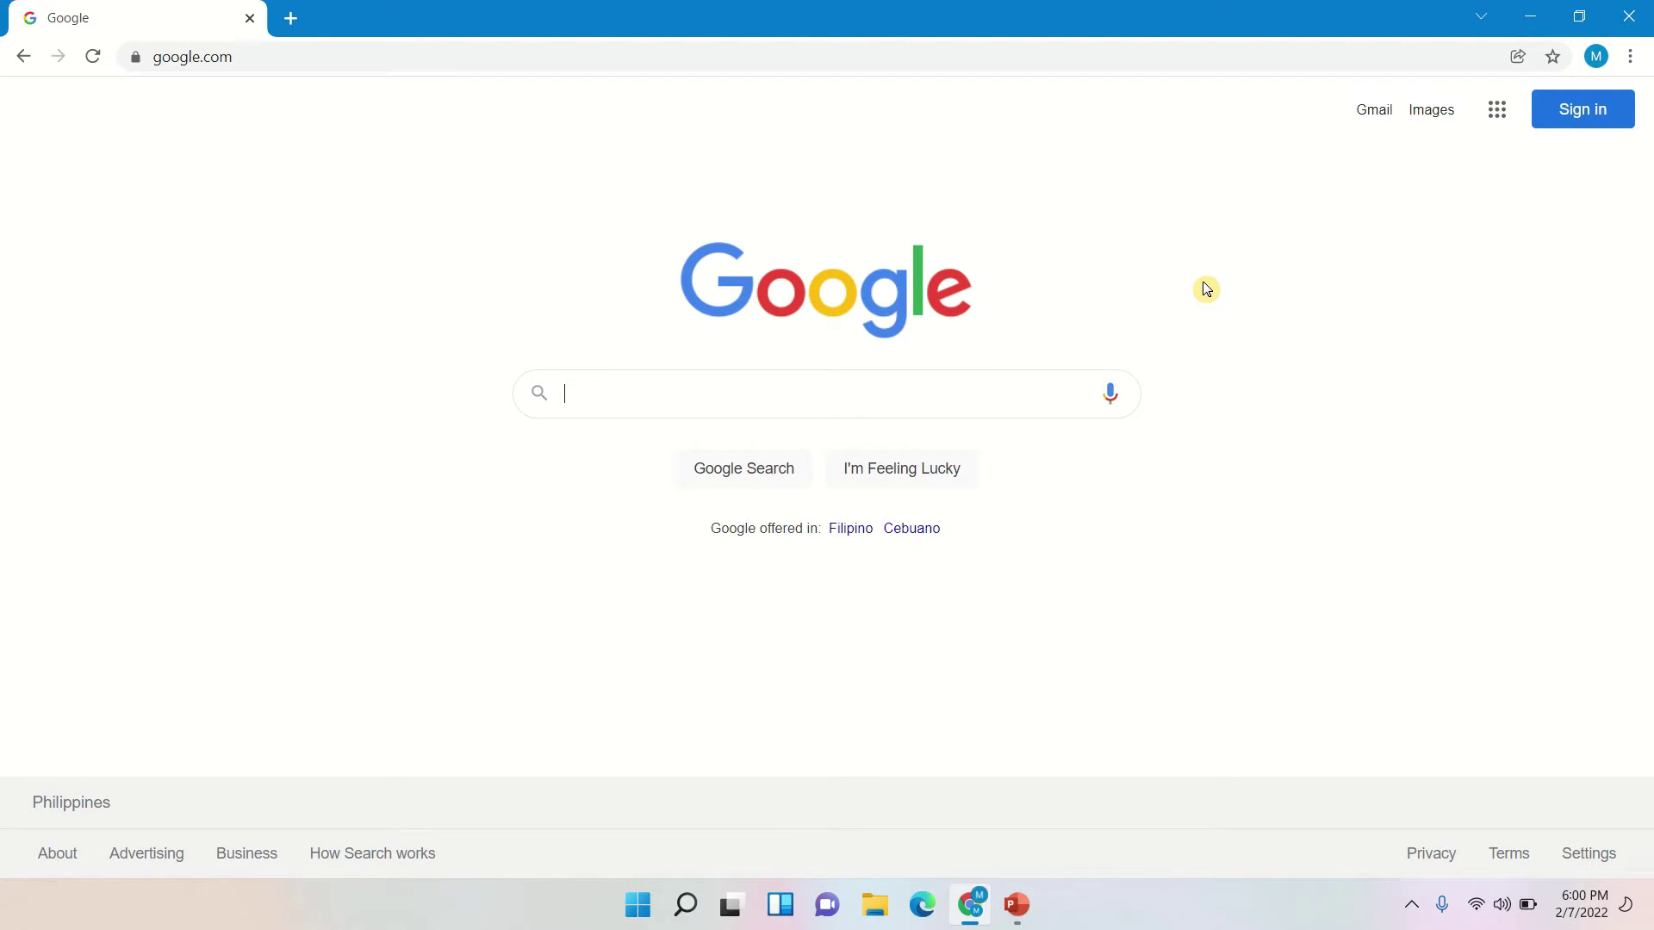
- Go to facebook.com/pages in Chrome and start creating a new Facebook Page
click(164, 57)
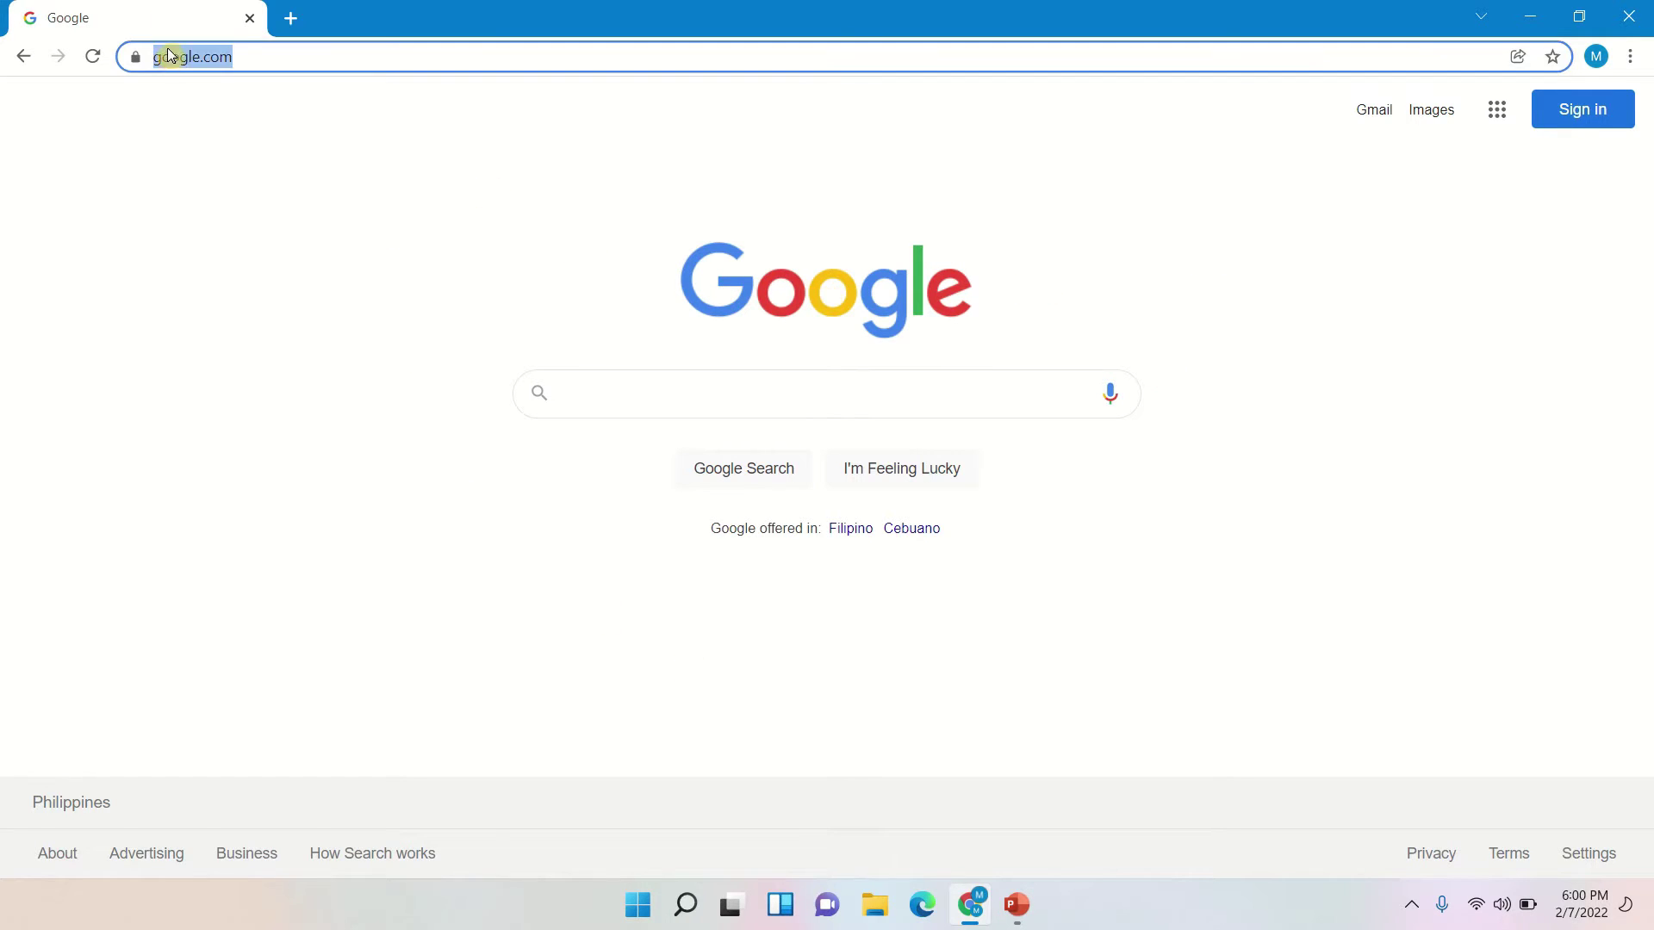
text(face)
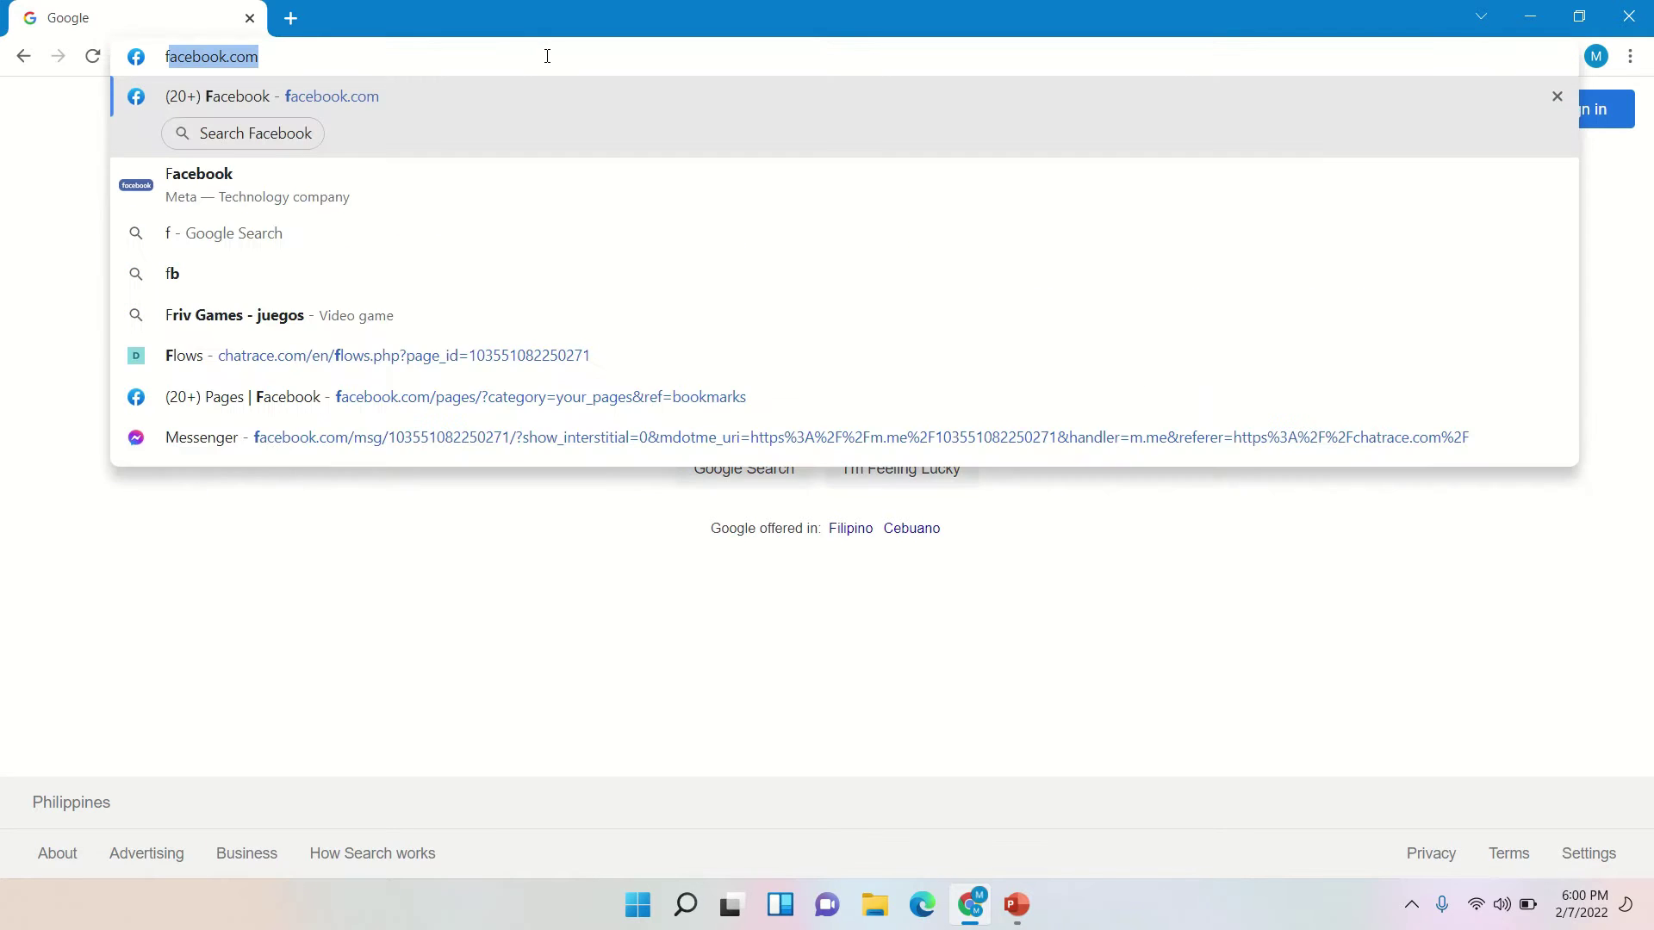
text(b)
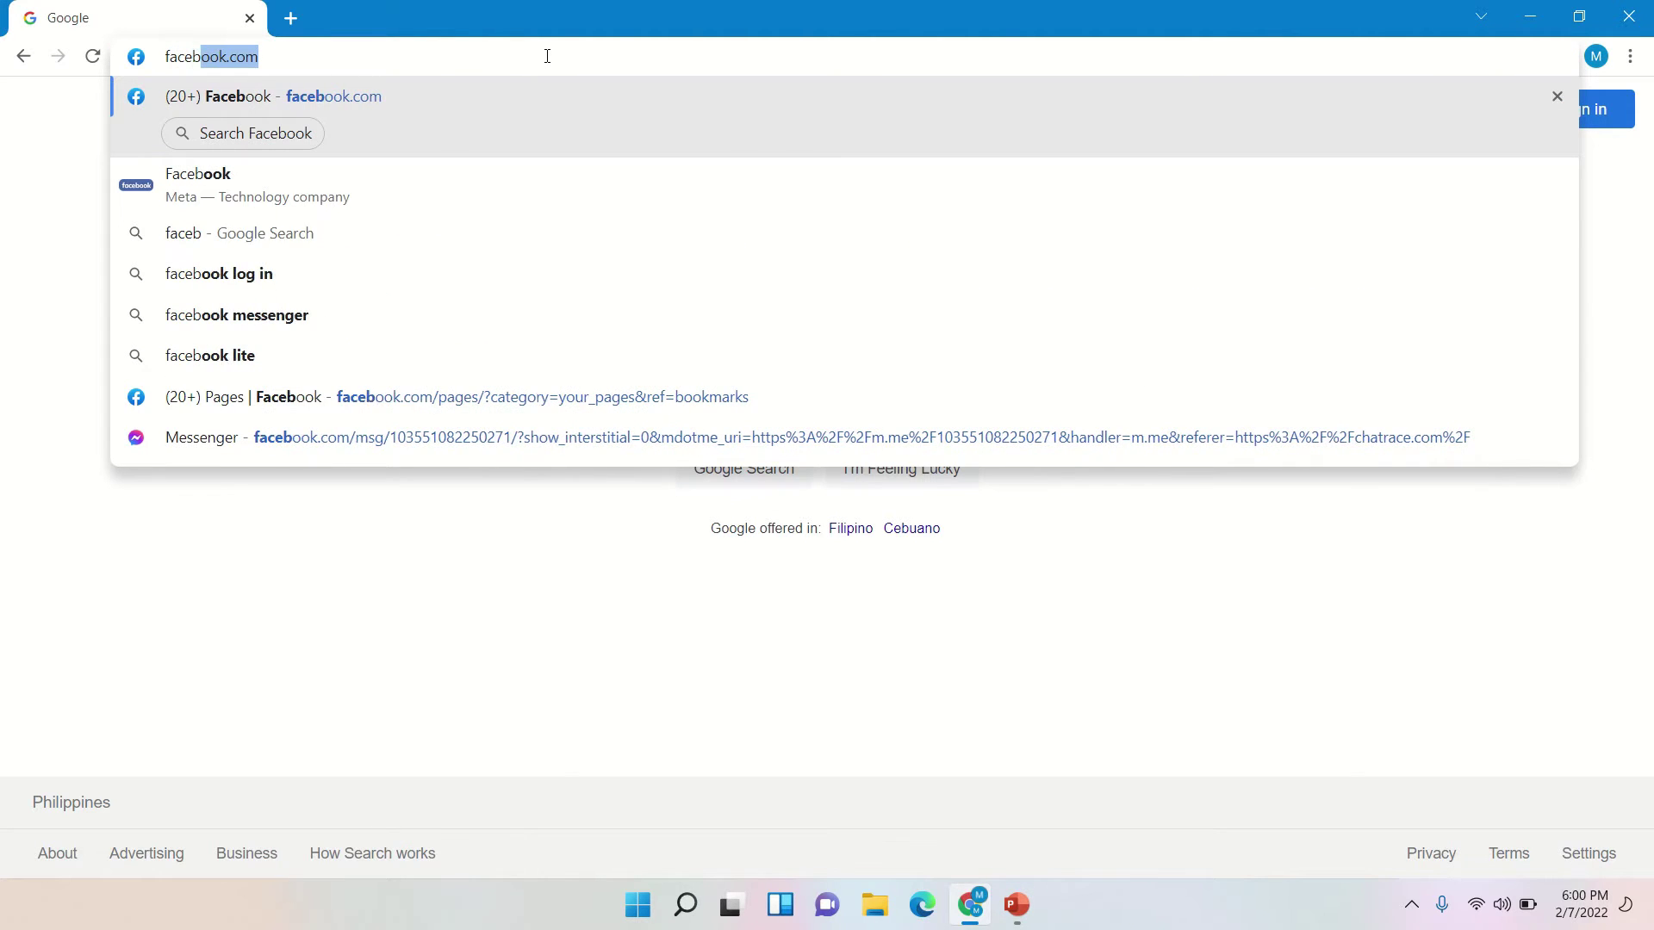
text(ook.co)
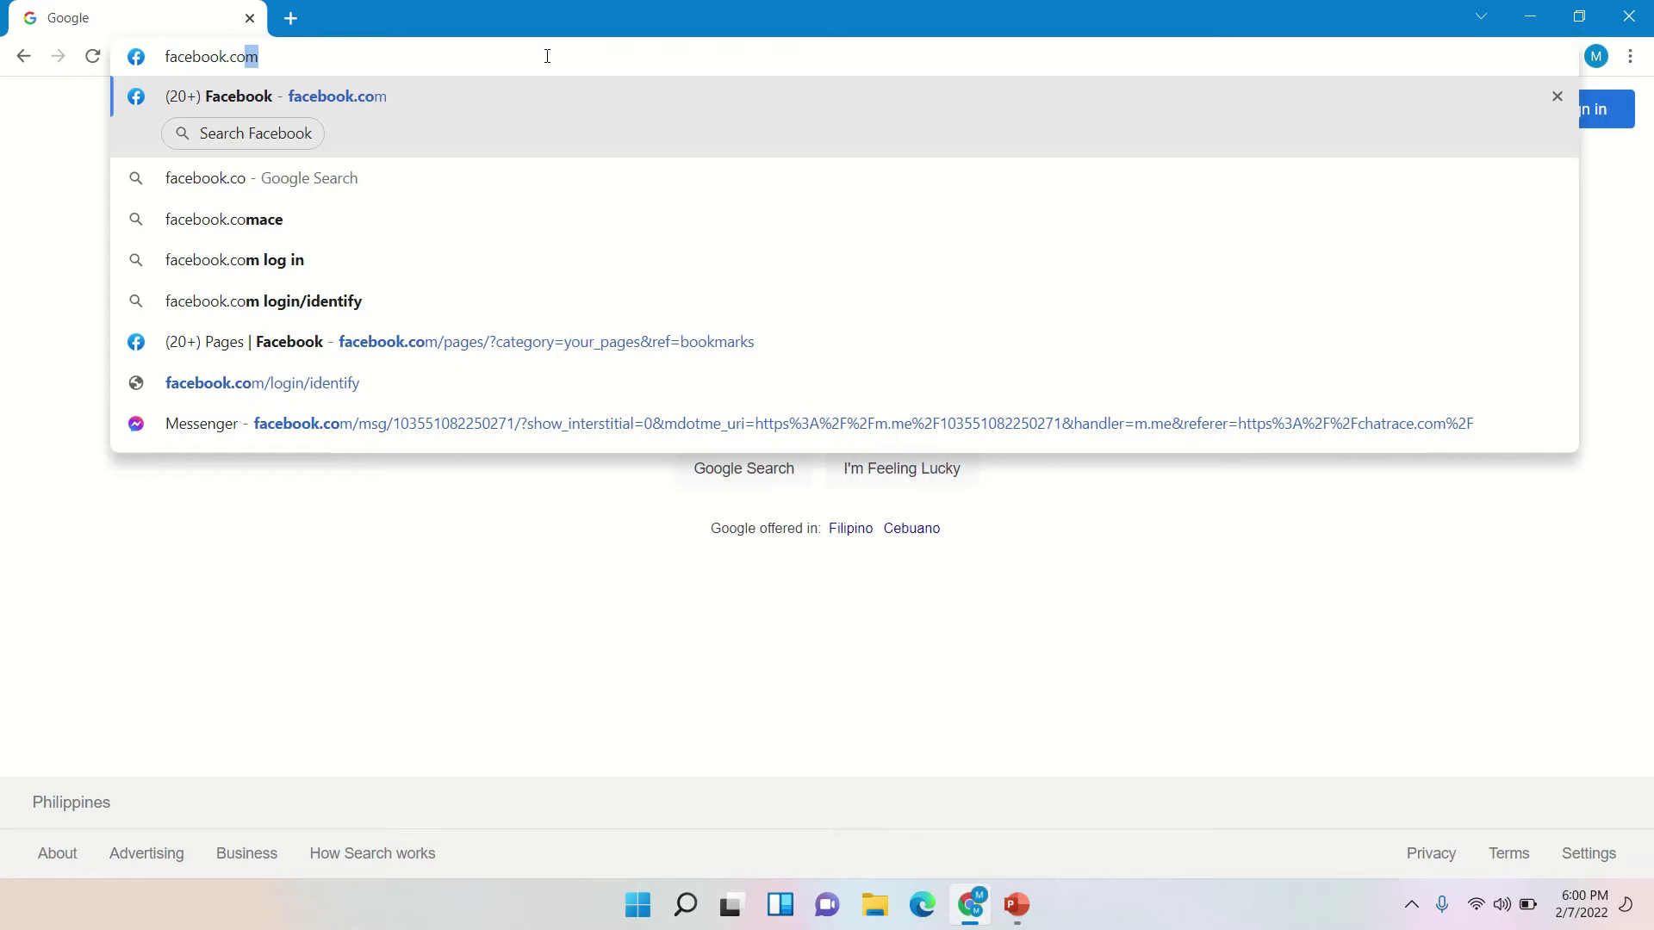
text(m/pages)
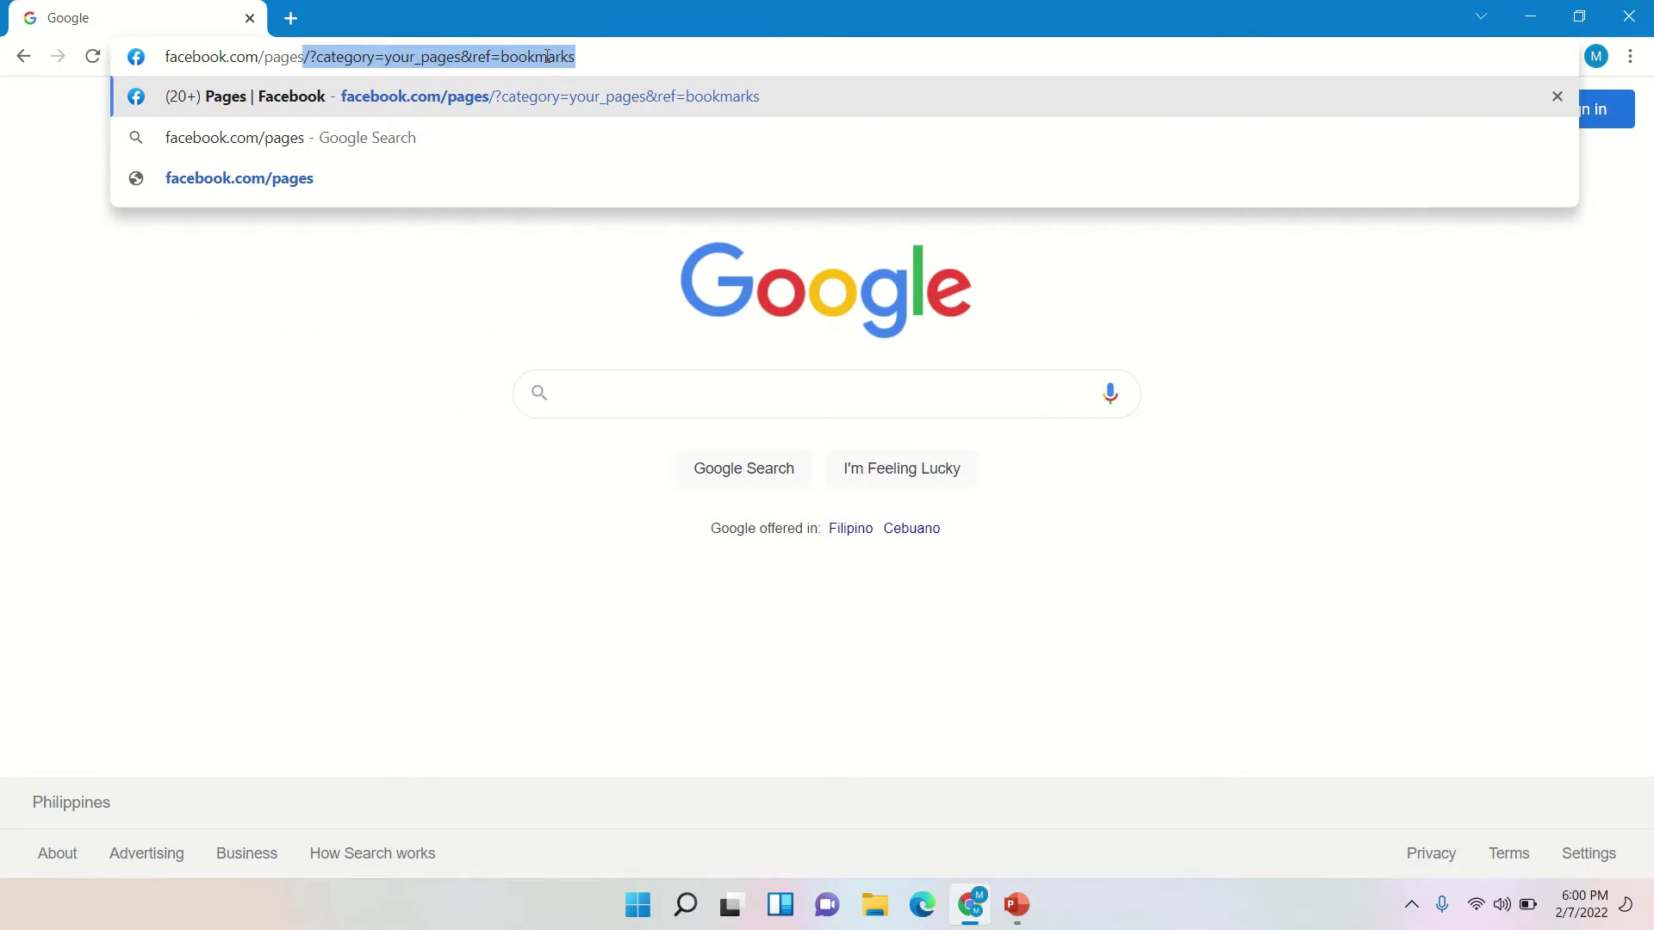
key(Delete)
key(Return)
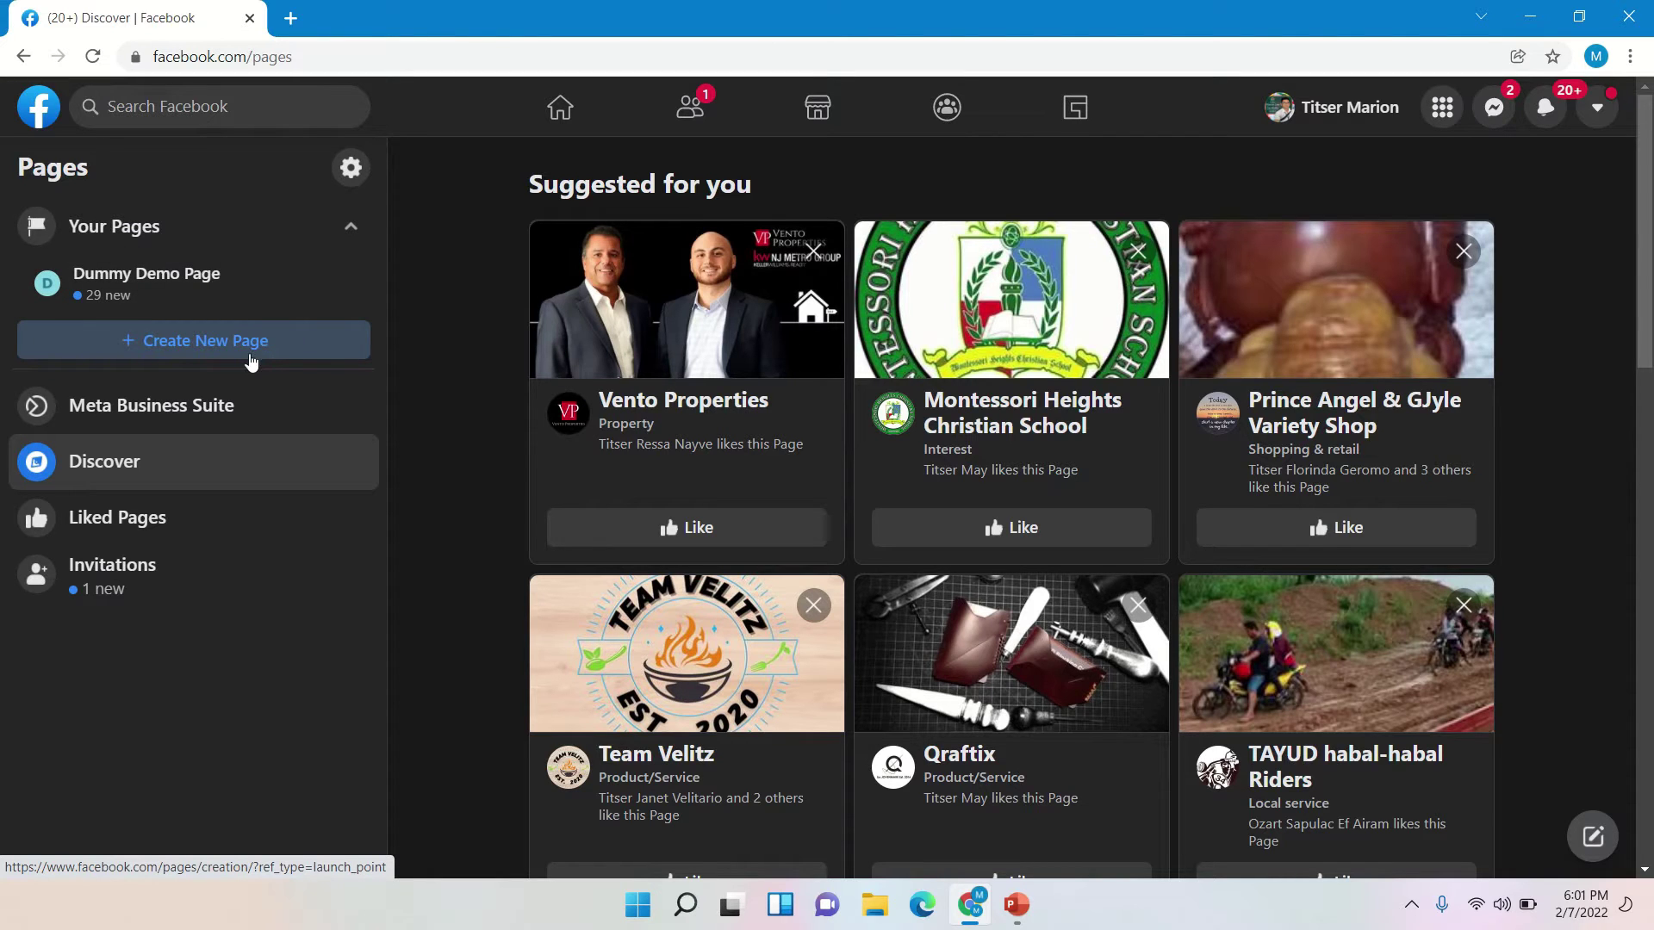
click(278, 353)
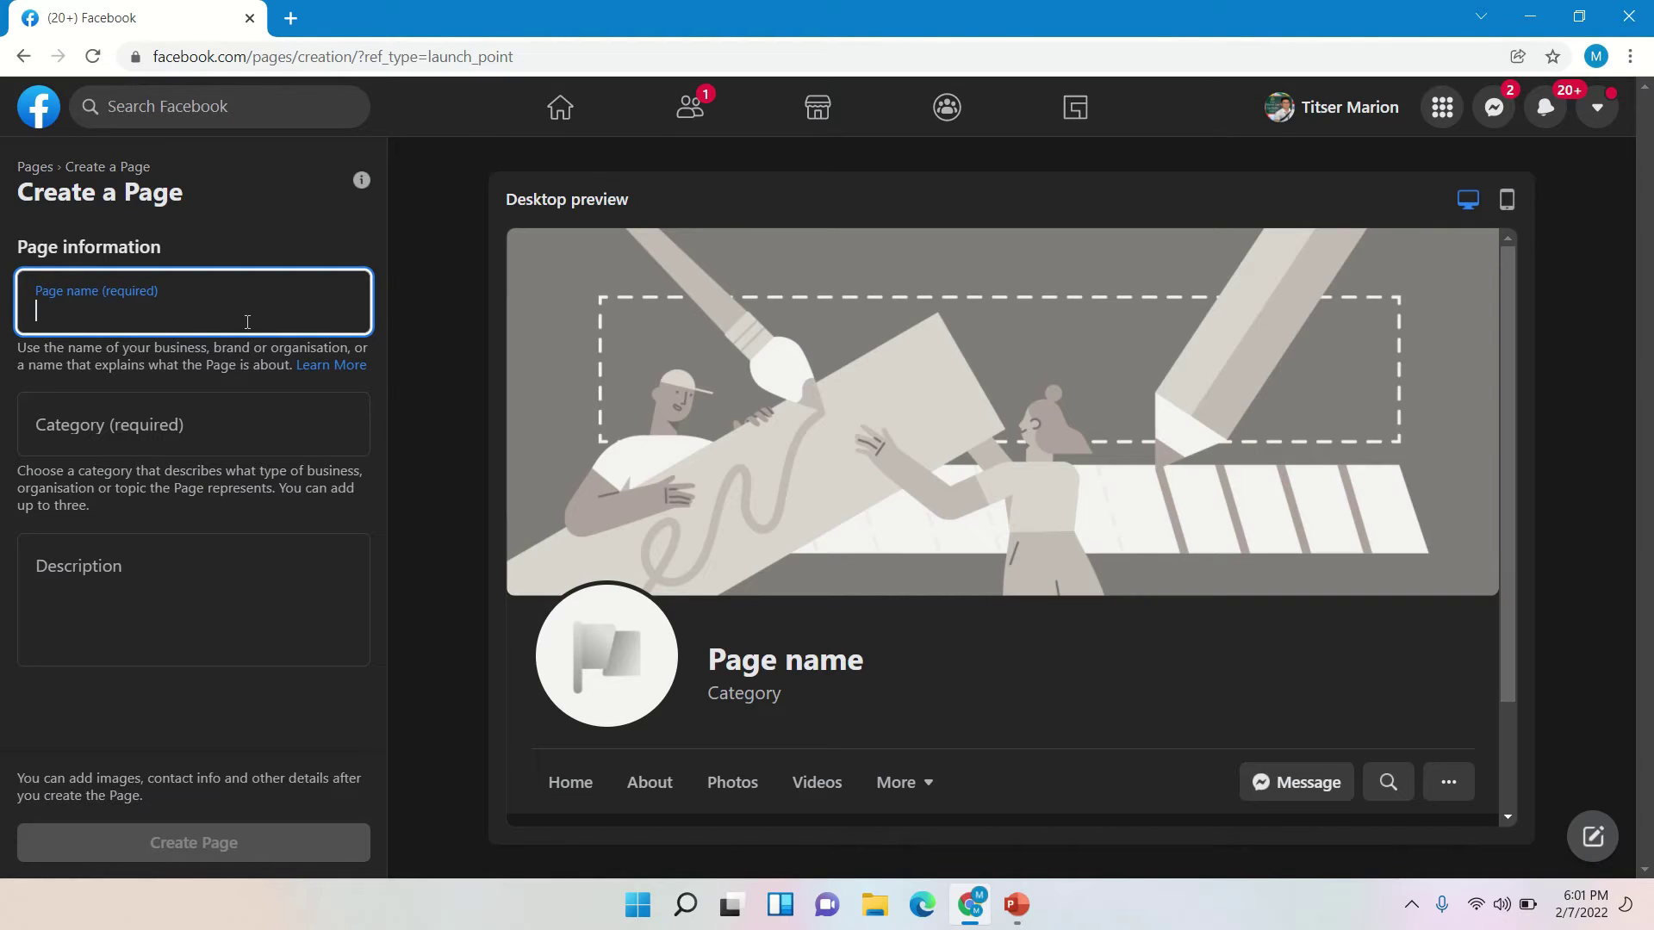
- Create the Page 'Sample Demo Page' in category School, described 'This is sample page only'
text(Sample)
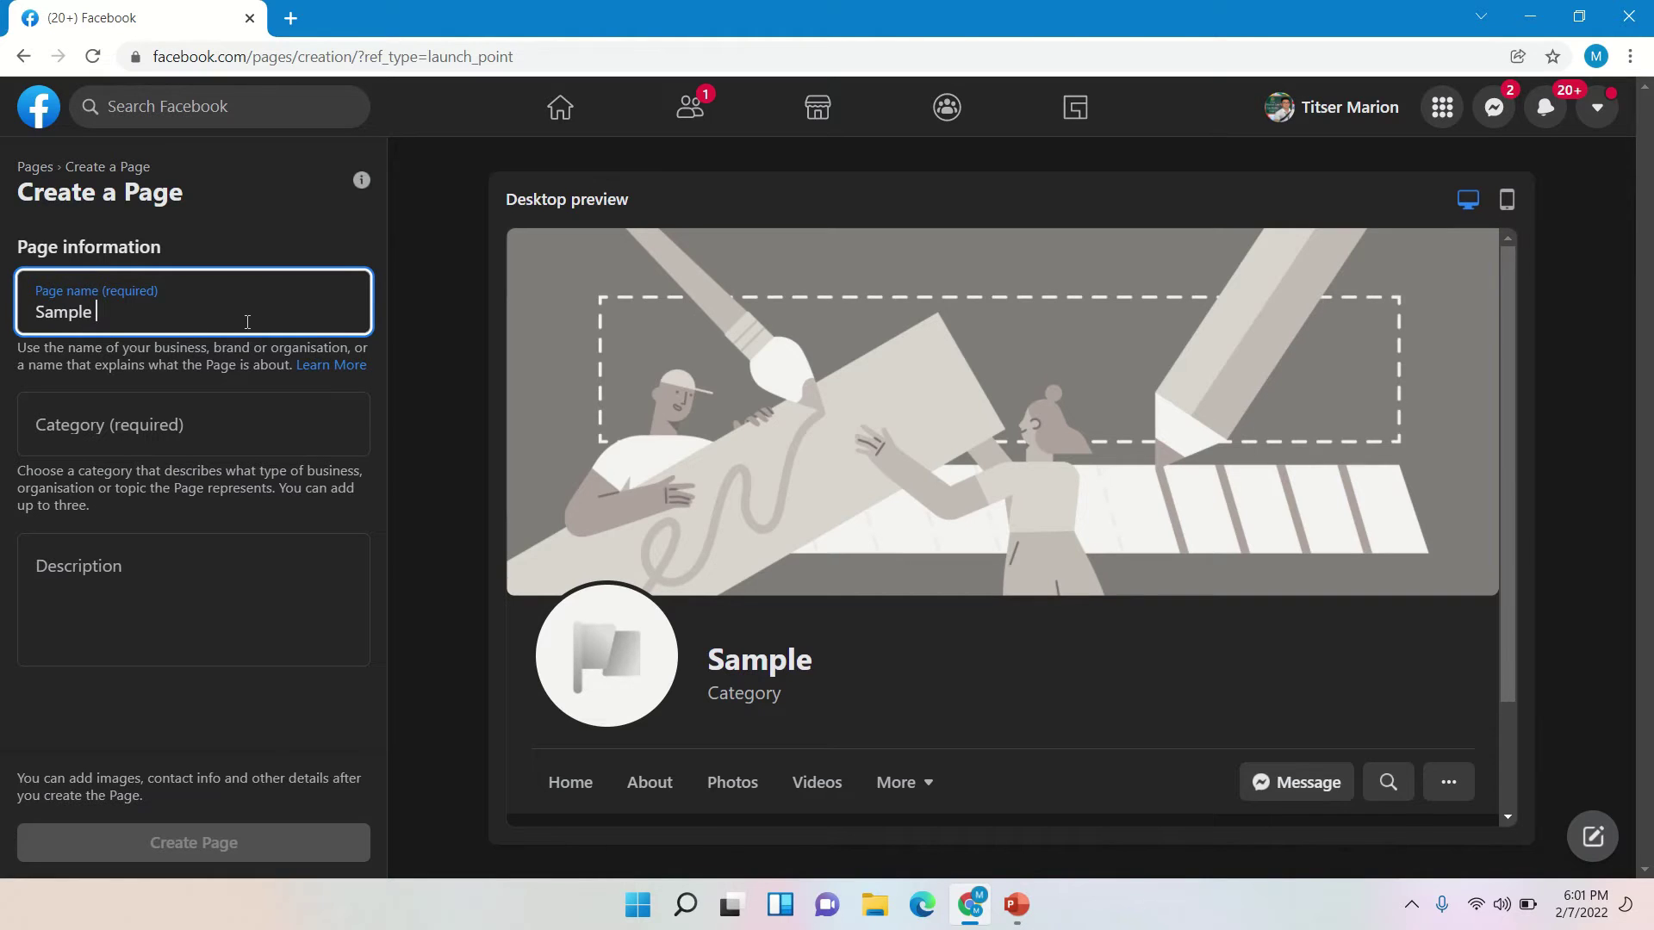
text(Demo)
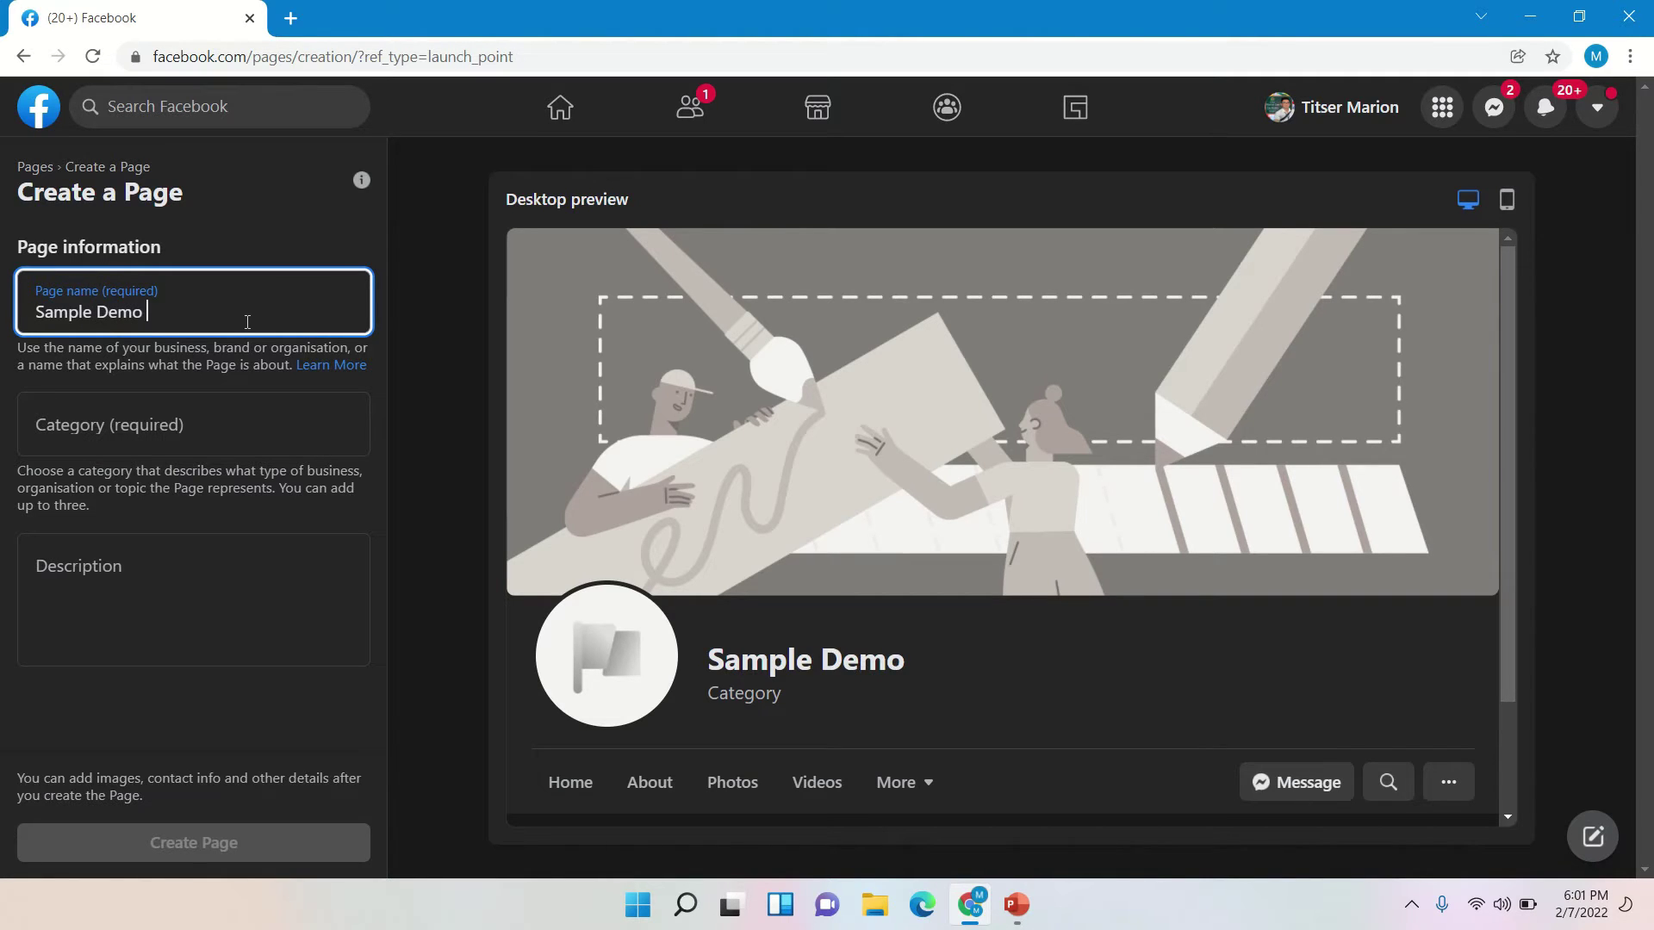
text( Page)
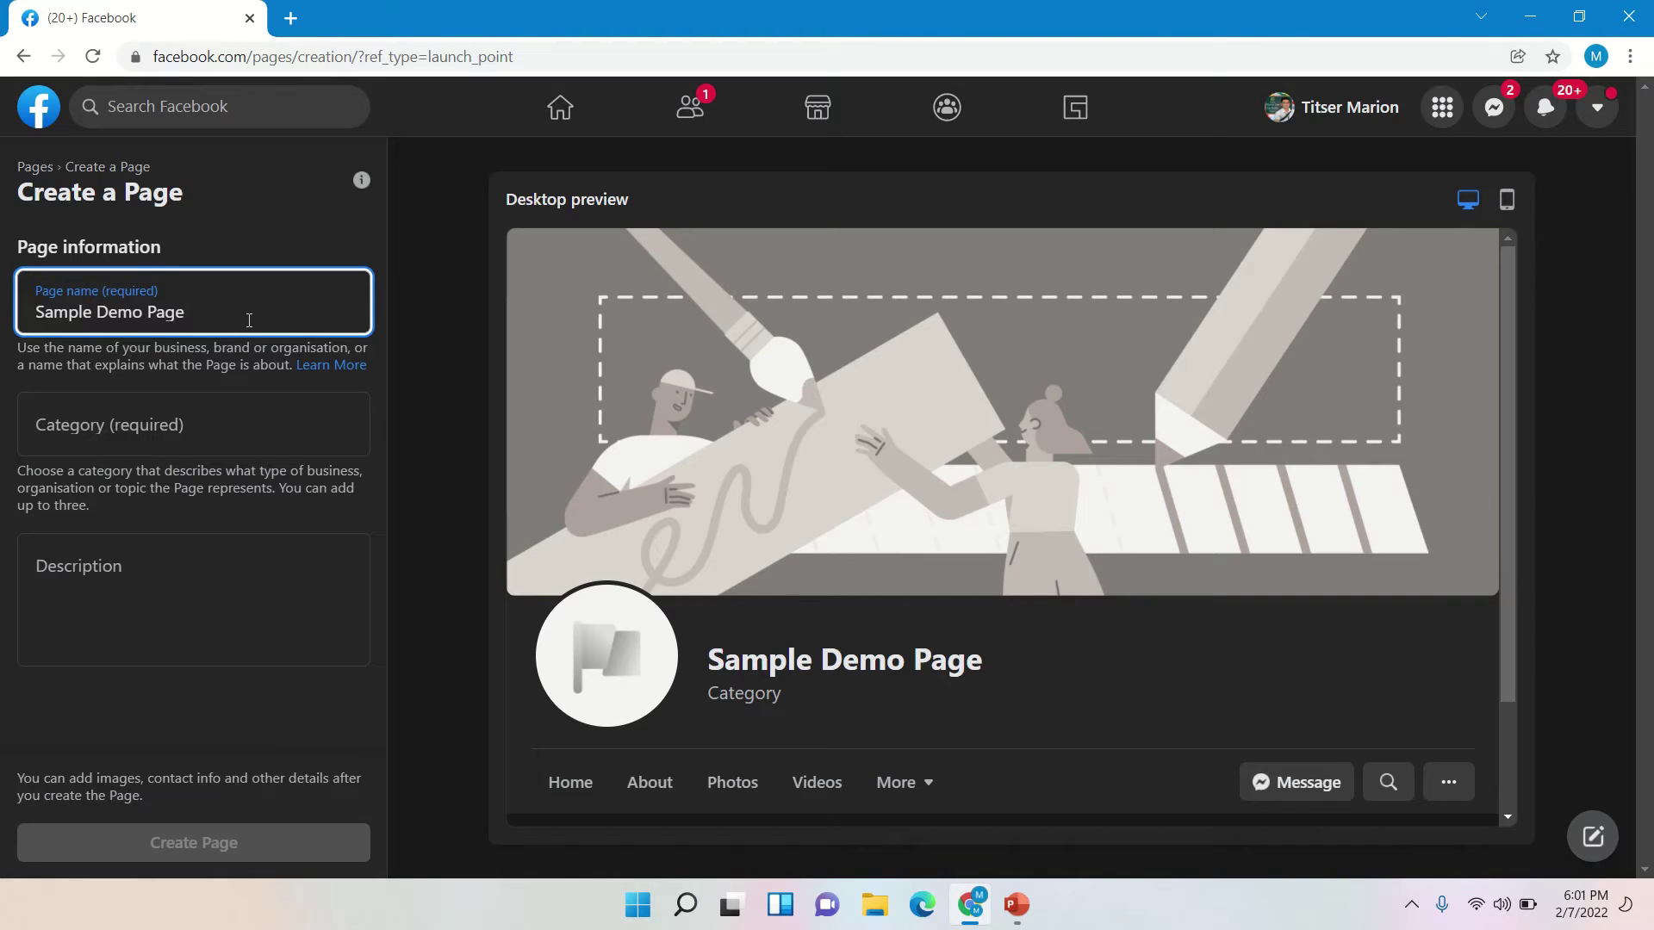
click(244, 420)
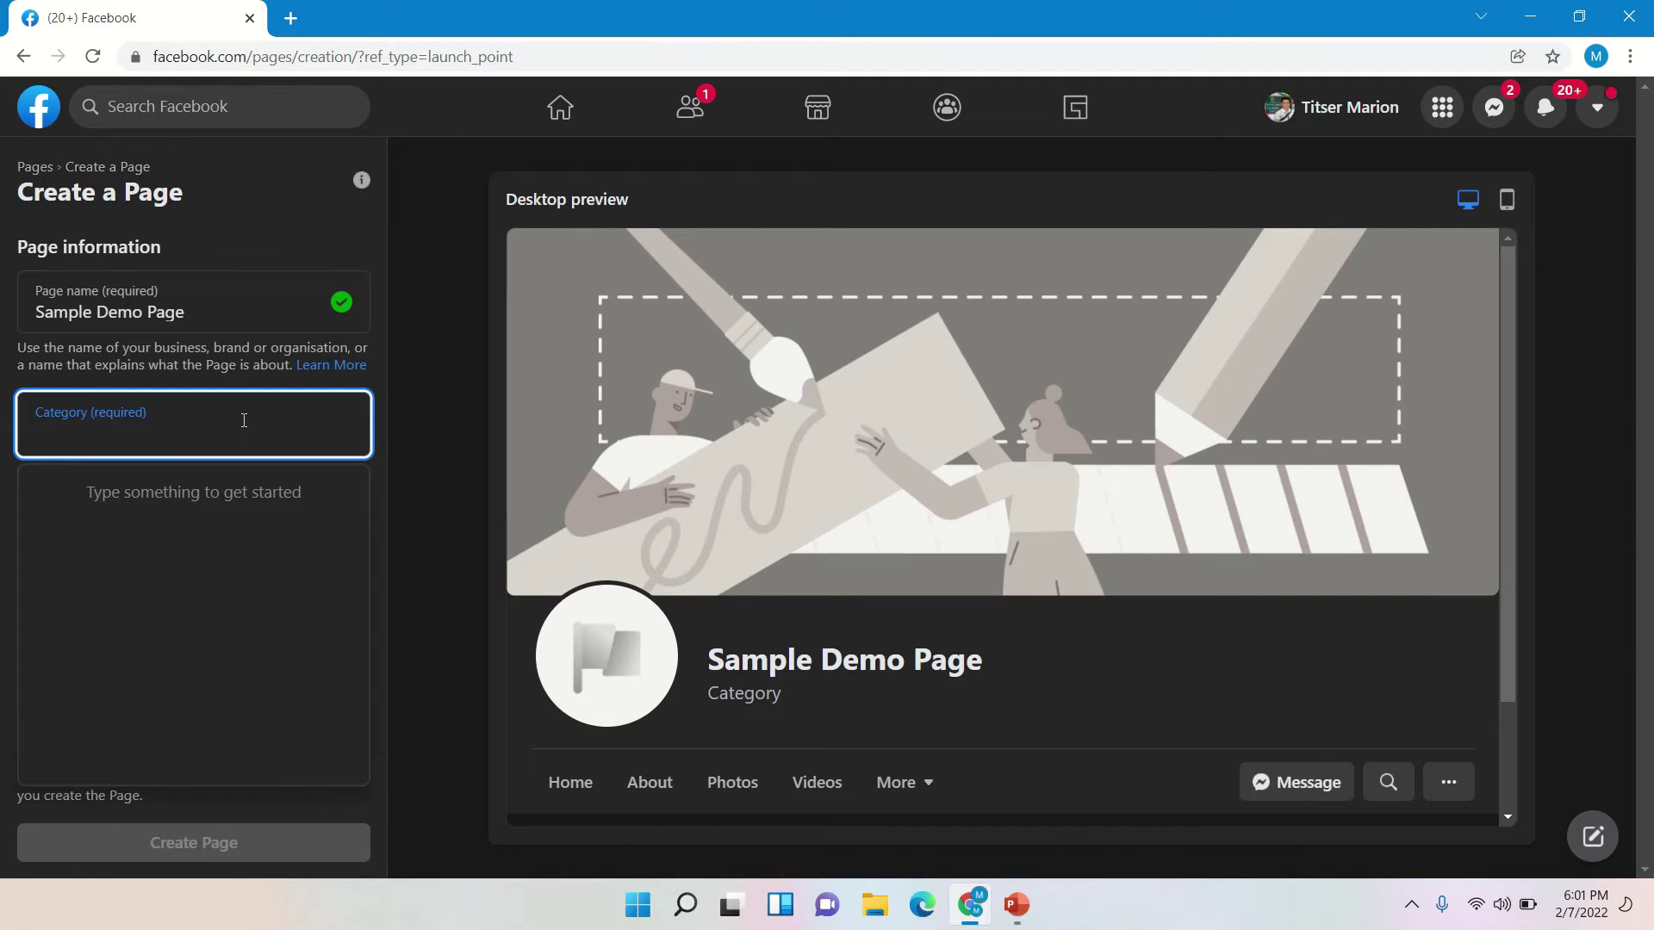
text(scho)
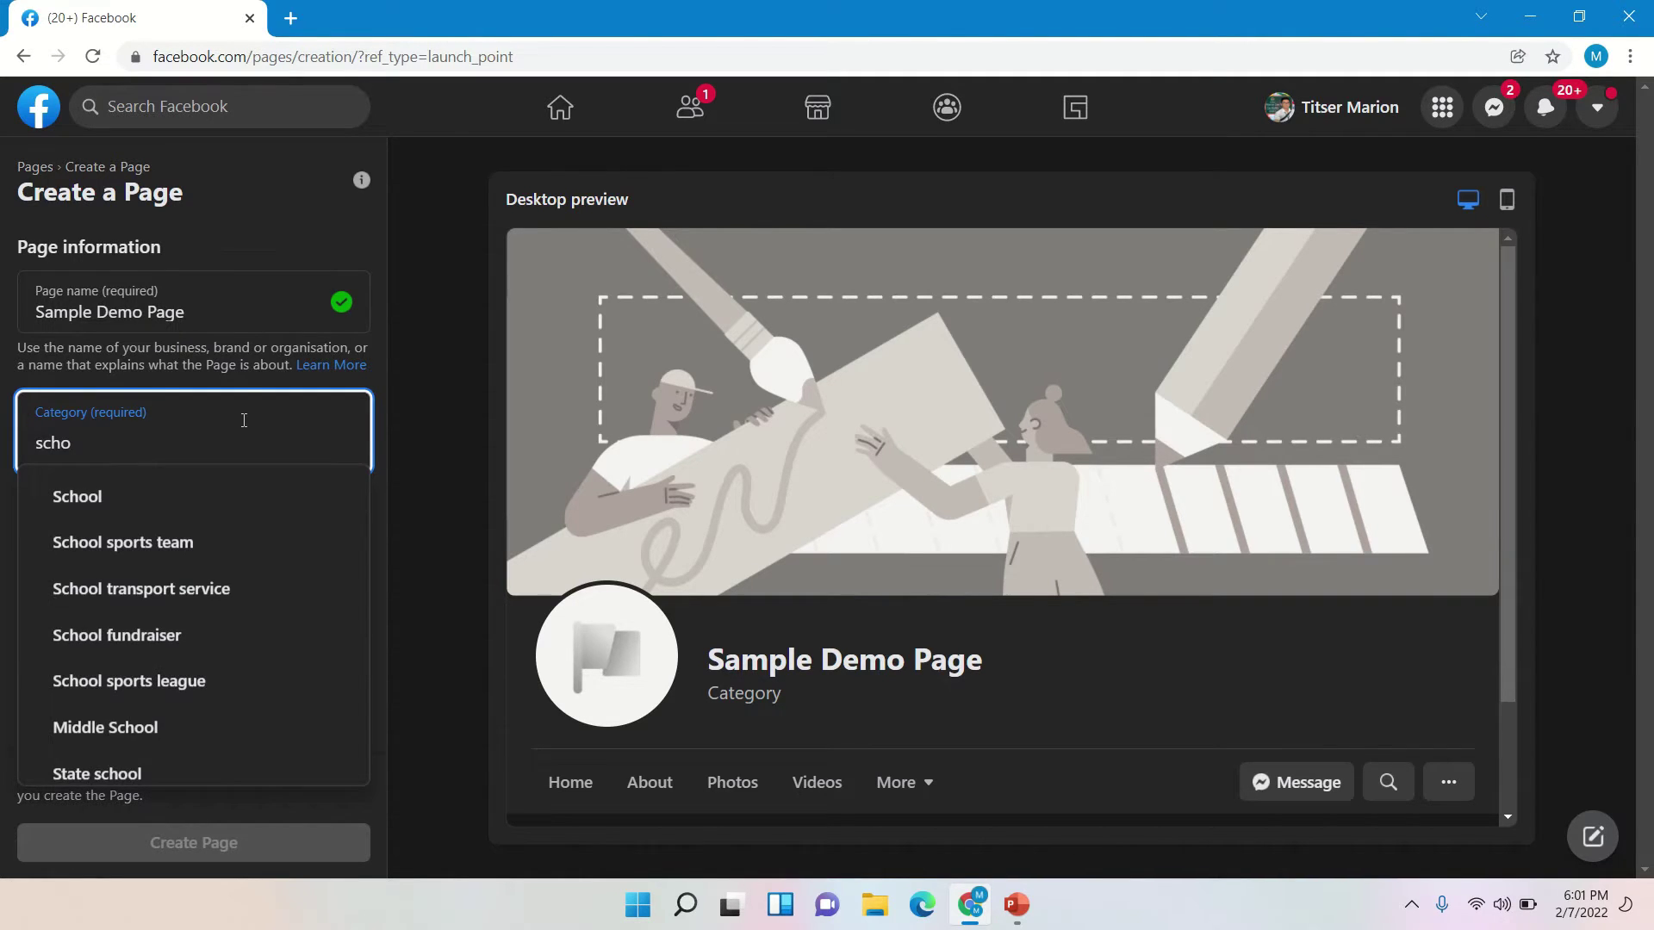
click(220, 510)
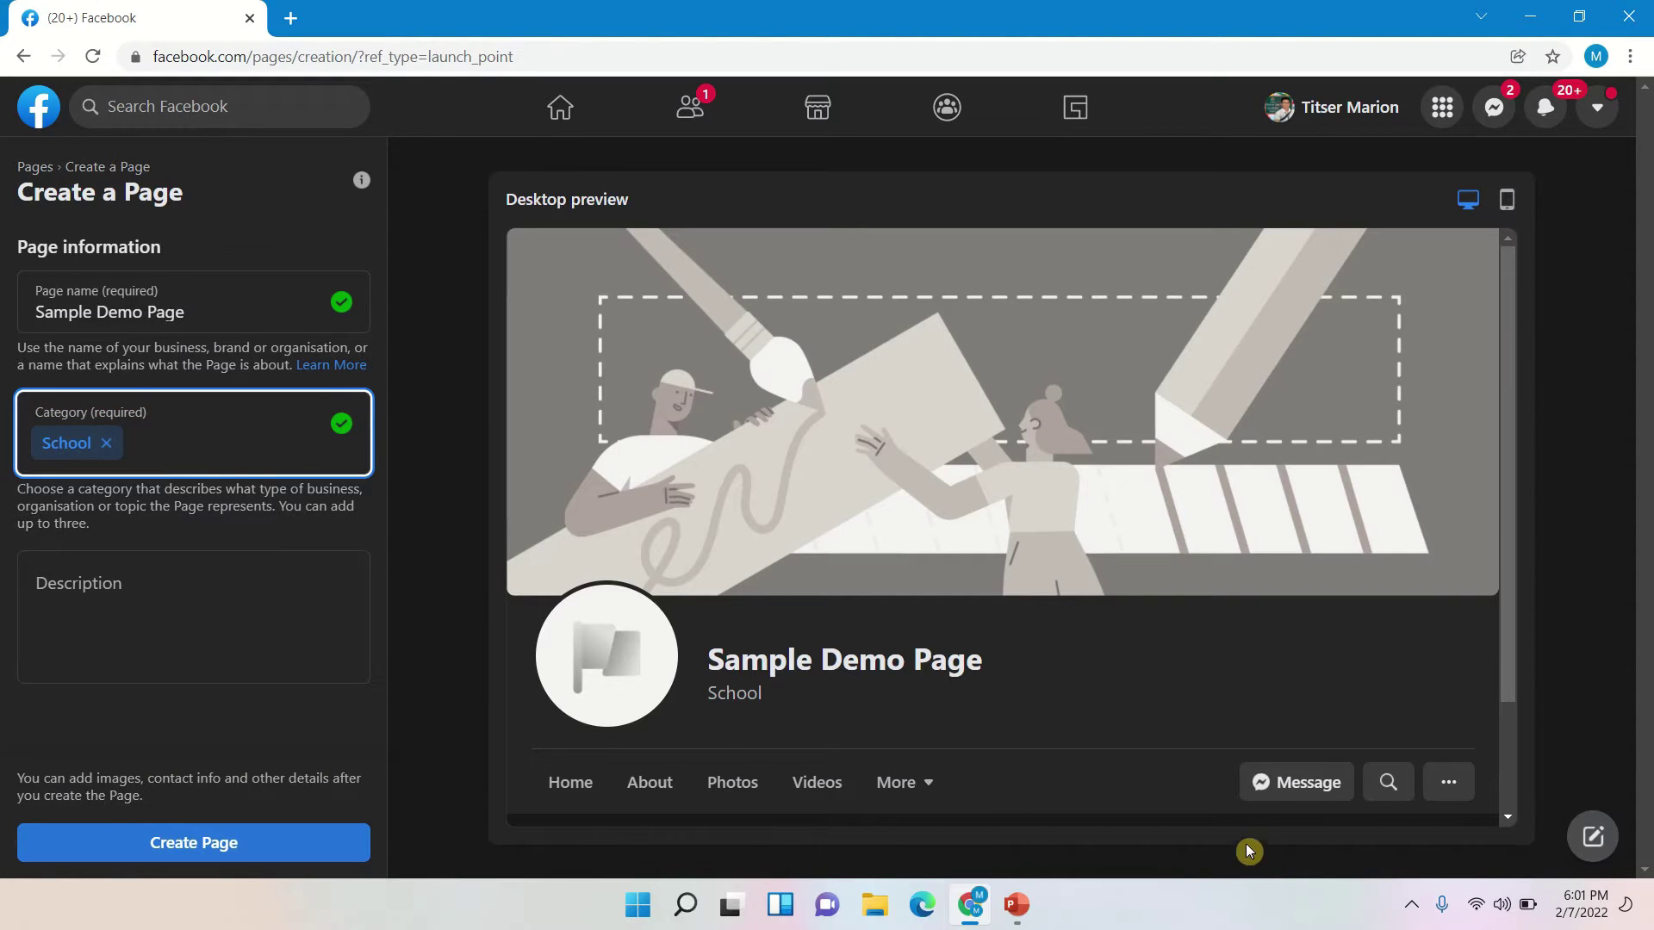
click(236, 592)
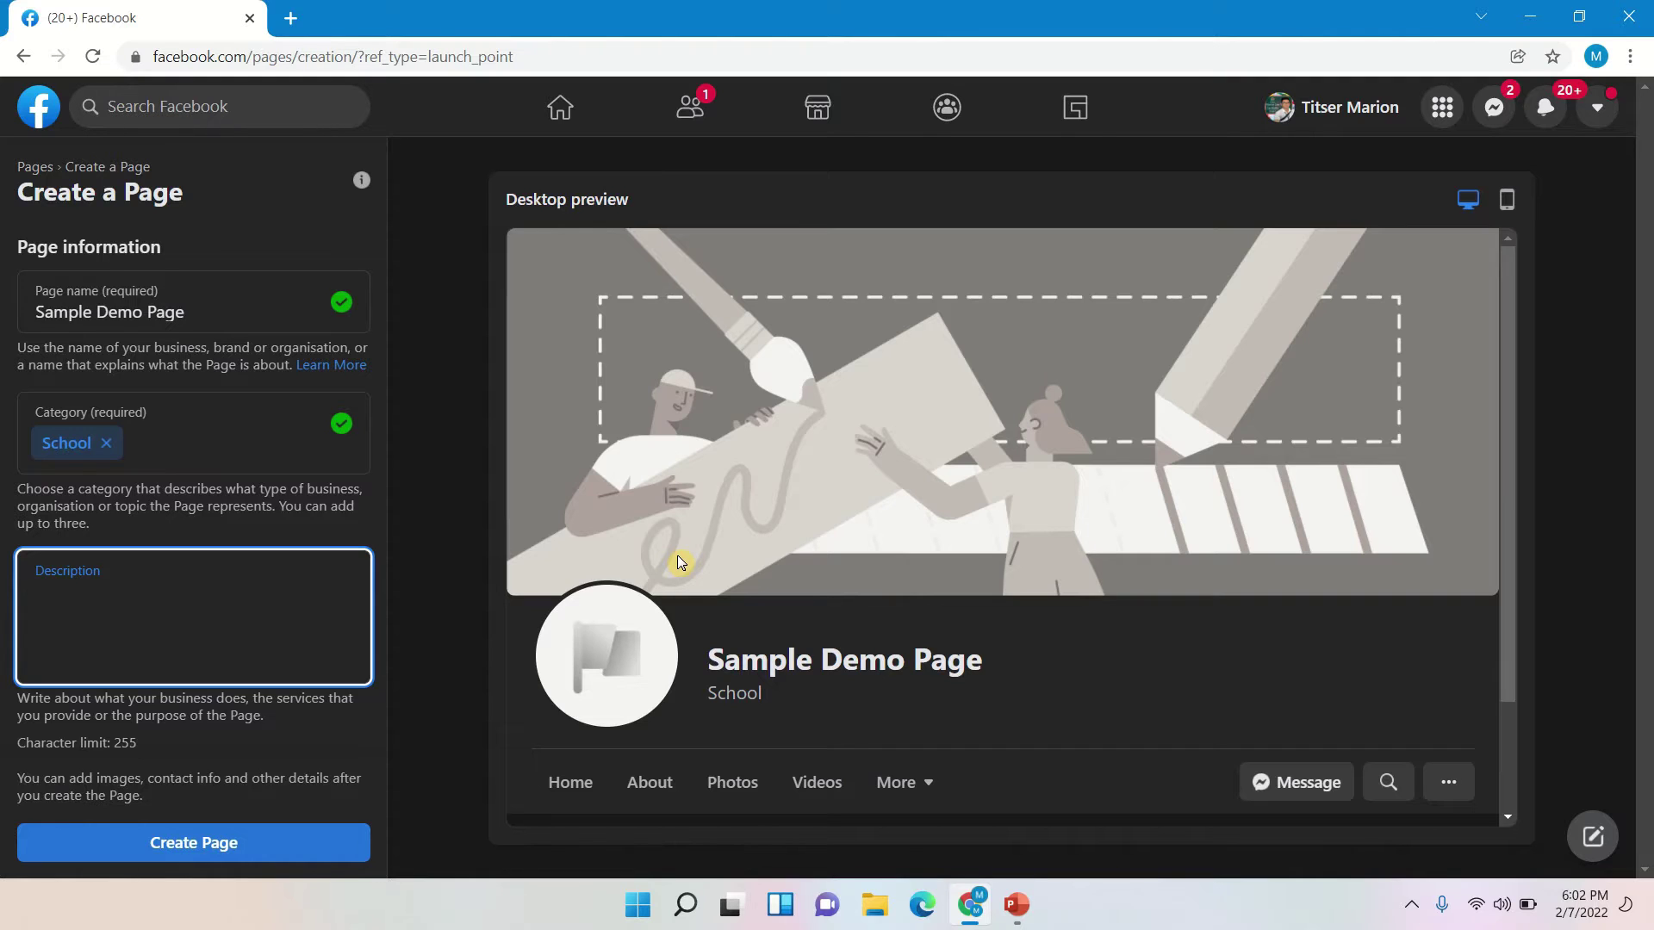
text(This is sample page only)
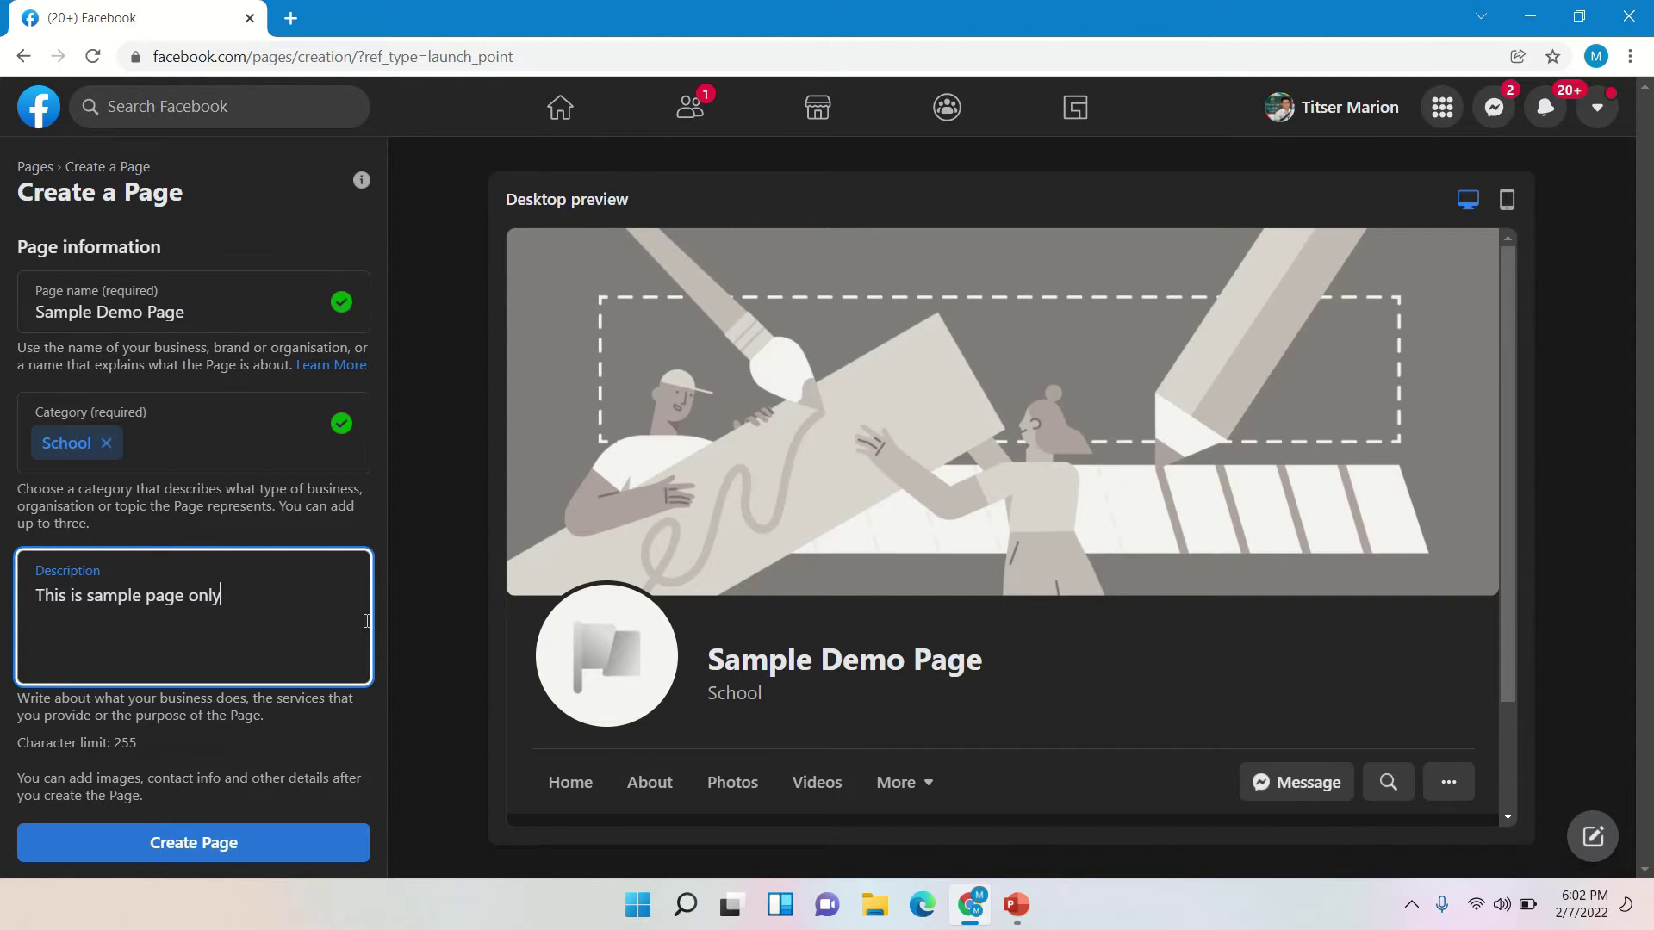
click(222, 851)
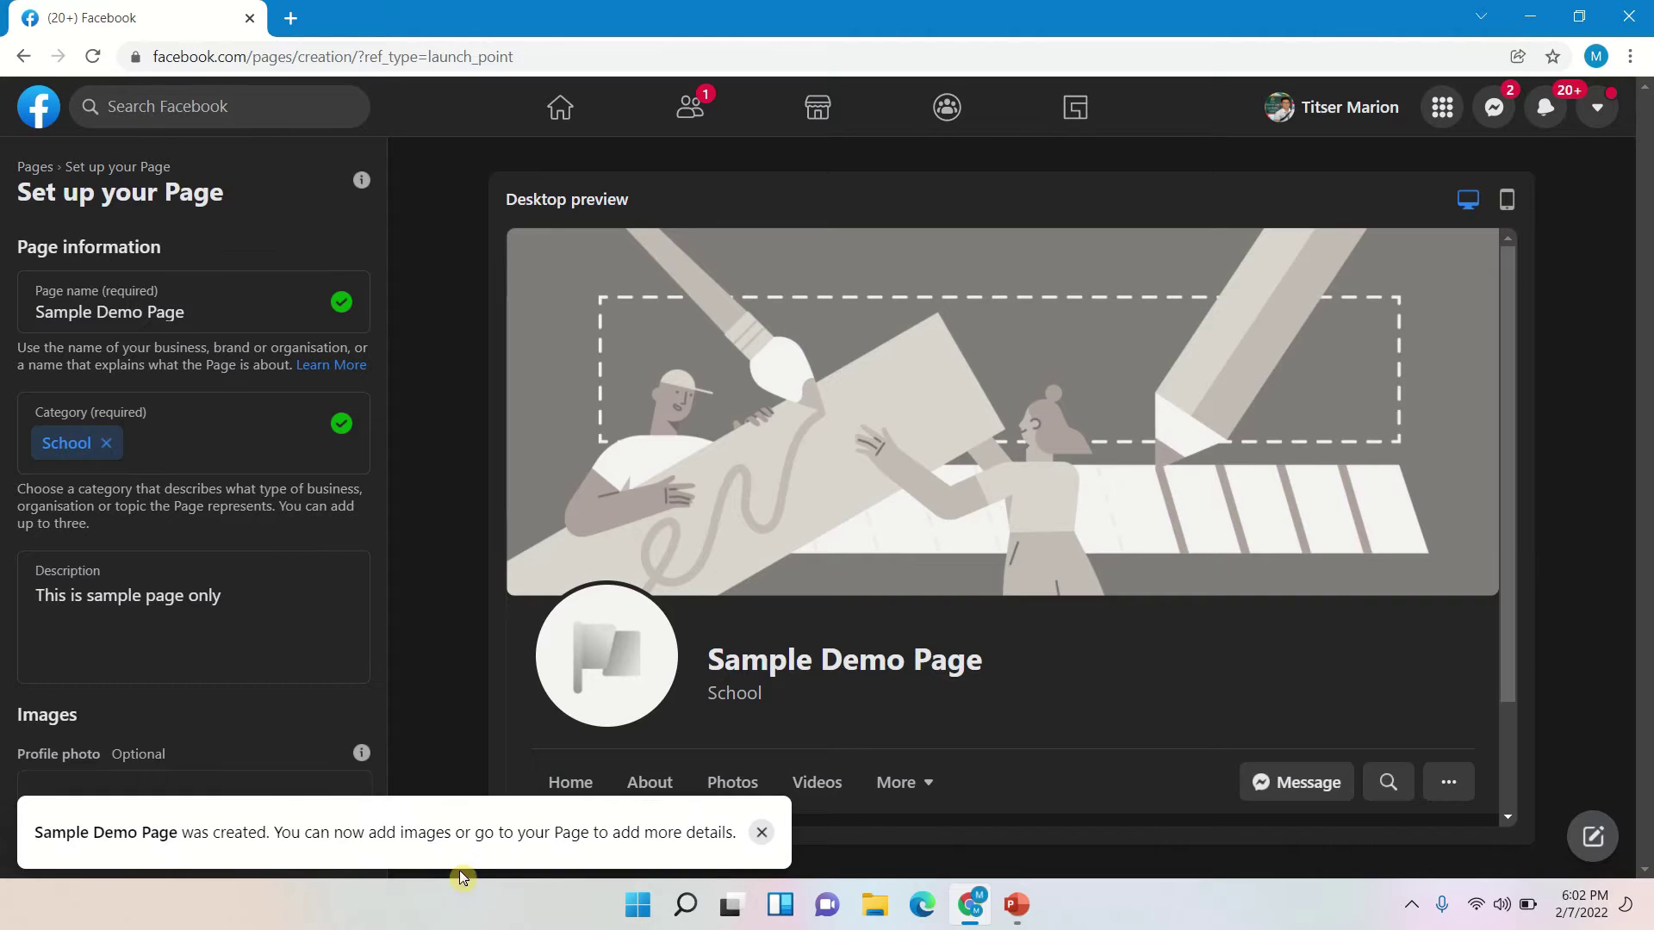
- Dismiss the Page-created notice and save the Page setup
click(762, 832)
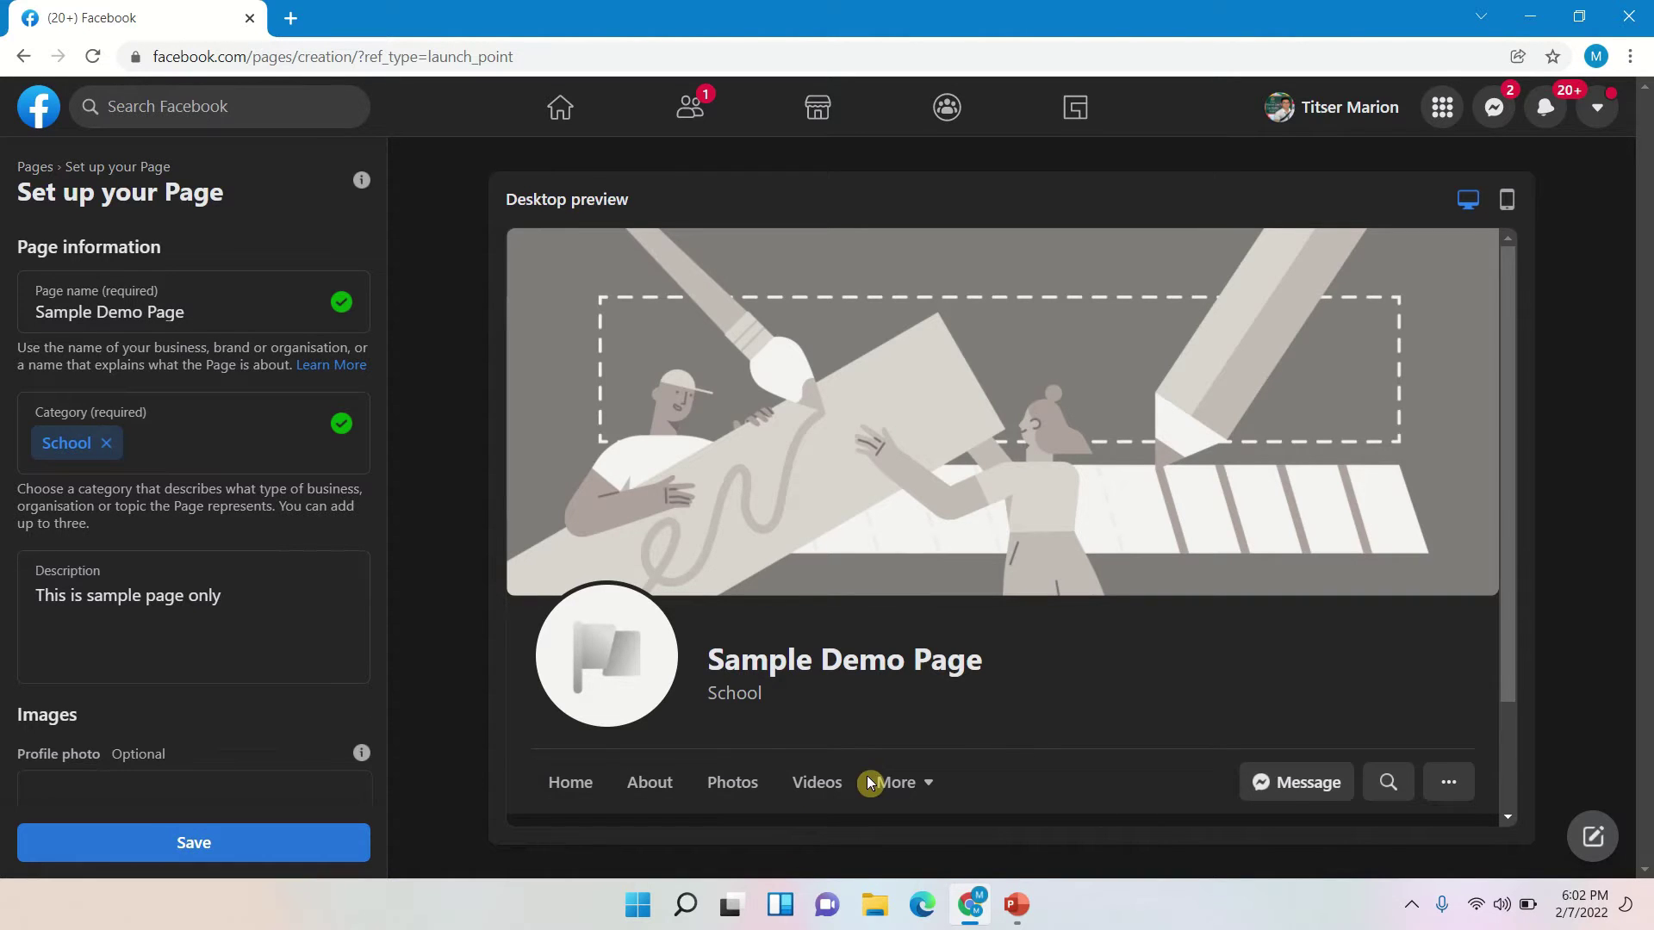
scroll(979, 720, down, 3)
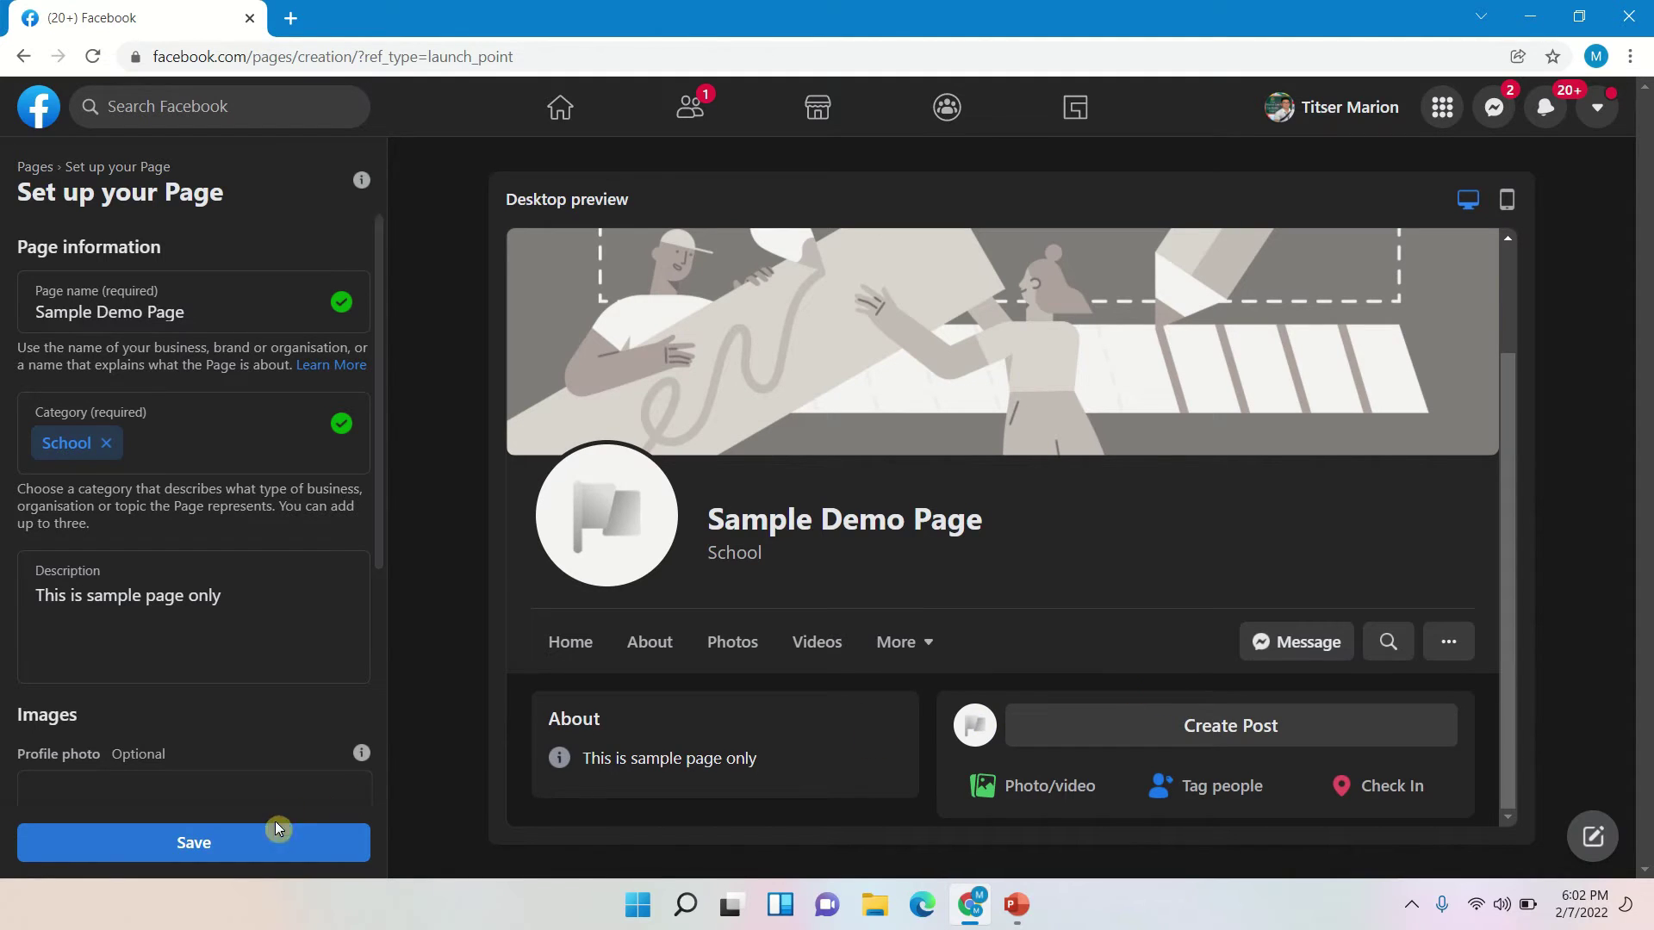
click(362, 842)
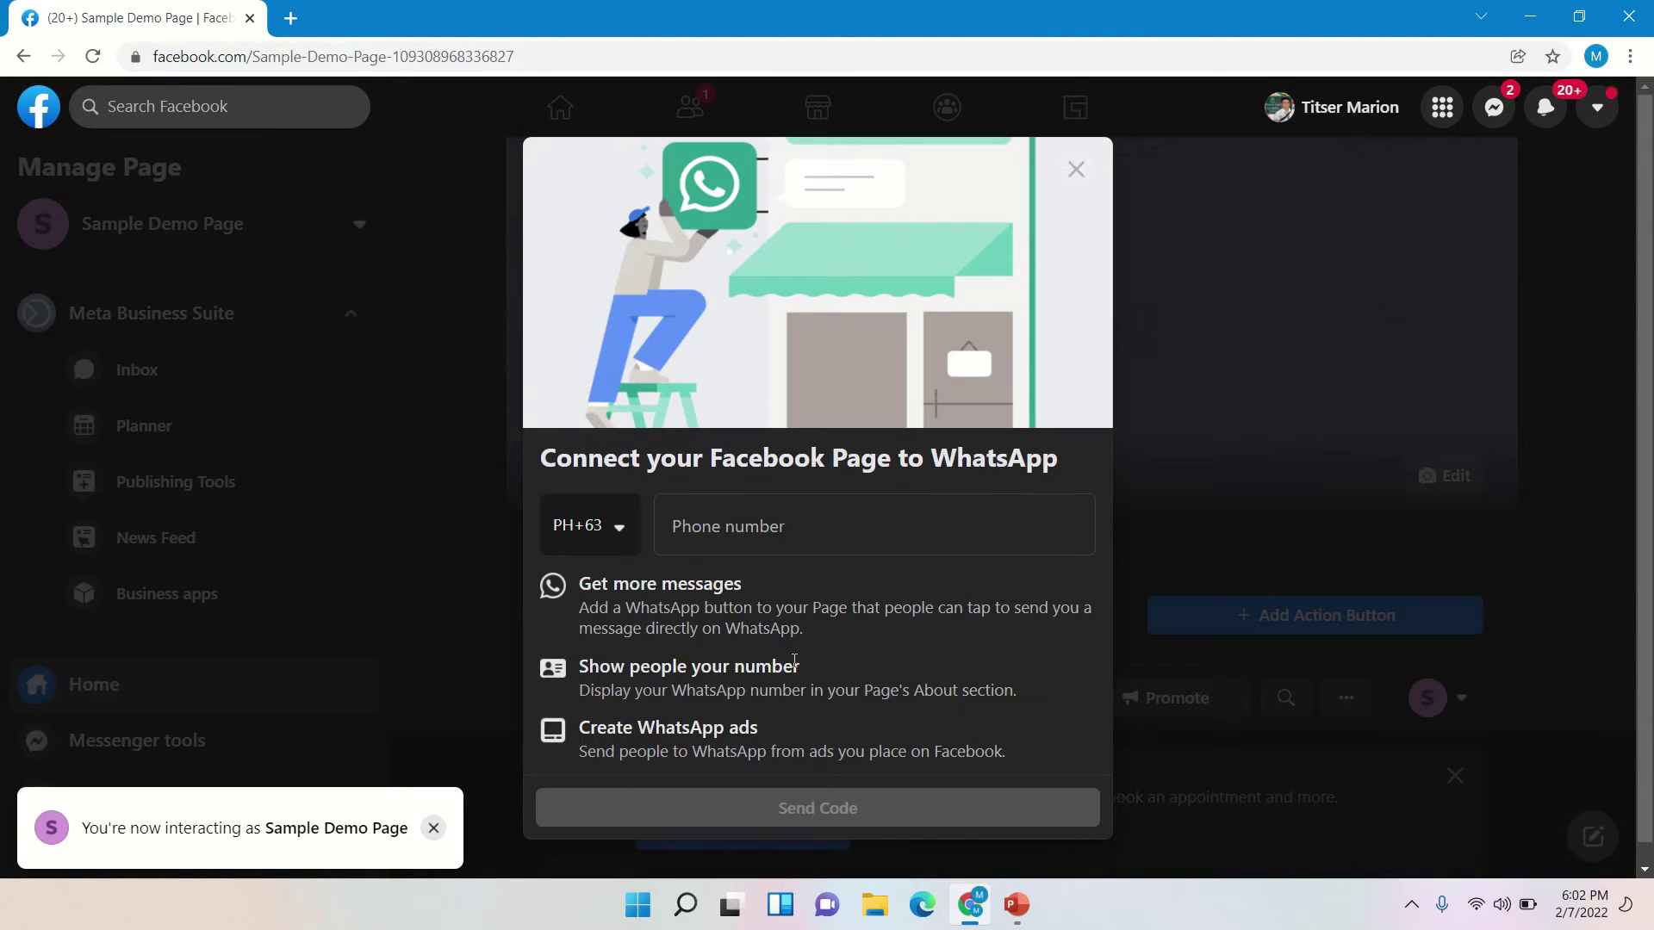
- Leave the WhatsApp connection prompt without connecting, returning to the new Page
click(1084, 176)
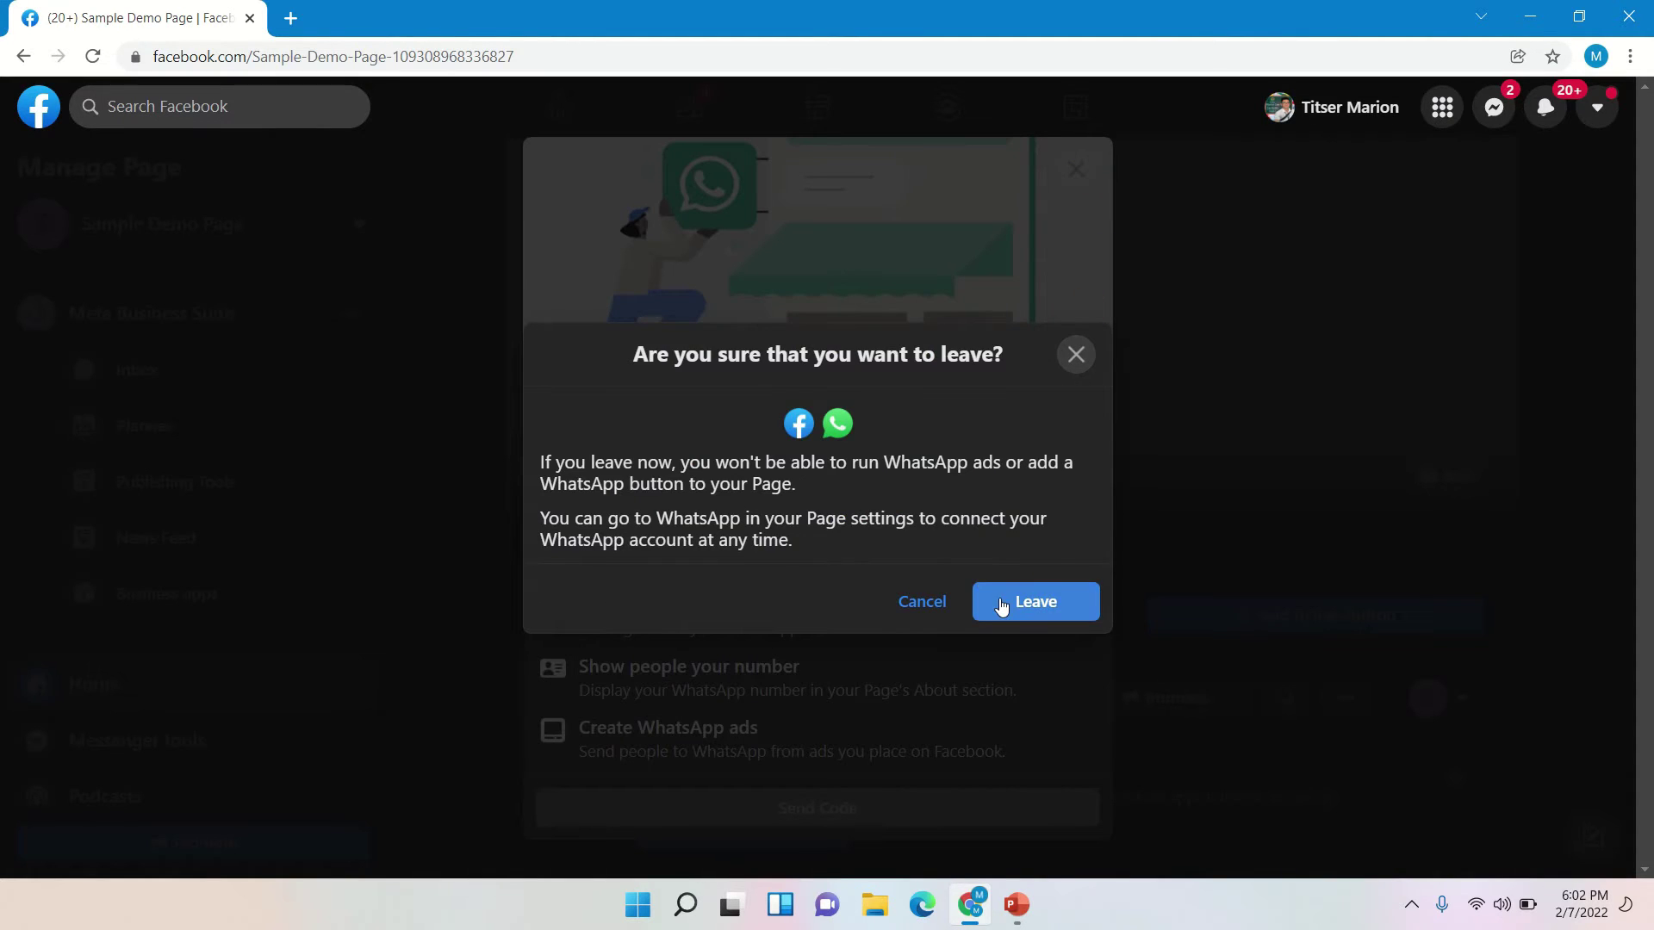
click(1000, 602)
scroll(1431, 448, down, 14)
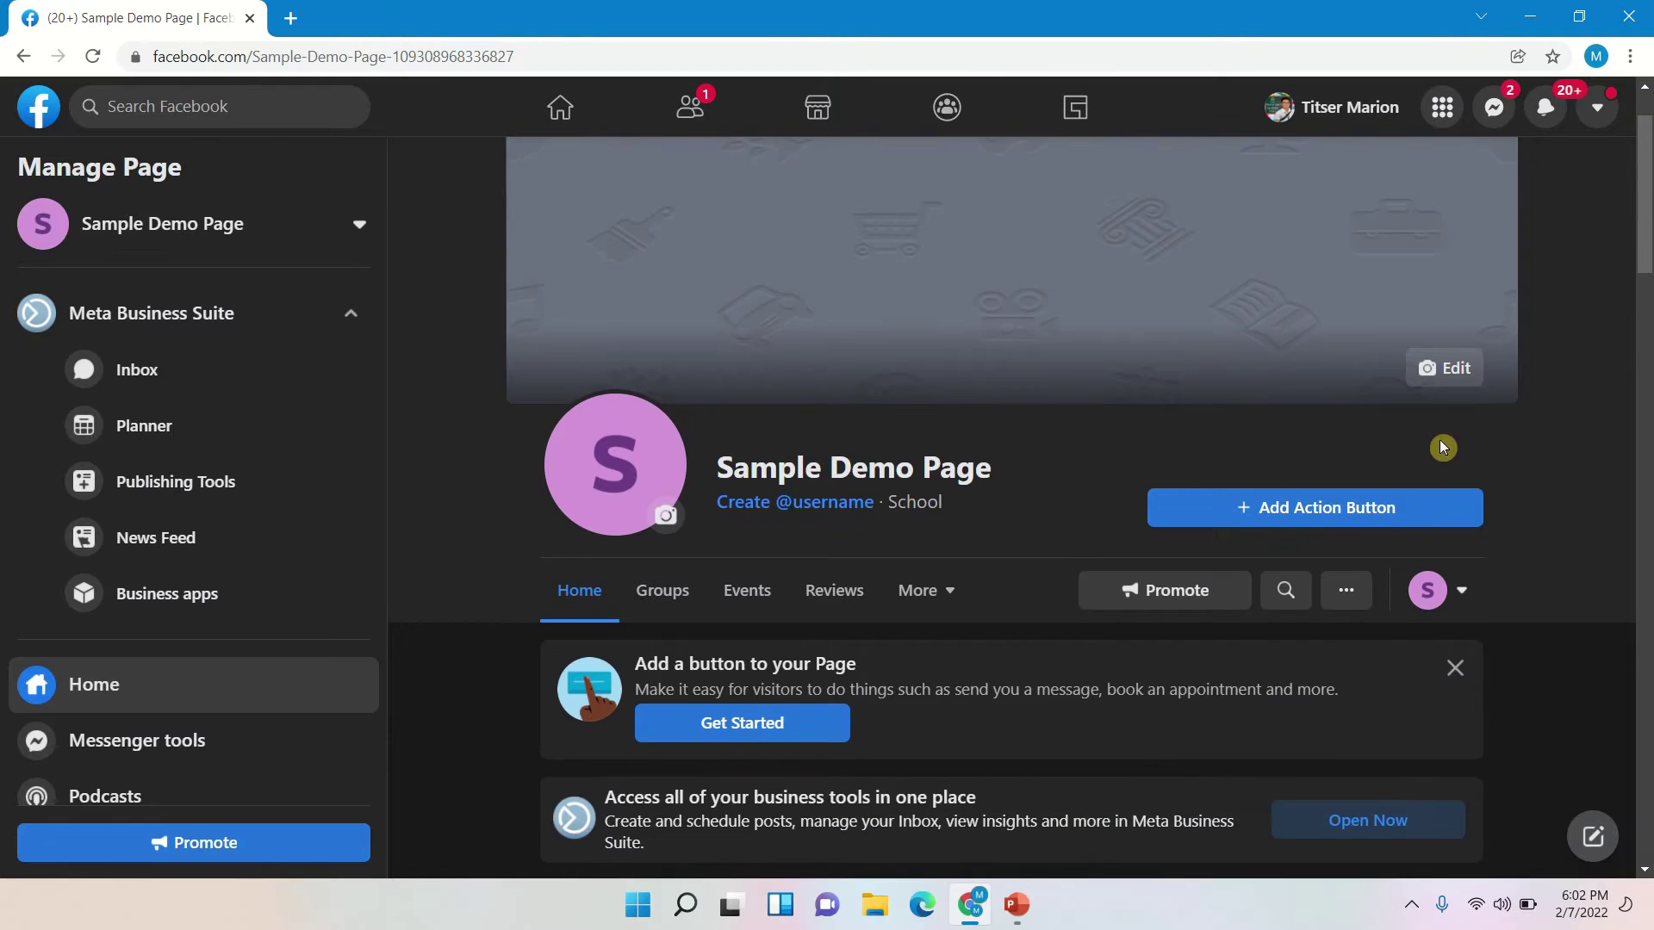
scroll(1494, 454, up, 15)
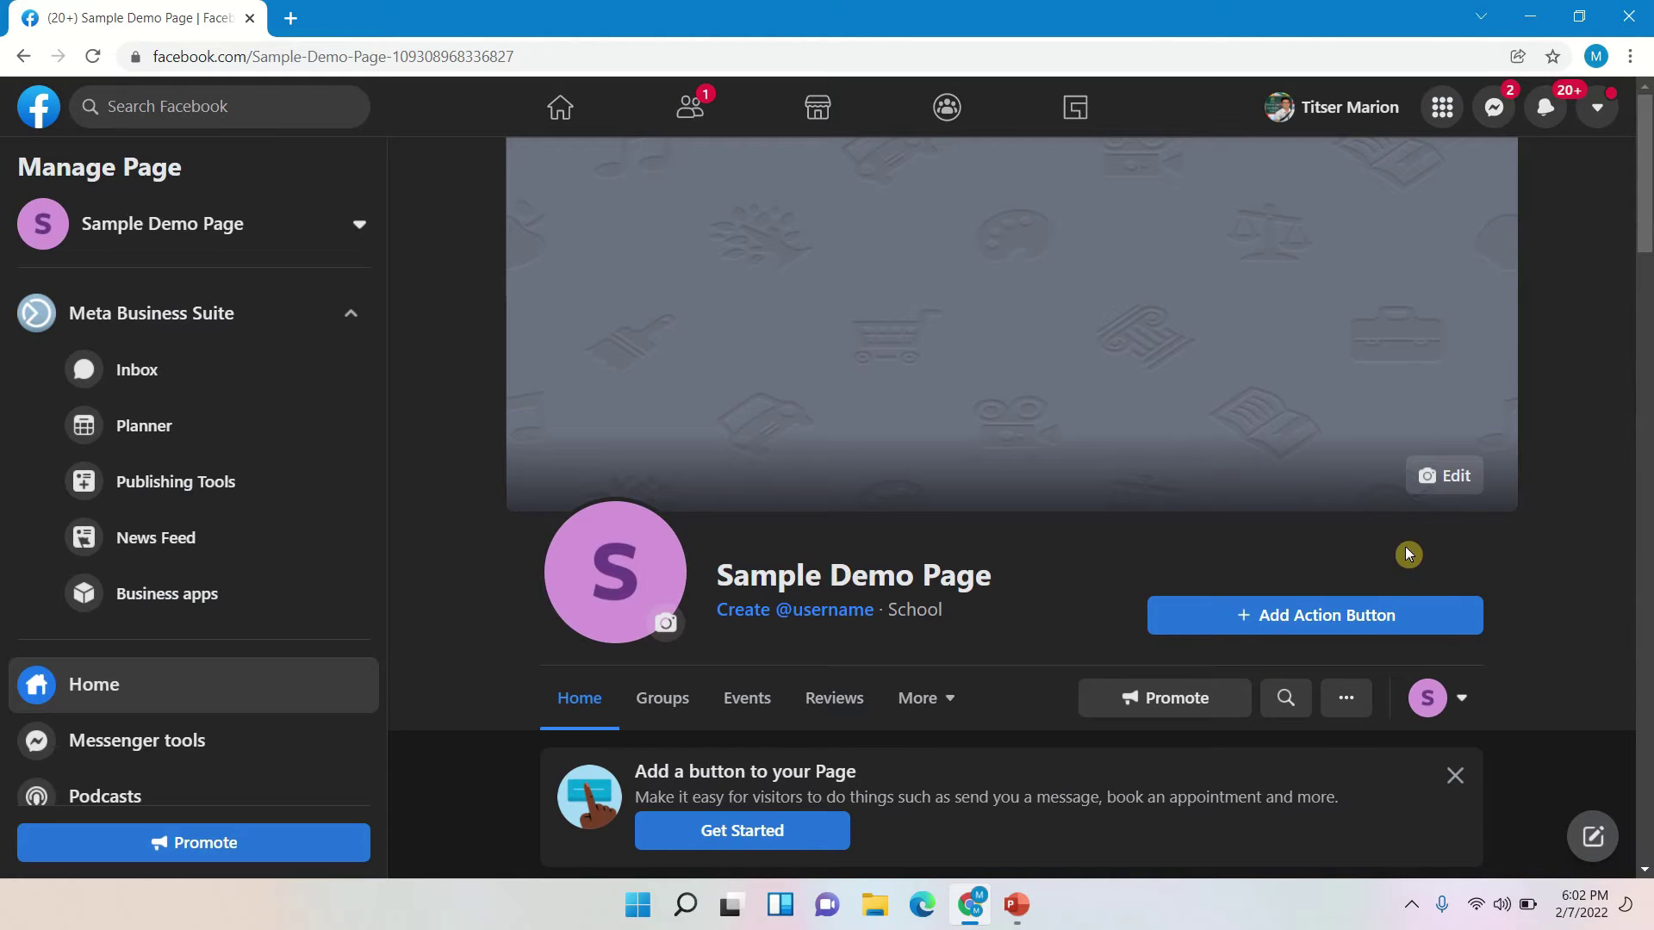
- Add a Send Message action button to the Page, saving the default FAQ reply
click(1361, 617)
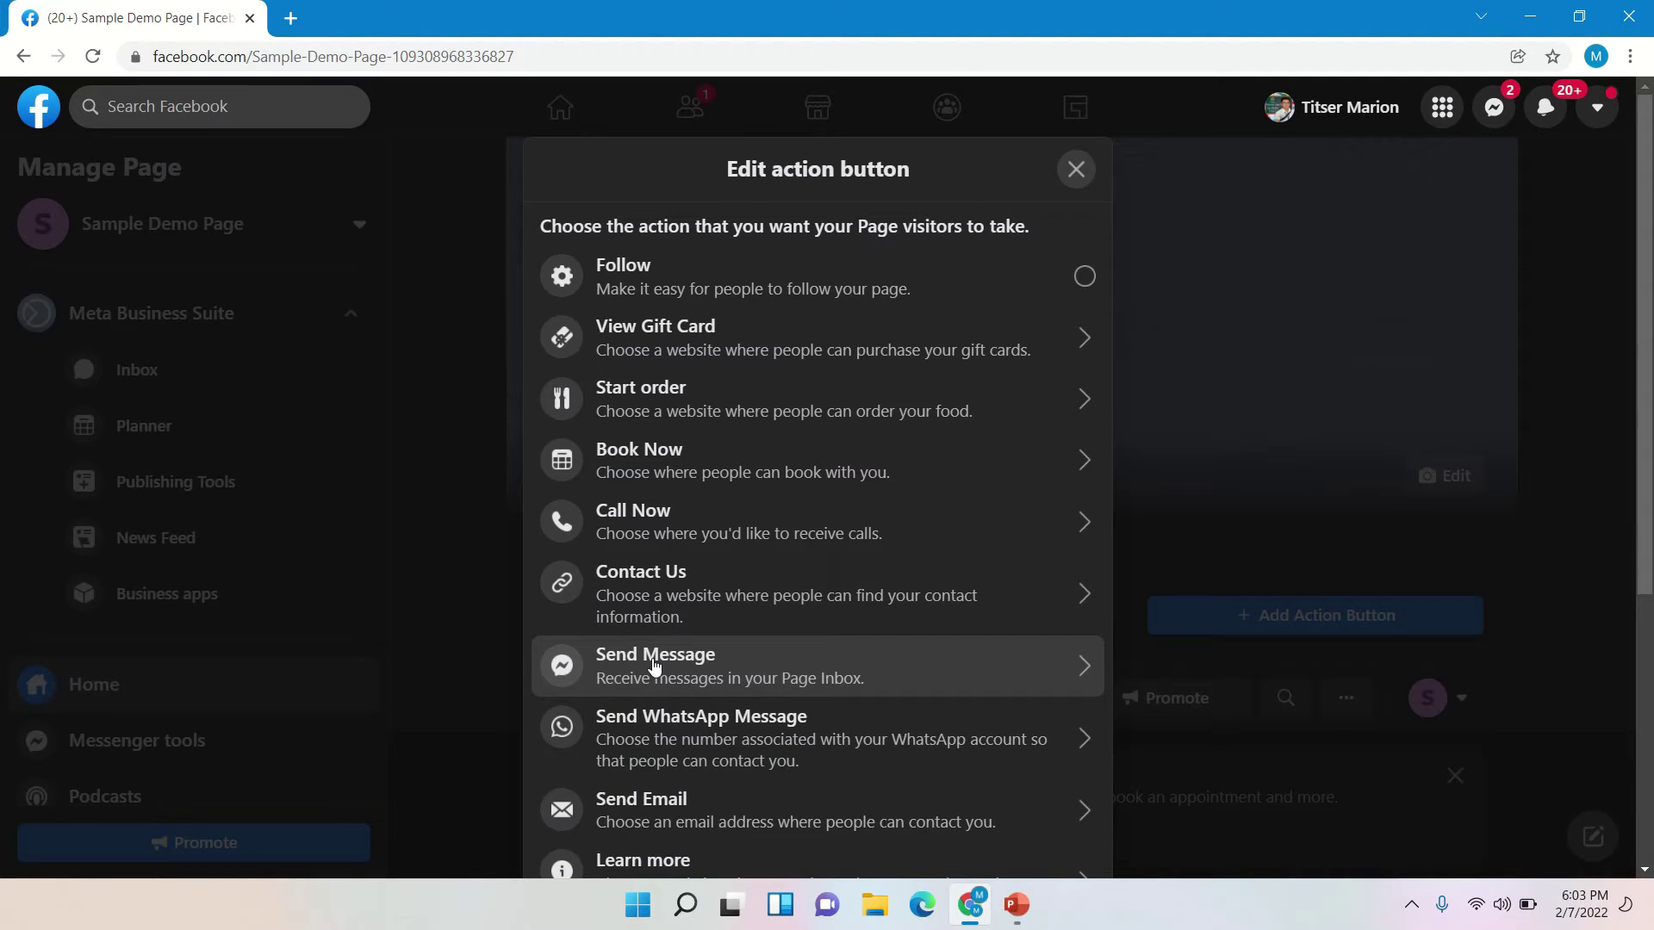
click(655, 666)
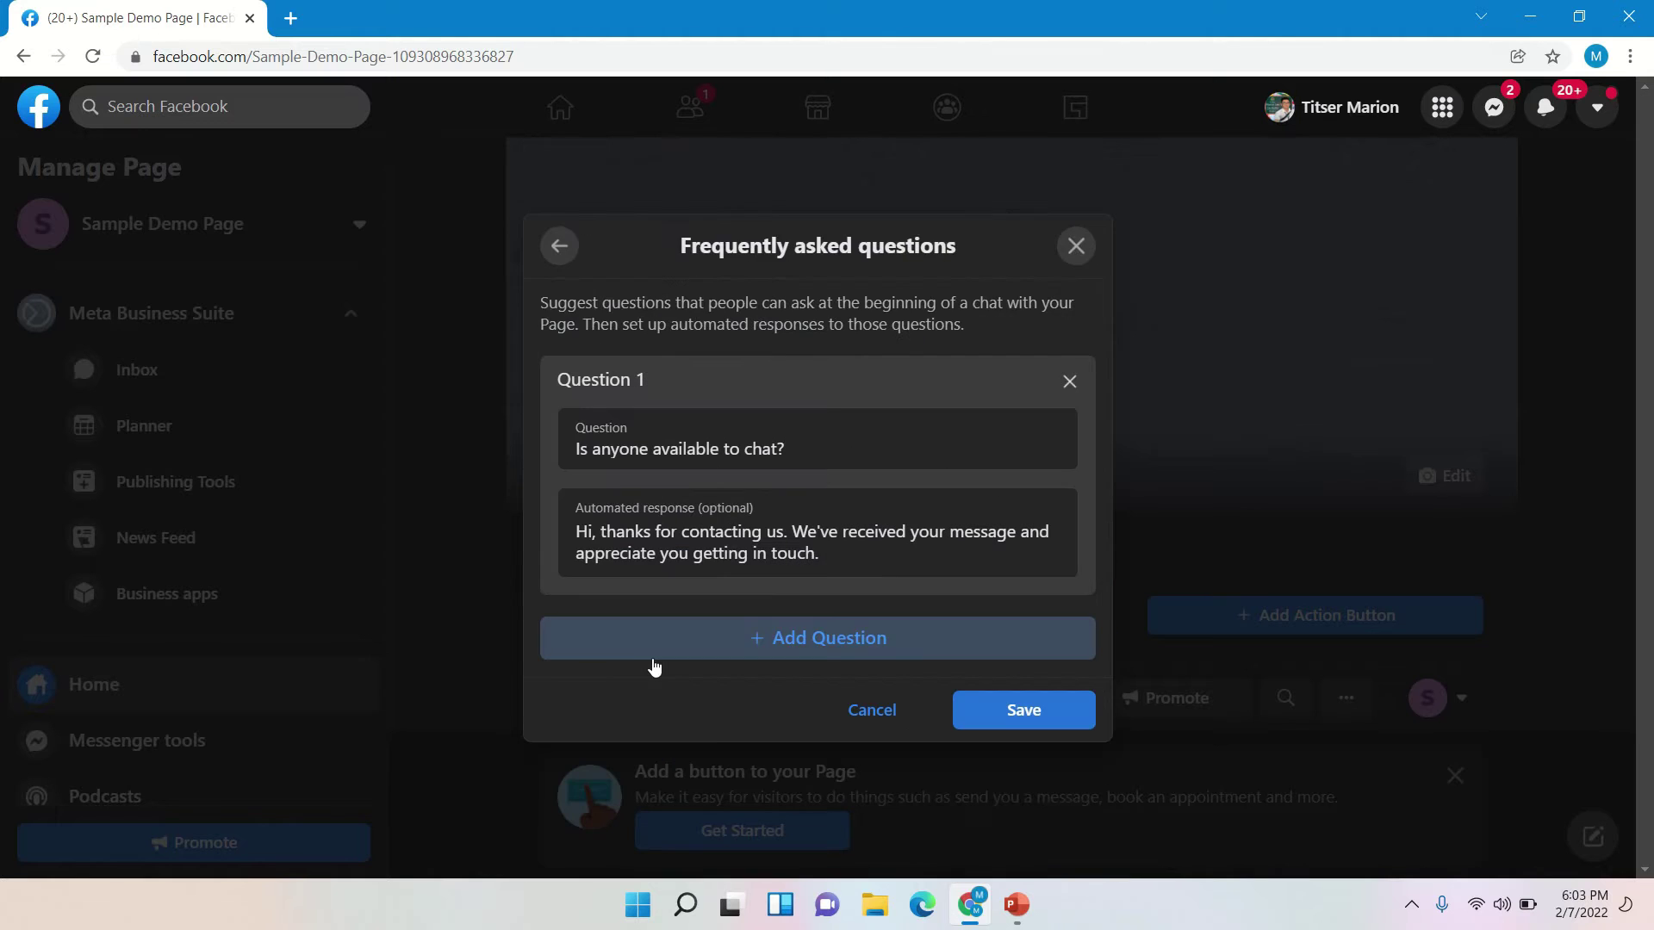
click(1024, 711)
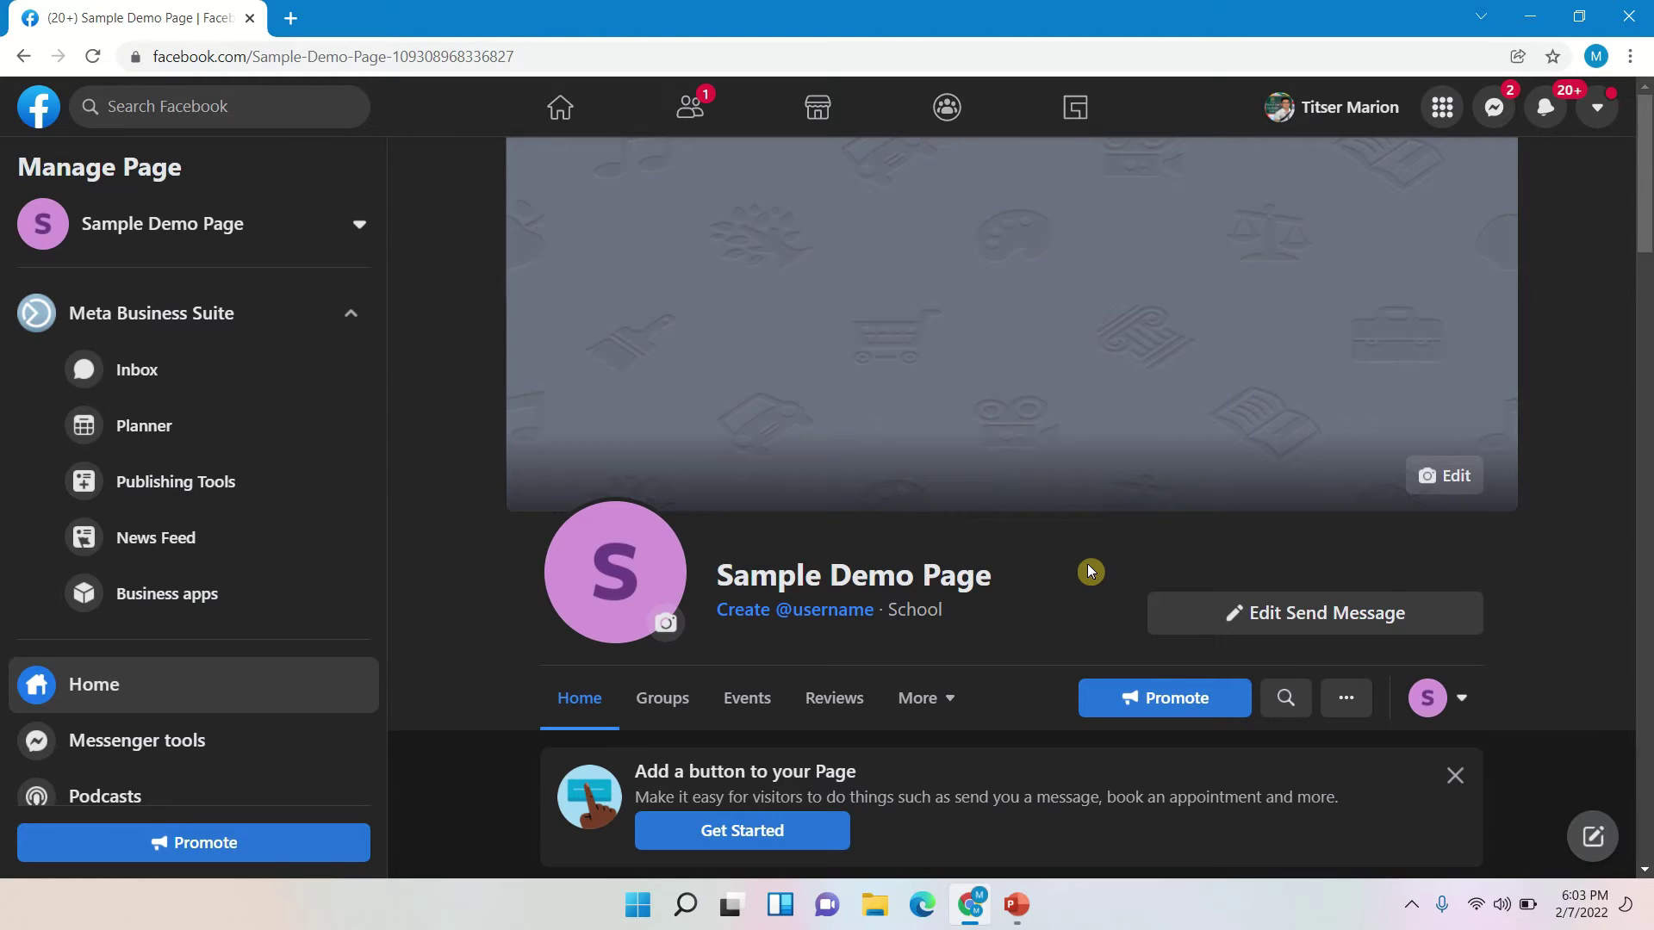
- Load chatrace.com in a new Chrome tab
click(299, 18)
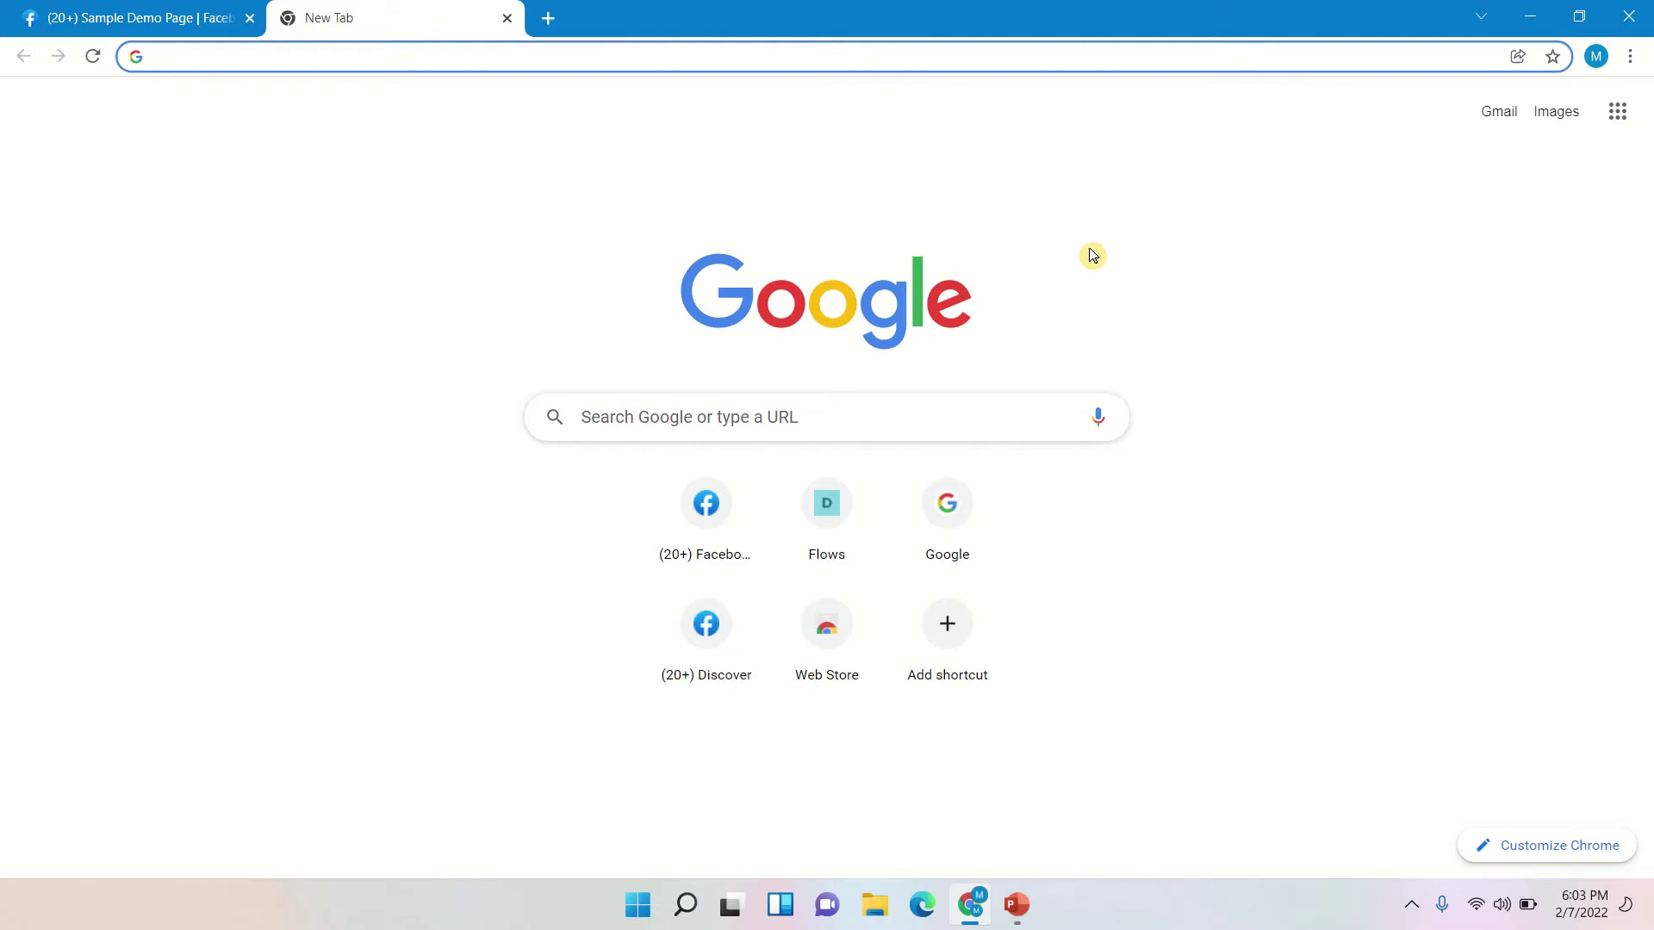
text(c)
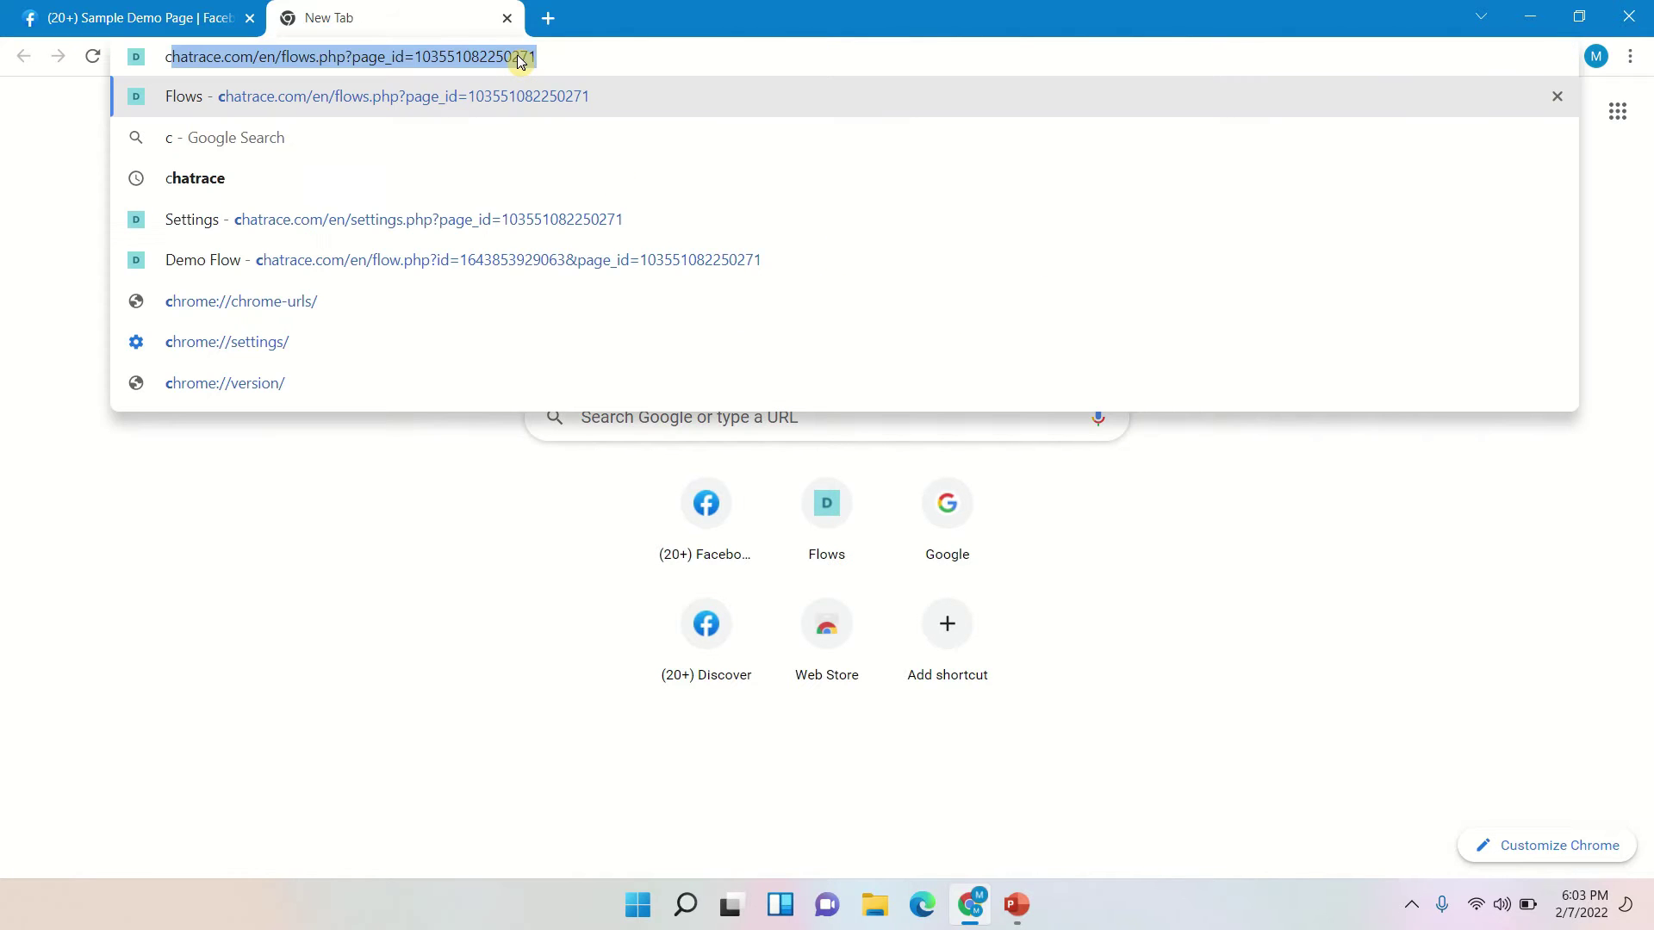
text(hatera)
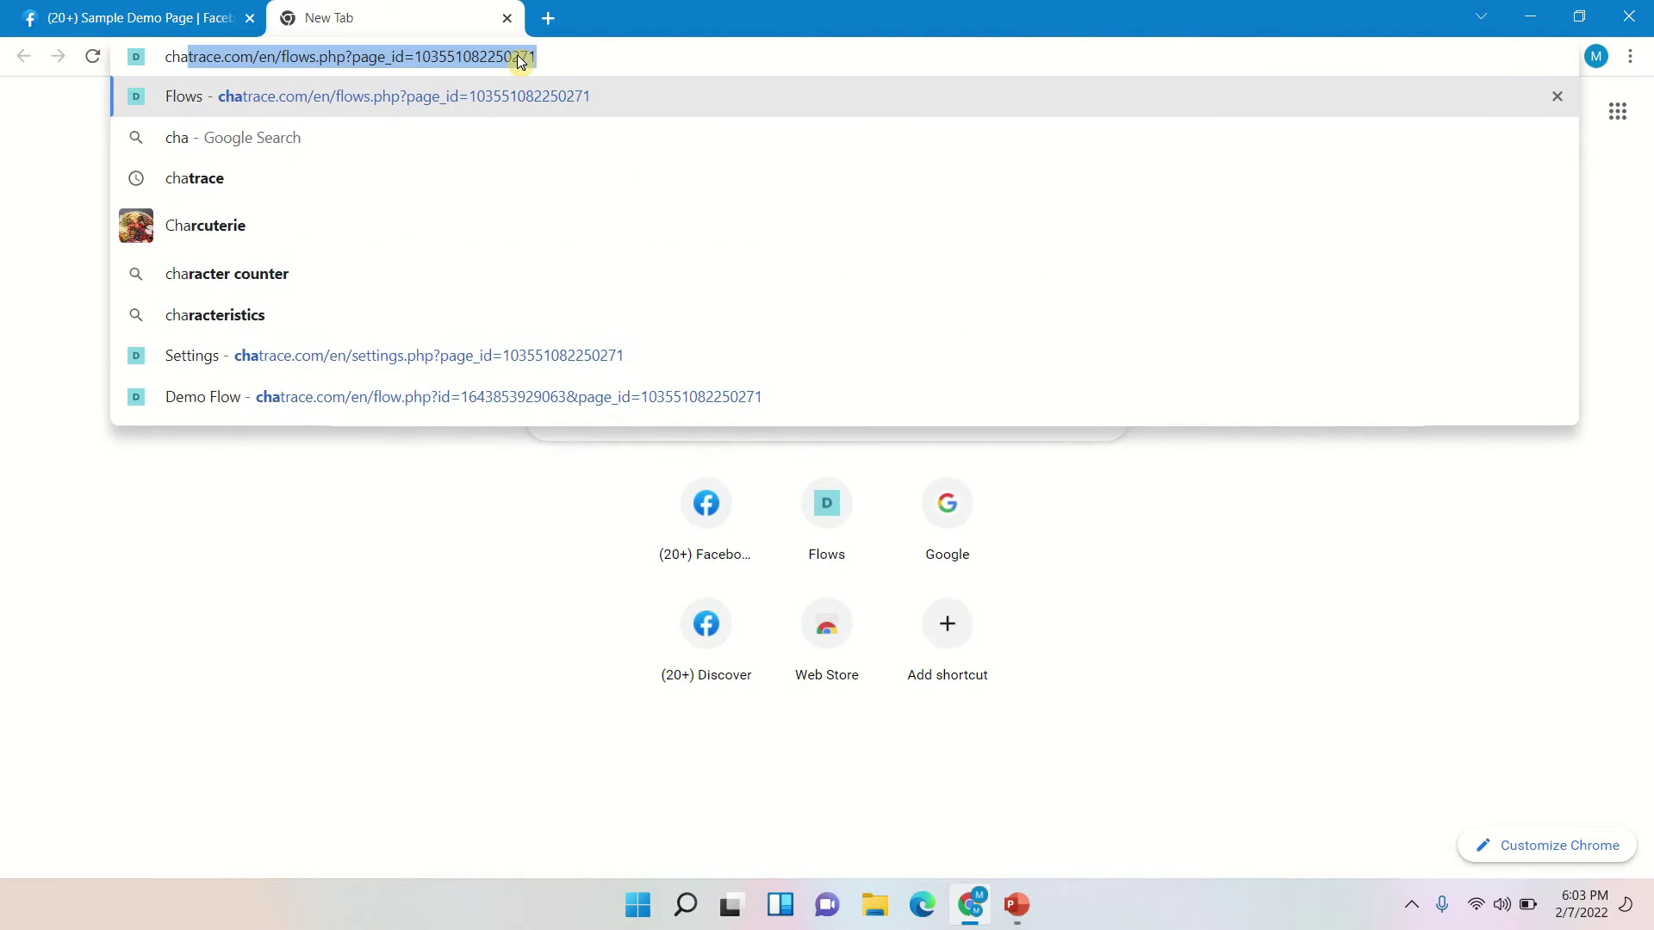
key(BackSpace)
key(BackSpace)
key(BackSpace)
text(race)
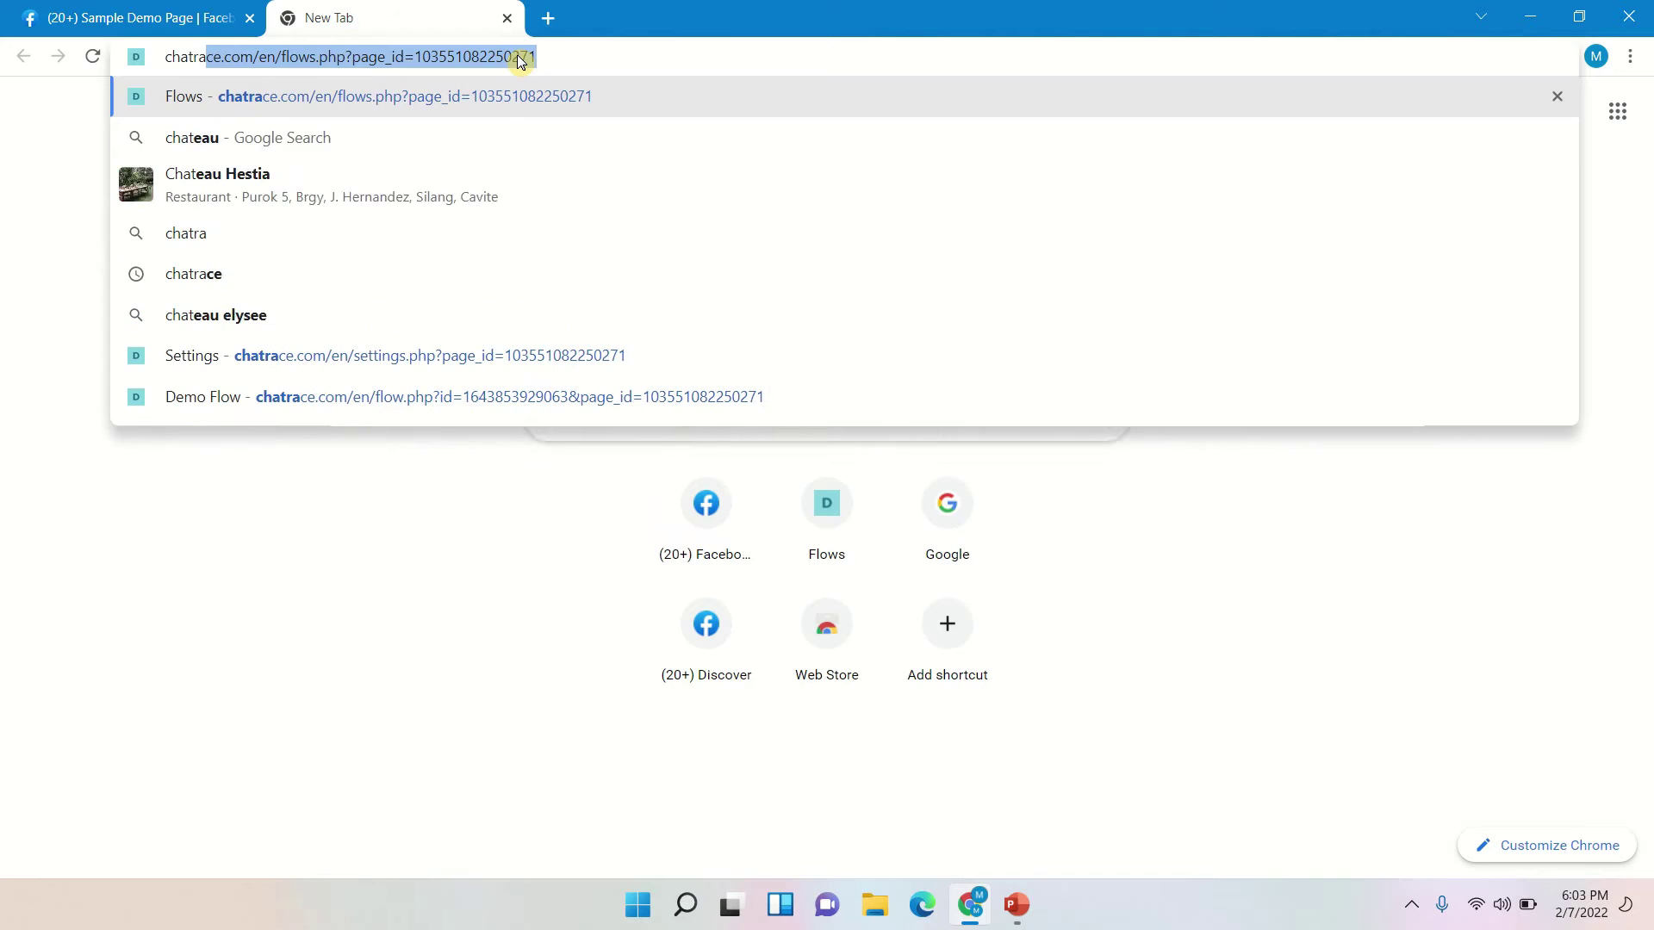
text(.com)
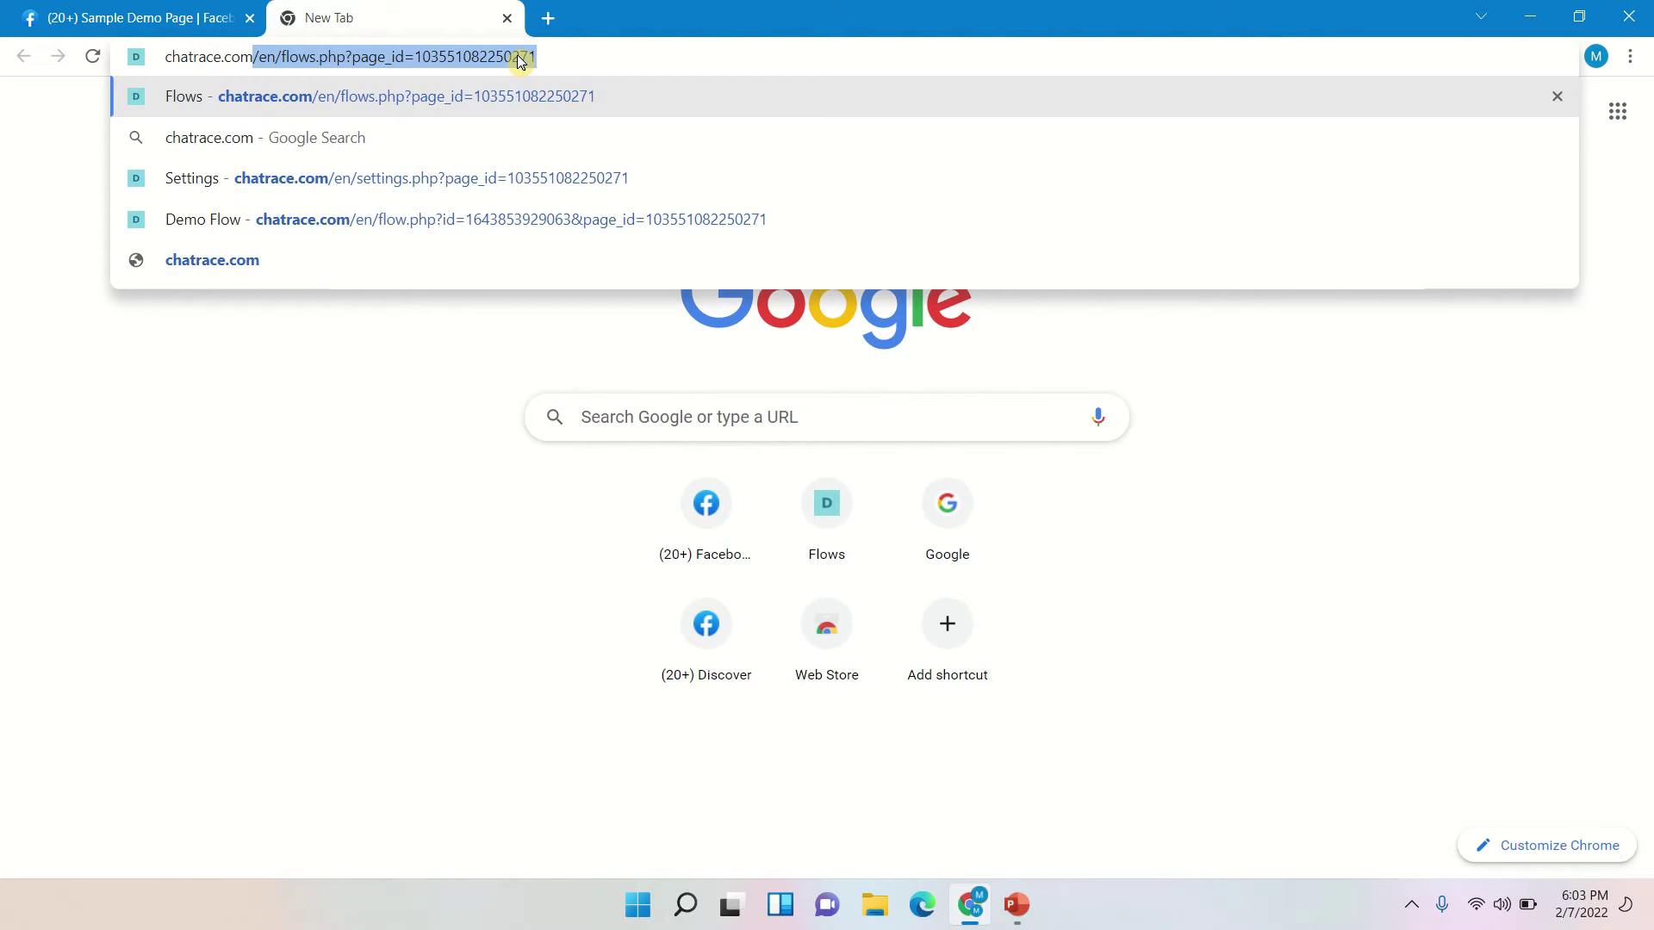
key(Delete)
key(Return)
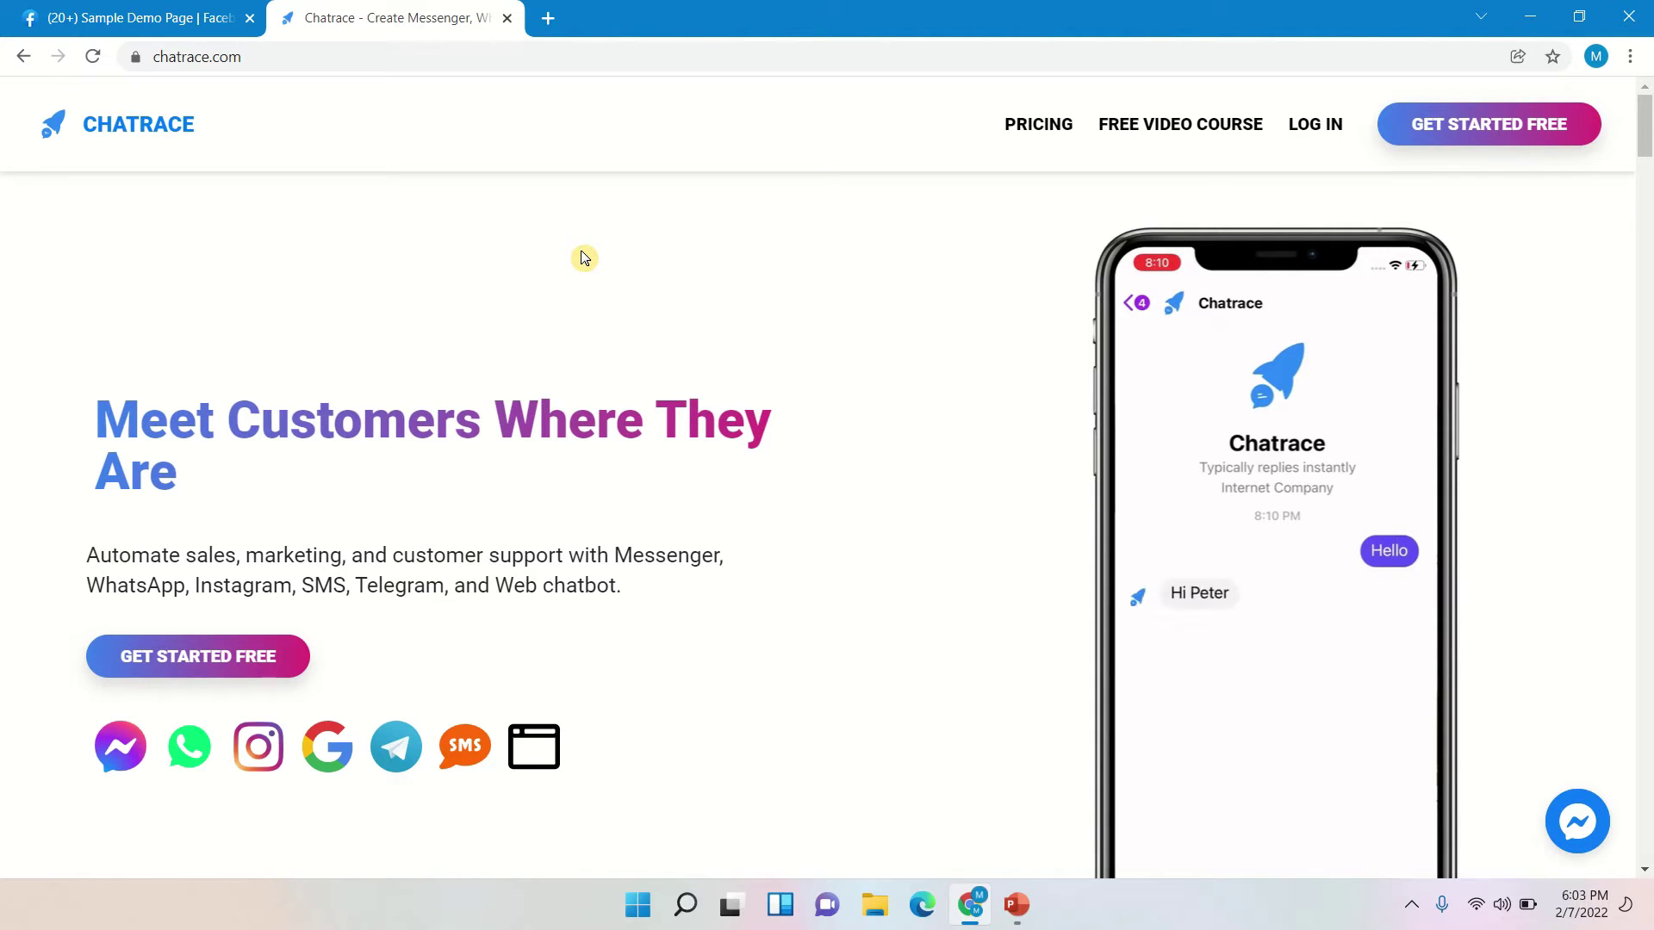
- Create a free Chatrace Messenger bot with the linked Facebook account and connect Sample Demo Page
click(1446, 136)
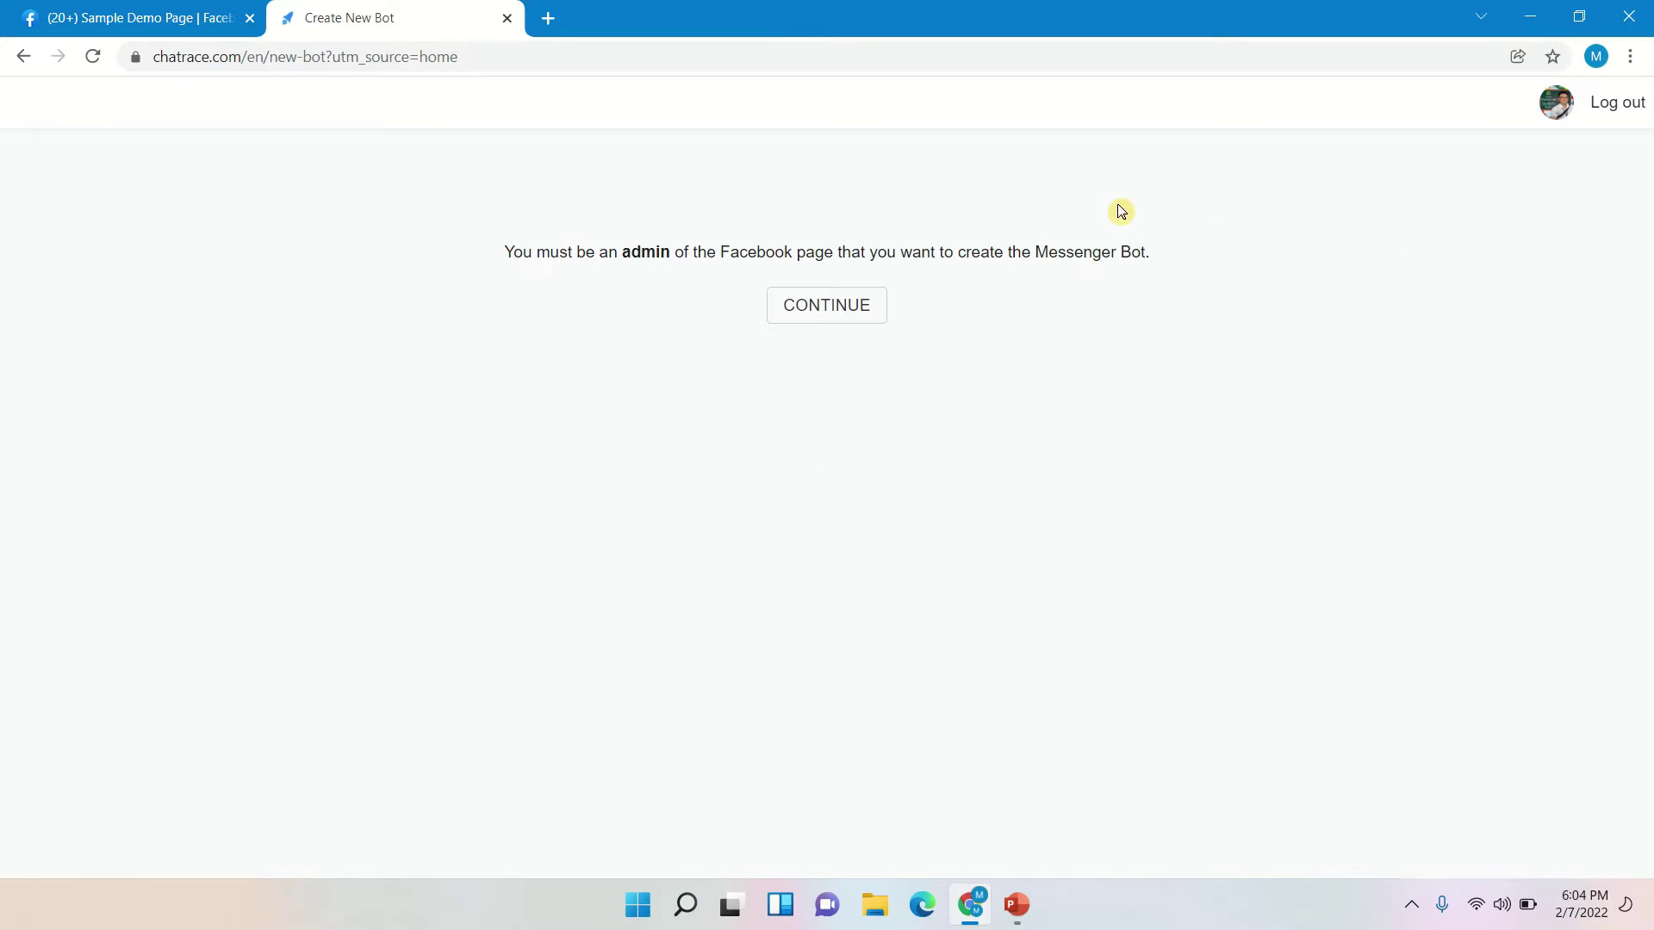
click(870, 309)
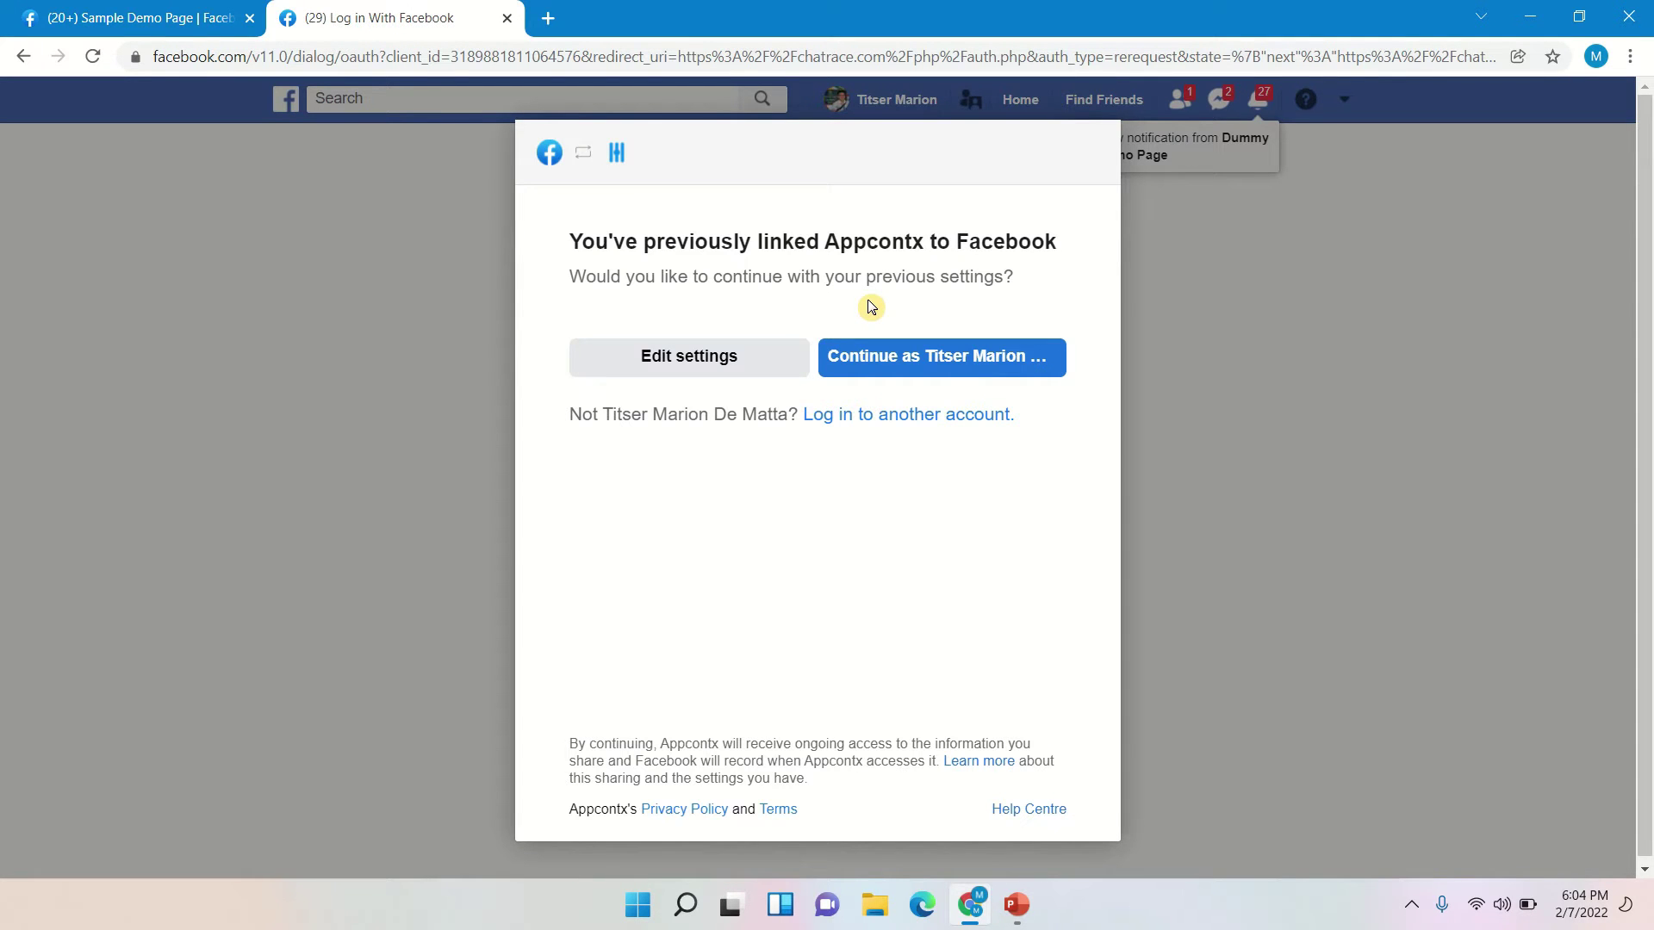
click(896, 362)
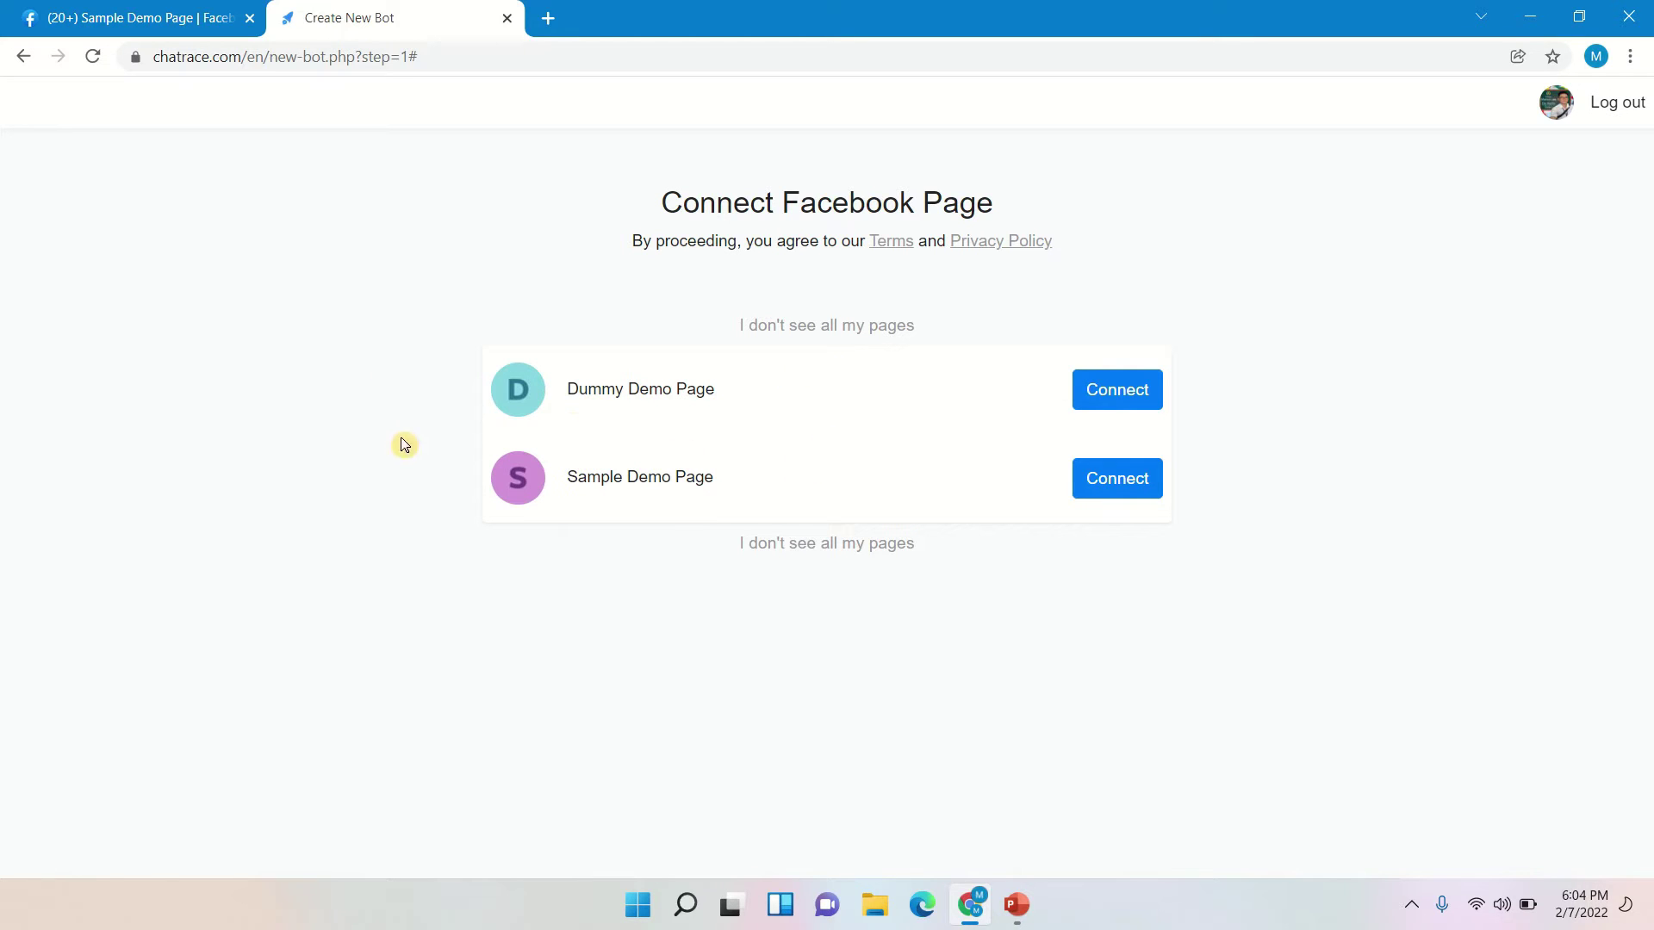
click(1107, 499)
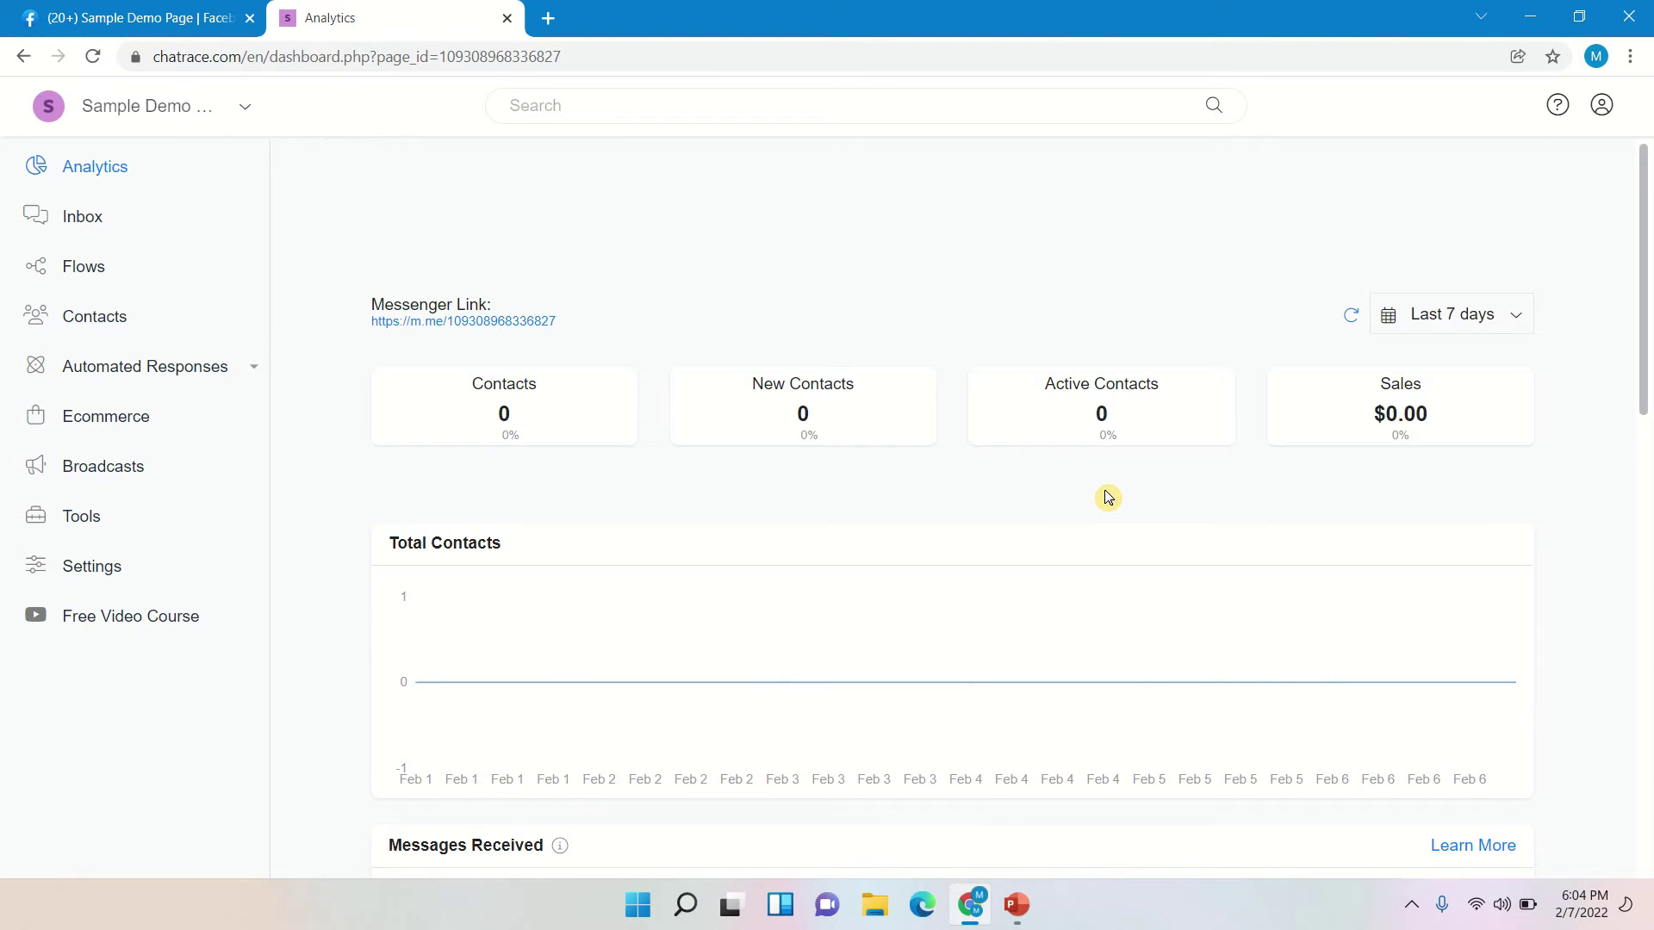
drag(1105, 504, 975, 391)
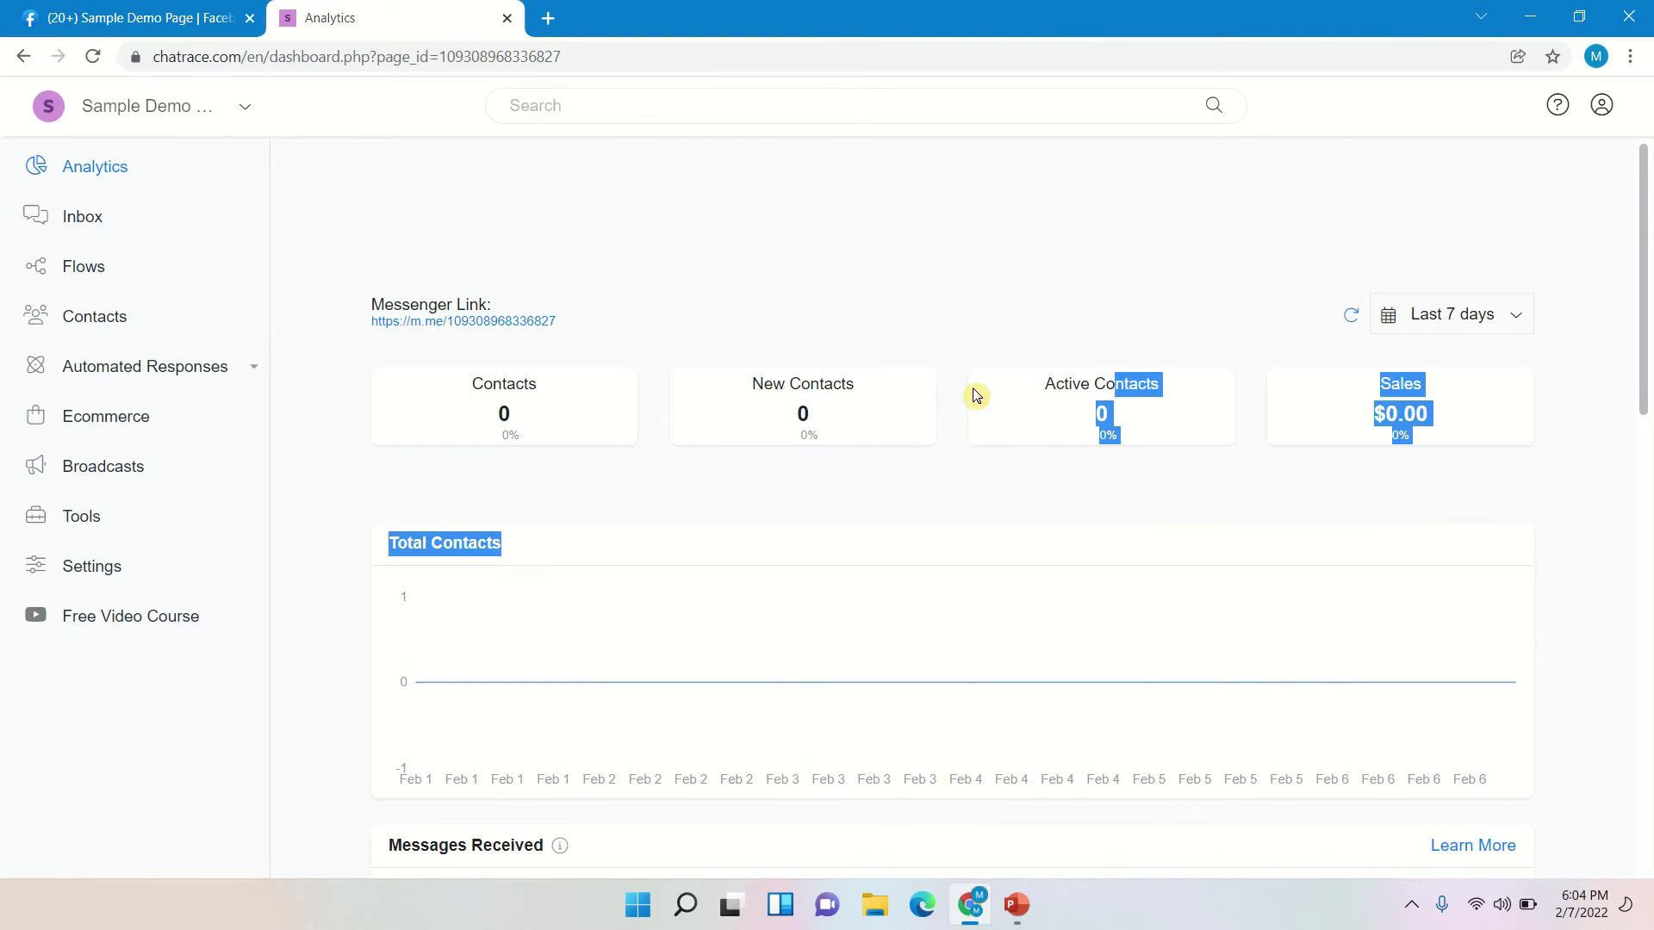
click(943, 309)
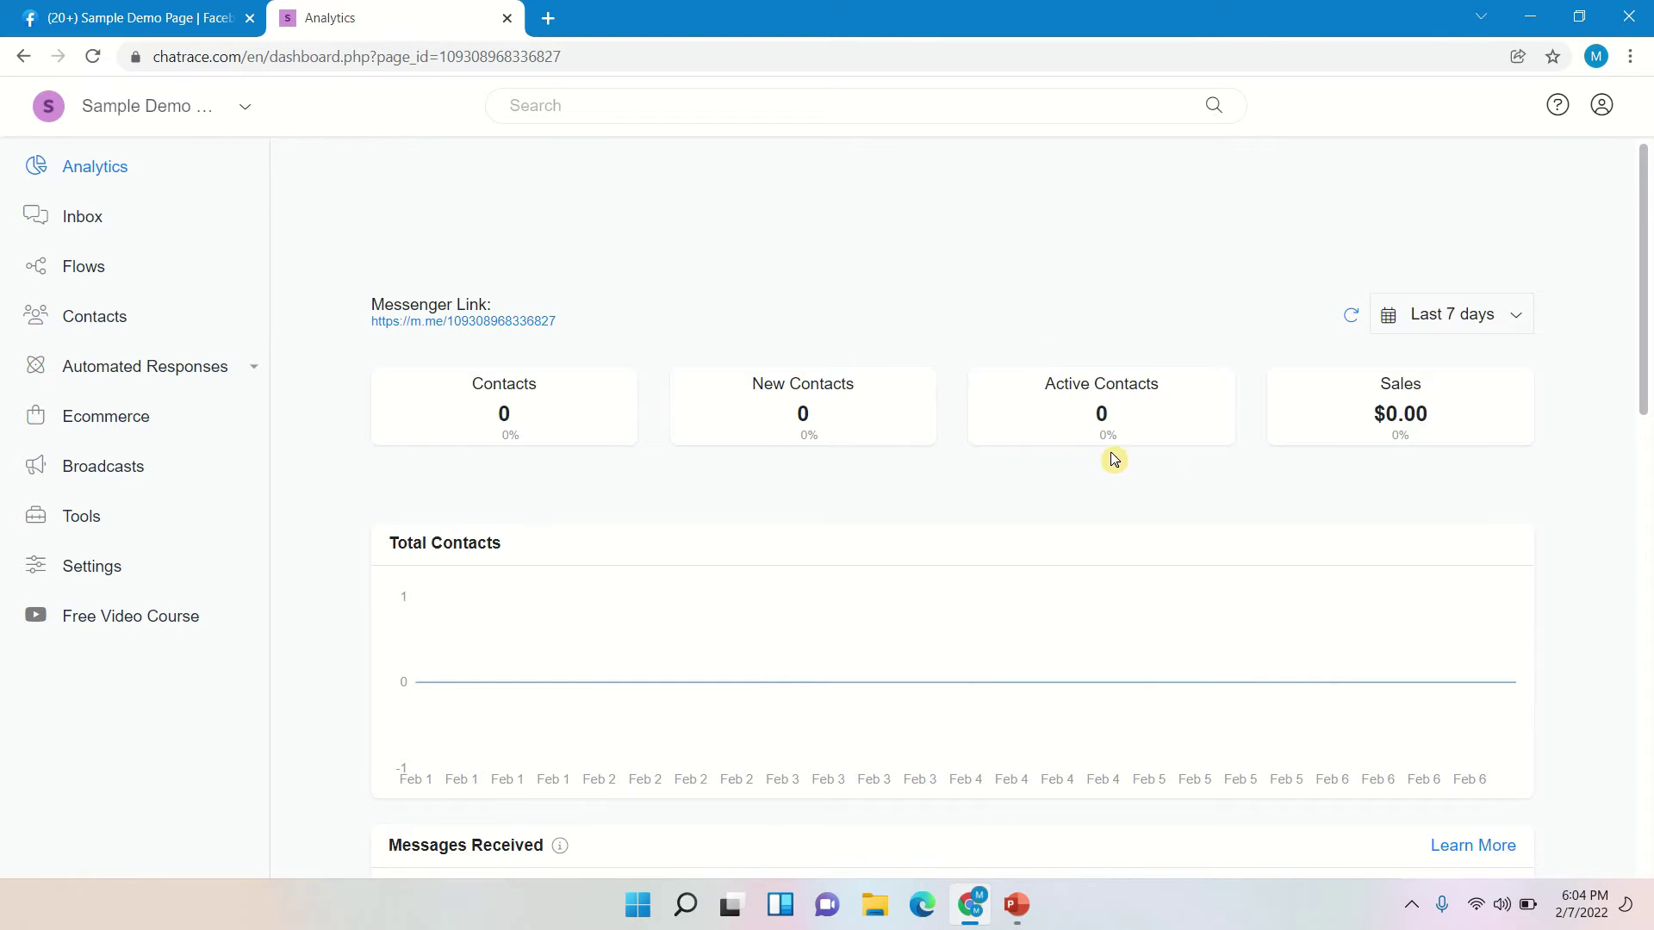
scroll(1310, 485, down, 11)
scroll(1310, 485, up, 5)
scroll(1310, 485, up, 6)
- Open Google Sheets from the apps grid in a new tab and create a blank spreadsheet
click(549, 19)
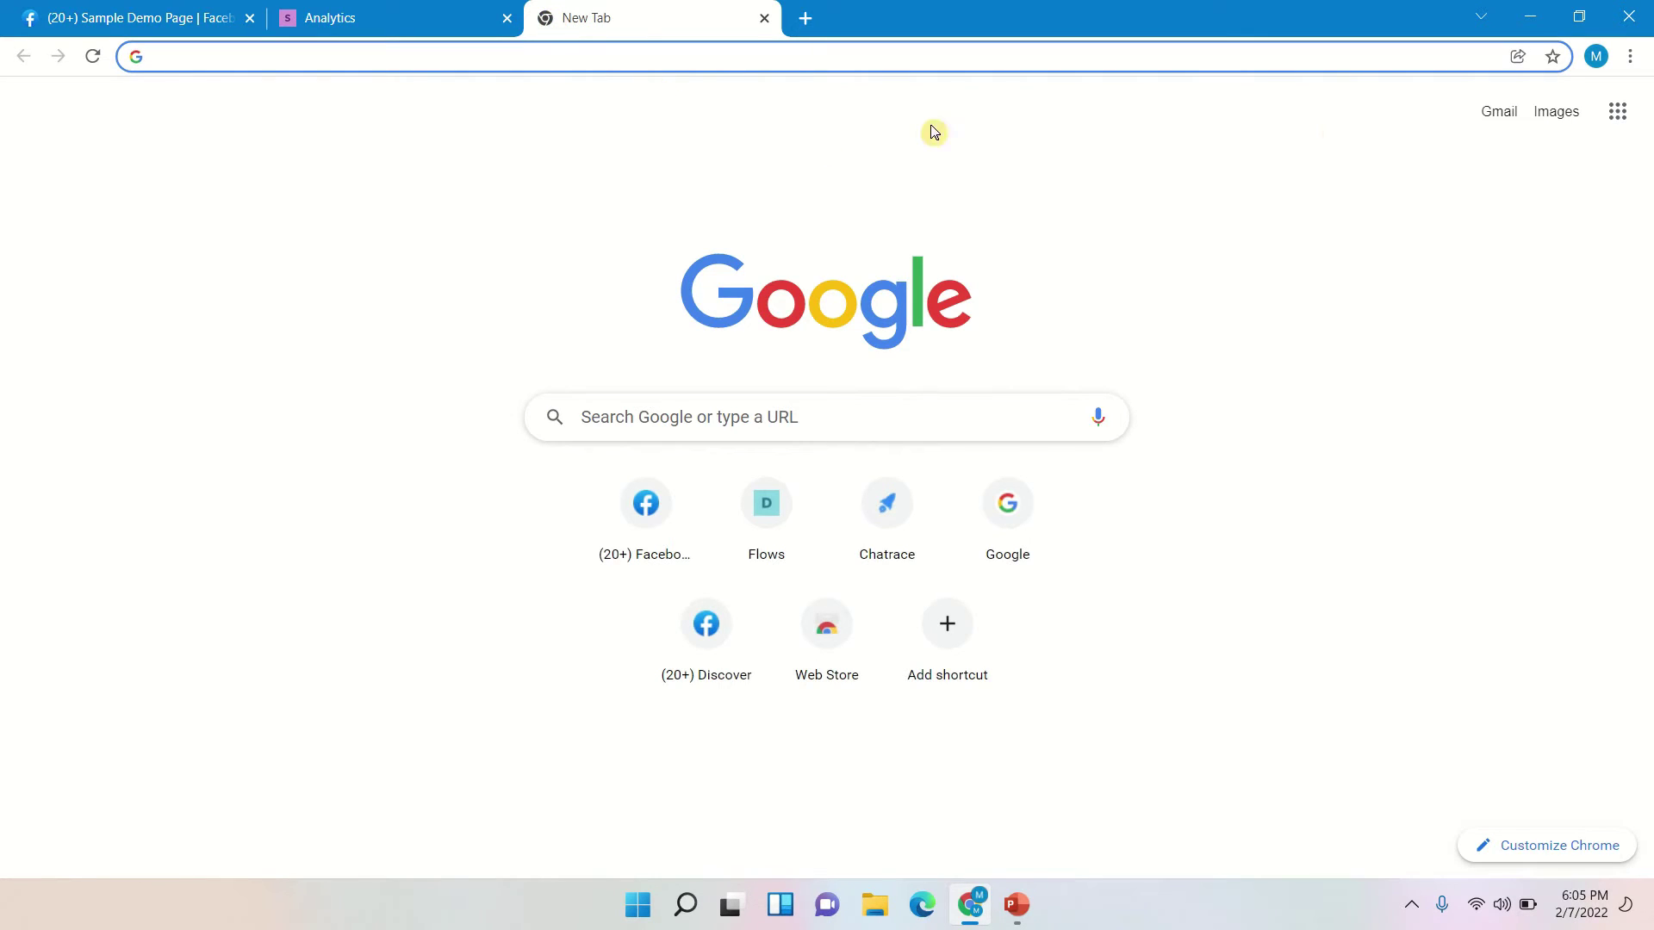
click(1624, 127)
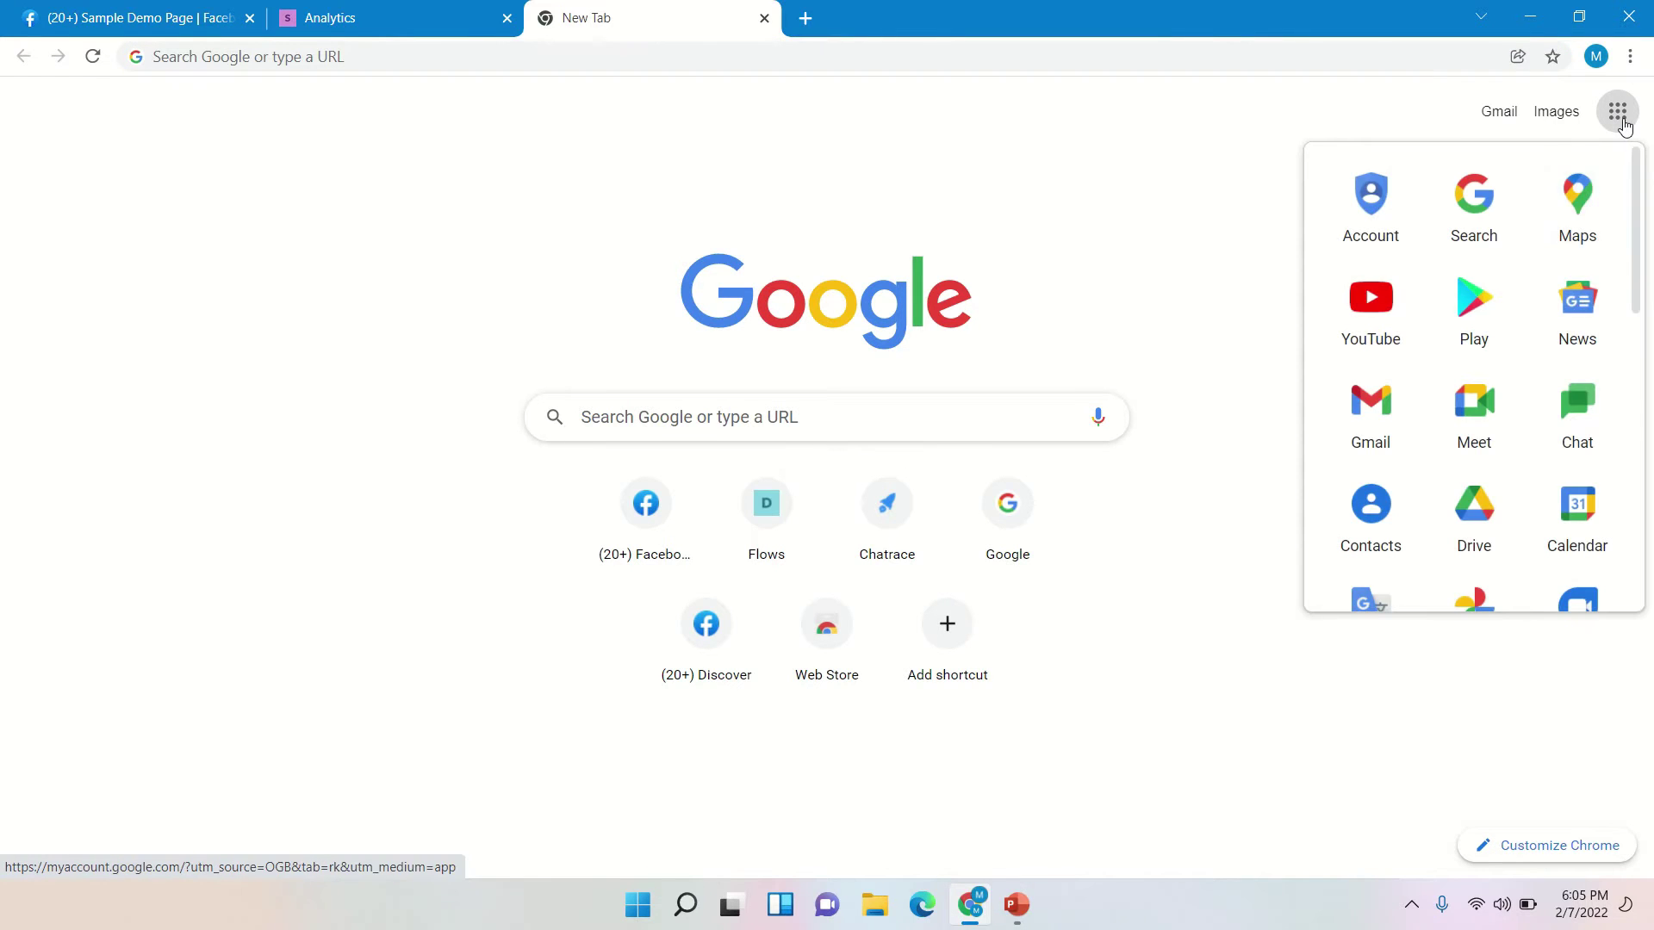
scroll(1576, 315, down, 5)
scroll(1575, 316, down, 3)
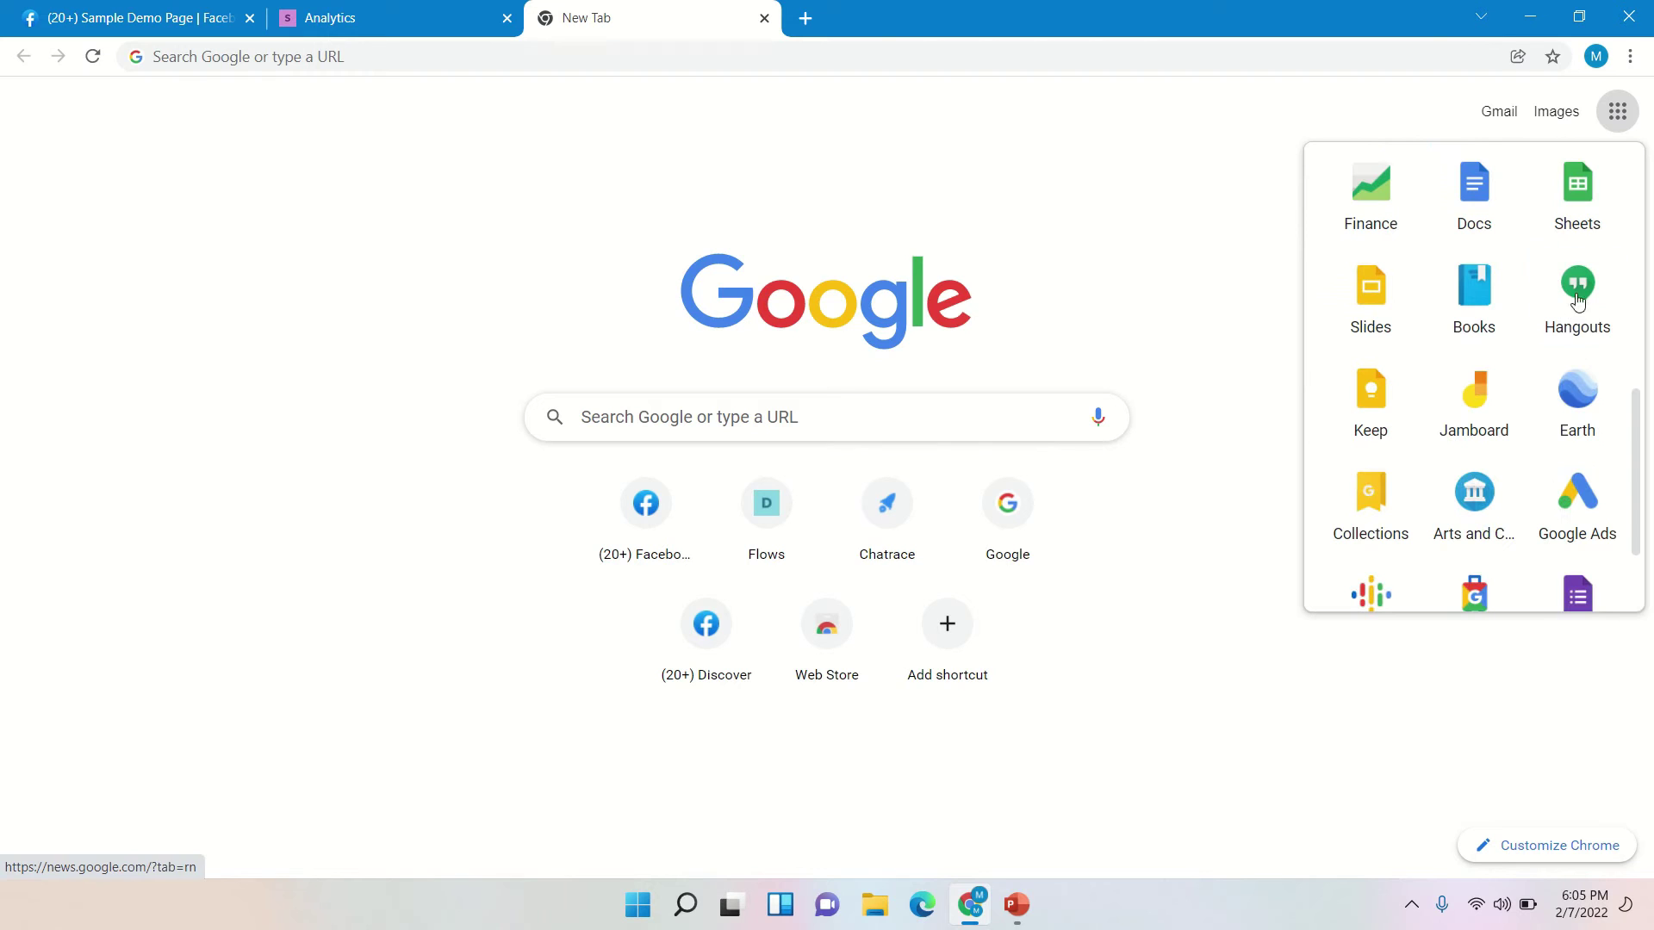
click(1590, 218)
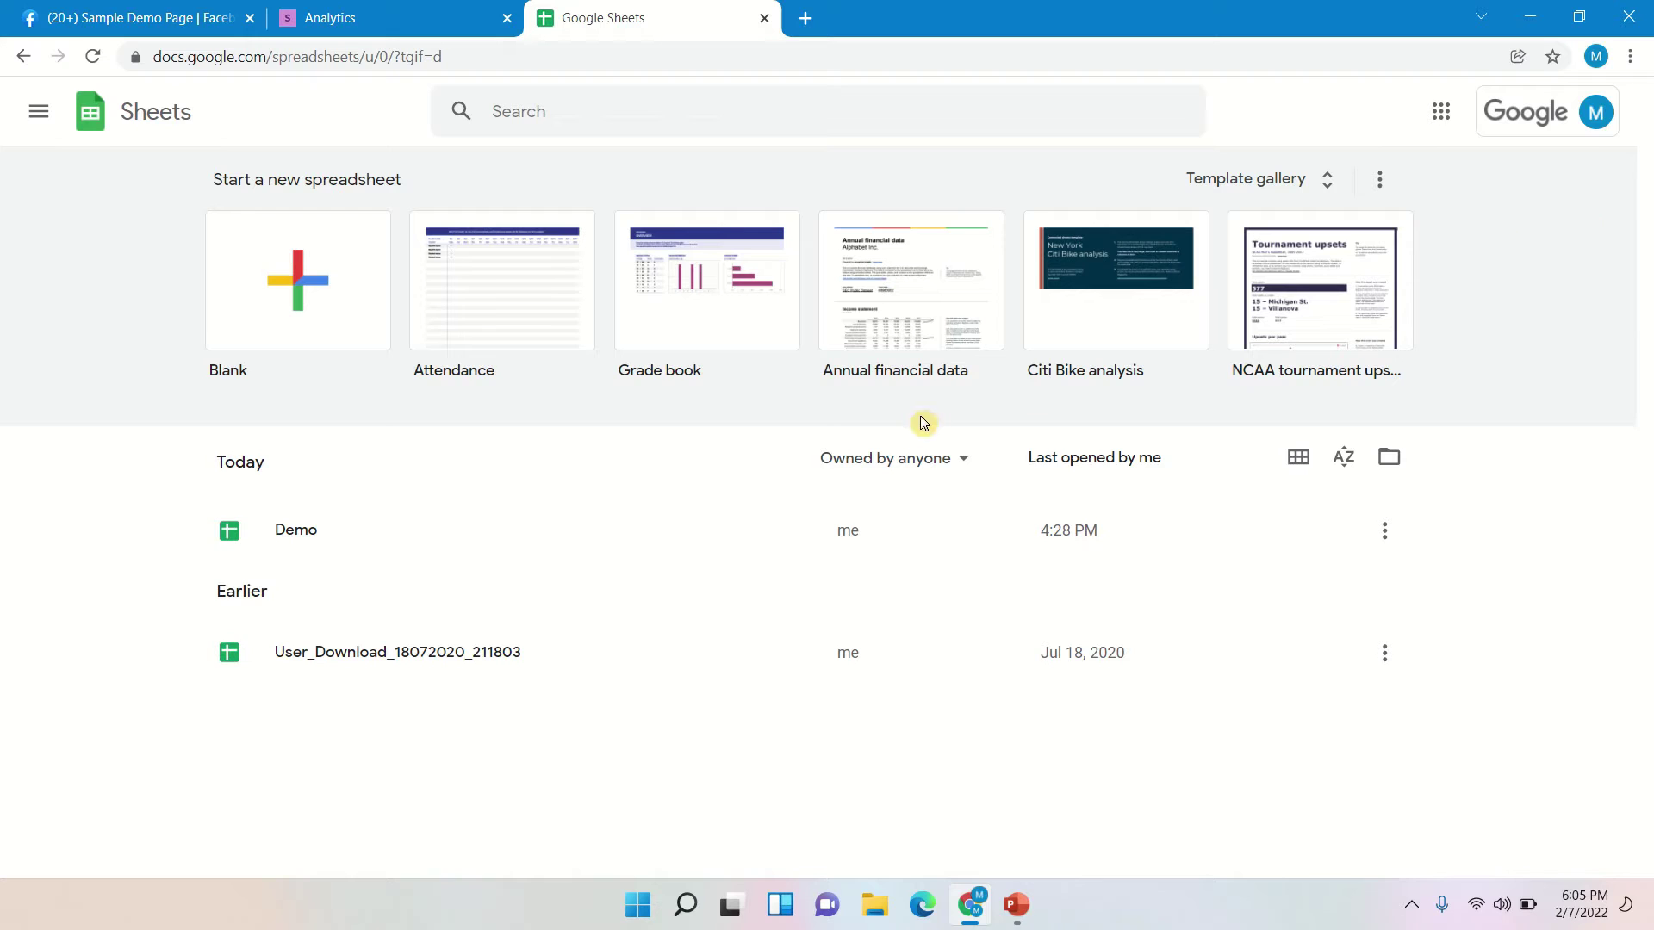
click(1103, 403)
click(290, 324)
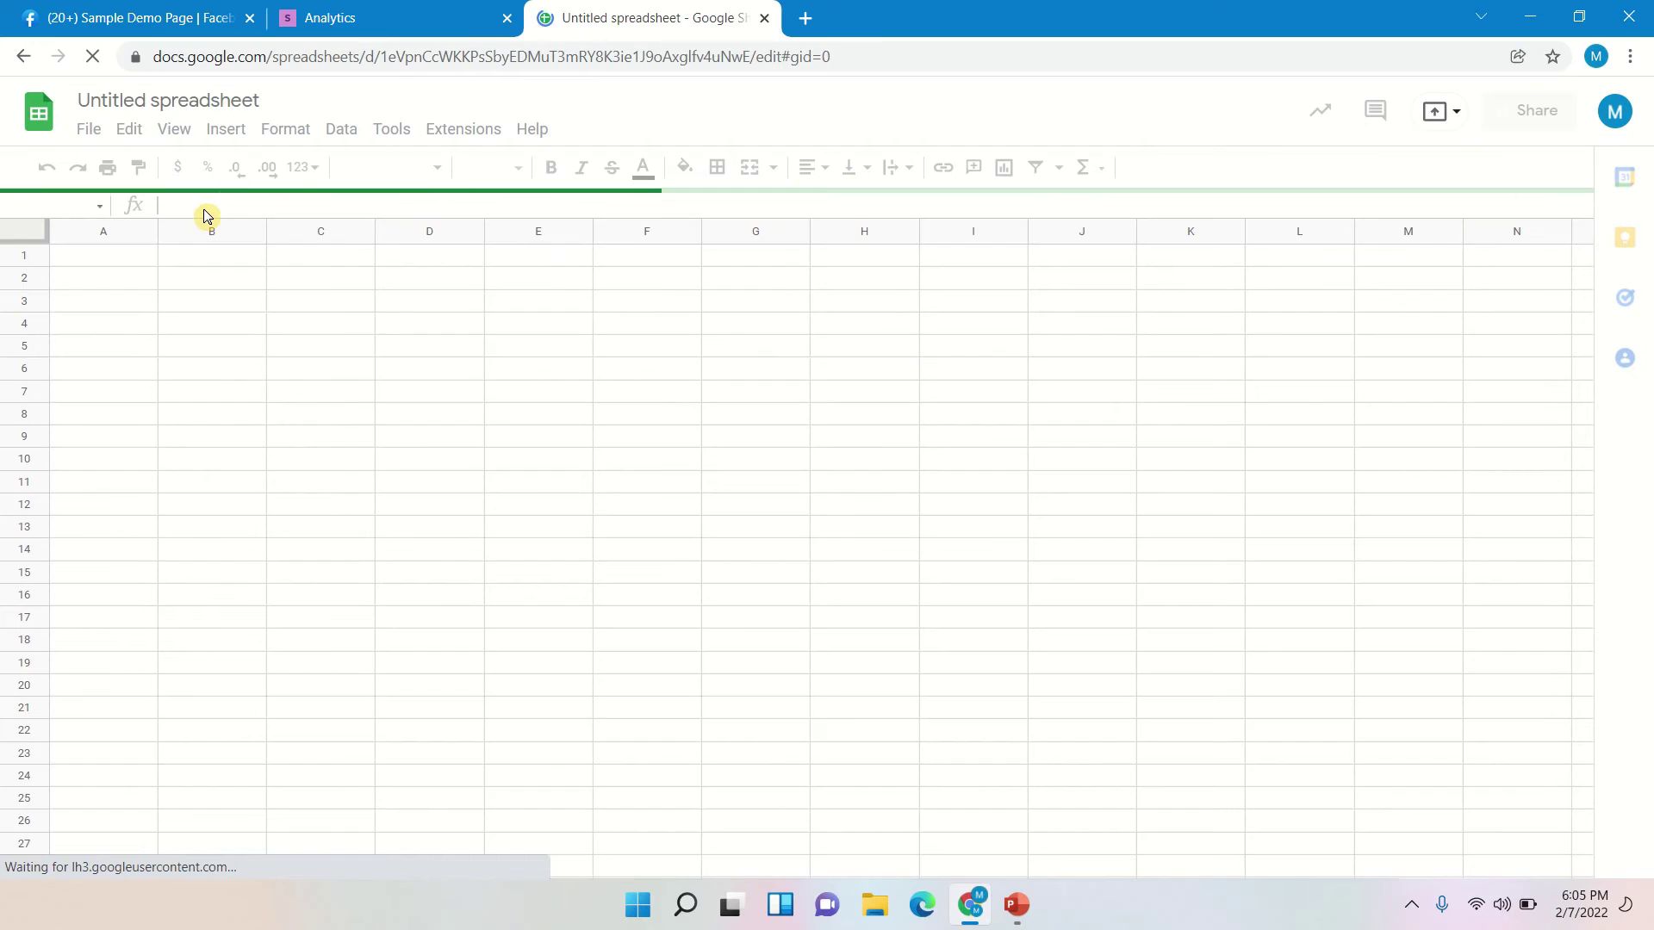
- Rename the spreadsheet to 'Sample'
click(209, 101)
click(210, 101)
triple_click(205, 102)
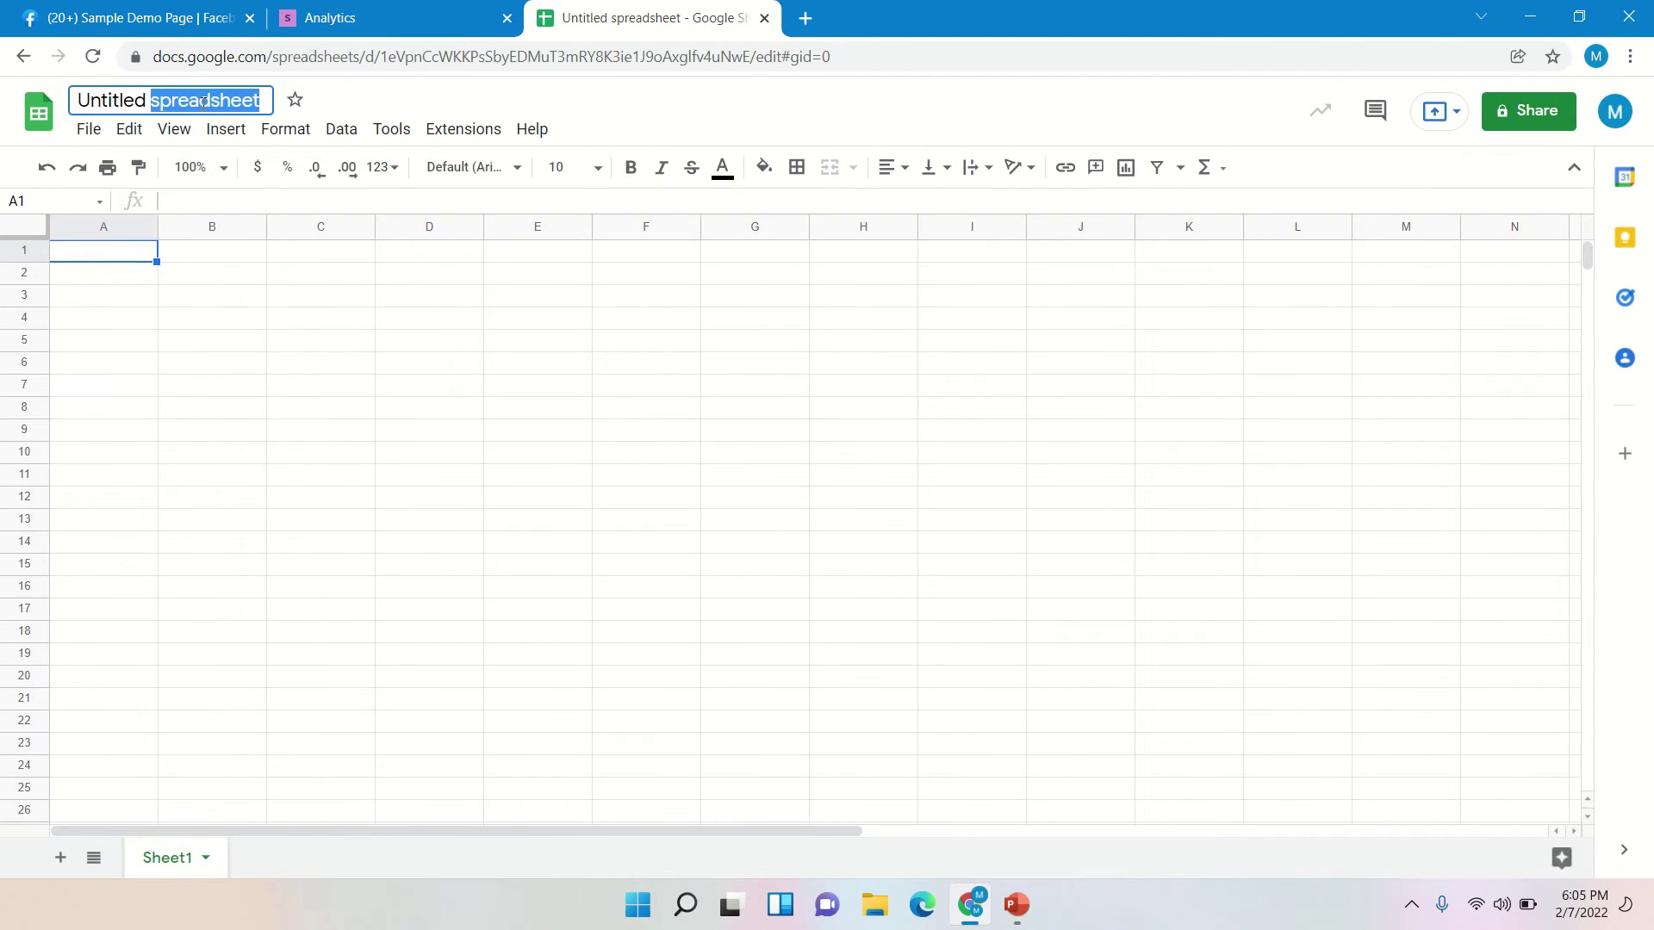
text(Sample)
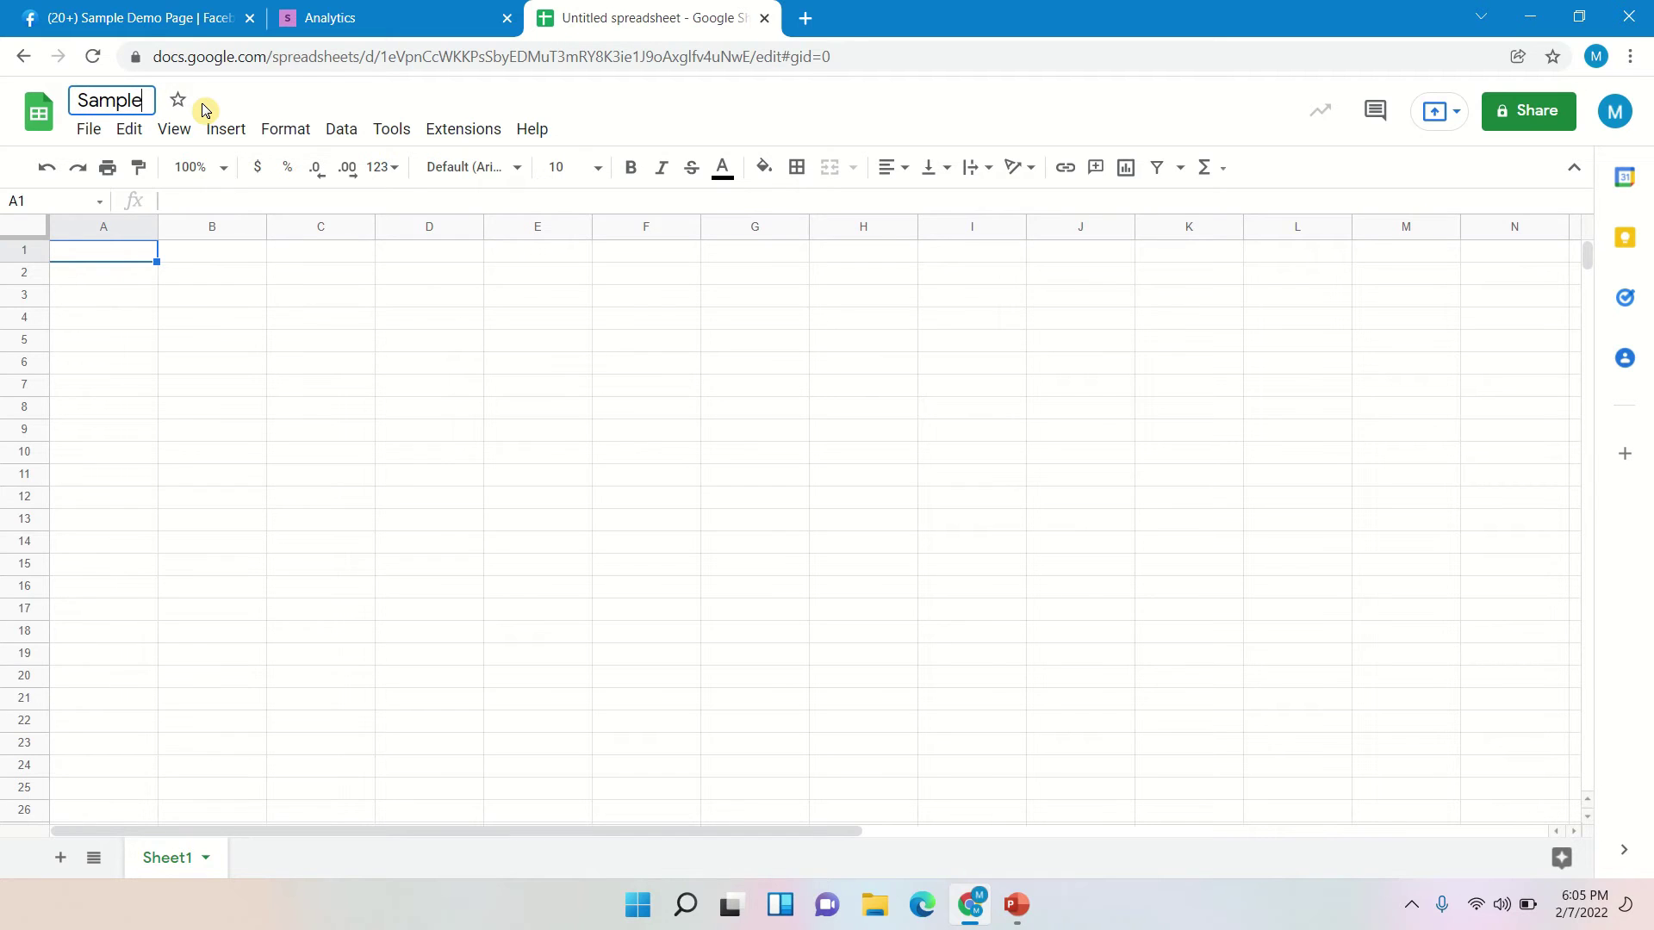
click(217, 299)
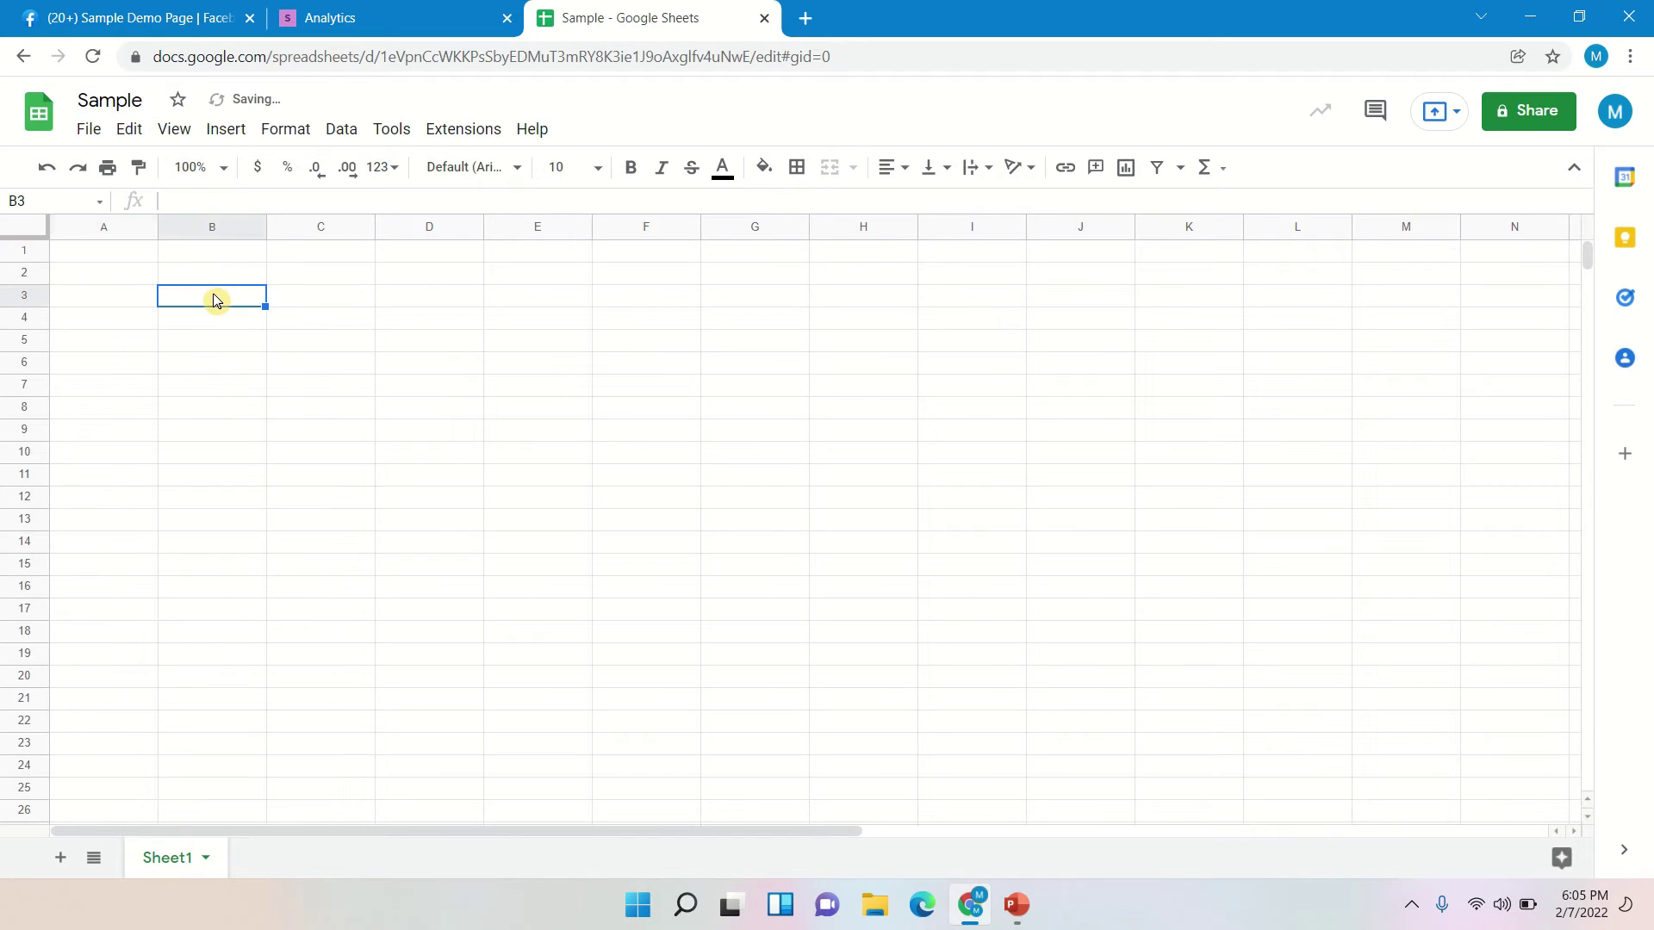
- Enter the headers Name, Section, teacher and Score in cells A1–D1
click(146, 256)
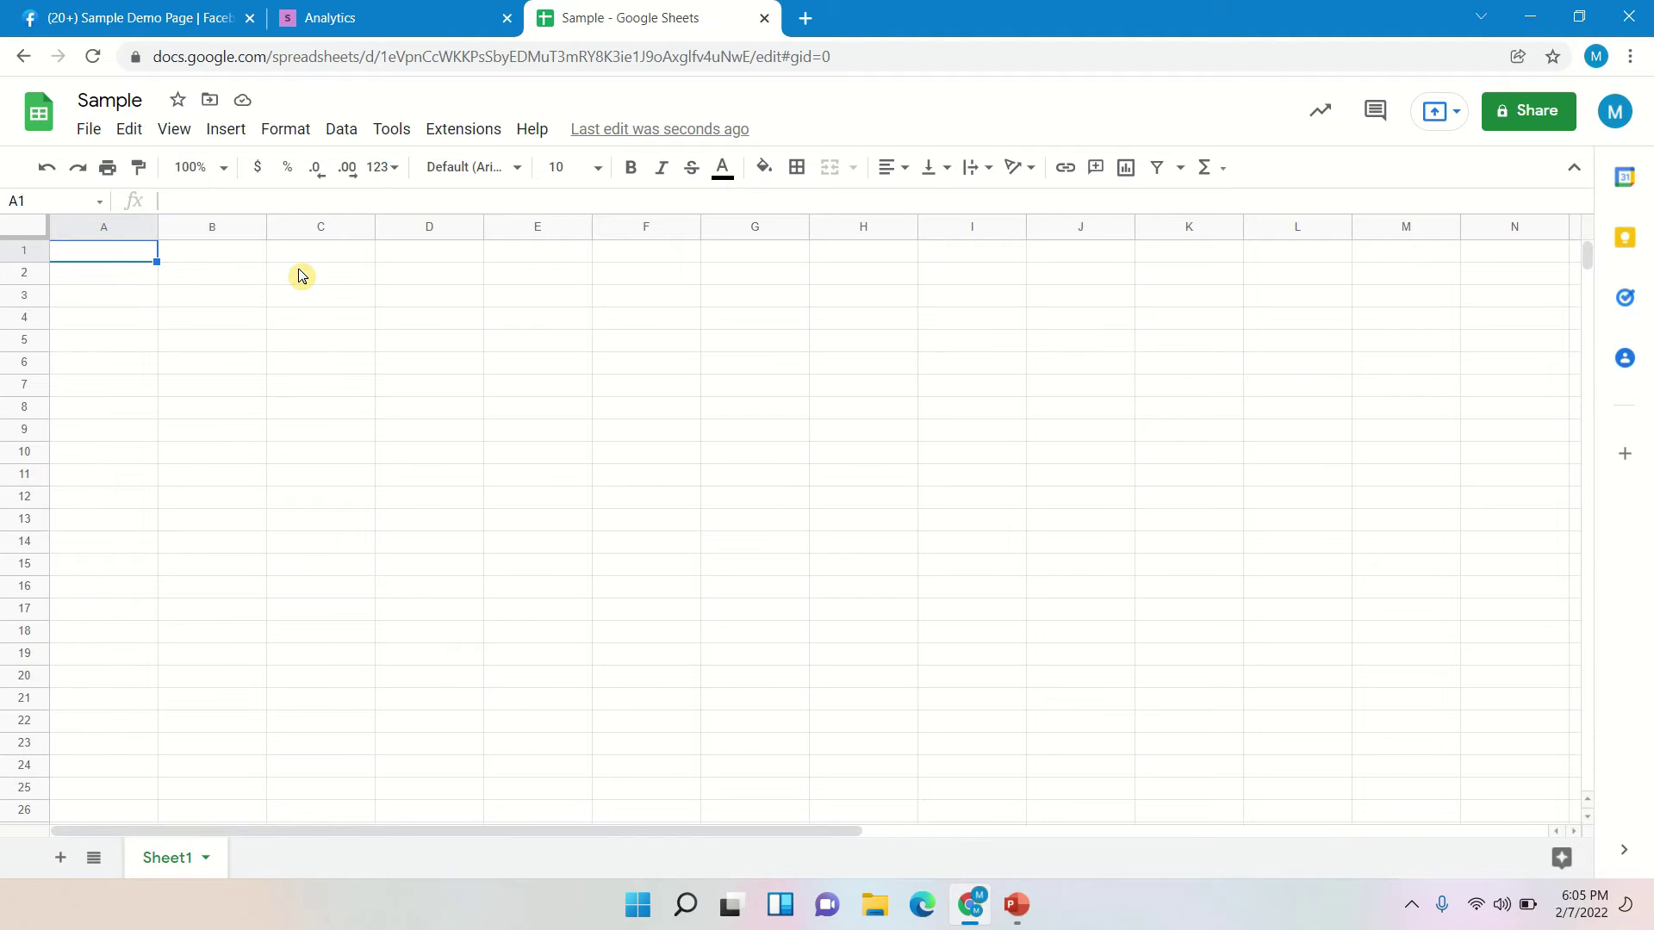
text(N)
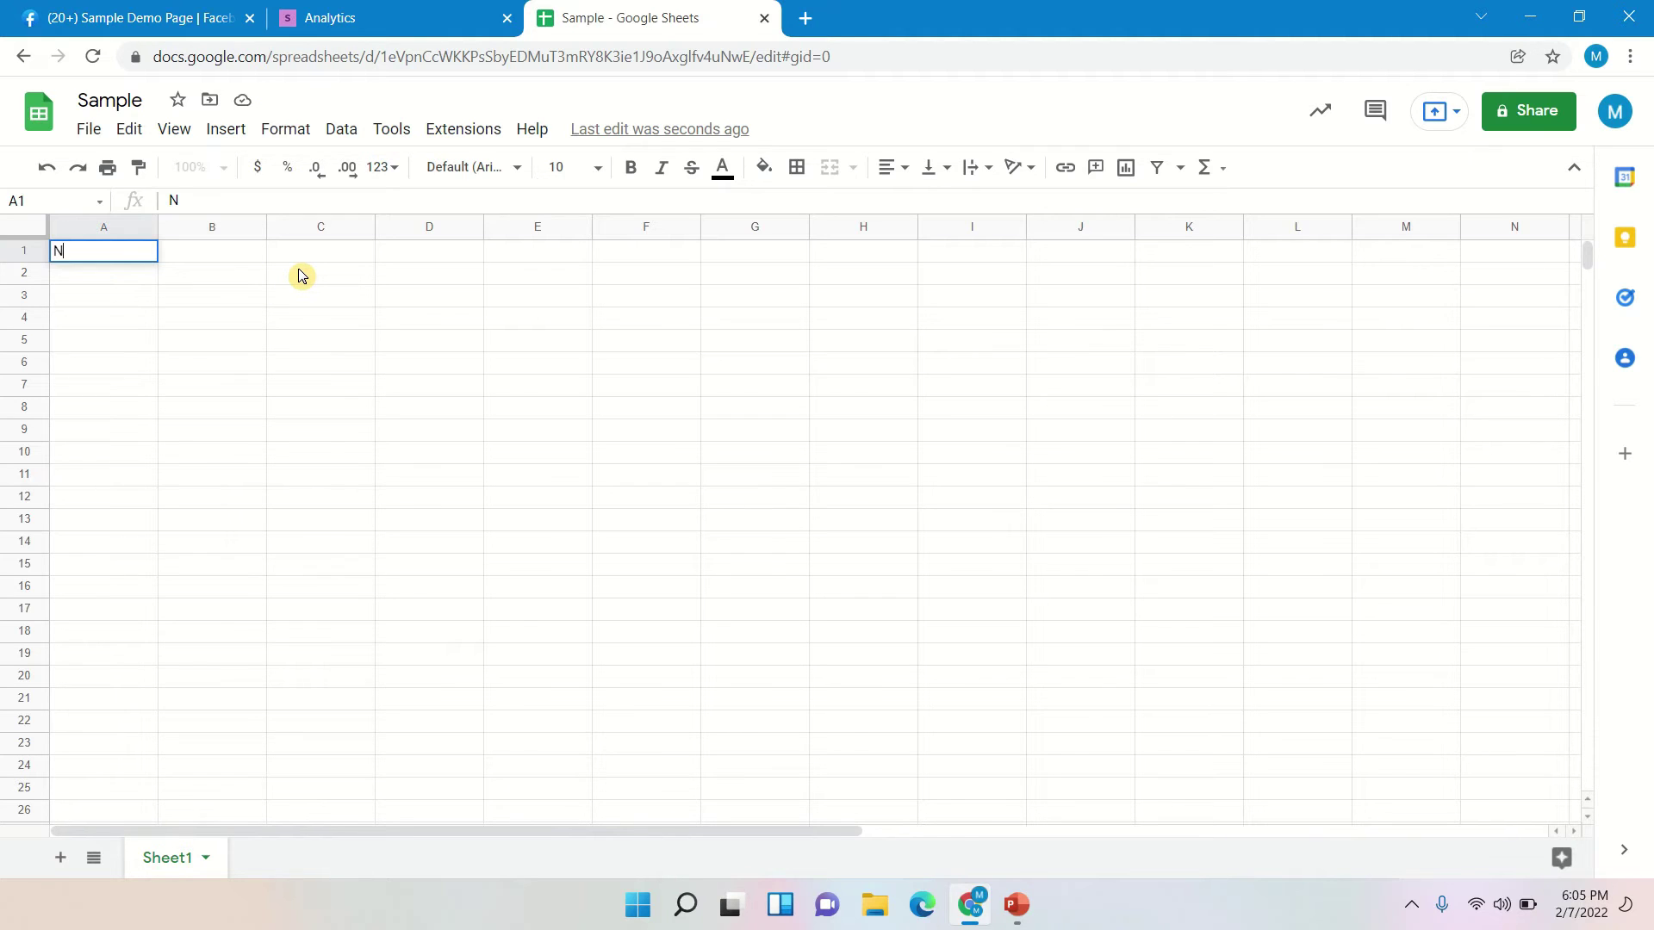
text(ame)
key(Tab)
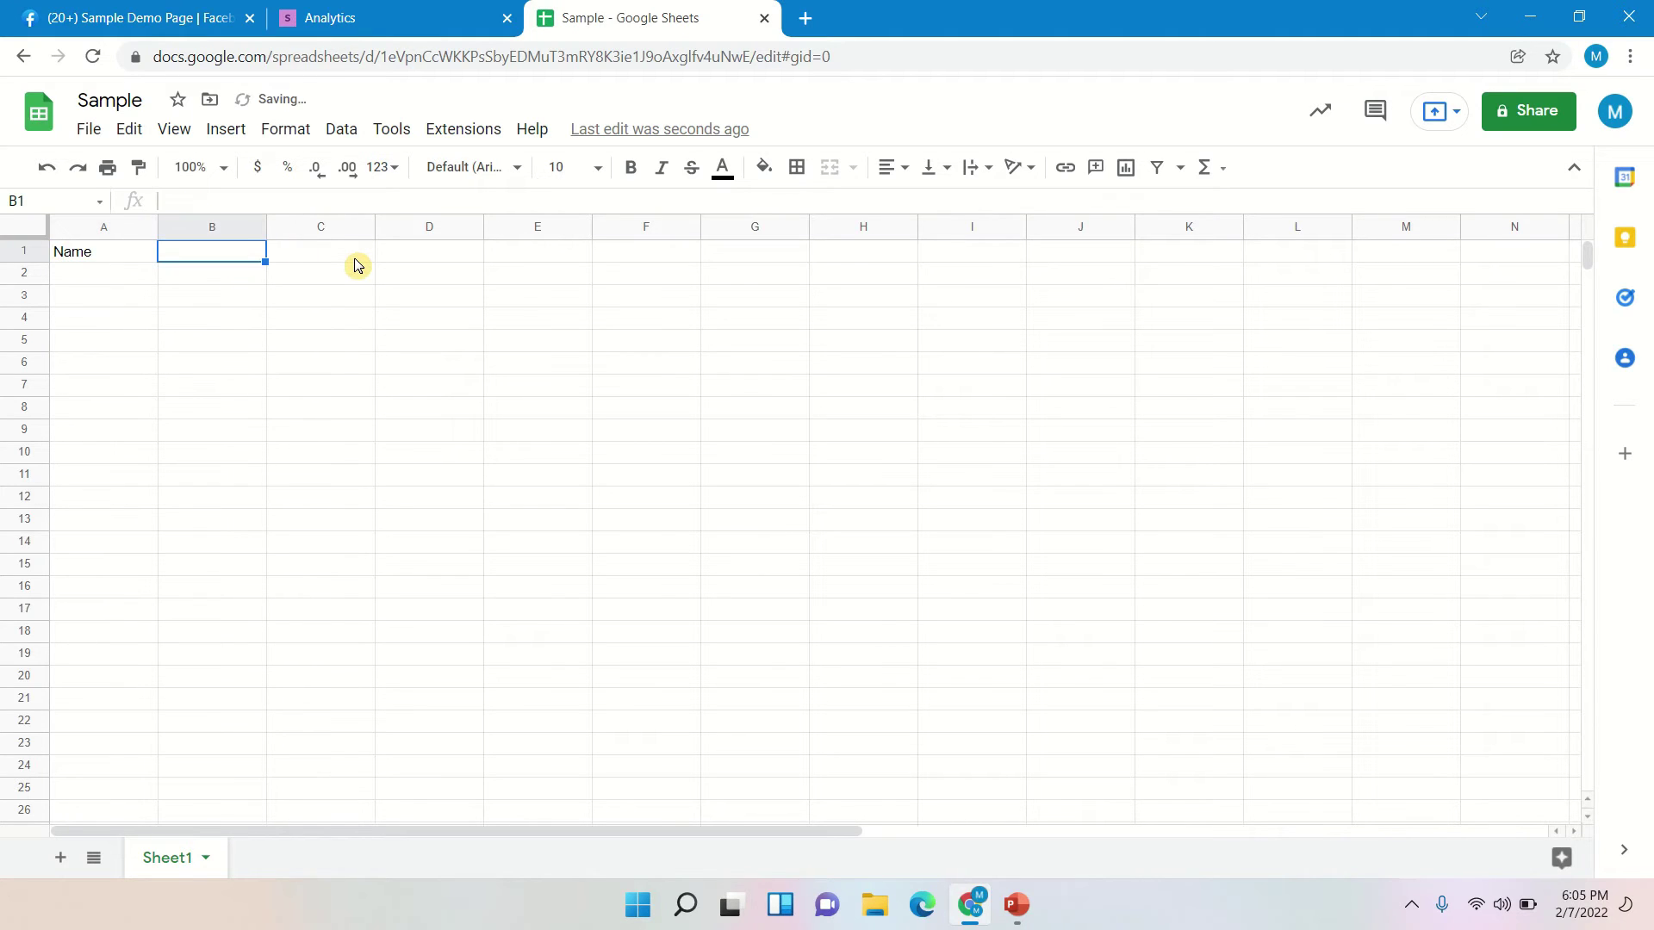
text(Section)
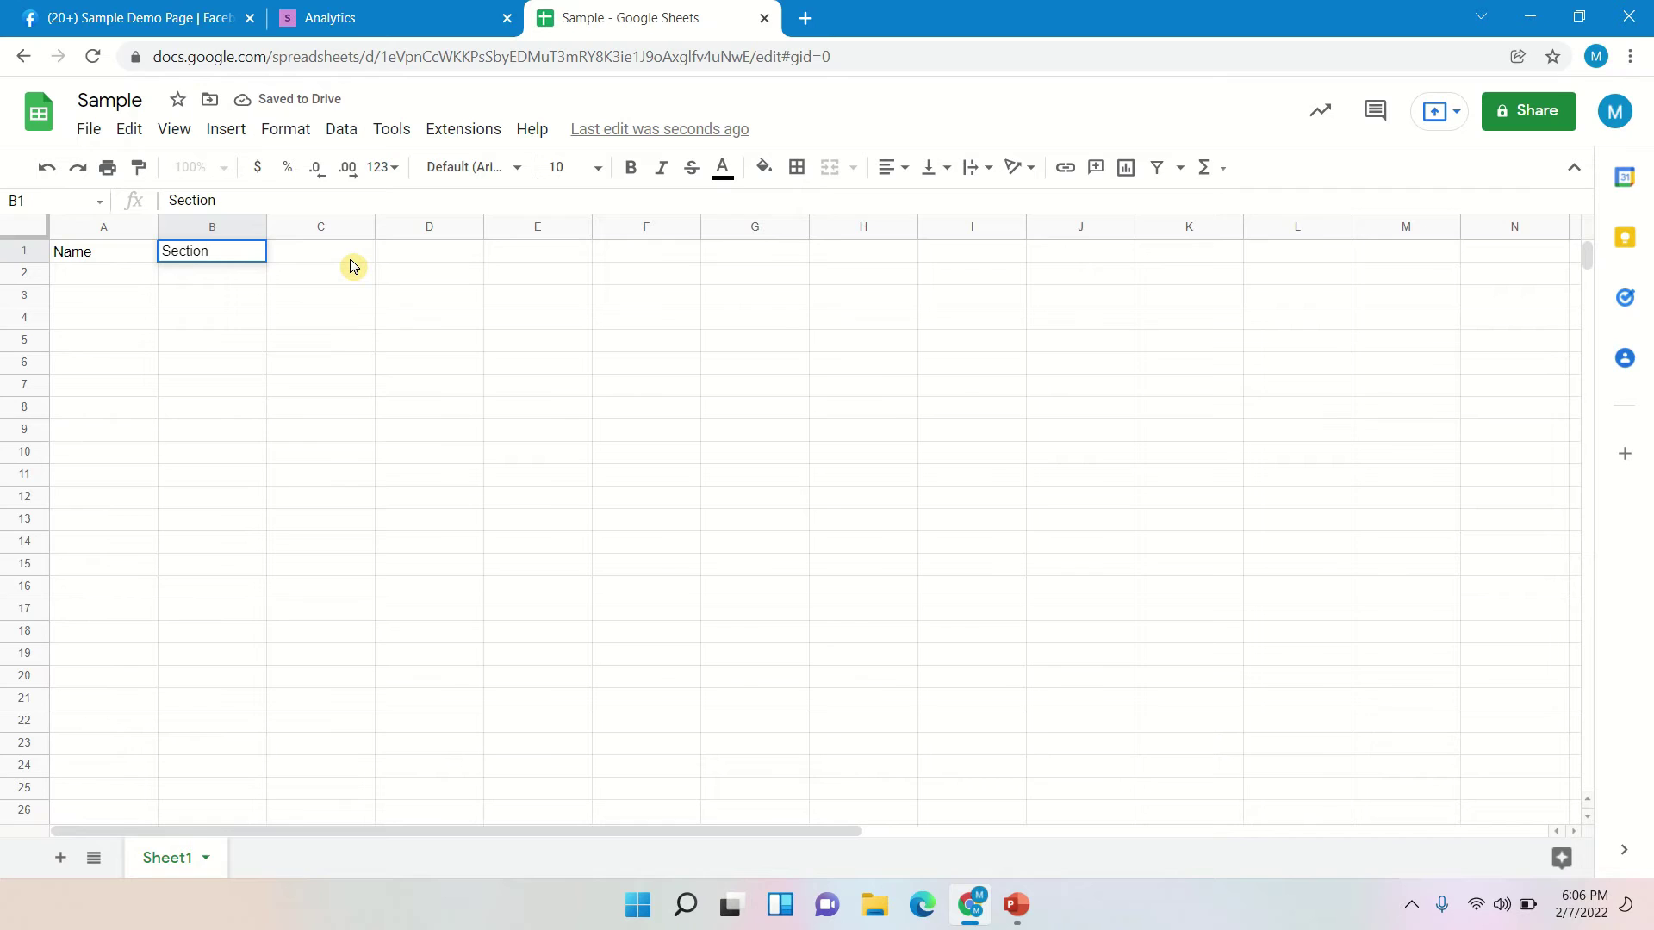
key(Tab)
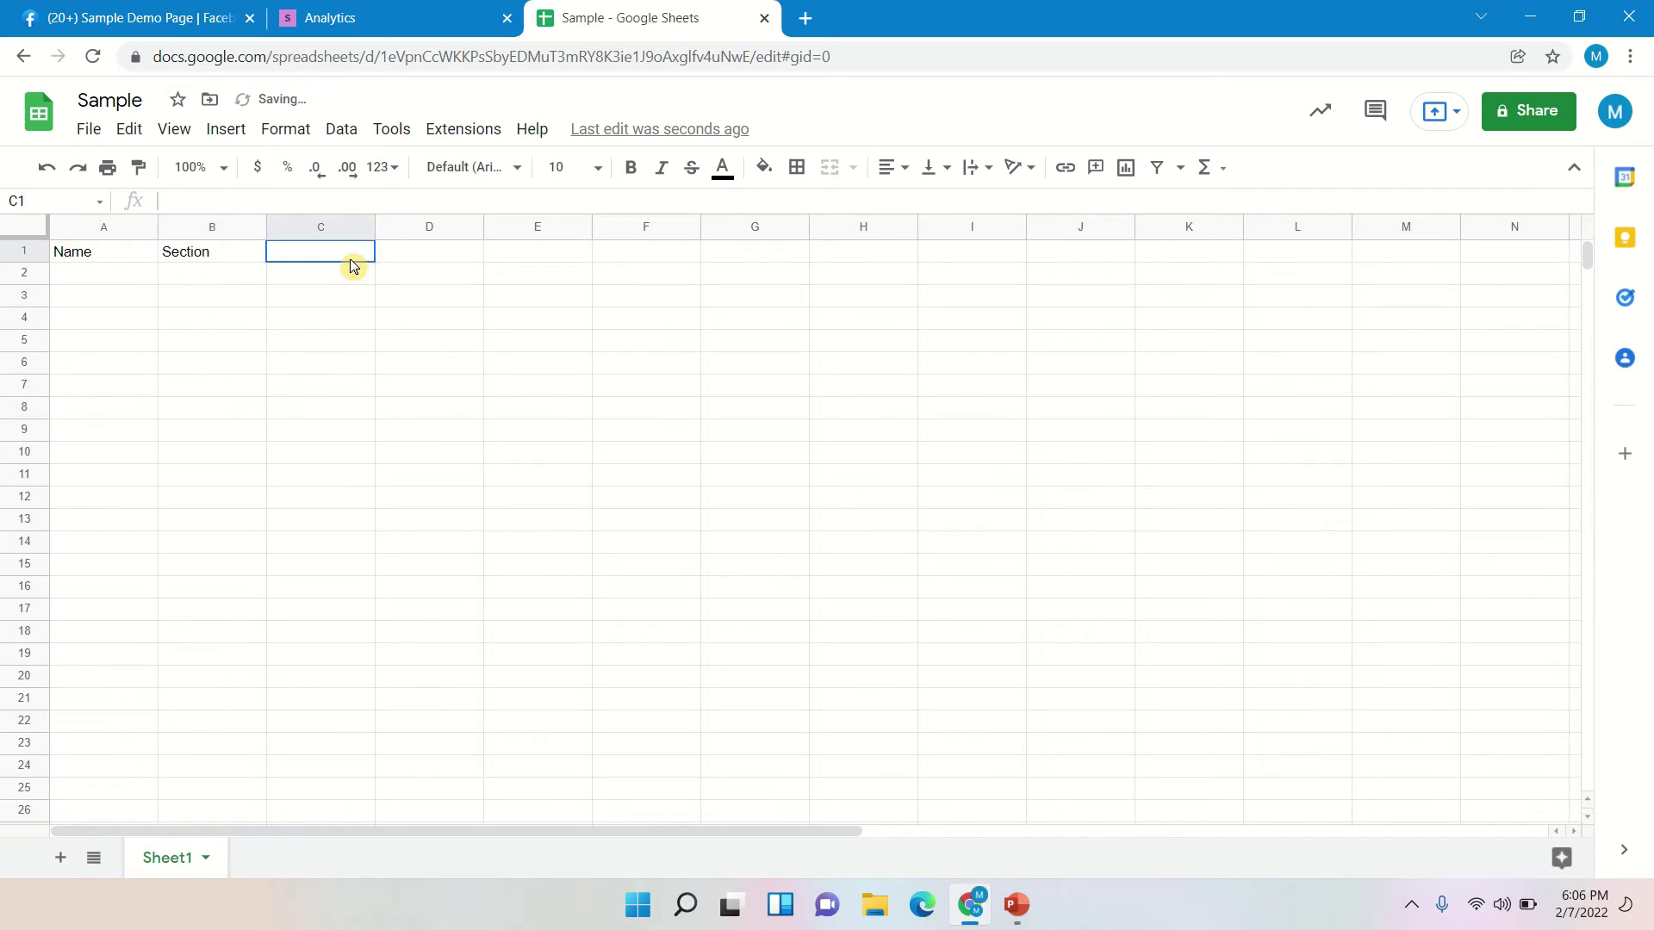
text(teacher)
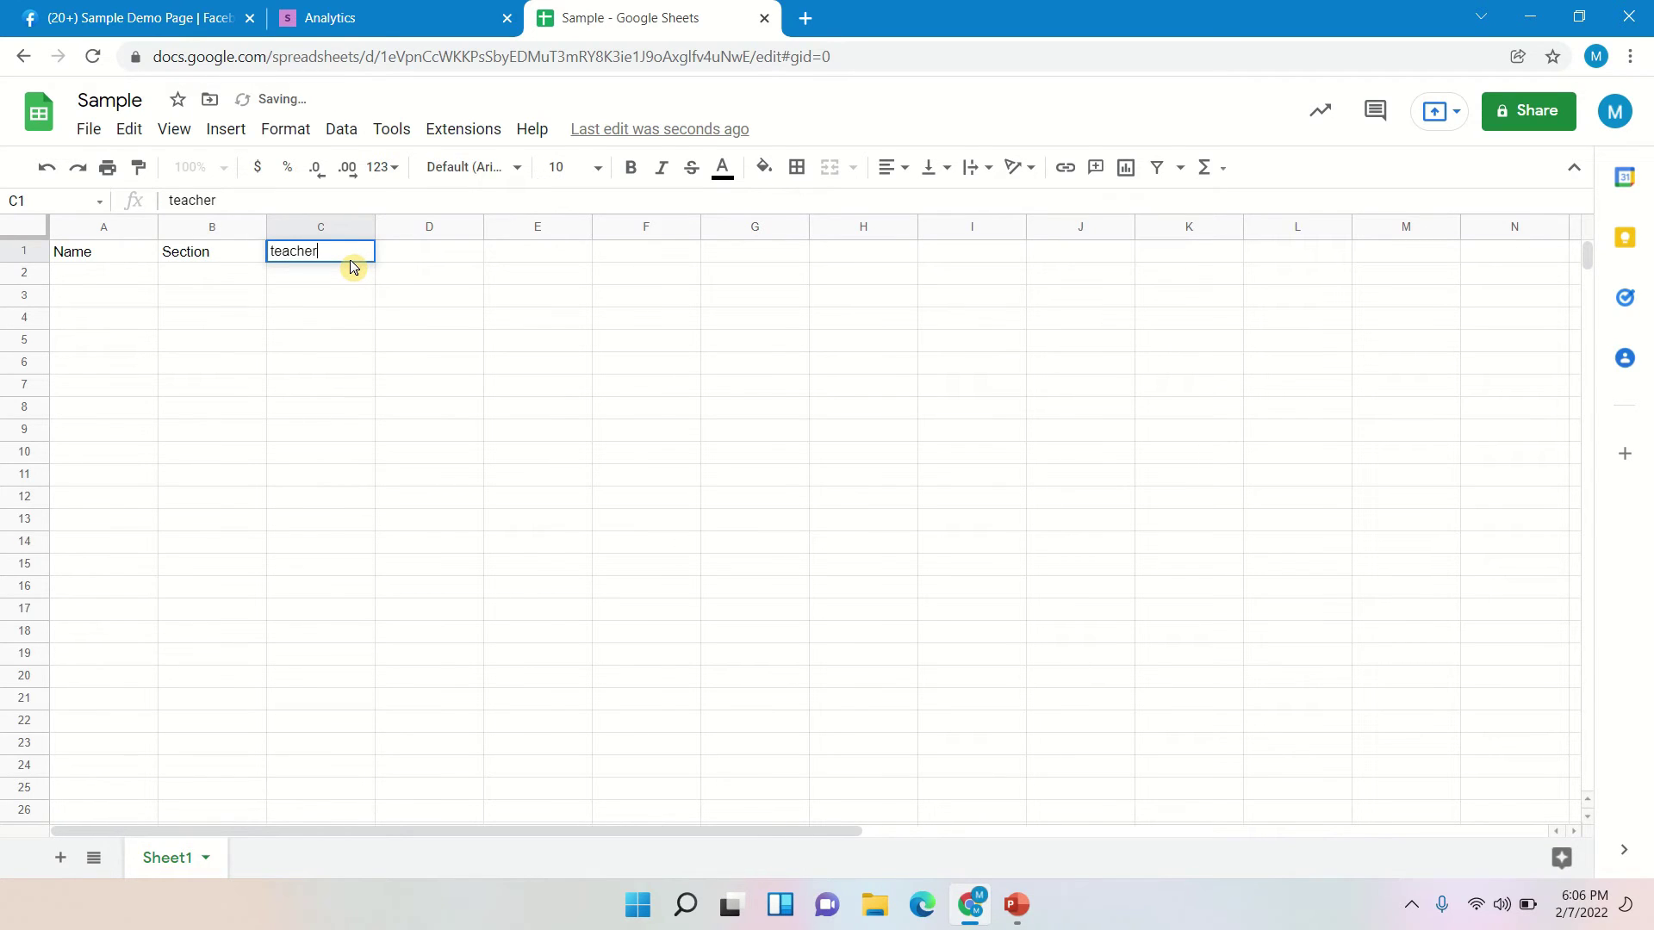
key(Tab)
text(Sc)
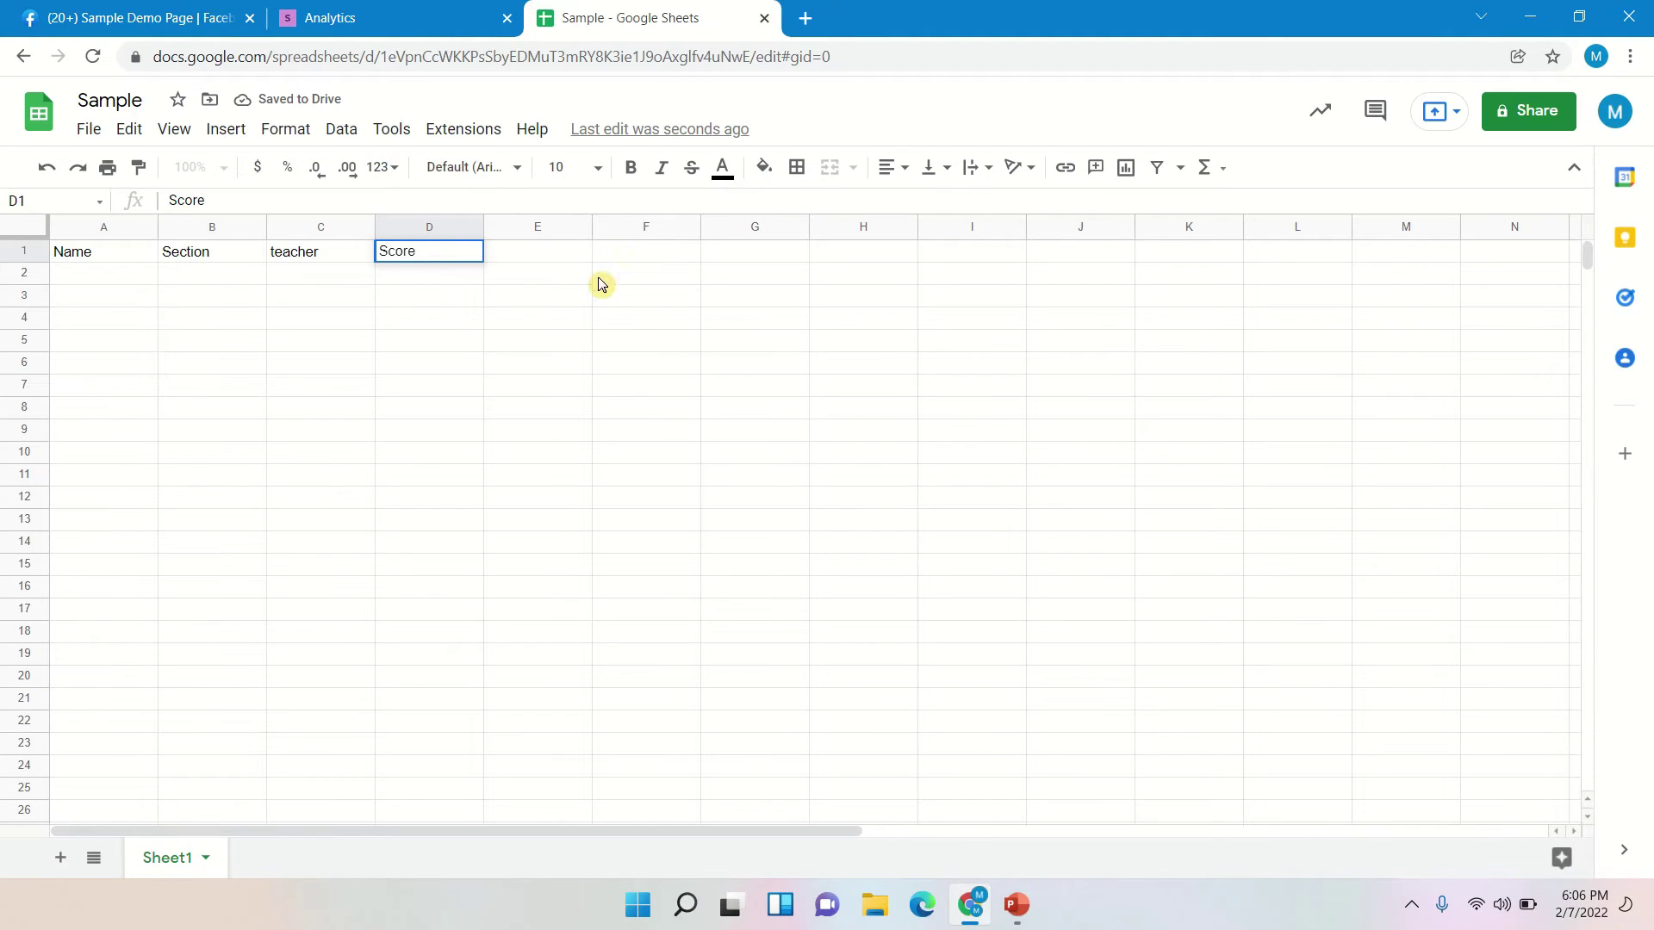
click(471, 299)
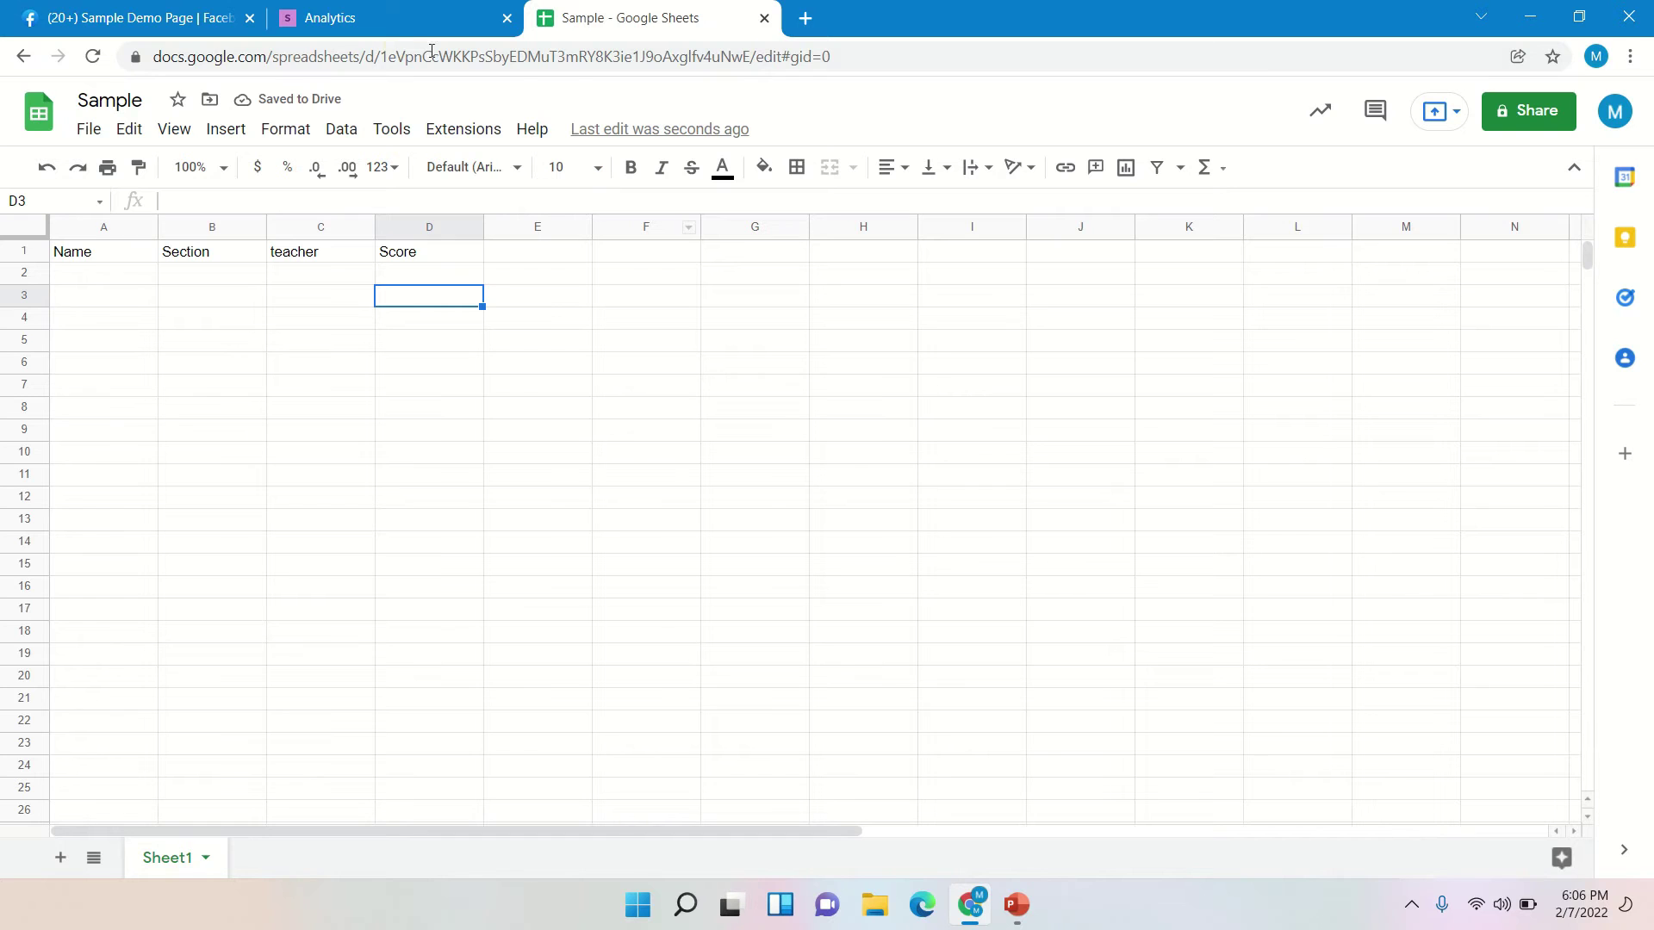
- Back in Chatrace, open Settings > Integrations and scroll down to Google Sheets
click(418, 9)
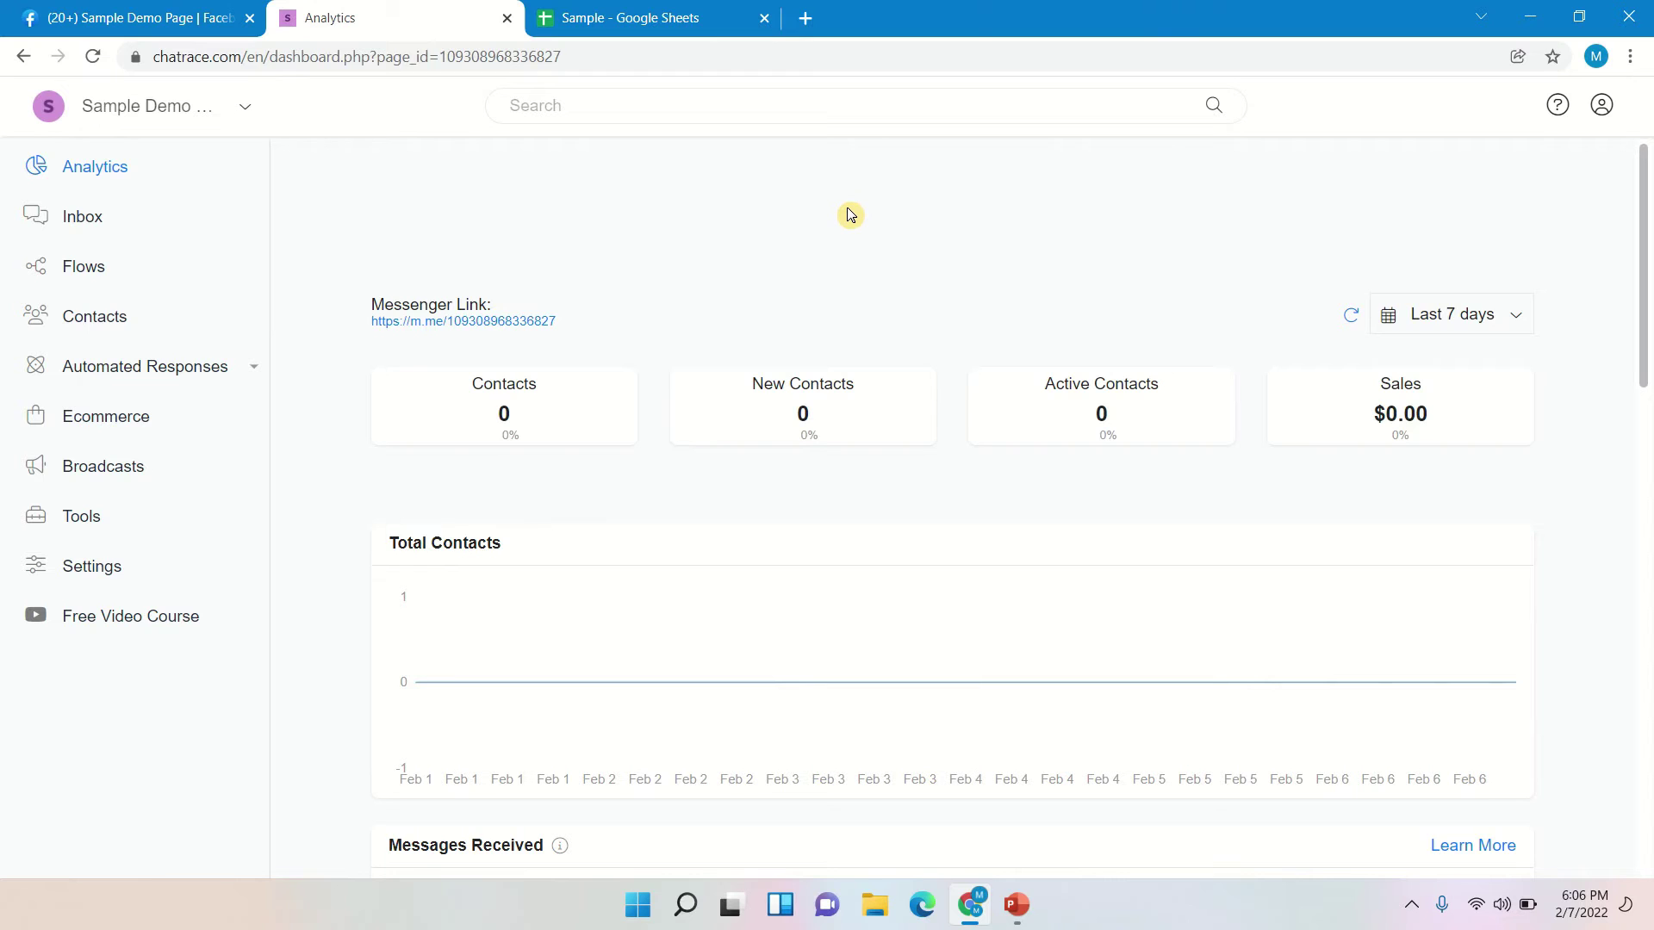
click(81, 583)
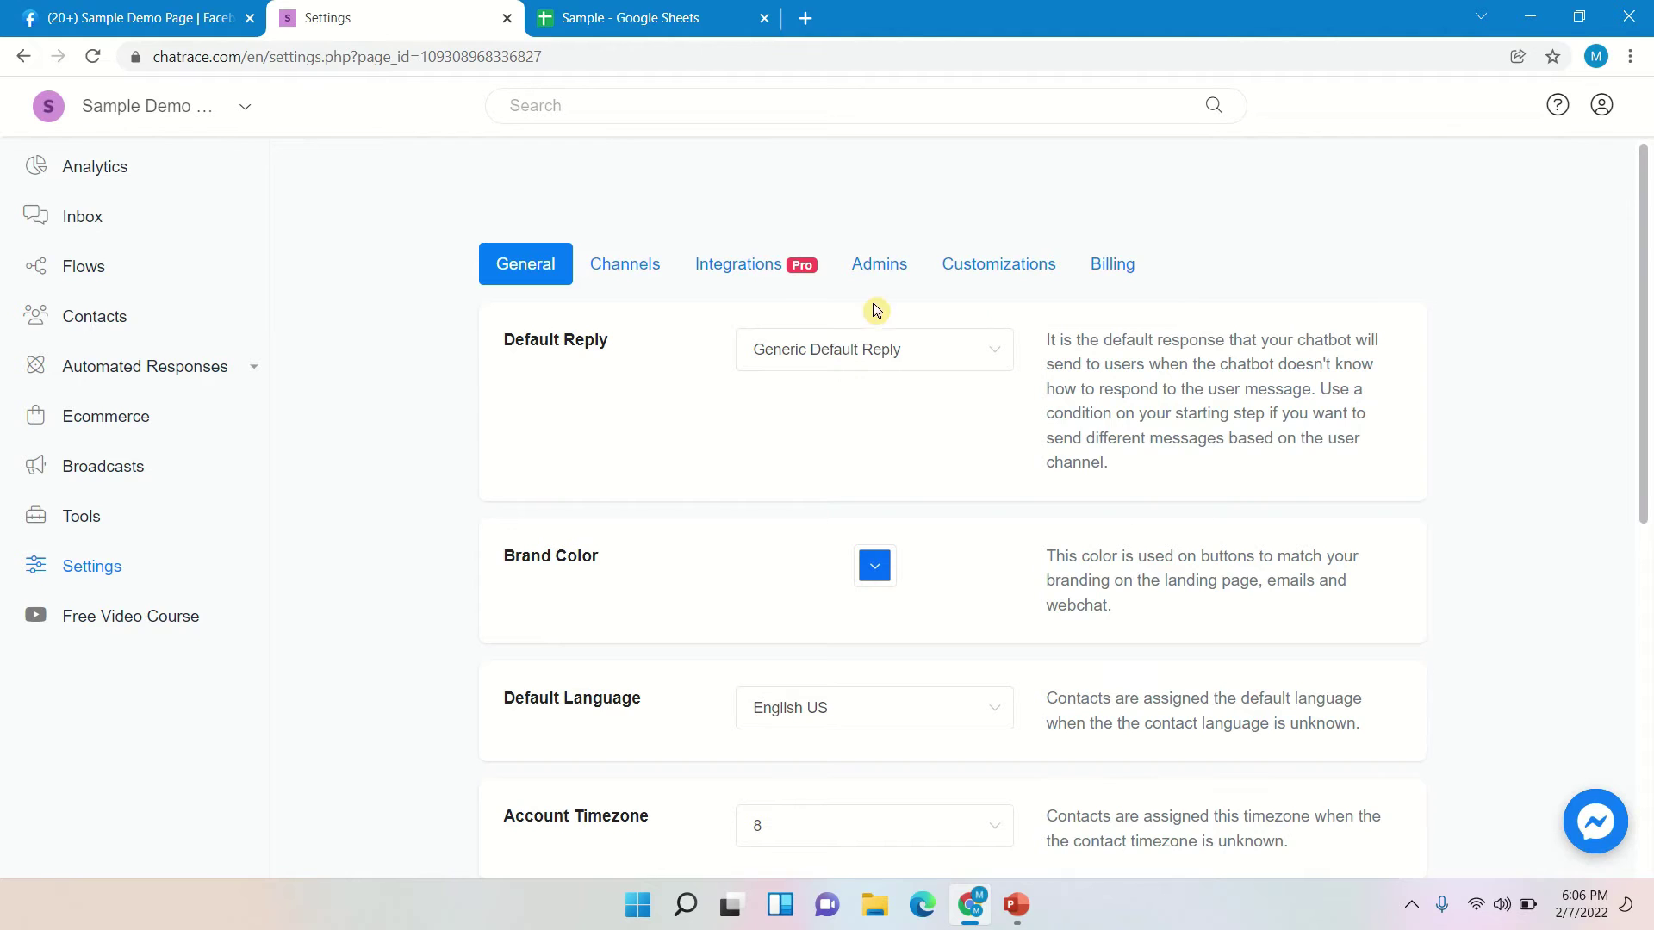
click(773, 274)
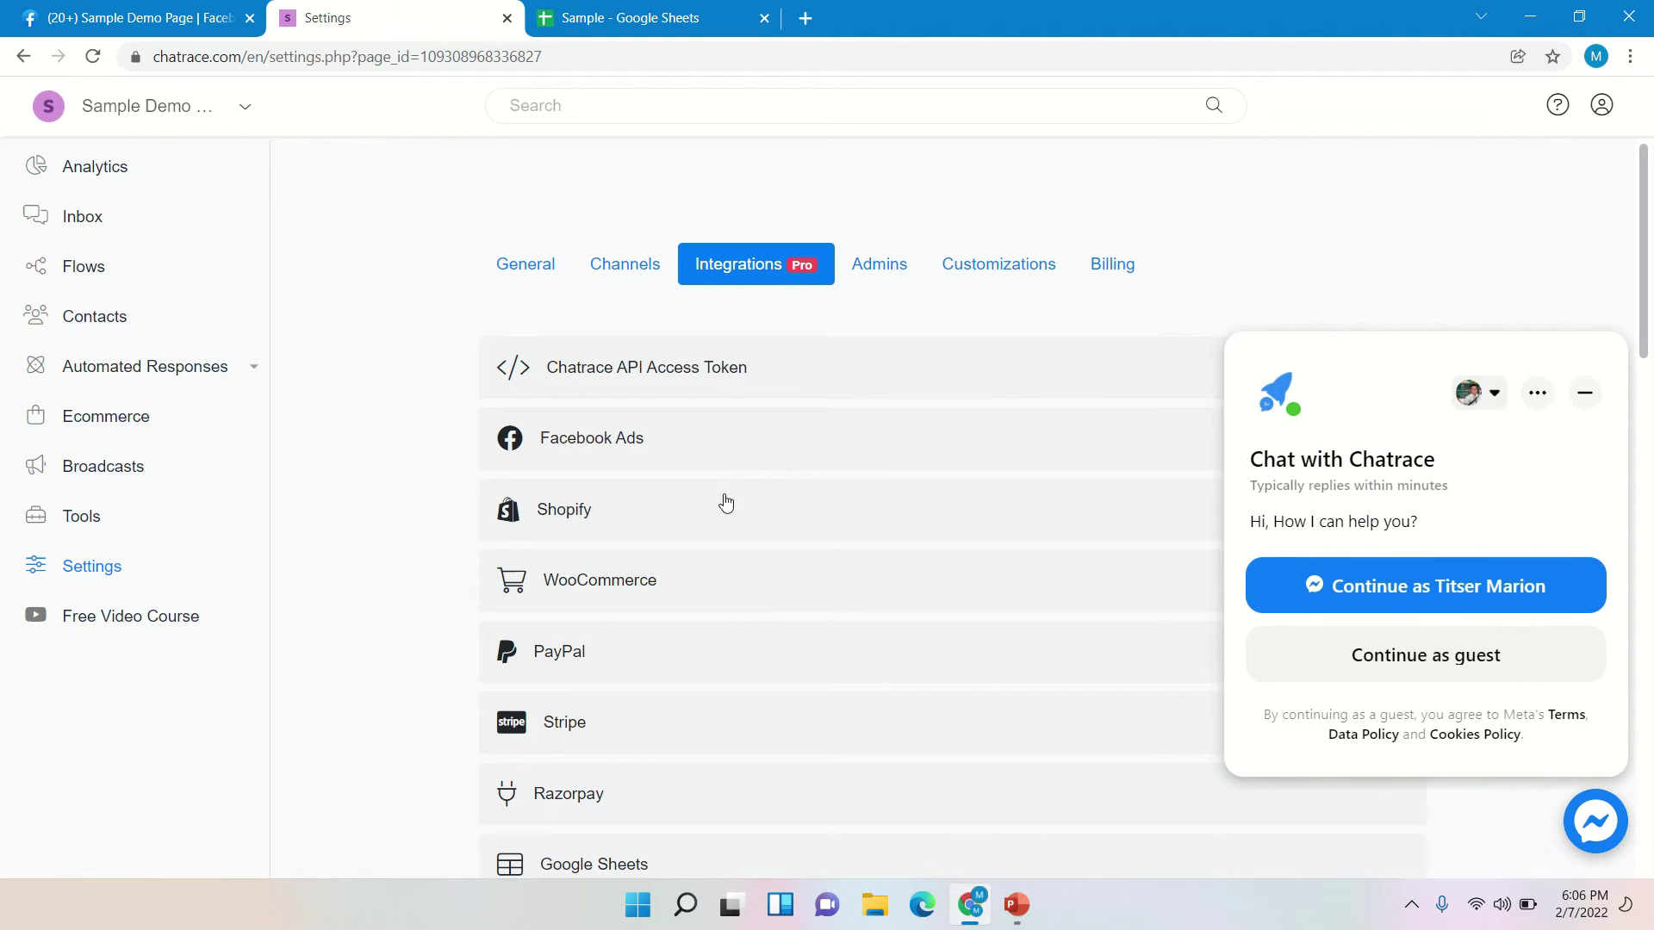
scroll(746, 469, down, 1)
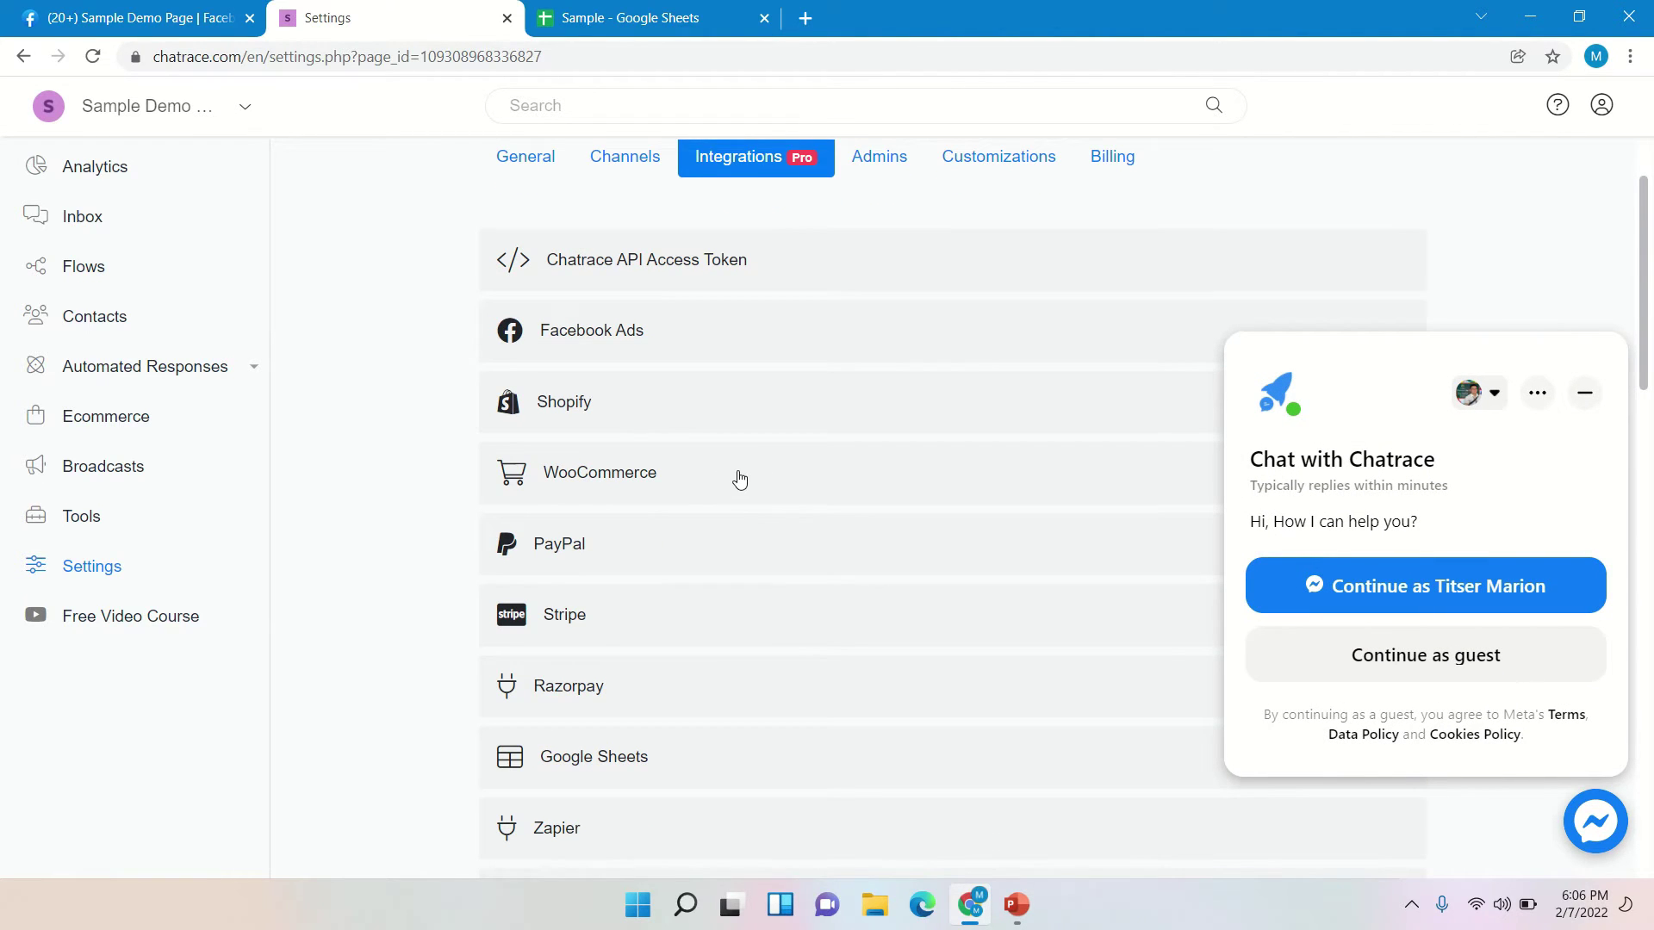
scroll(741, 476, down, 1)
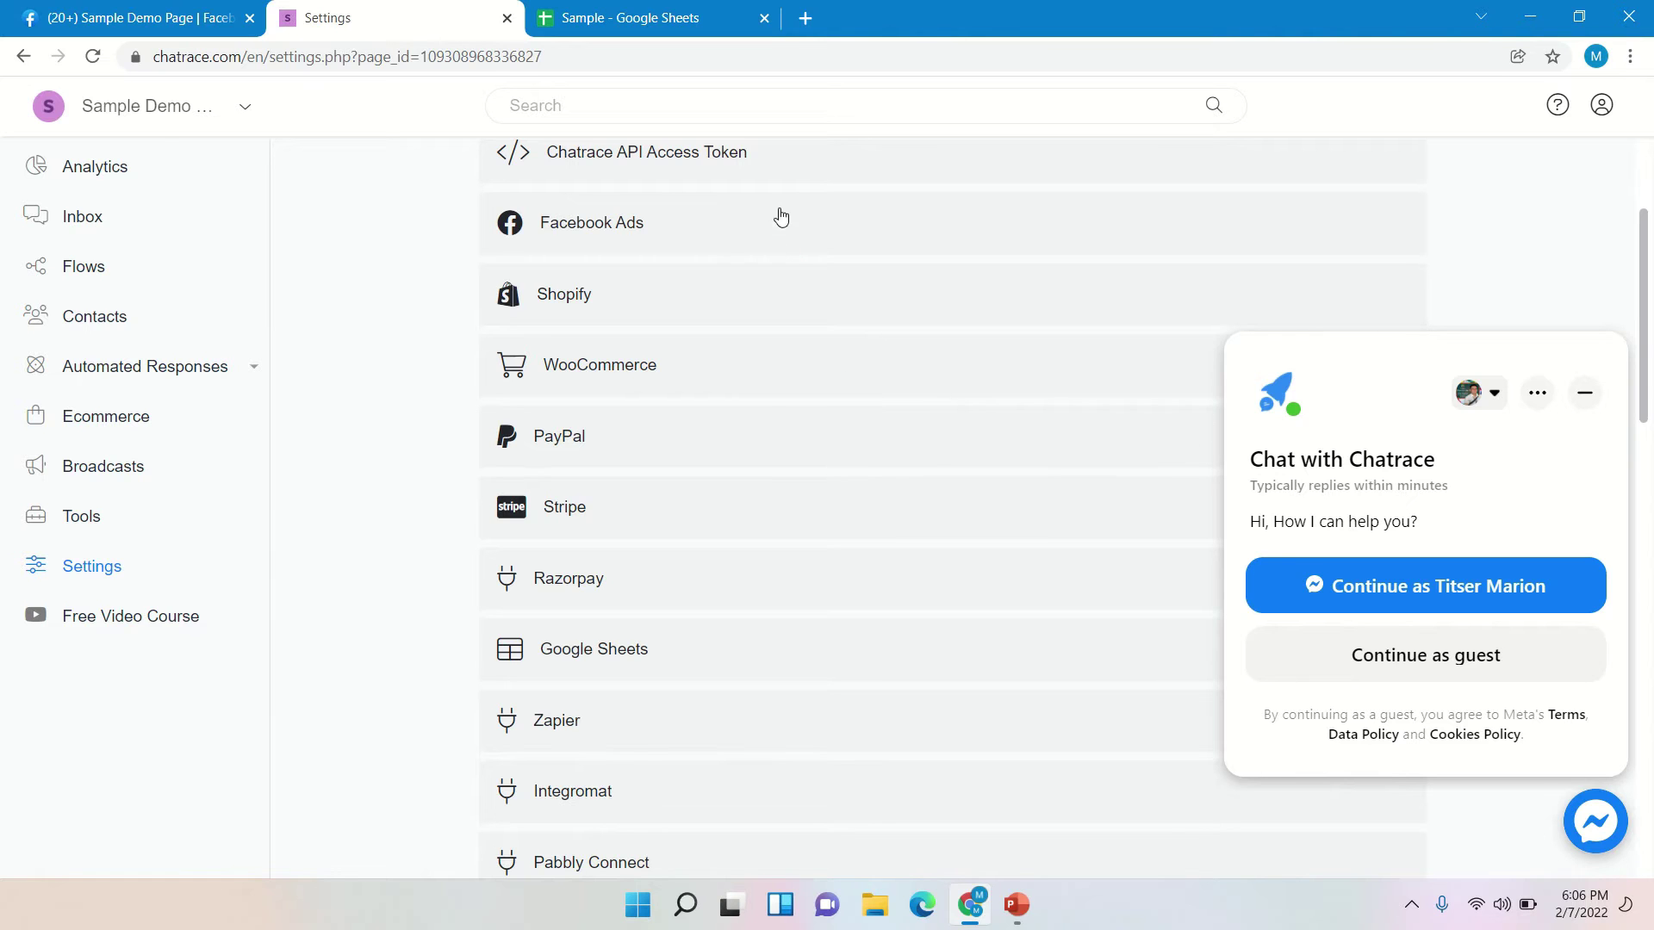
scroll(870, 450, down, 3)
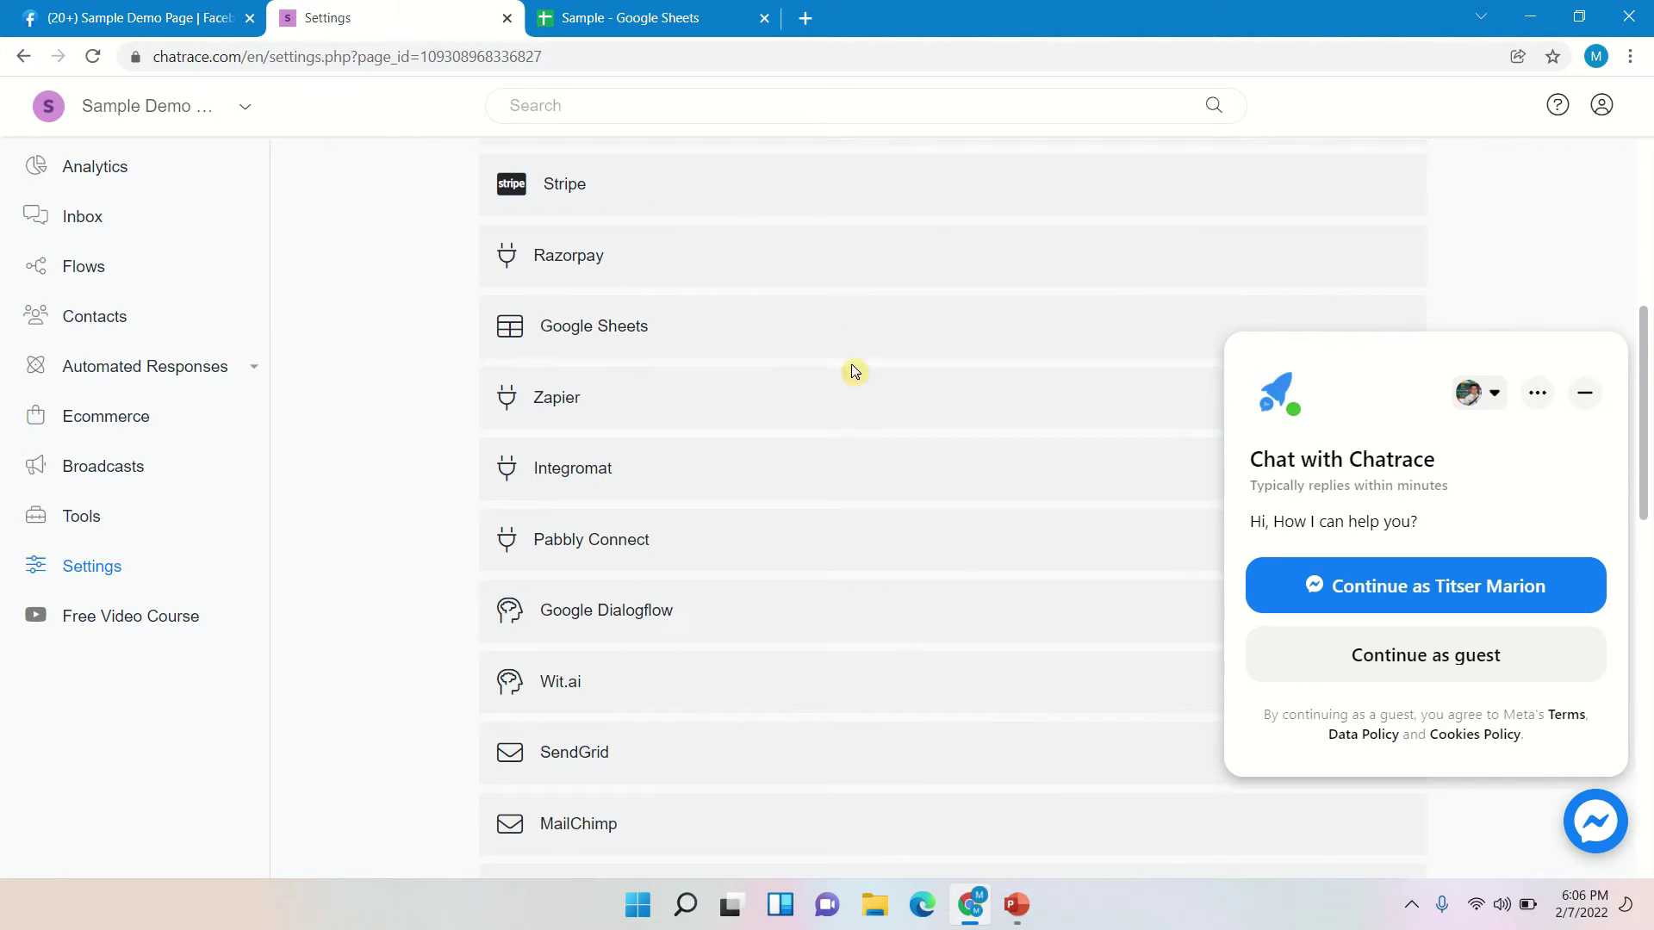
- Connect Google Sheets by authorizing Chatrace with the Google account
click(715, 332)
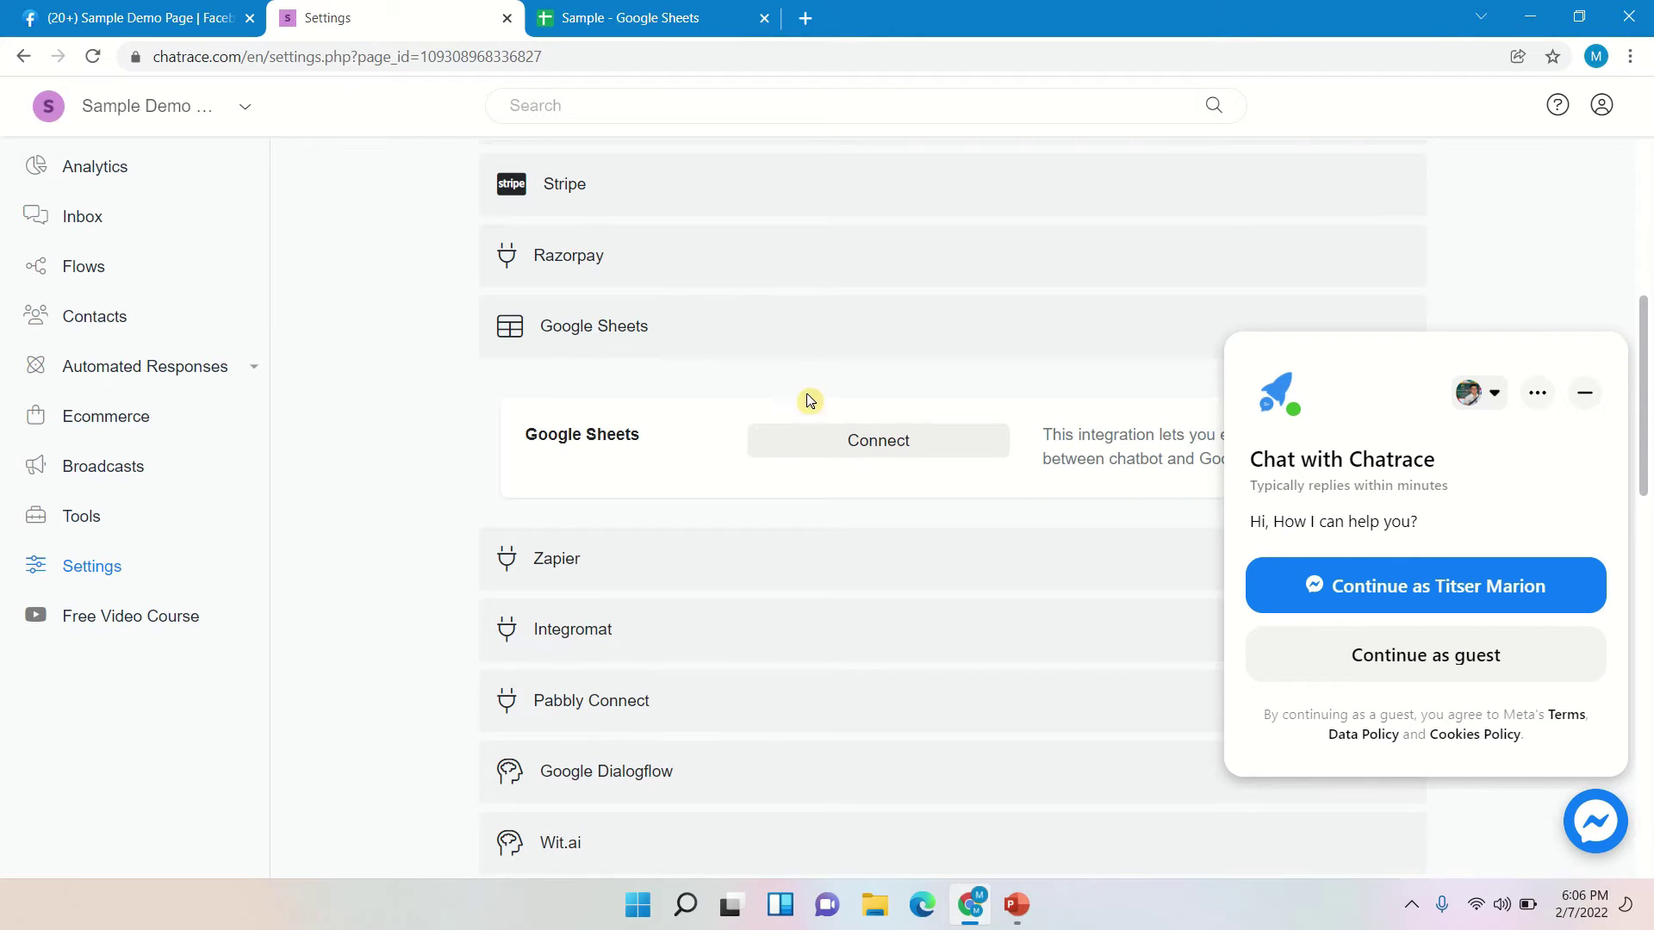
click(820, 443)
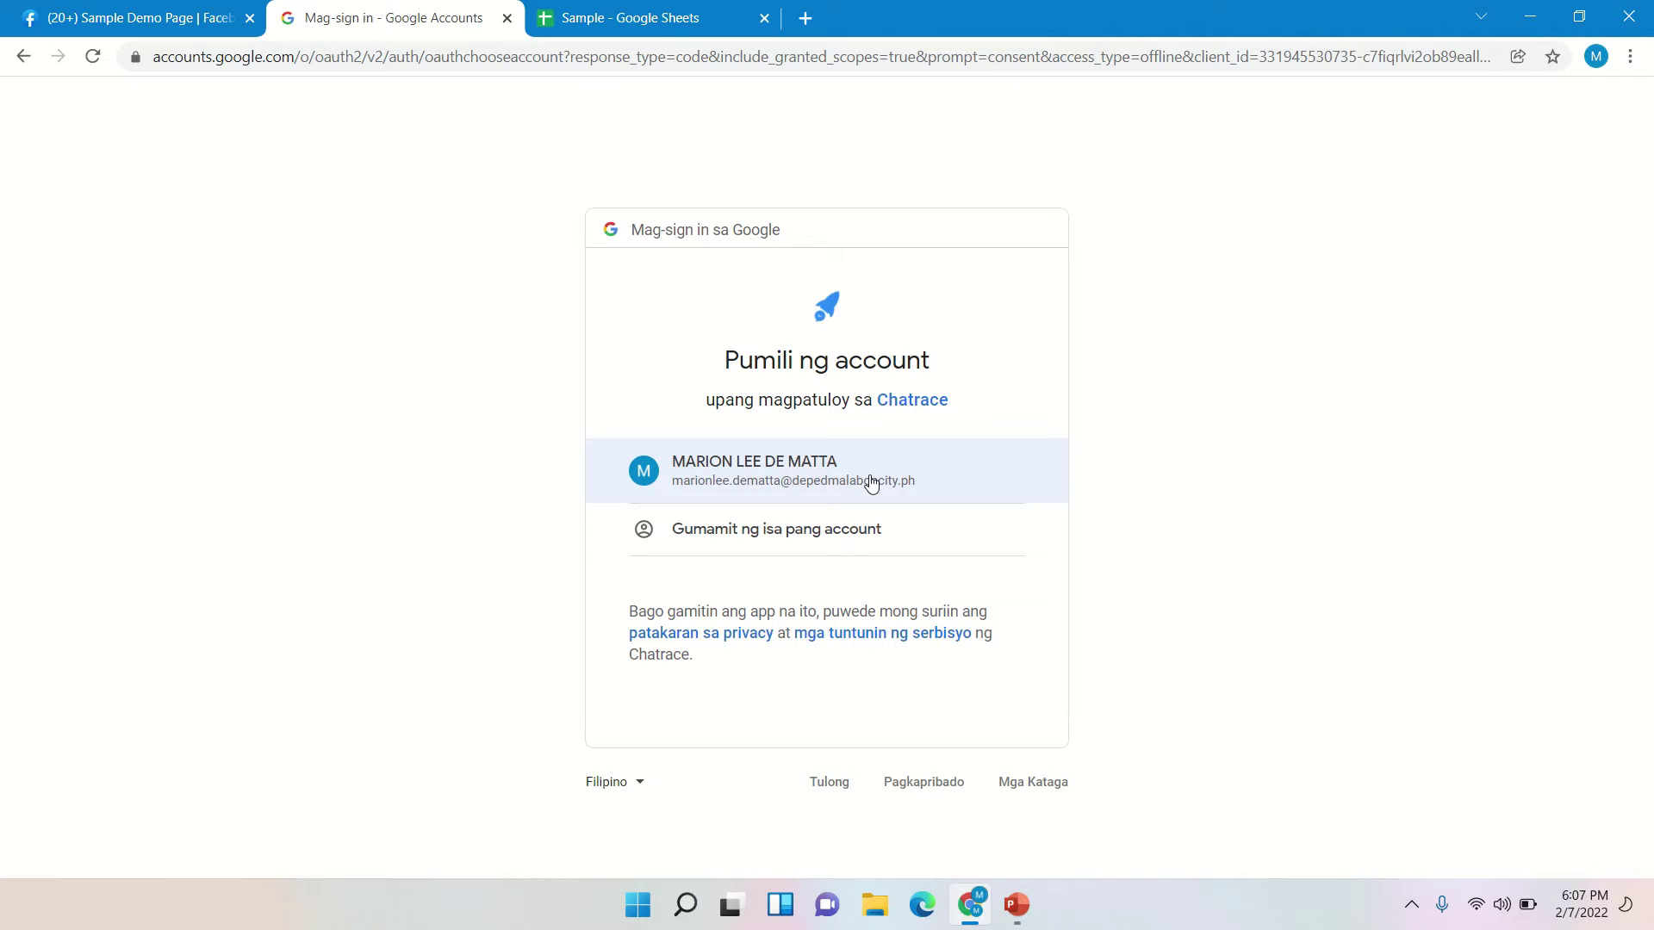
click(872, 482)
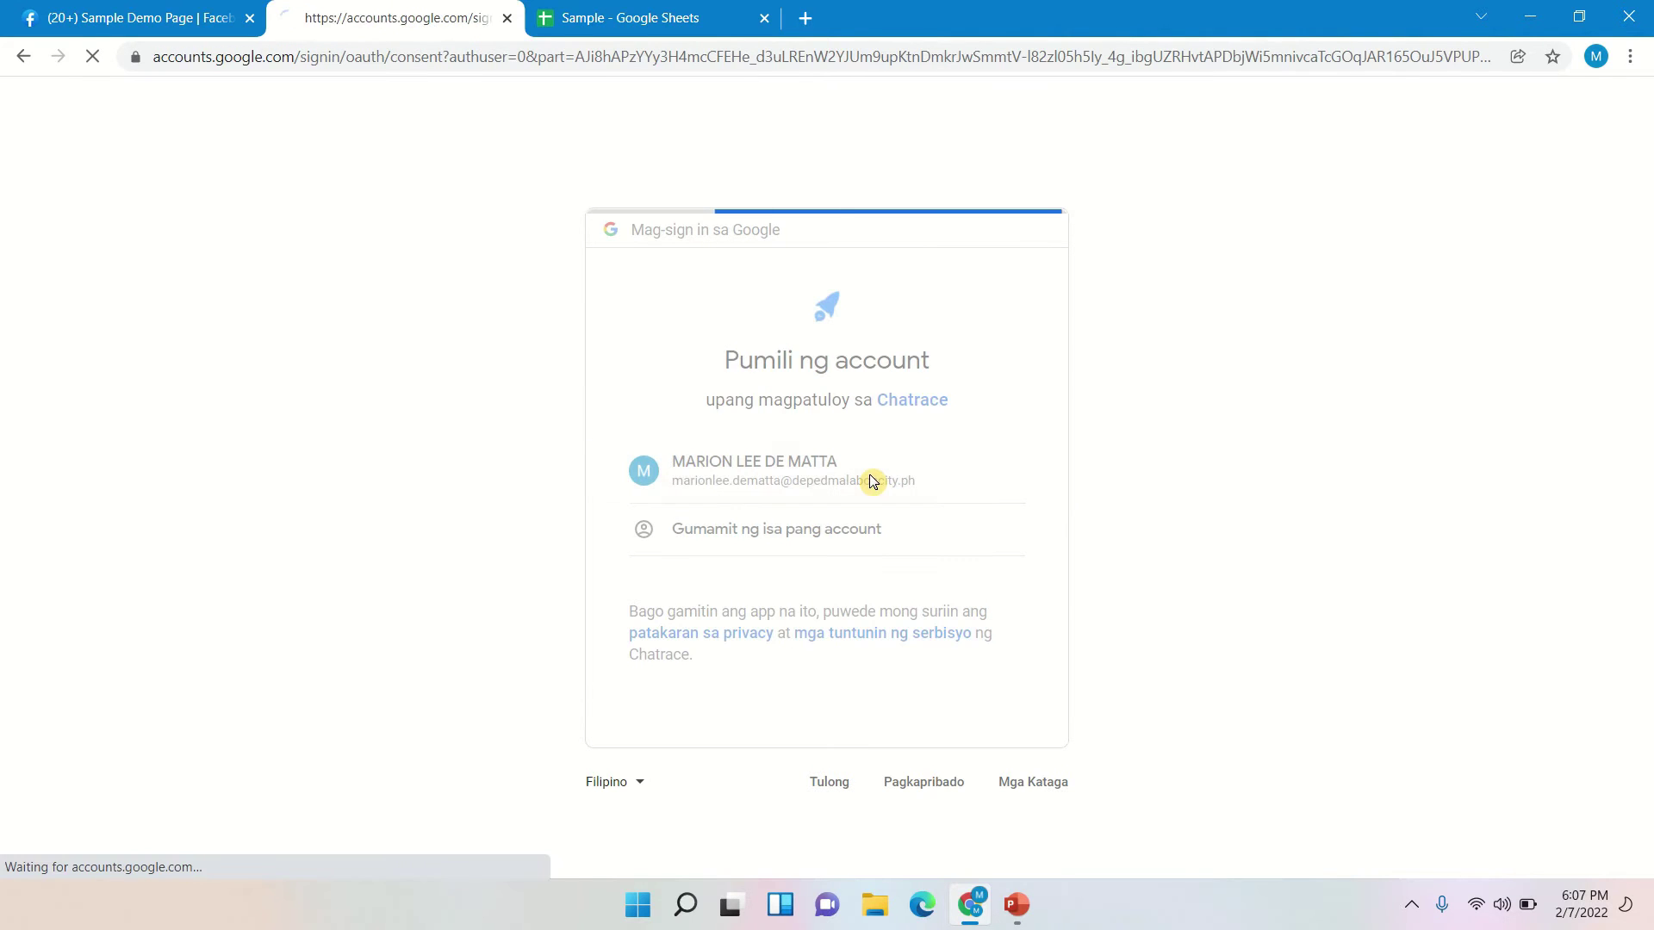
scroll(931, 472, down, 1)
click(967, 828)
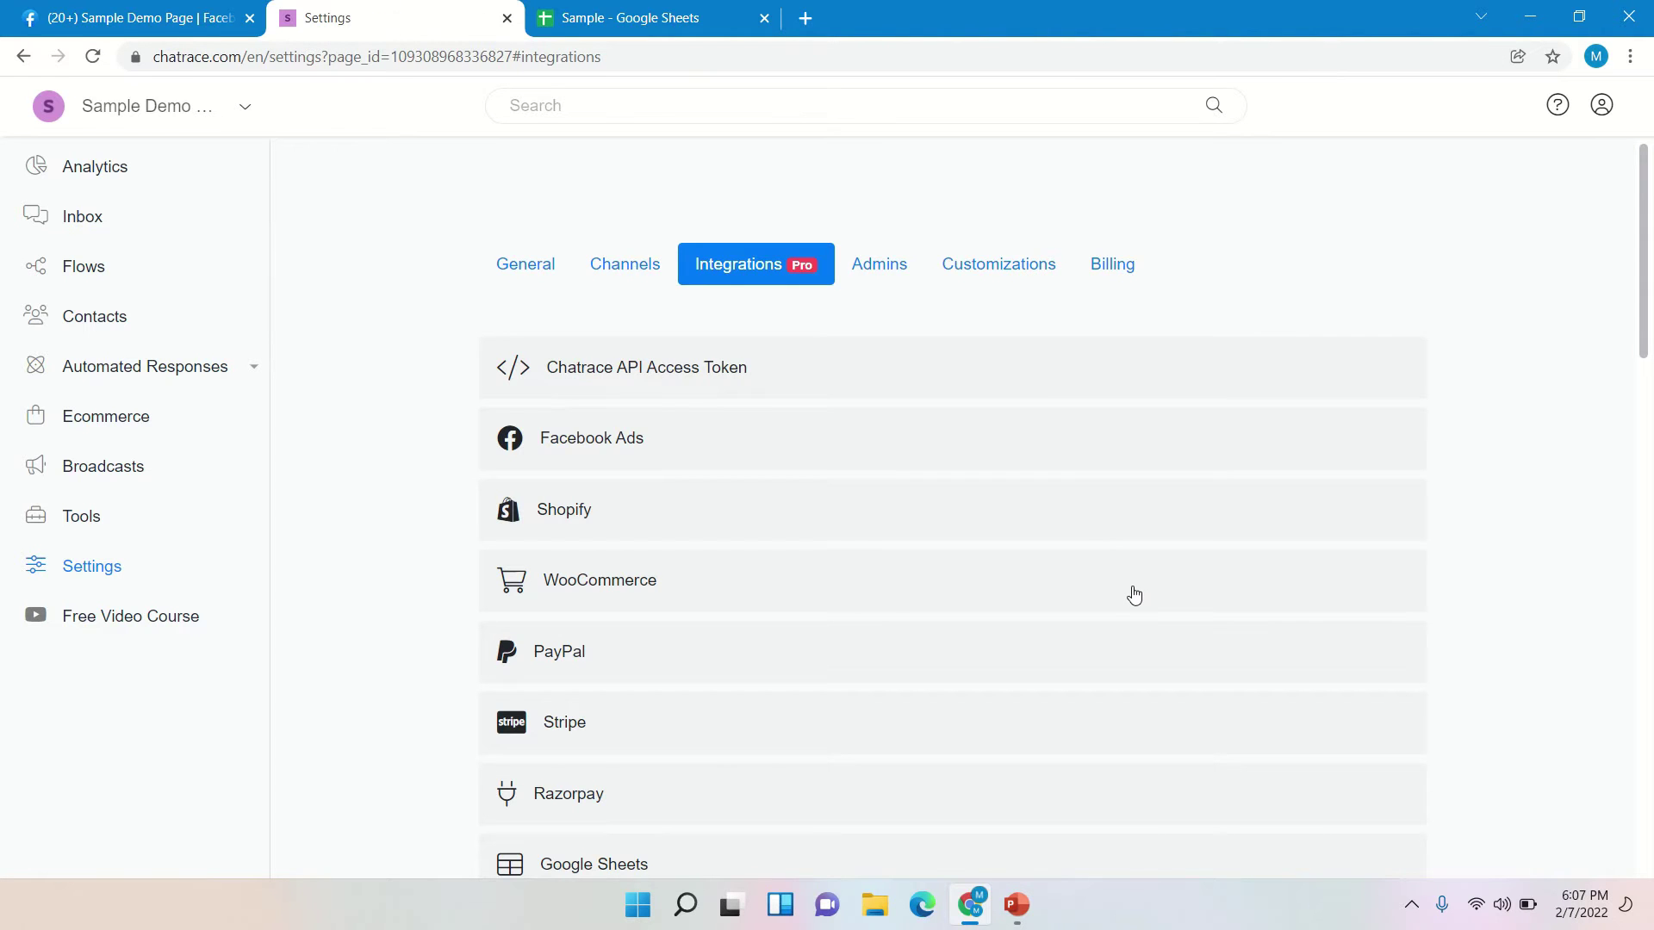
- Expand the Google Sheets integration to confirm it now shows as connected
scroll(1133, 592, down, 5)
click(642, 444)
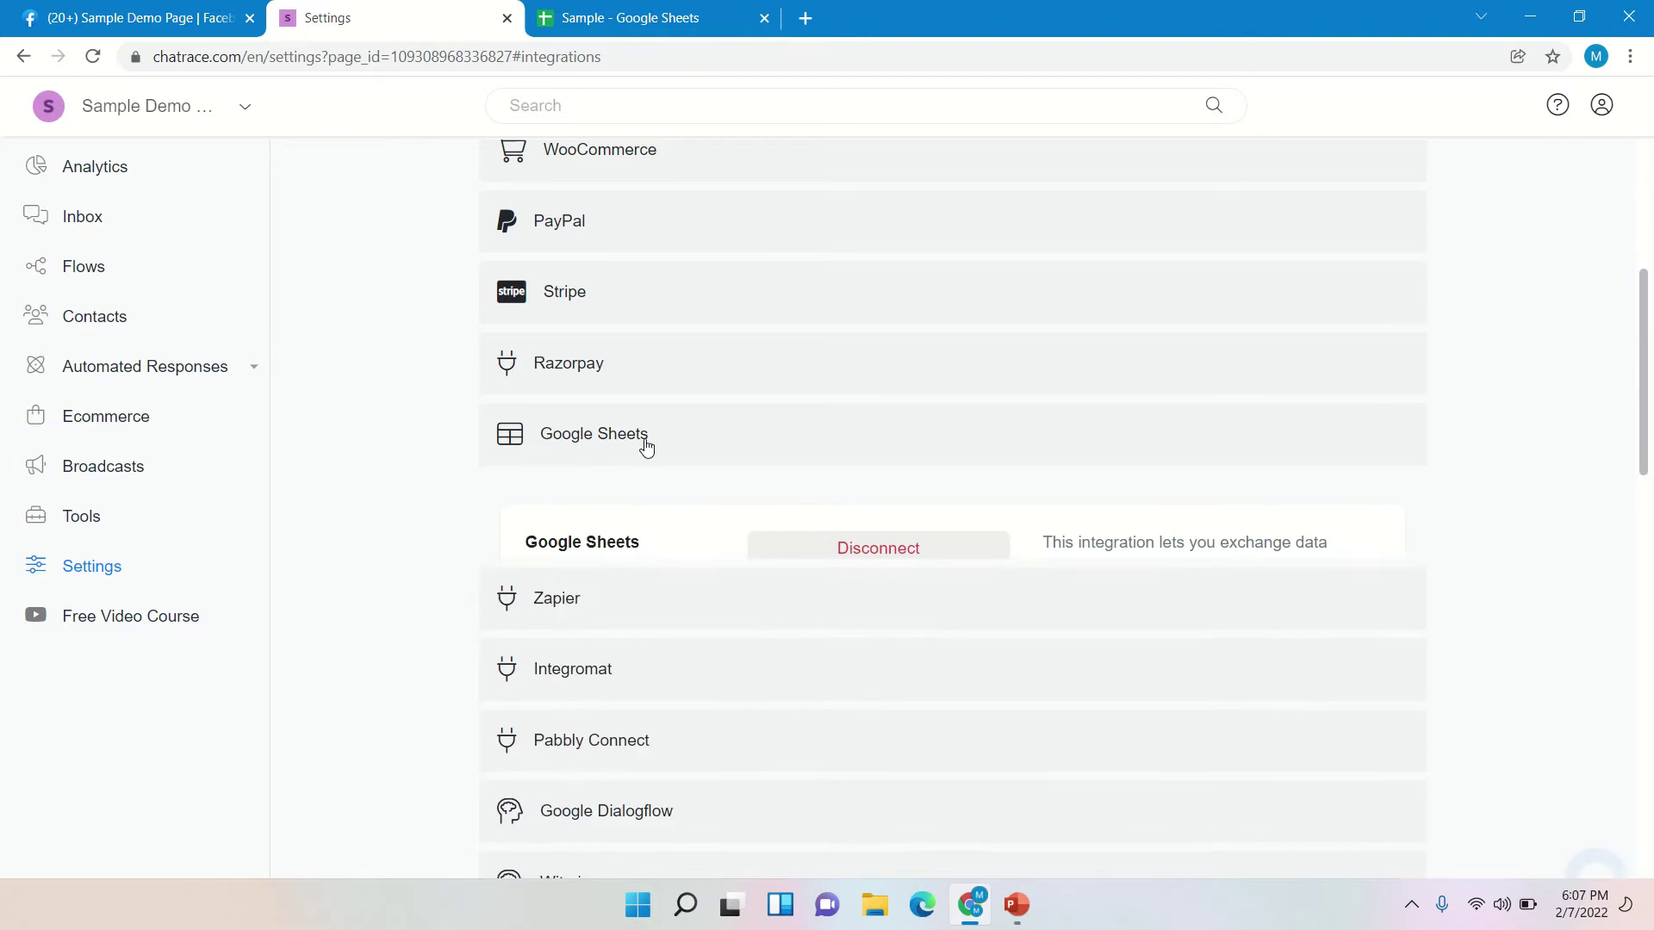
scroll(1157, 429, up, 4)
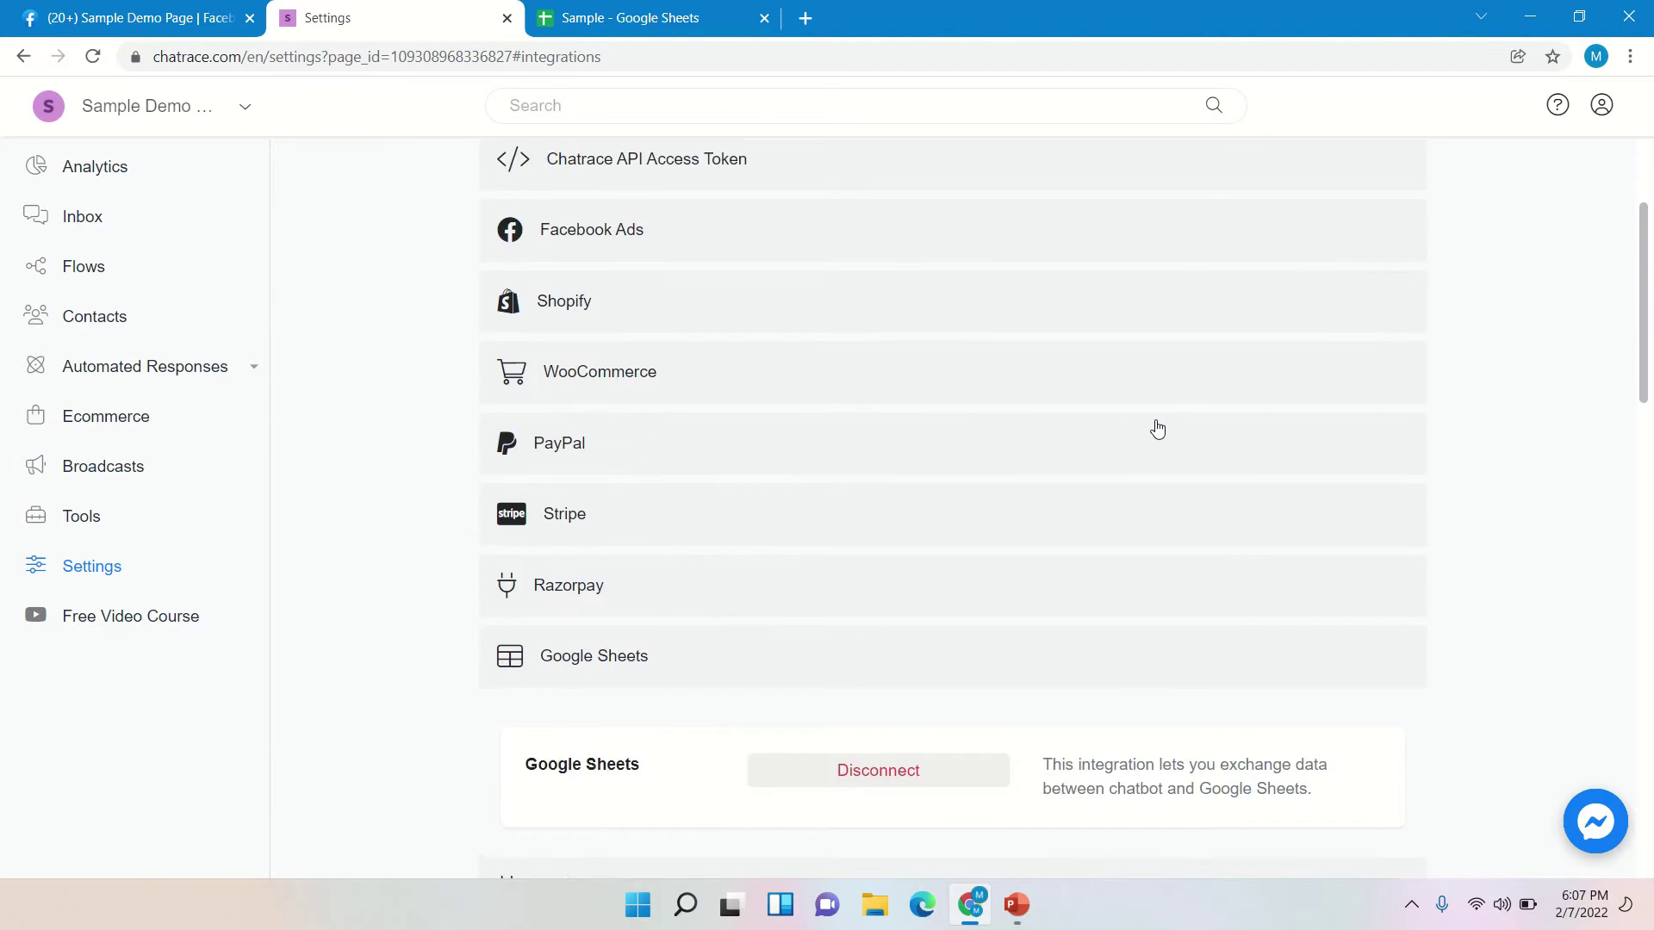
scroll(1108, 317, up, 2)
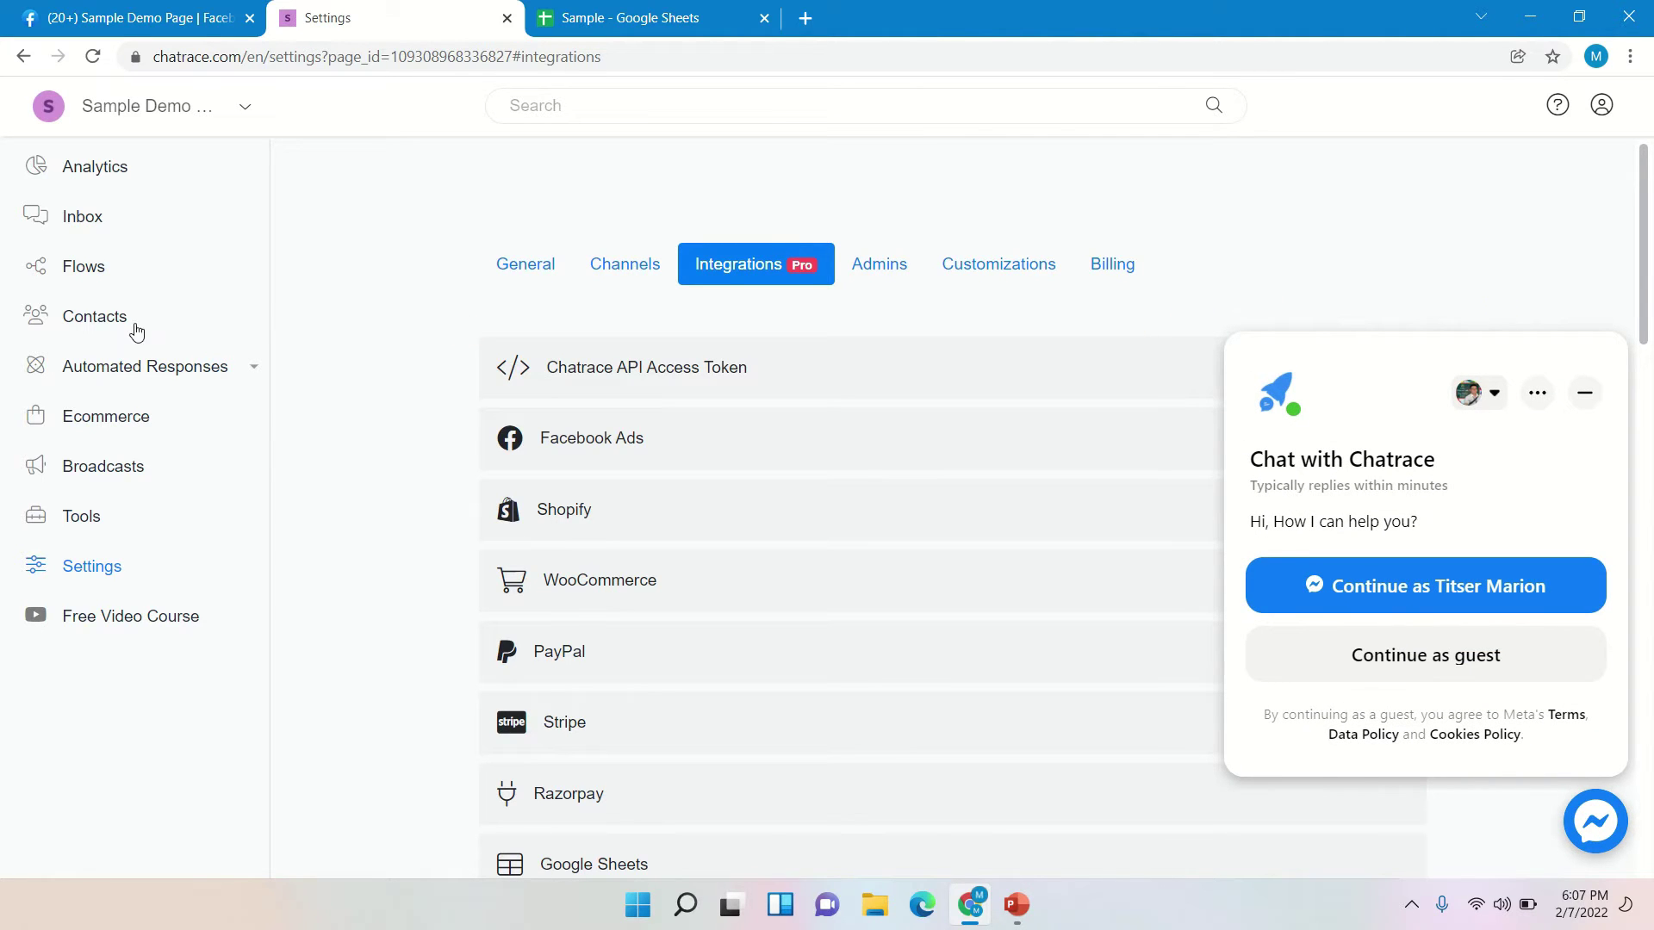
- Delete the Welcome Message flow so only Generic Default Reply remains in Flows
click(86, 278)
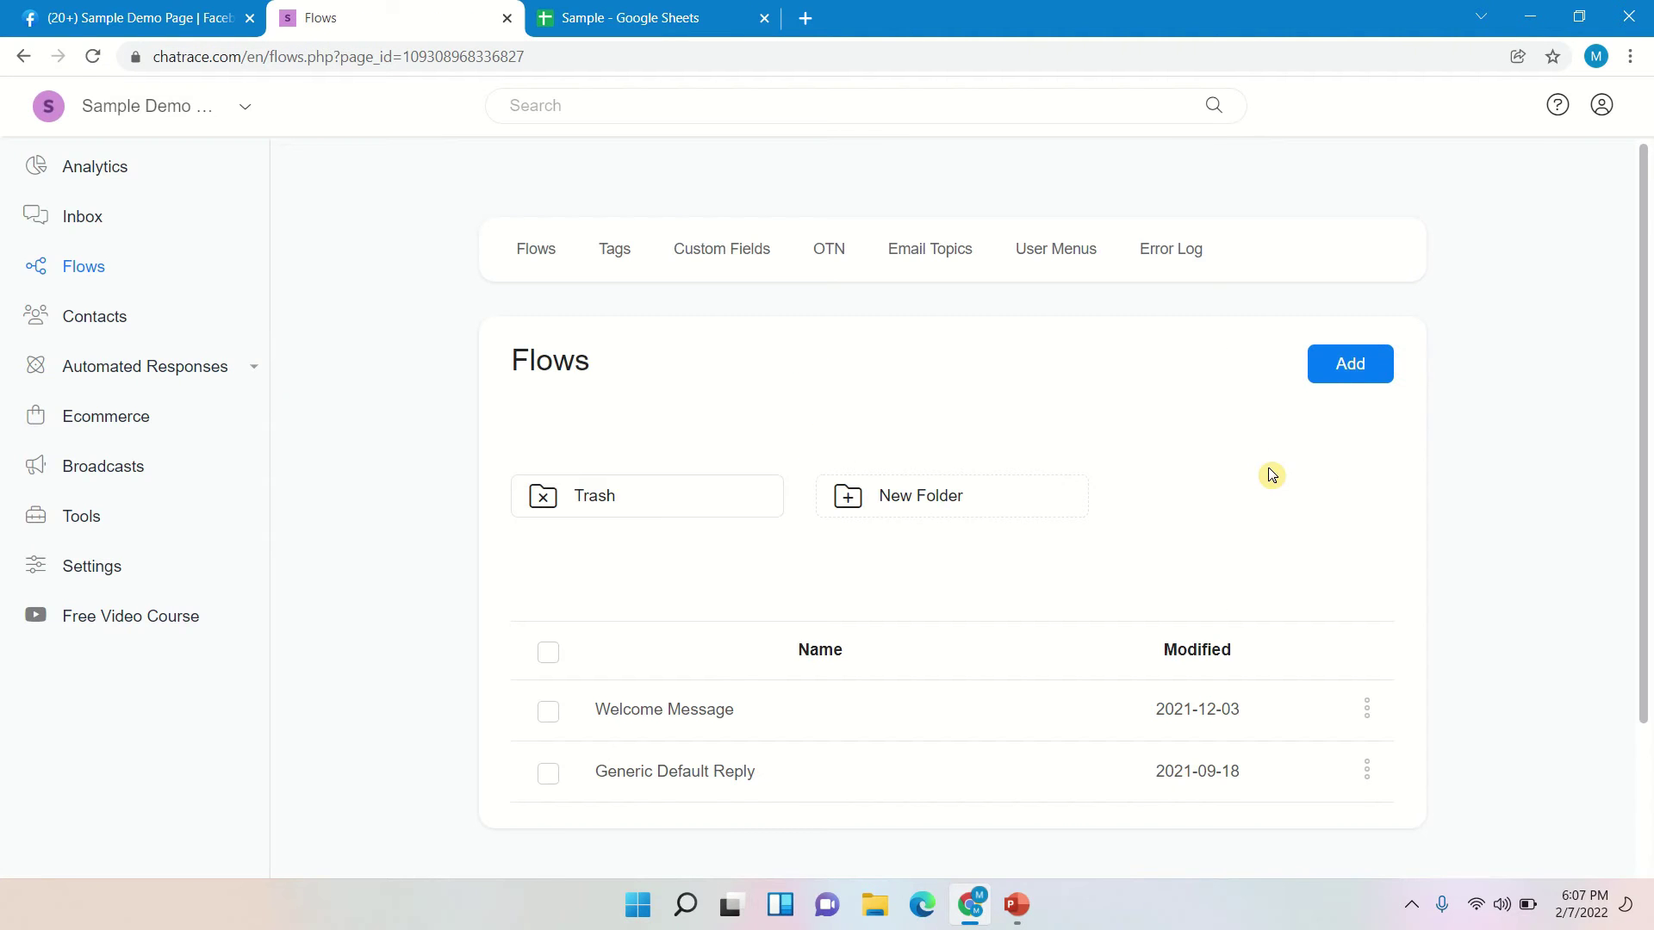
scroll(1269, 473, down, 1)
scroll(1306, 440, up, 1)
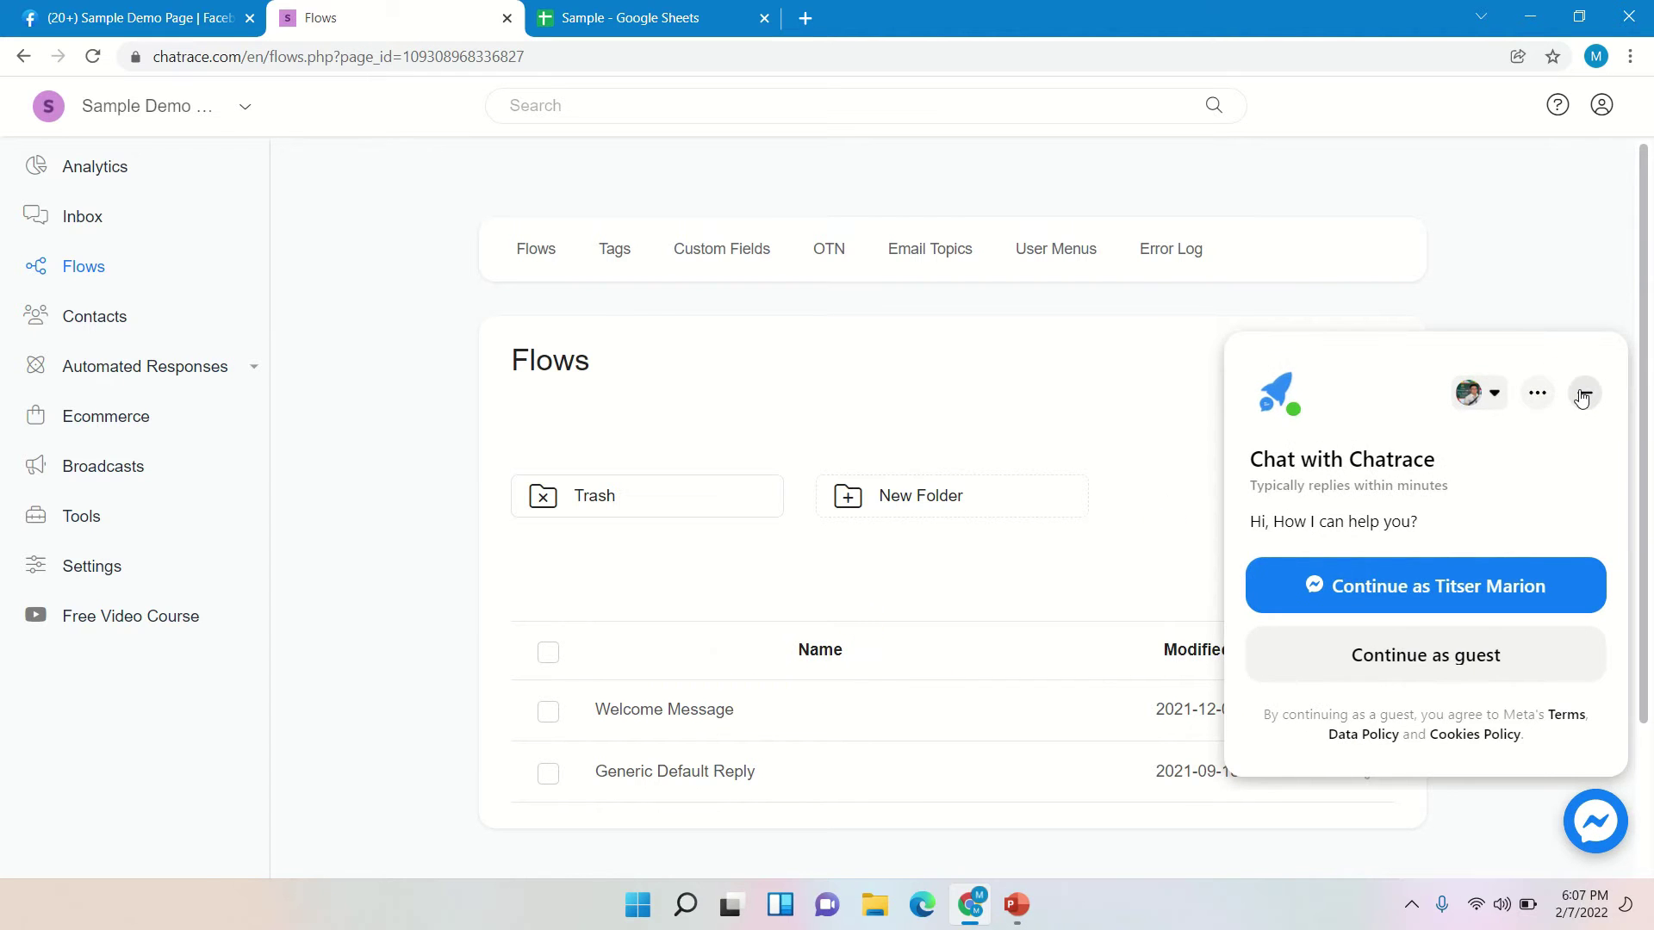
click(1586, 394)
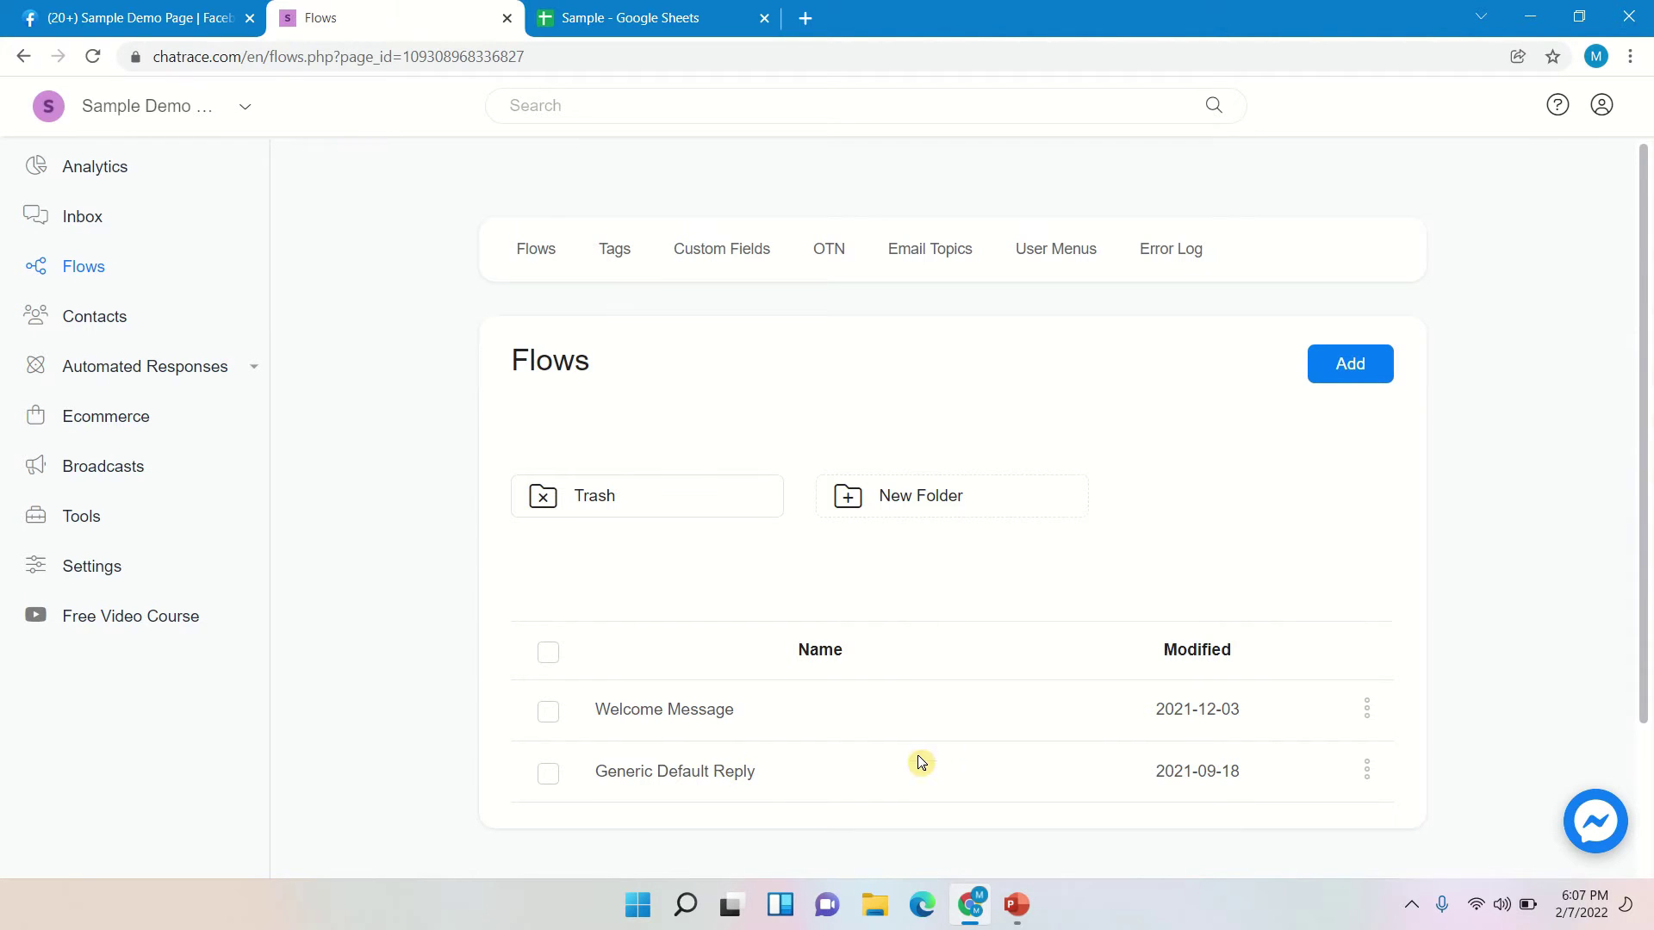
click(1365, 709)
scroll(1250, 853, down, 1)
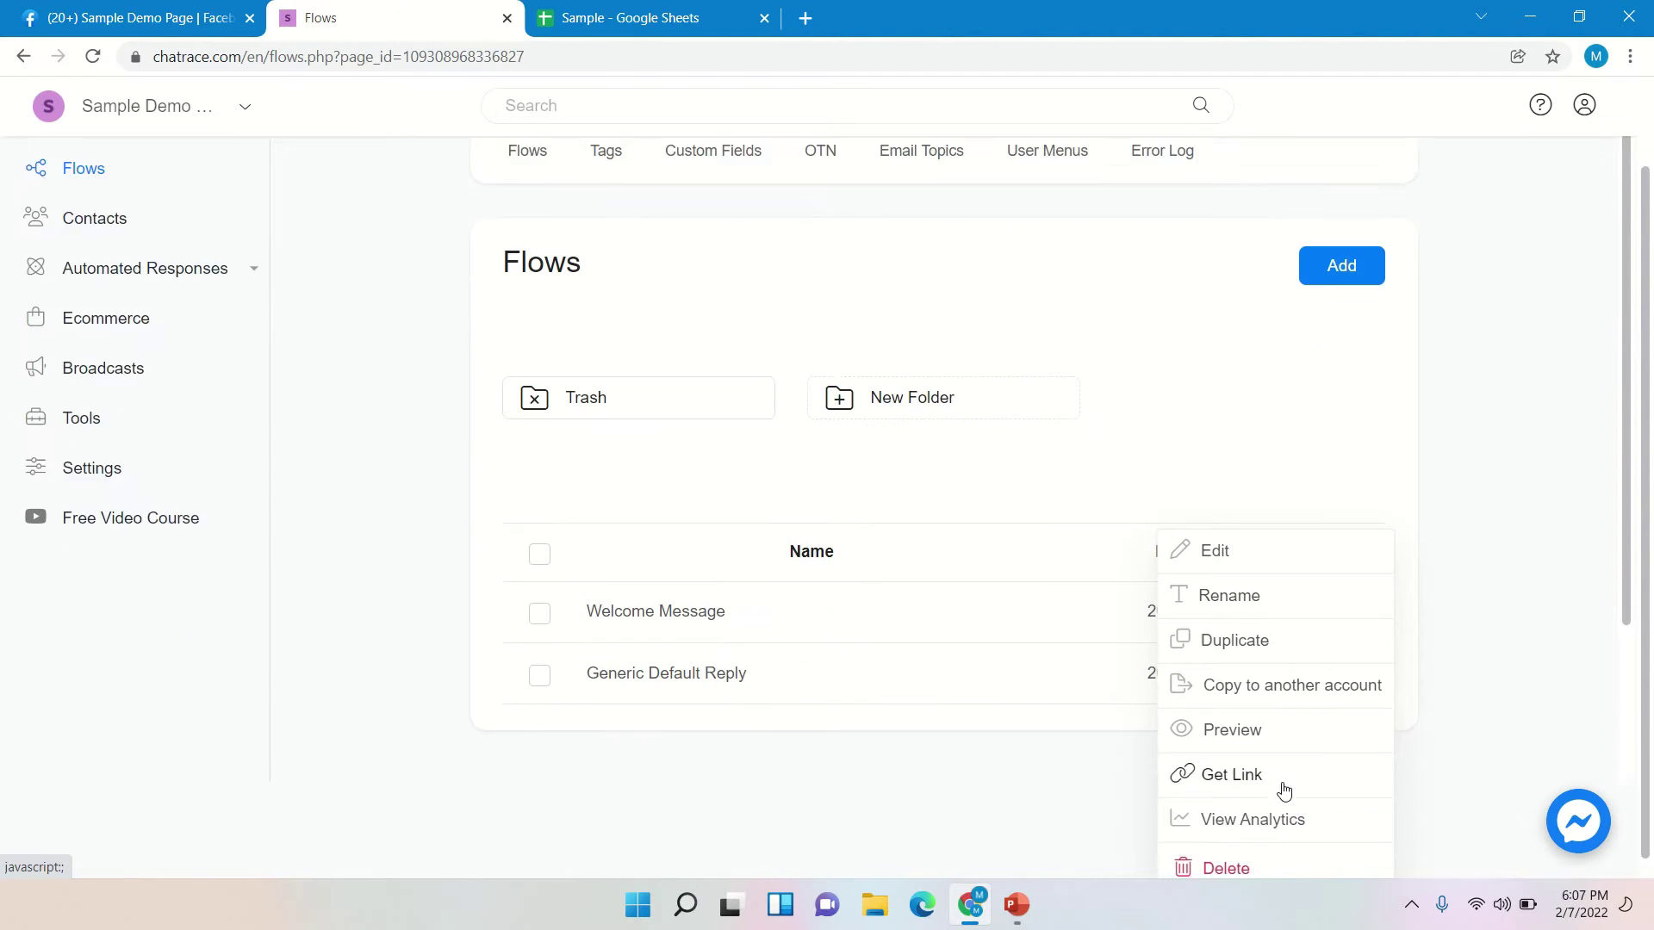
click(1237, 846)
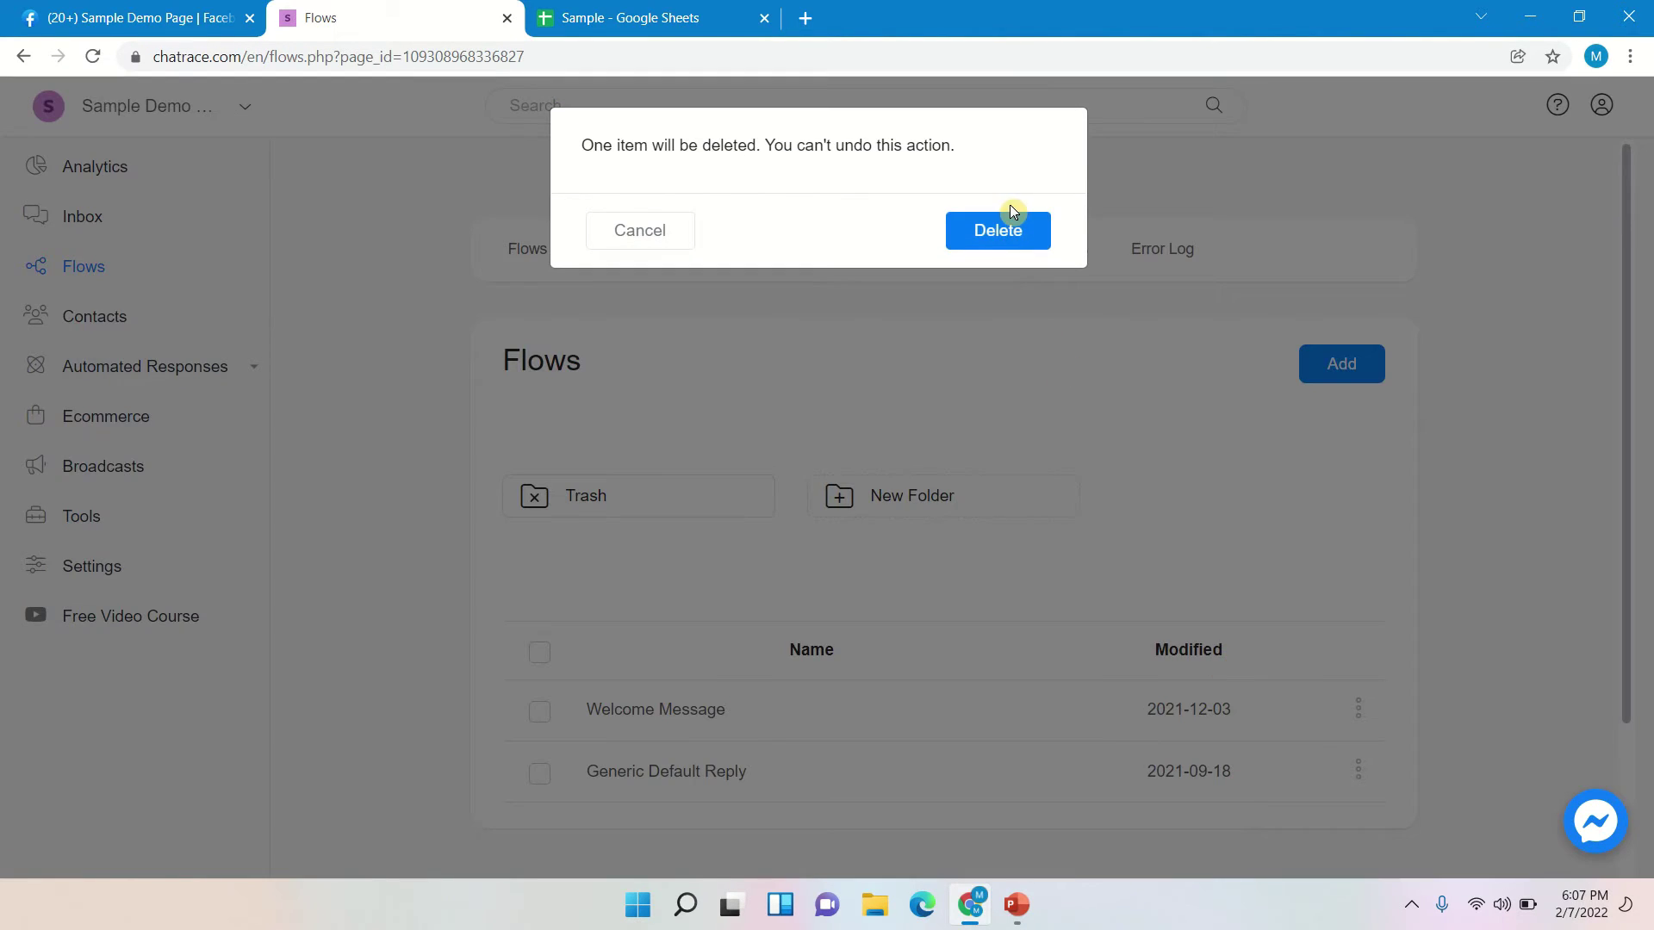
click(1009, 211)
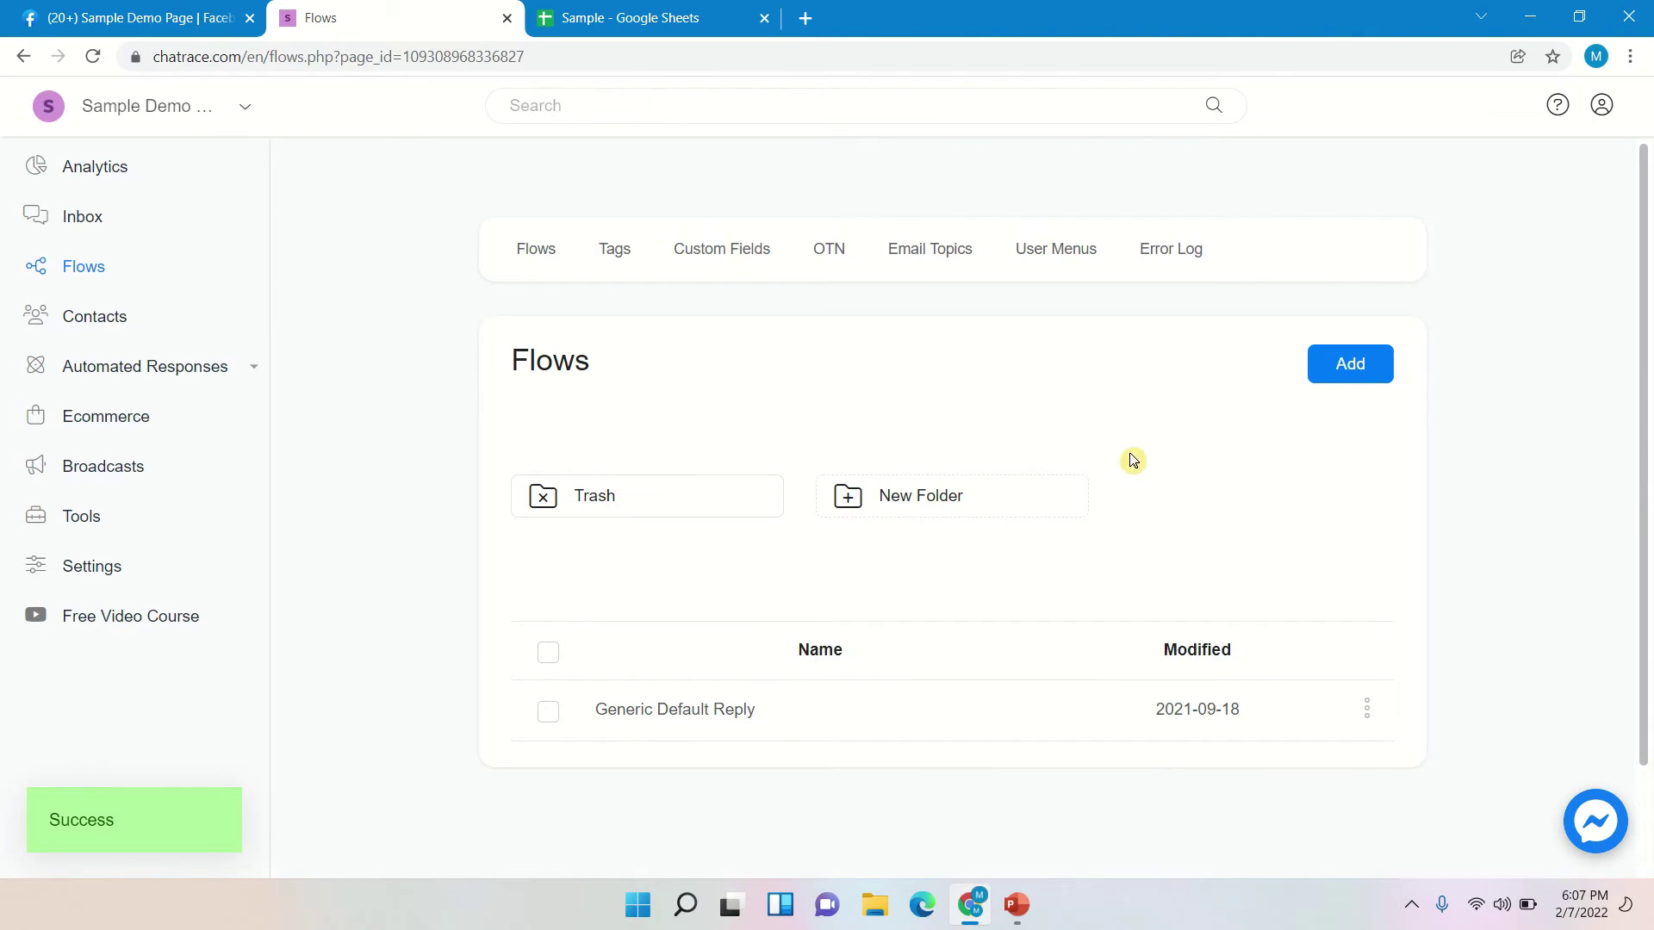
click(1333, 369)
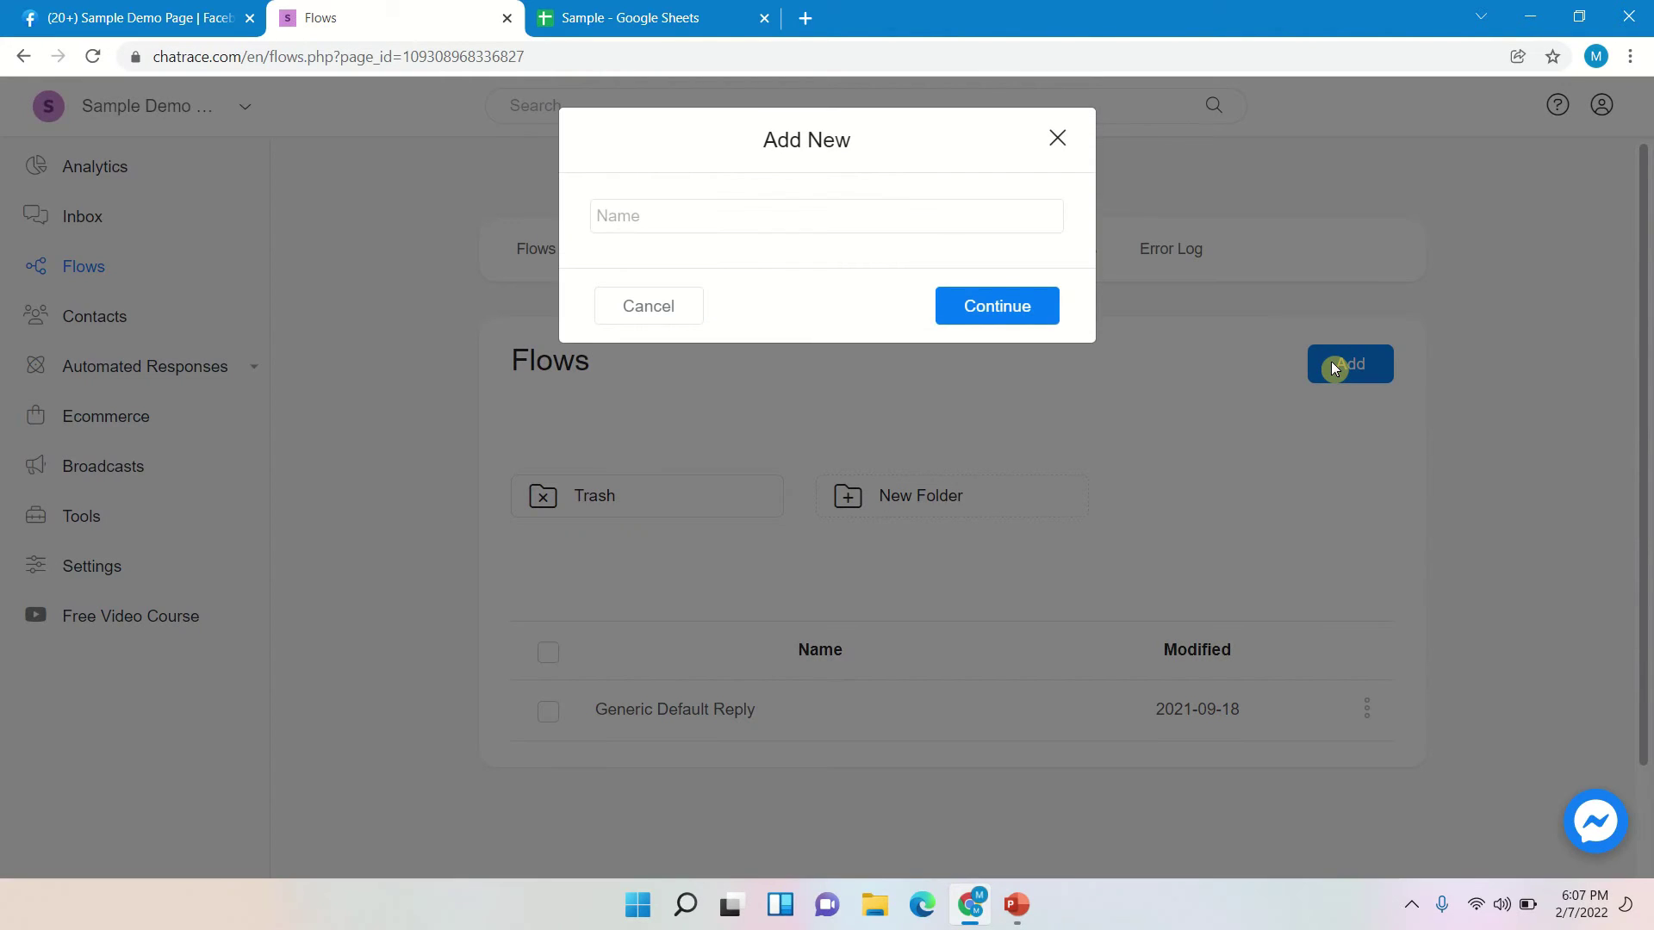
- Create a flow named 'Sample Quiz' and drag its Send Message step to the canvas top-left
click(953, 217)
text(Sample Quiz)
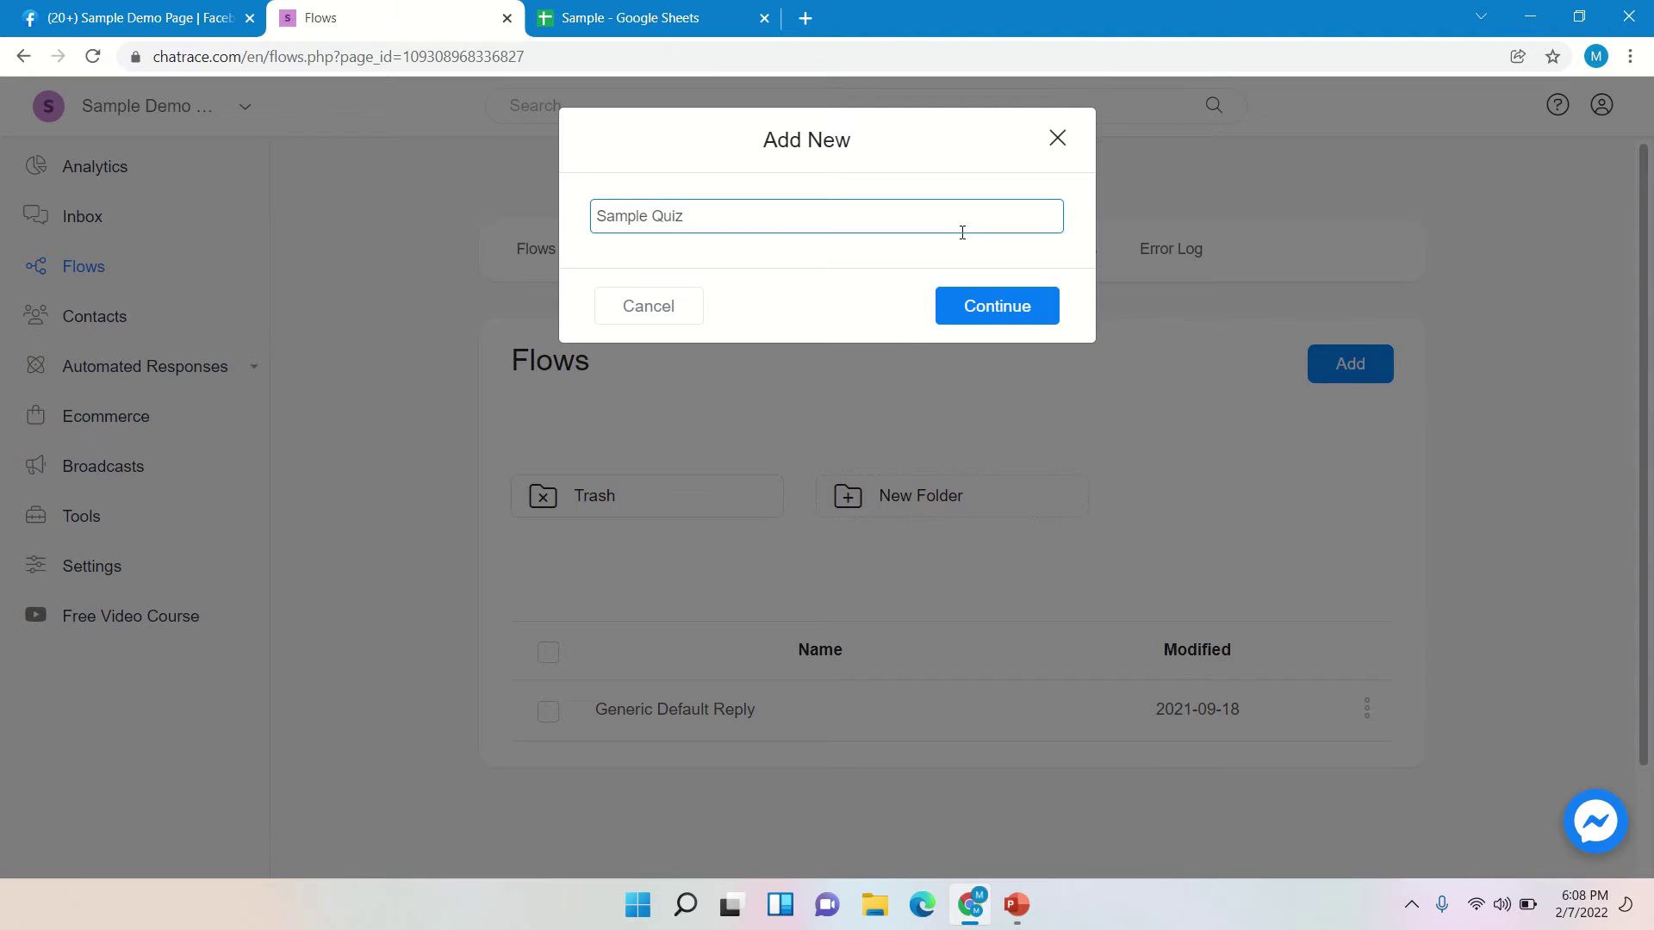
click(995, 309)
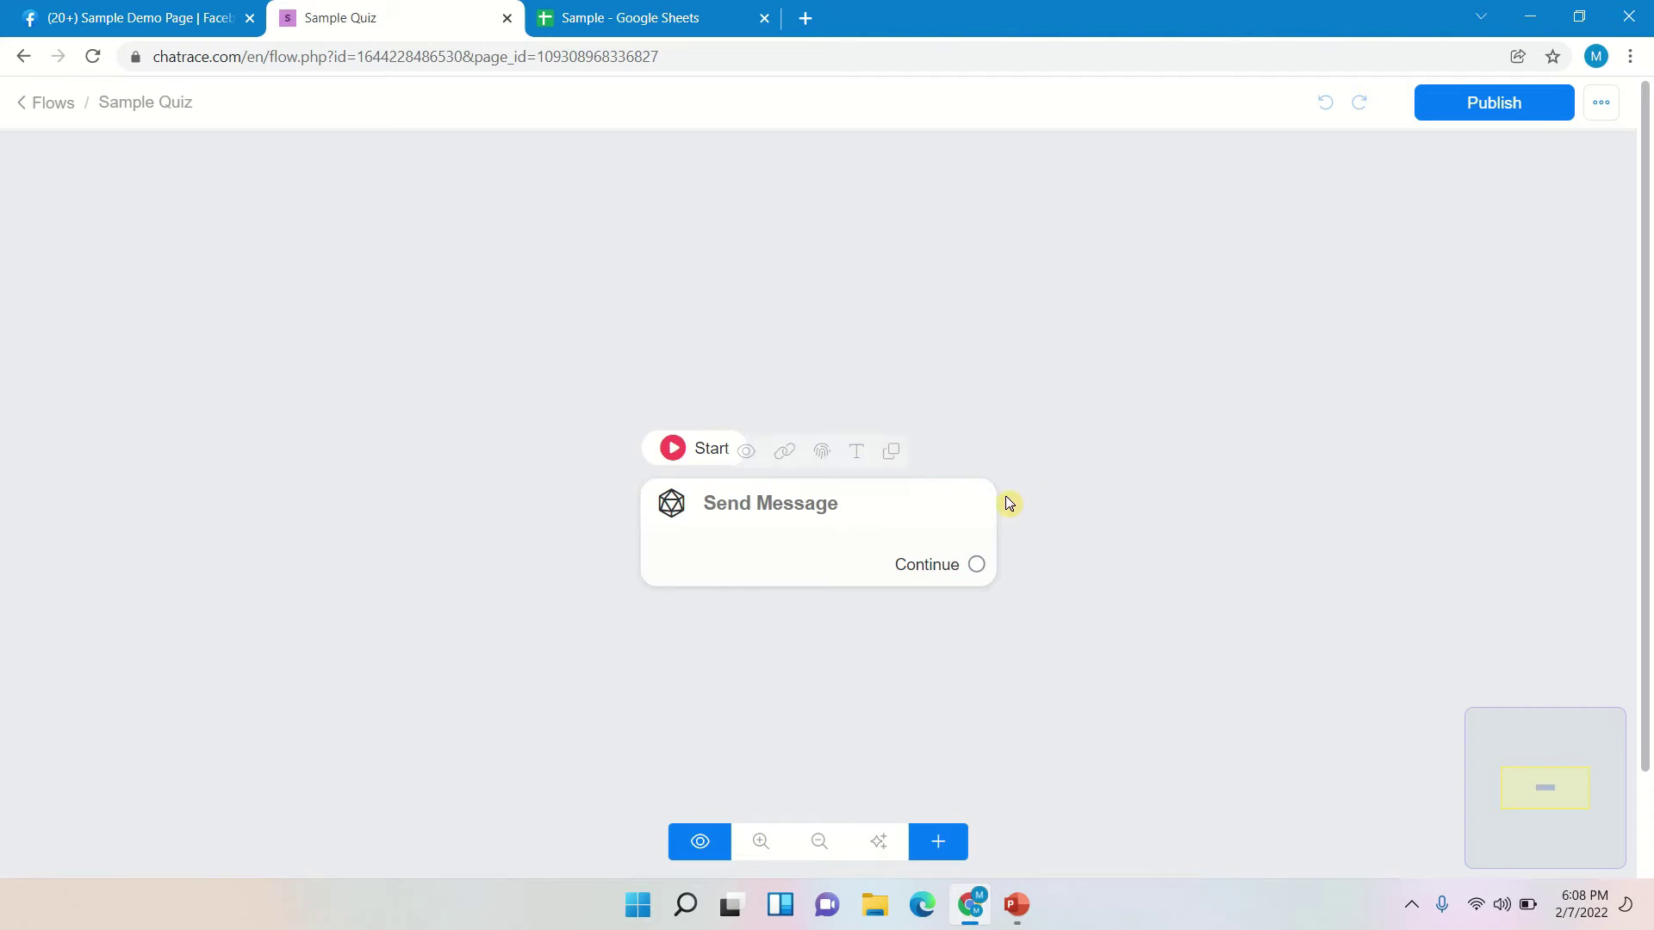
drag(933, 506, 432, 241)
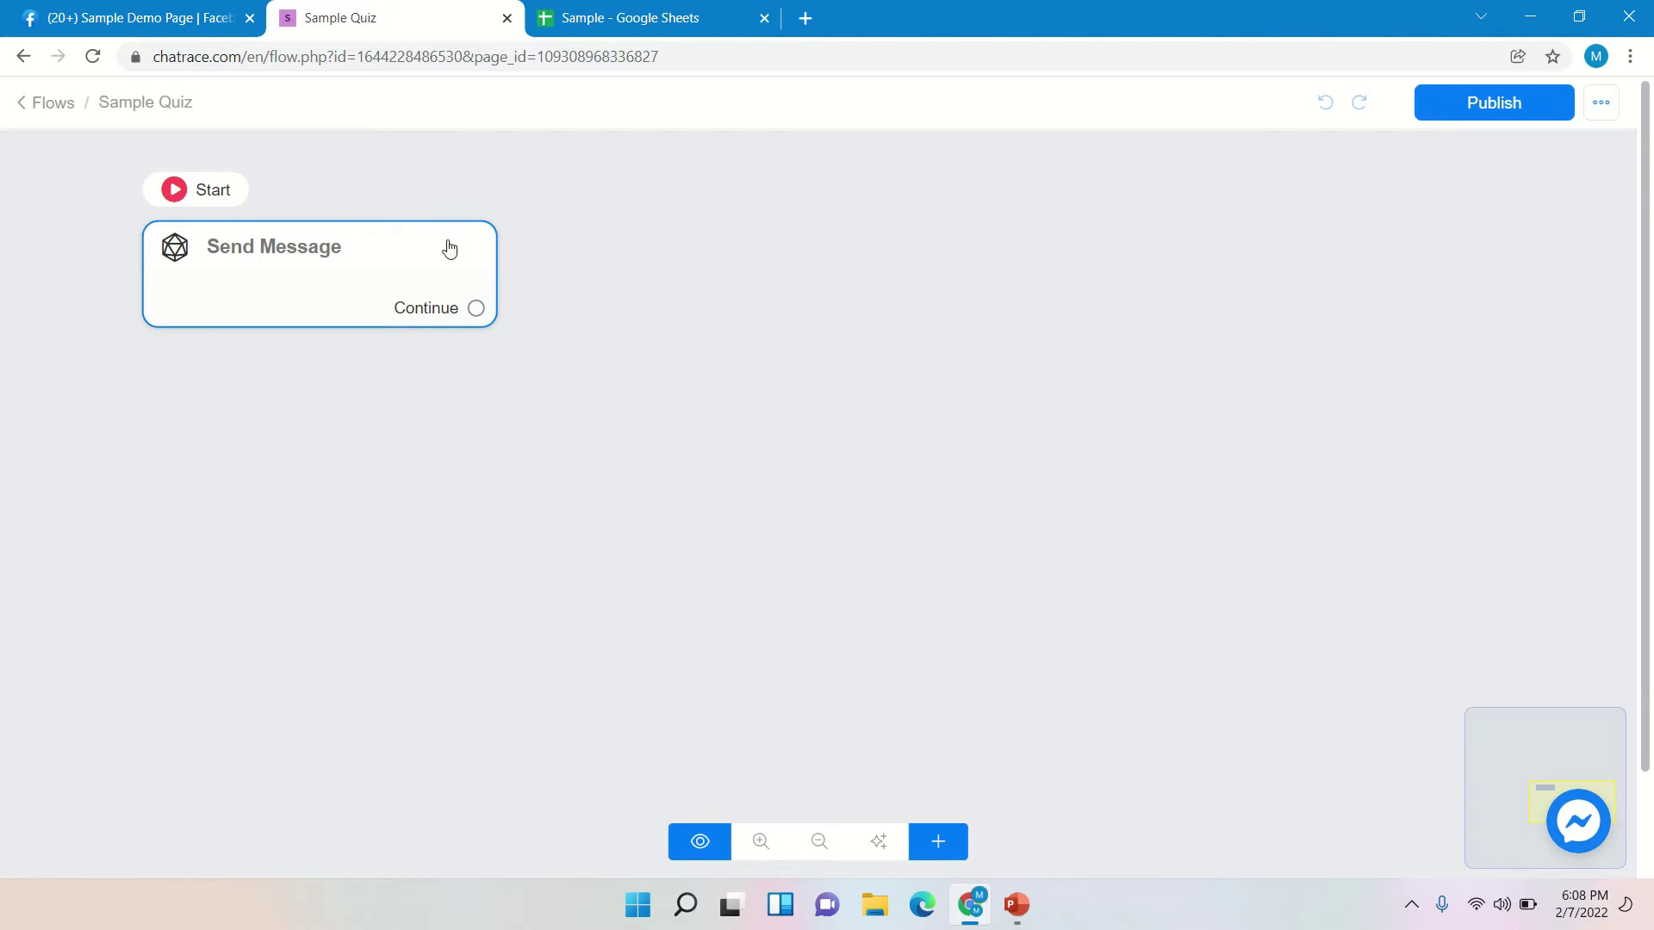
mouse_move(325, 250)
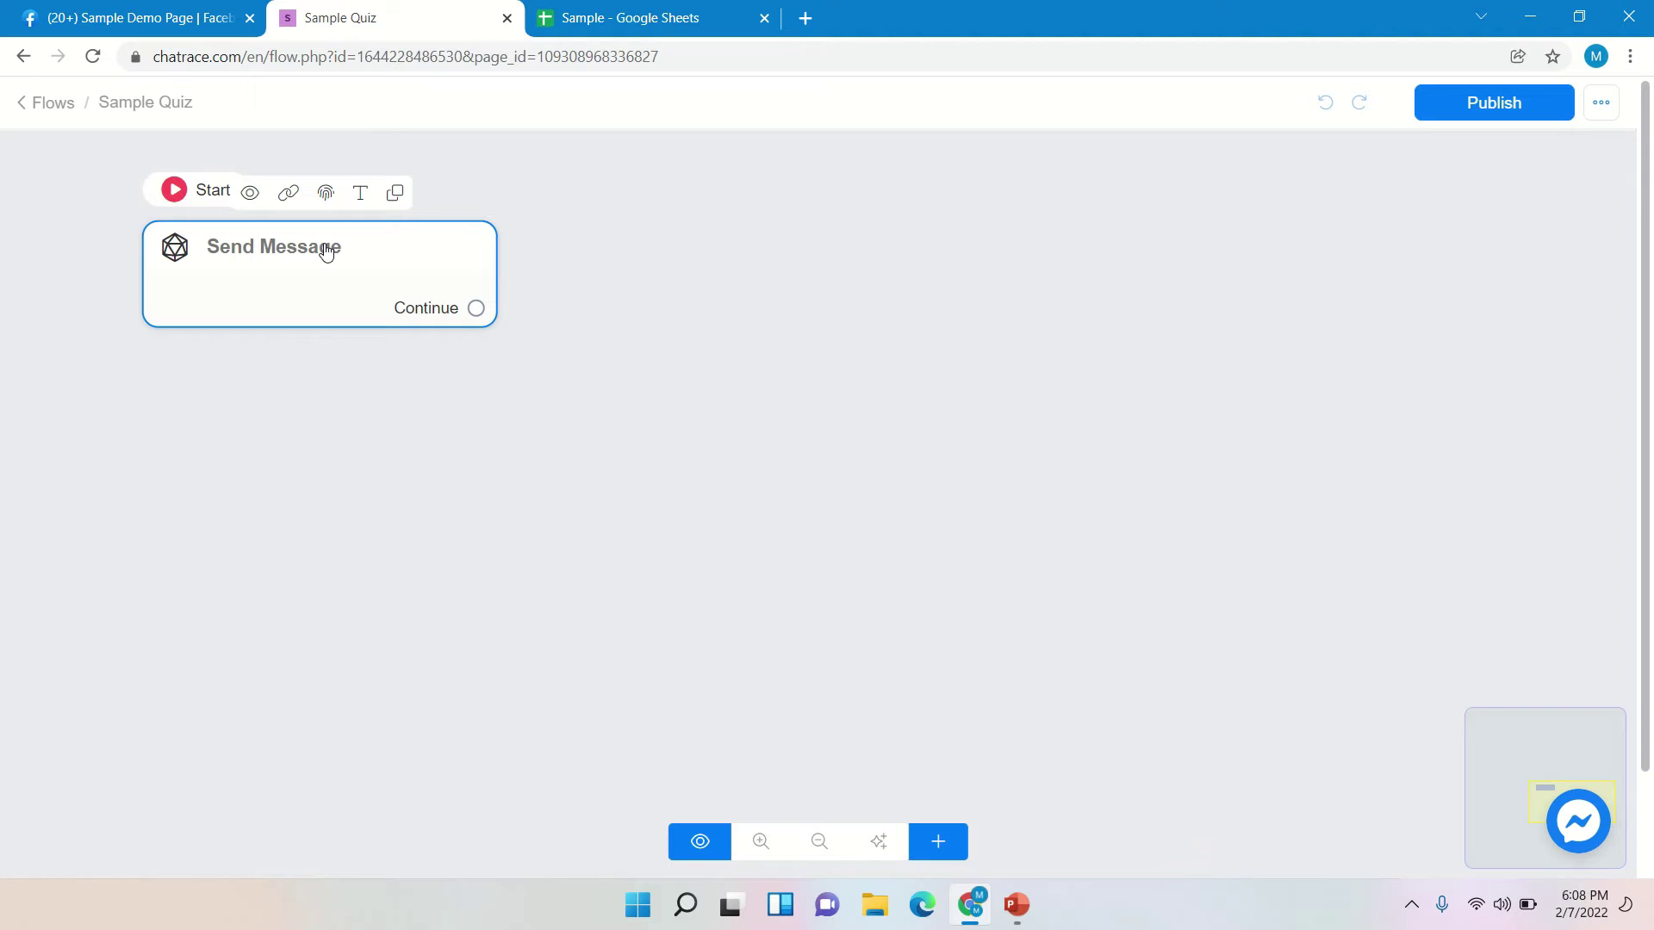
- Set the Send Message step's message type to Messenger and show the content choices
click(326, 249)
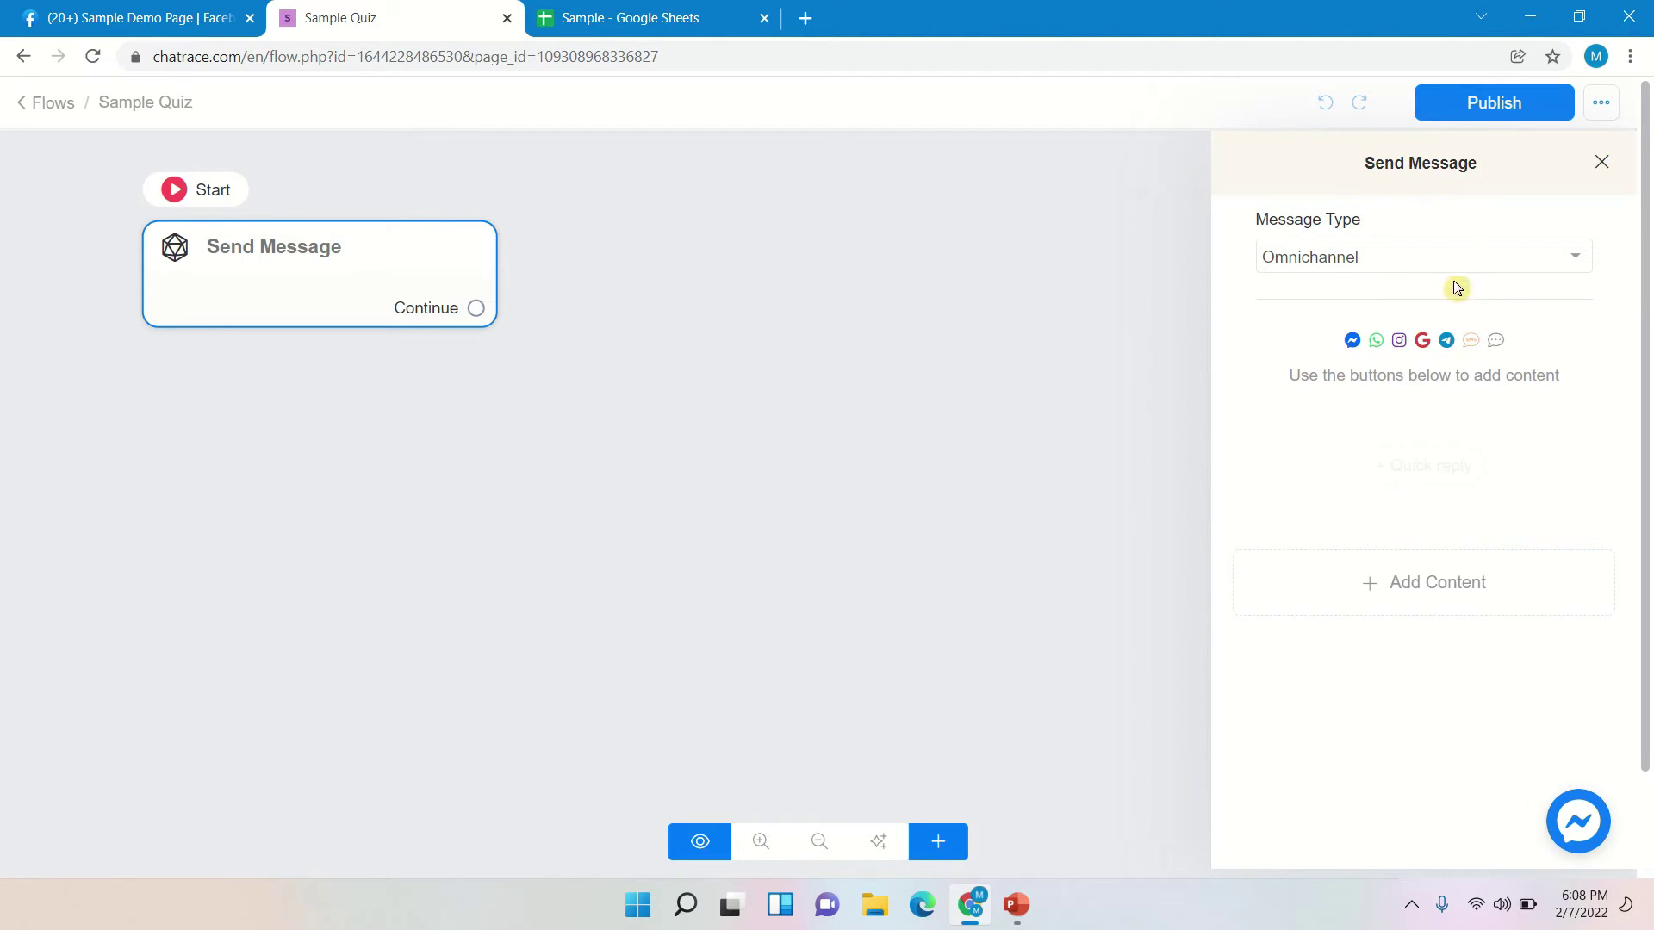
click(1385, 266)
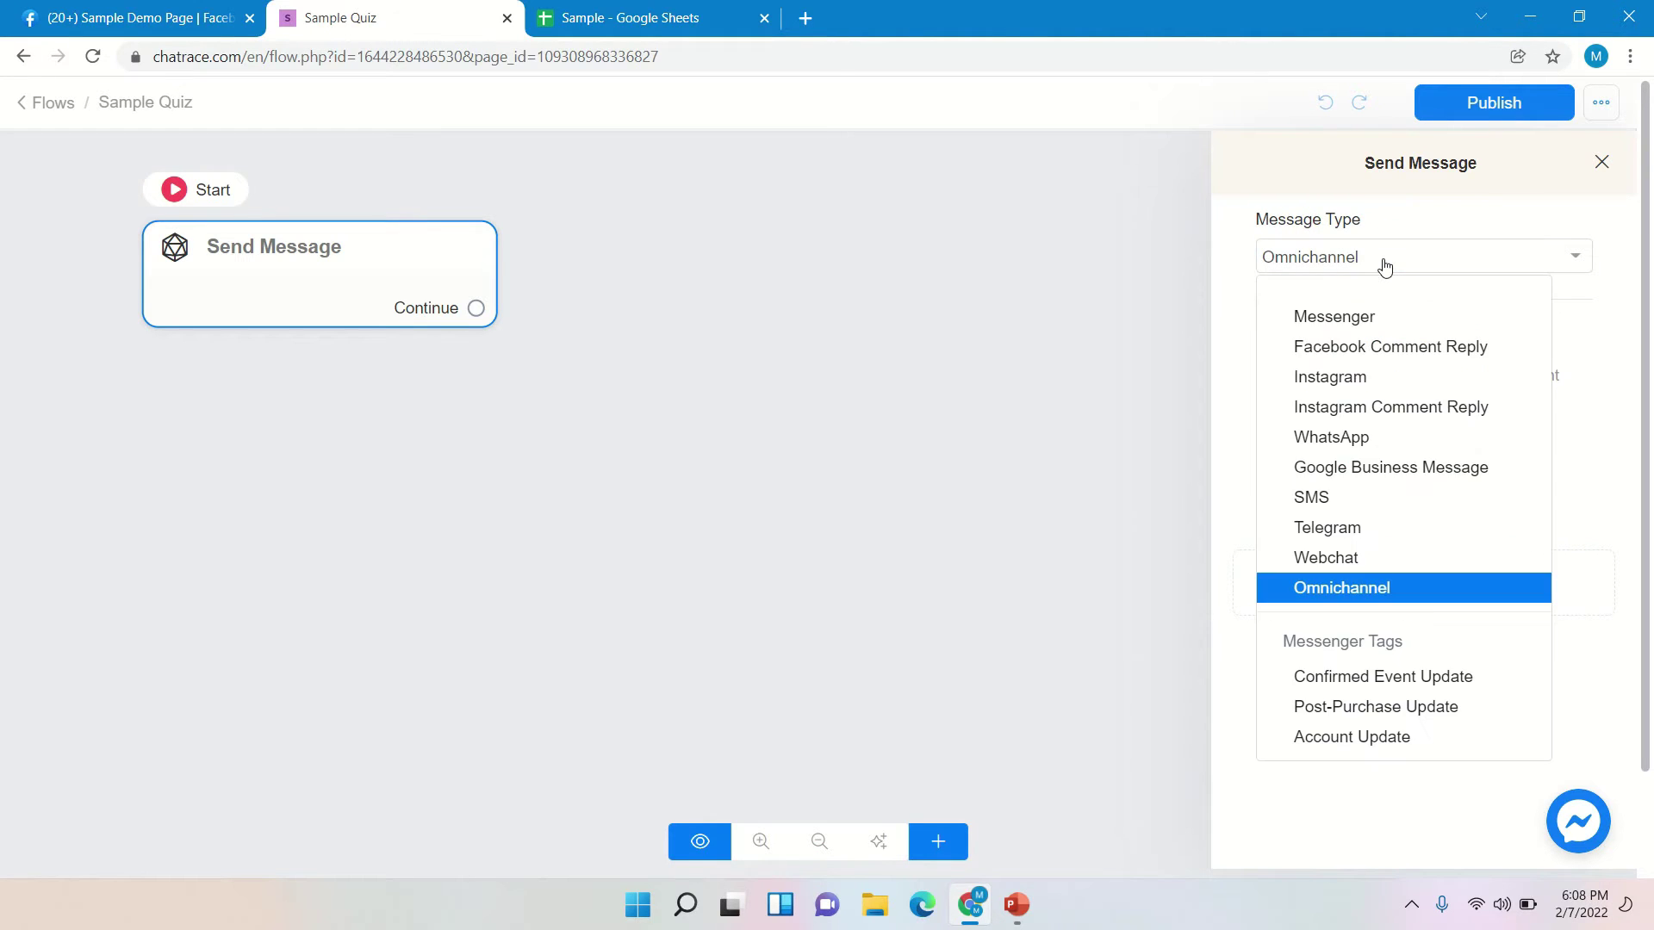
click(1377, 317)
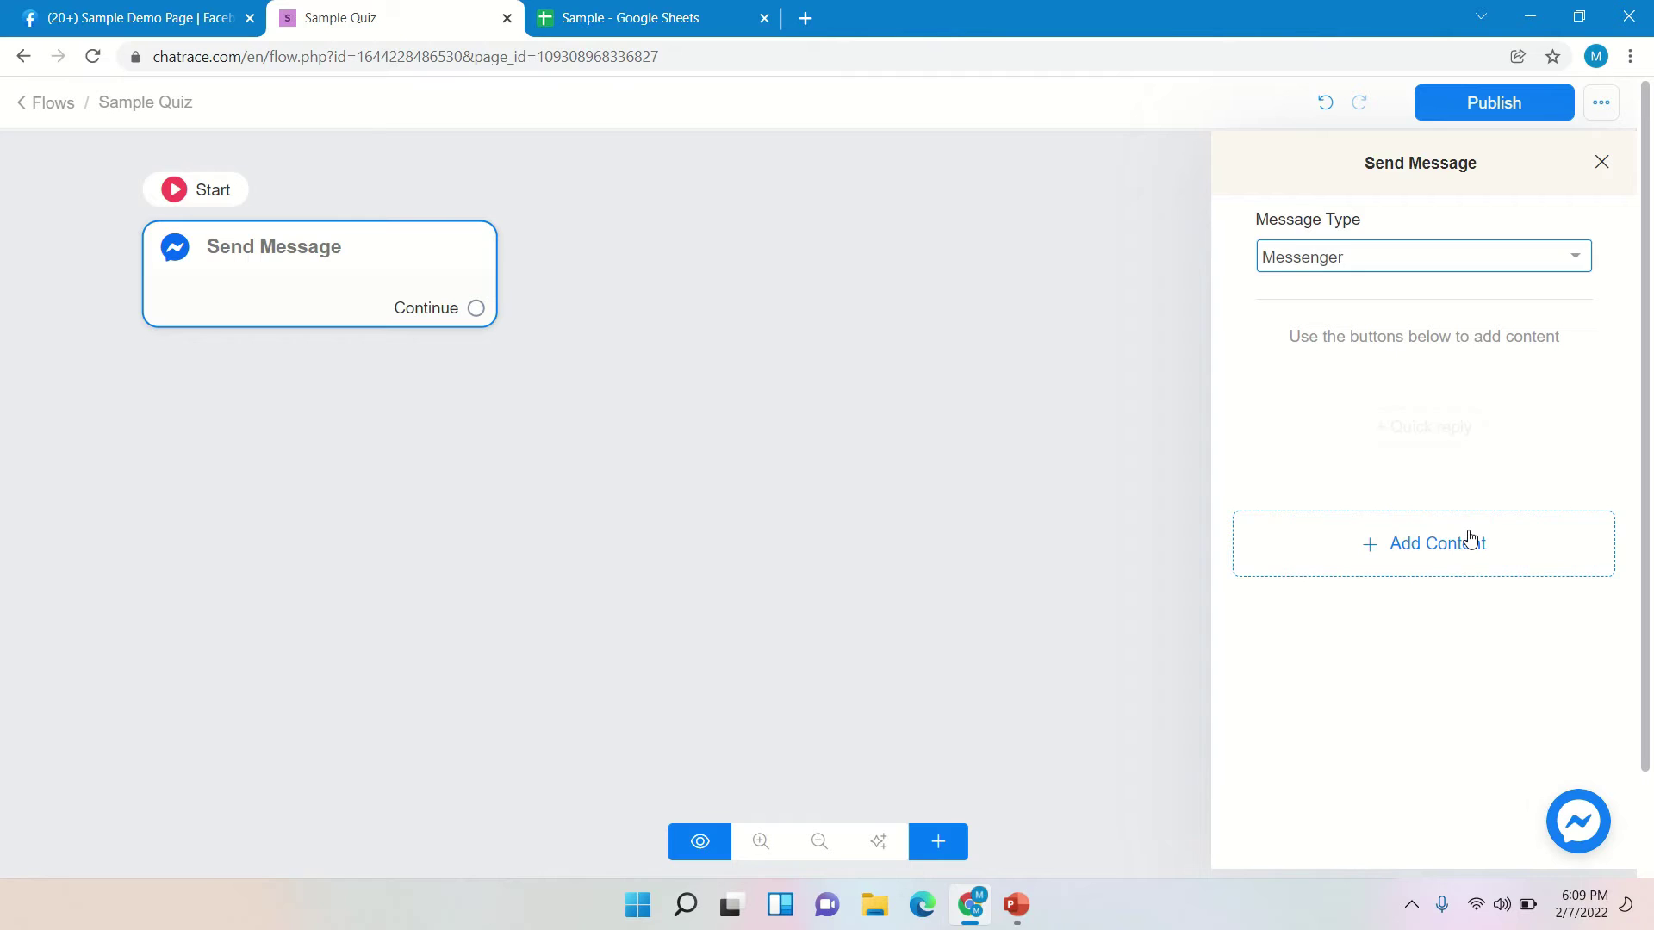
click(1471, 540)
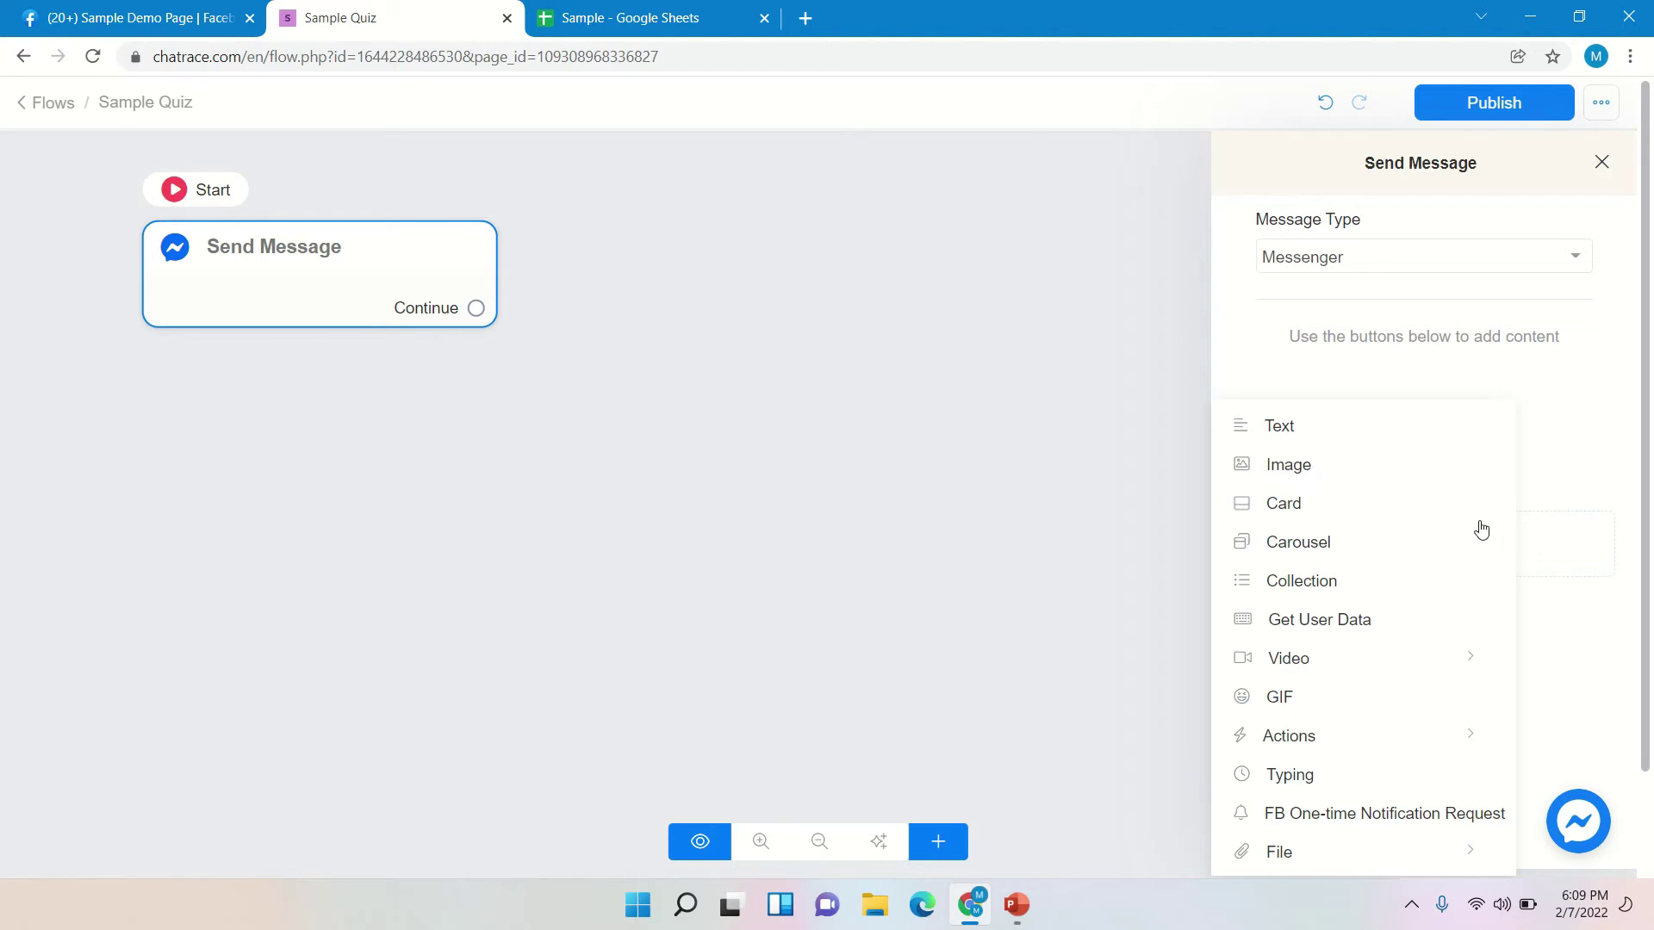
- Add a text block reading 'Welcome {{full_name}} to our sample chatbot', inserting the Full Name field
click(1352, 431)
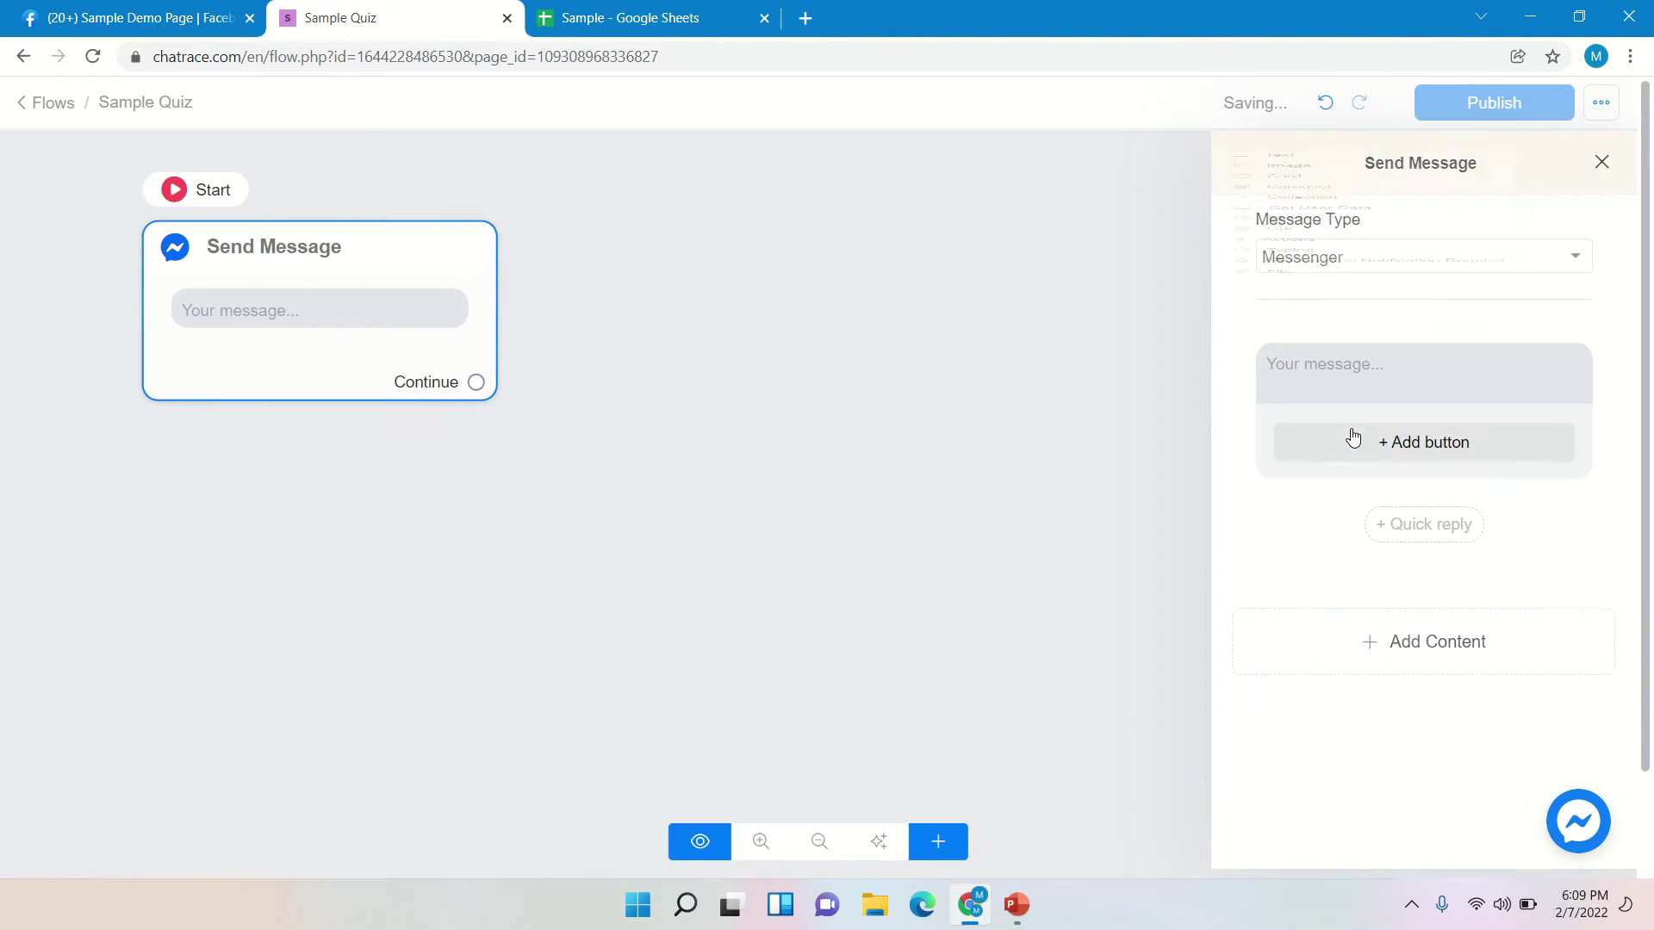
click(1345, 387)
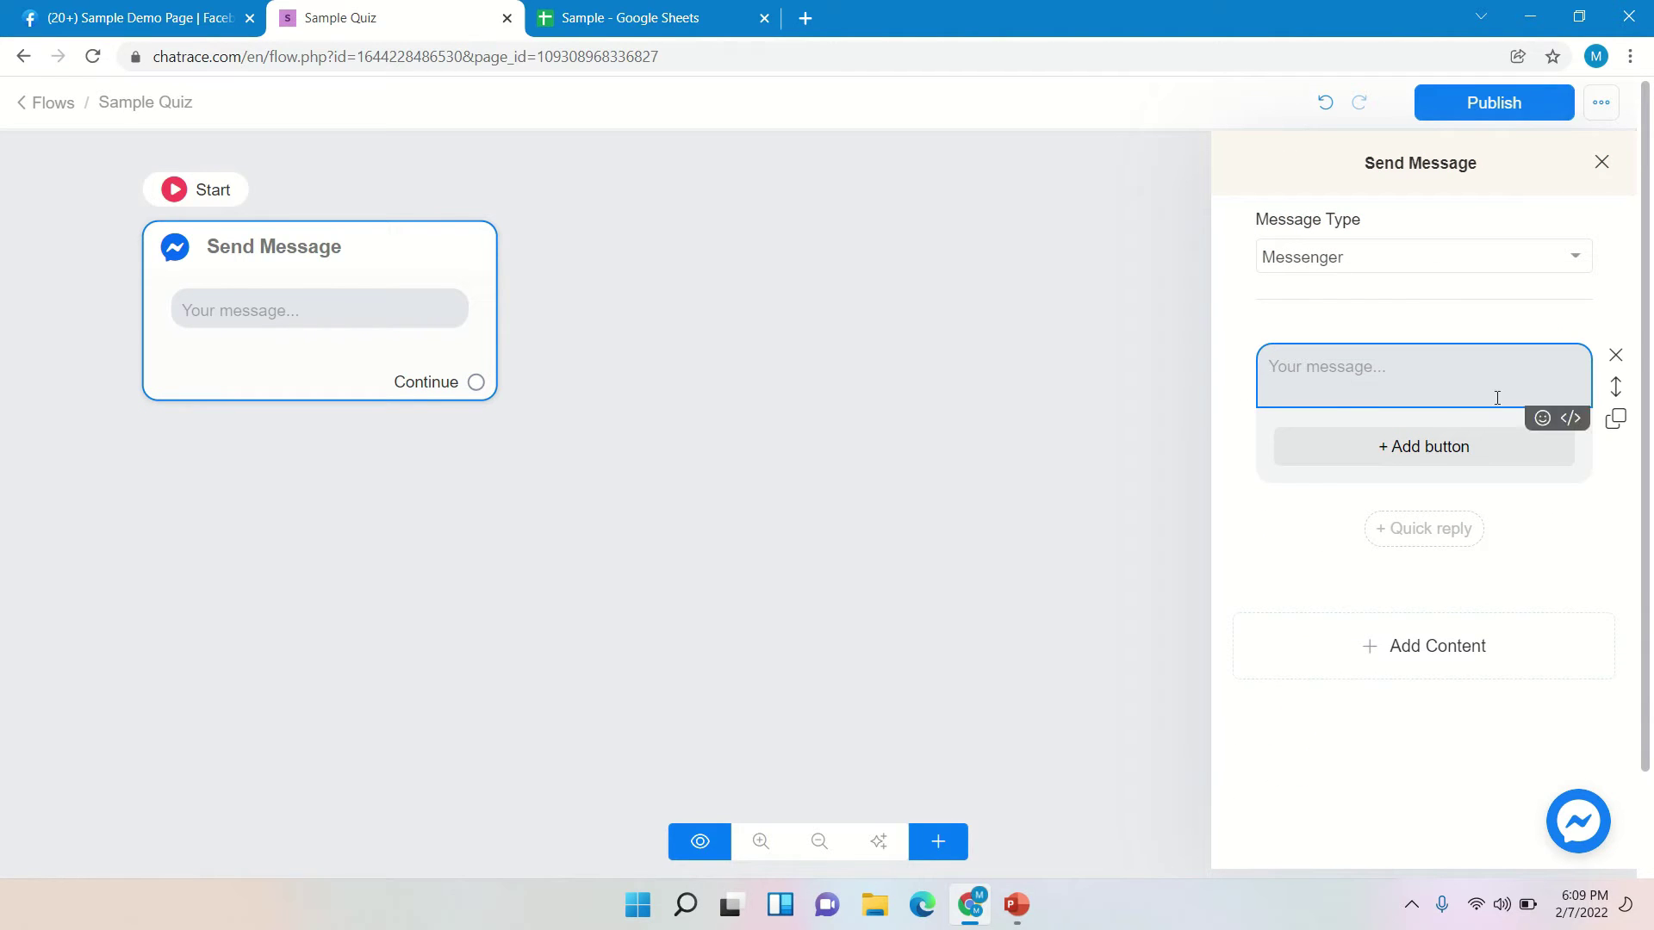
click(1530, 579)
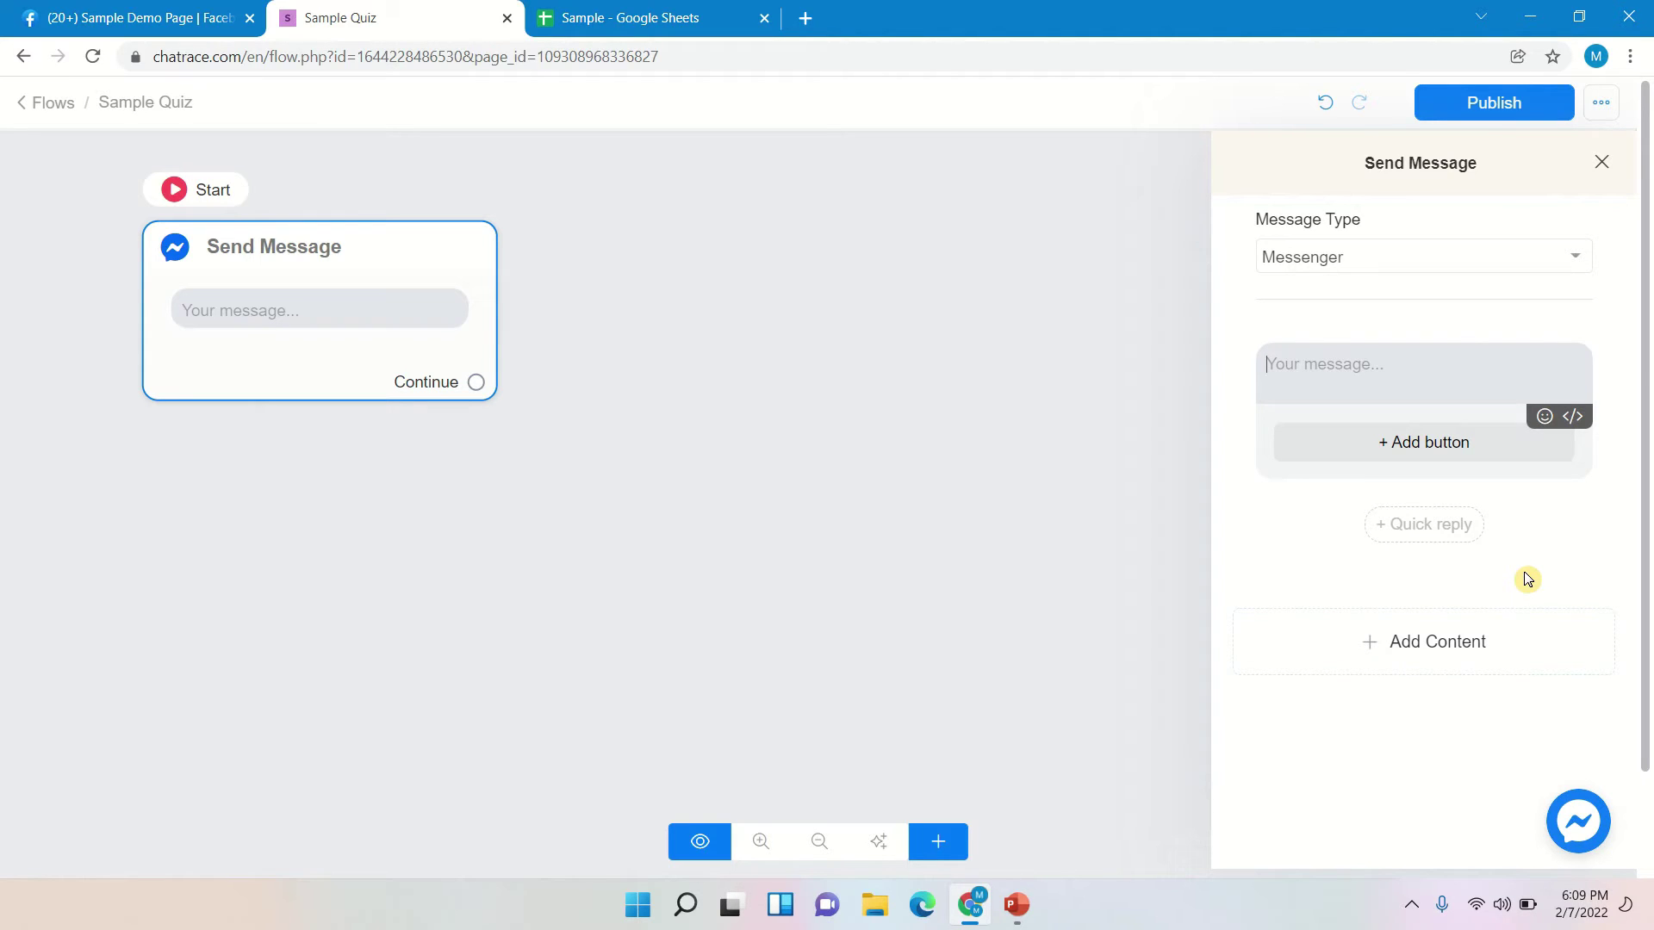
text(Welcome)
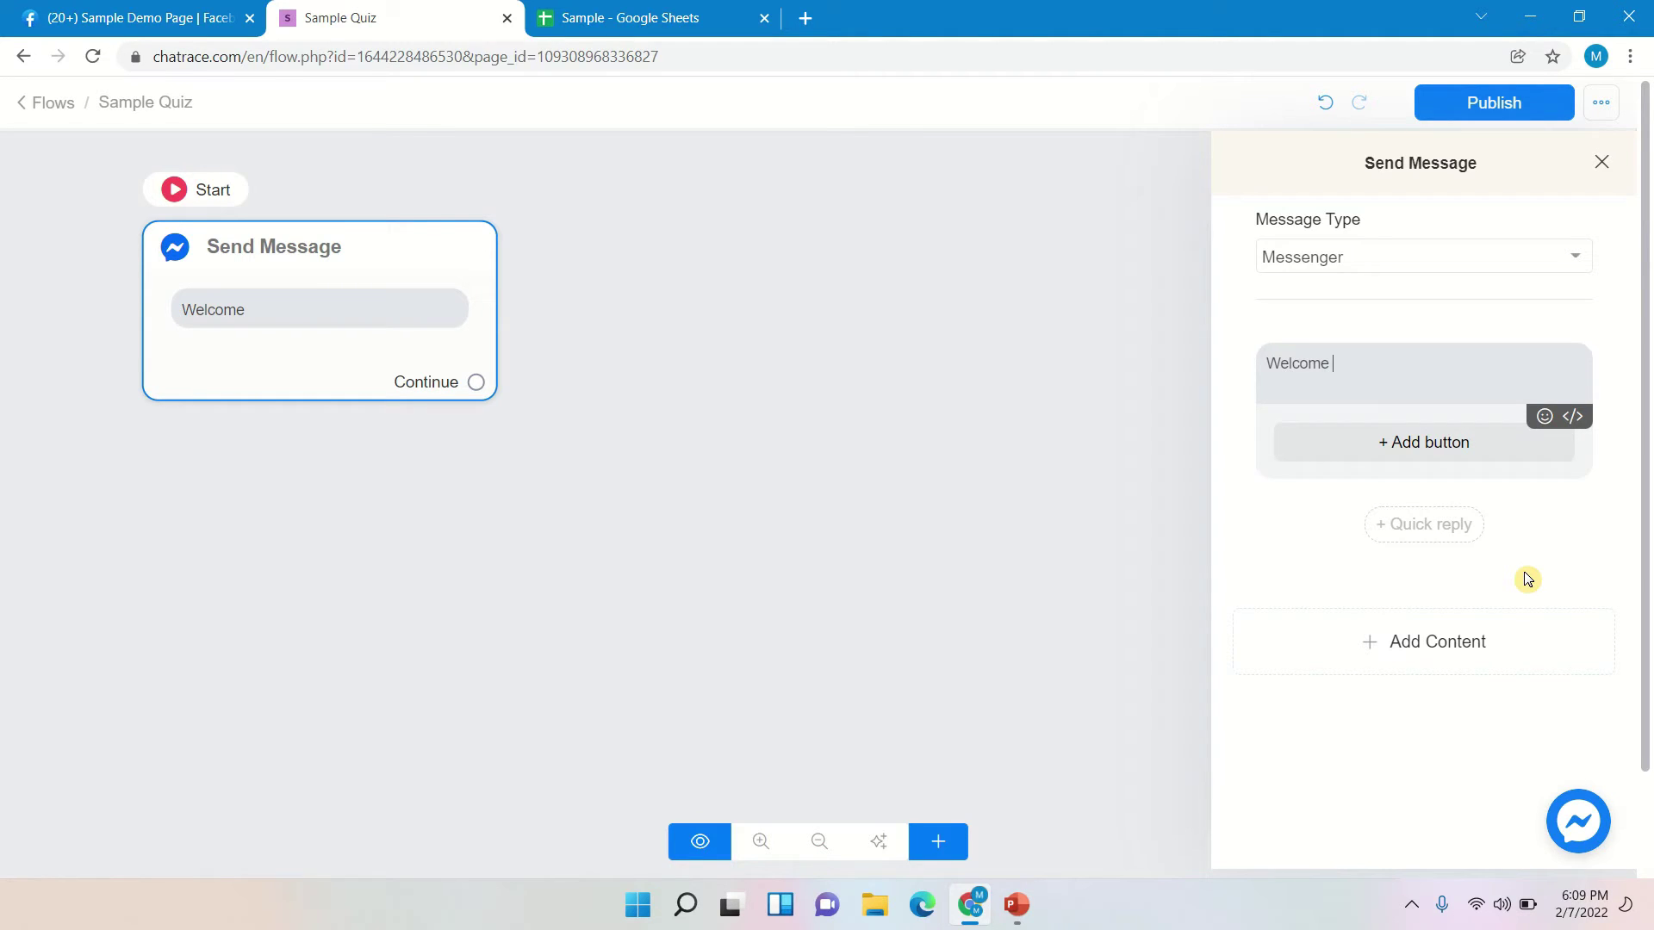
click(1573, 420)
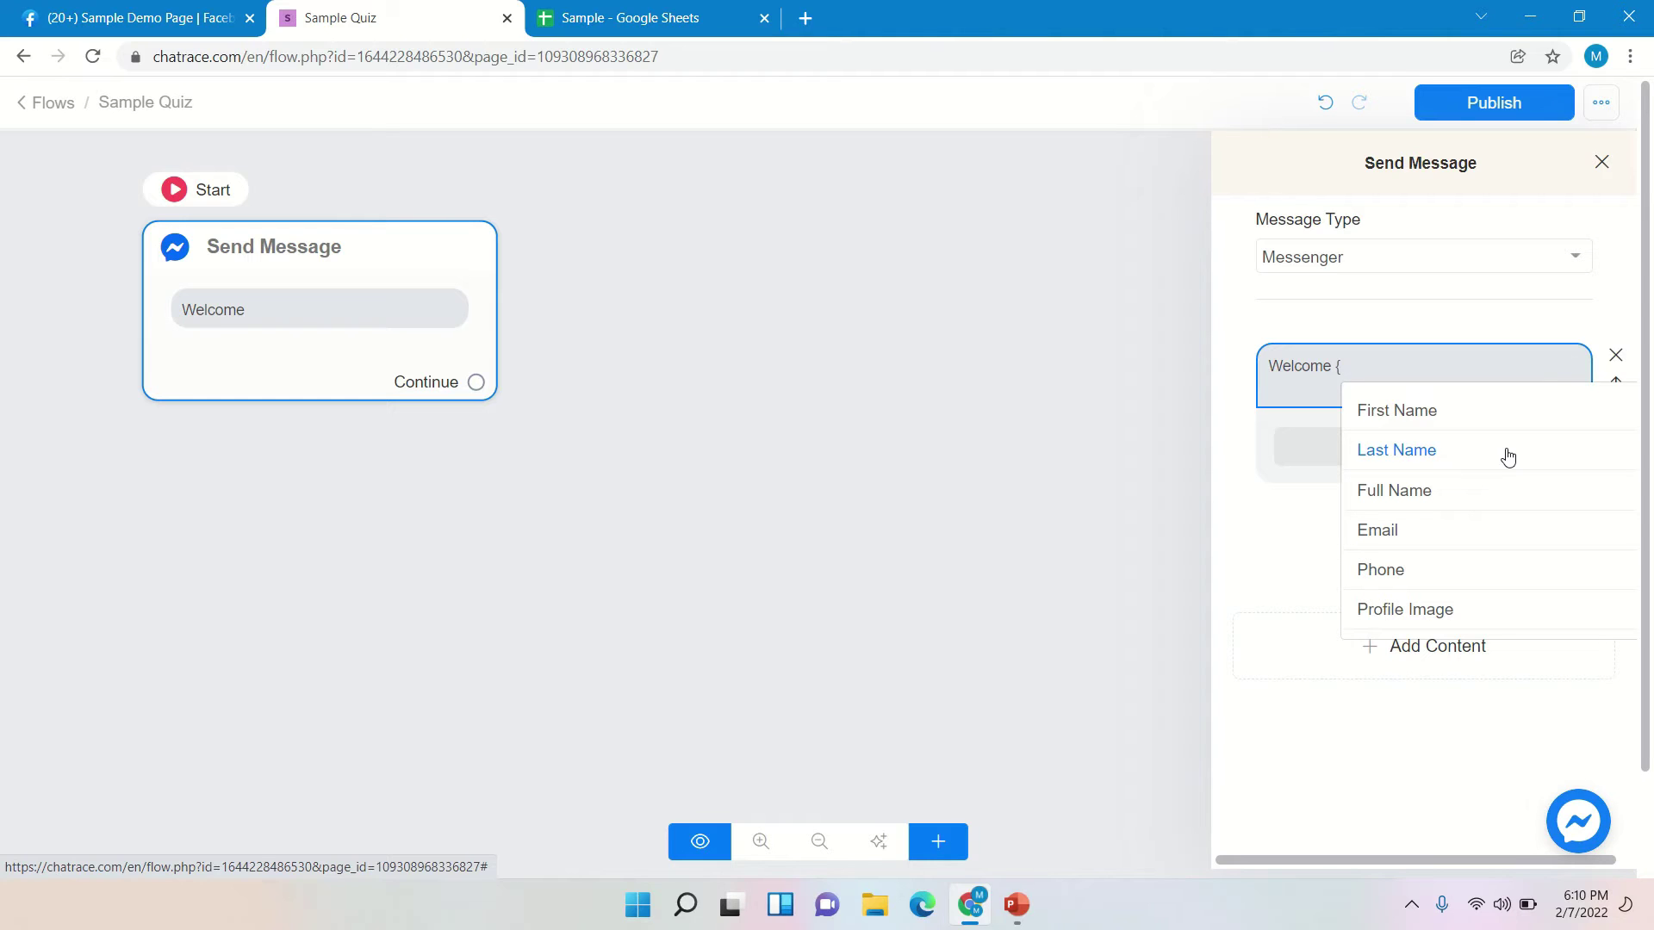
click(1426, 492)
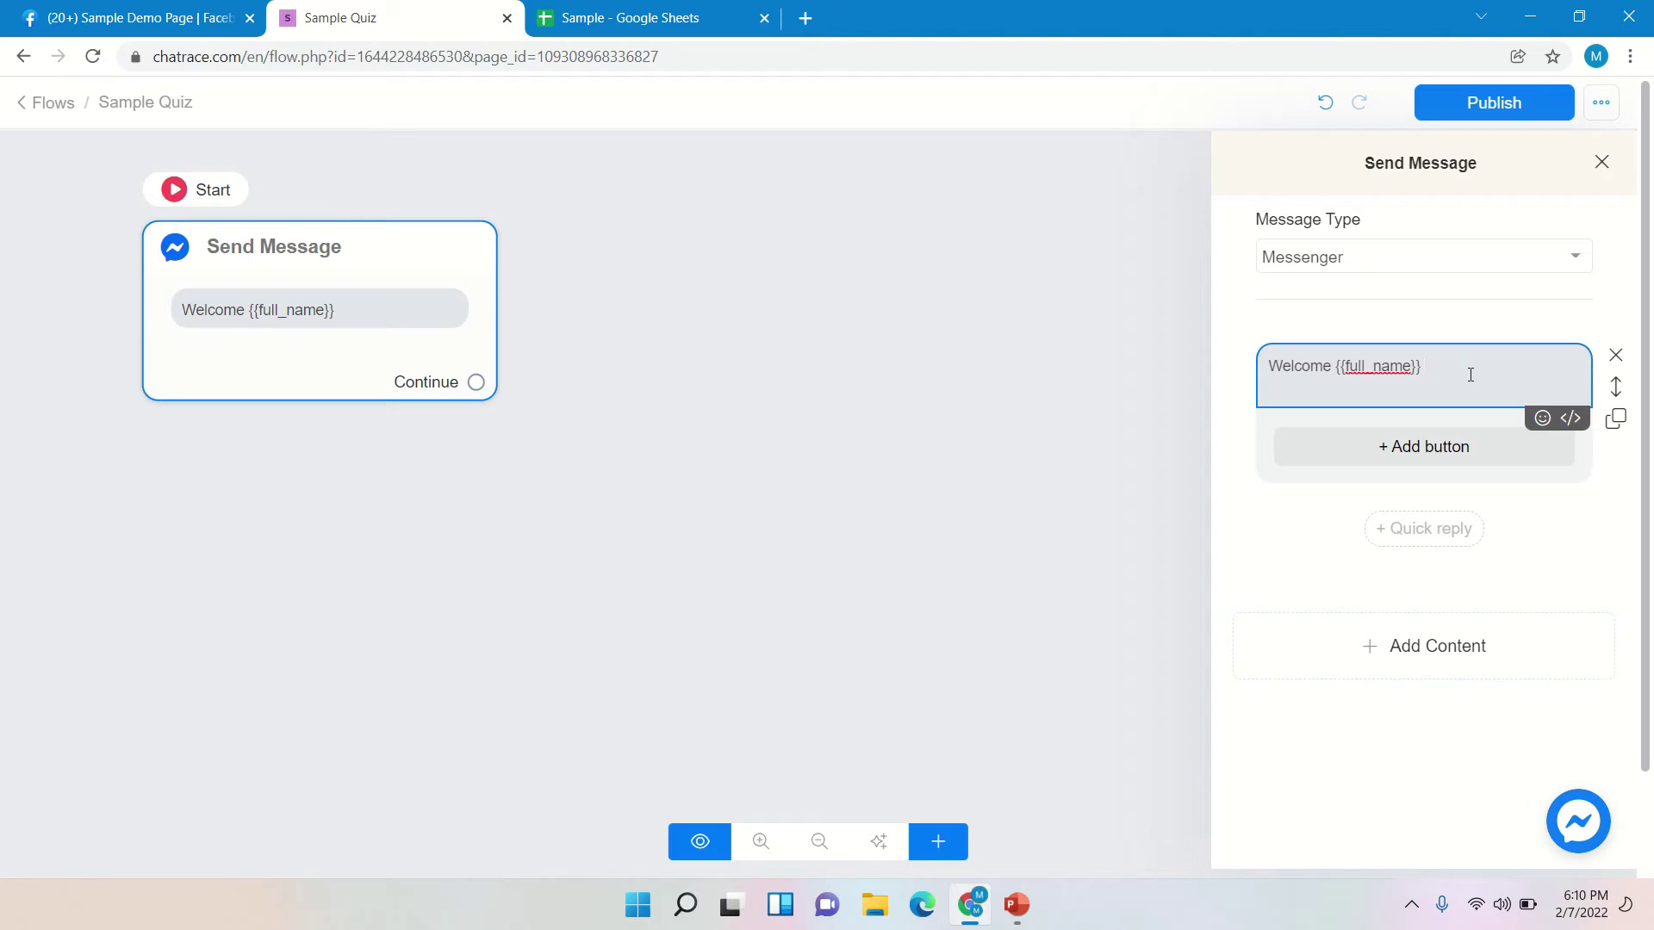
text(to u)
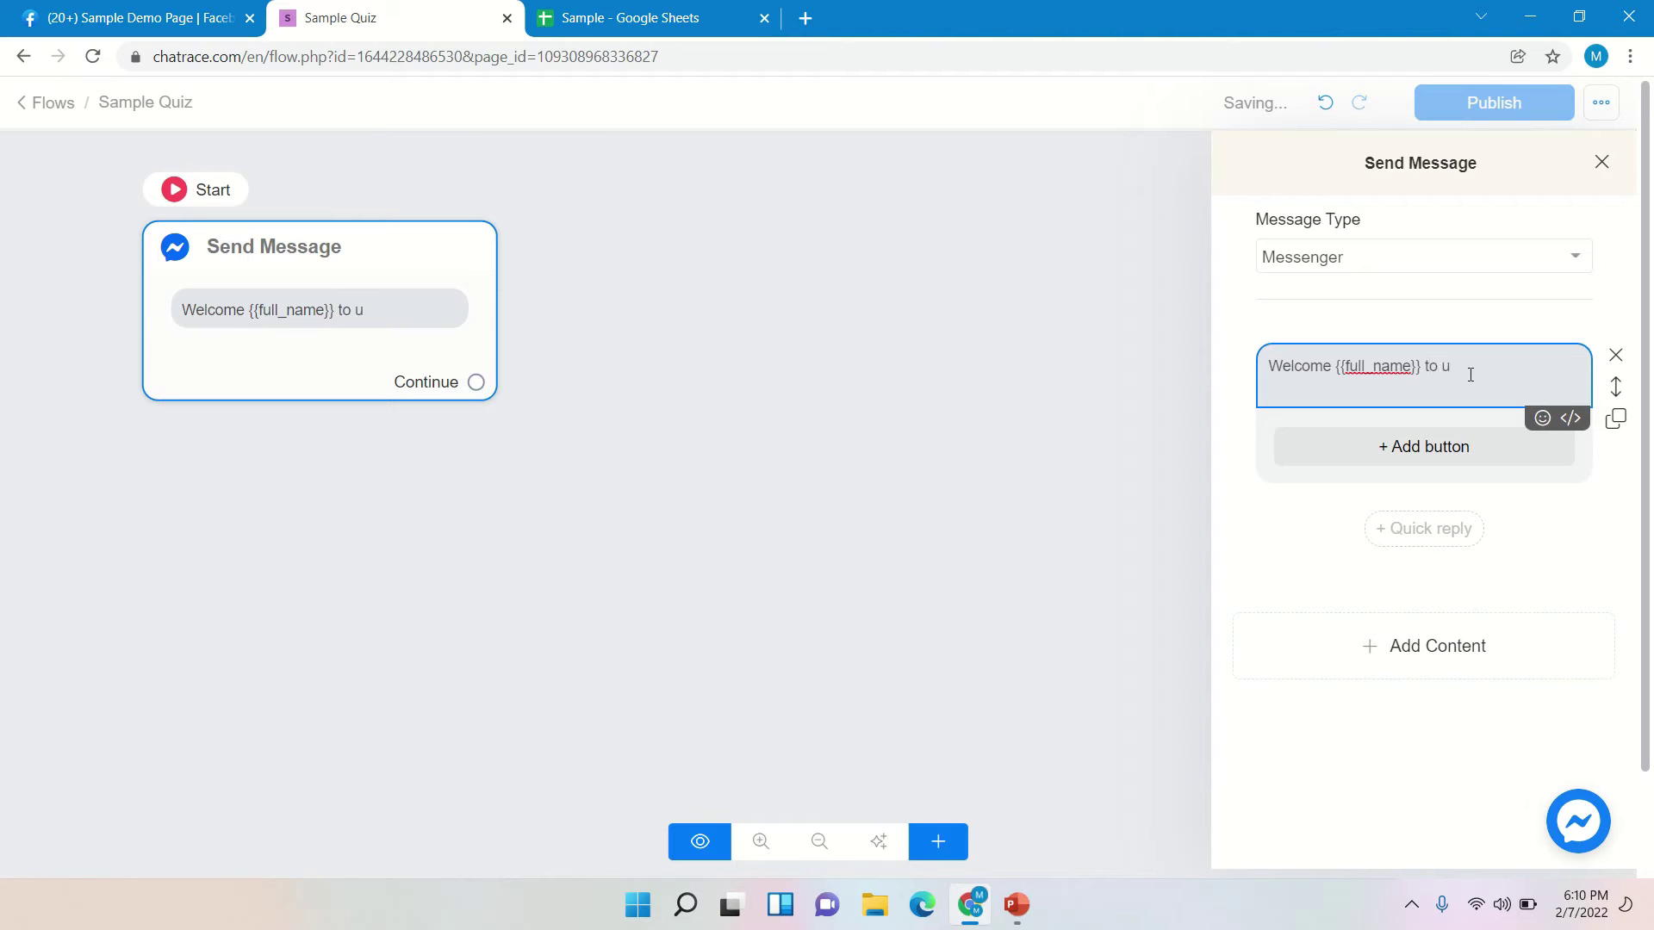
key(BackSpace)
text(our sample chatb)
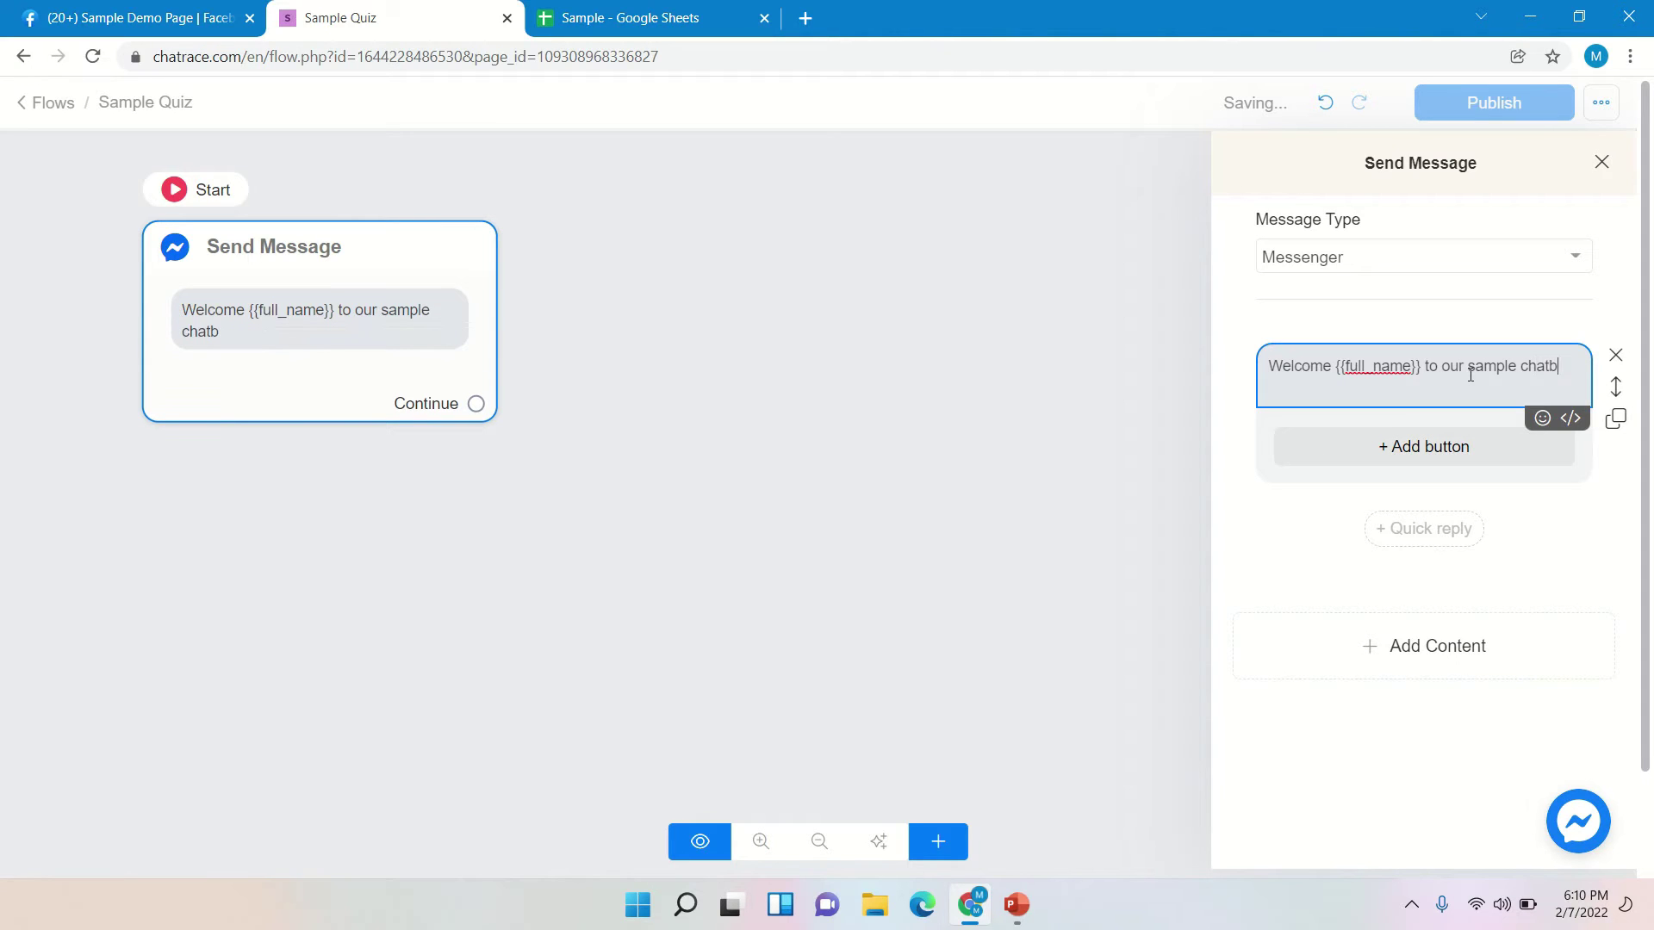
text(ot)
- Append a grinning face and a thumbs-up emoji to the welcome text
click(1542, 420)
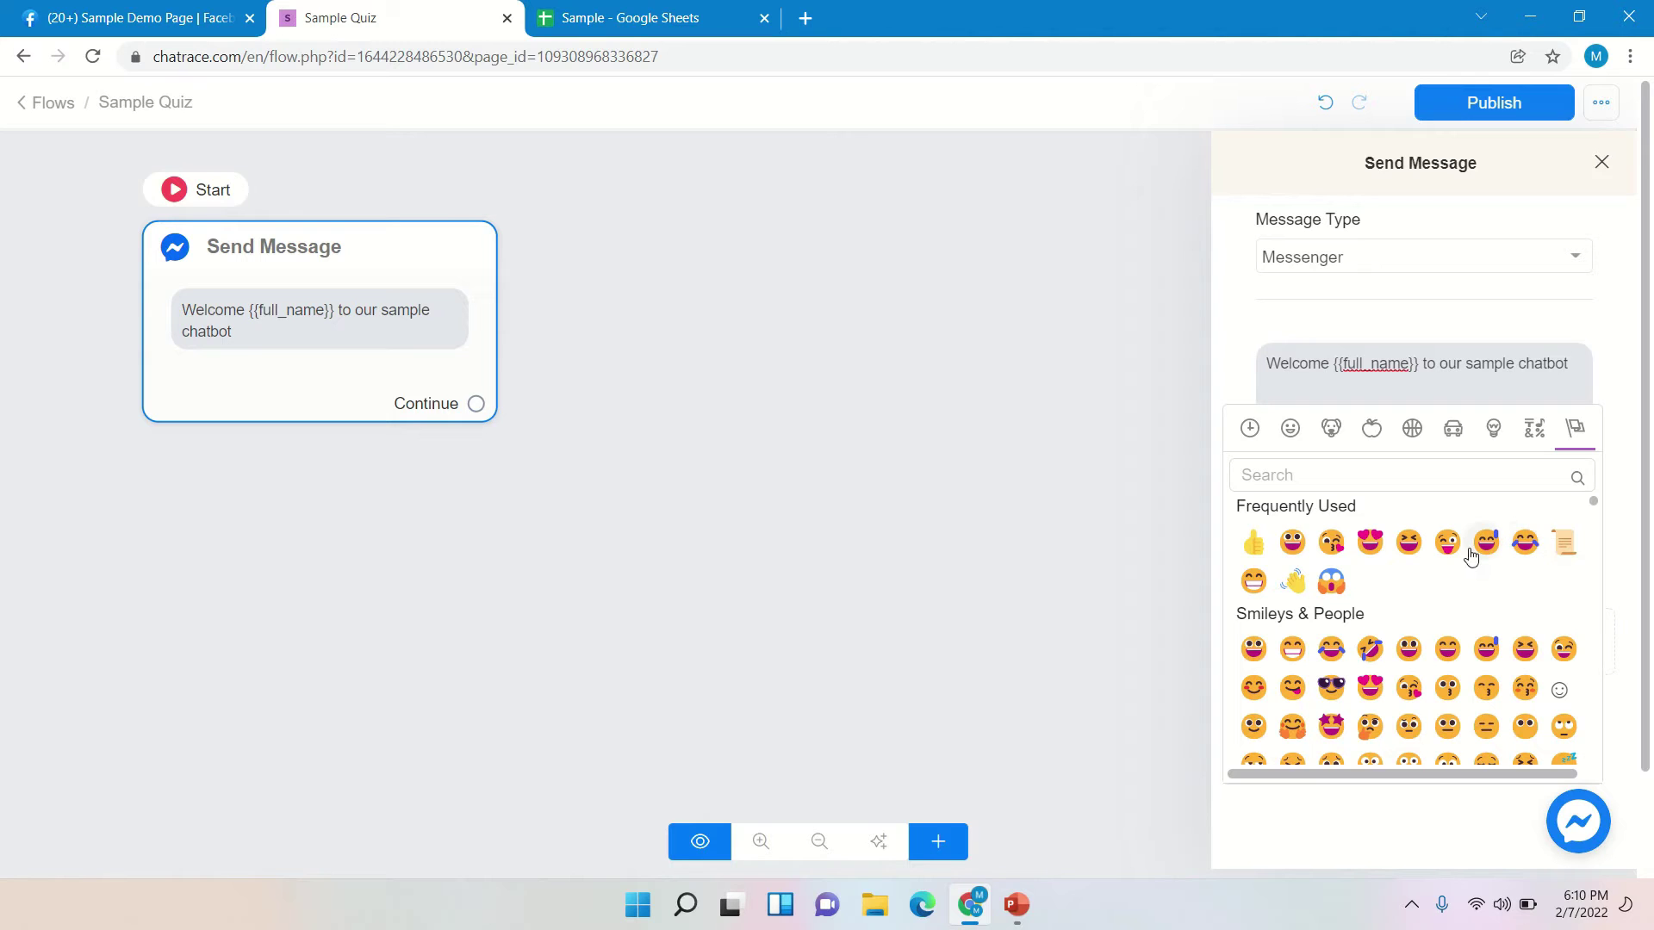
click(1290, 546)
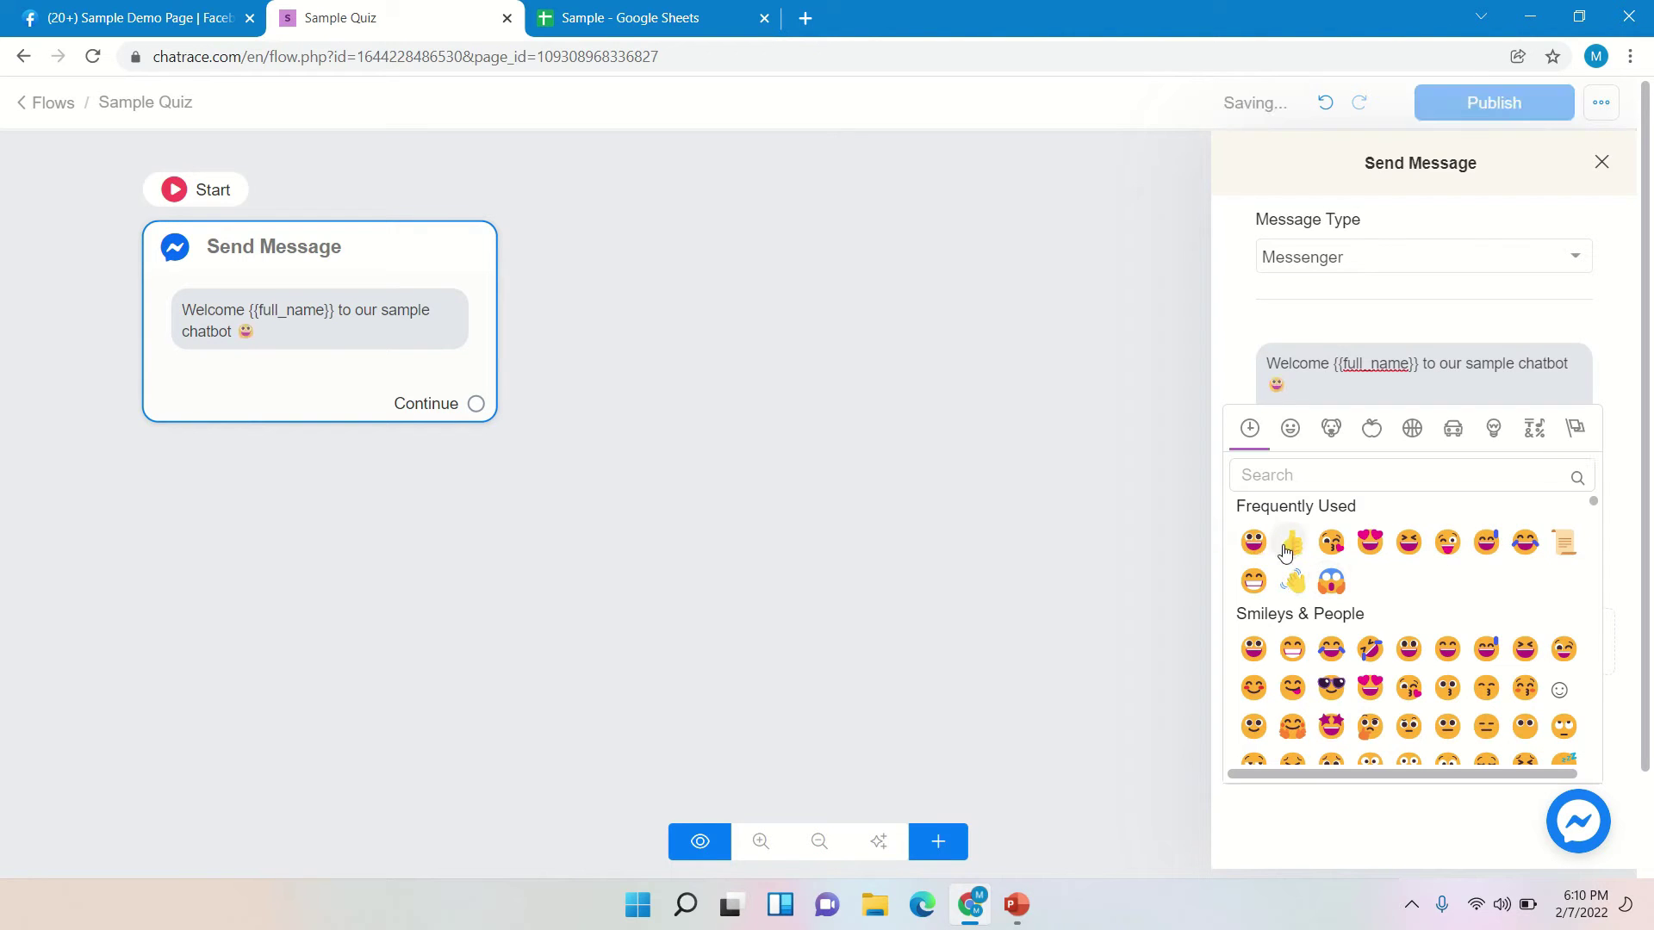
click(1292, 543)
click(1611, 392)
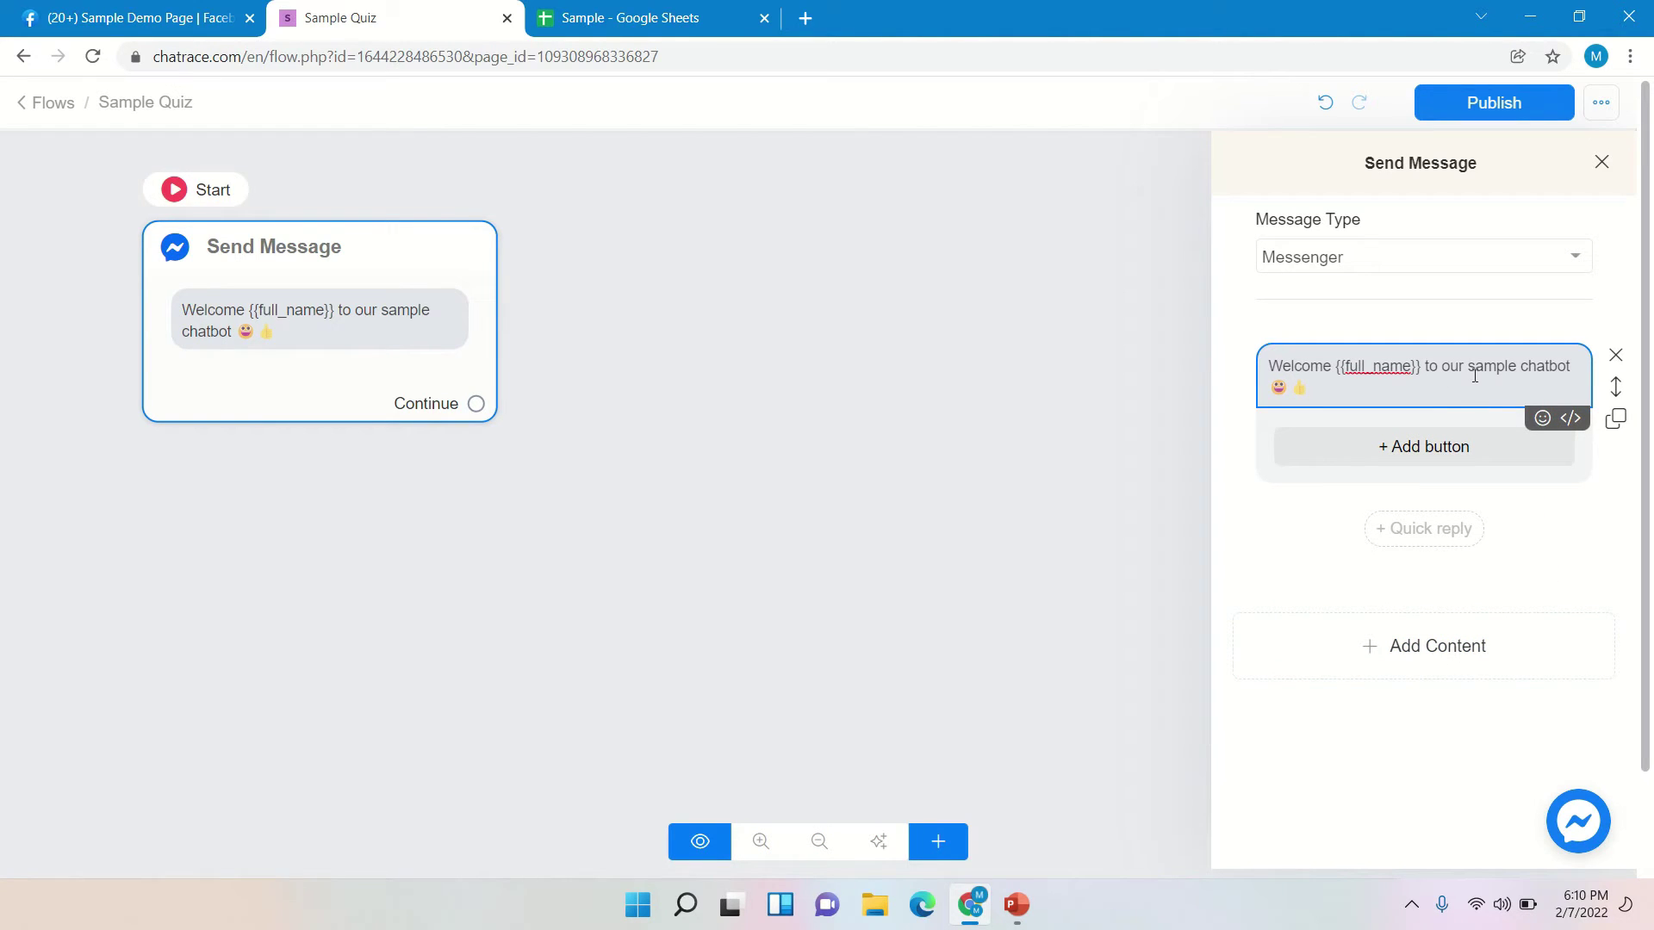
- Add a 2-second typing pause and a new empty text block after the welcome text
click(1467, 675)
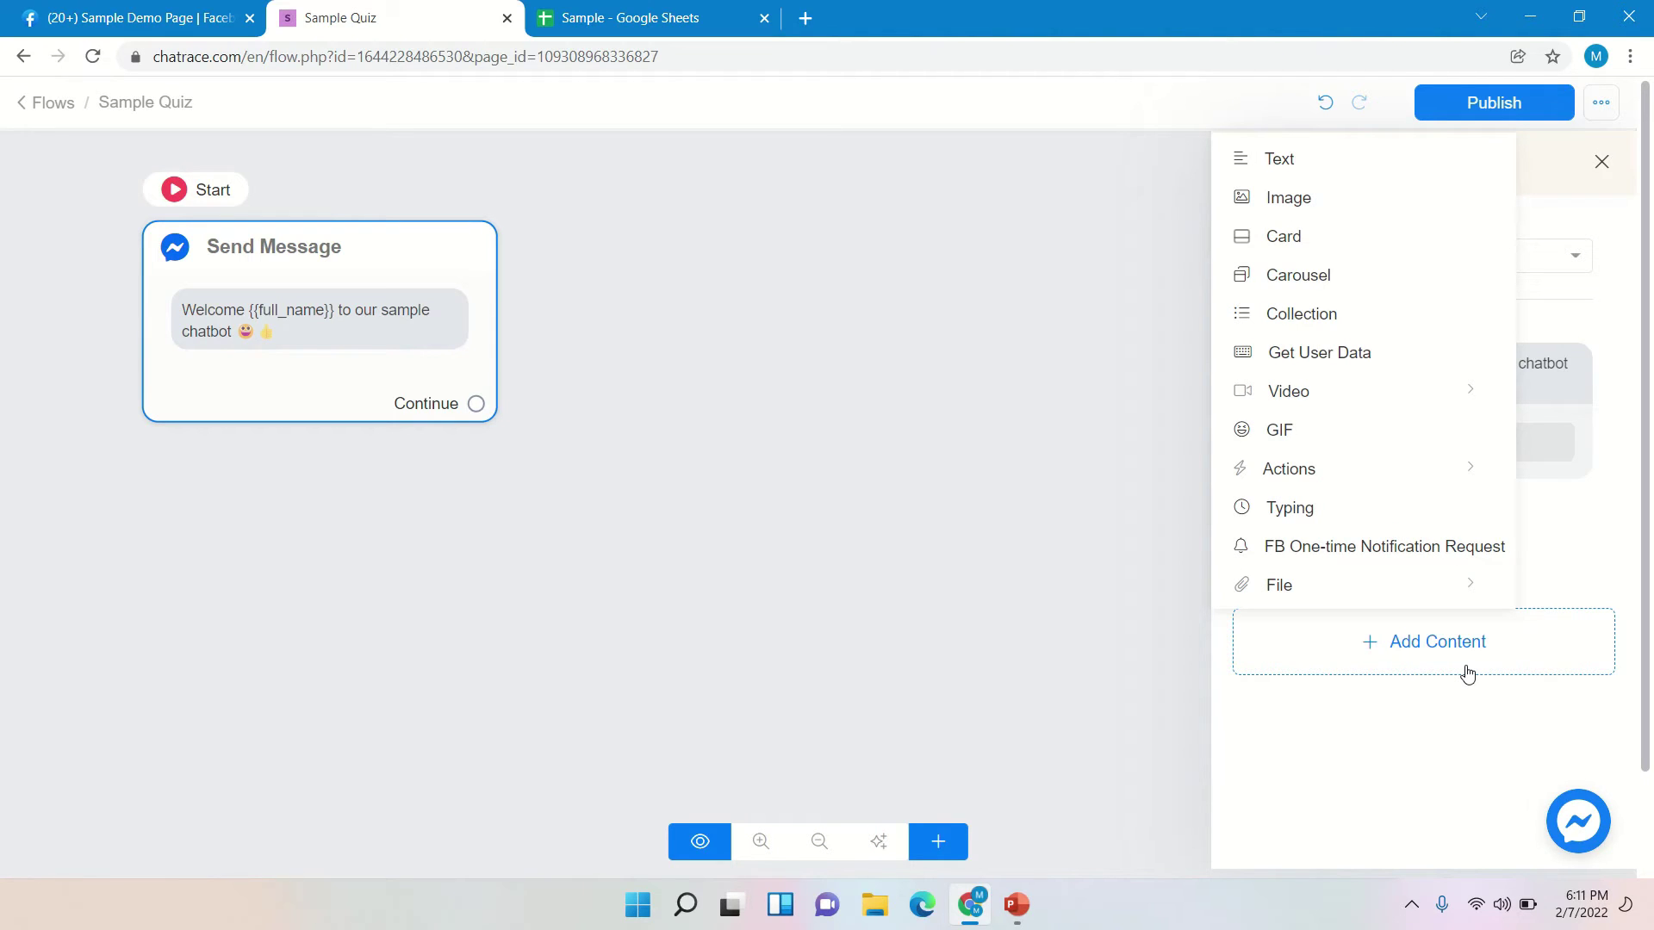
click(1329, 523)
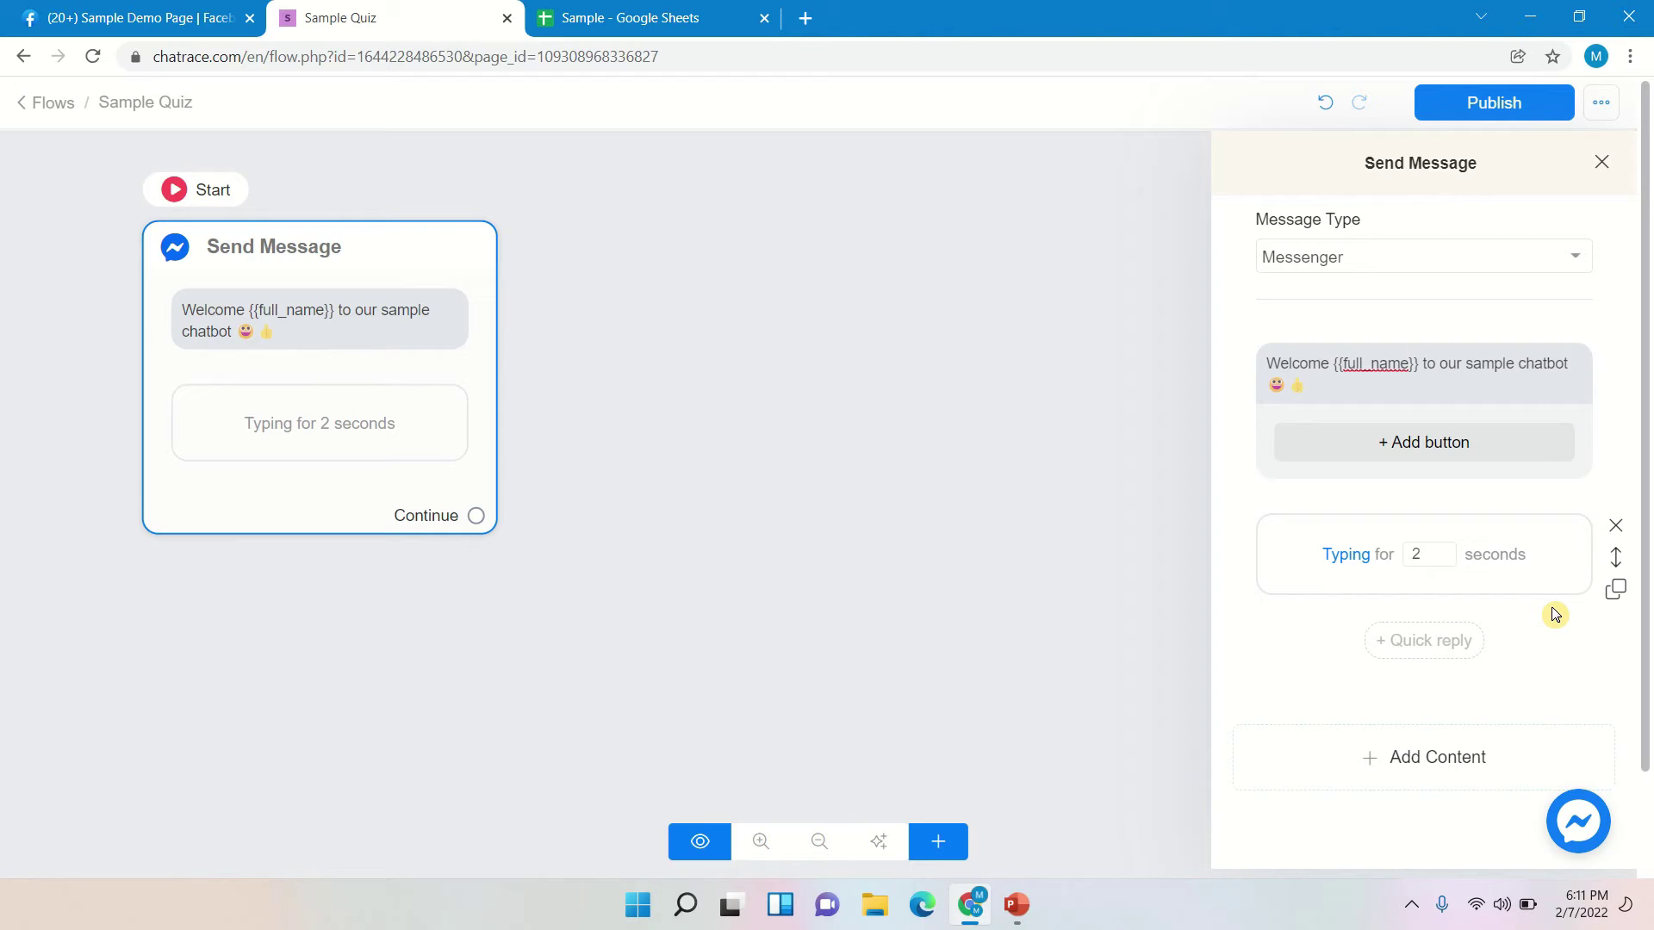
click(1423, 779)
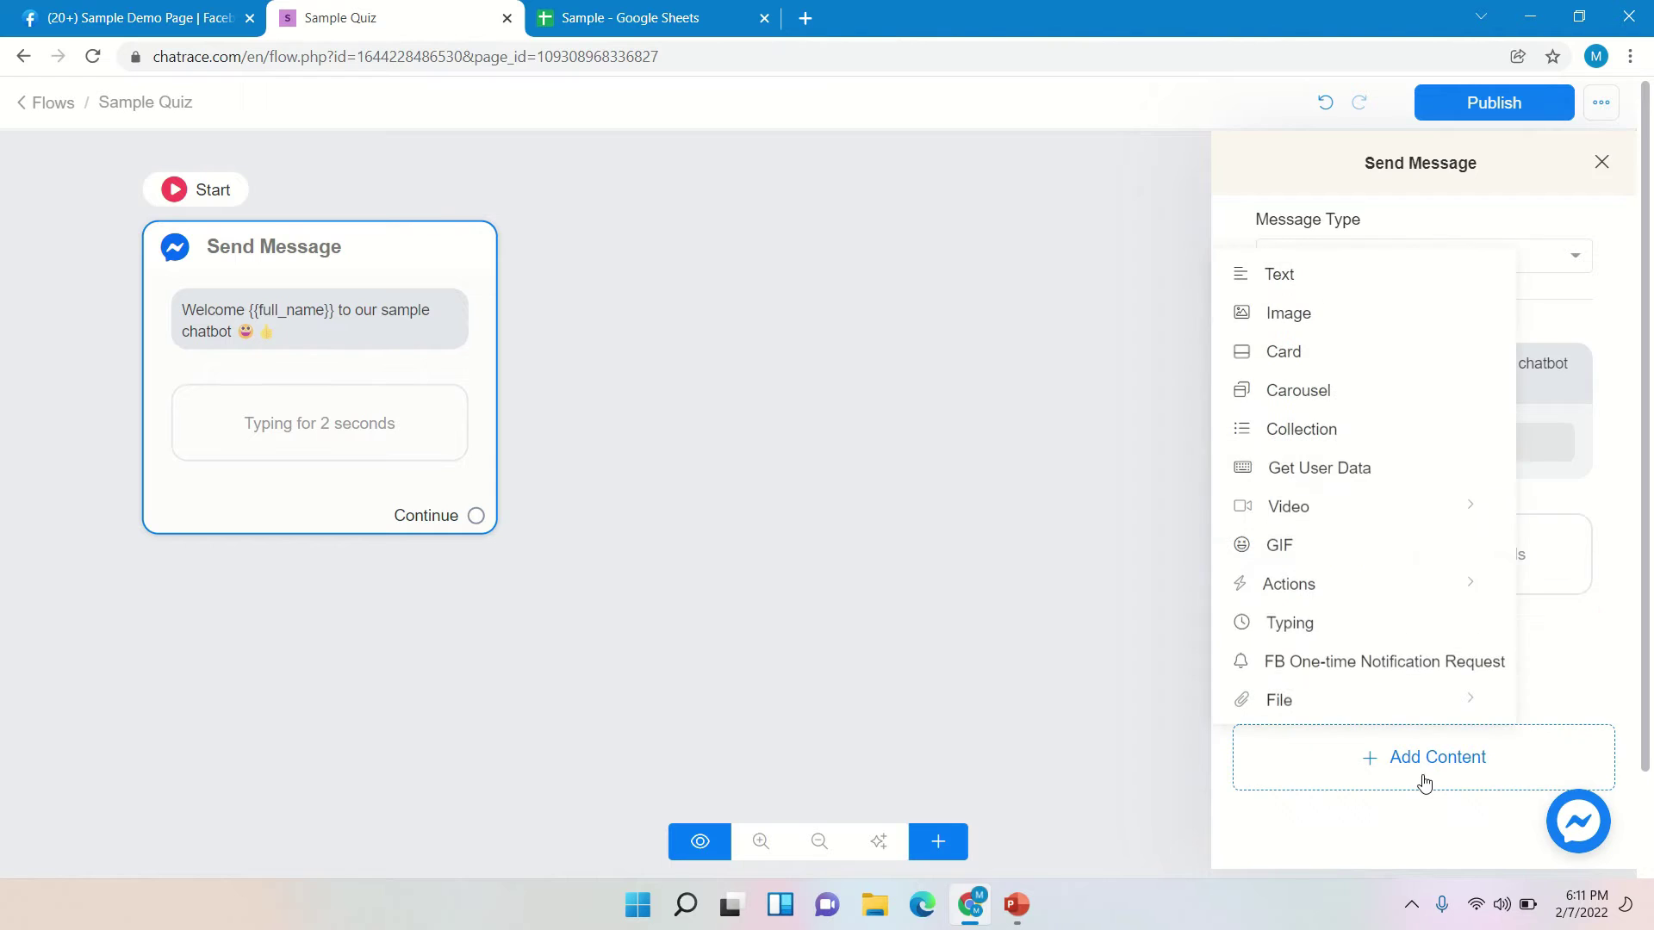
click(1325, 287)
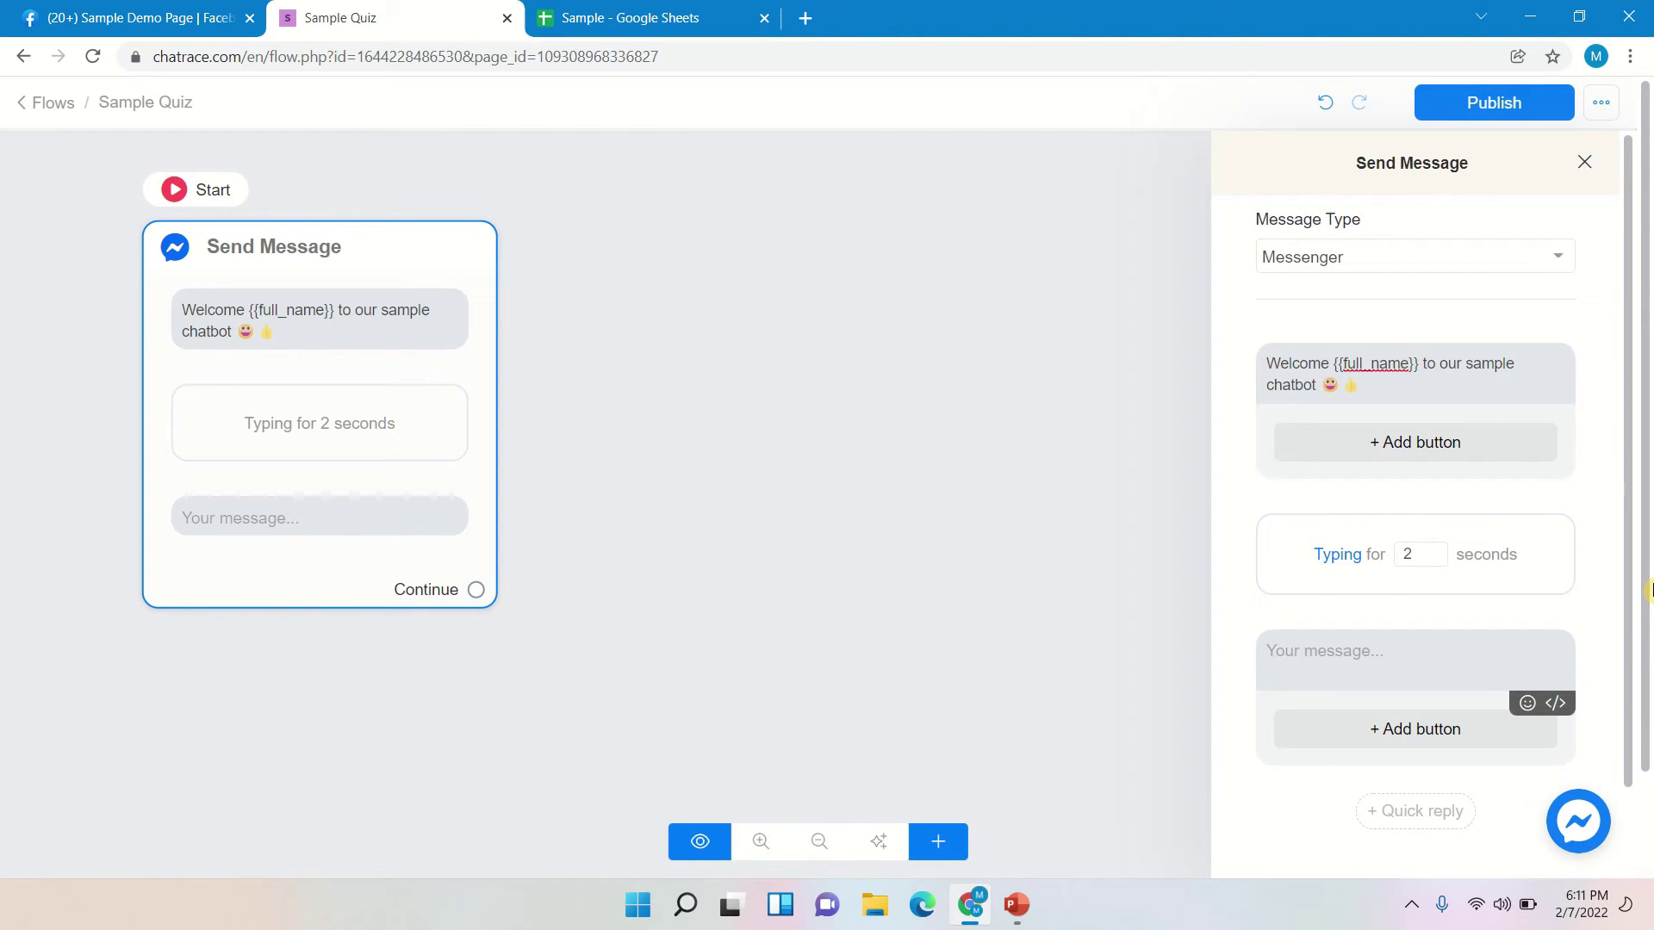
- Fill the new text block with 'Type the information needed to record your score'
text(Type )
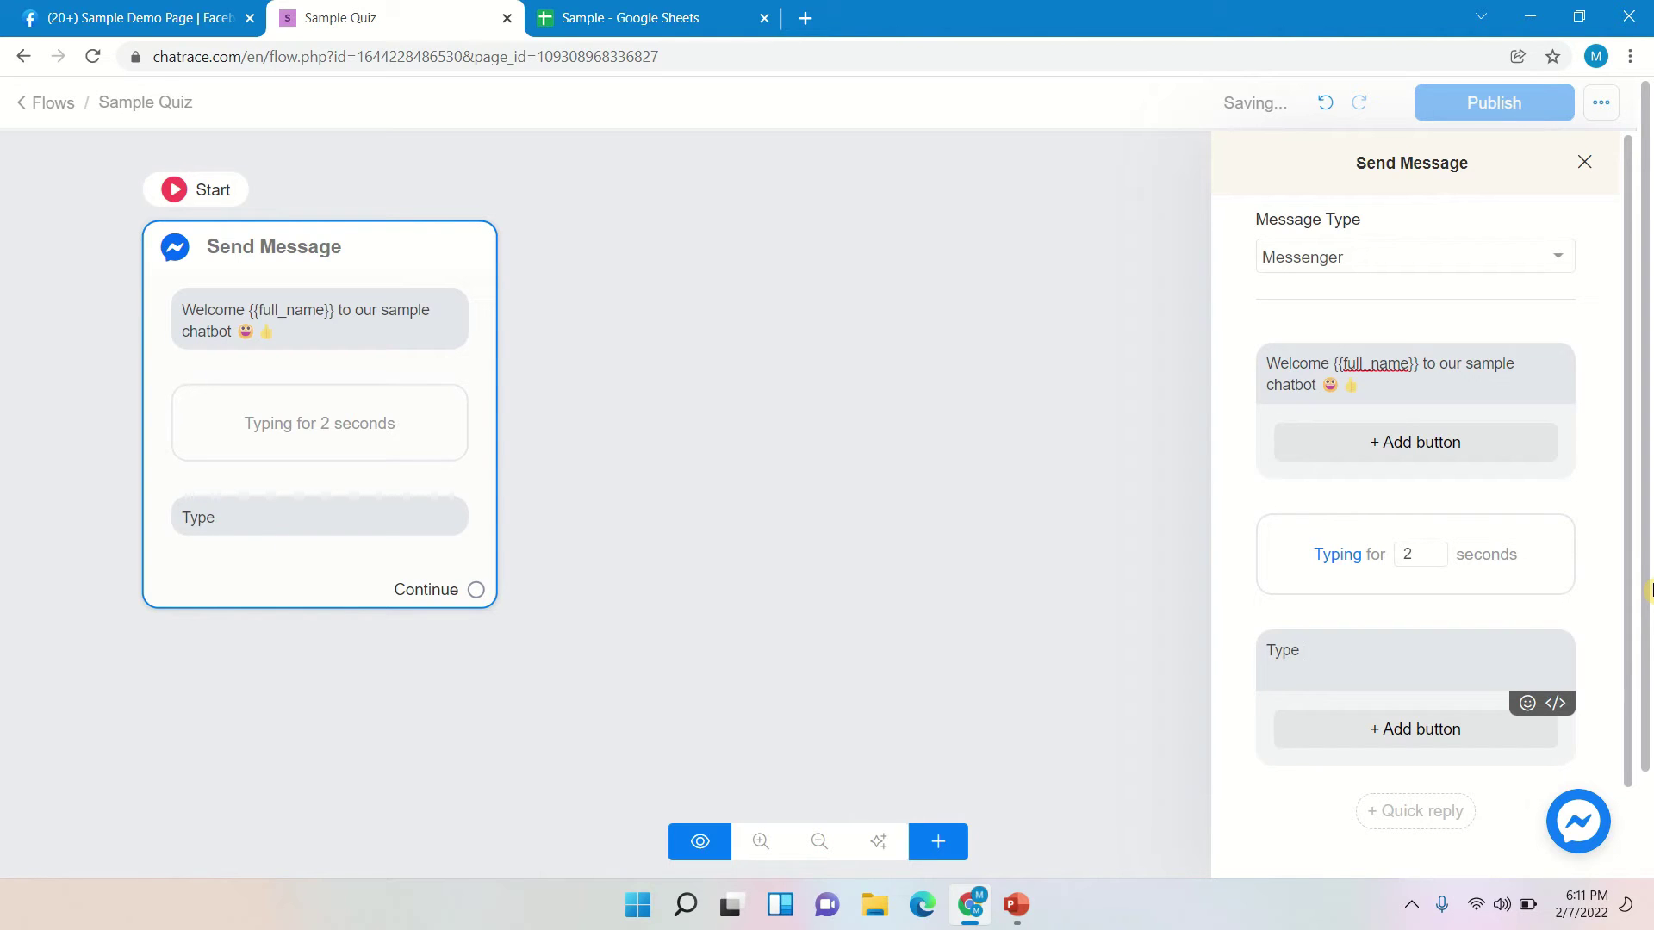
text(the informatio)
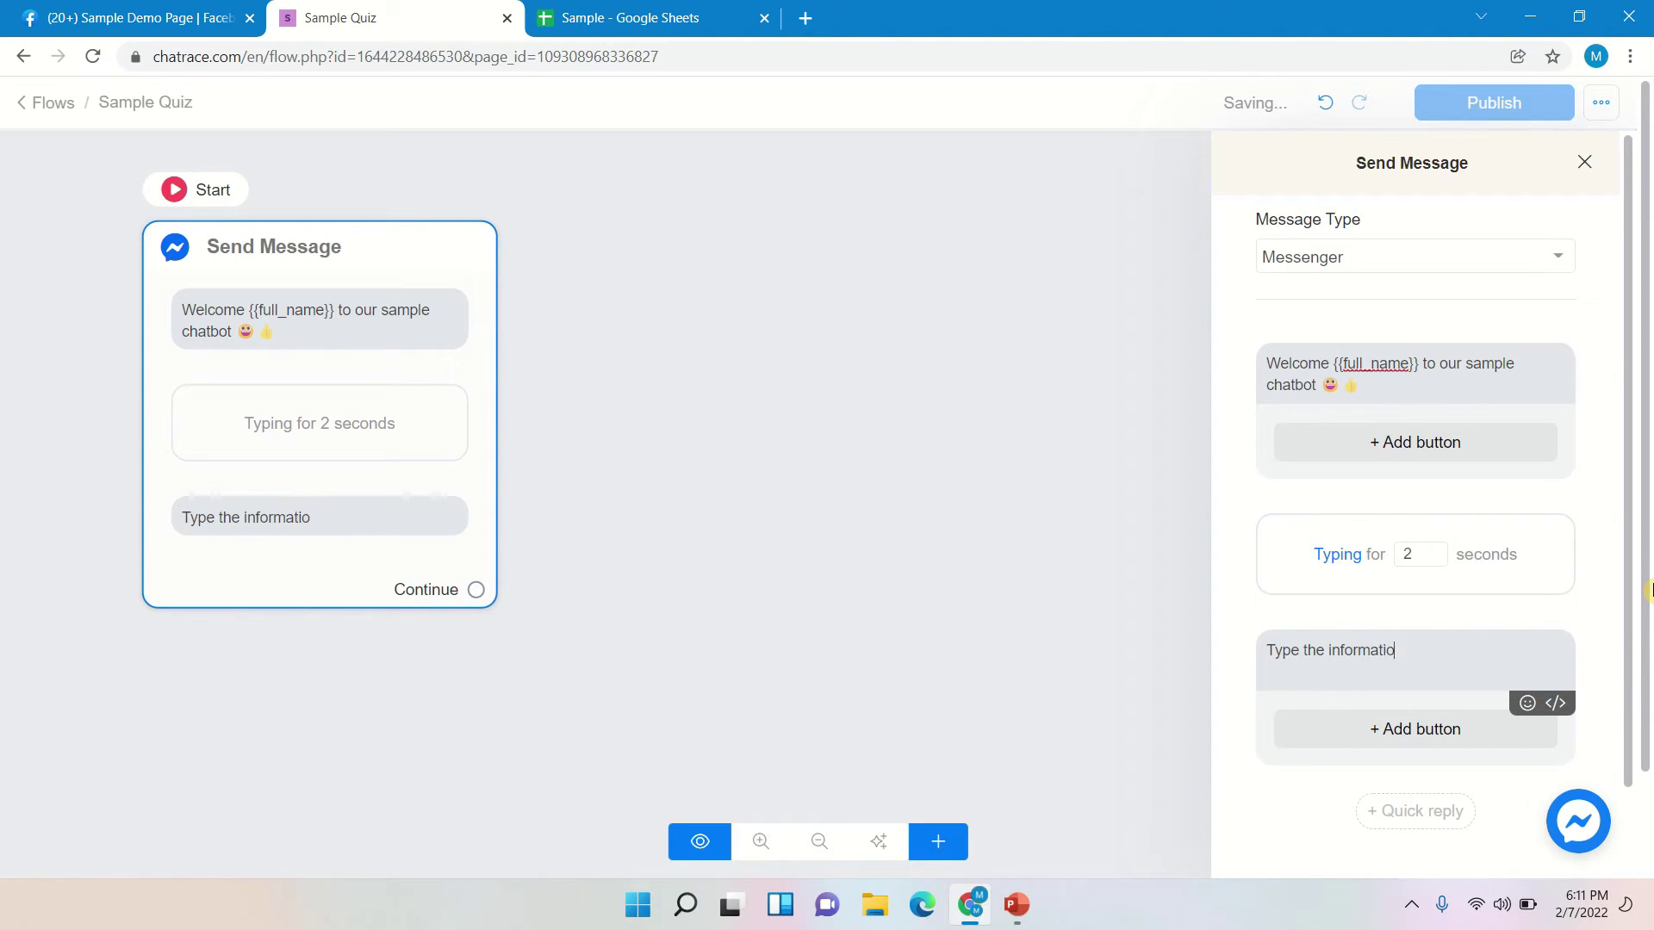
text(n needed to )
text(accou)
key(BackSpace)
key(BackSpace)
key(BackSpace)
key(BackSpace)
key(BackSpace)
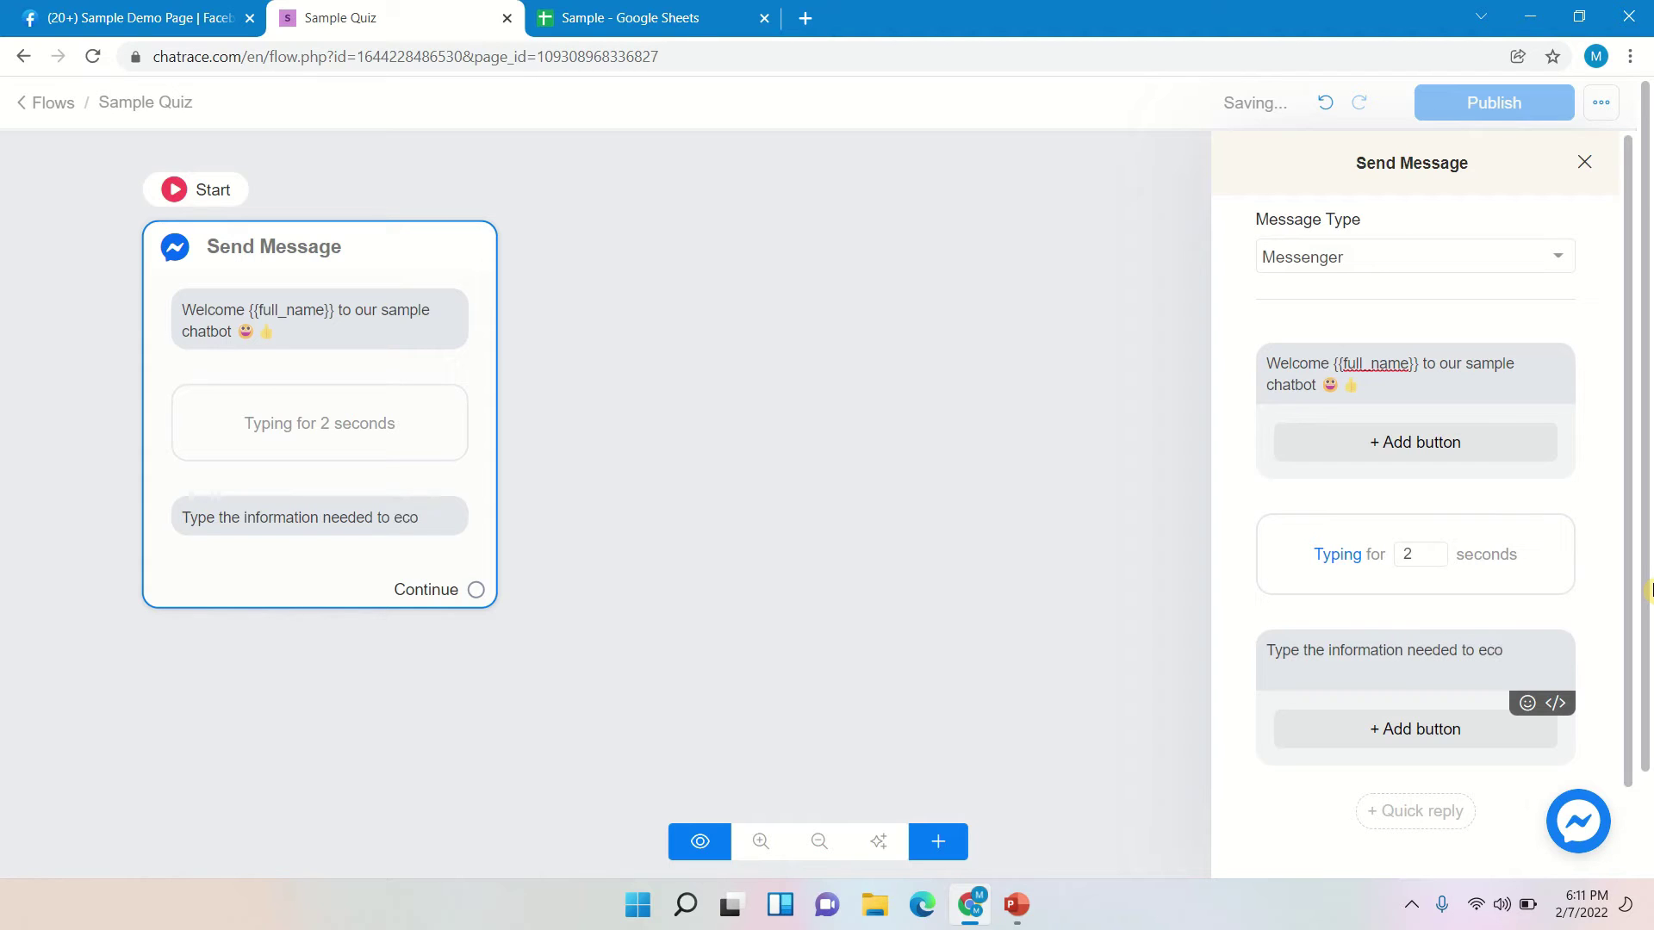
text(record your s)
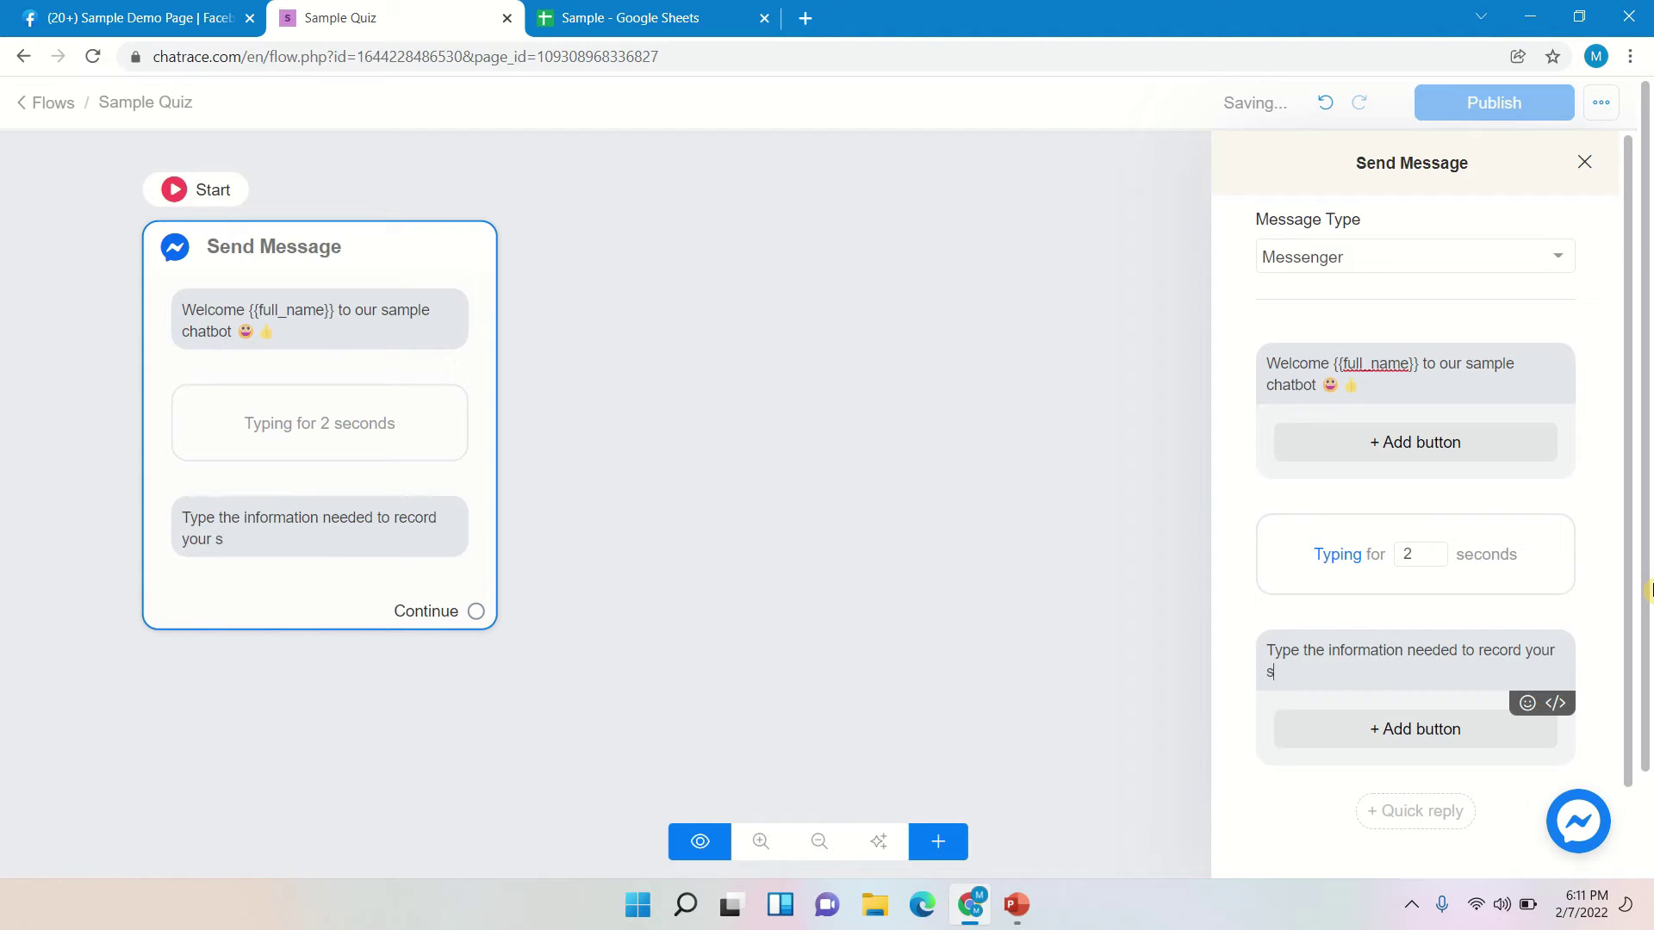
text(core)
- Add another 2-second typing pause after that message
scroll(1441, 670, down, 2)
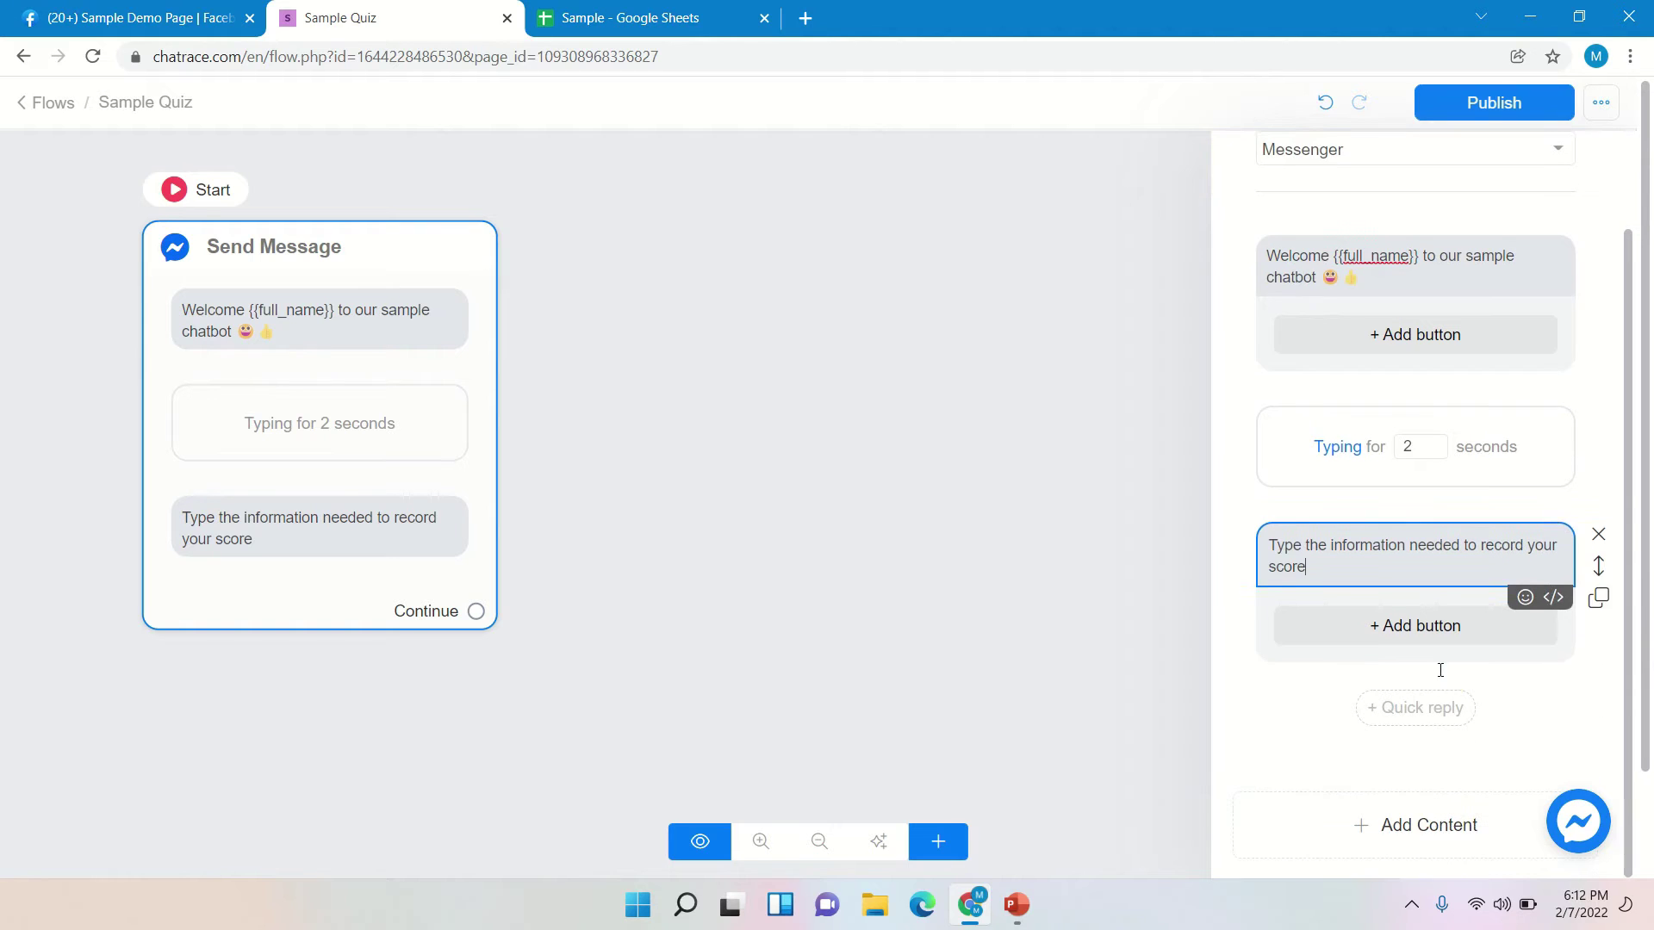
click(1488, 826)
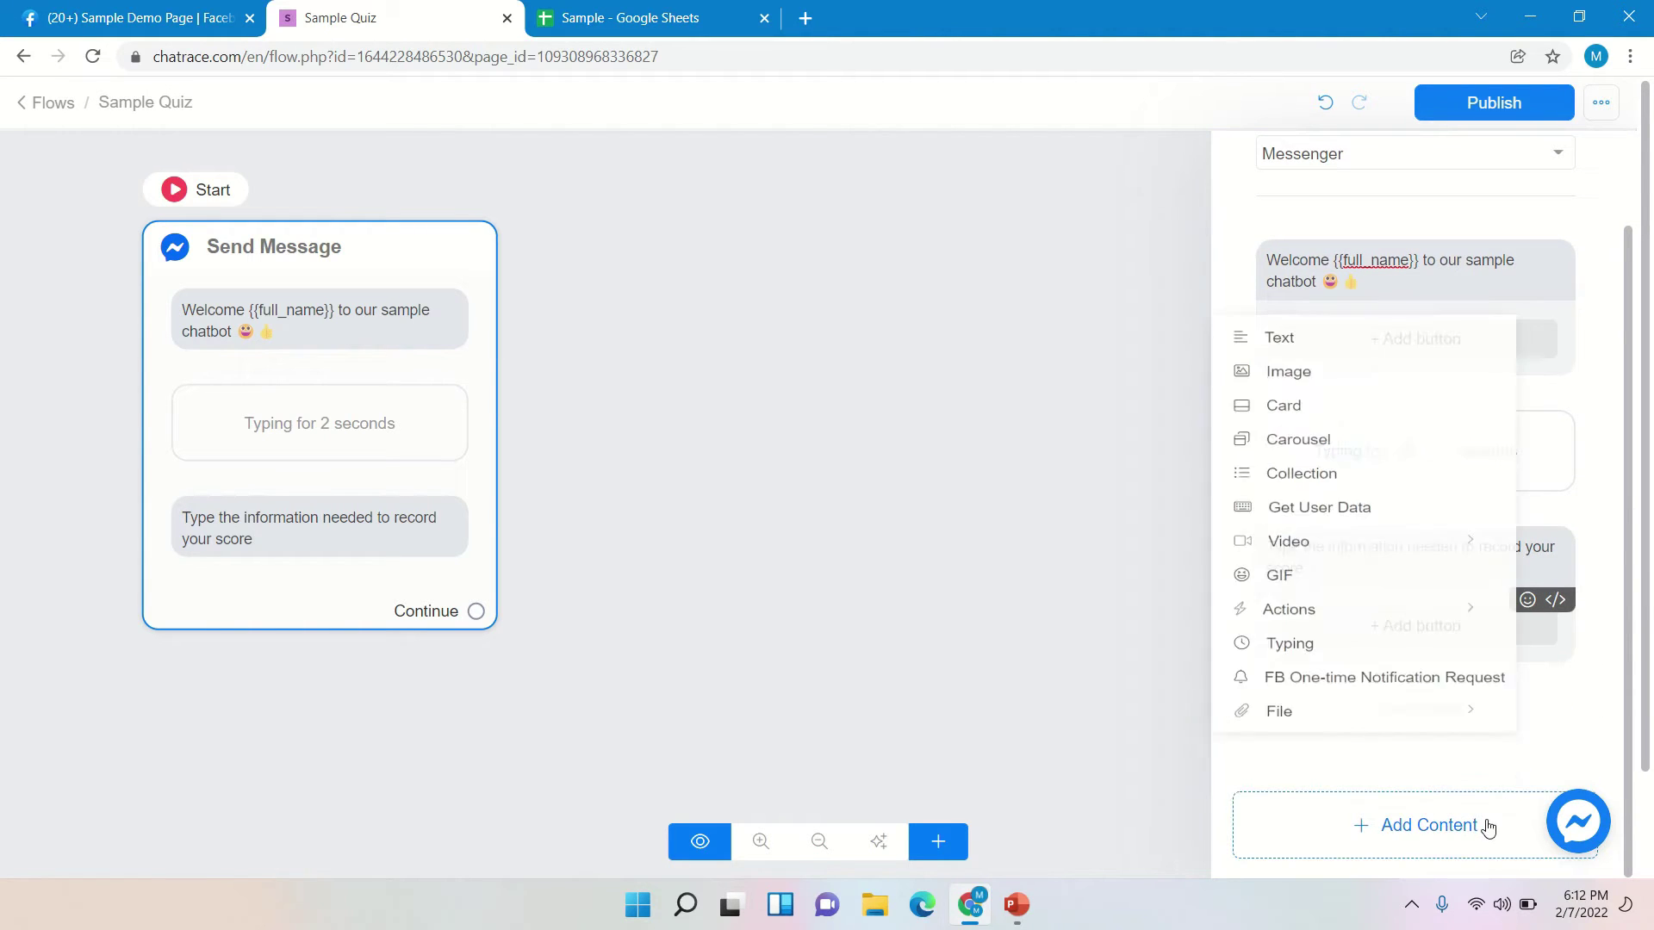
click(1310, 692)
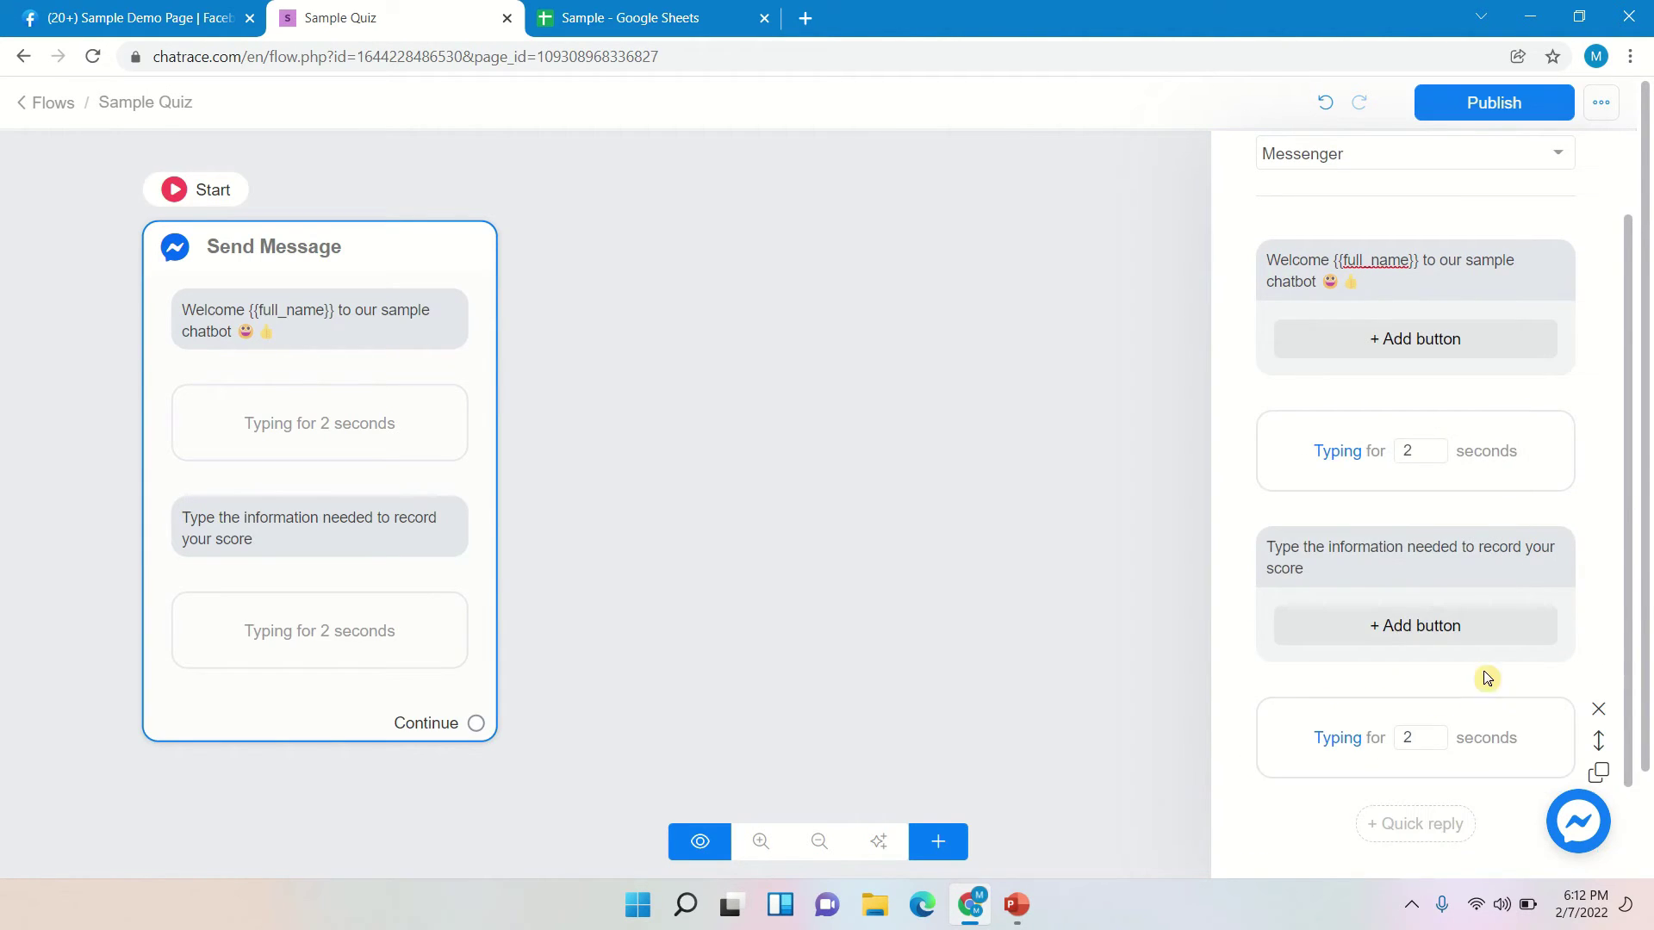
scroll(1533, 659, down, 2)
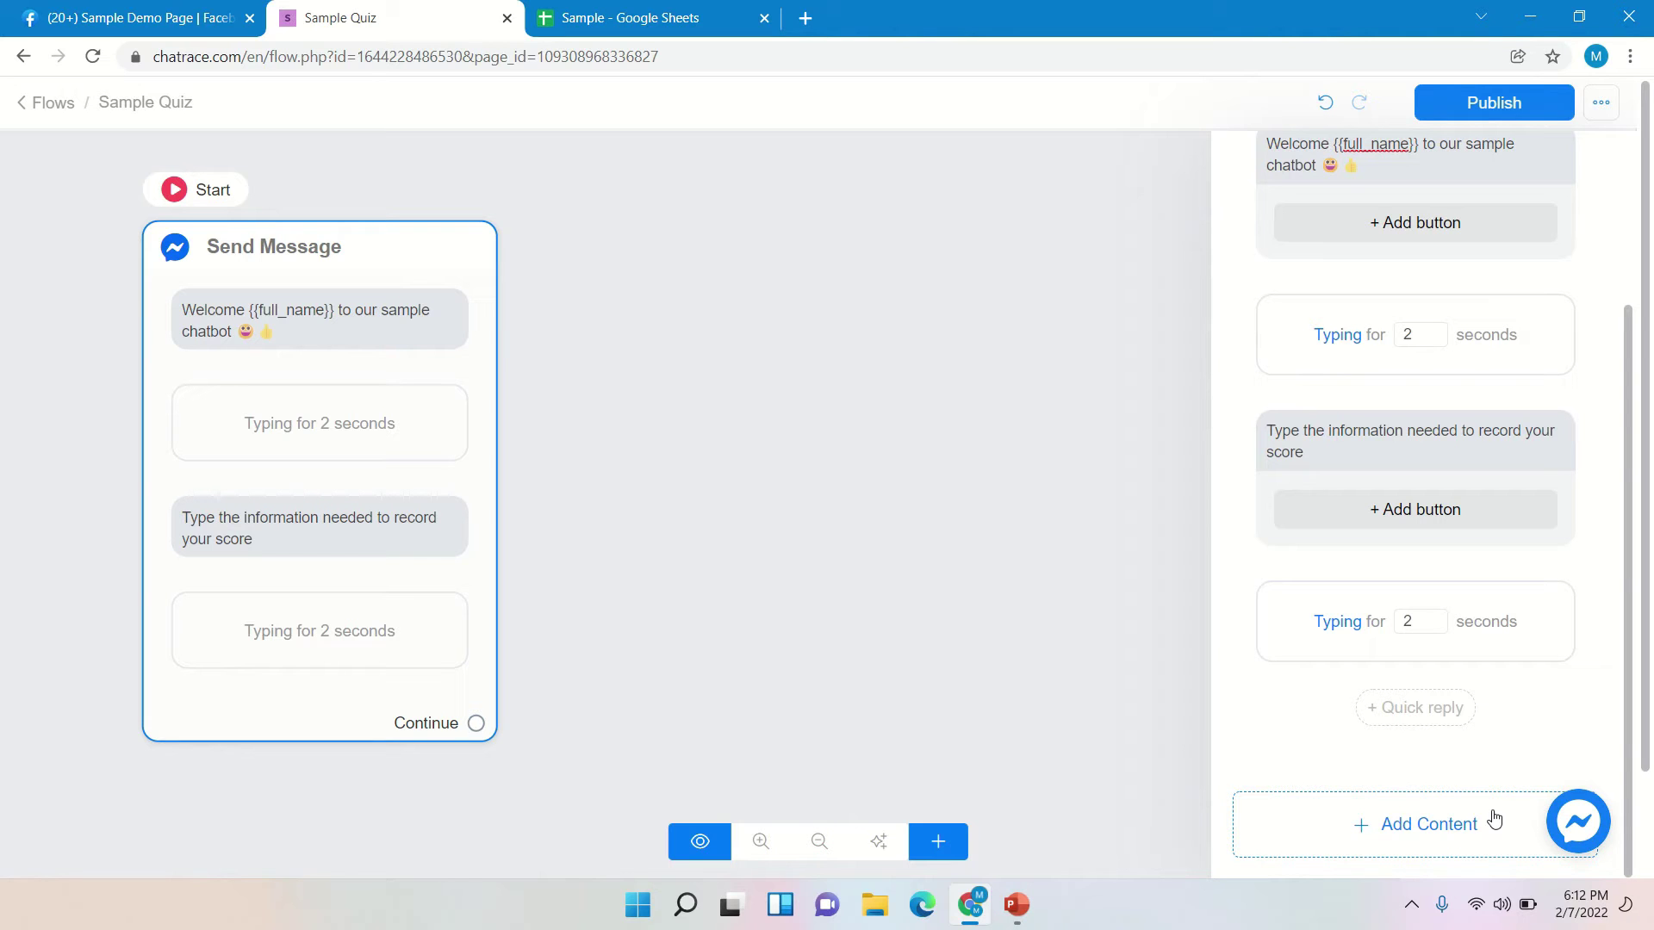
- Add a Get User Data question and check the Sample spreadsheet's column headers
click(1494, 819)
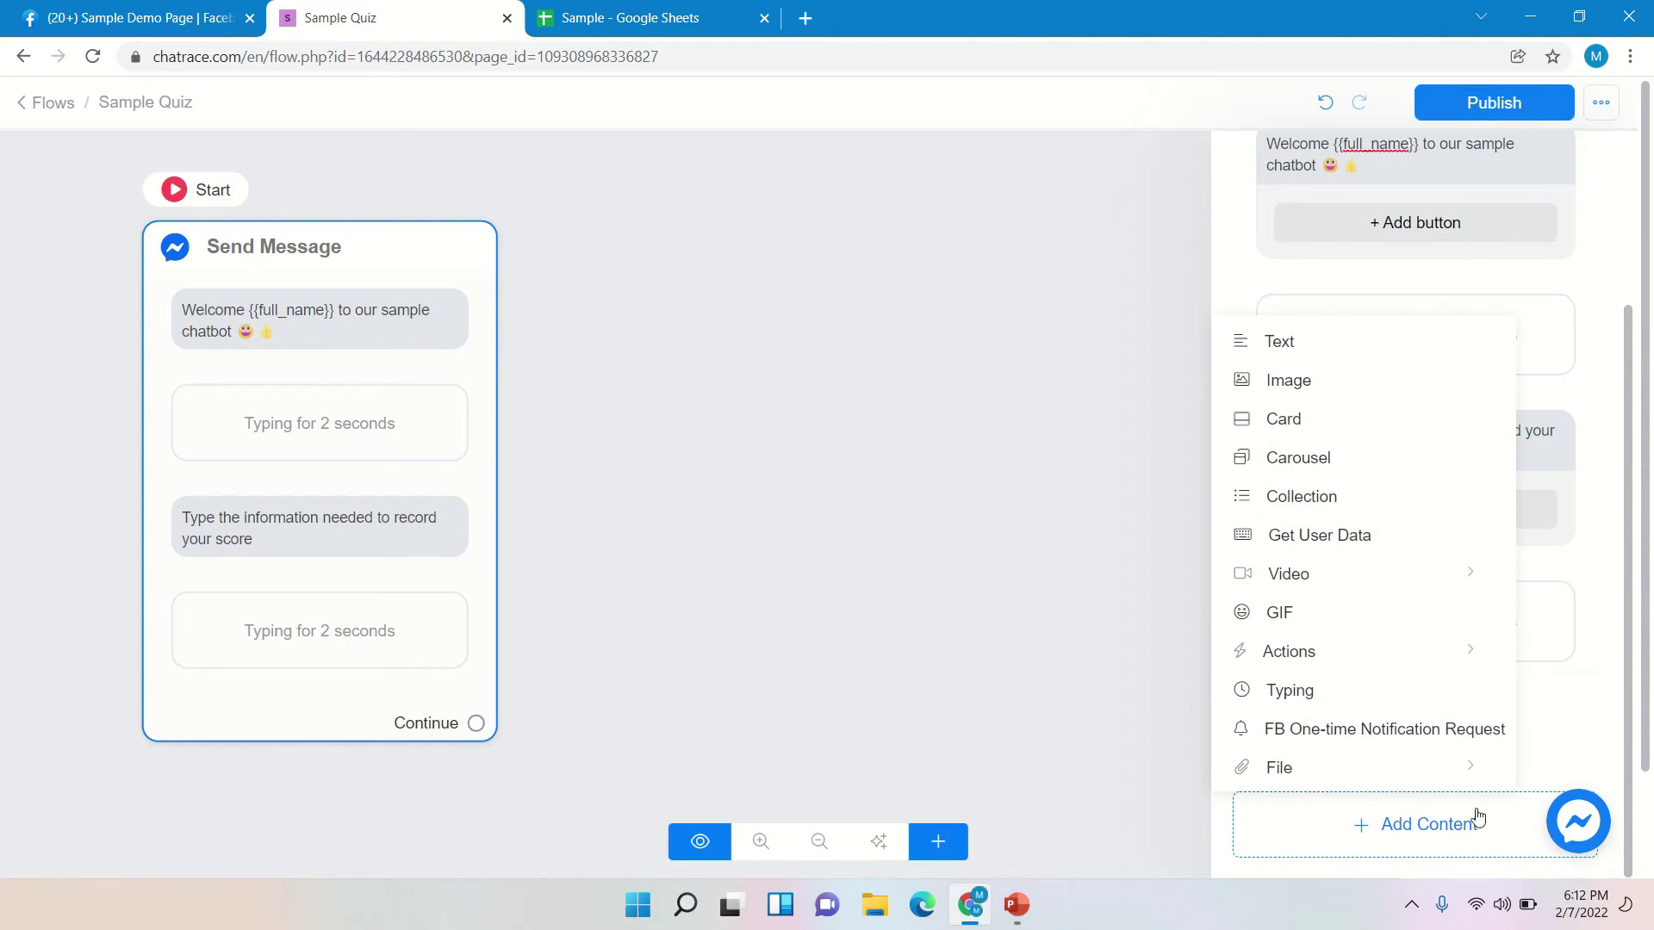
click(1354, 537)
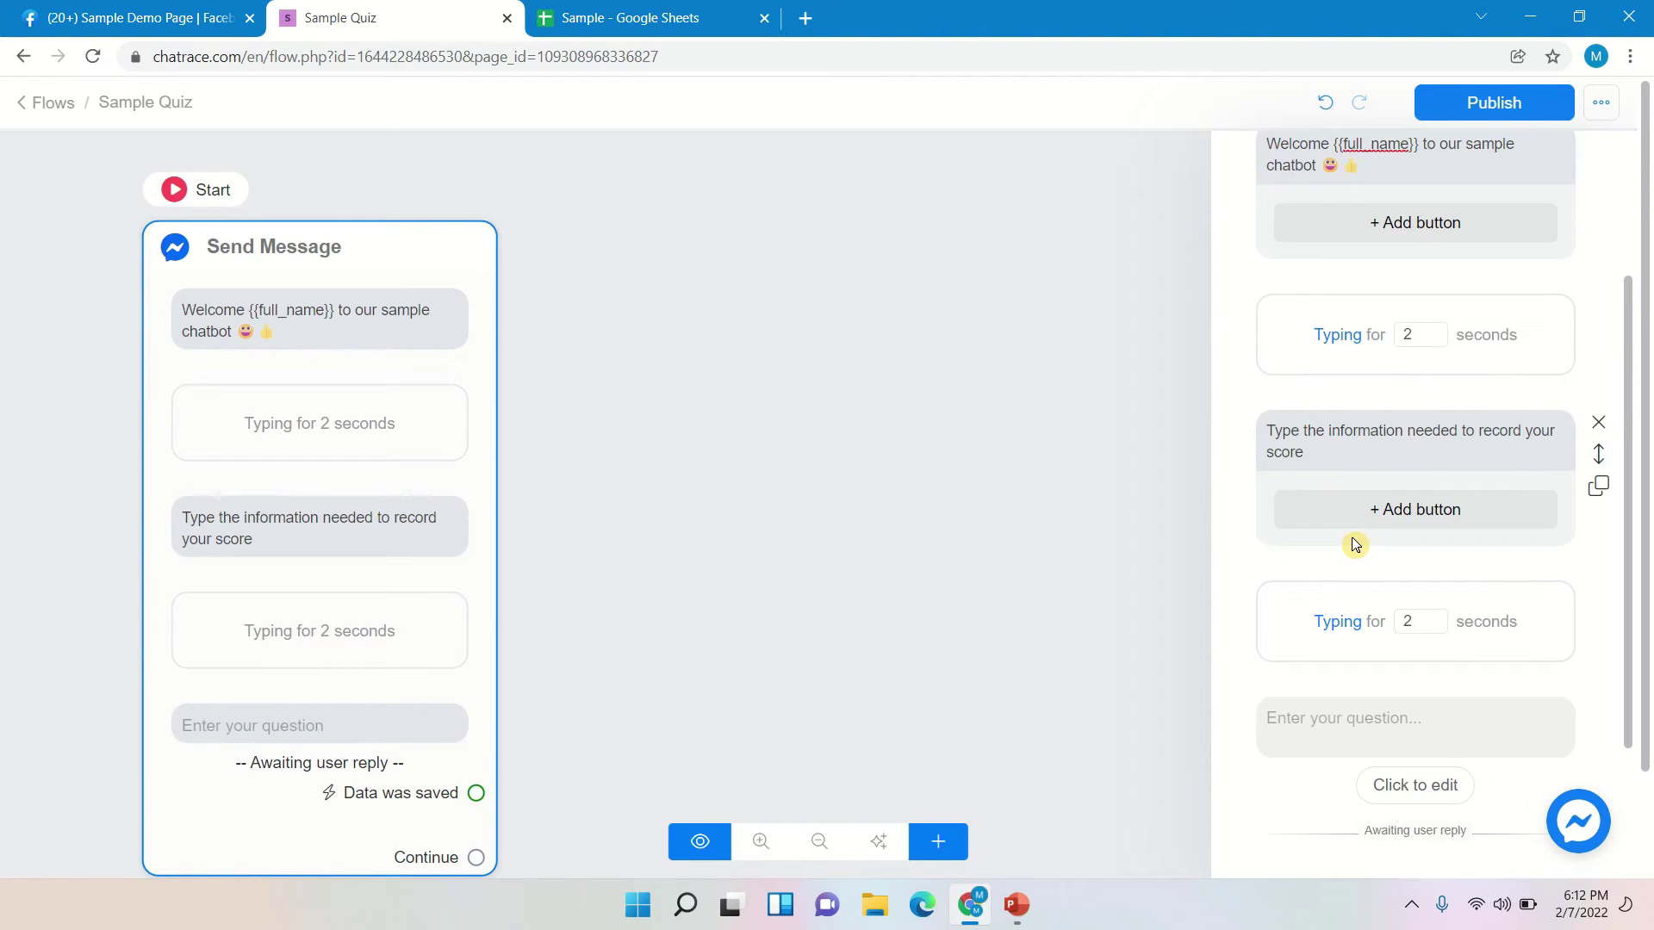
scroll(1466, 609, down, 1)
click(1456, 614)
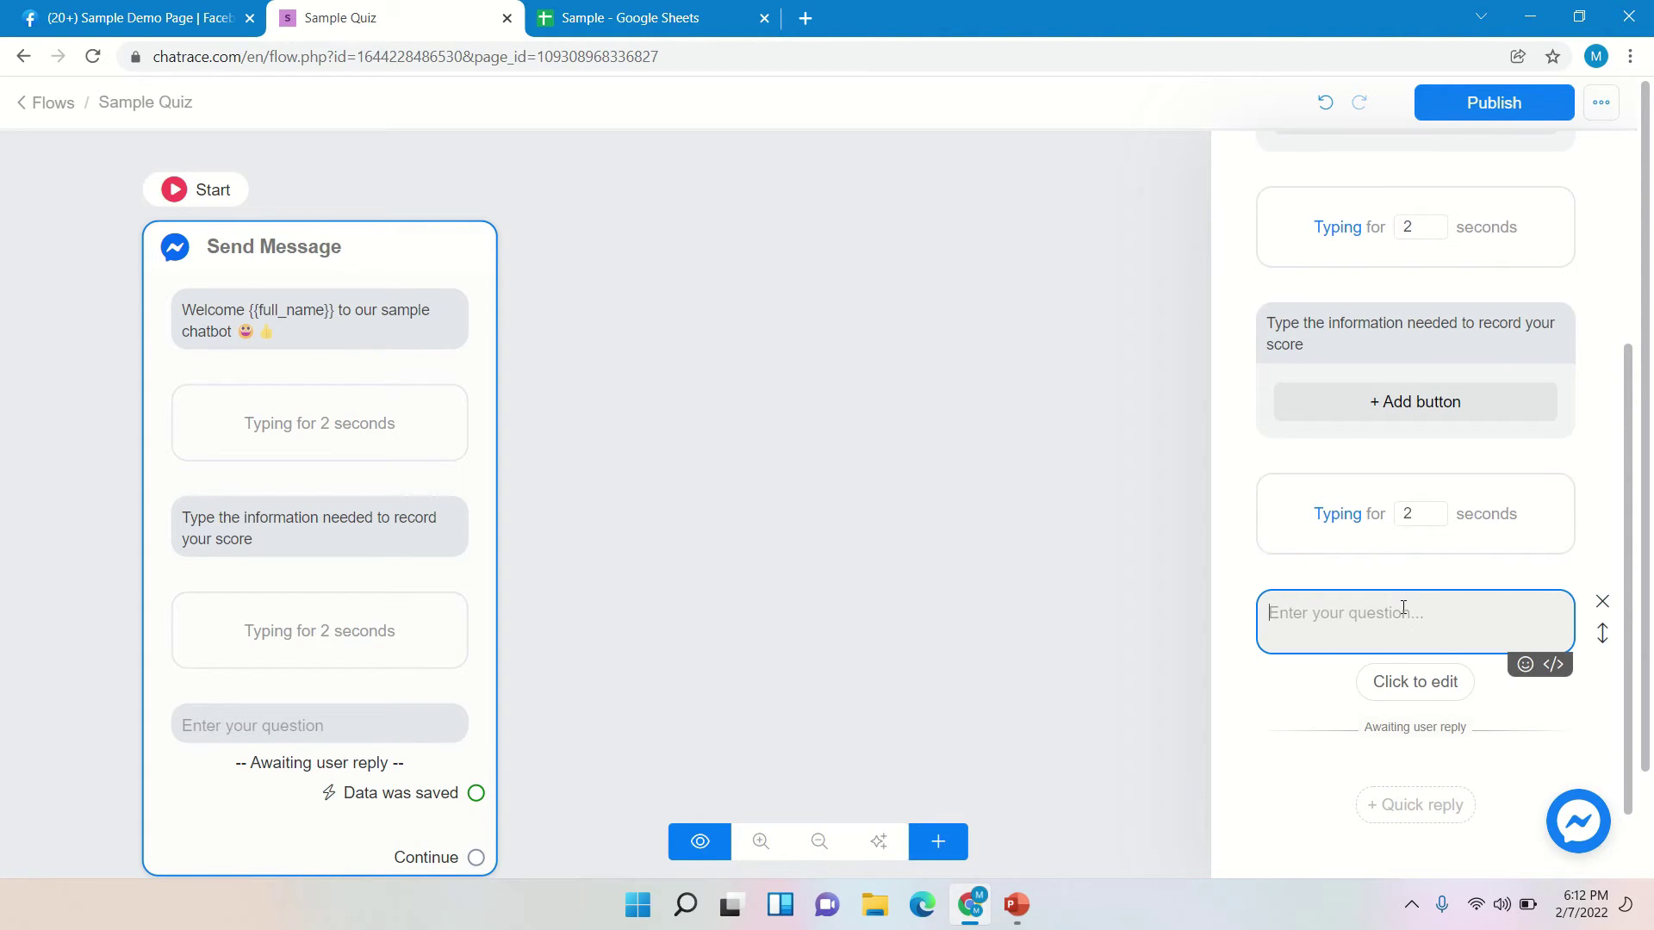
click(1126, 317)
click(659, 17)
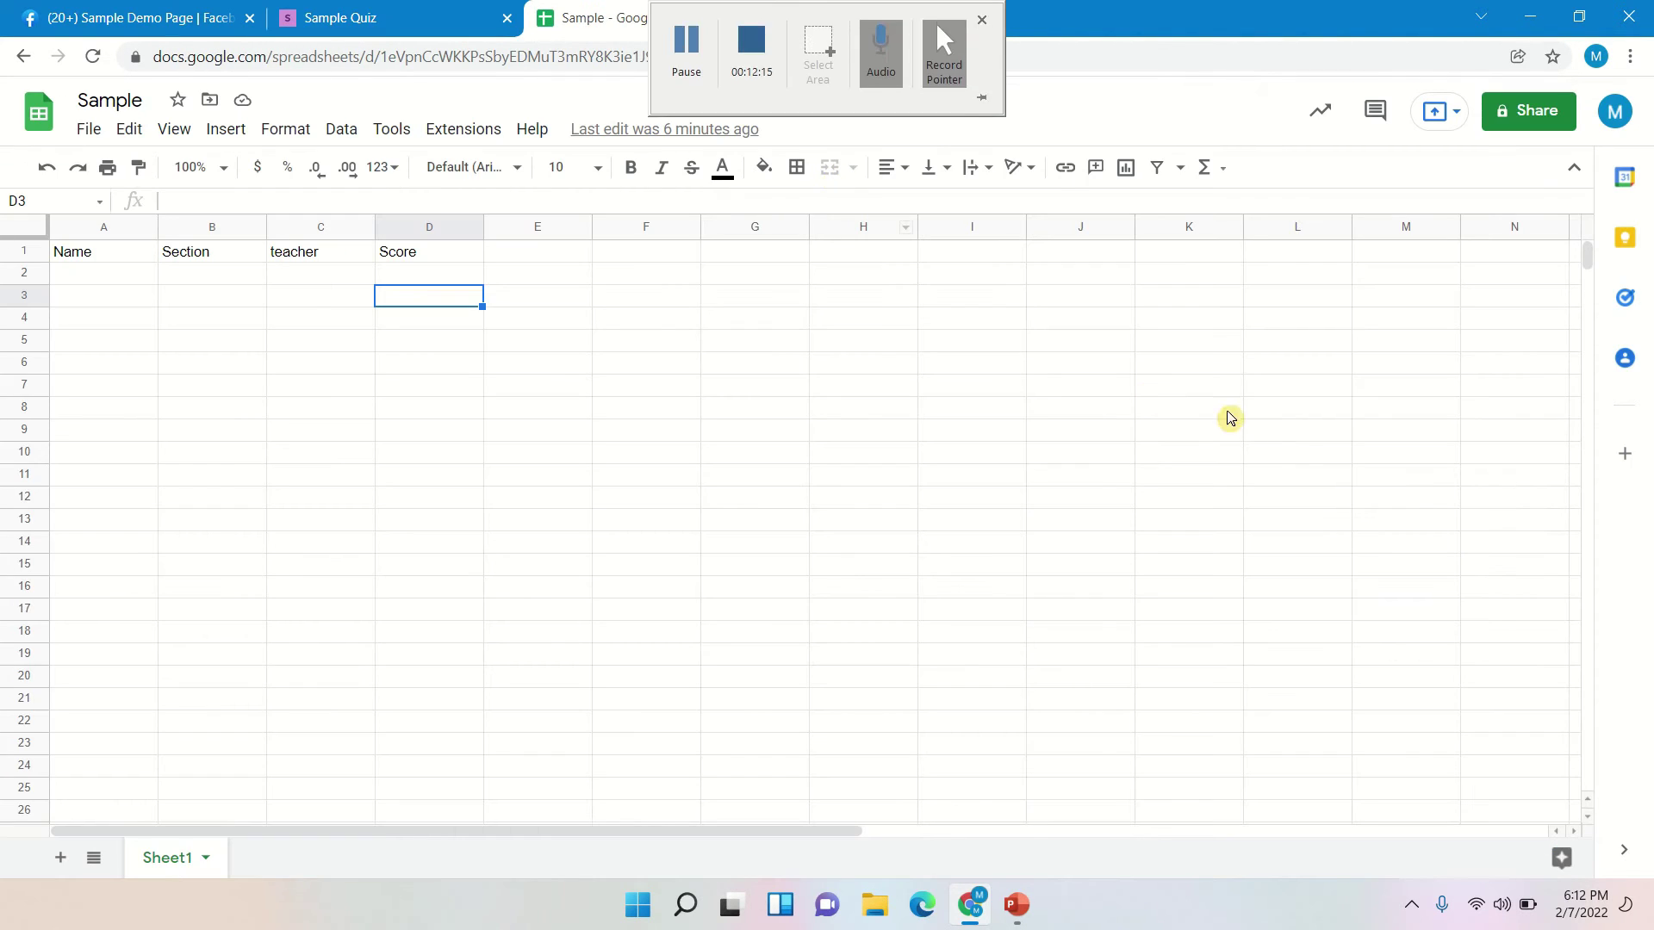
click(337, 18)
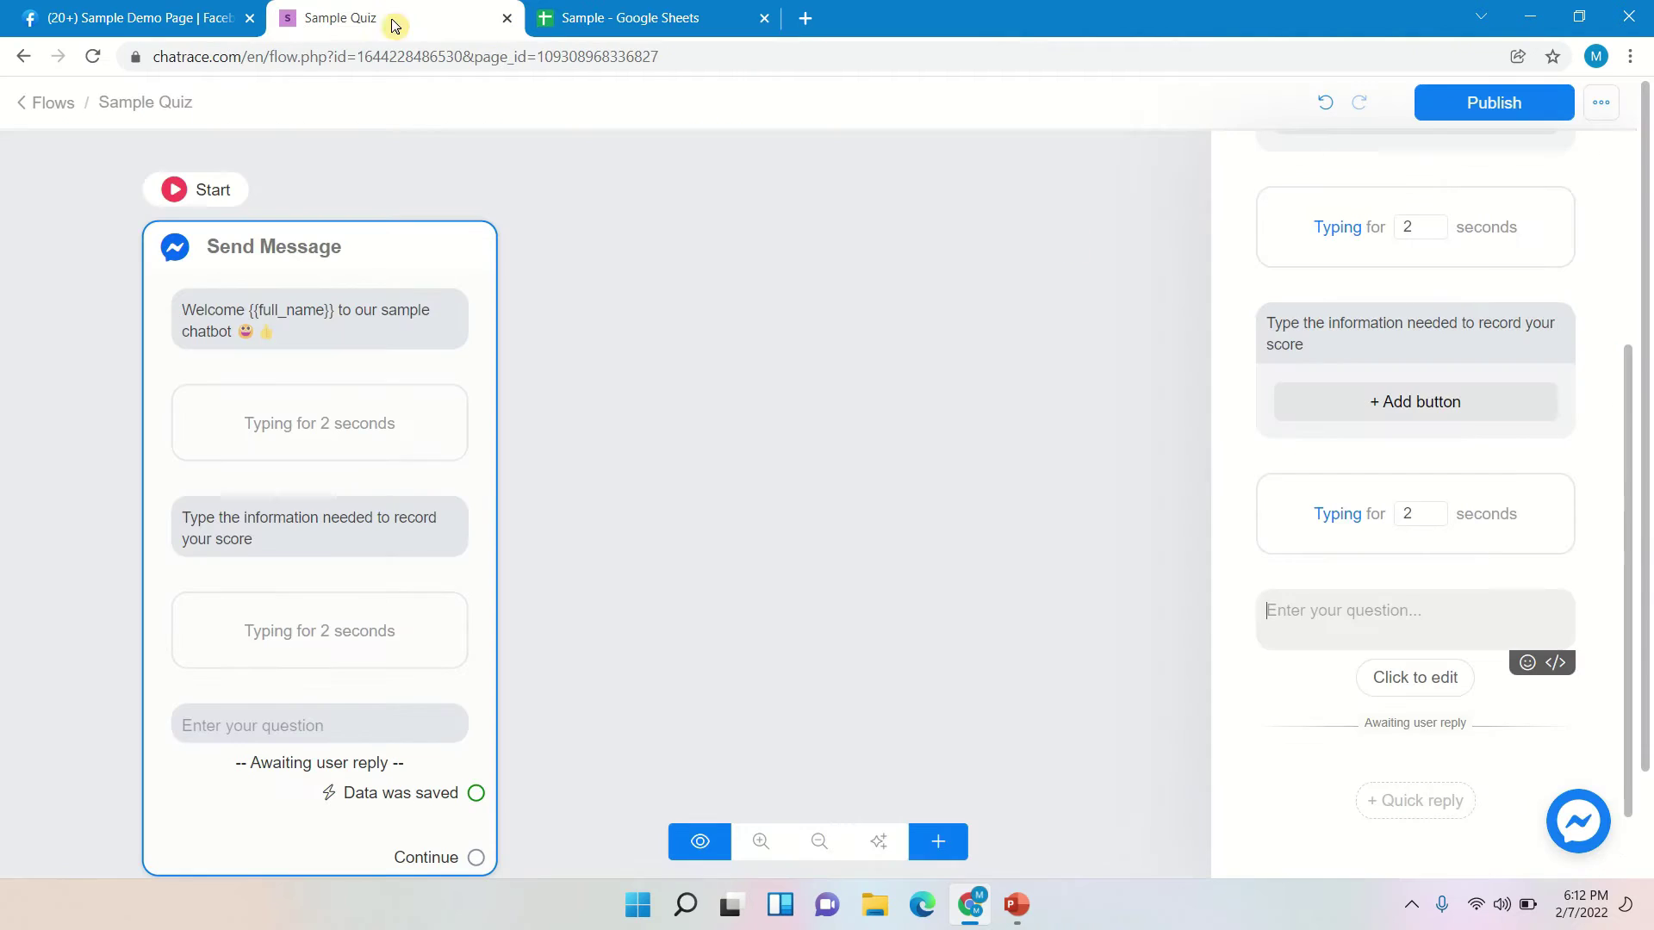
- Word the question 'Name' with an example name-format line below, then open its reply settings
click(1405, 614)
text(Name)
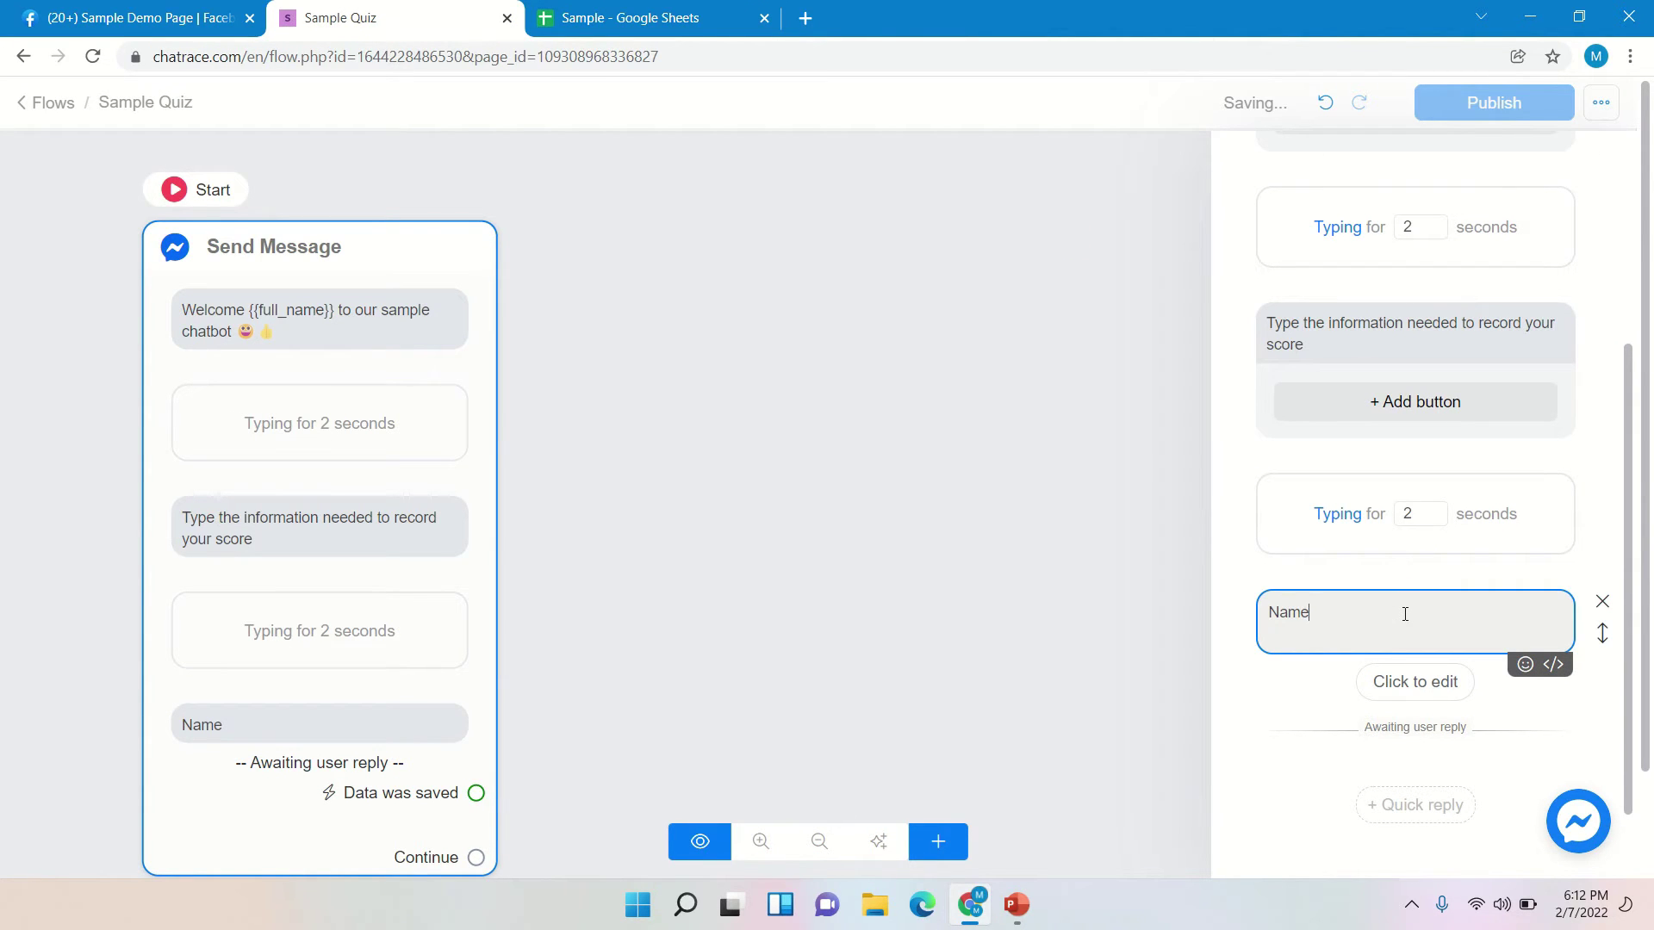
key(shift+Return)
text(example: Dela Cruz, Juan)
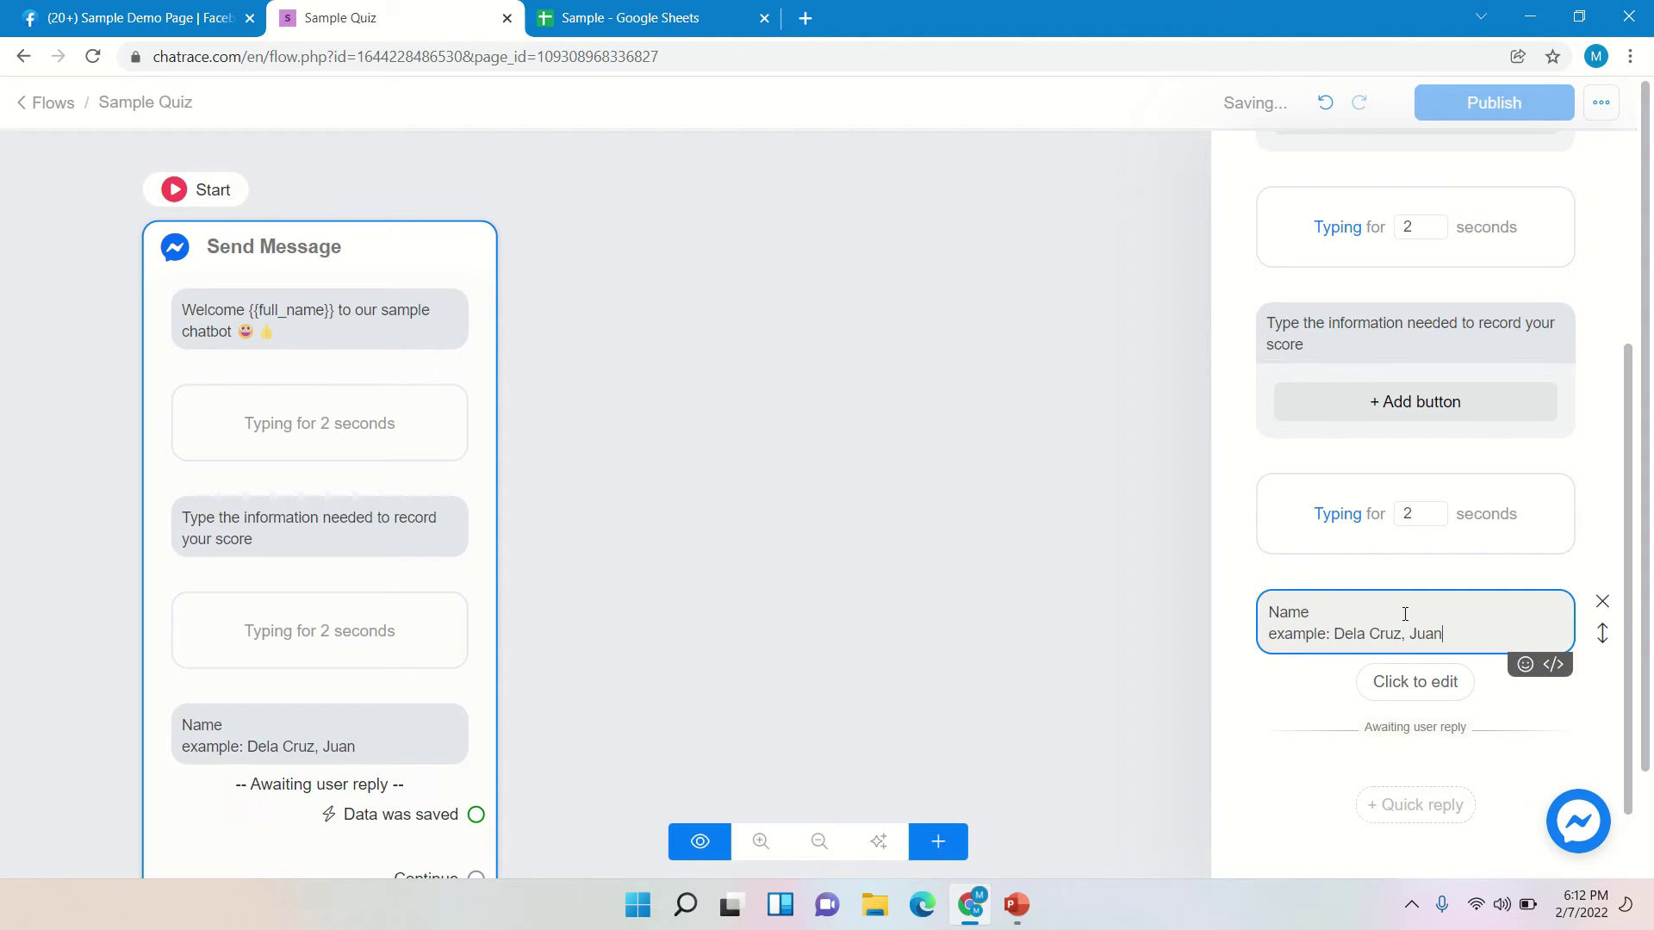
text( ,C.)
click(1444, 702)
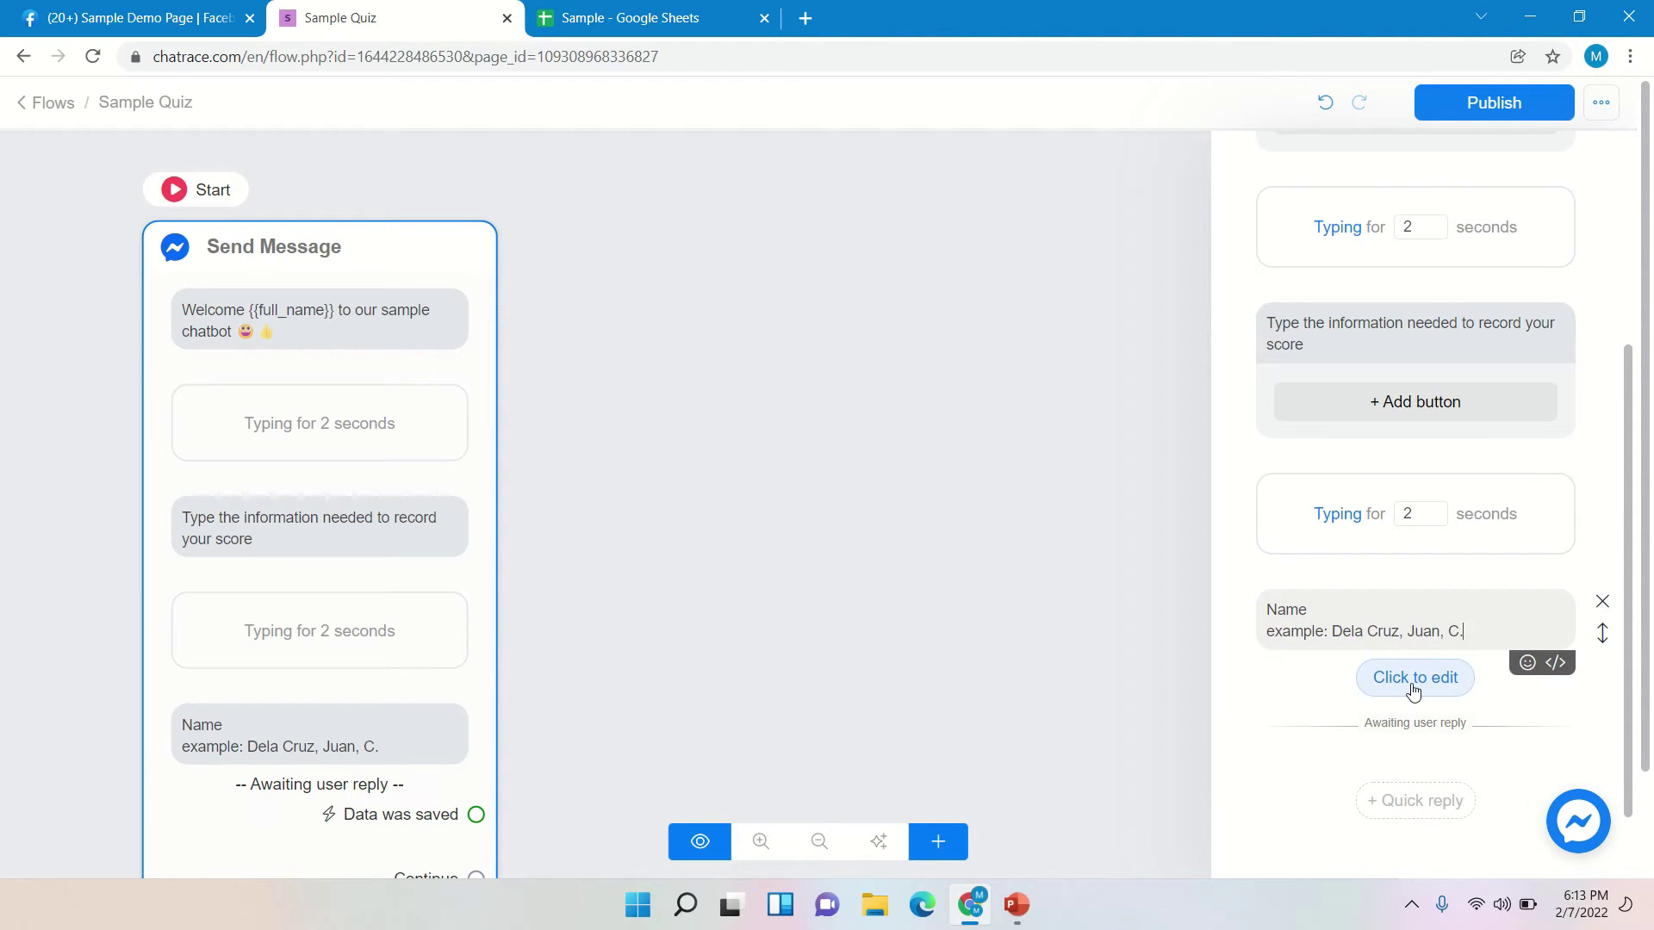
click(1412, 681)
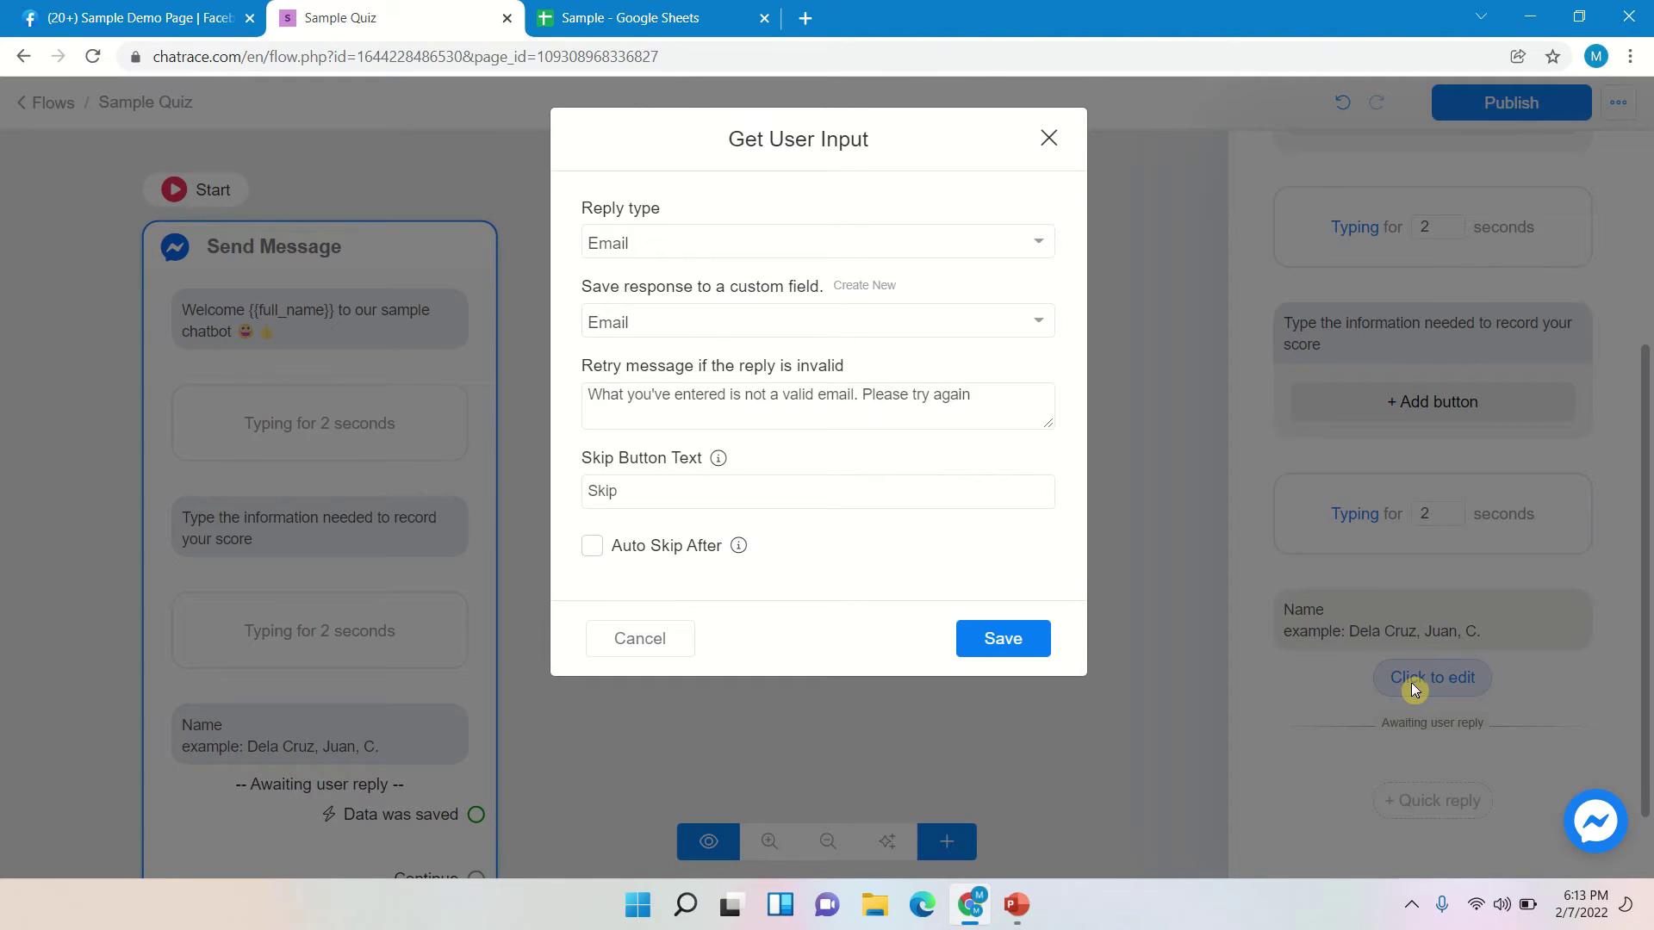
- Set the Name question's reply type to Text, storing replies in a new custom field 'Name'
click(975, 242)
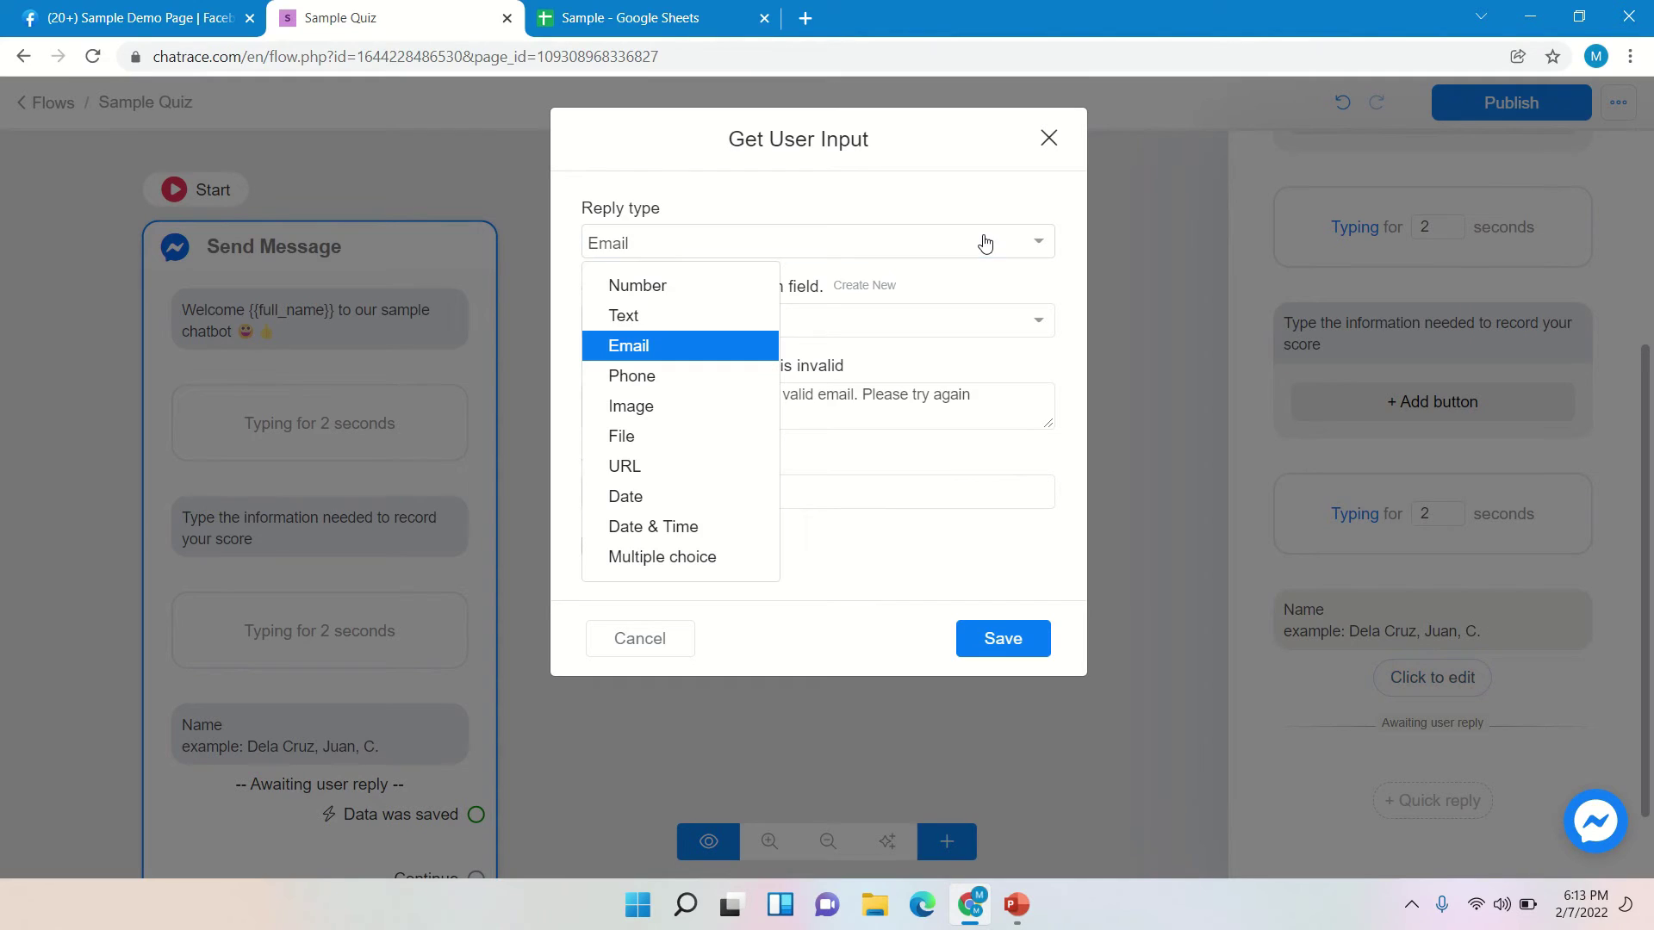
click(663, 317)
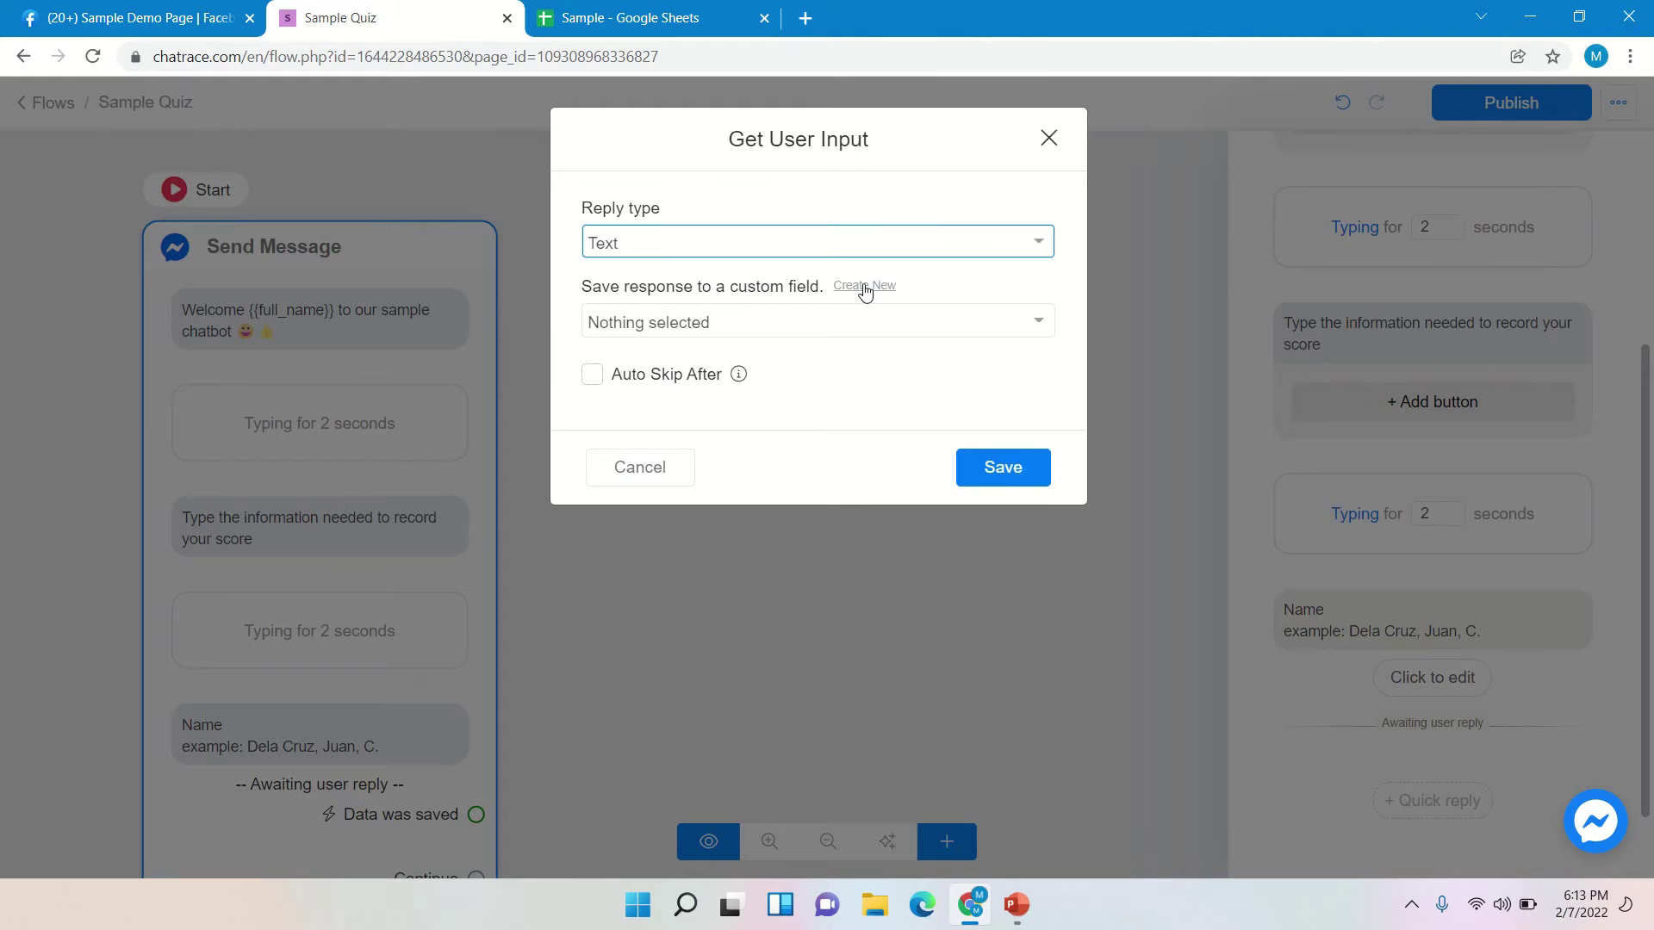
click(865, 289)
click(754, 278)
text(Name)
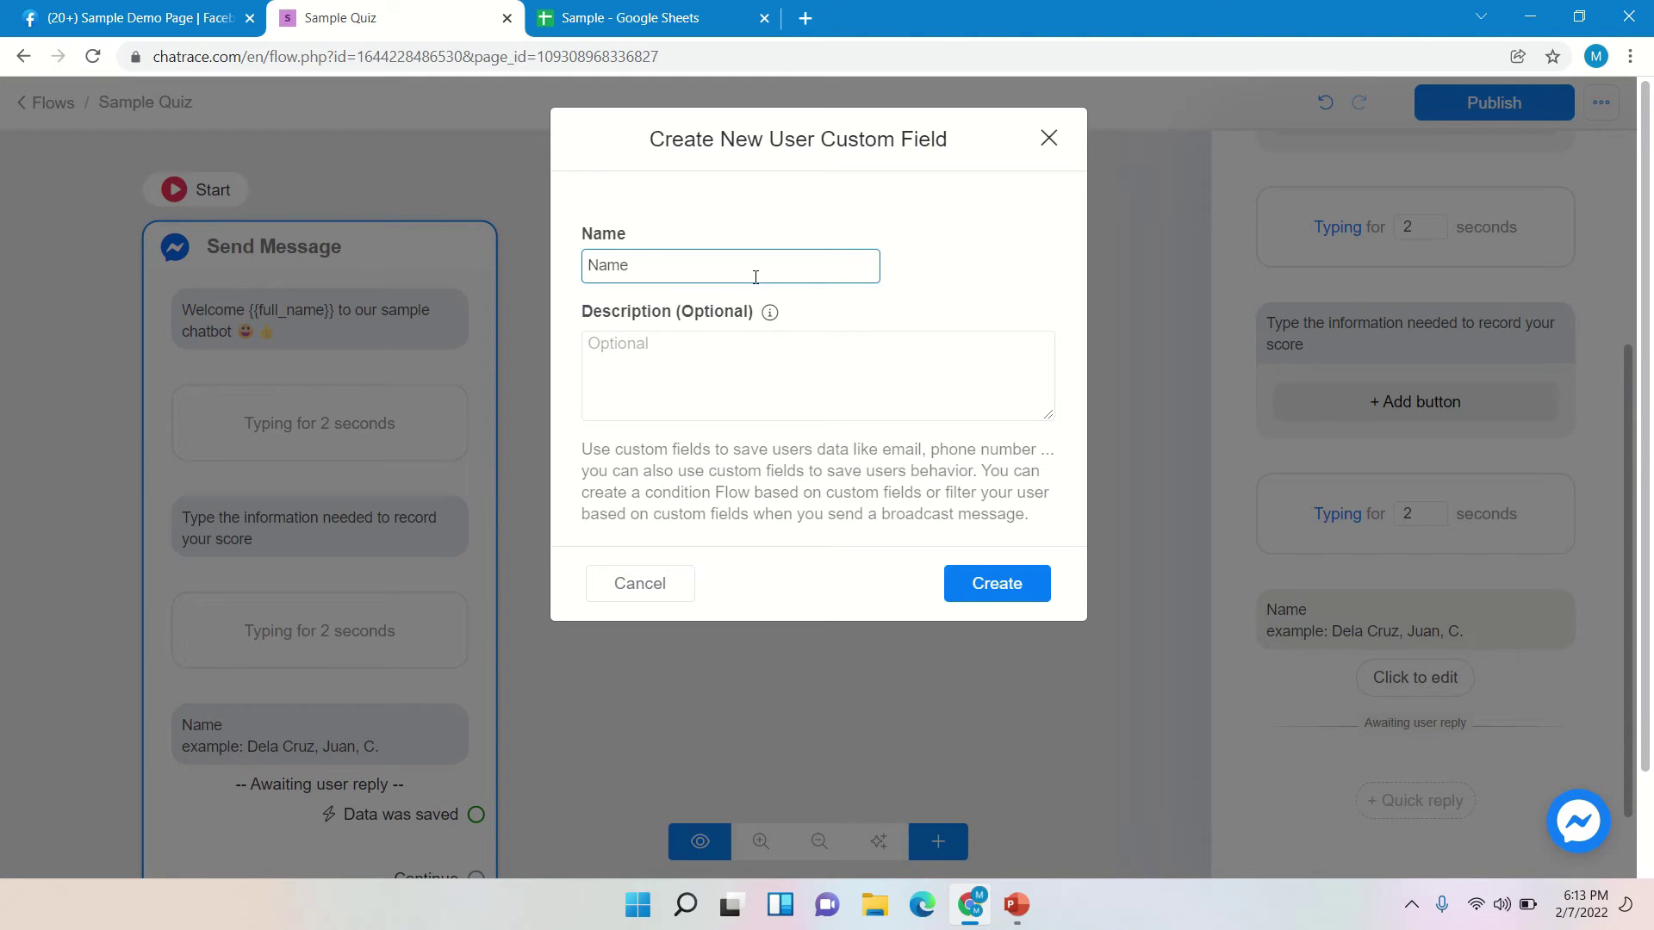
click(981, 596)
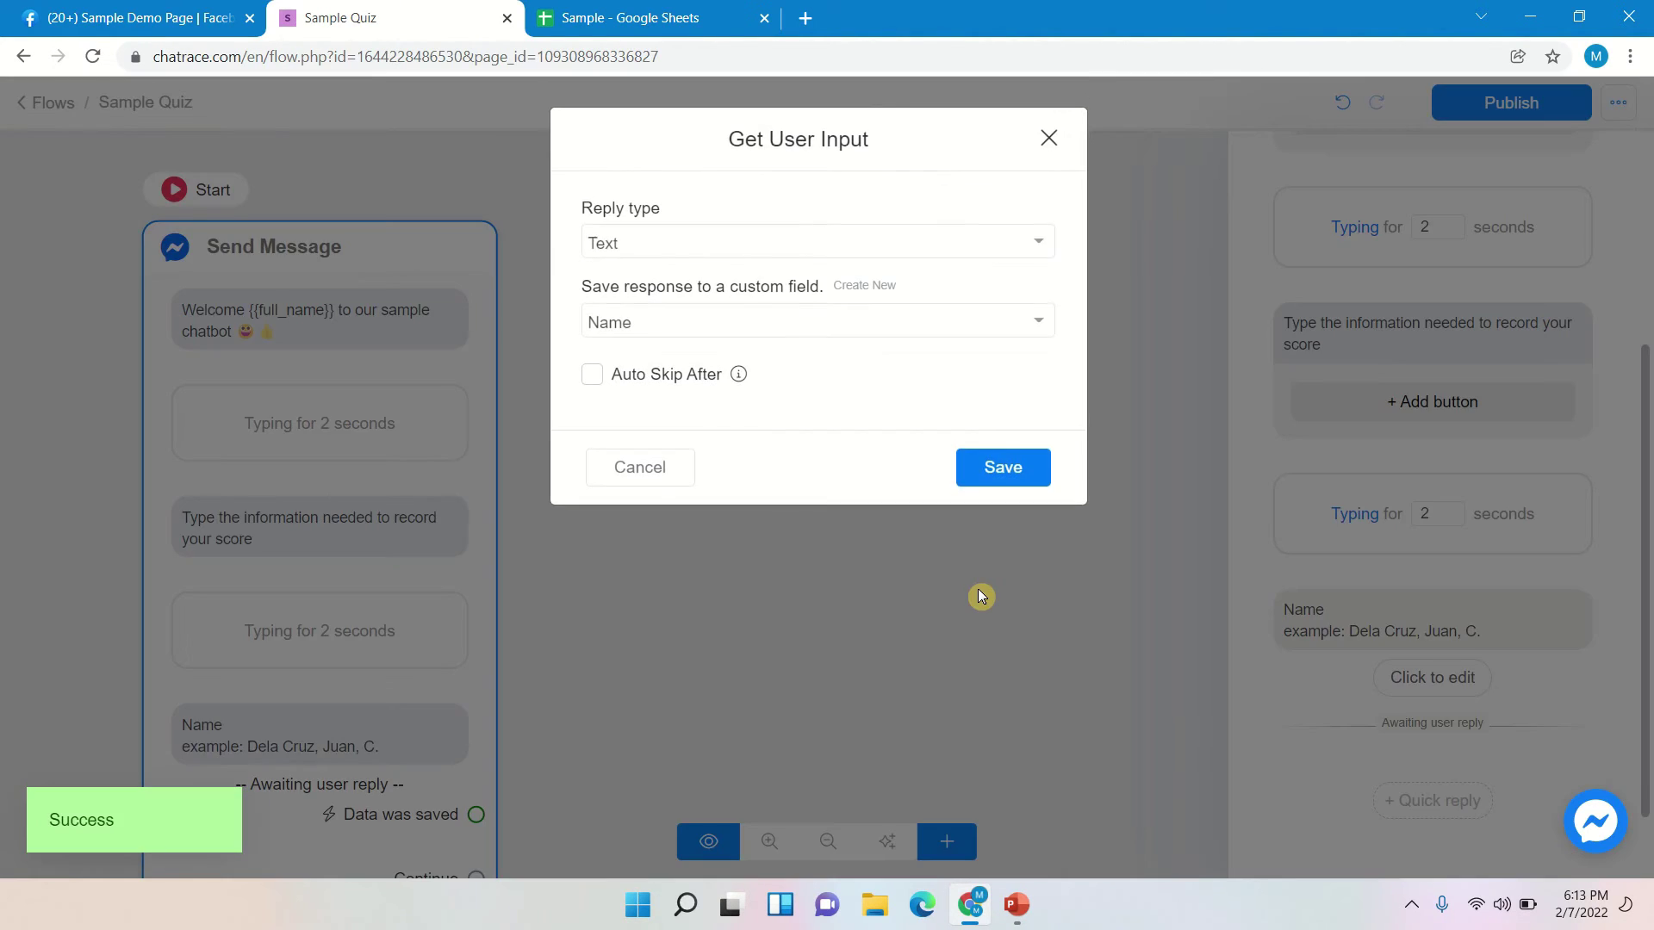
click(991, 472)
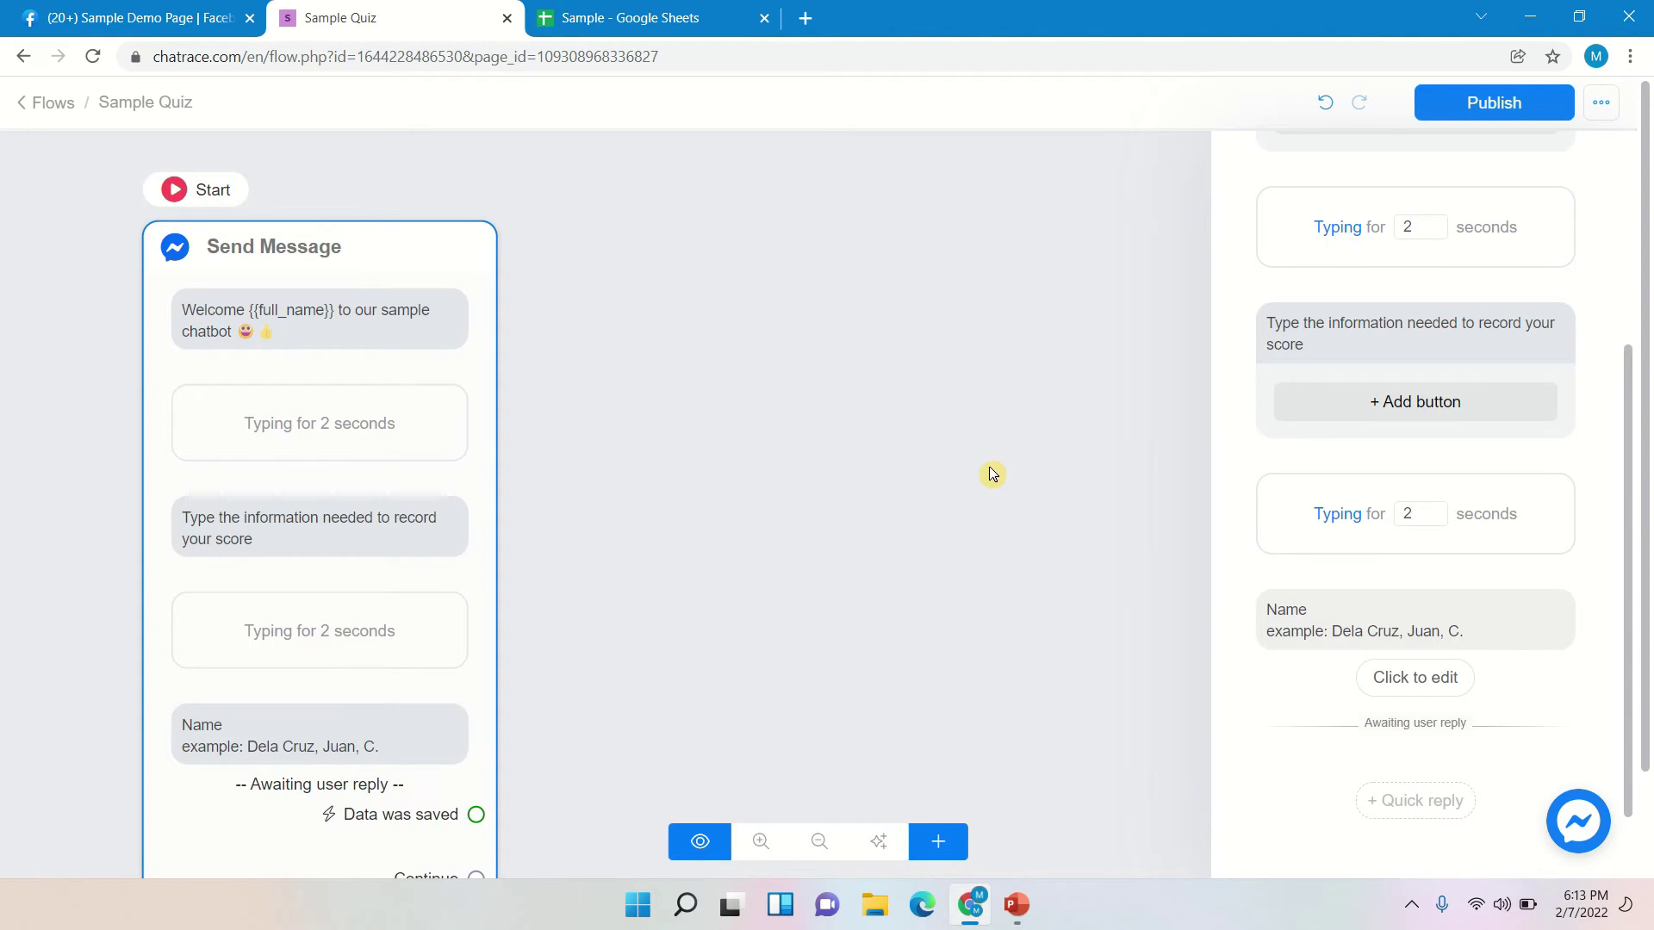
scroll(1379, 495, down, 1)
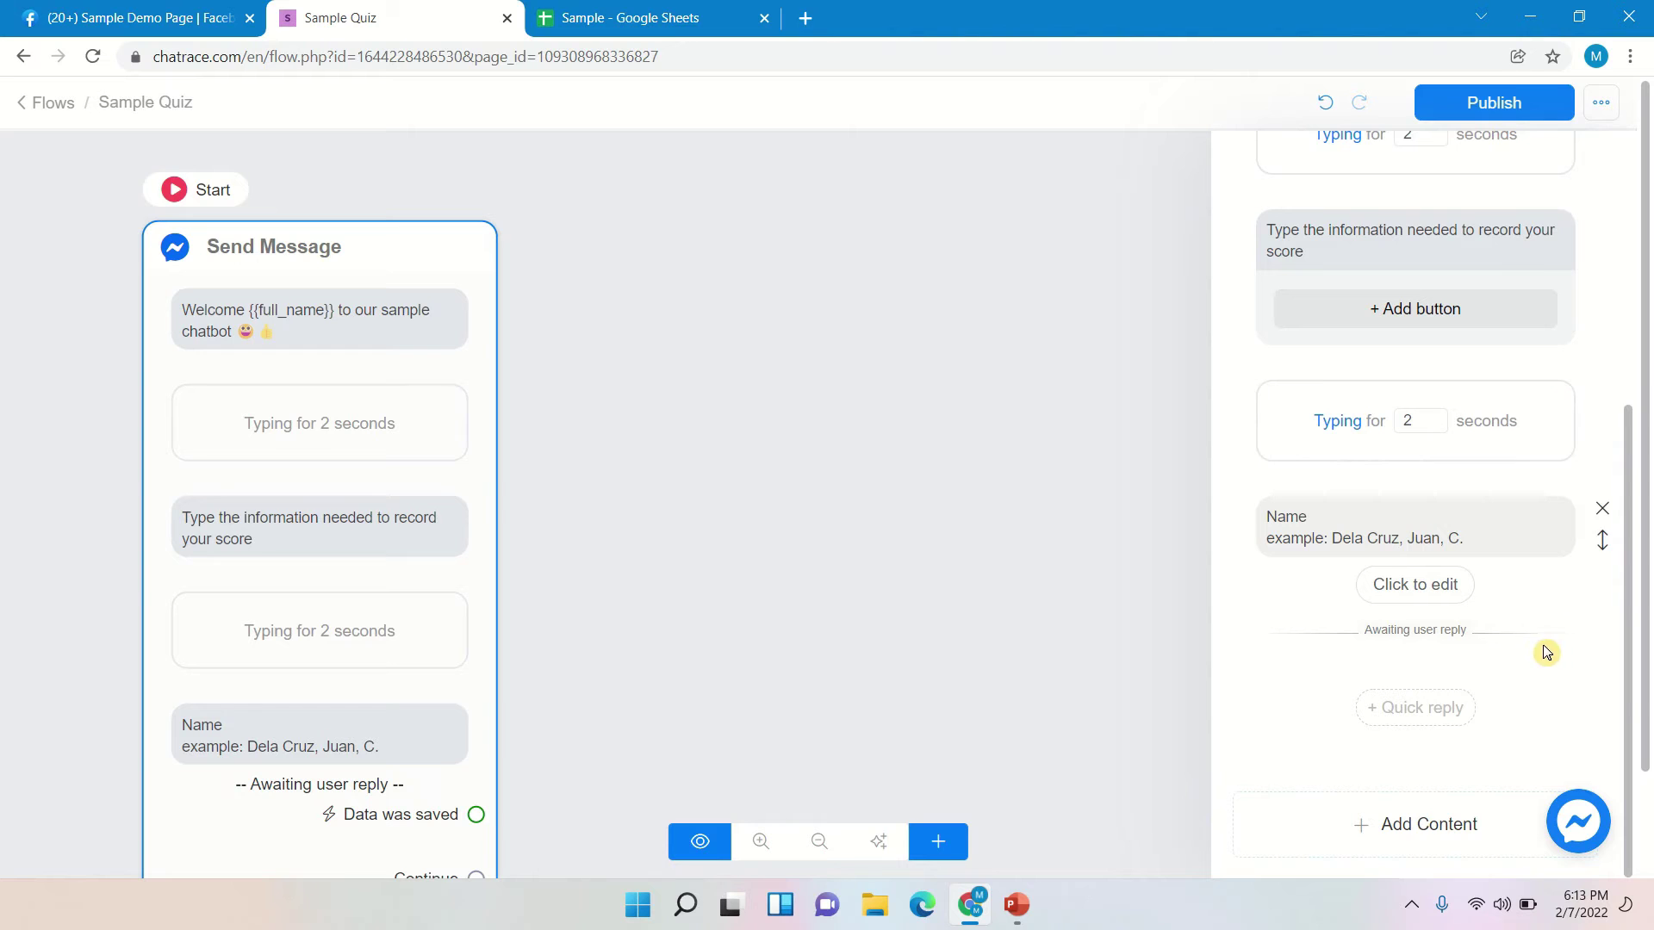
- Add a Get User Data question reading 'Section' and open its reply settings
click(1428, 829)
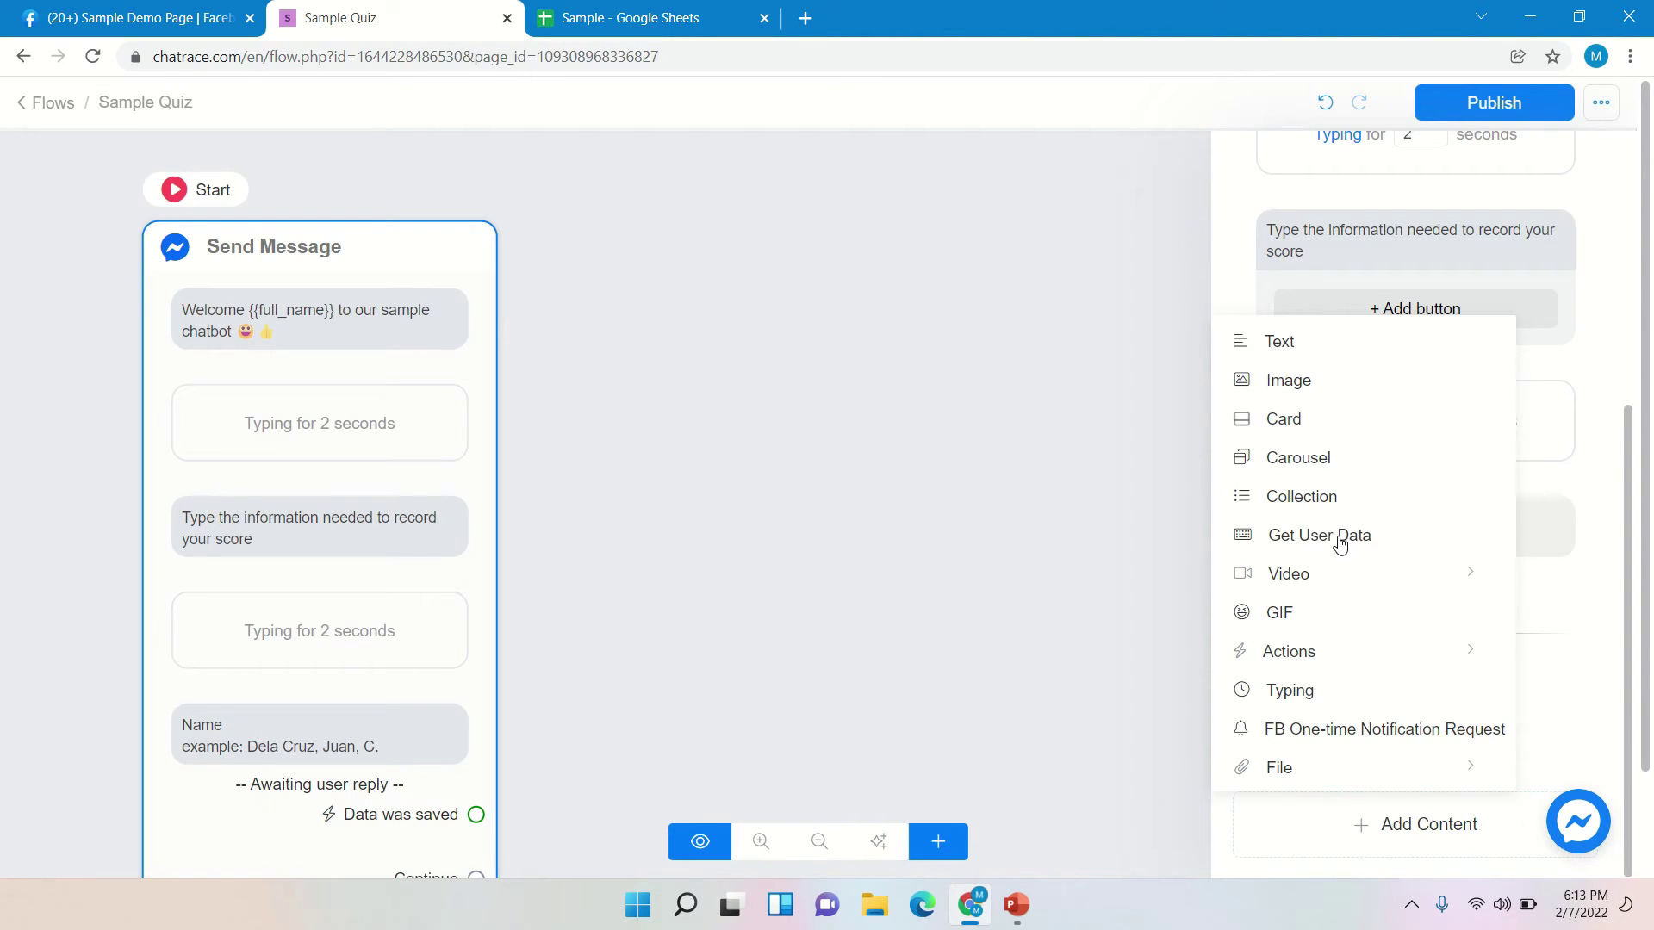
click(1339, 543)
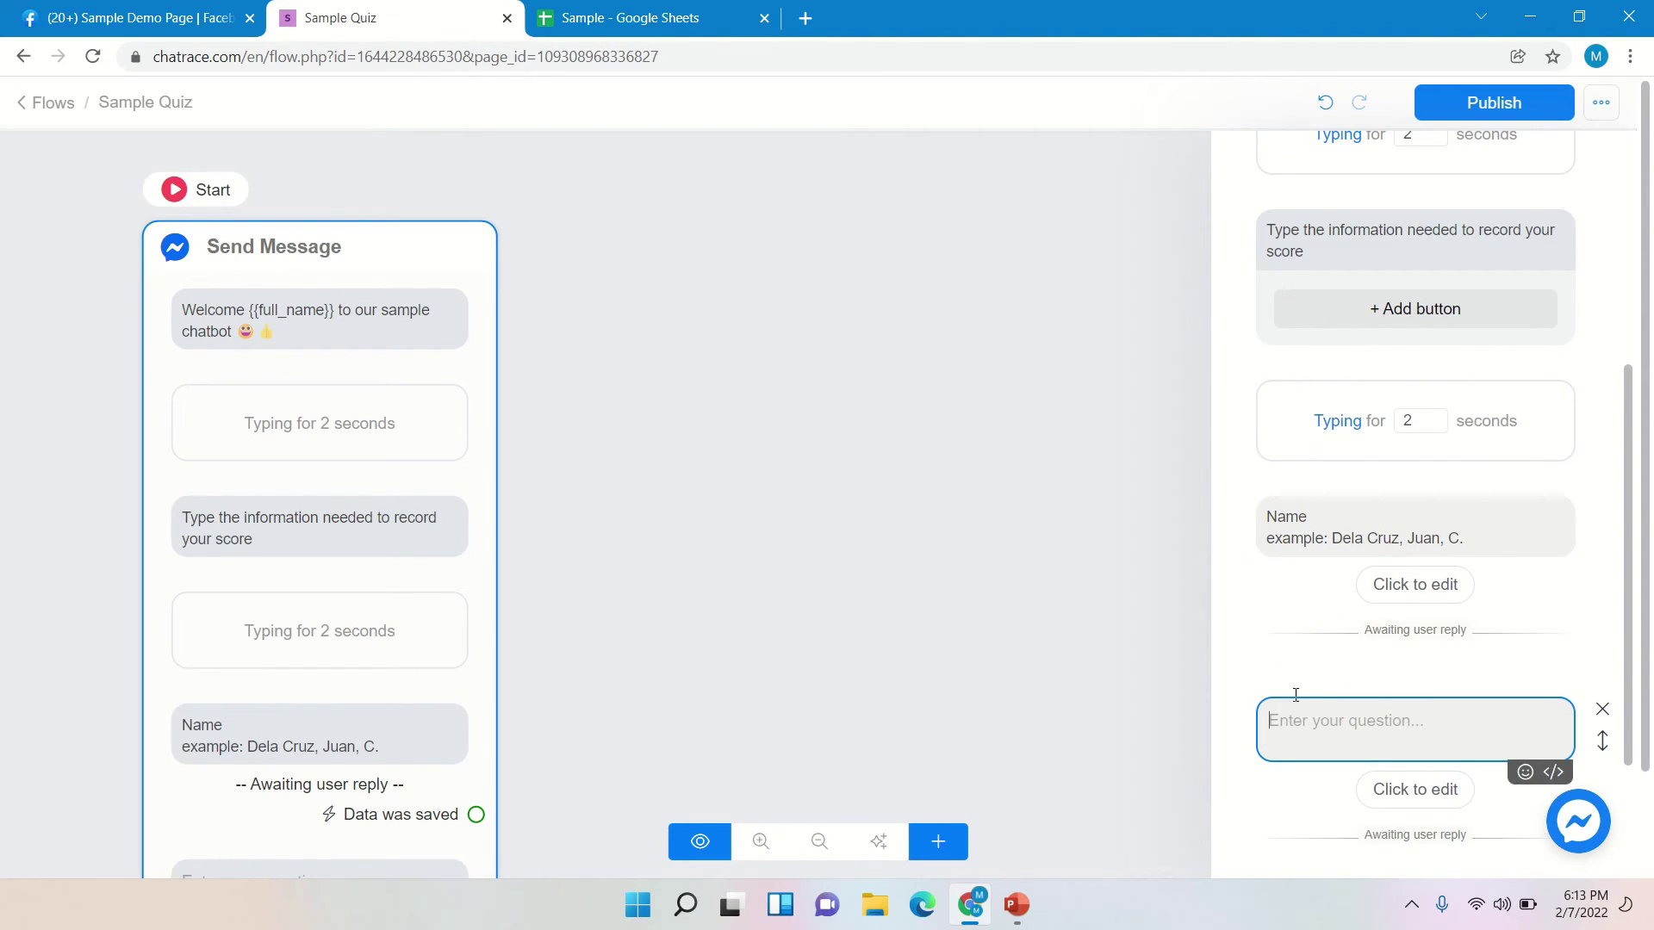
click(586, 17)
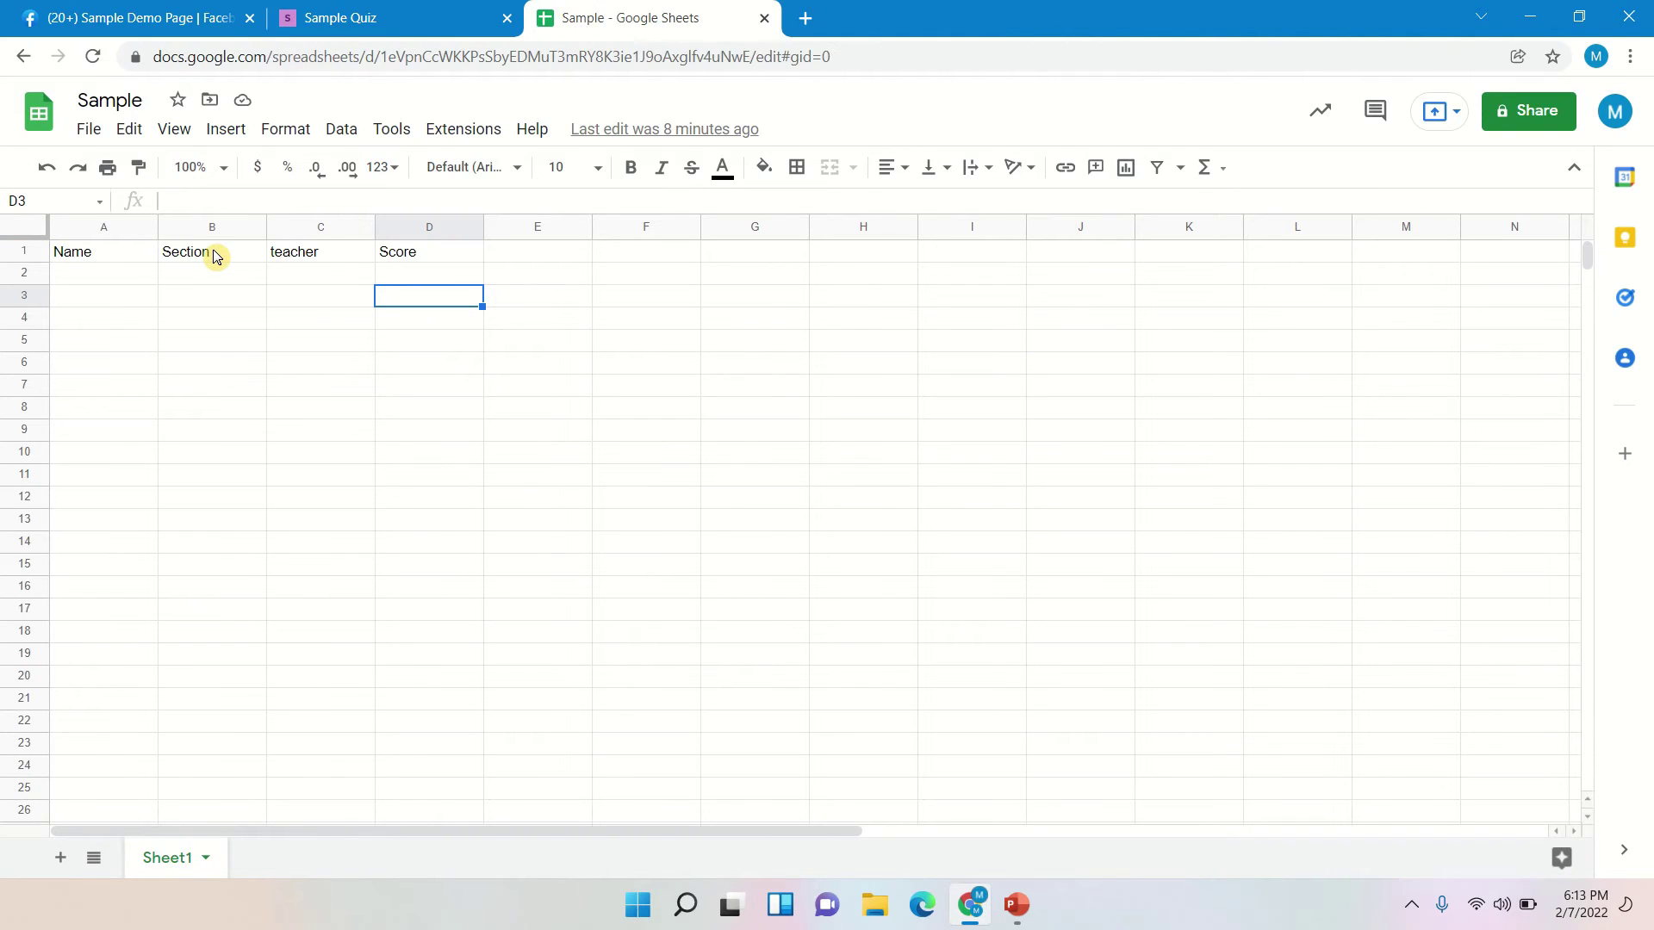
click(388, 19)
click(1329, 710)
text(Section)
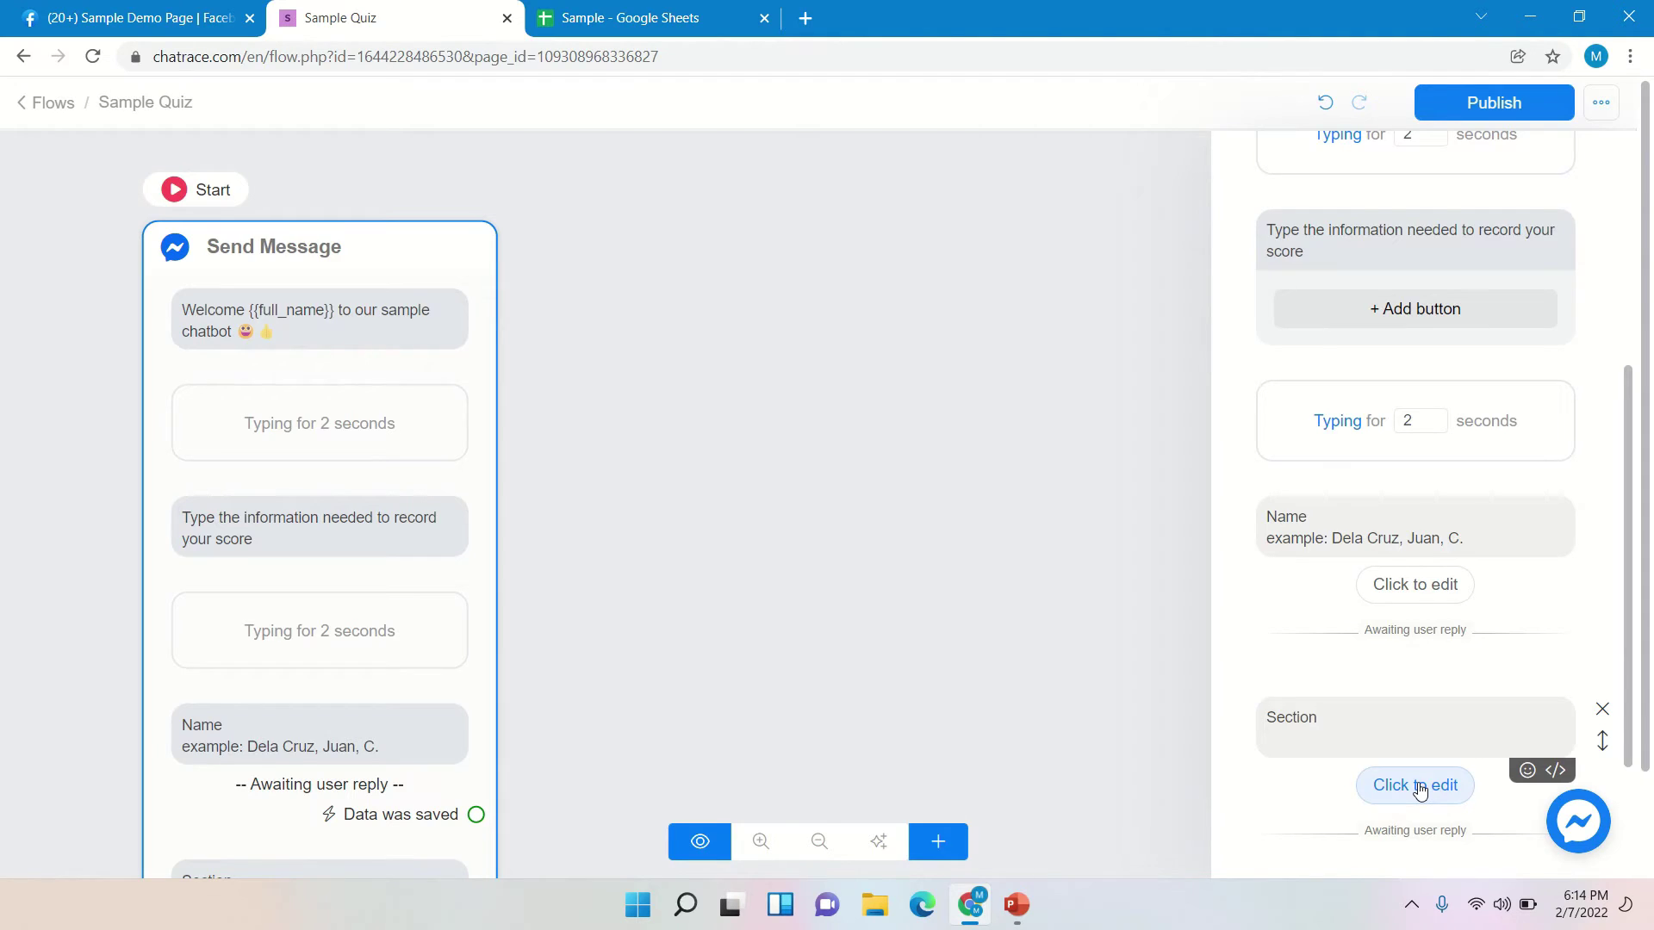
click(1420, 791)
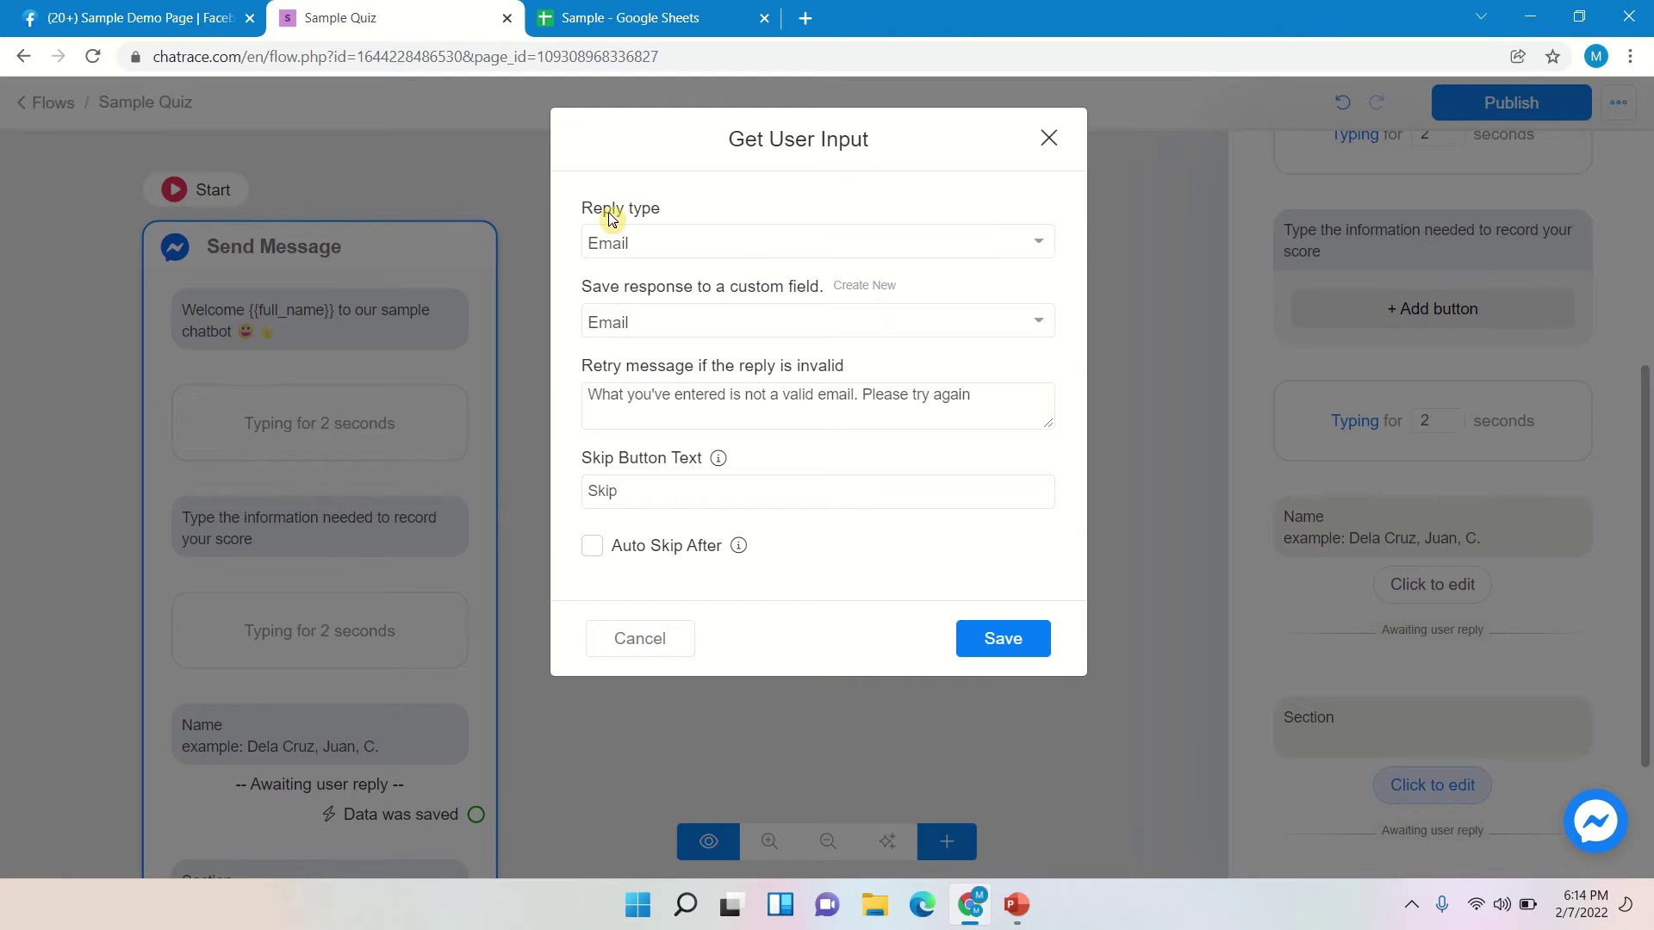
- Make the Section question multiple choice, saving replies to a new custom field named Section
click(710, 249)
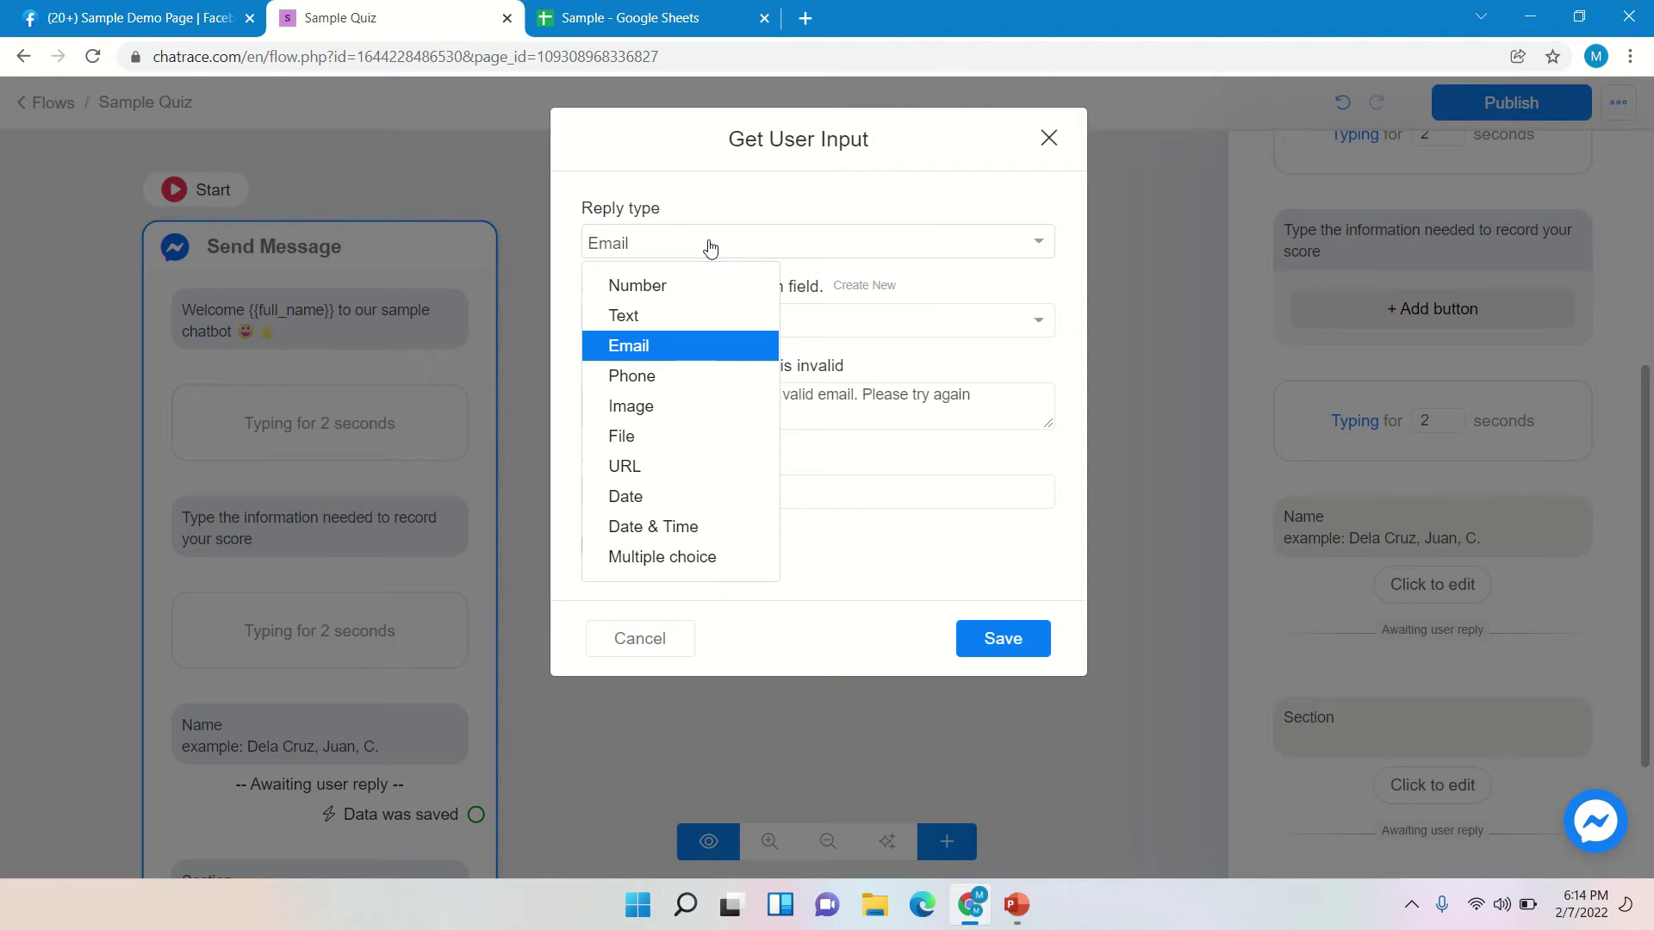
click(663, 559)
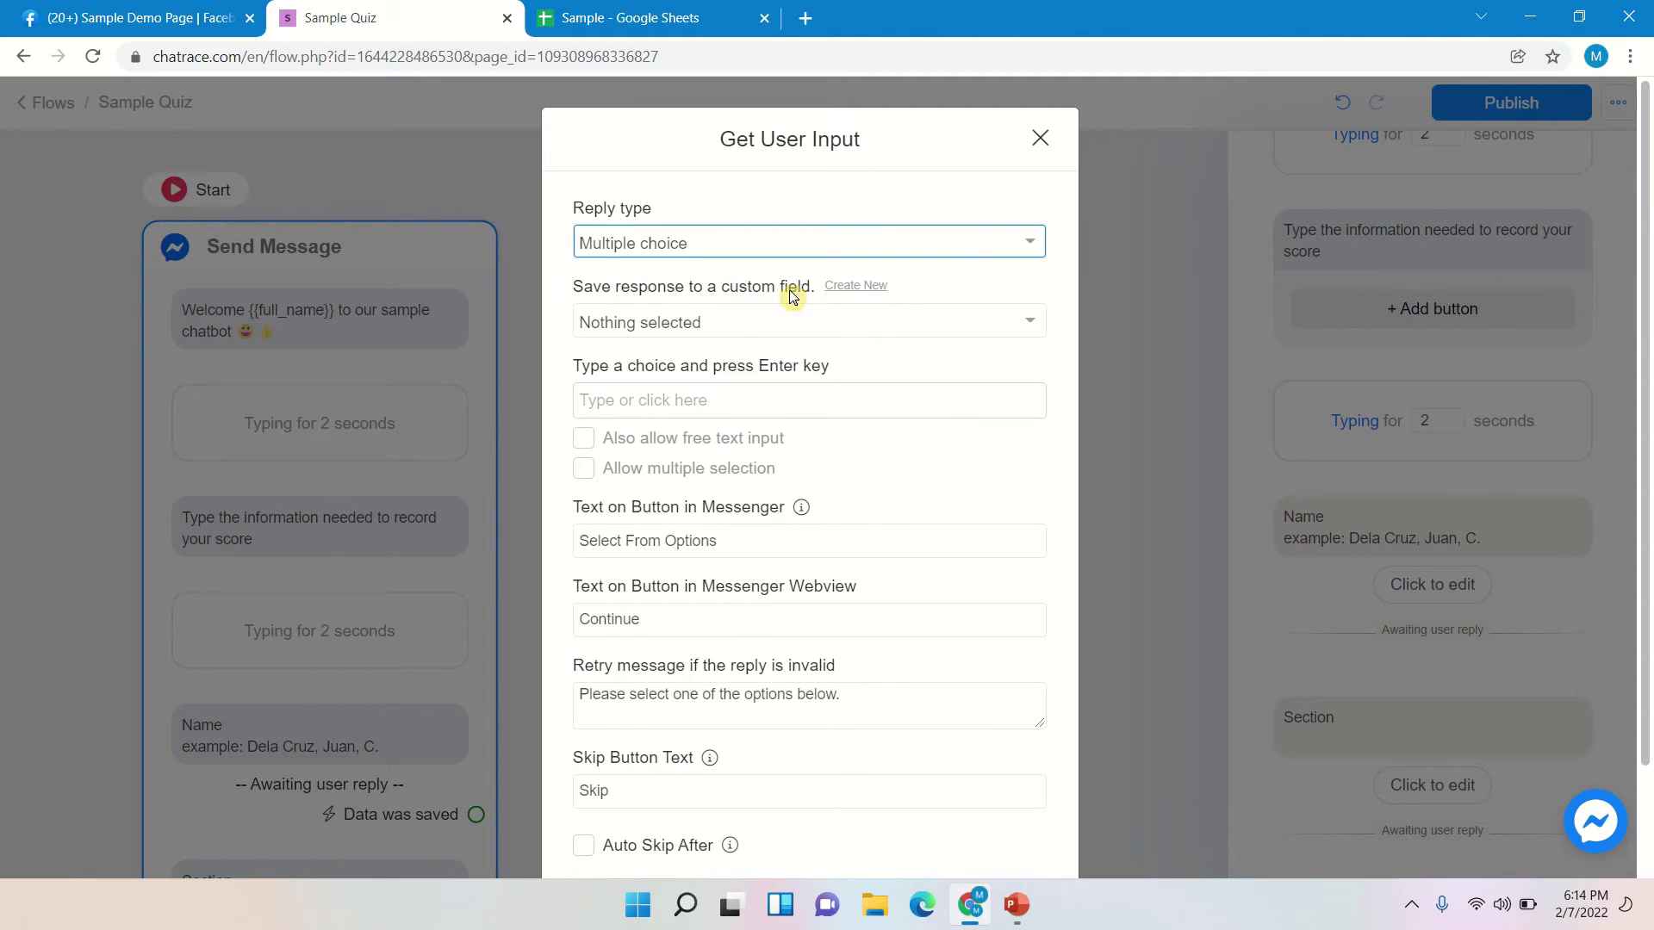
click(868, 291)
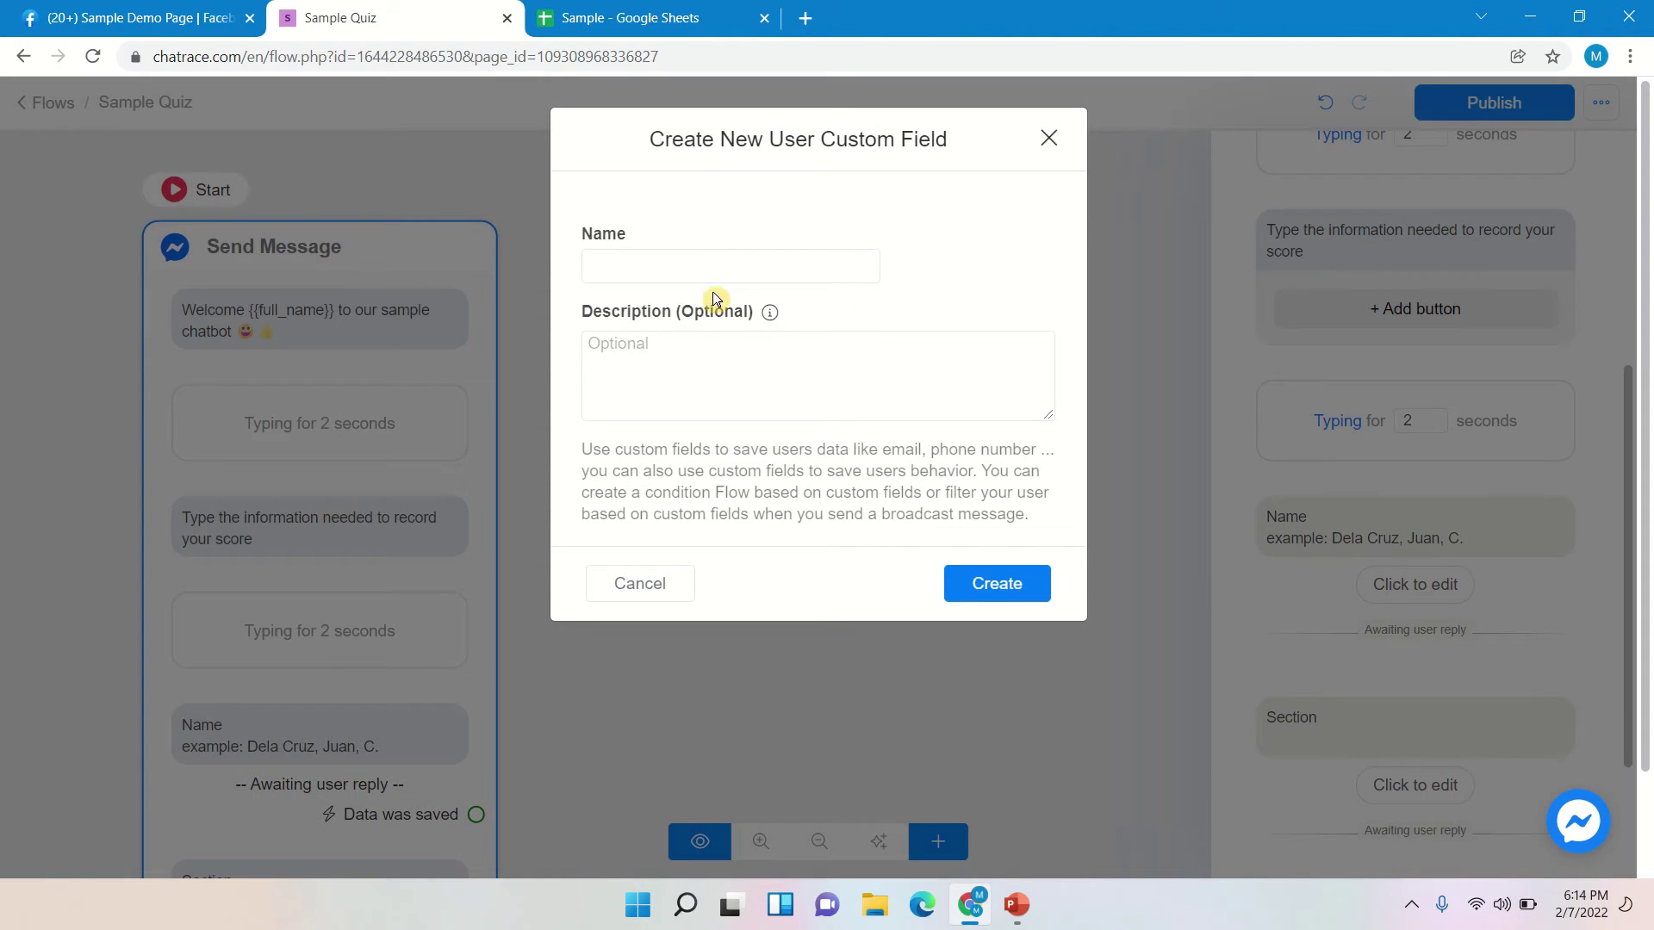
click(706, 277)
text(Sect)
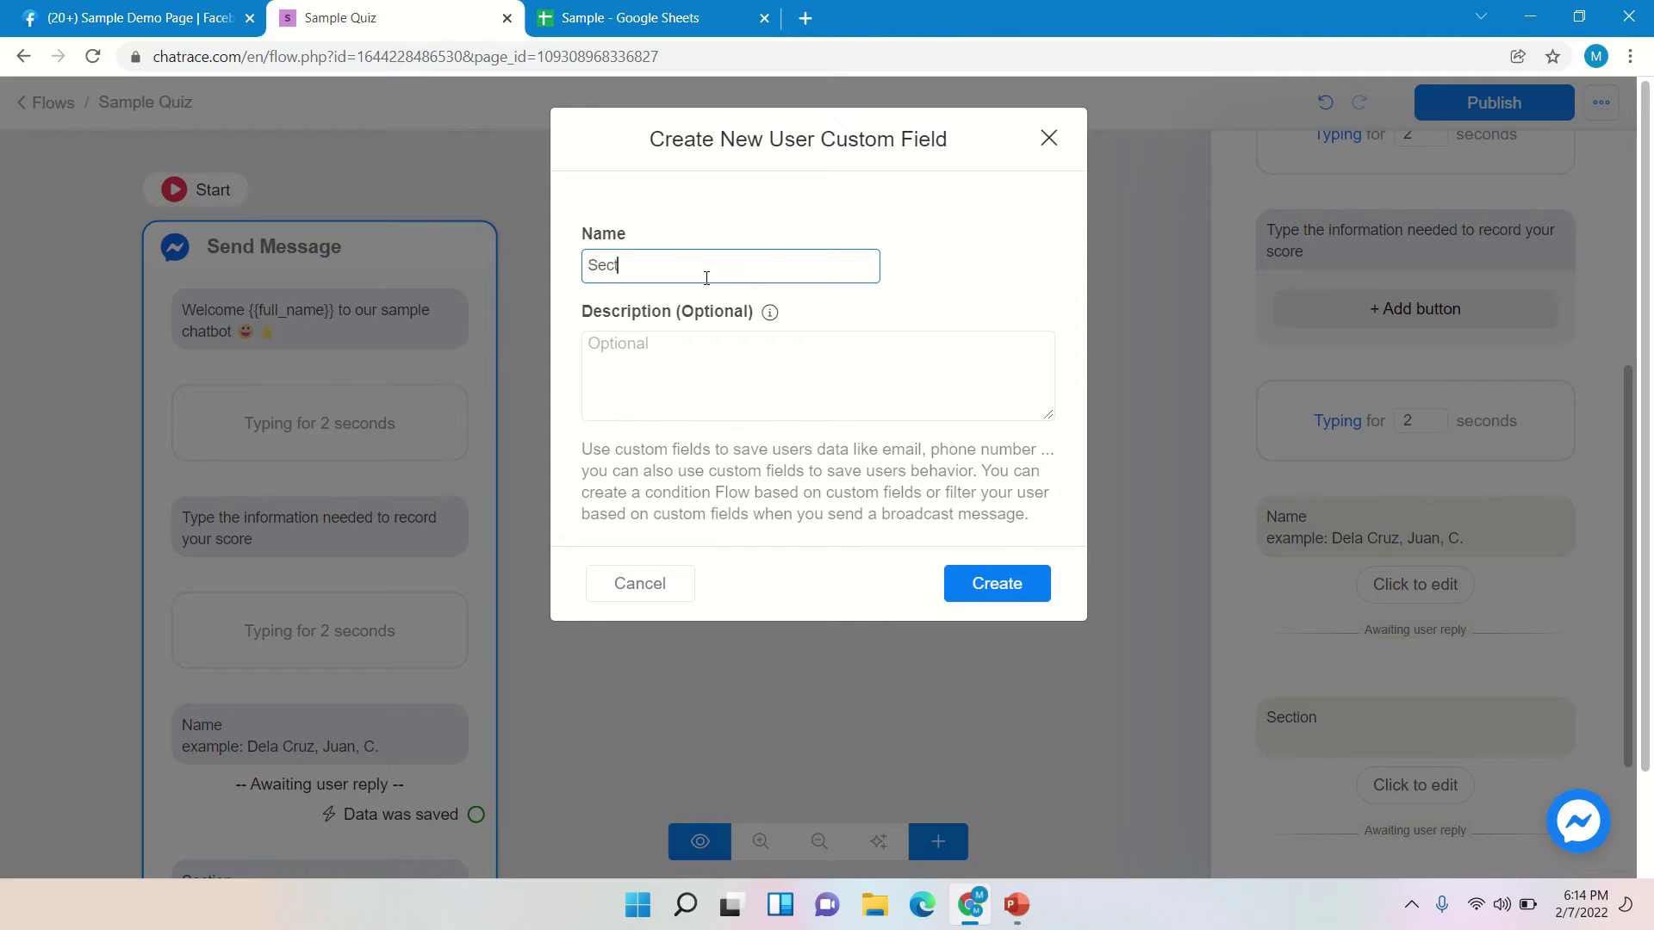
text(ion)
click(1032, 586)
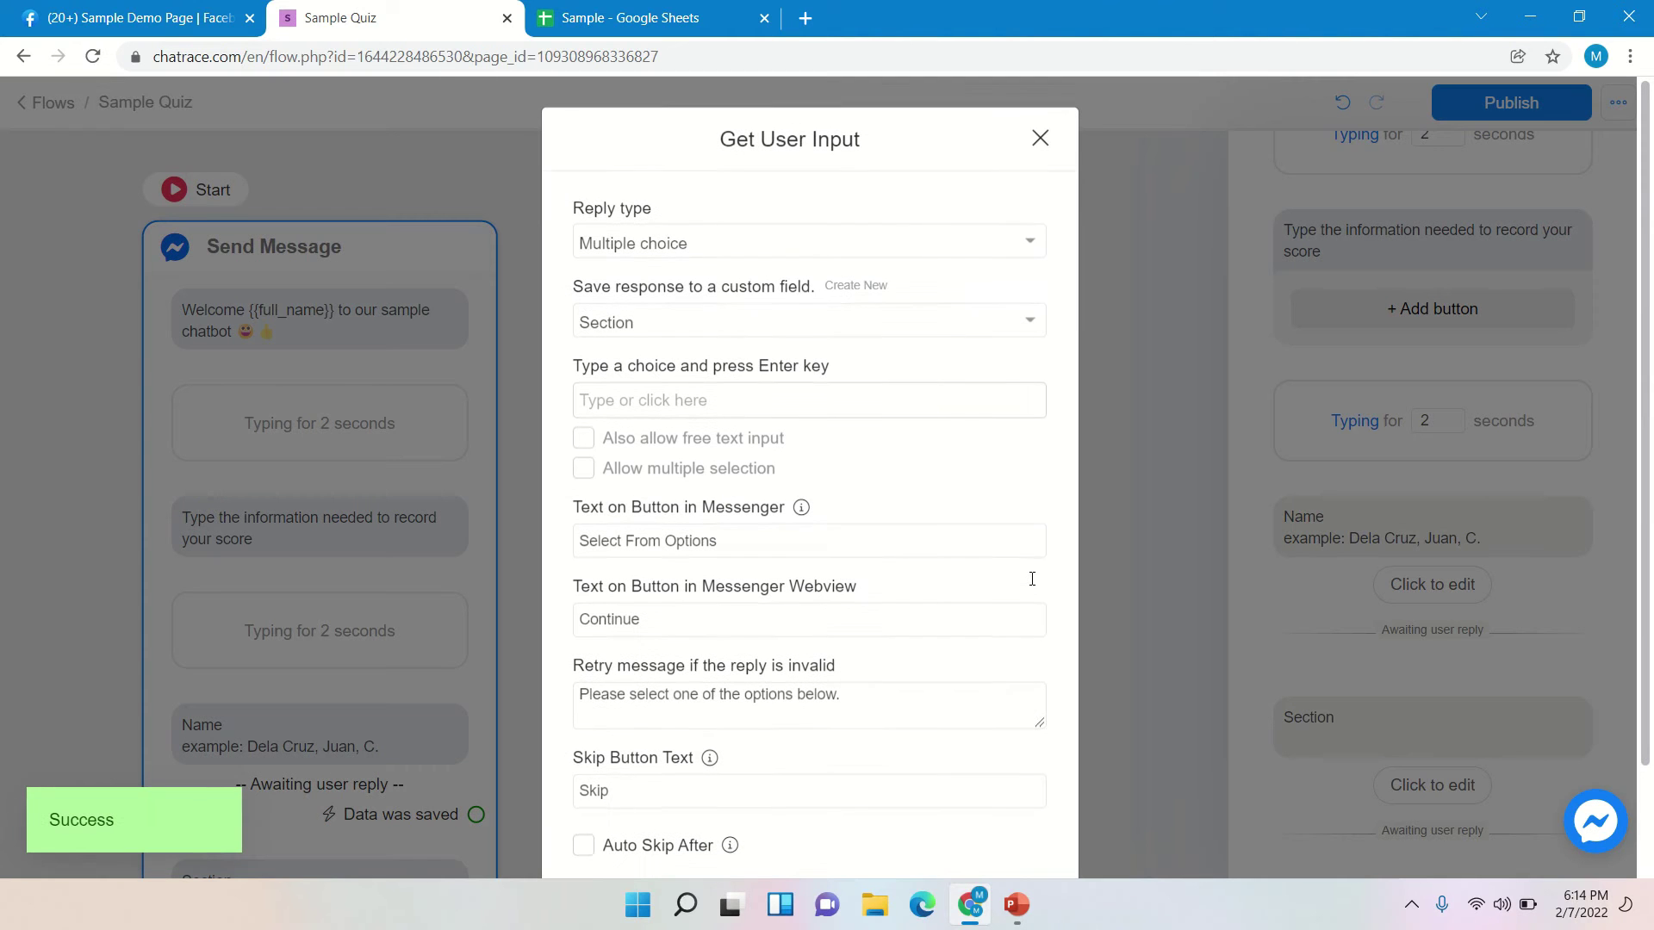
- Add the choices a. Mercury, b. Venus, c. Earth, d. Mars and e. Jupiter
click(740, 403)
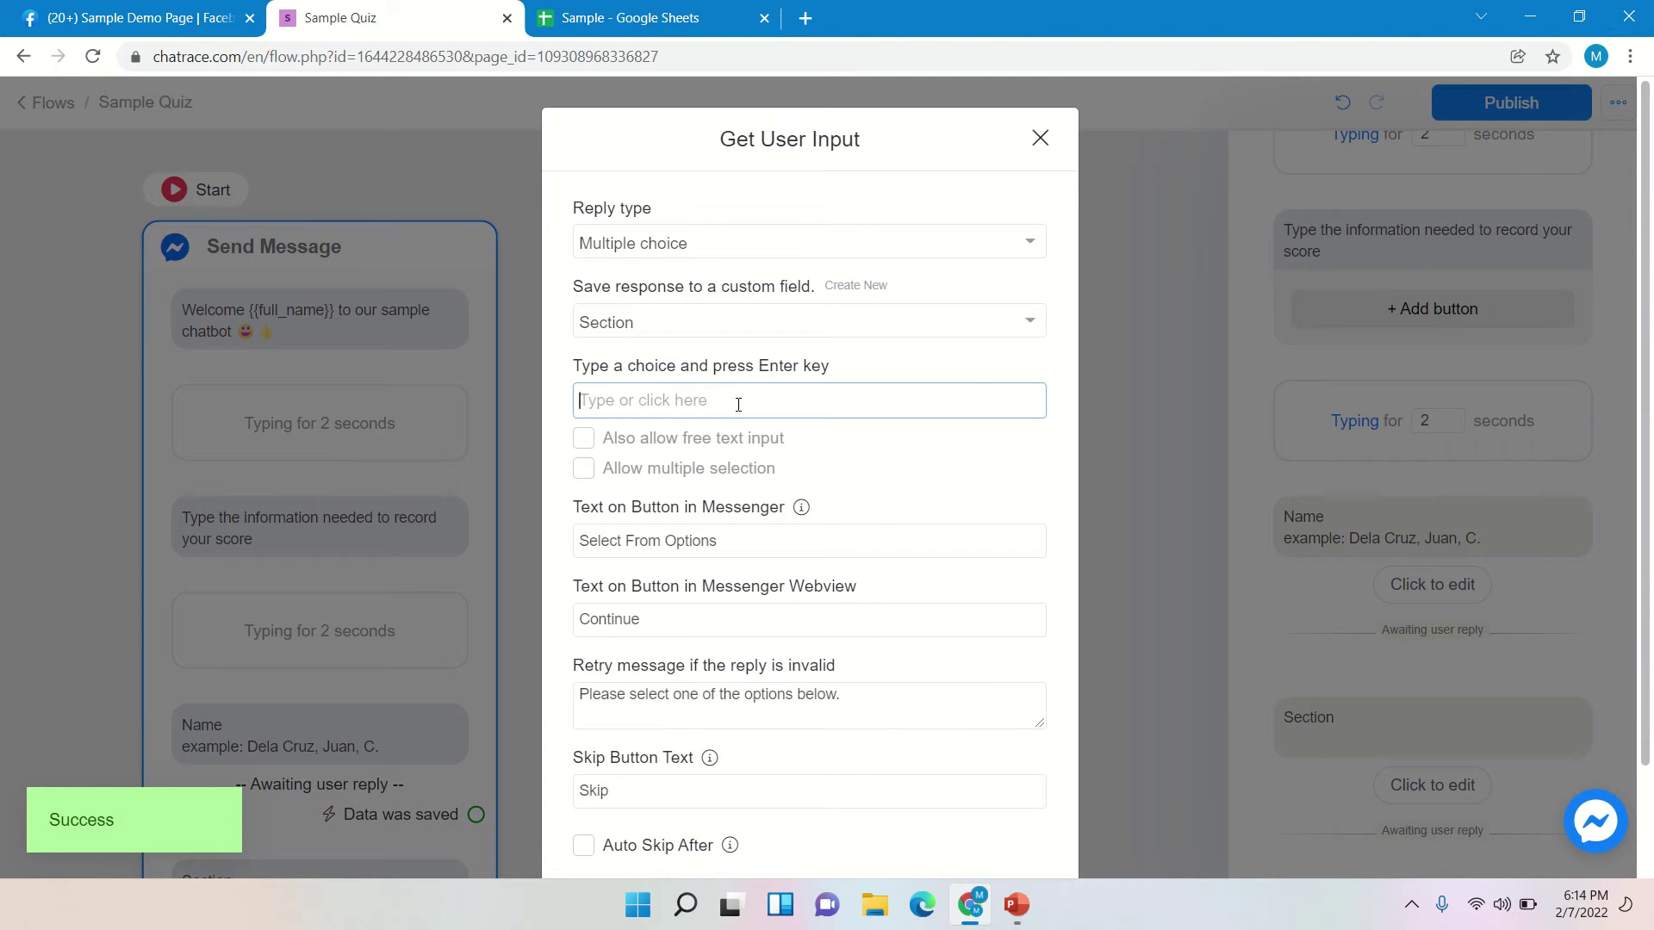
text(a)
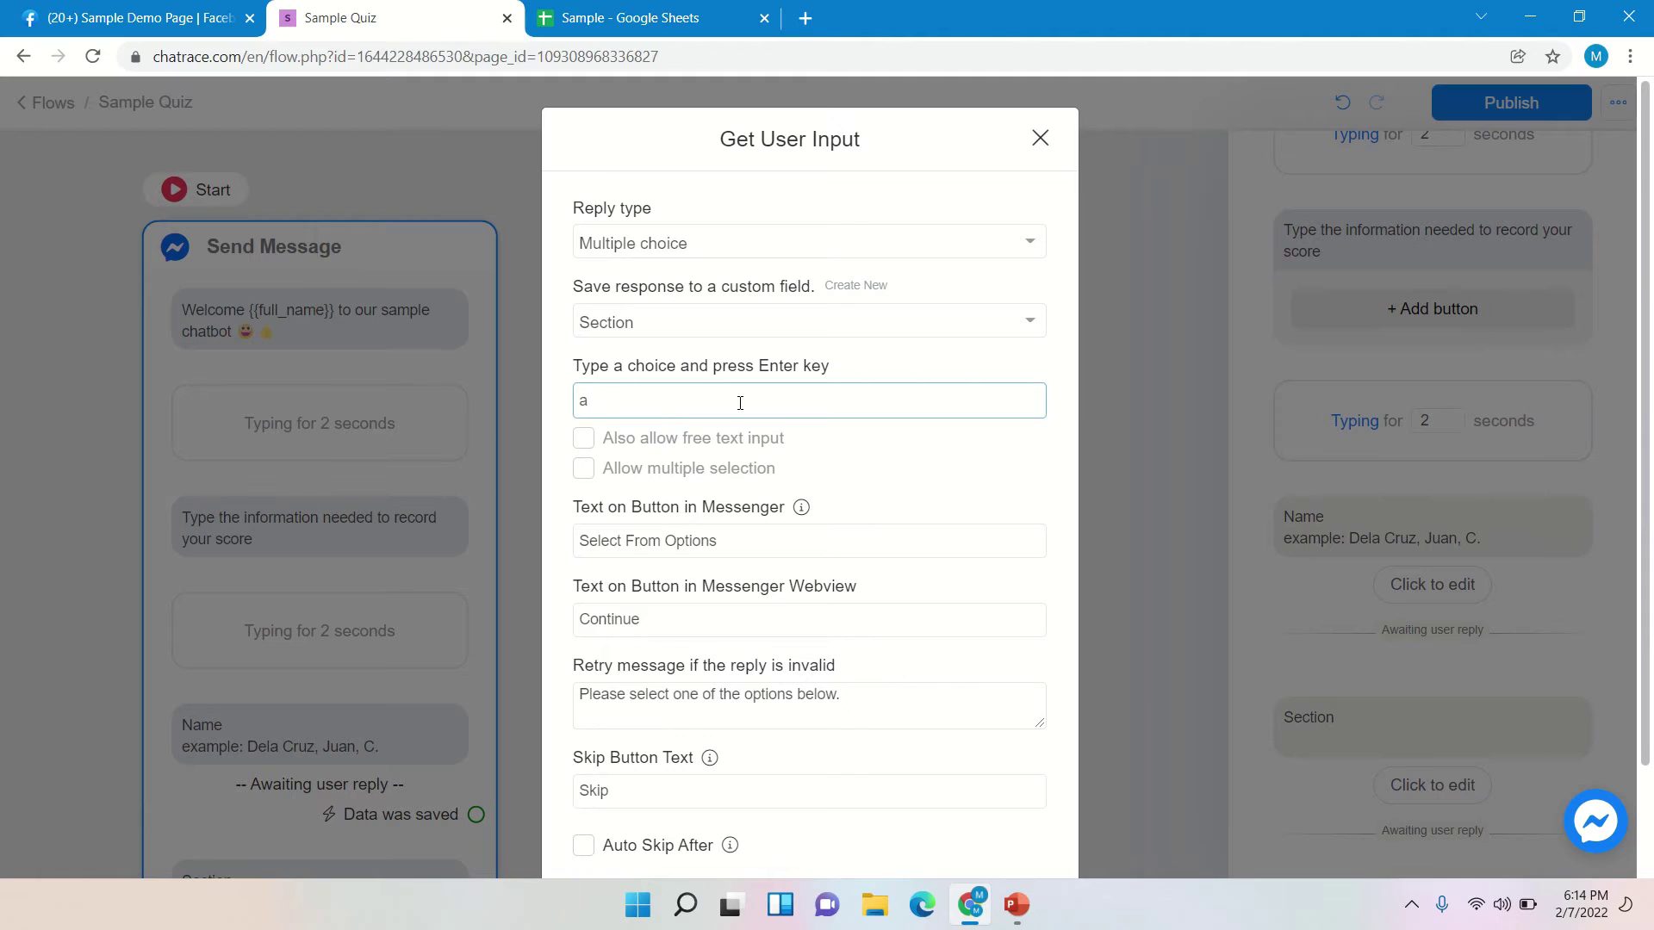
text(. )
text(Mecru)
key(BackSpace)
key(BackSpace)
key(BackSpace)
text(rcury)
key(Return)
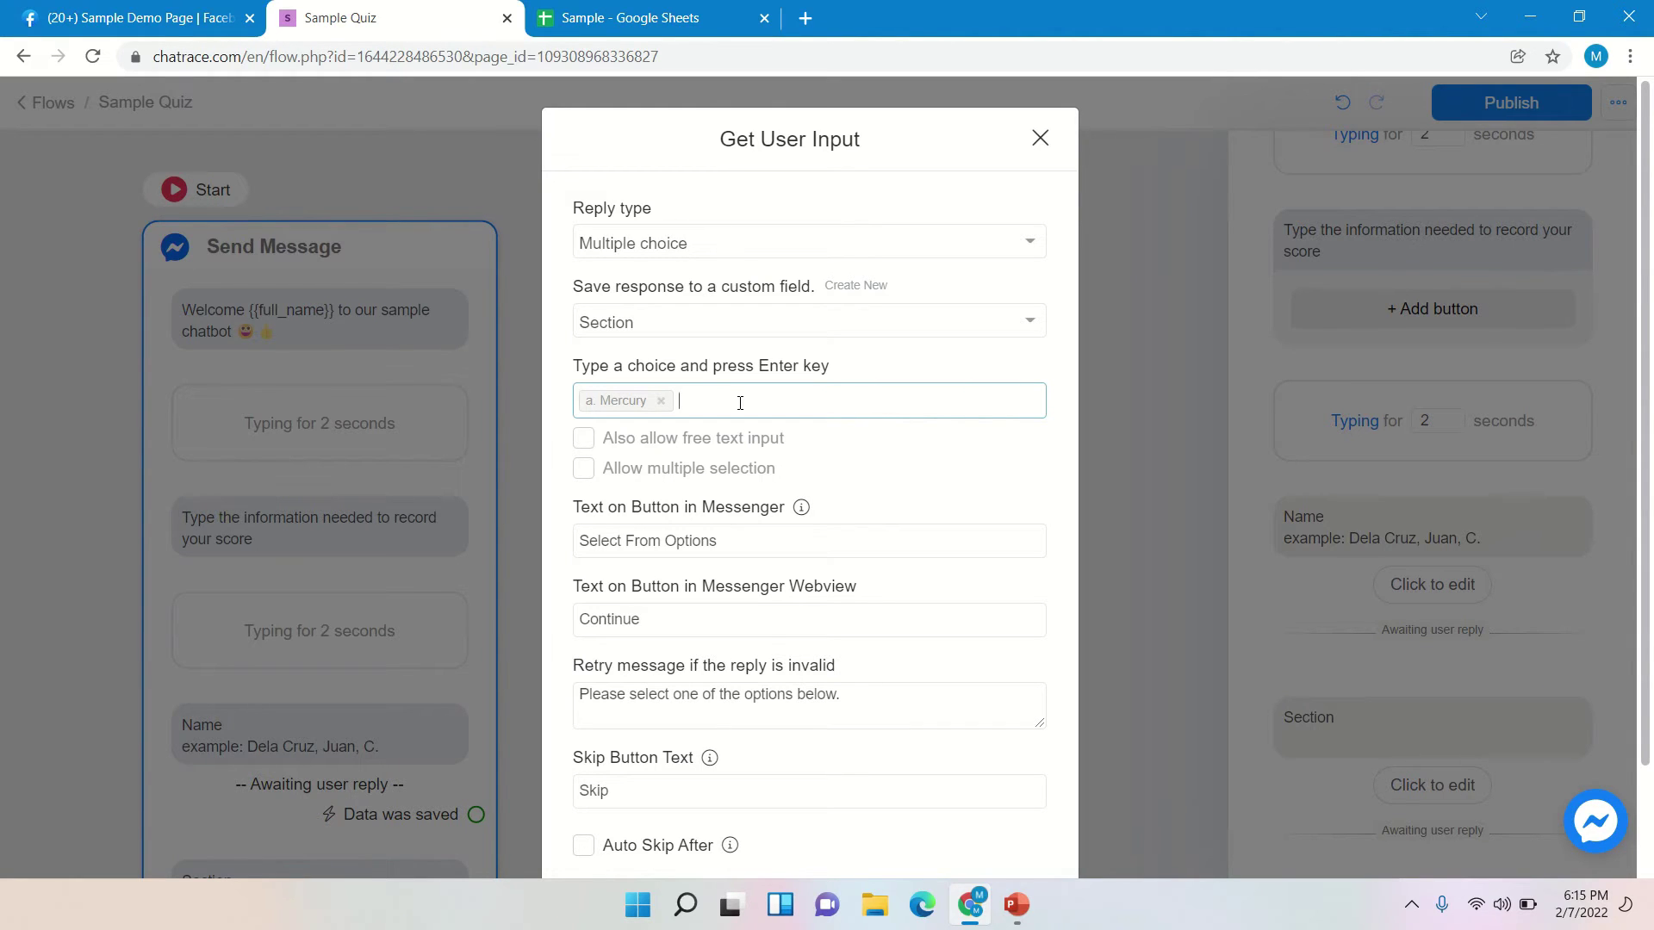
text(b. Venus)
key(Return)
text(c. Earth)
key(Return)
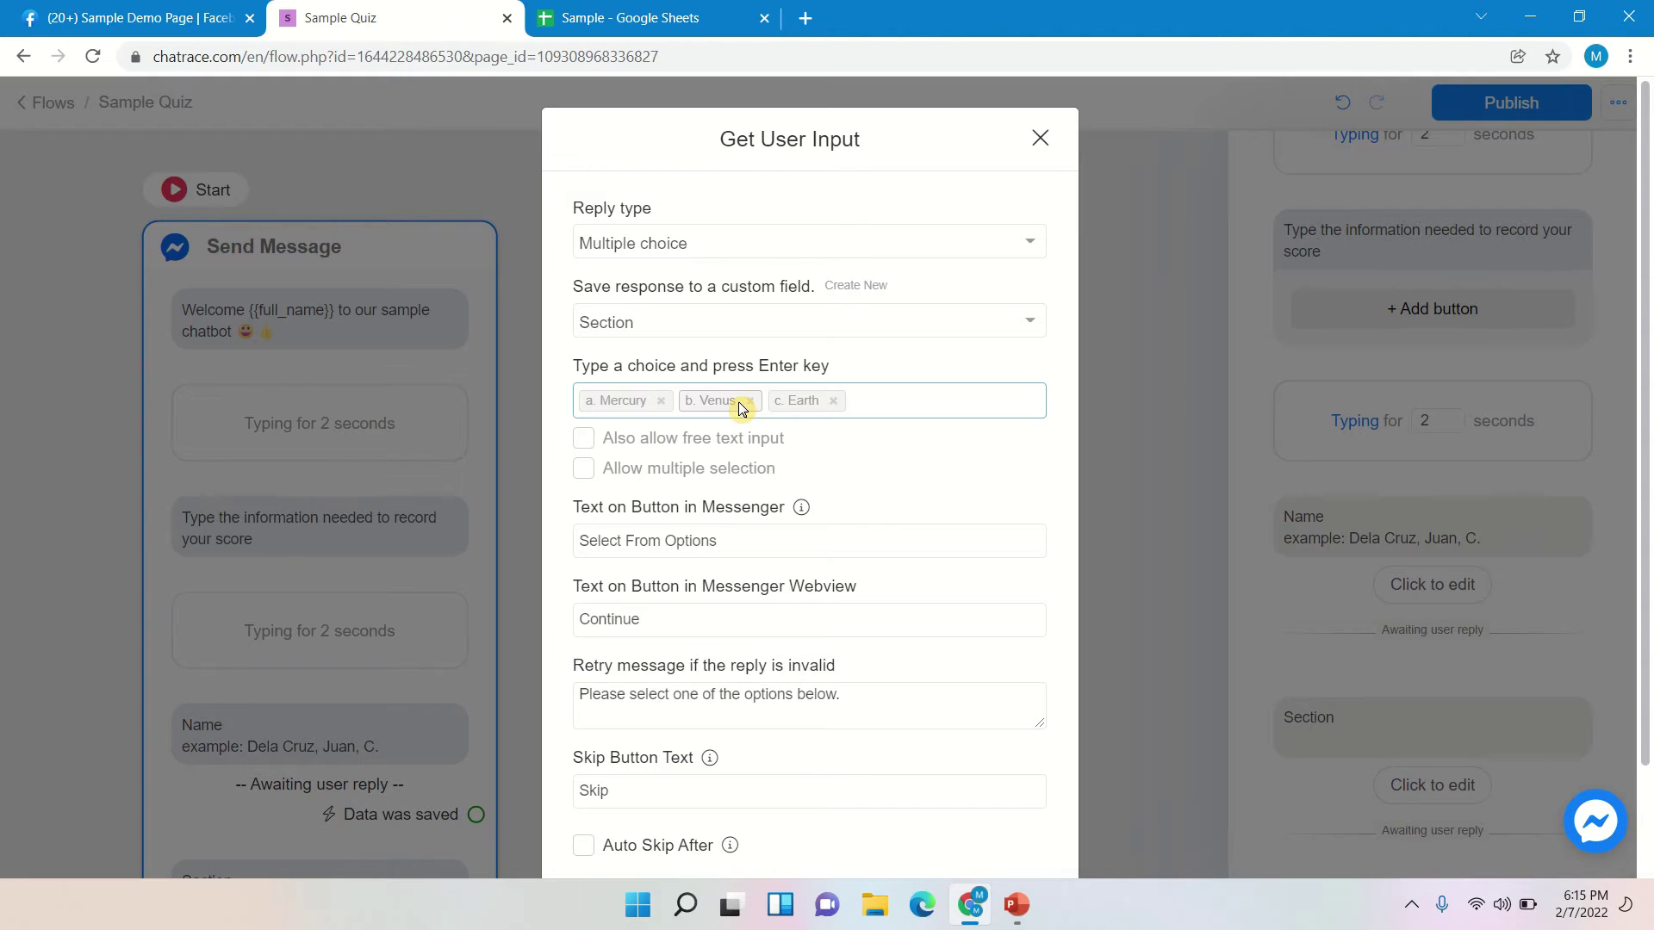
text(d. Mars)
key(Return)
text(e.)
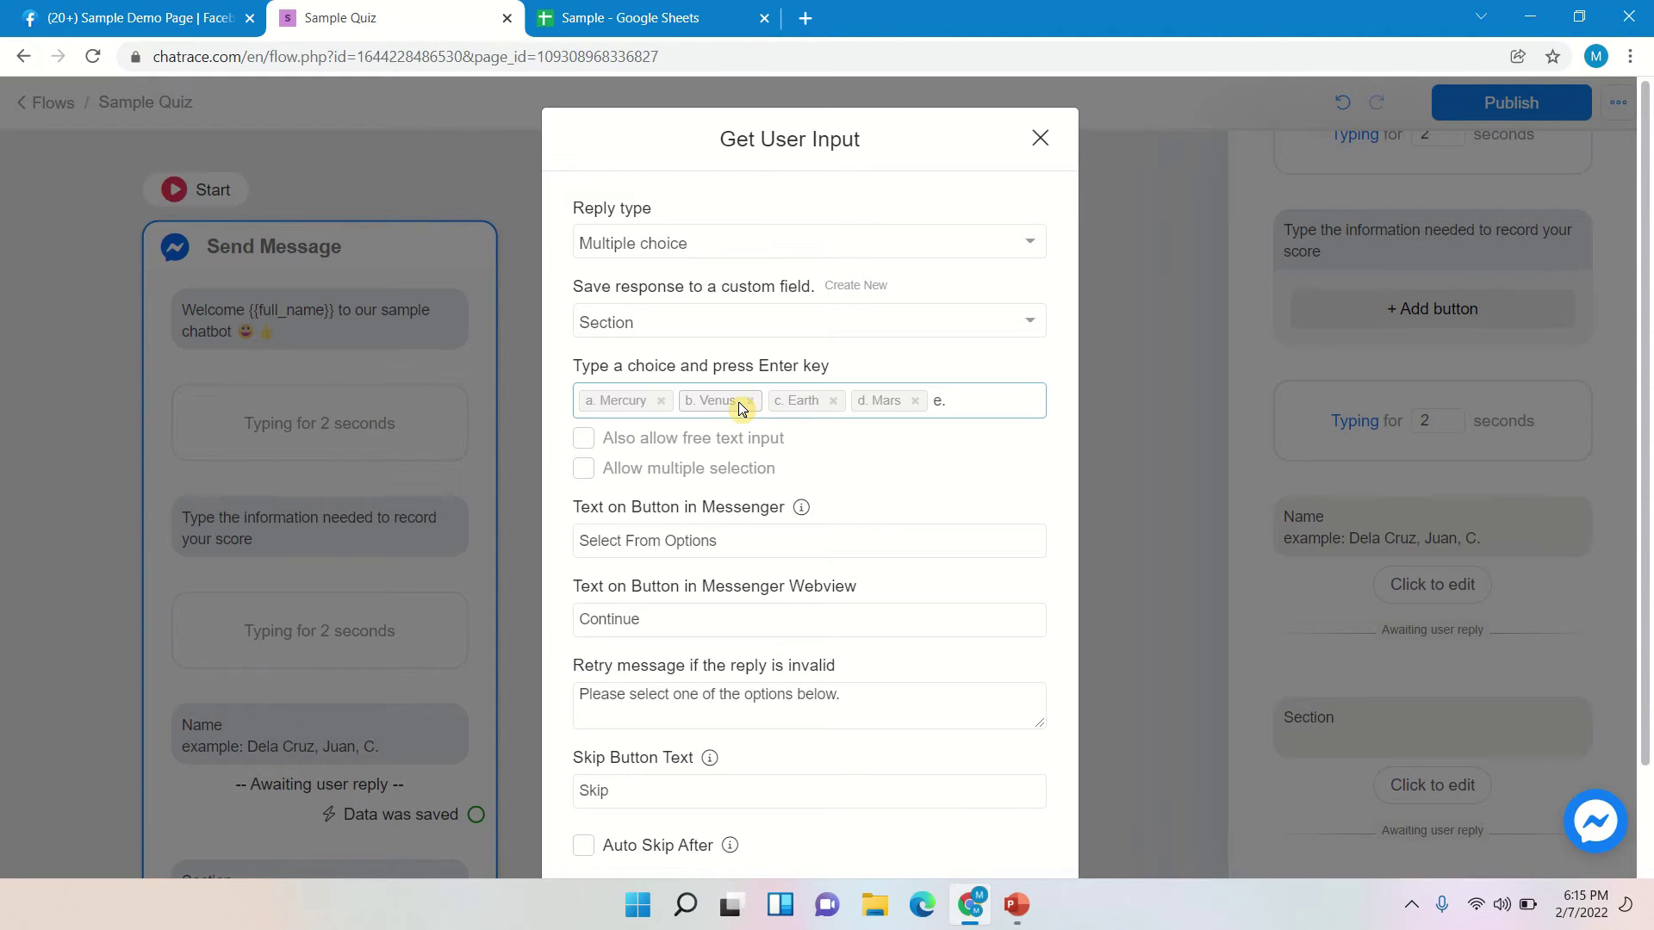
text( Jupiter)
key(Return)
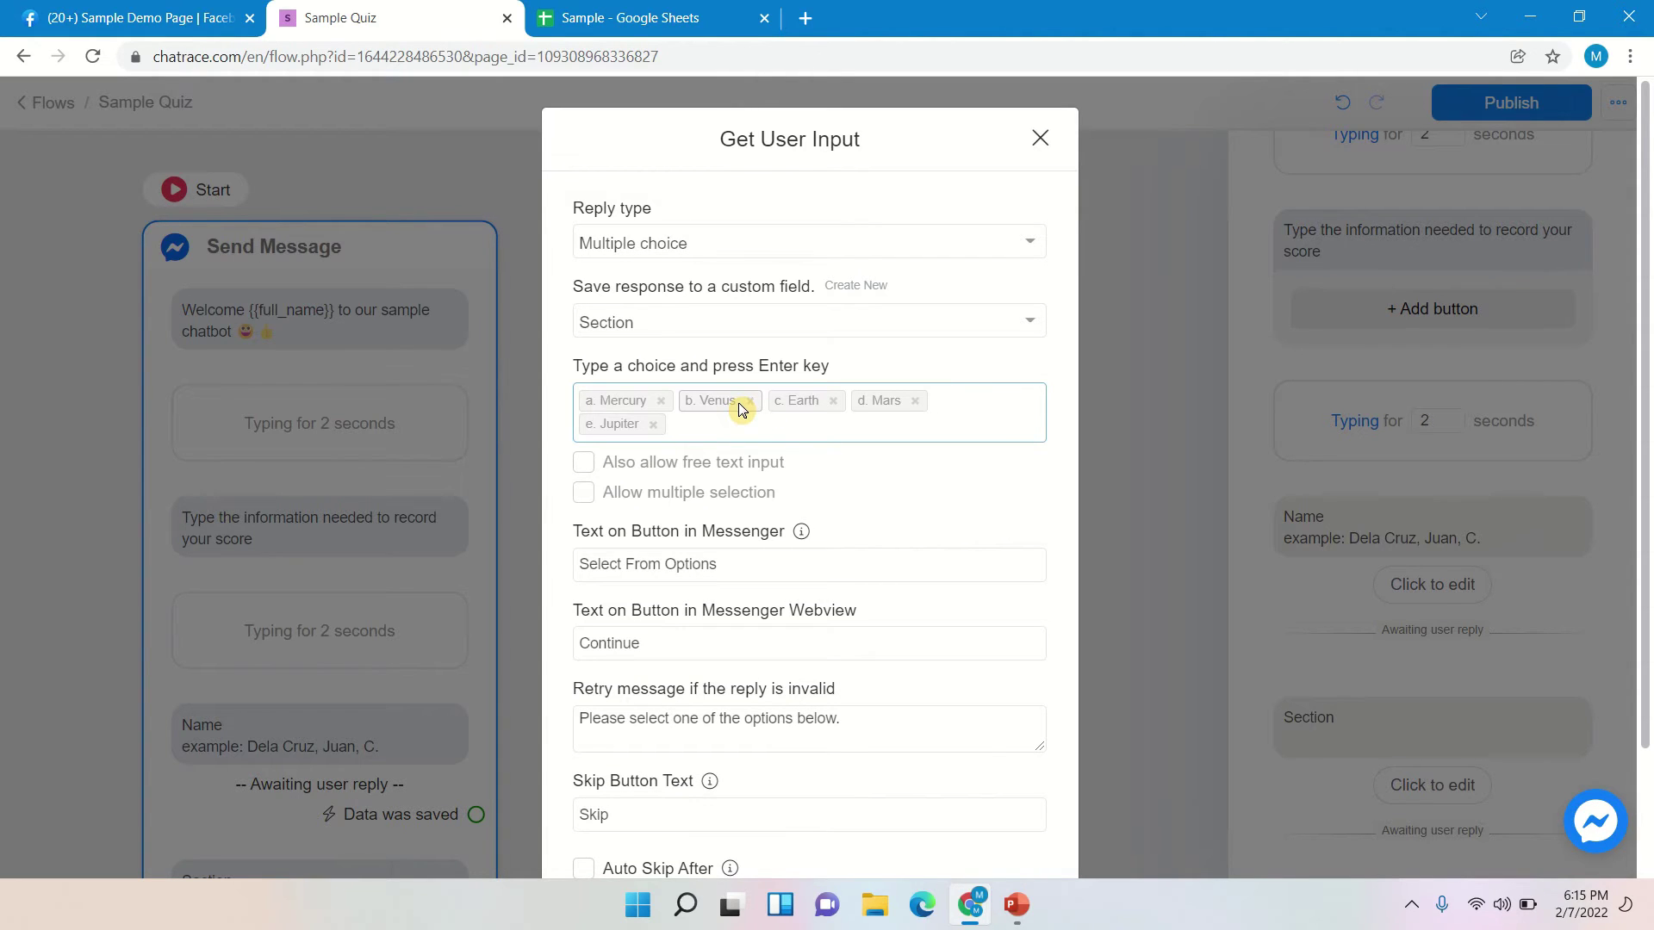
- Clear the skip-button text and save the Section question settings
scroll(817, 415, down, 2)
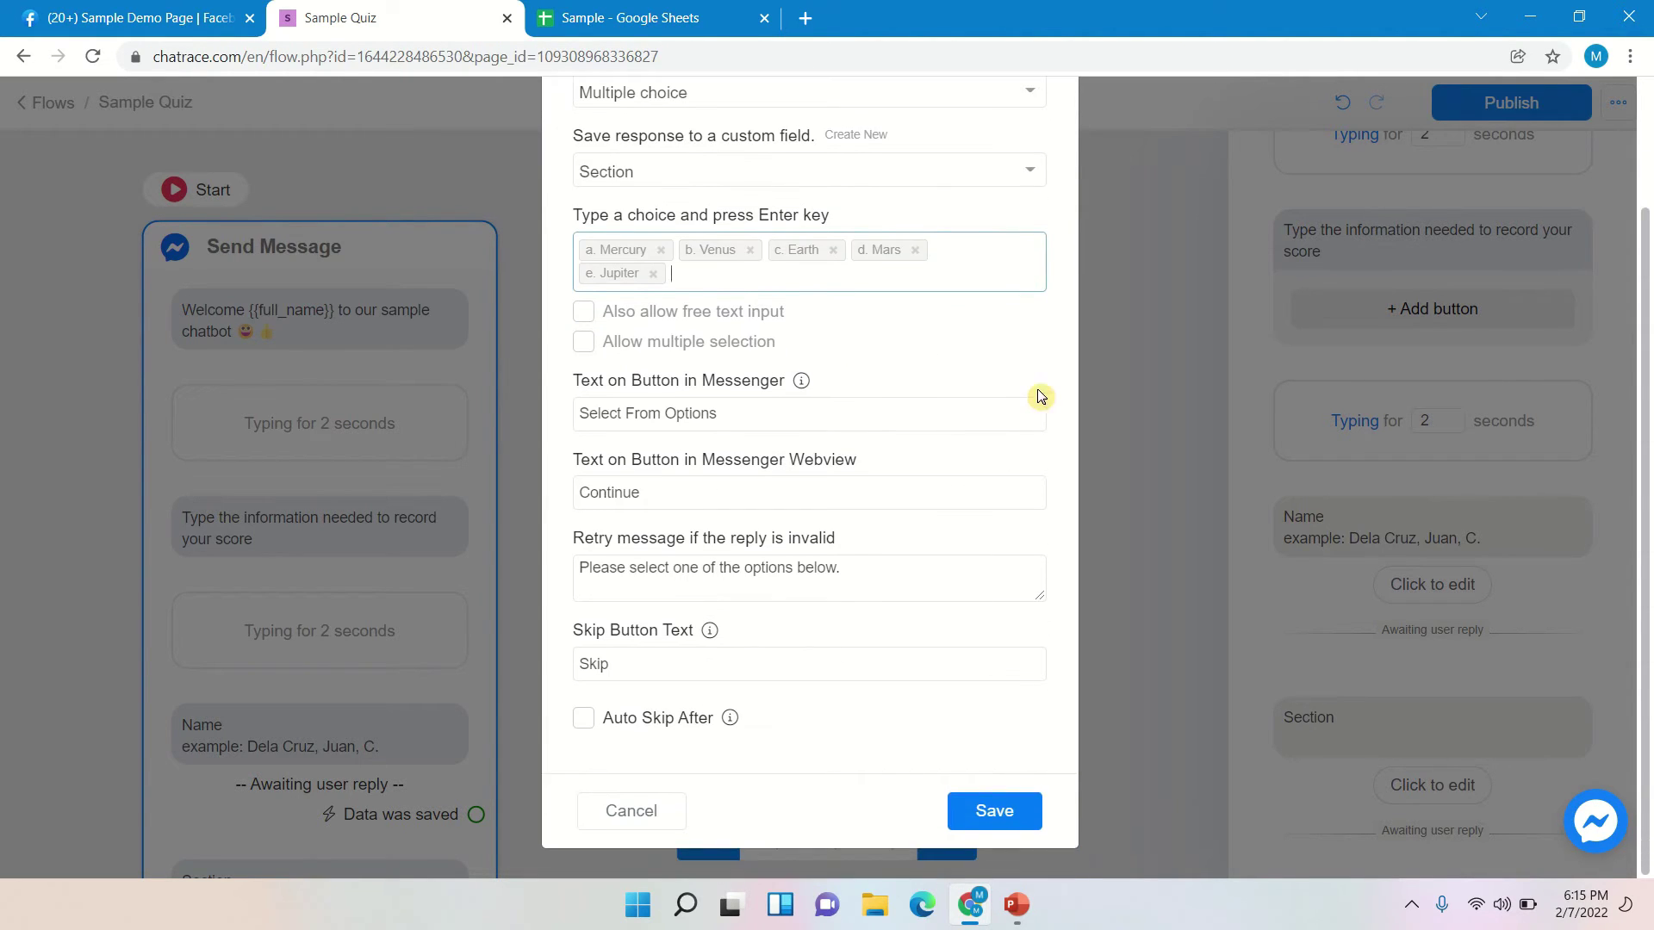
click(694, 659)
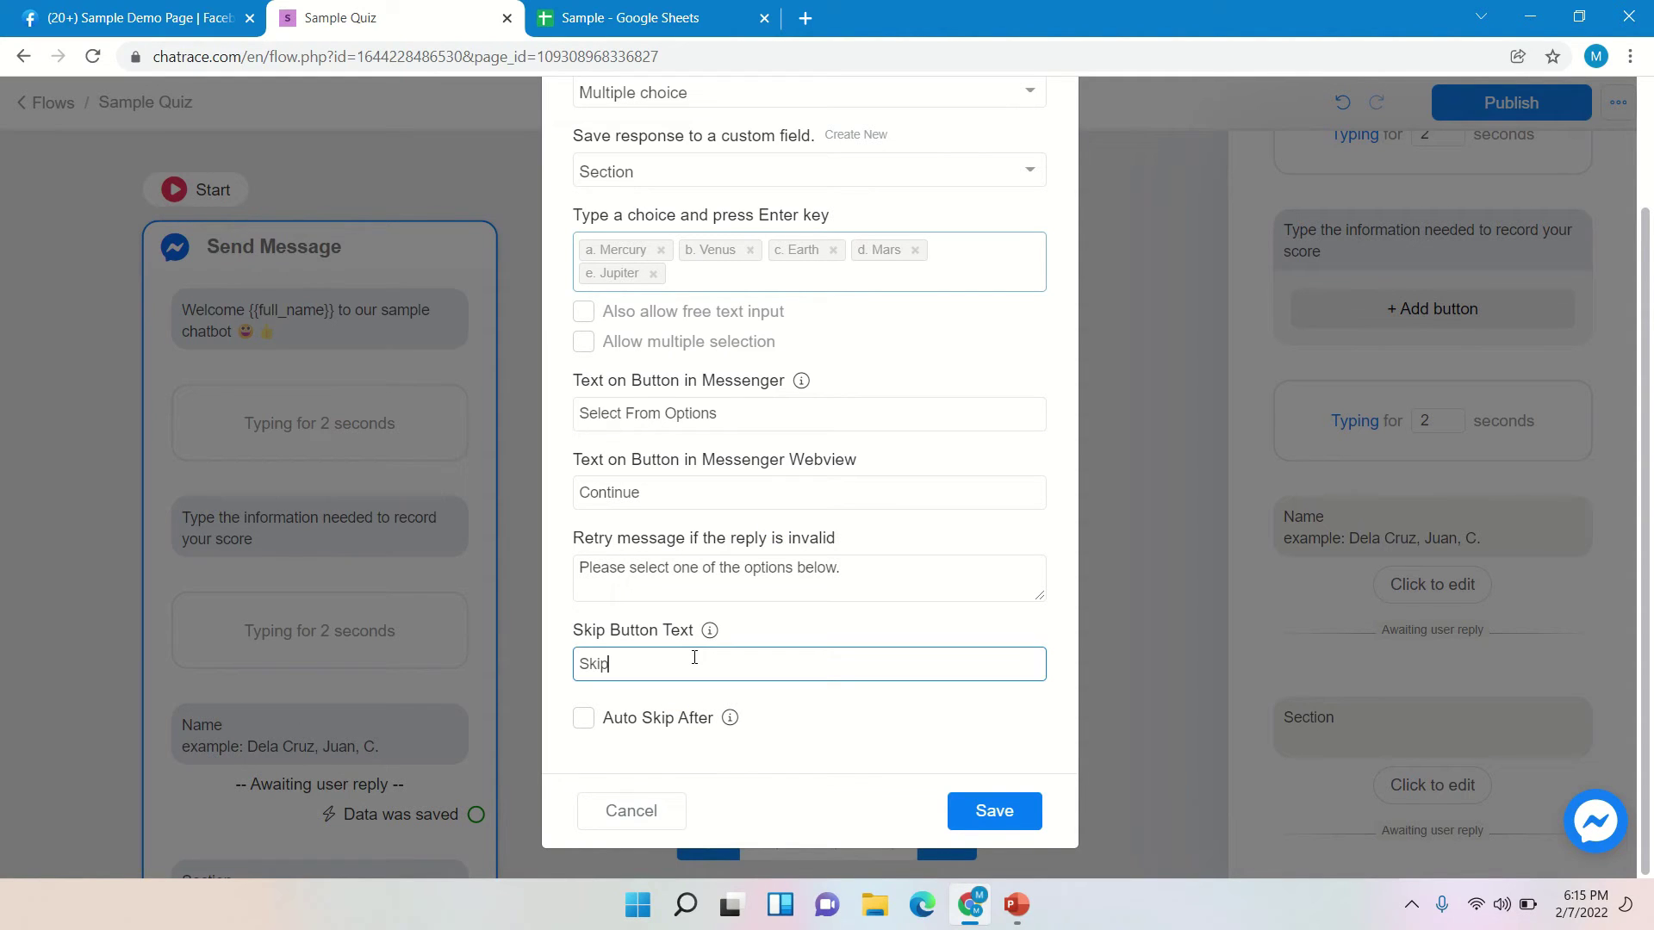
key(BackSpace)
key(BackSpace)
key(BackSpace)
key(BackSpace)
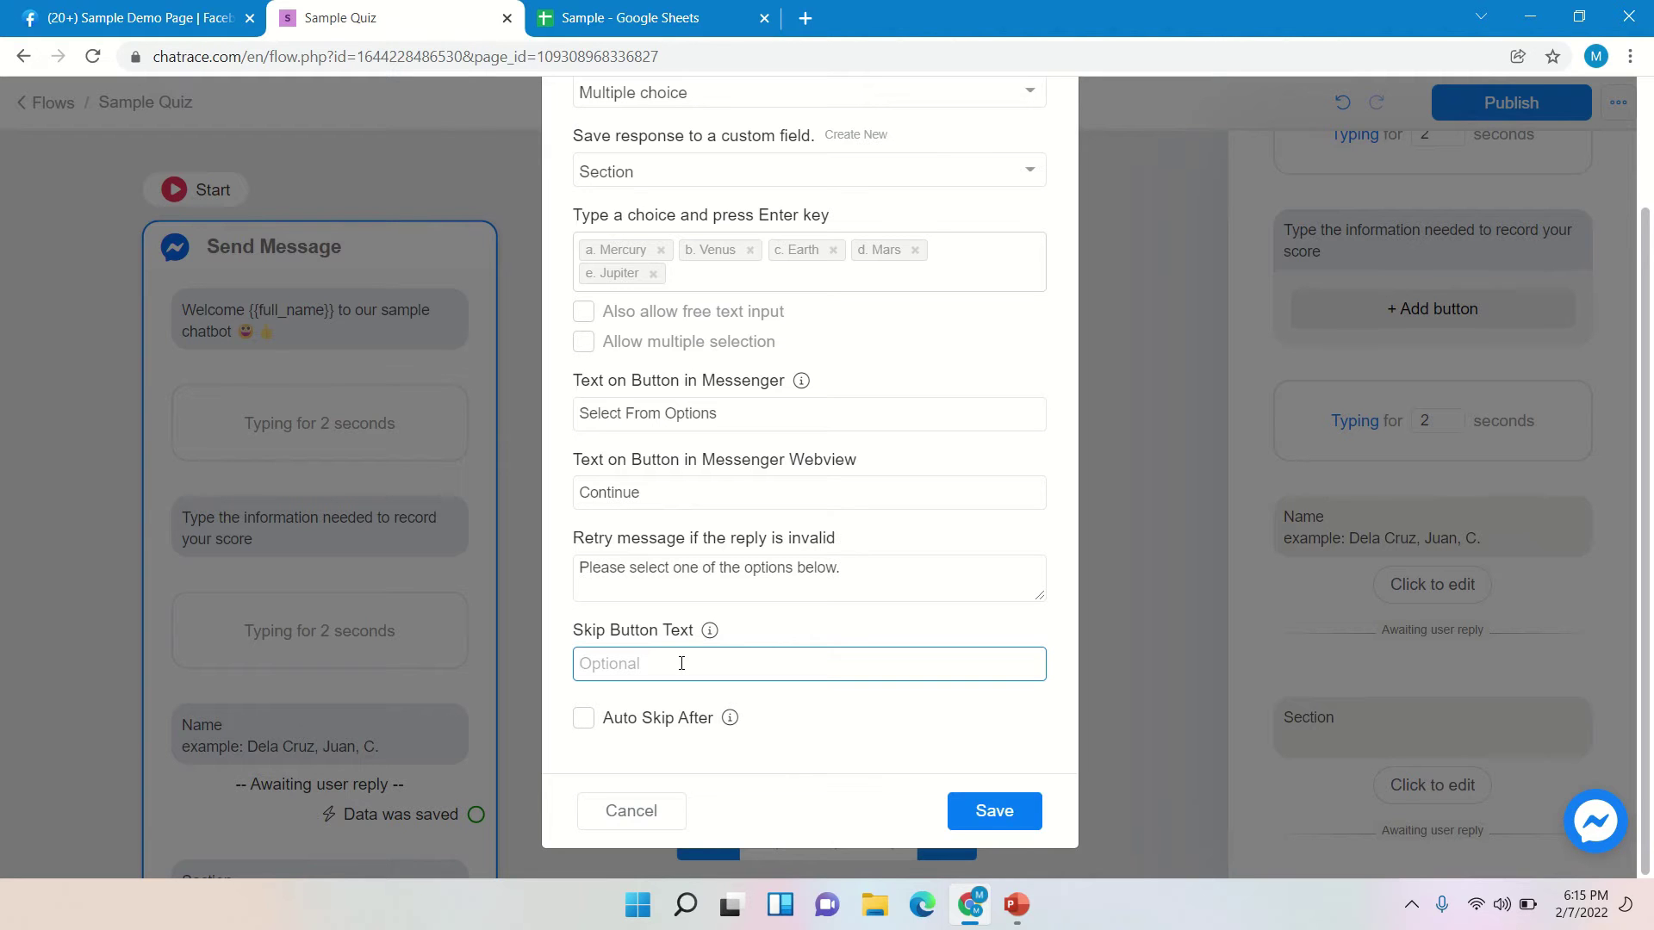
click(986, 812)
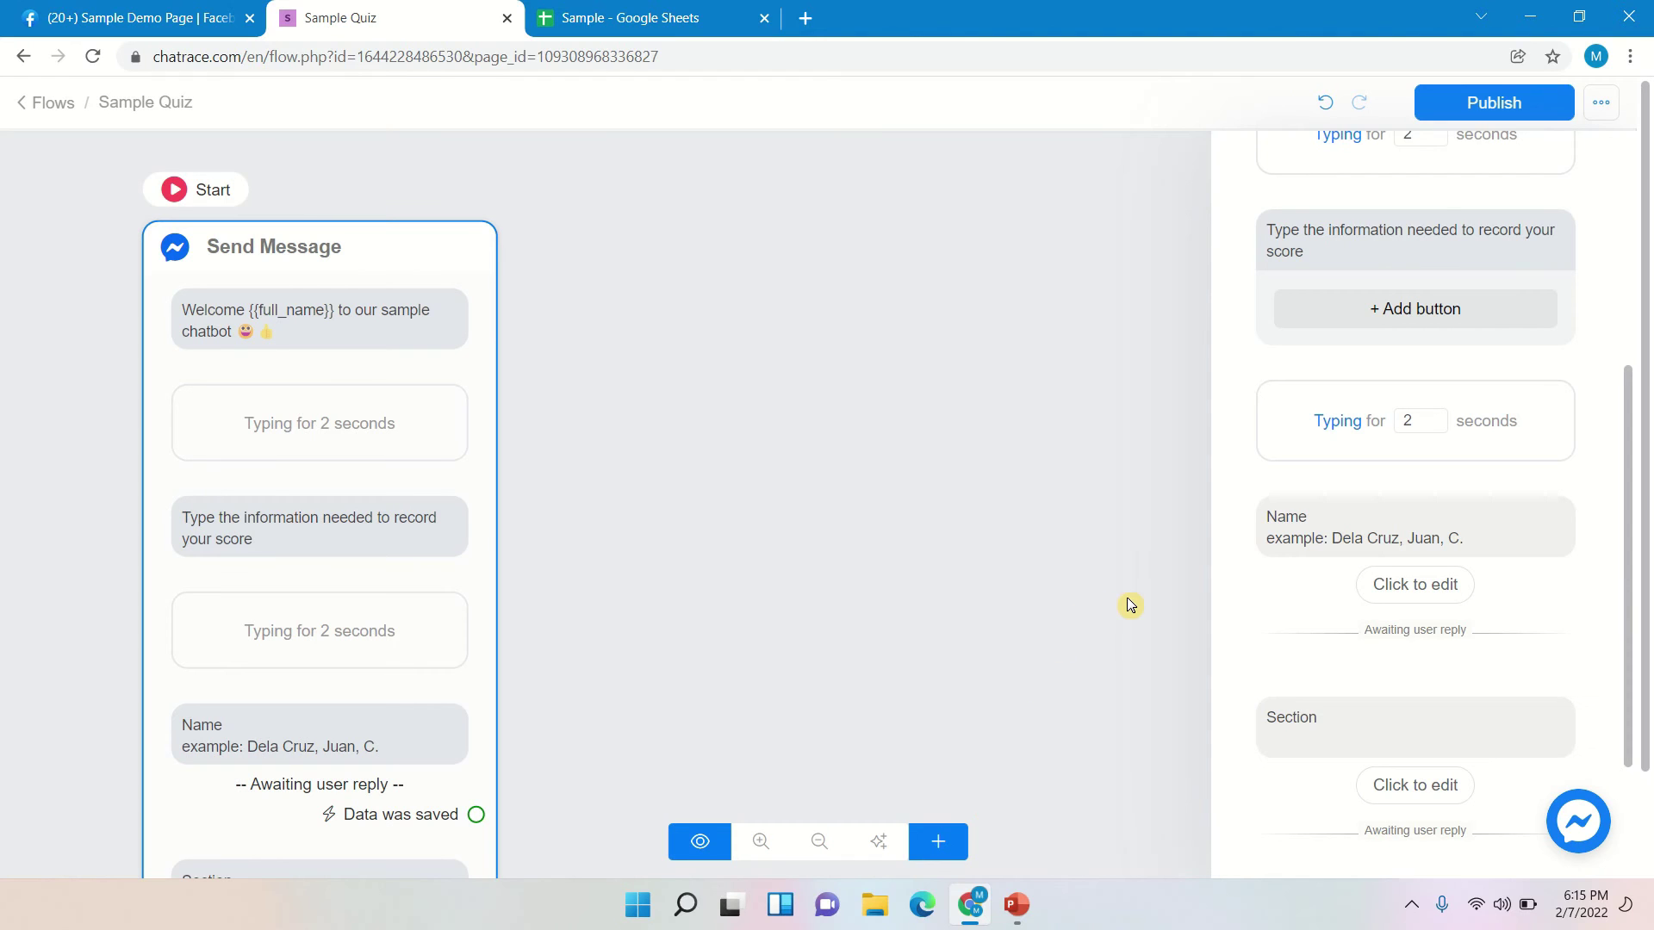
- Add a Get User Data question block reading 'Teacher' after the Section question
scroll(1598, 663, down, 2)
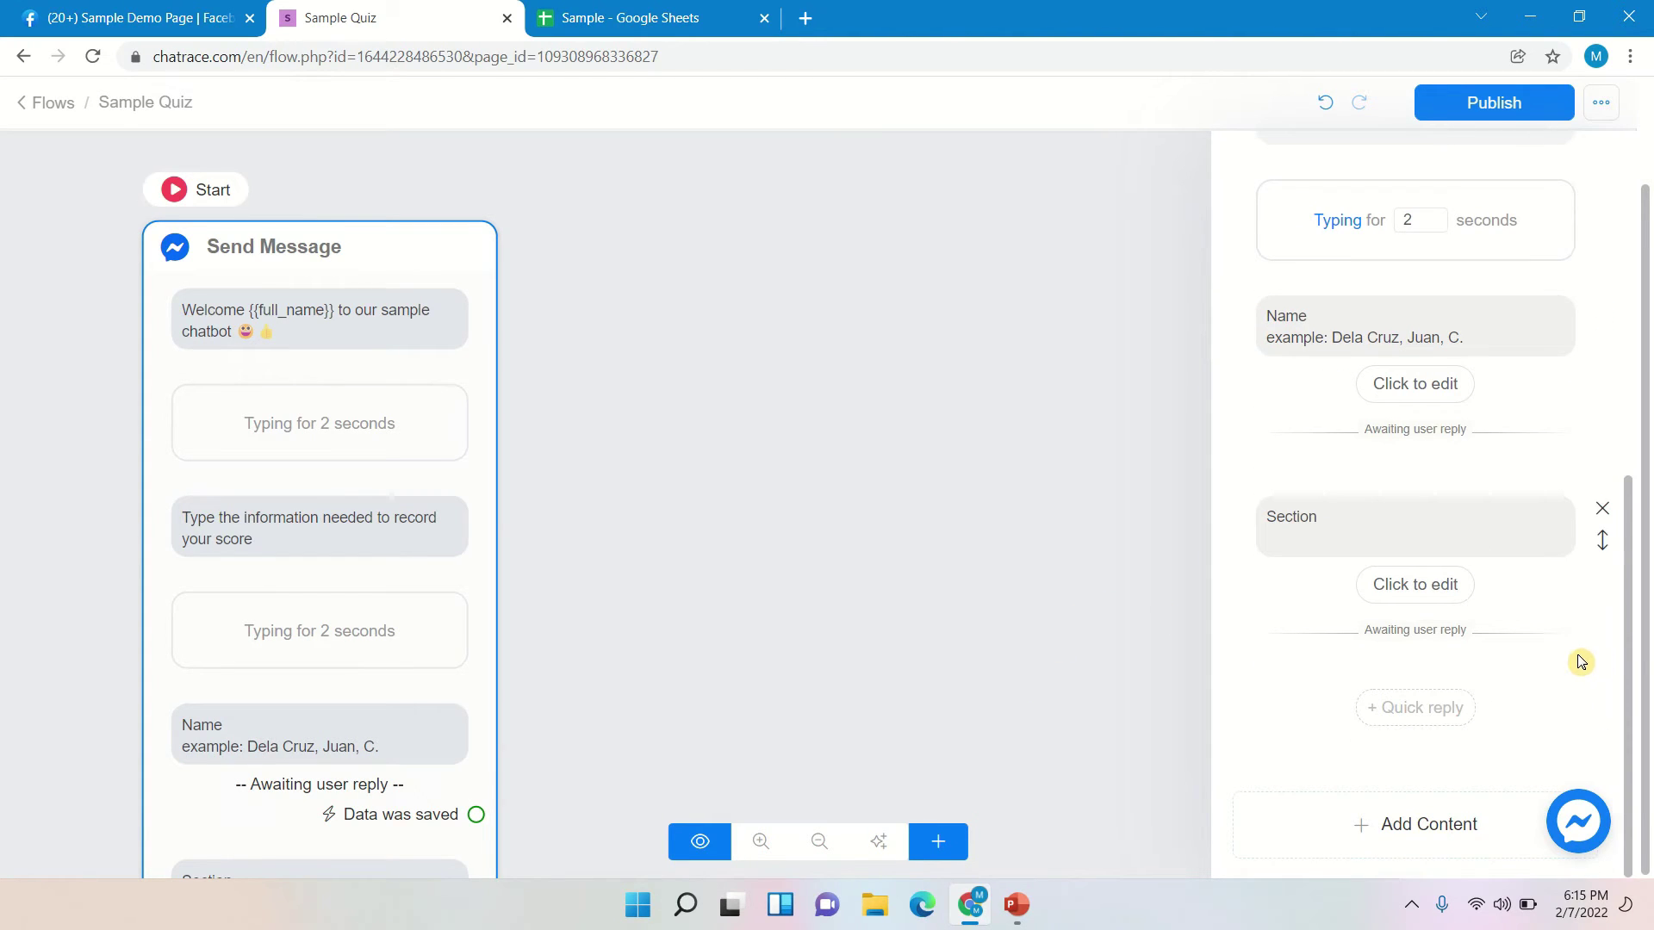
click(1421, 826)
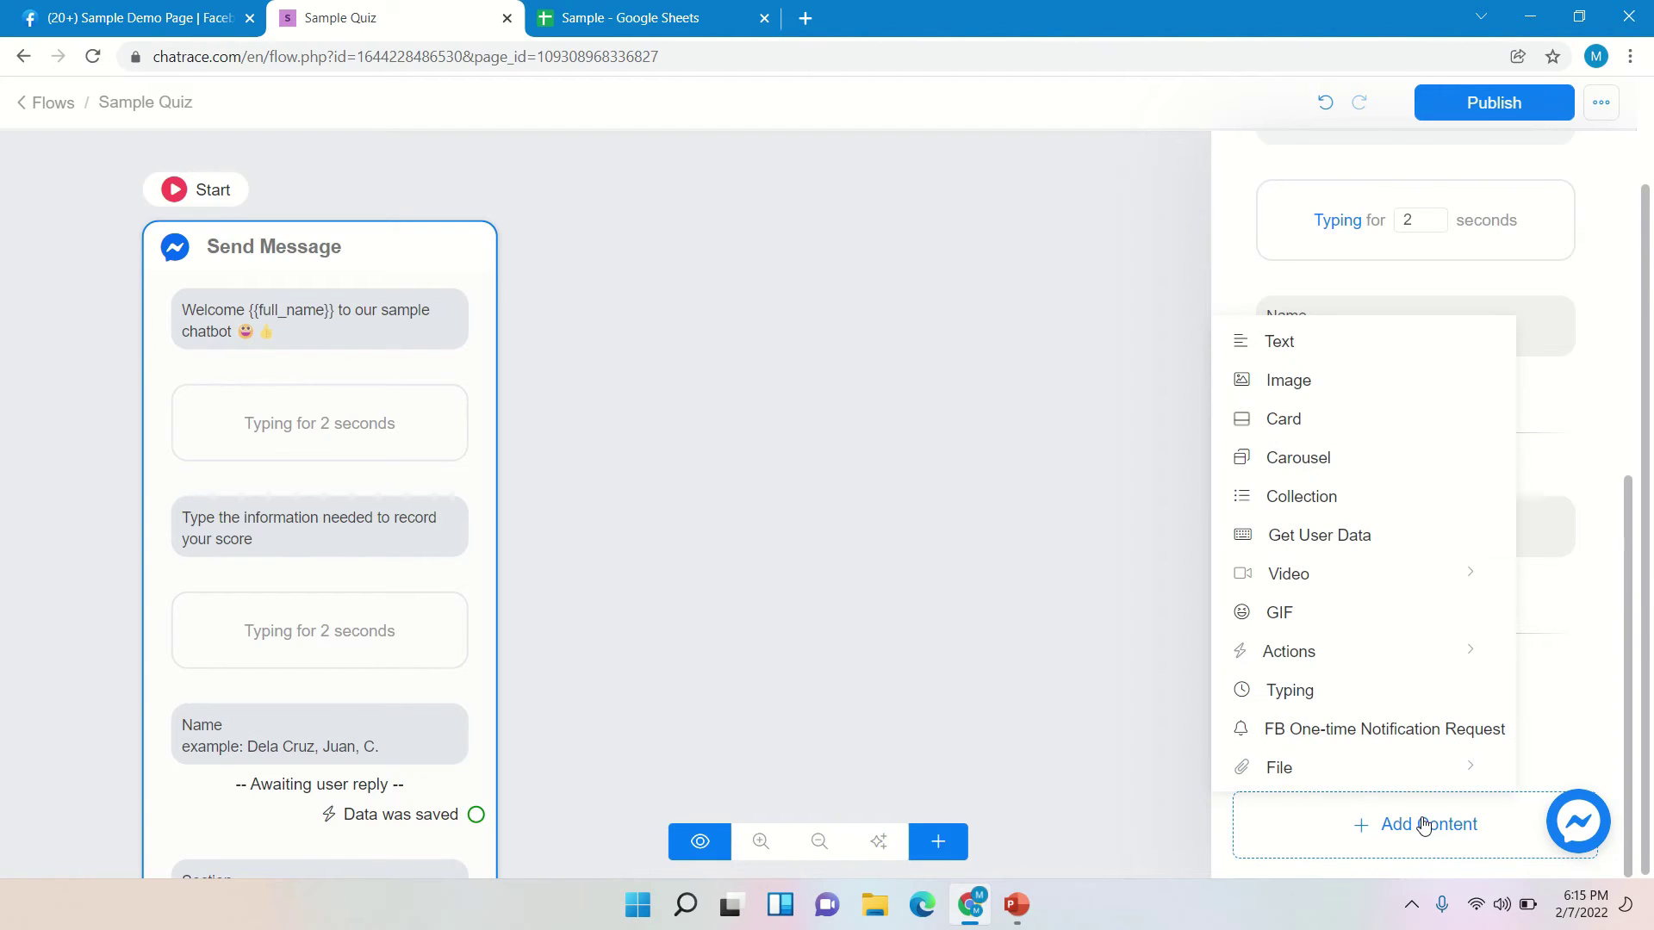
click(1269, 539)
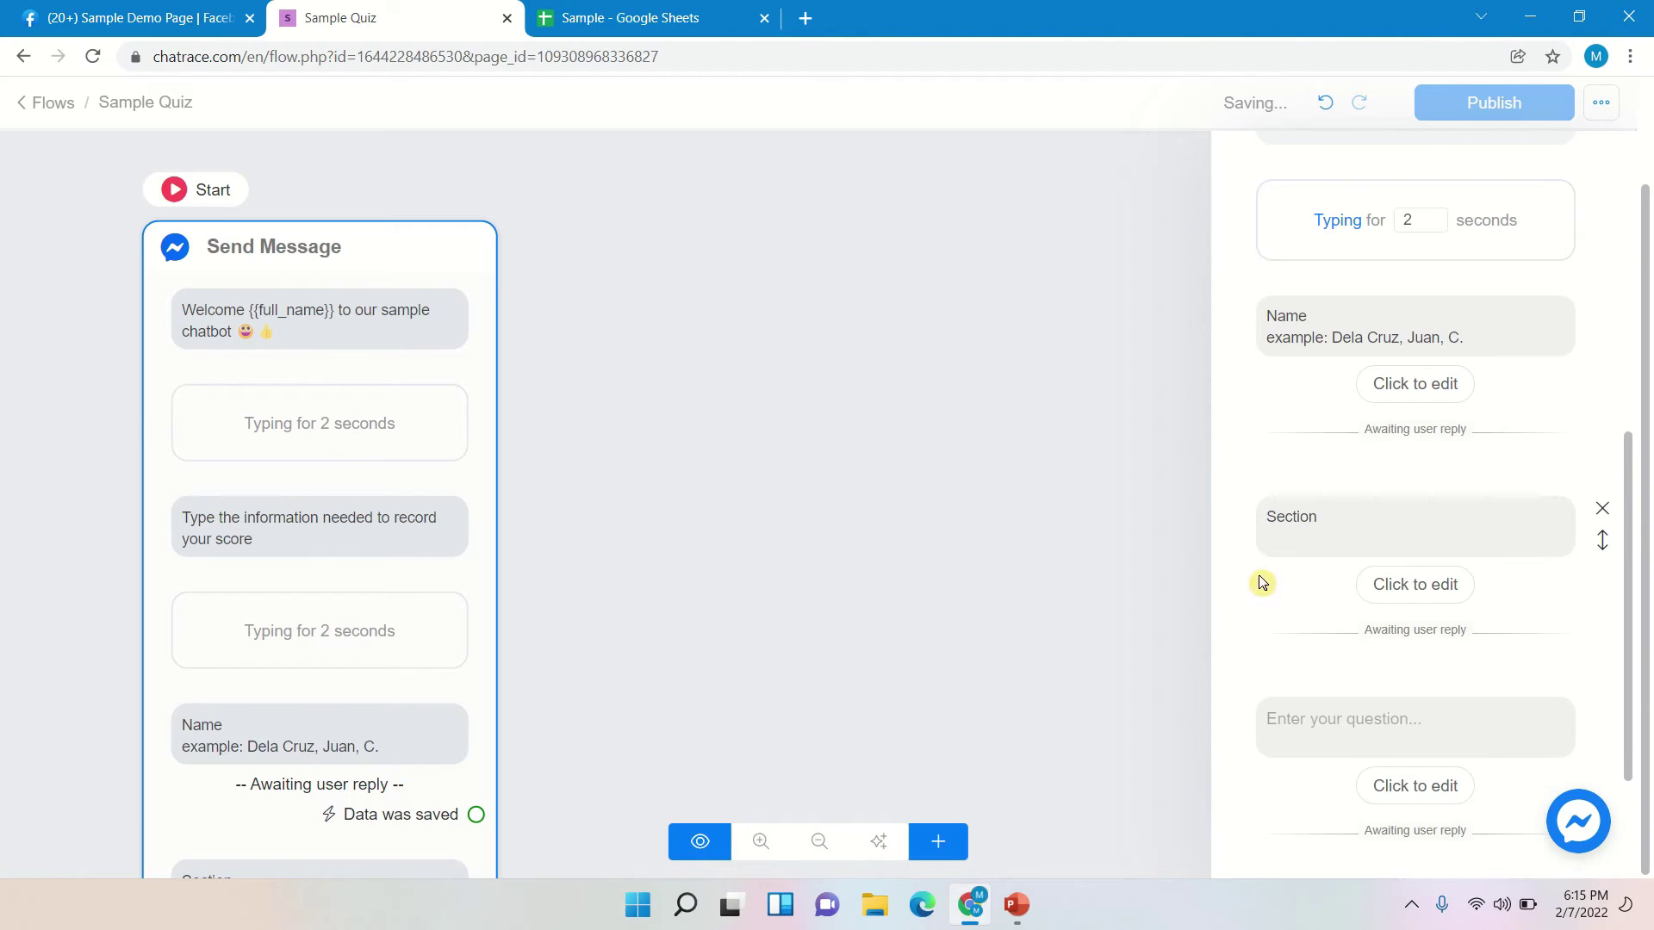
click(638, 11)
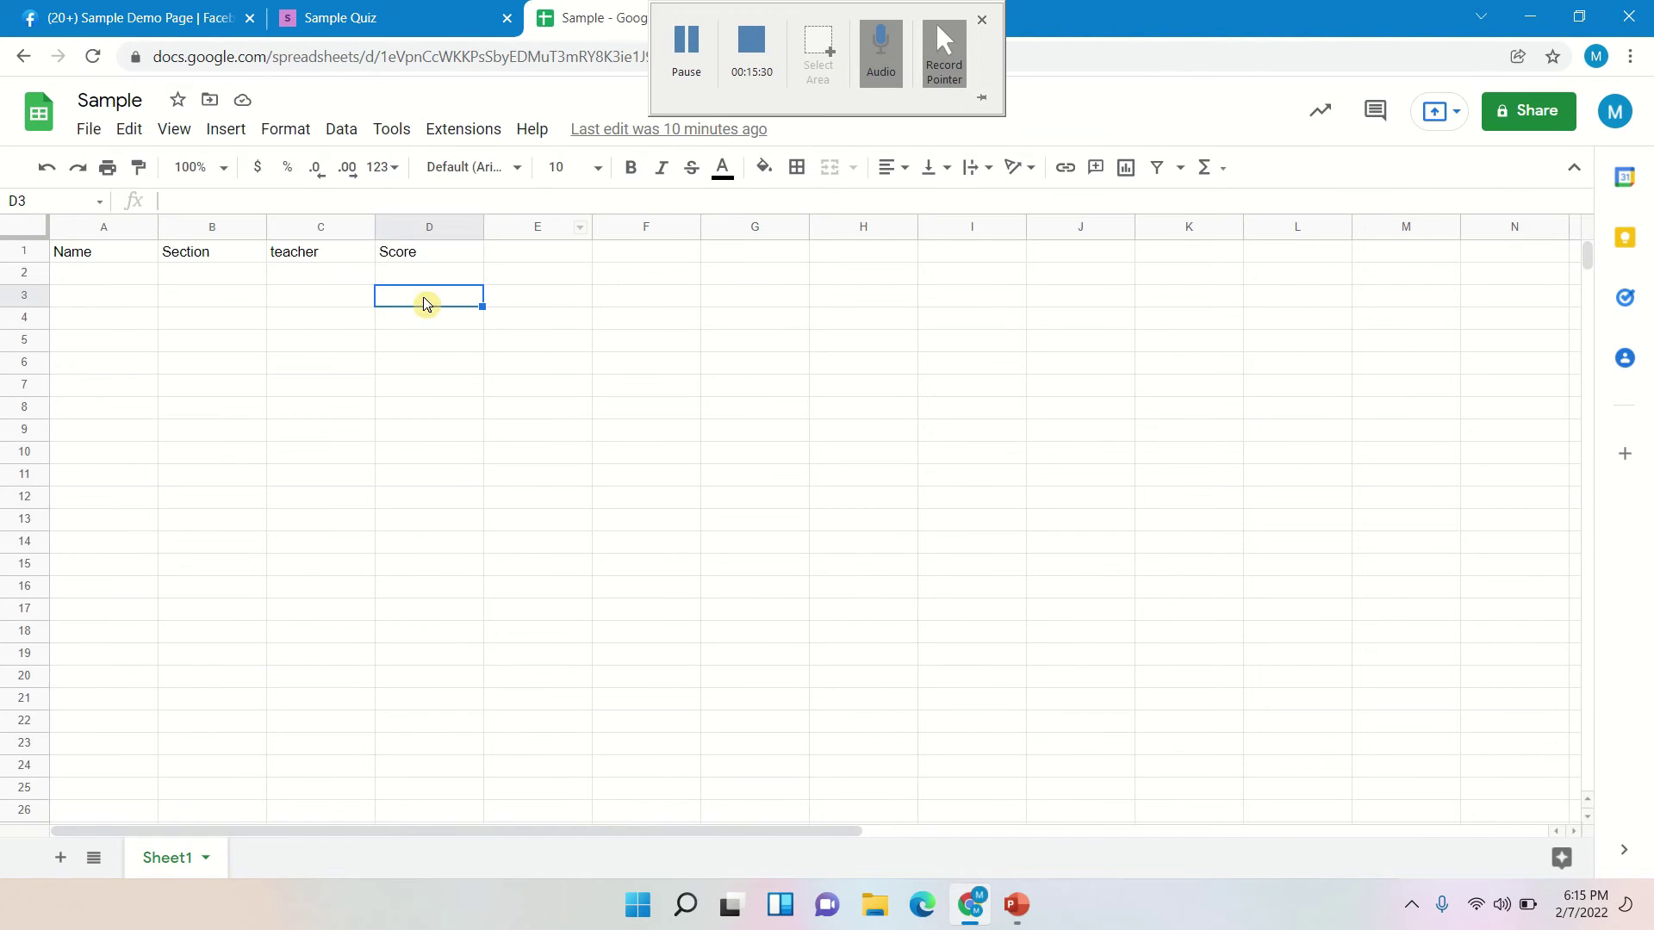
click(422, 7)
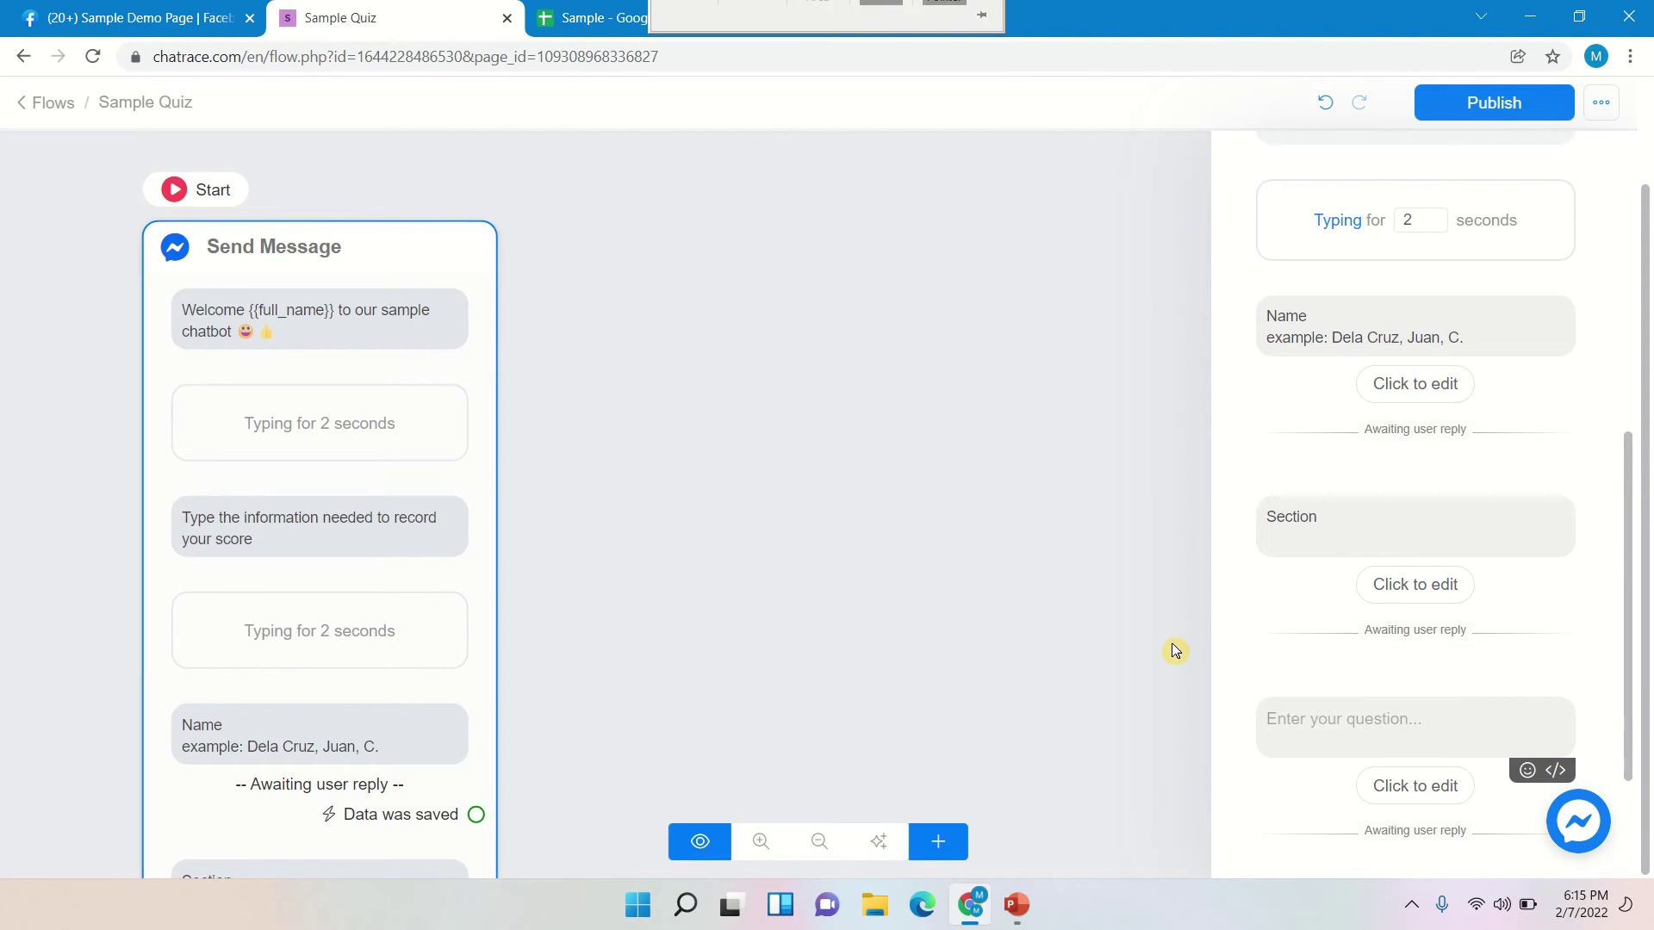
text(Teacher)
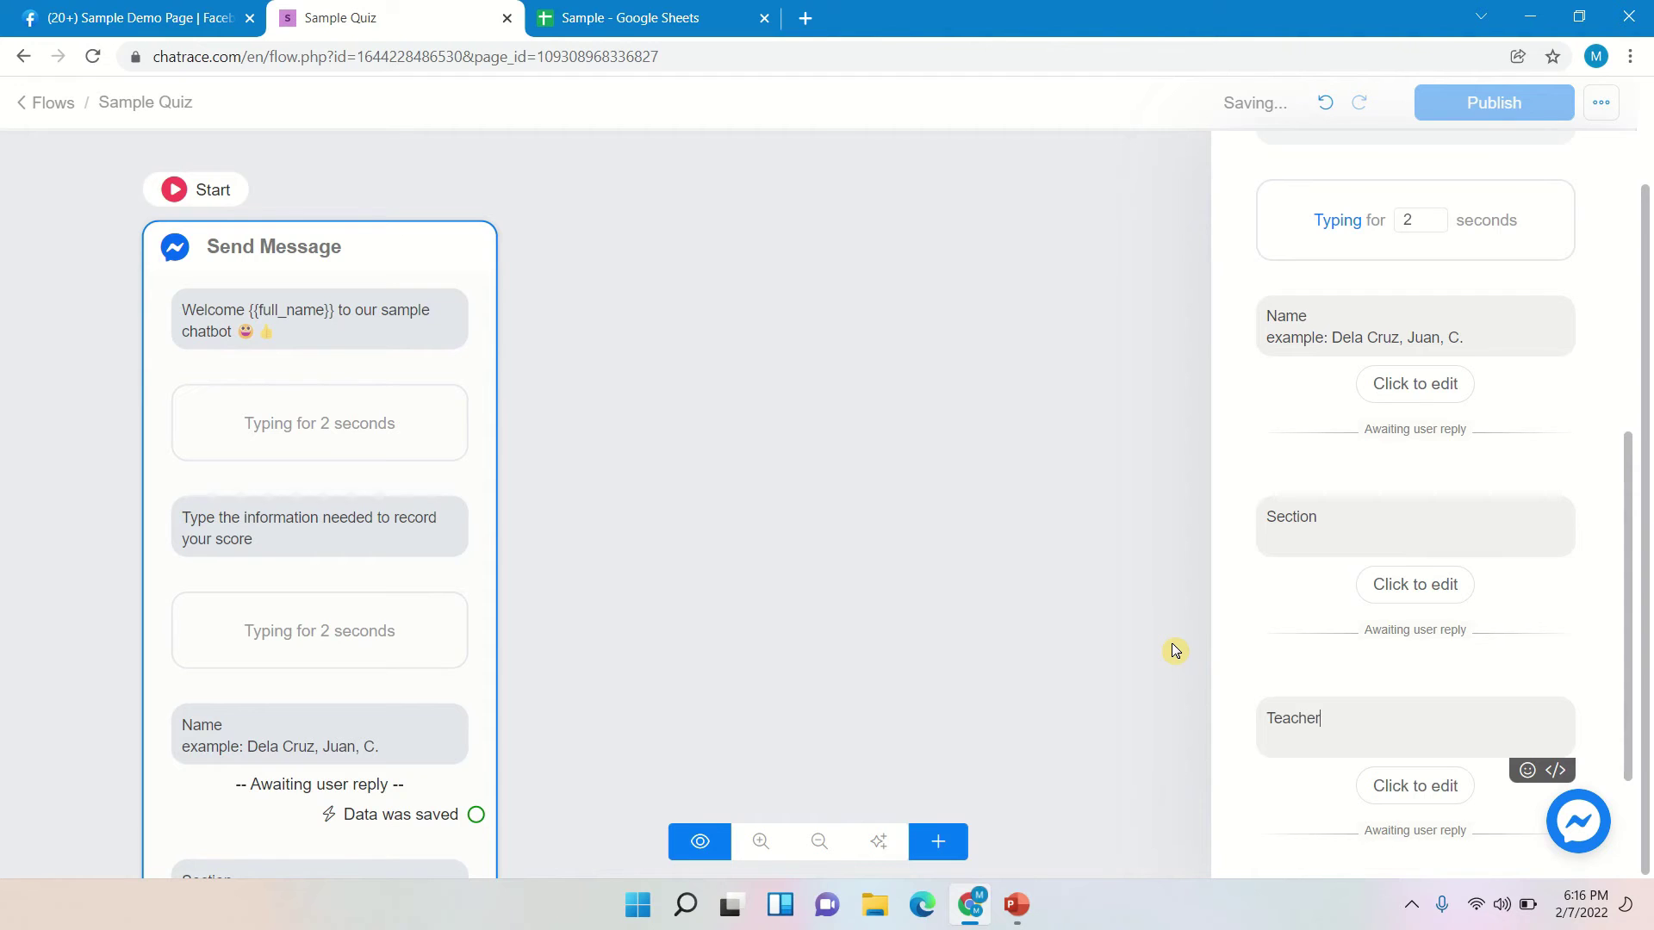
click(1410, 773)
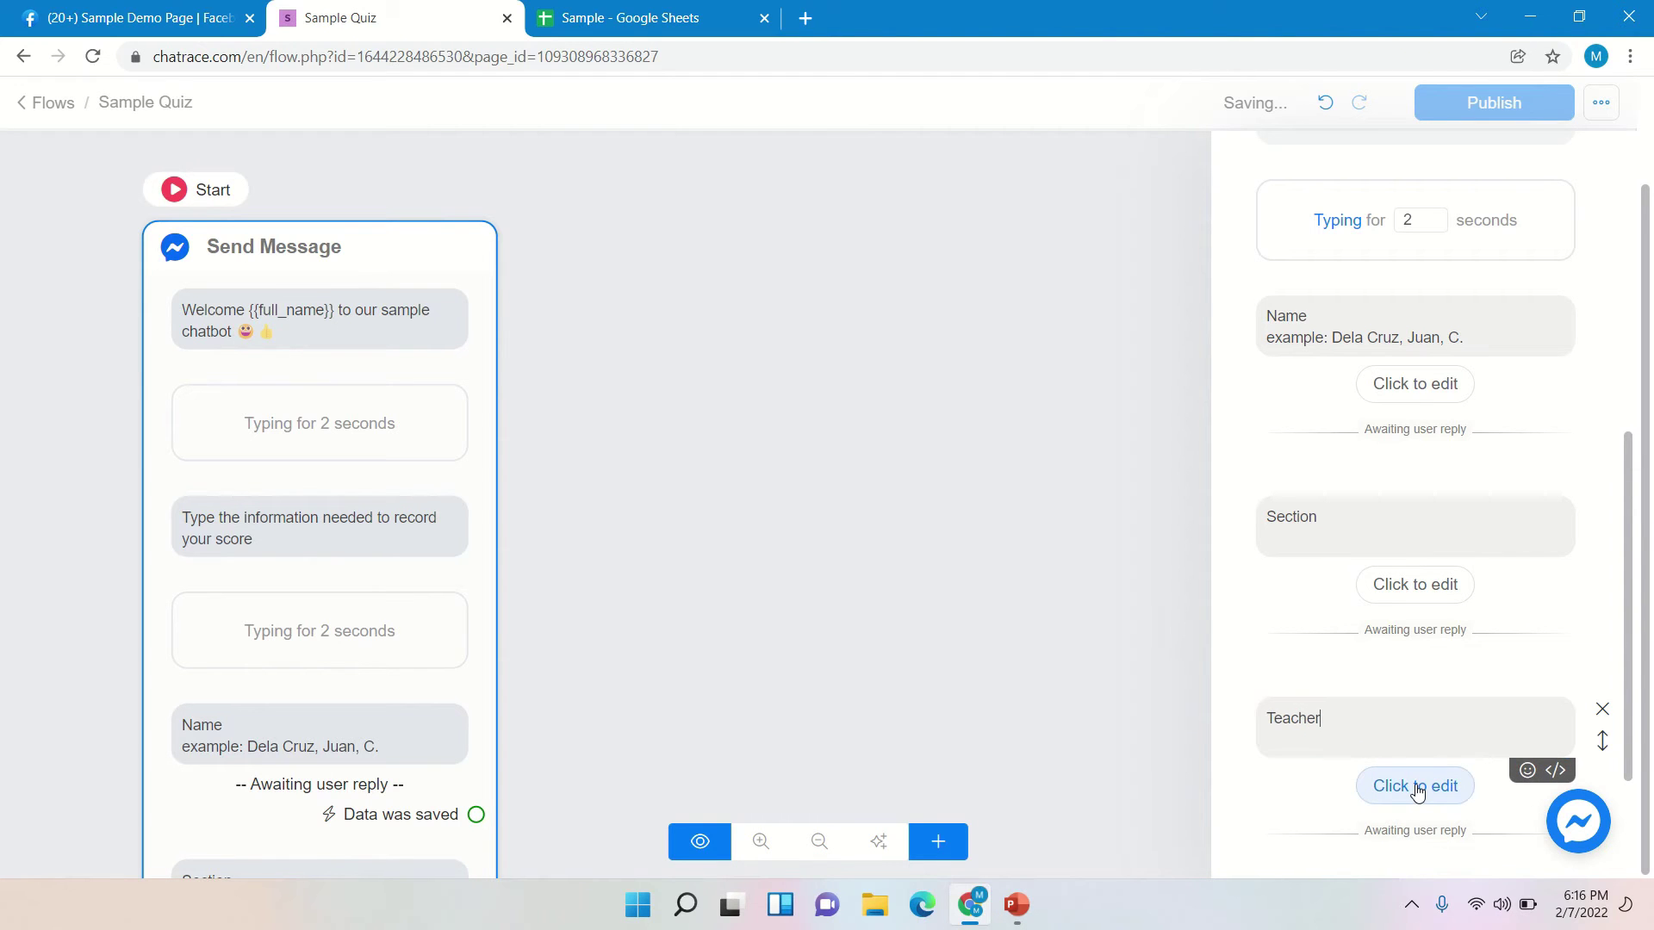
- Make the Teacher question multiple choice, saving replies to a new custom field named Teacher
click(1417, 788)
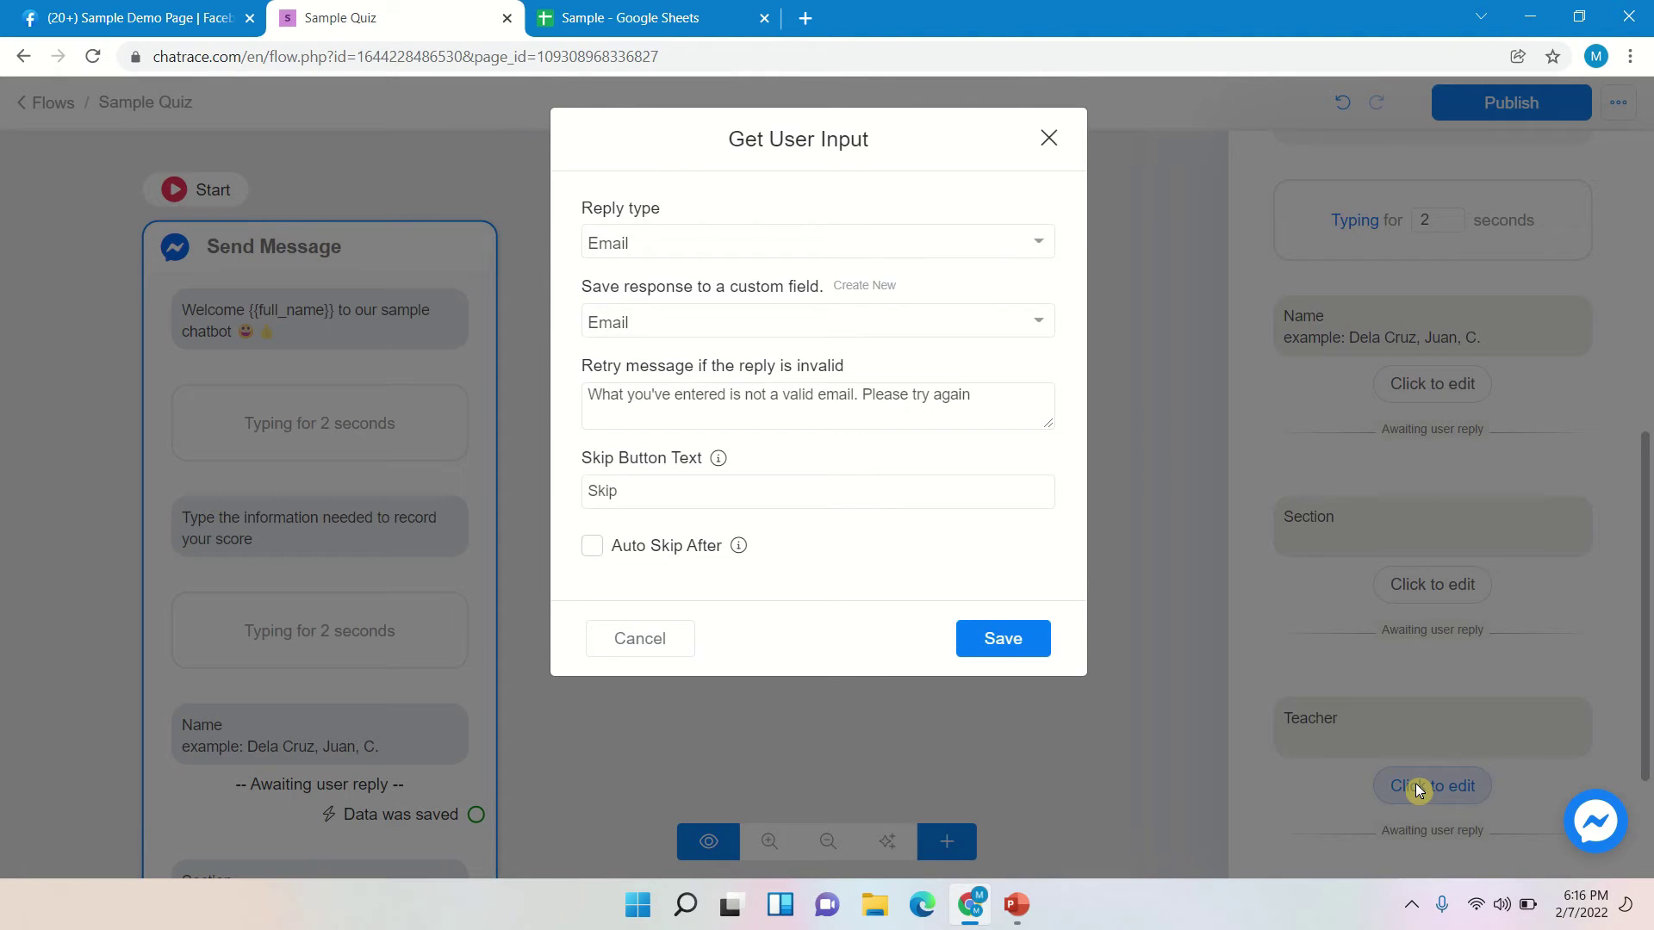
click(851, 243)
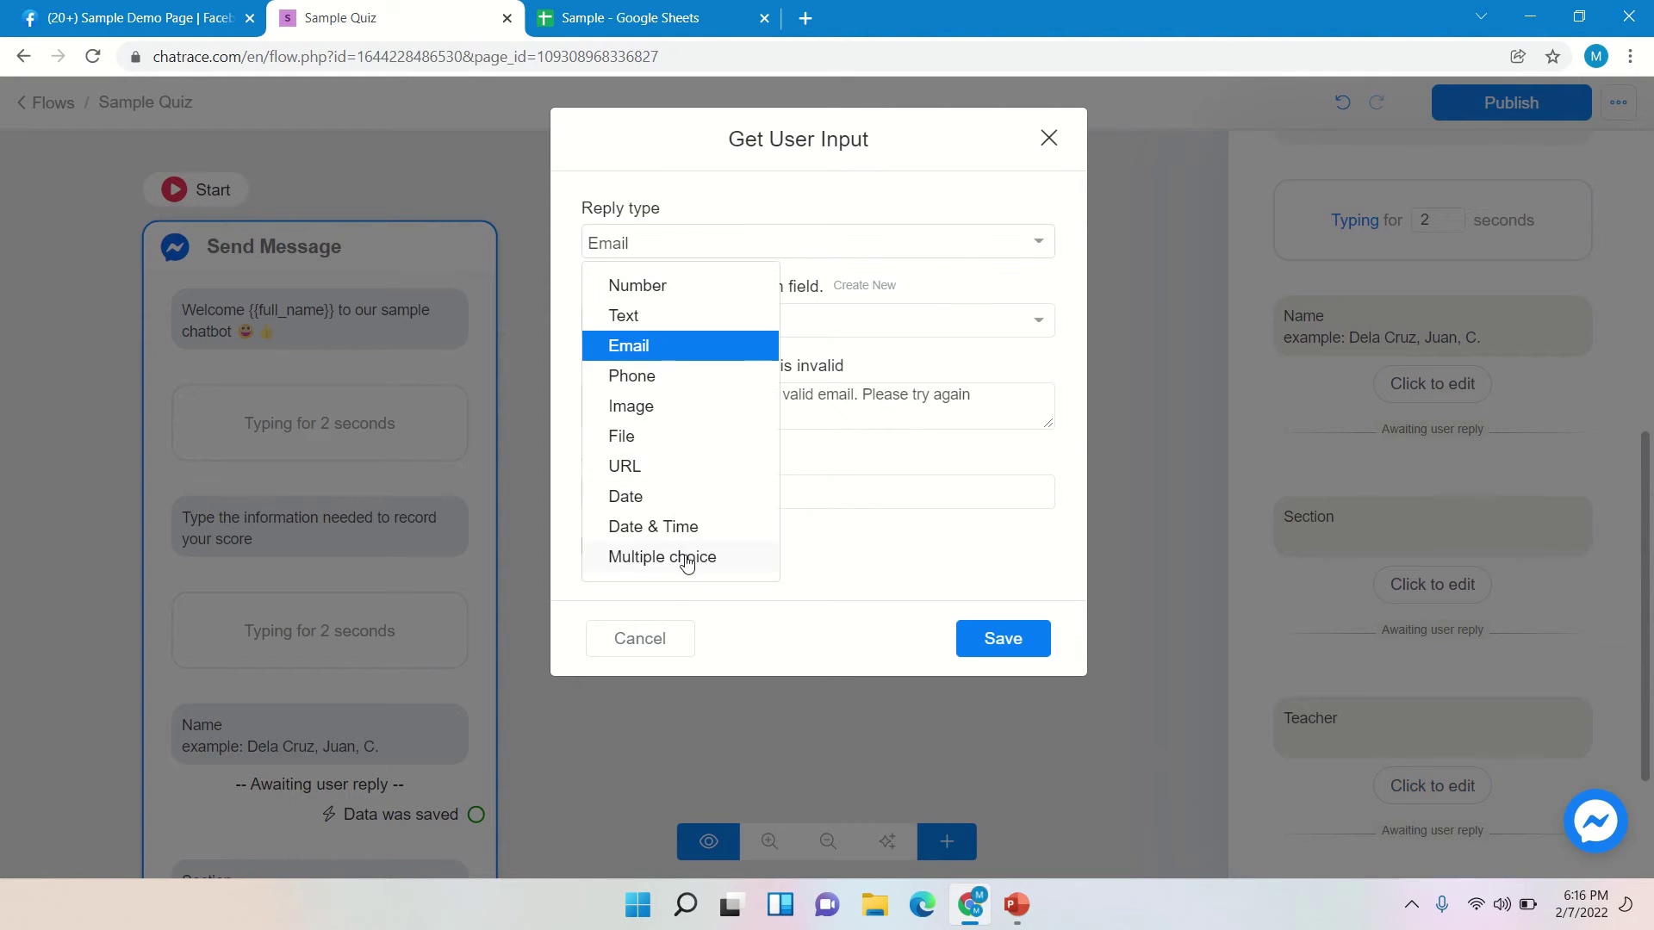
click(687, 560)
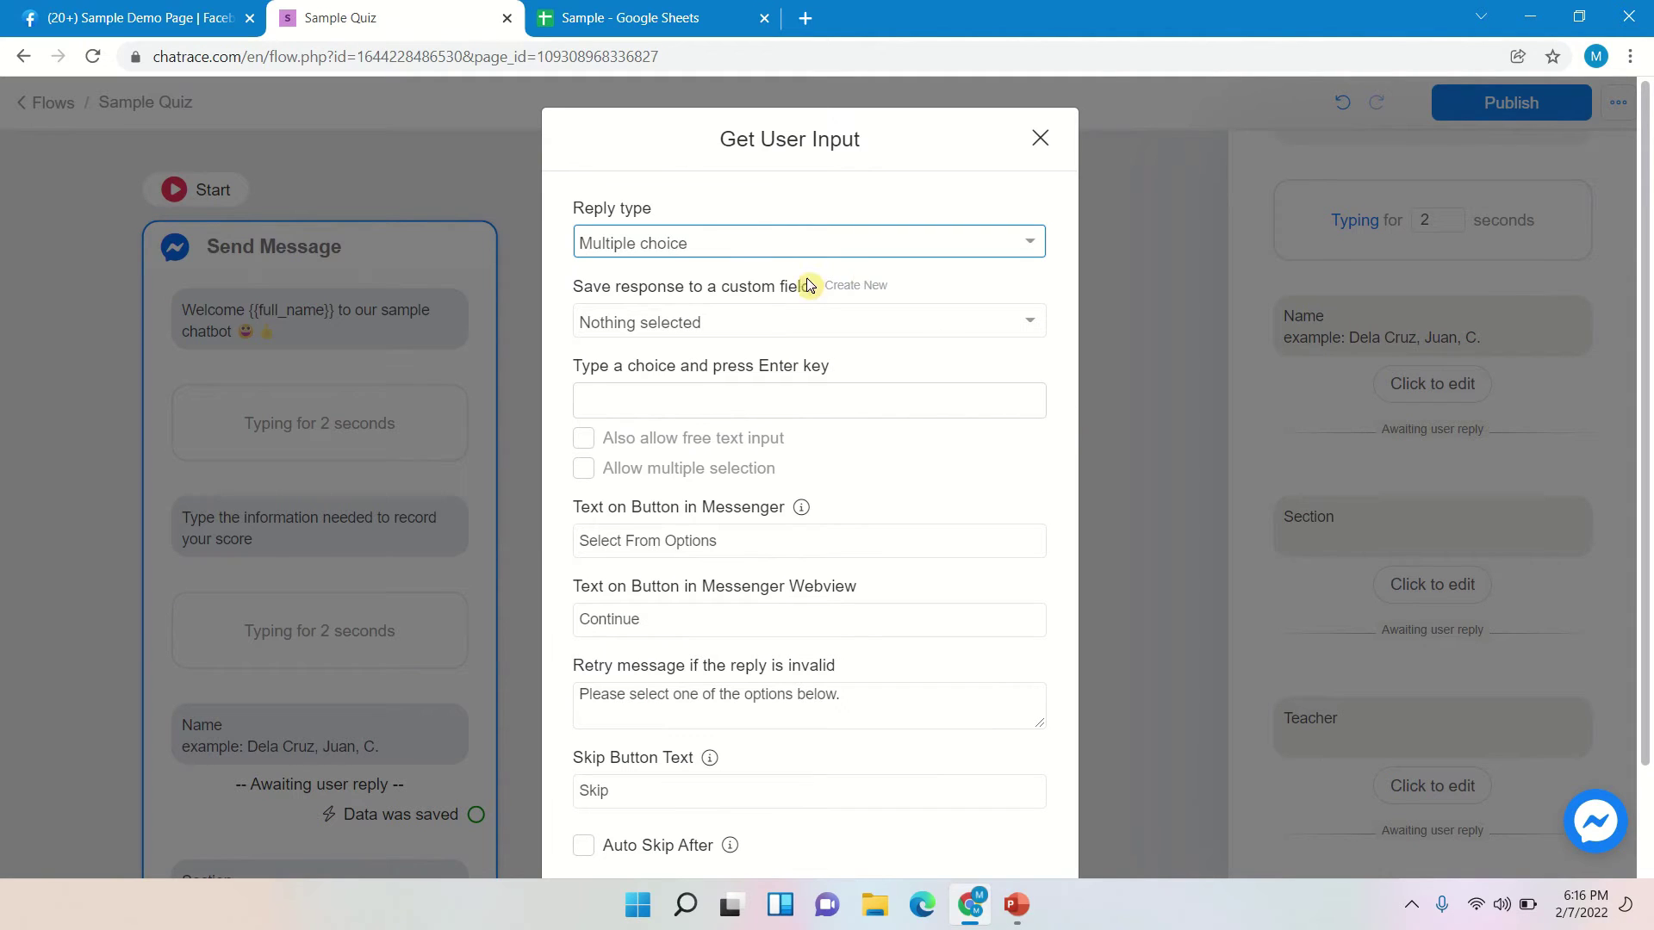
click(851, 287)
click(689, 259)
text(Teacher)
click(986, 582)
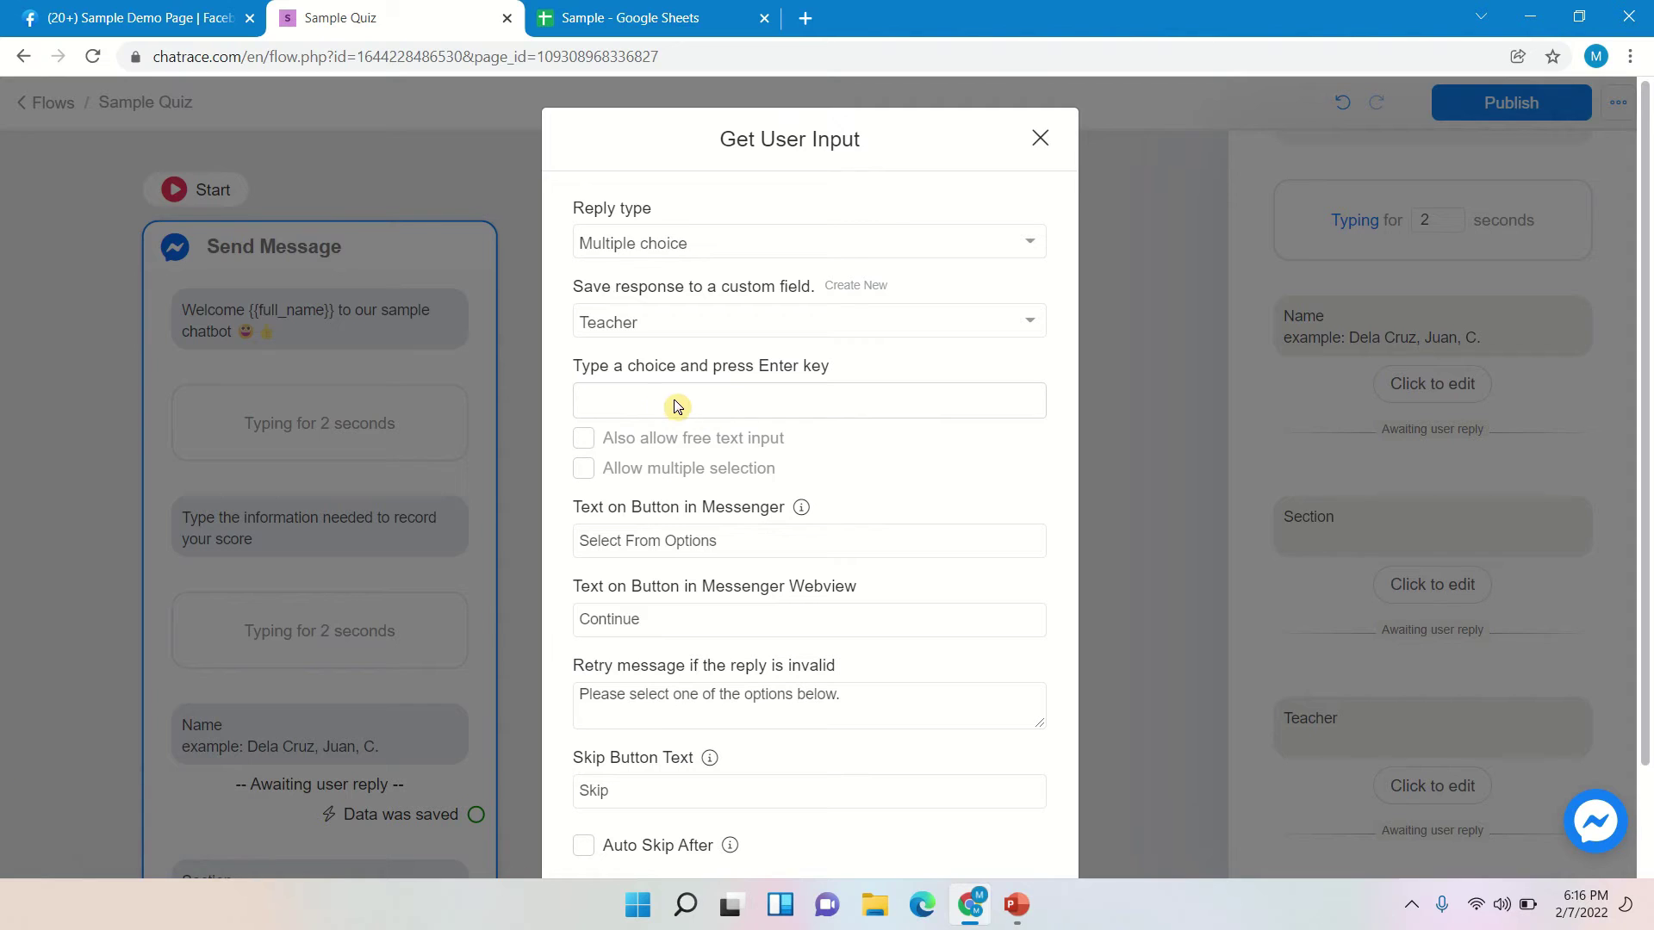
- Enter the four teachers' names as the answer choices
click(638, 405)
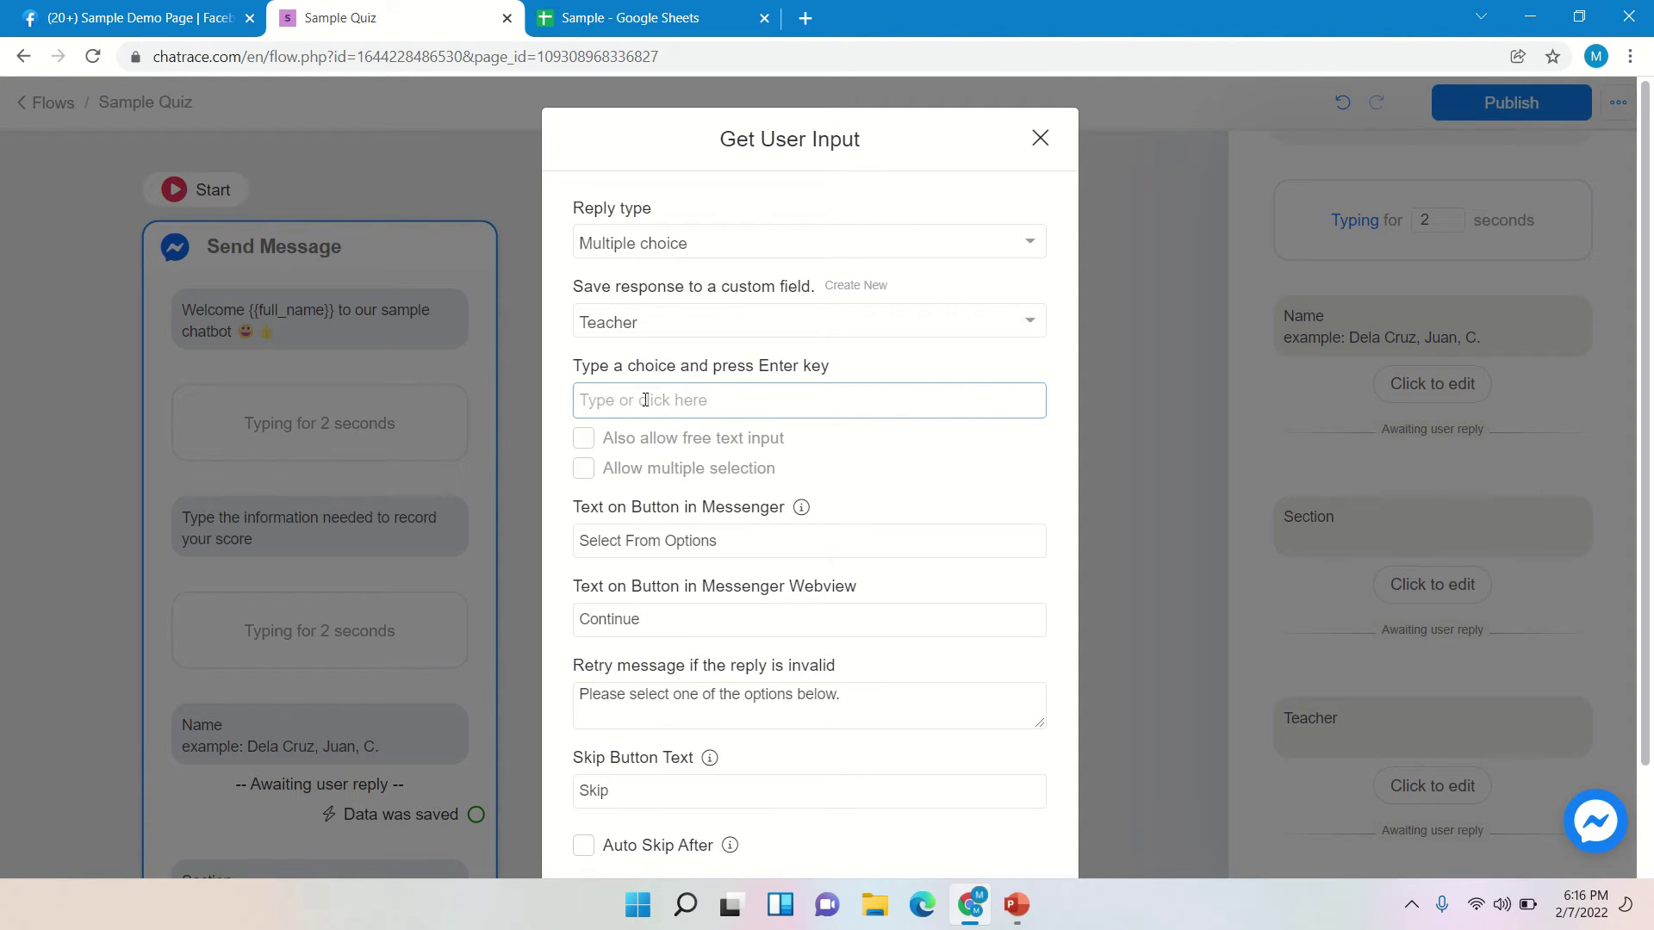
text(Ms. Eda)
key(Return)
text(Mr. Zamora)
key(Return)
text(Mr.)
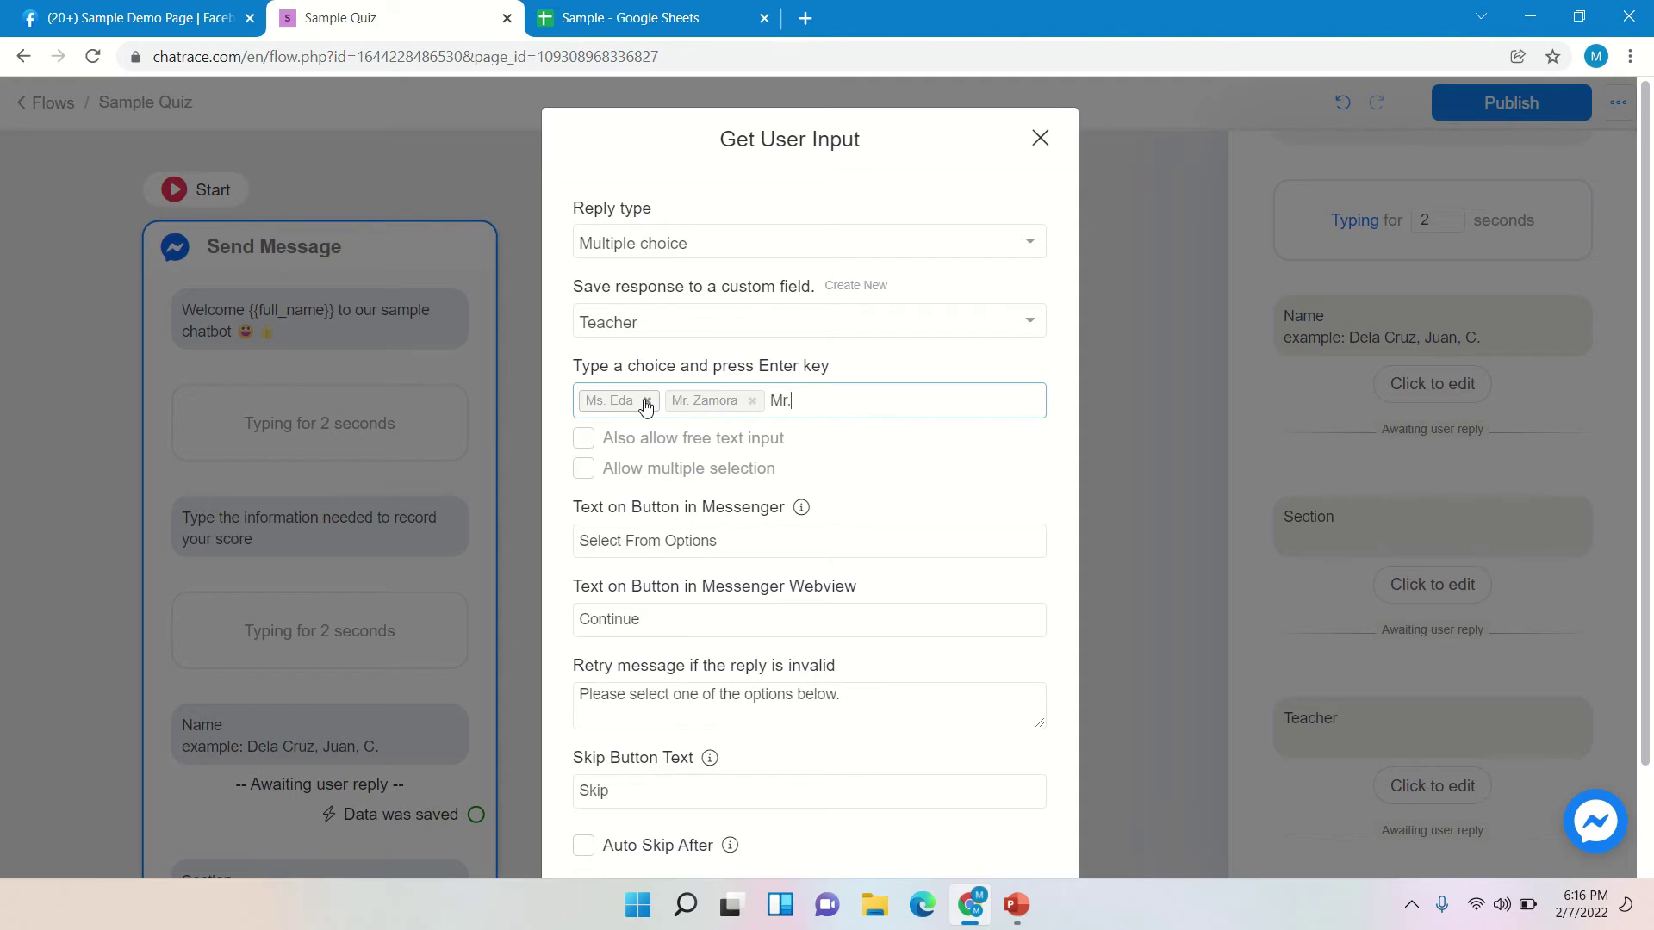
text( Payomo)
key(Return)
text(Mr)
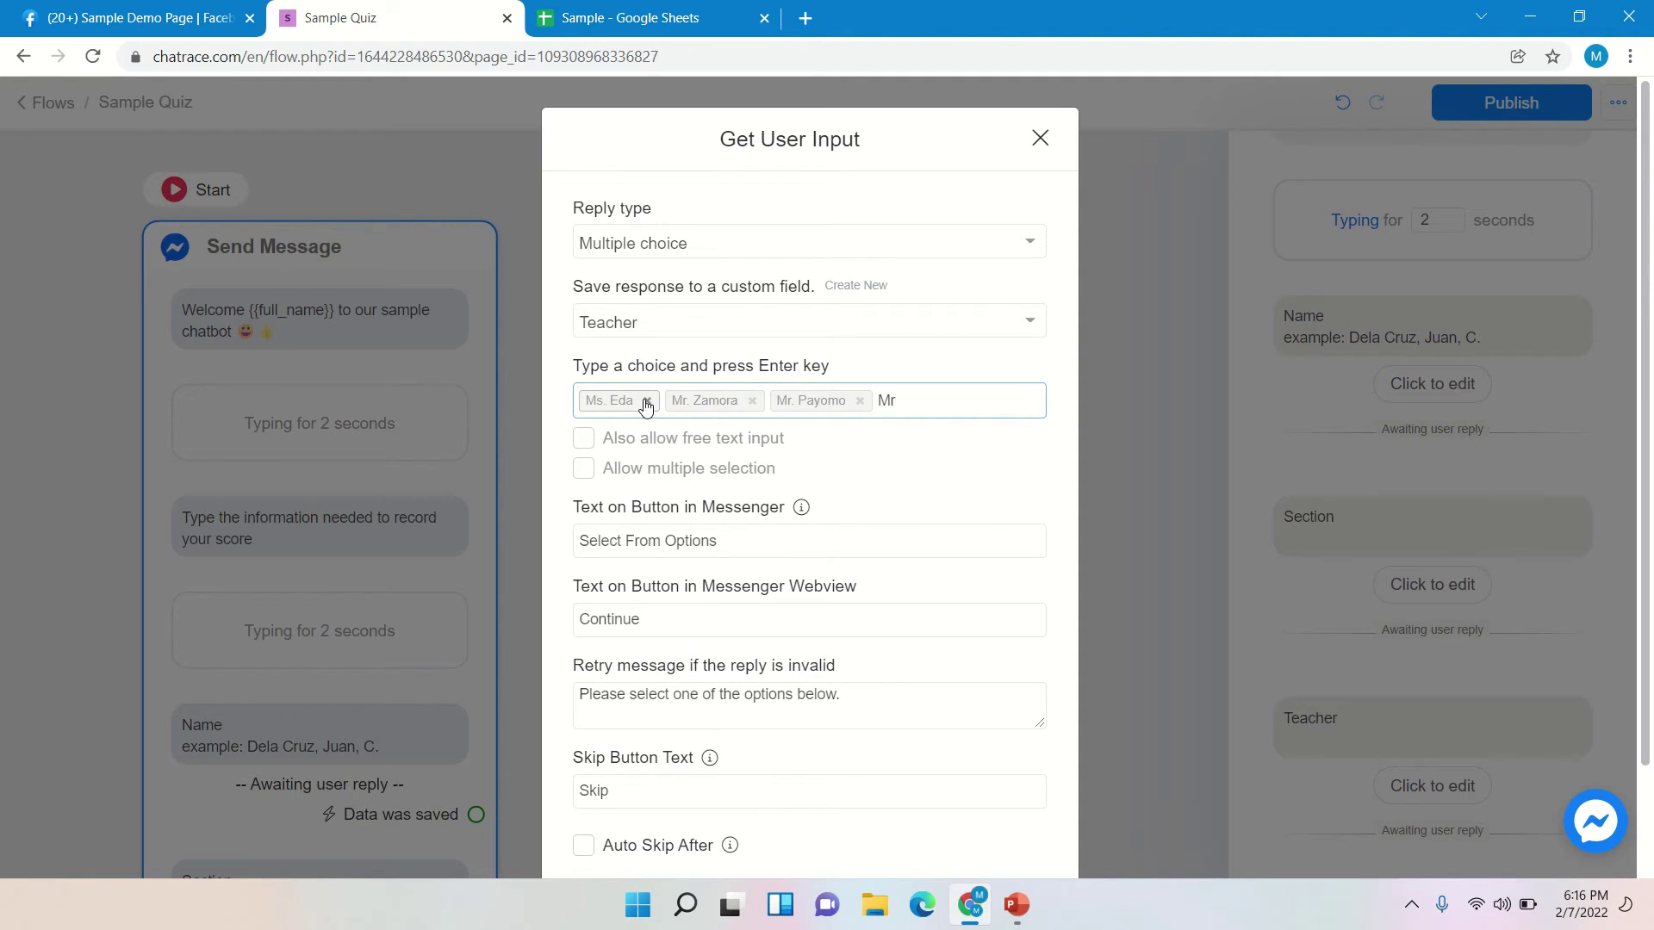
key(BackSpace)
text(s. Indoy)
key(Return)
- Clear the skip-button text and save the Teacher question settings
scroll(896, 526, down, 2)
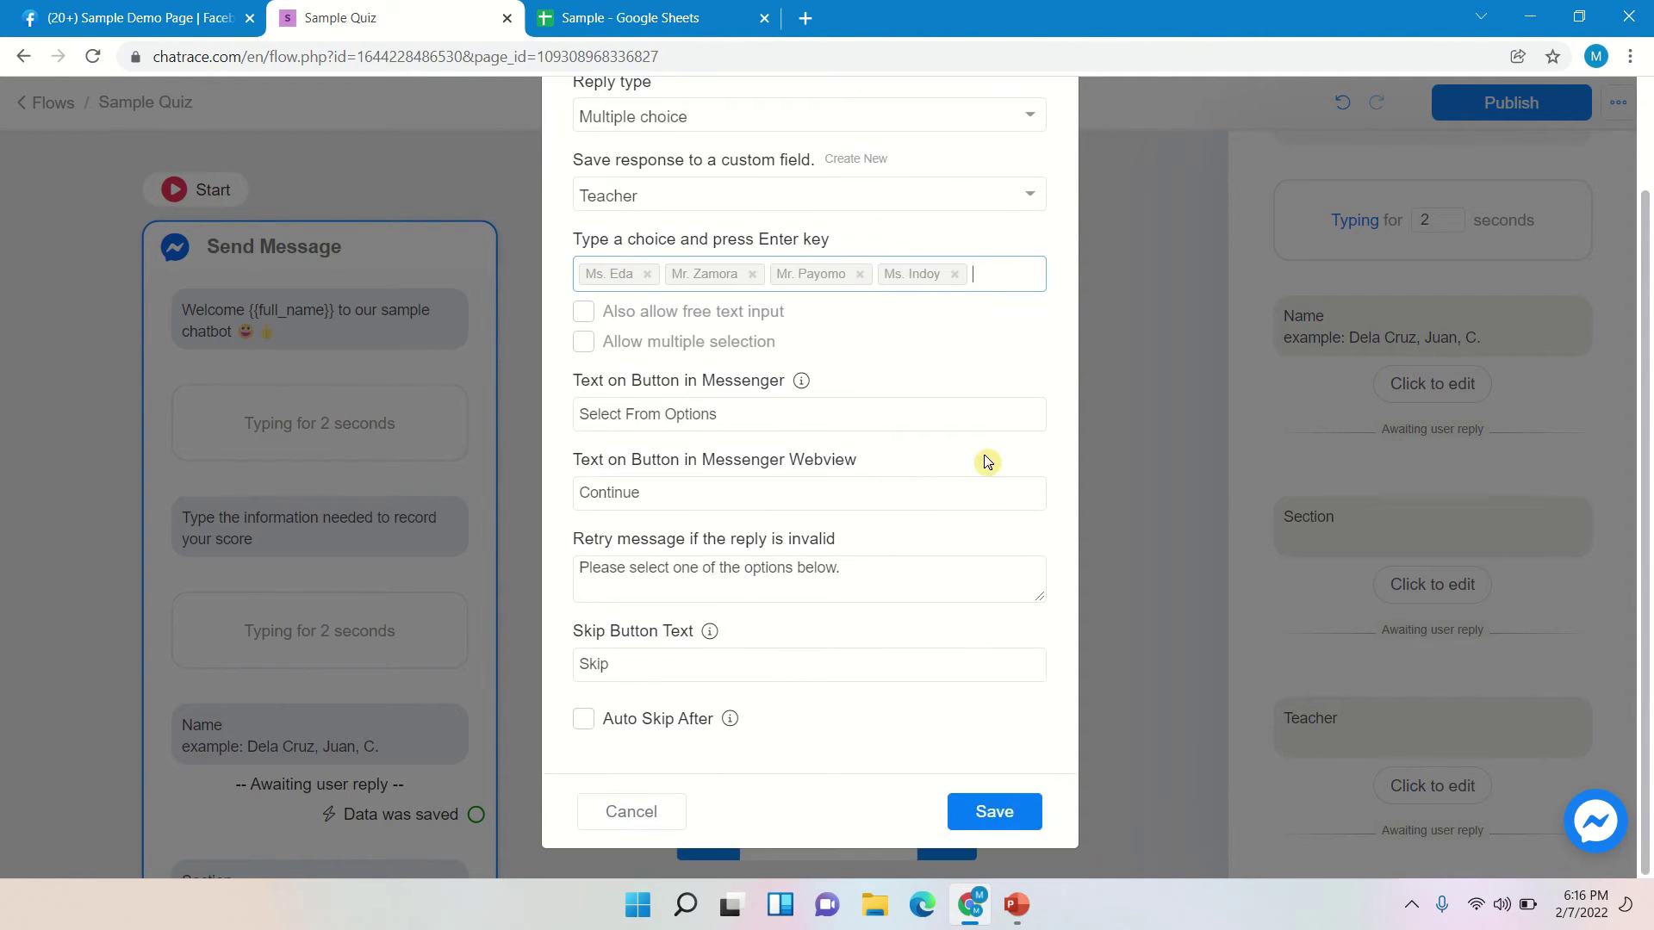
drag(676, 669, 579, 664)
key(BackSpace)
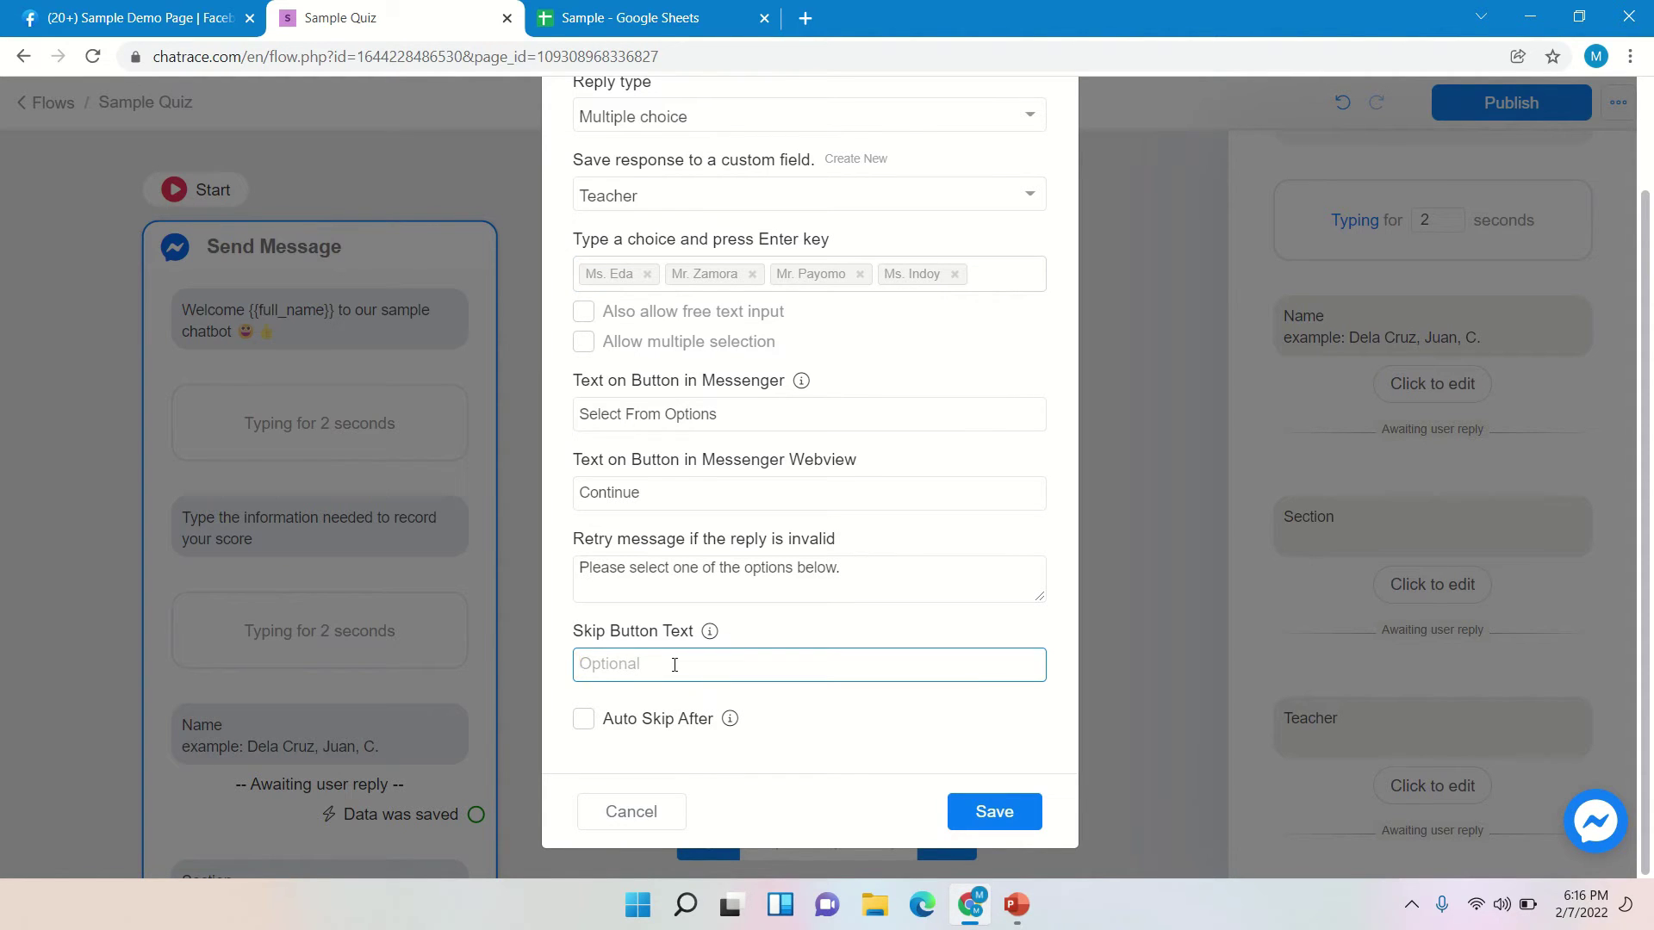
click(1004, 810)
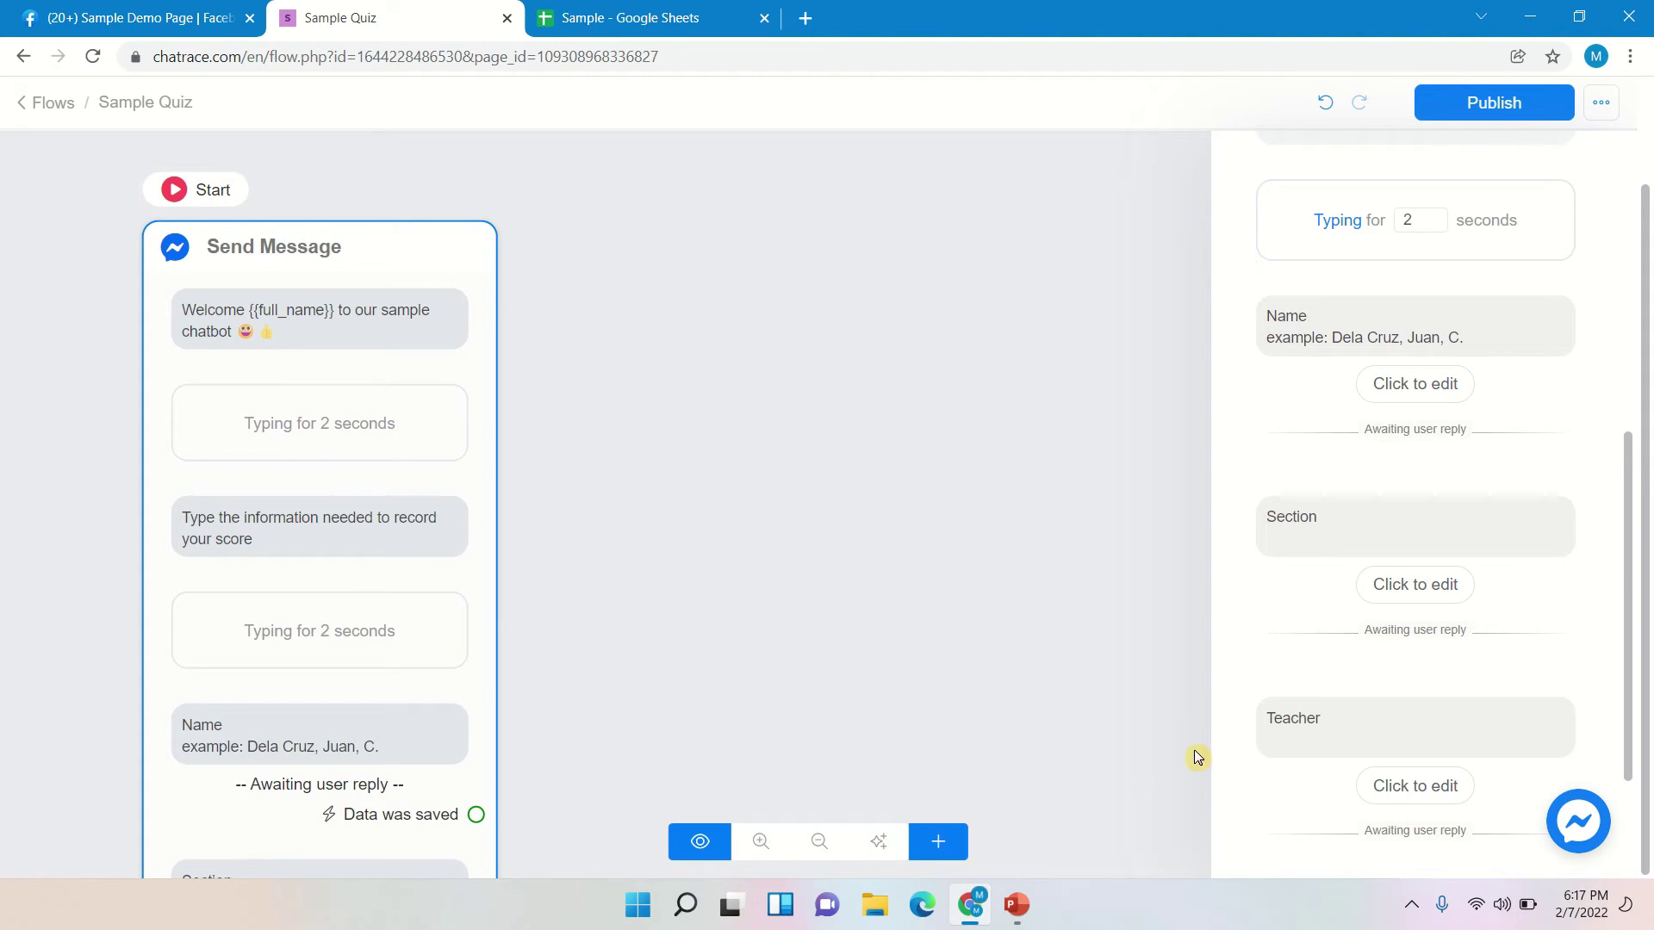
- Add a text block reading 'You are about to start your test, Are your ready?' below Teacher
scroll(1488, 619, down, 2)
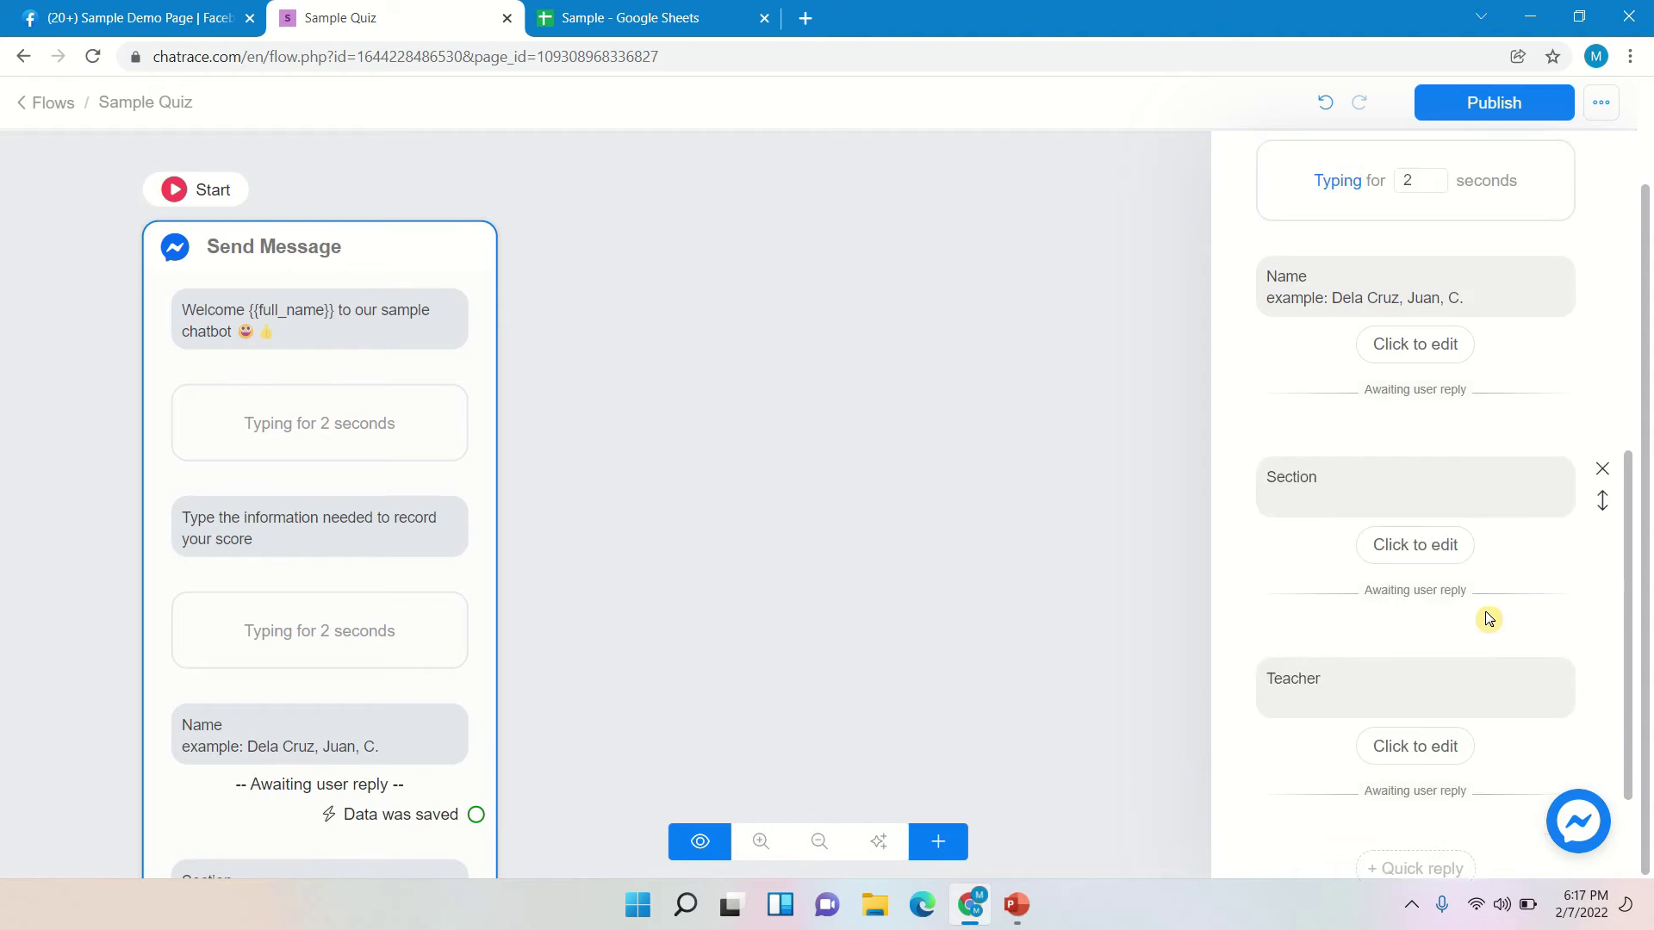
scroll(1454, 622, up, 3)
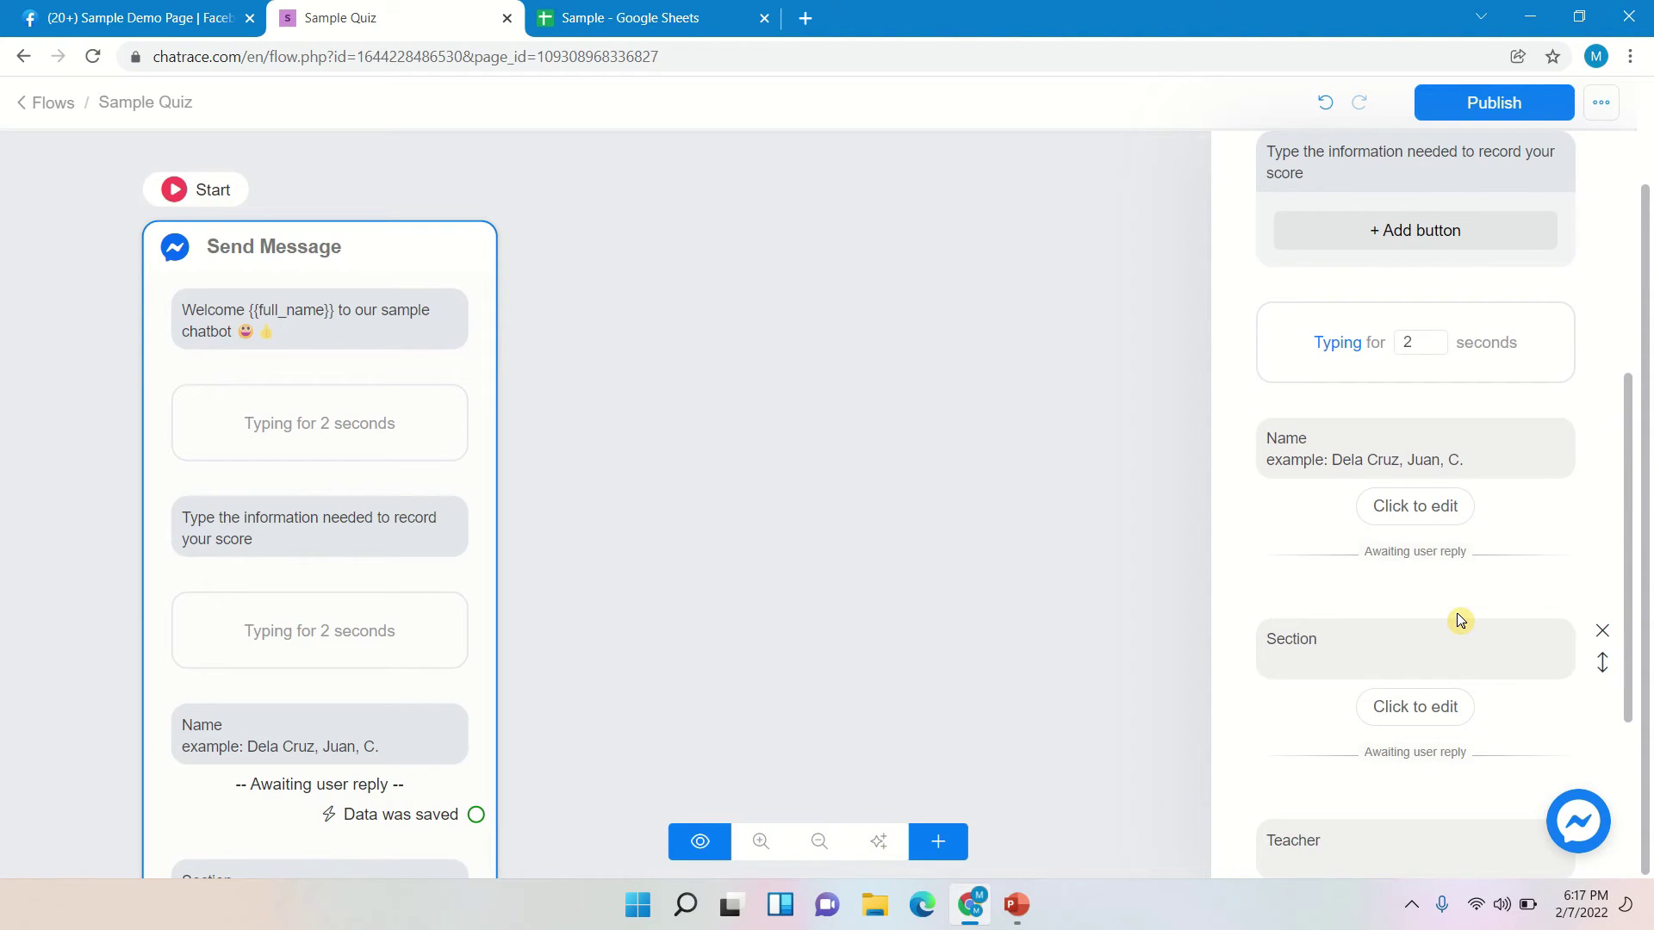
scroll(1461, 620, down, 3)
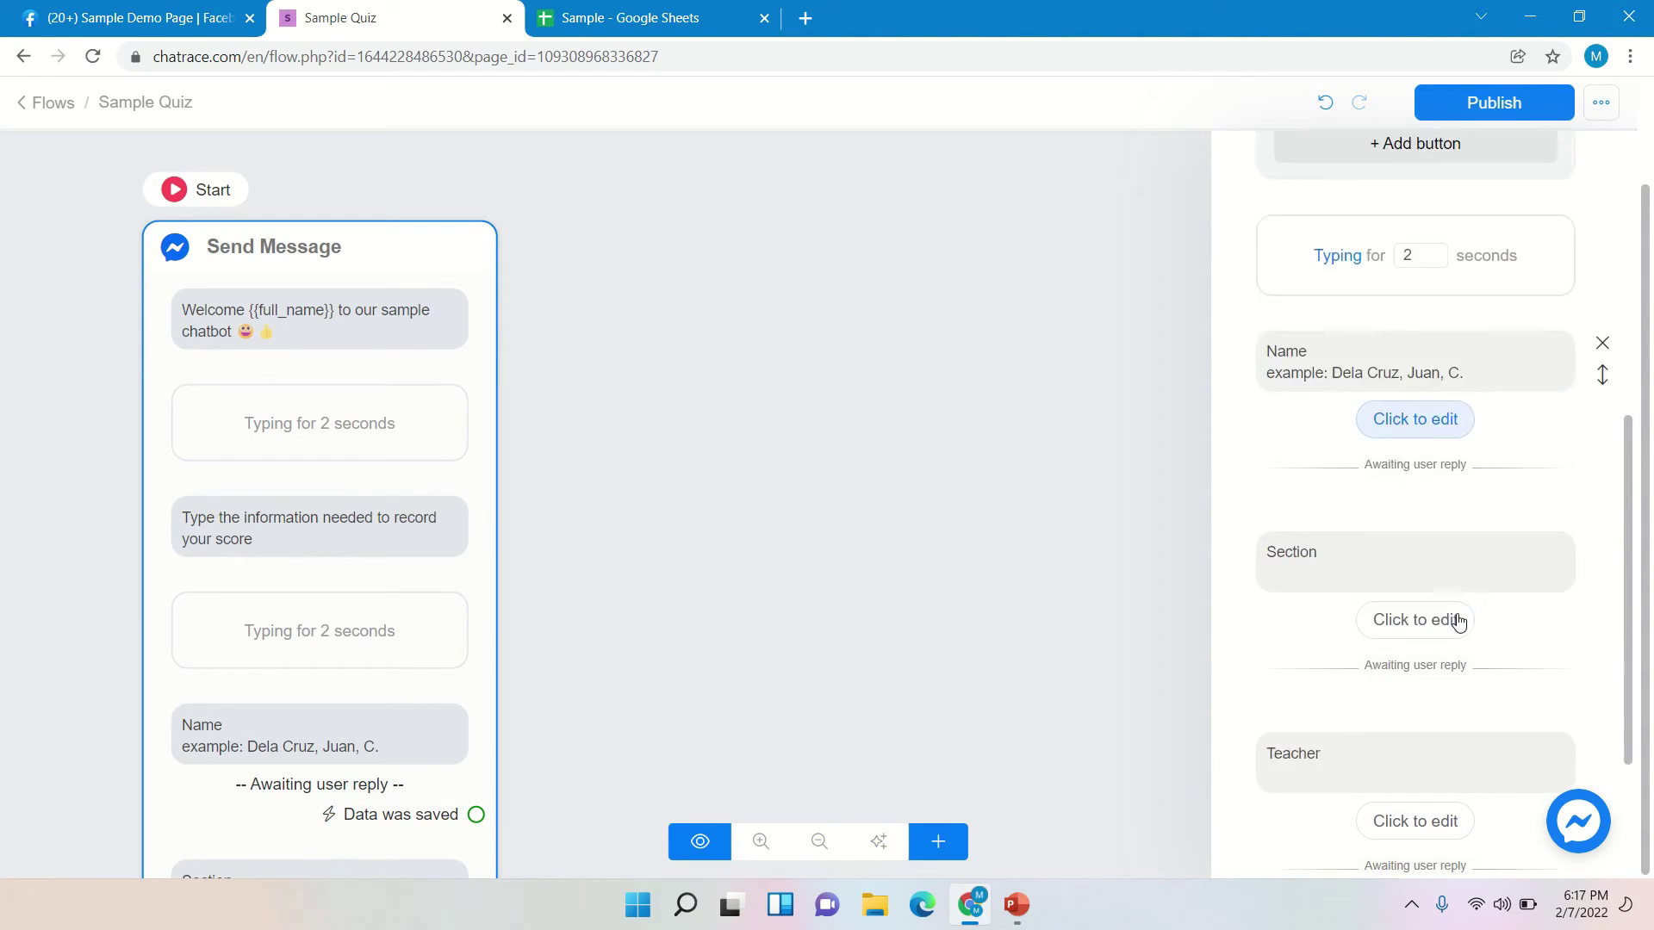
scroll(1461, 619, up, 4)
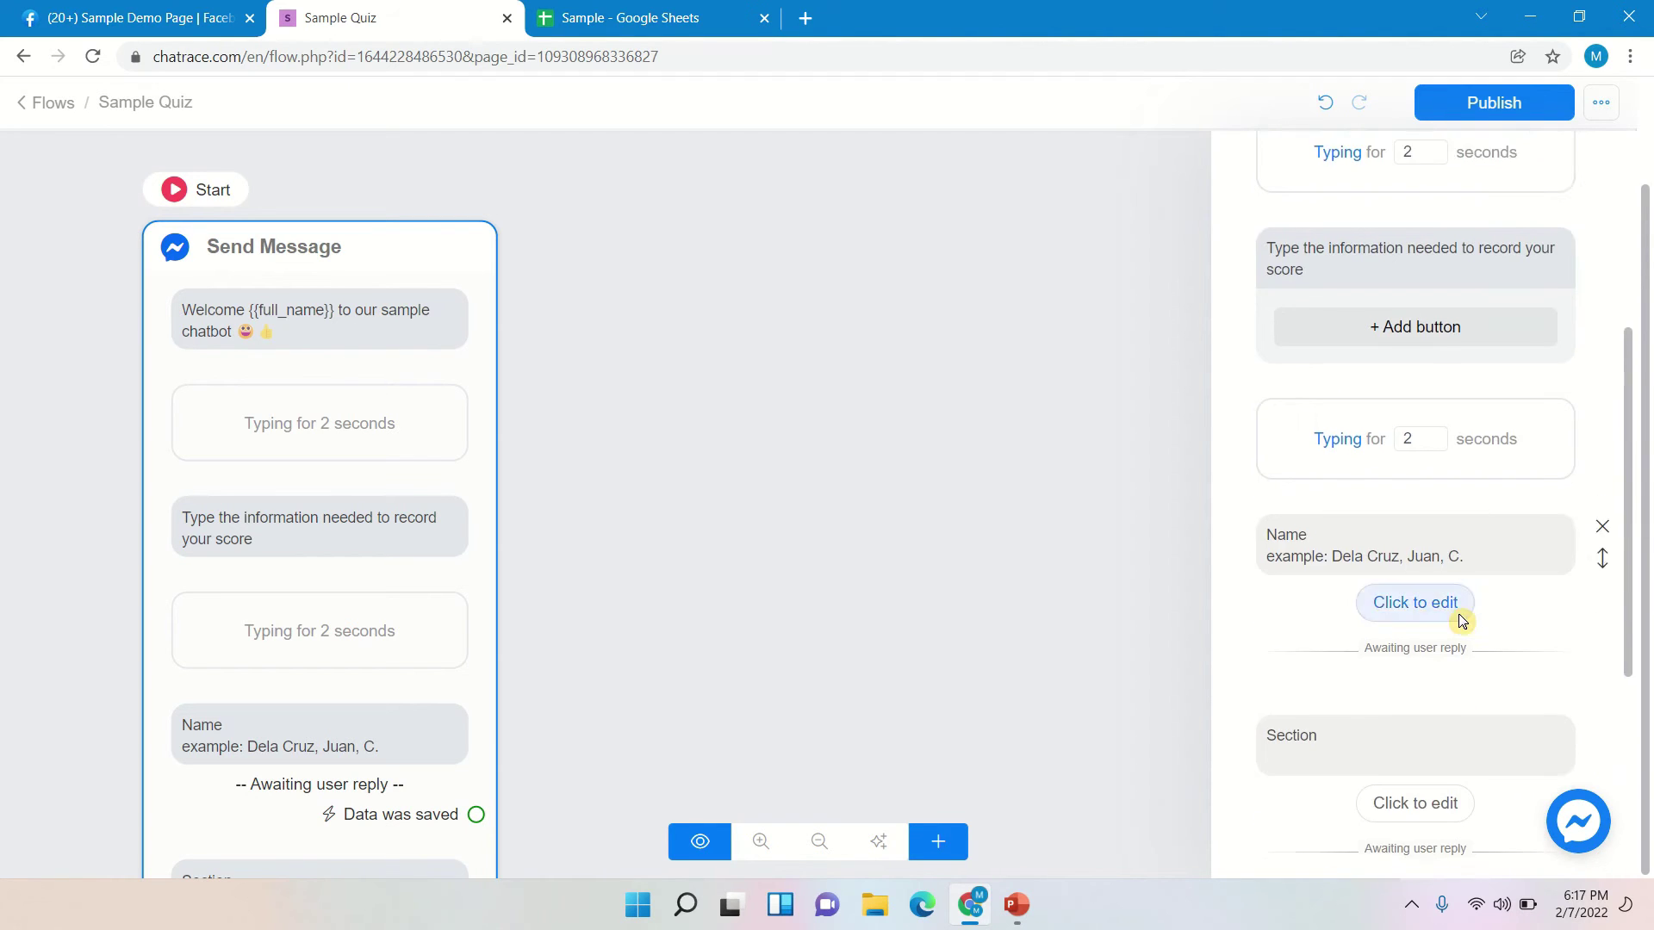
scroll(1468, 618, down, 4)
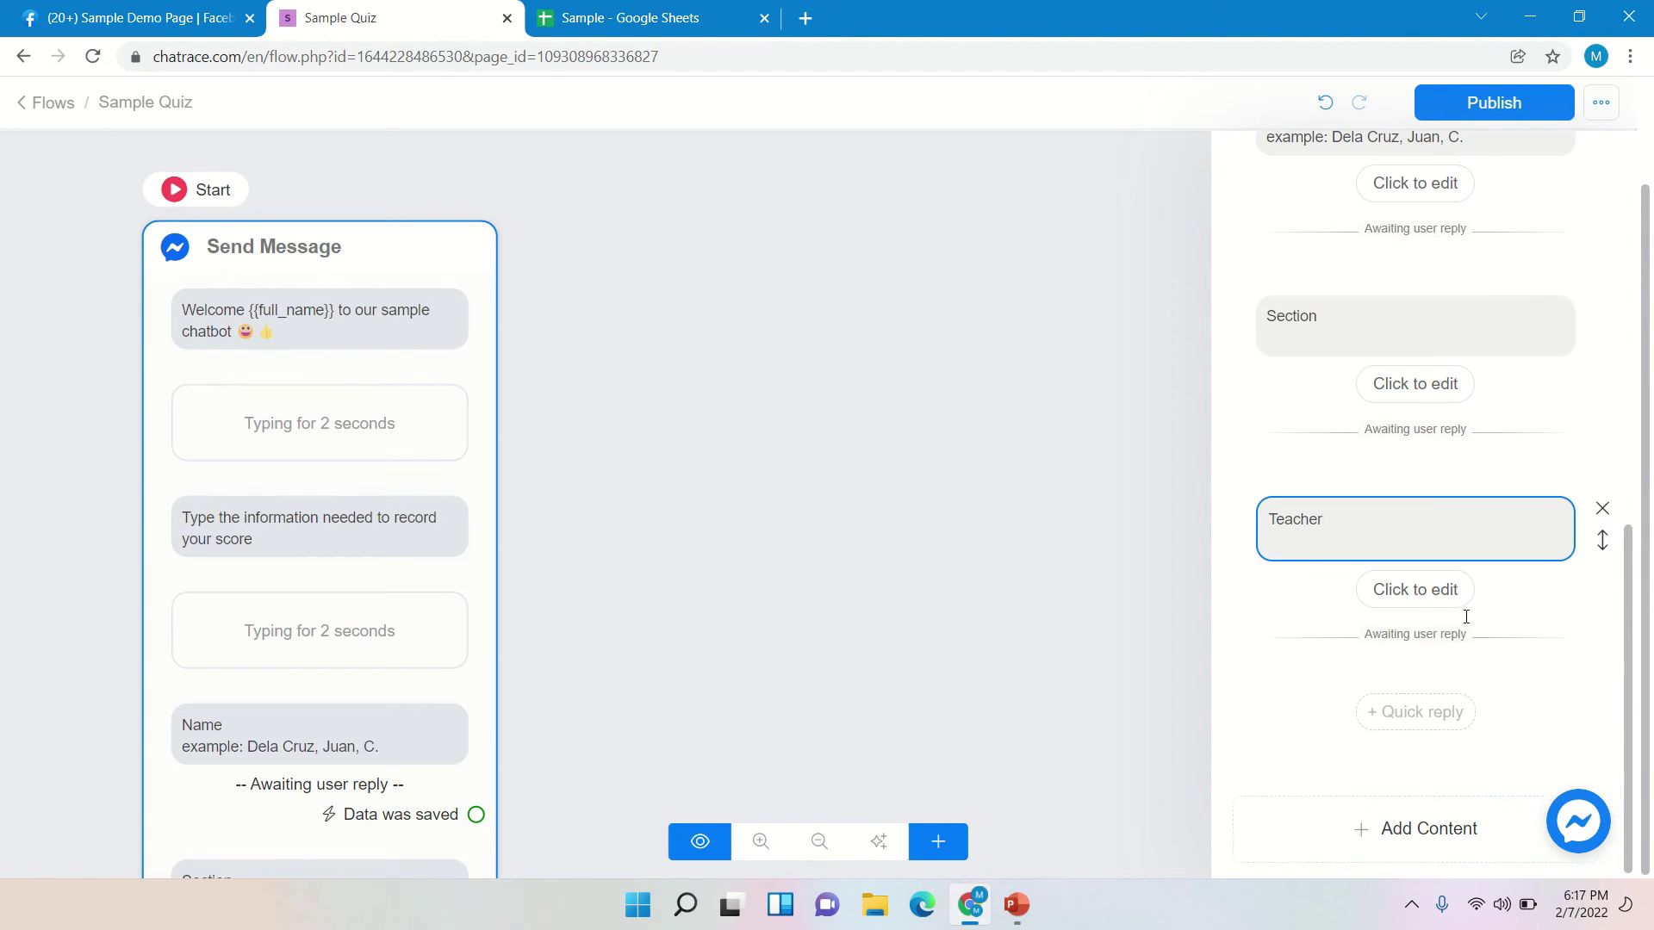
click(1507, 836)
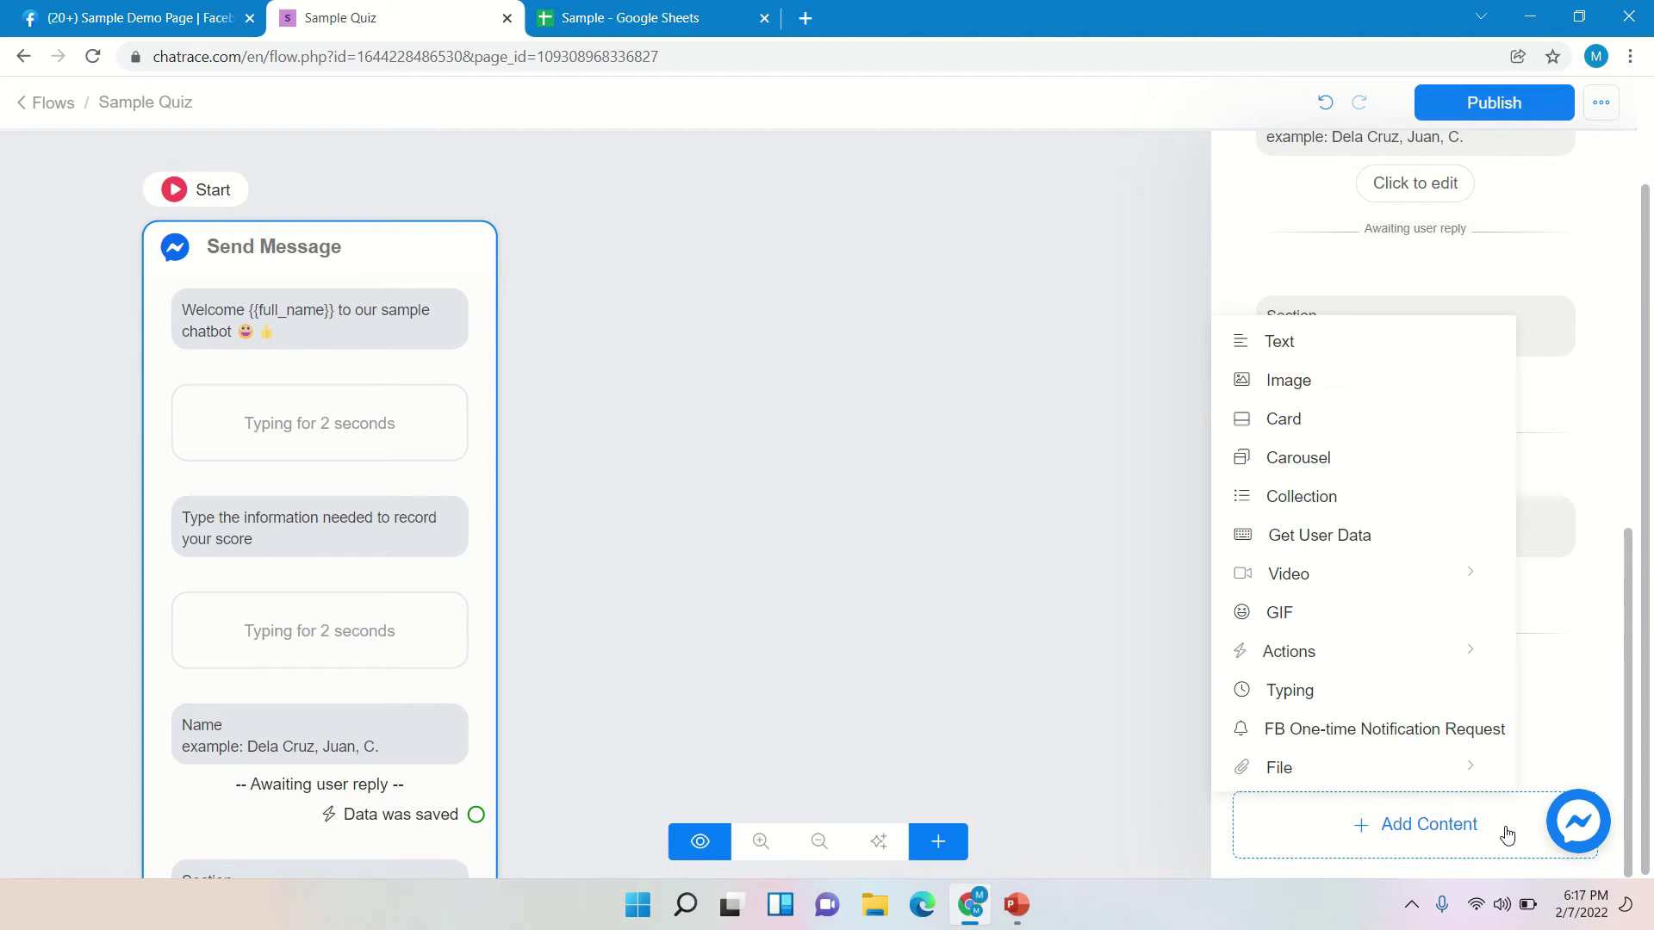
click(1388, 346)
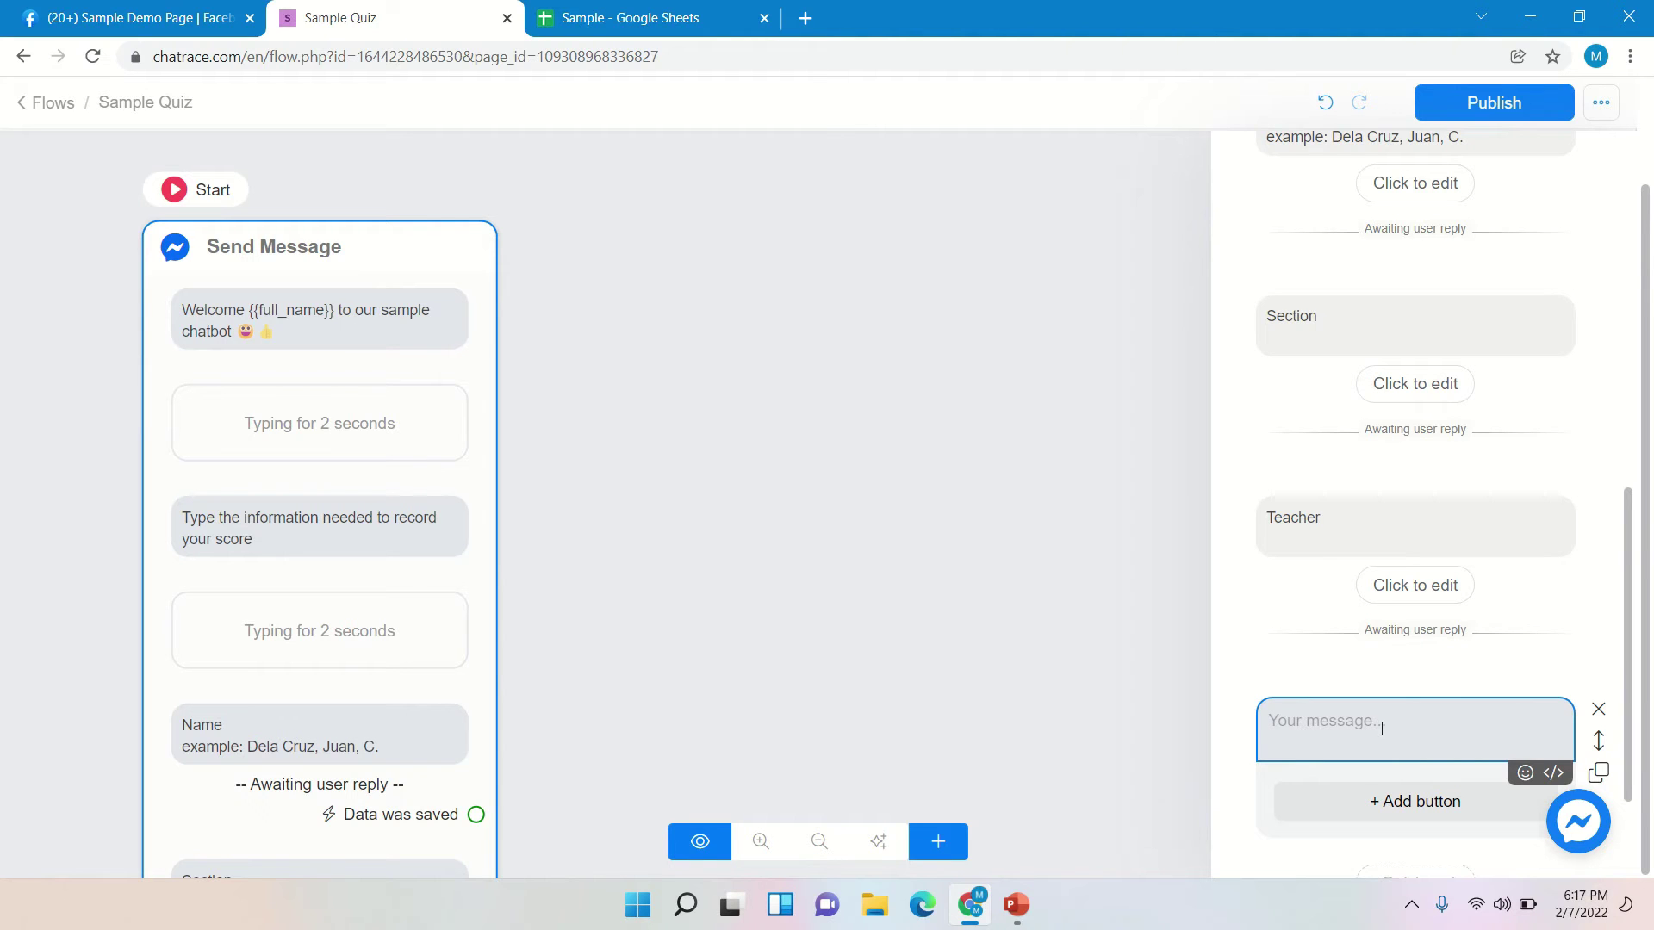
text(You )
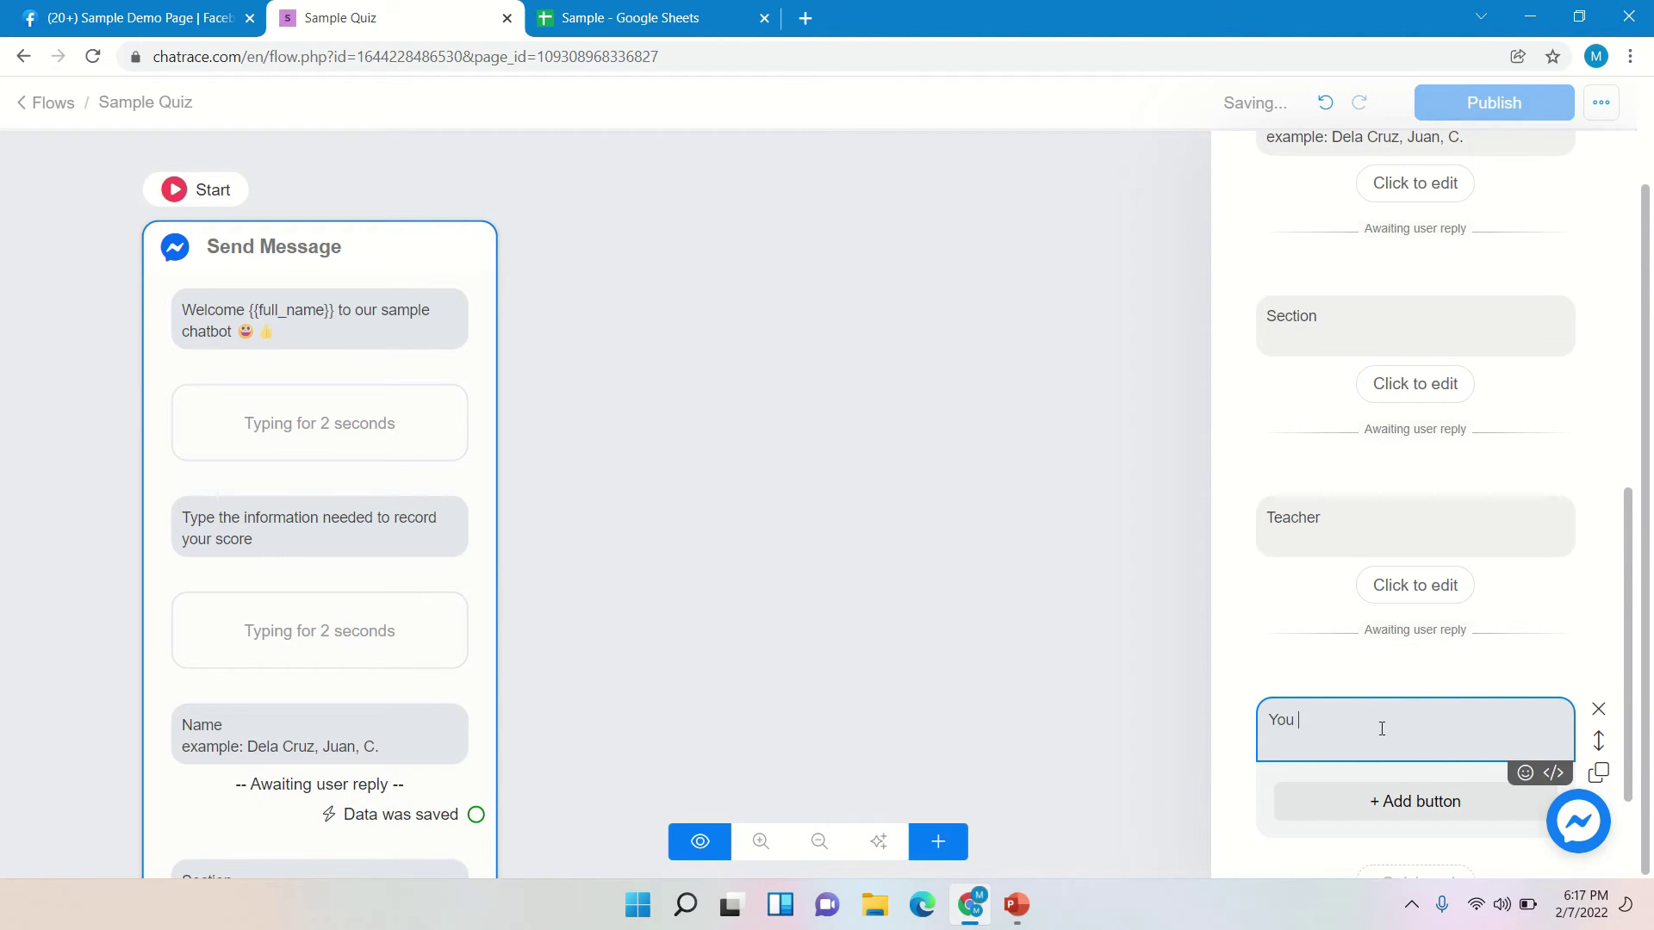
text(are about to start your test, Are your ready?)
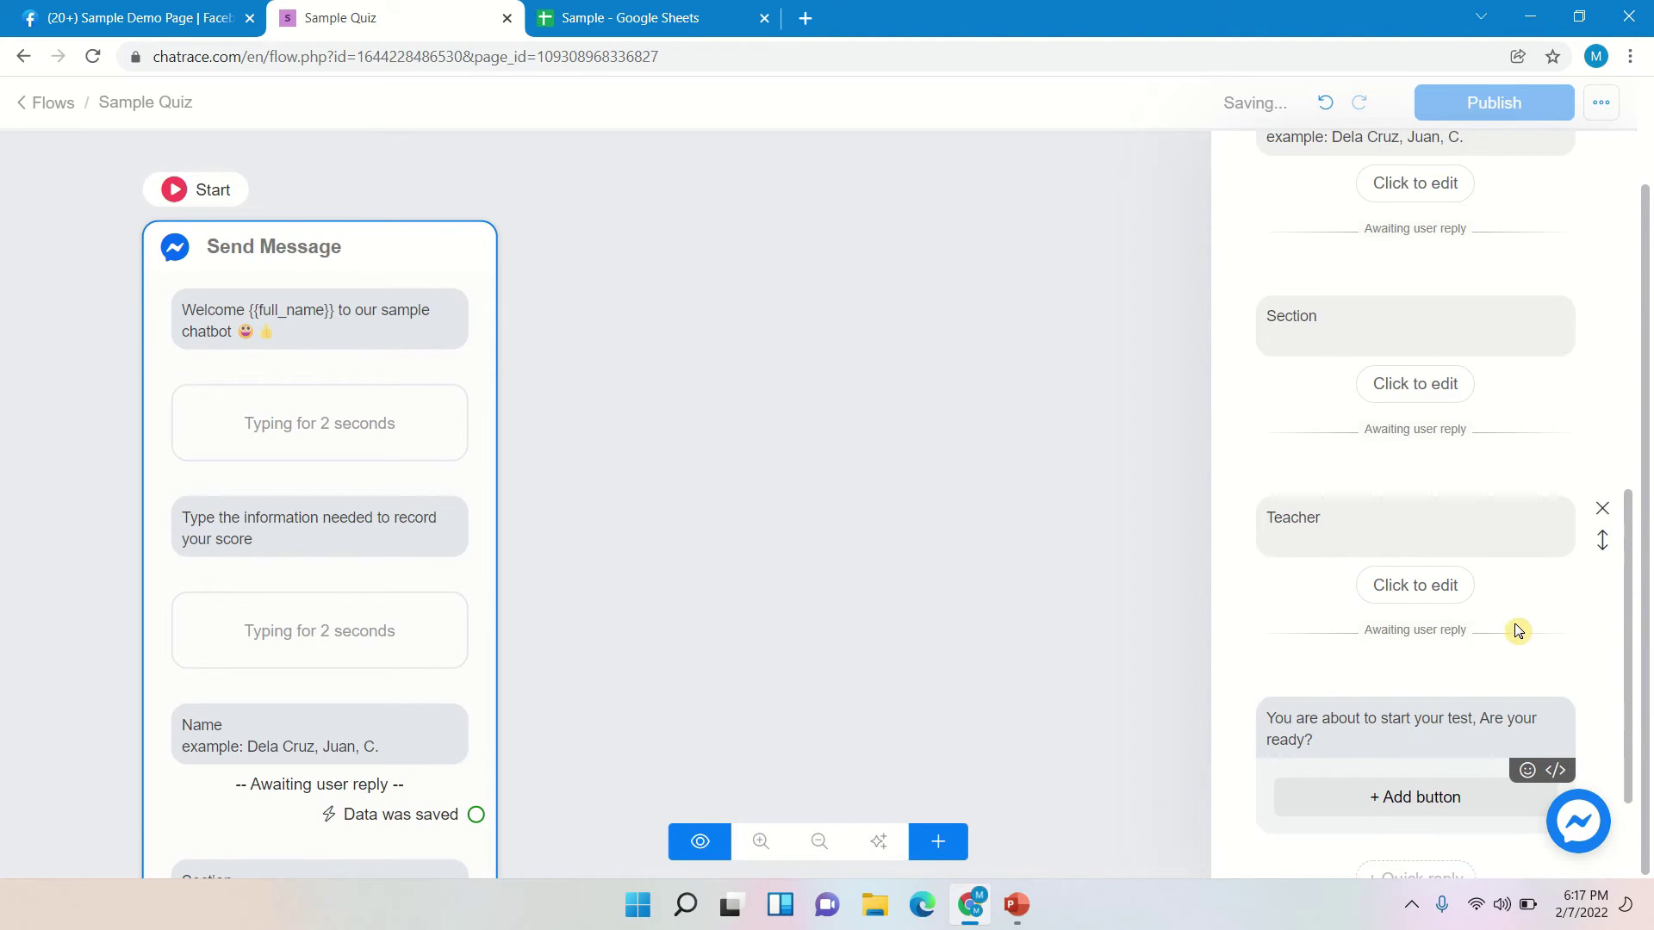
scroll(1525, 627, down, 1)
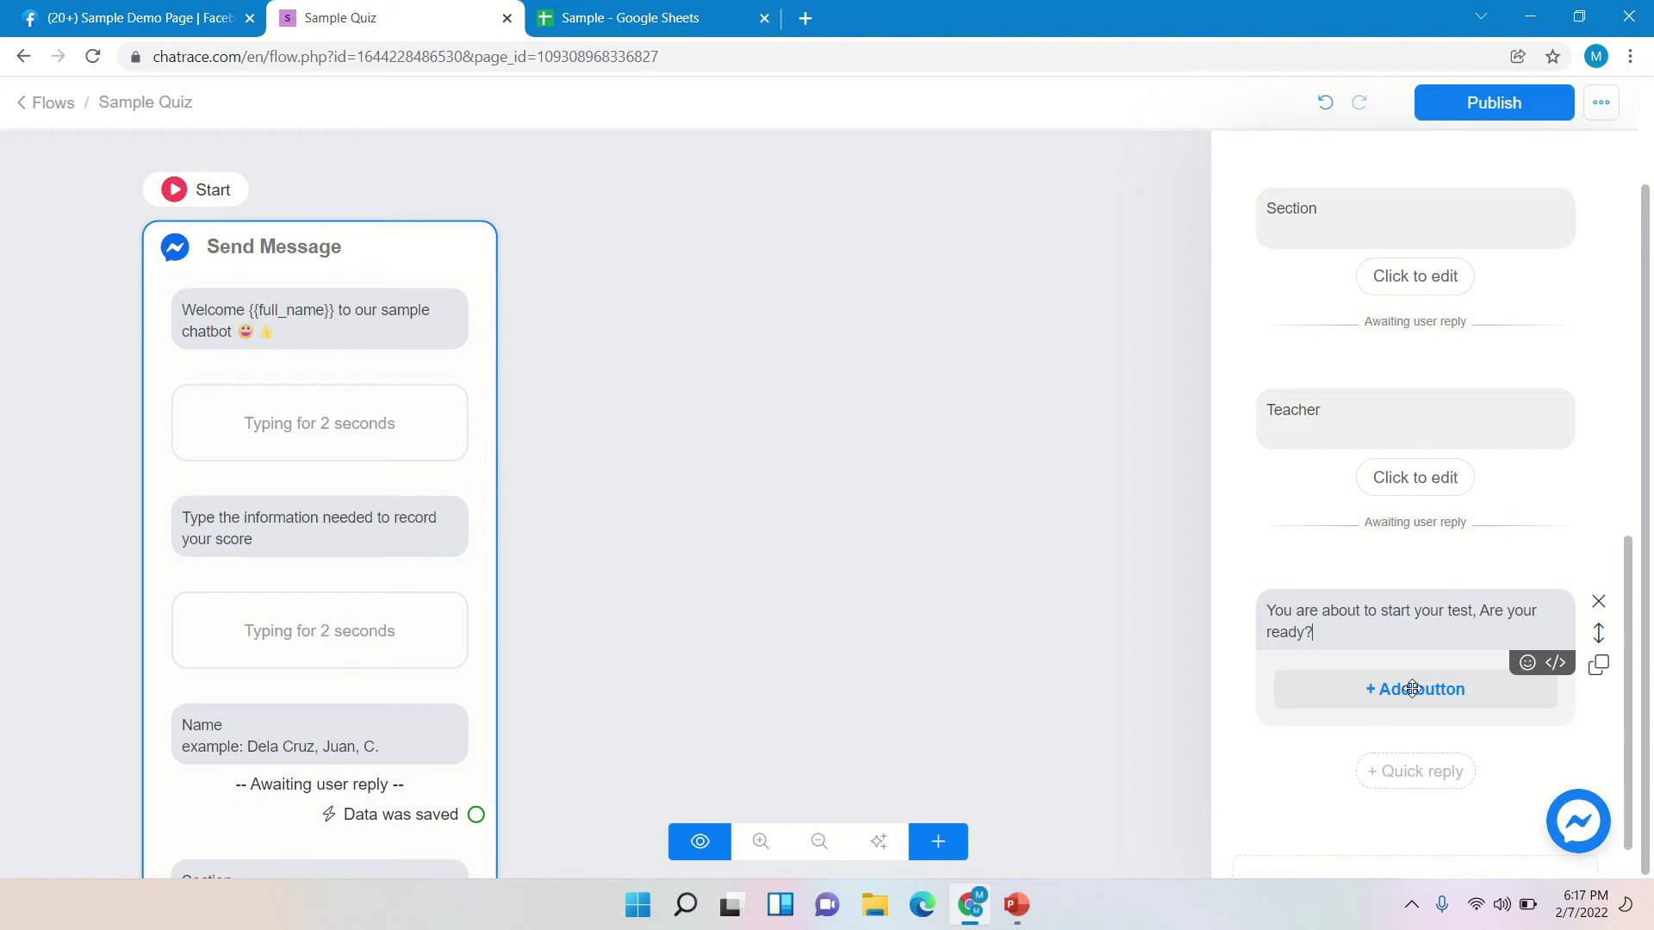
- Add a button under the ready-check text, retitle it 'Yes', and save it
click(1413, 689)
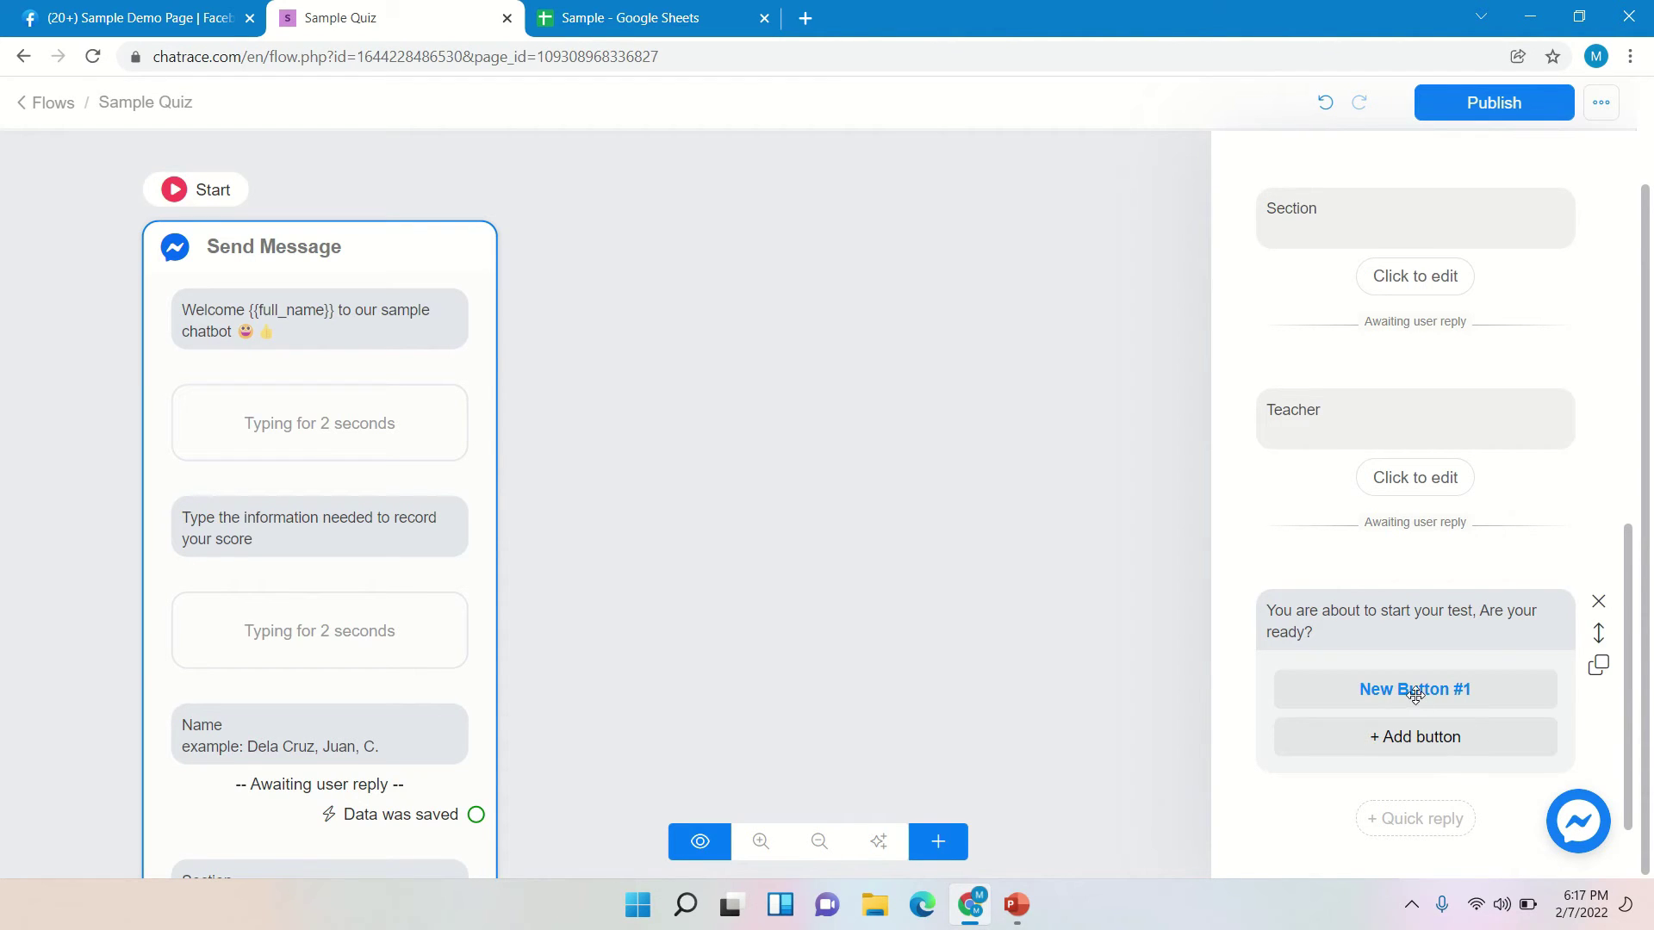
click(1415, 689)
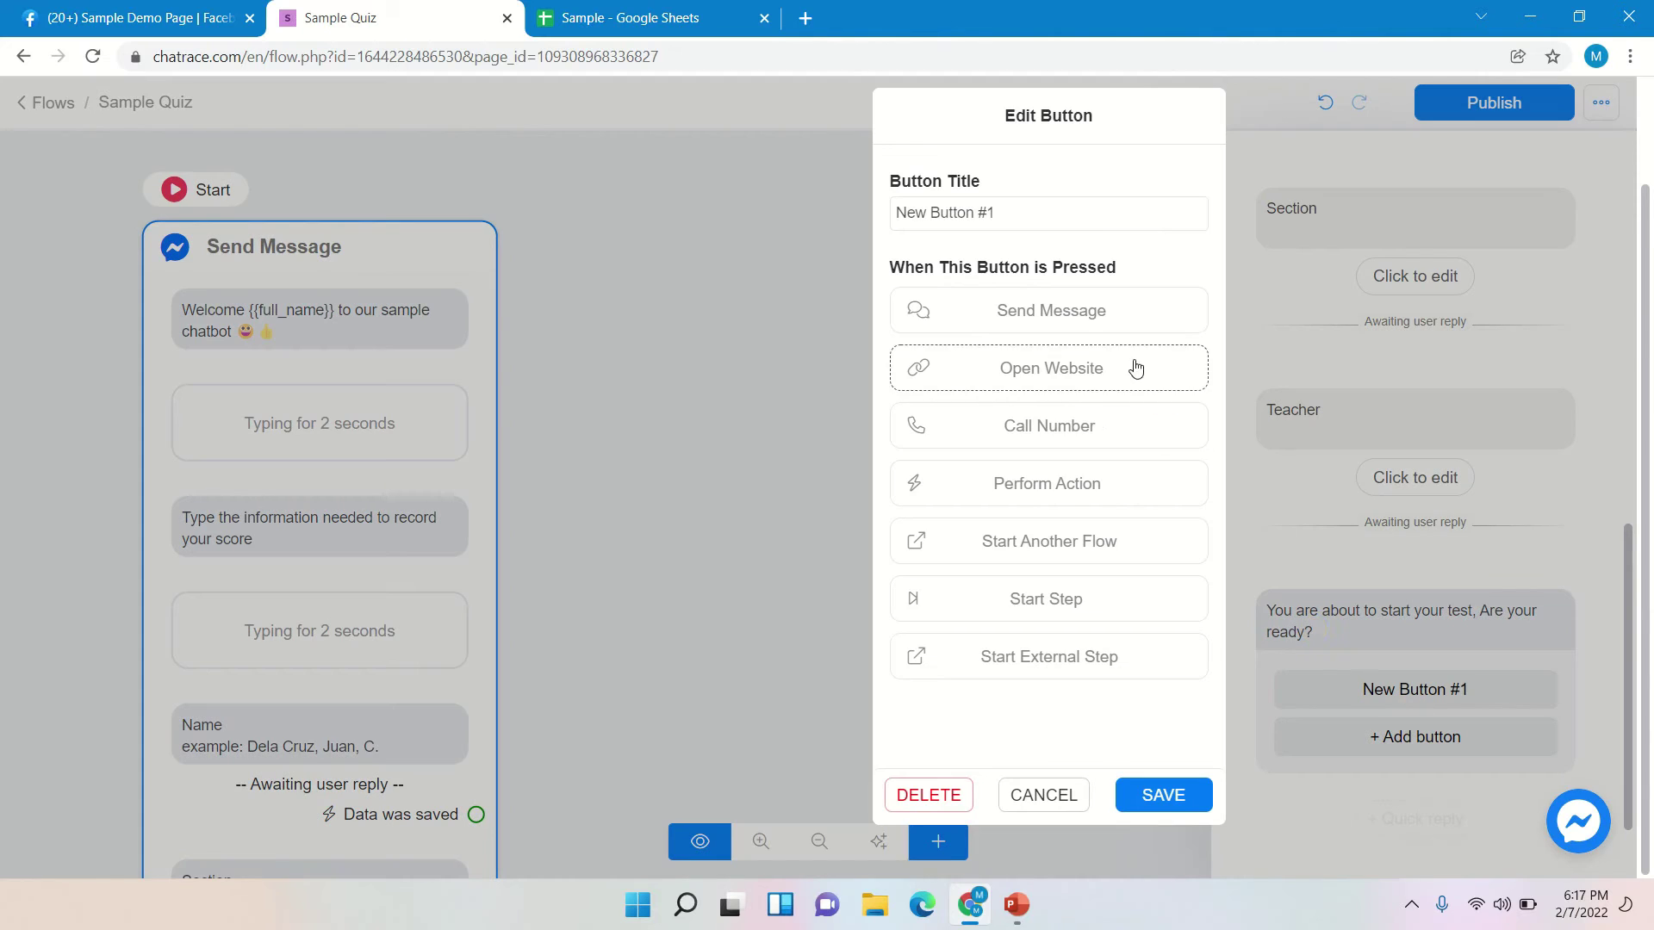
click(1042, 211)
key(shift+Left)
key(ctrl+a)
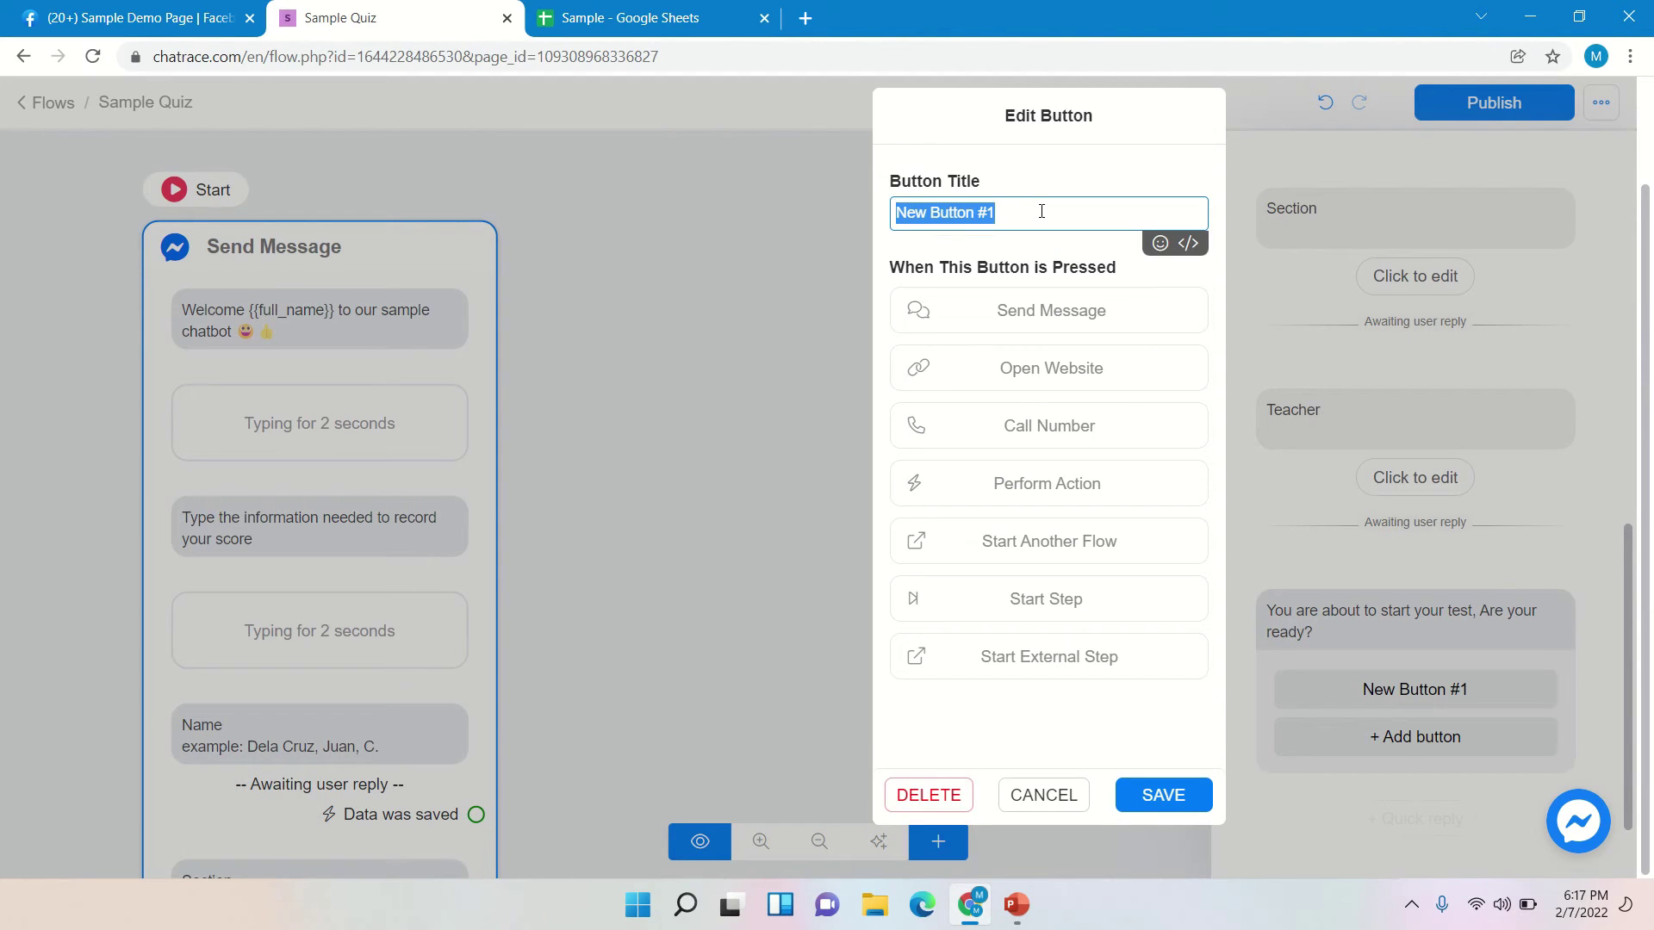
text(Yes)
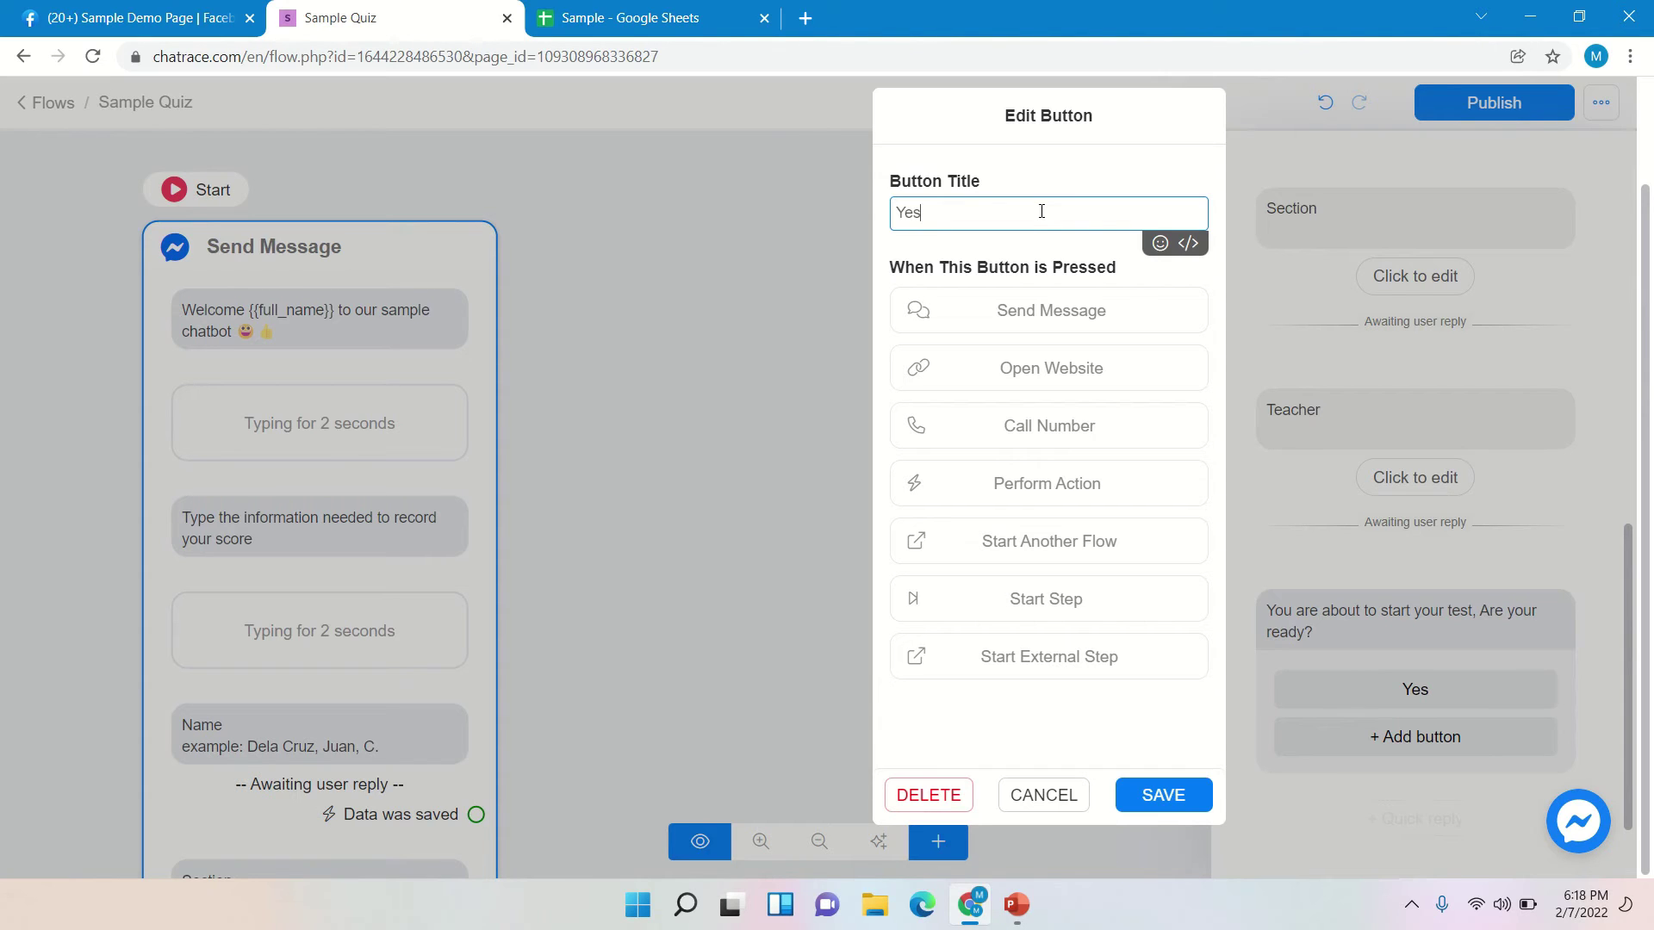
click(1139, 797)
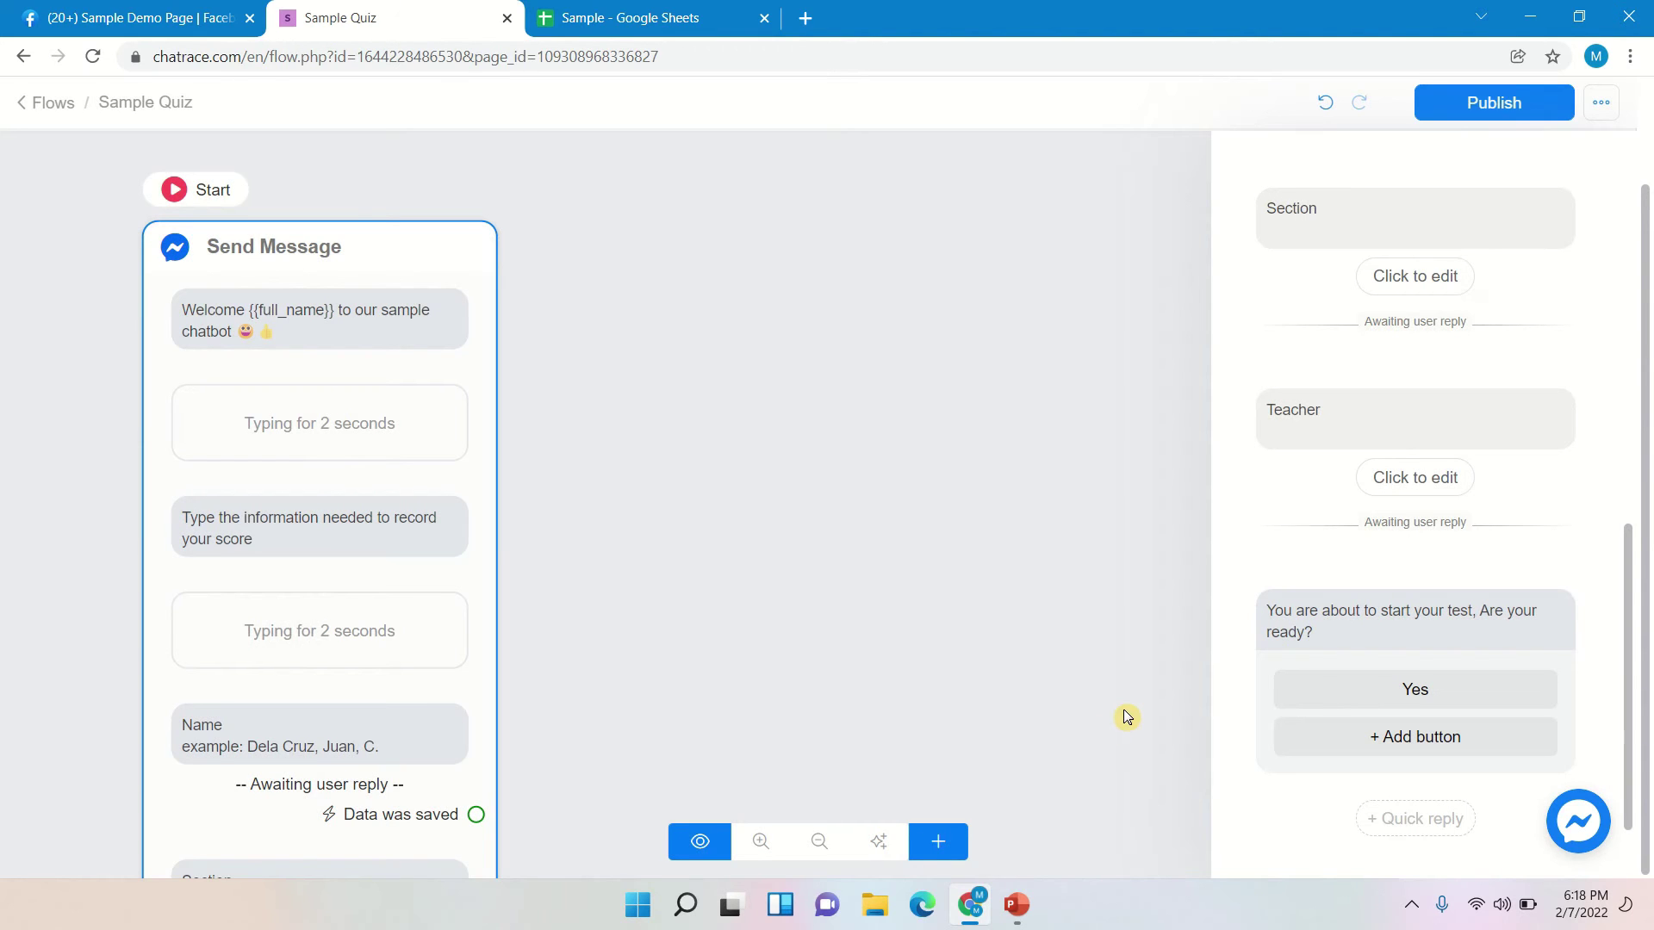
mouse_move(1495, 739)
scroll(1610, 709, down, 1)
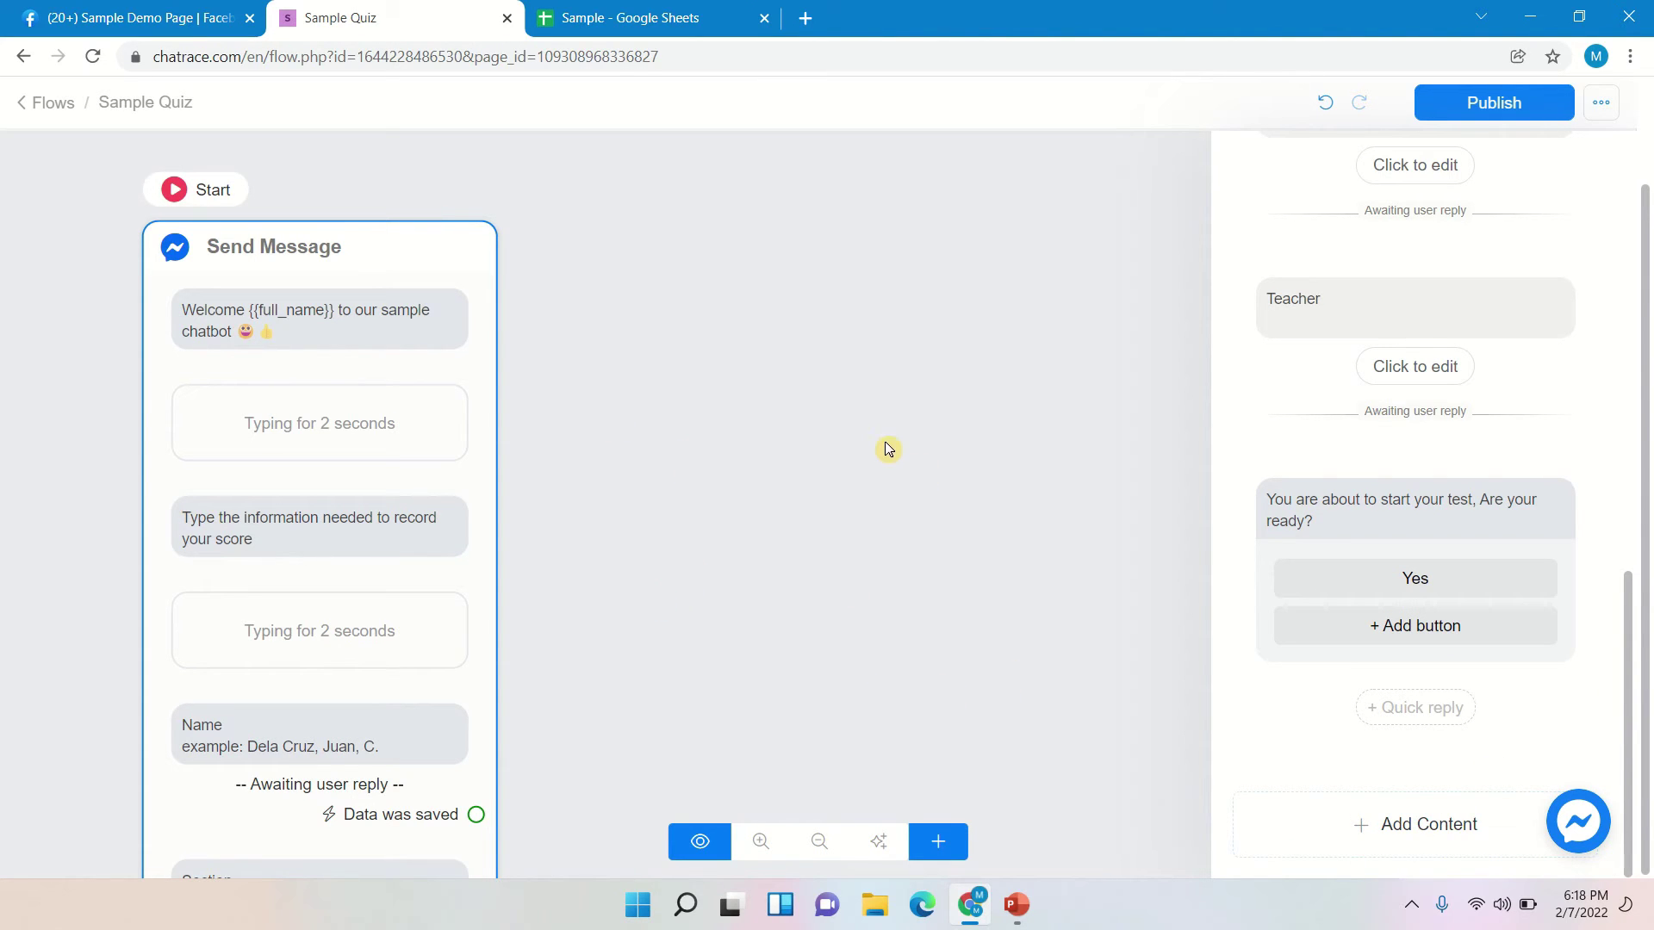
- Close the message editor, then zoom and pan until the full Send Message step shows
click(768, 413)
scroll(670, 478, down, 3)
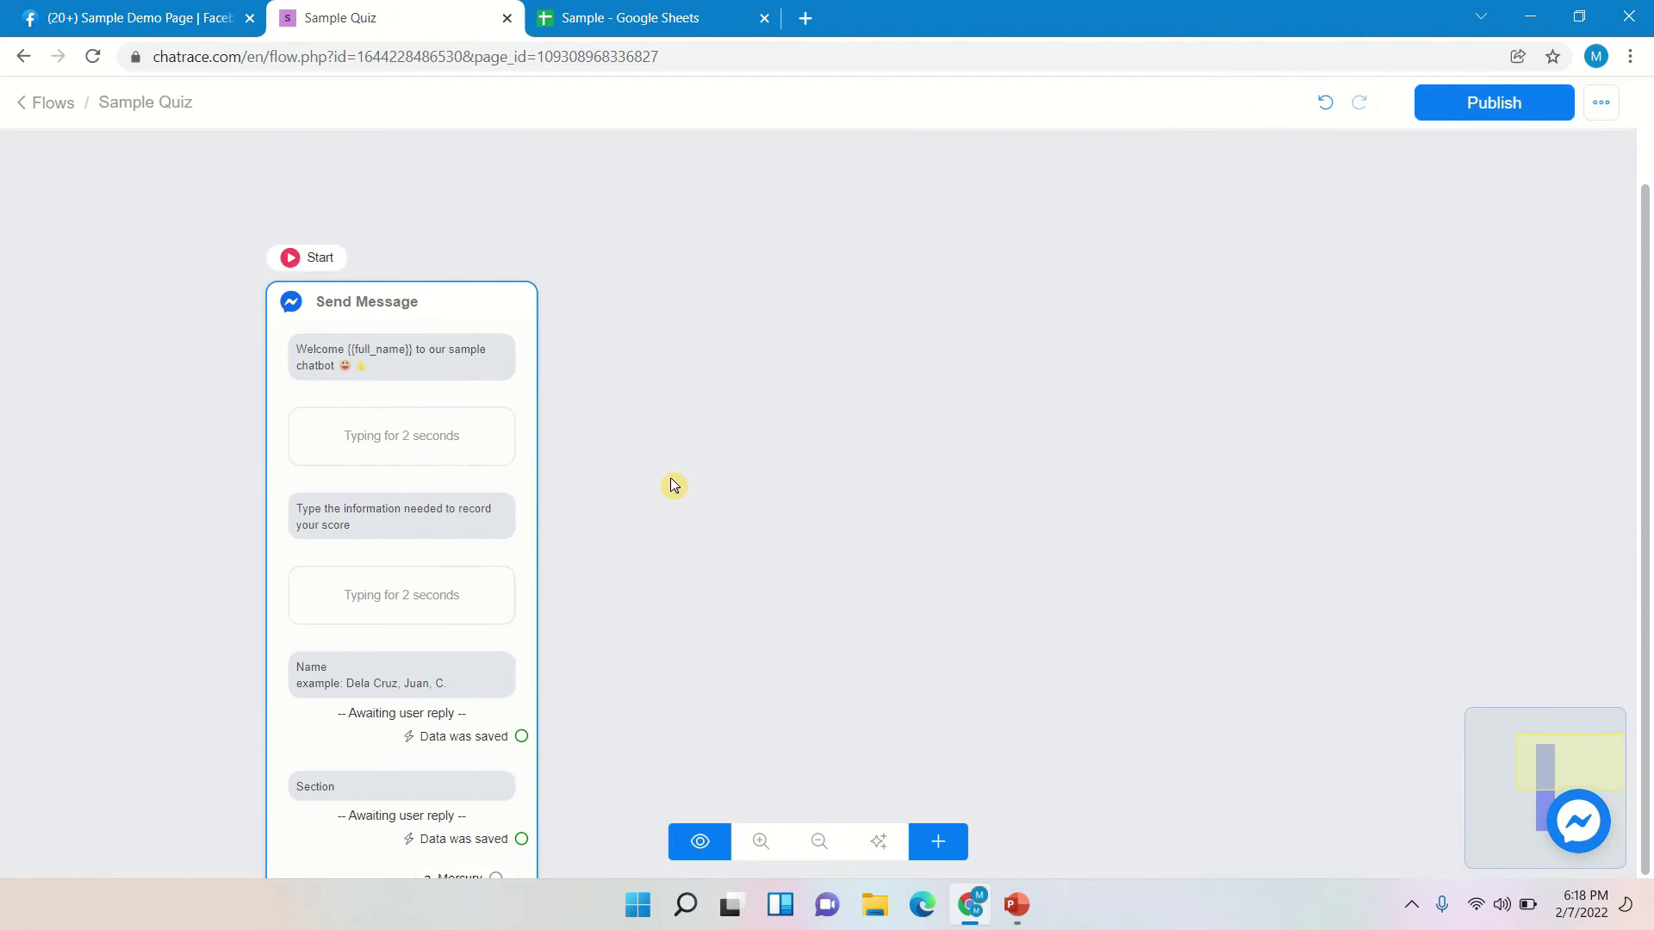
drag(560, 370, 384, 170)
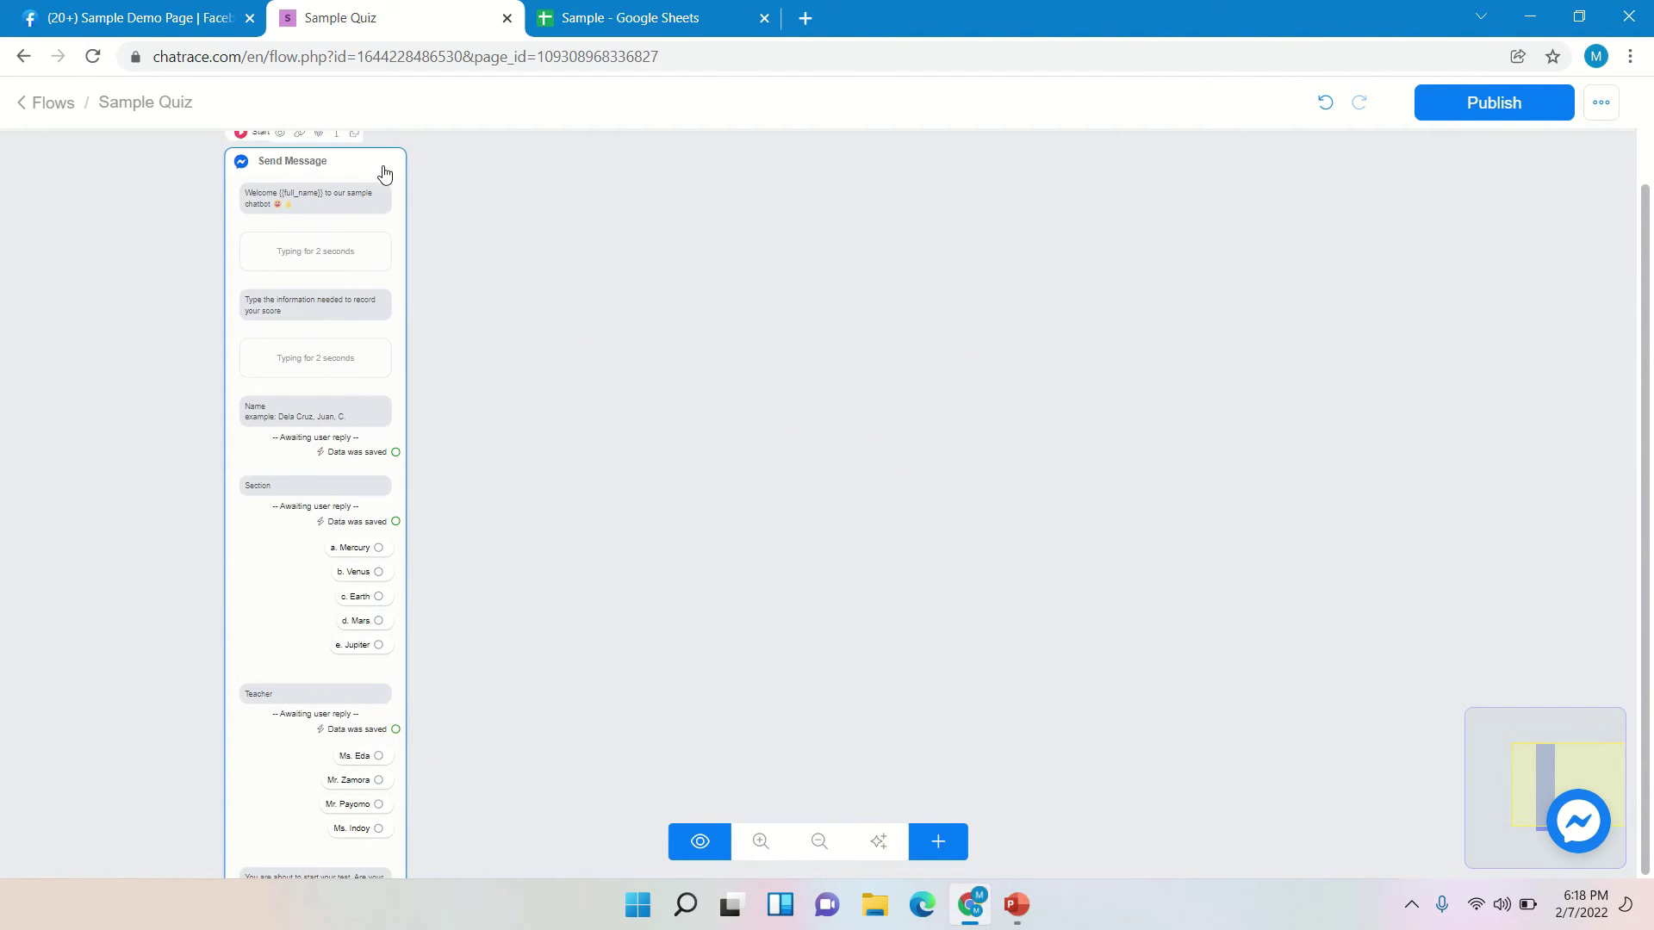
scroll(603, 510, down, 2)
drag(605, 512, 526, 493)
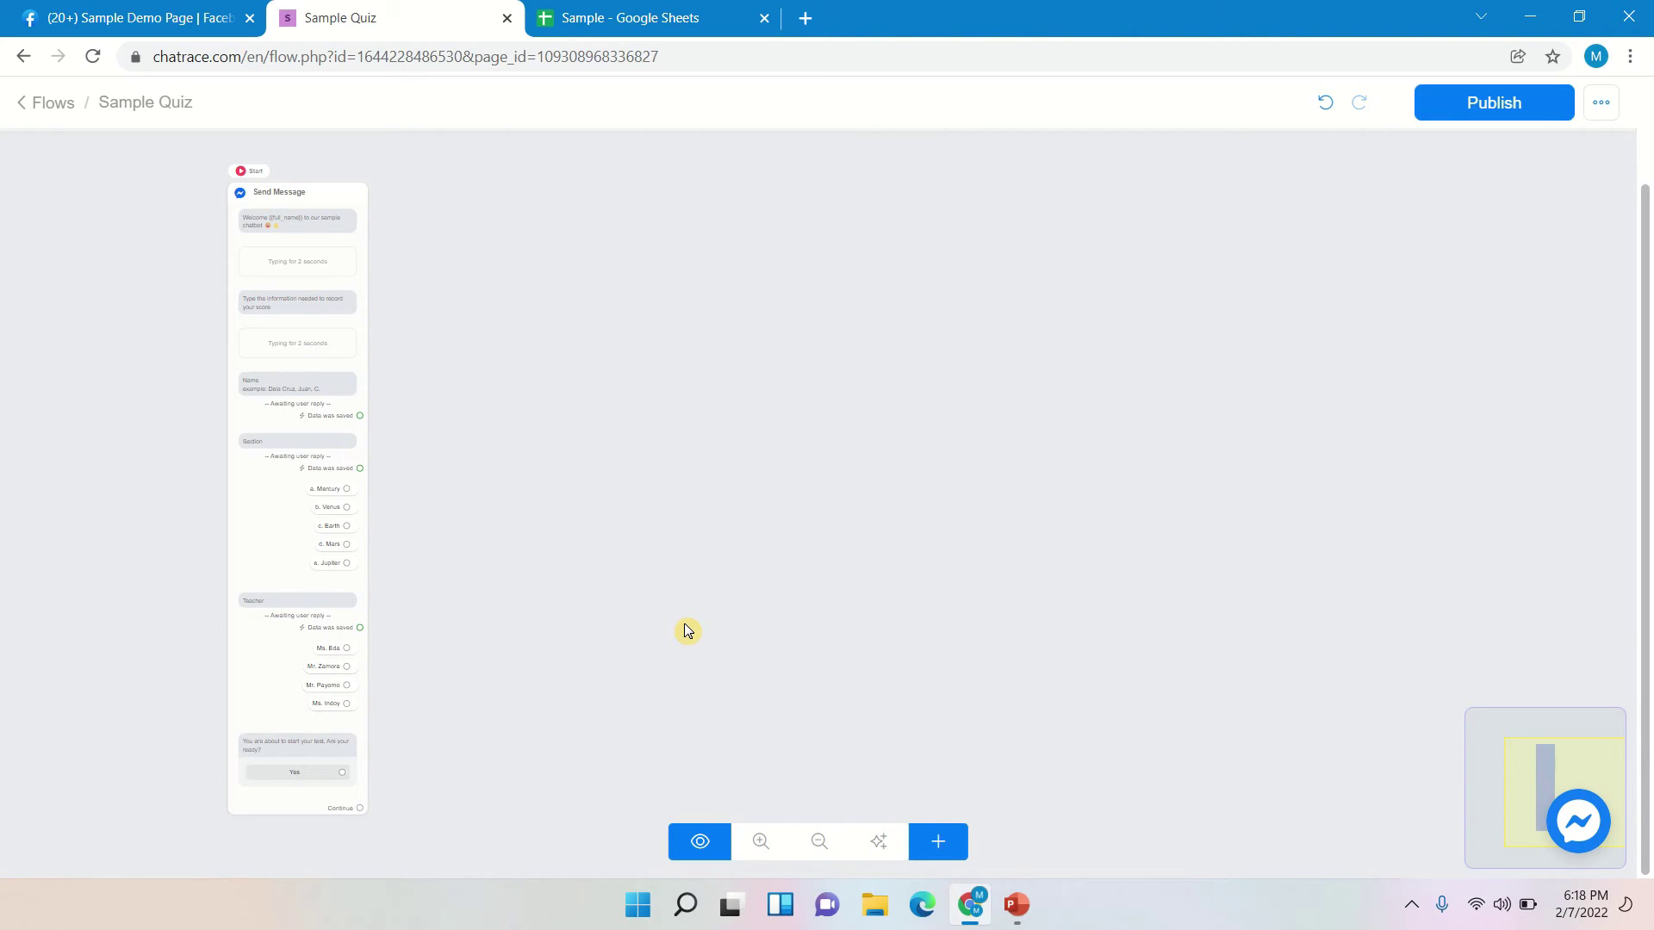
- Place a new Send Message block right of the first and set its Message Type to Messenger
click(940, 849)
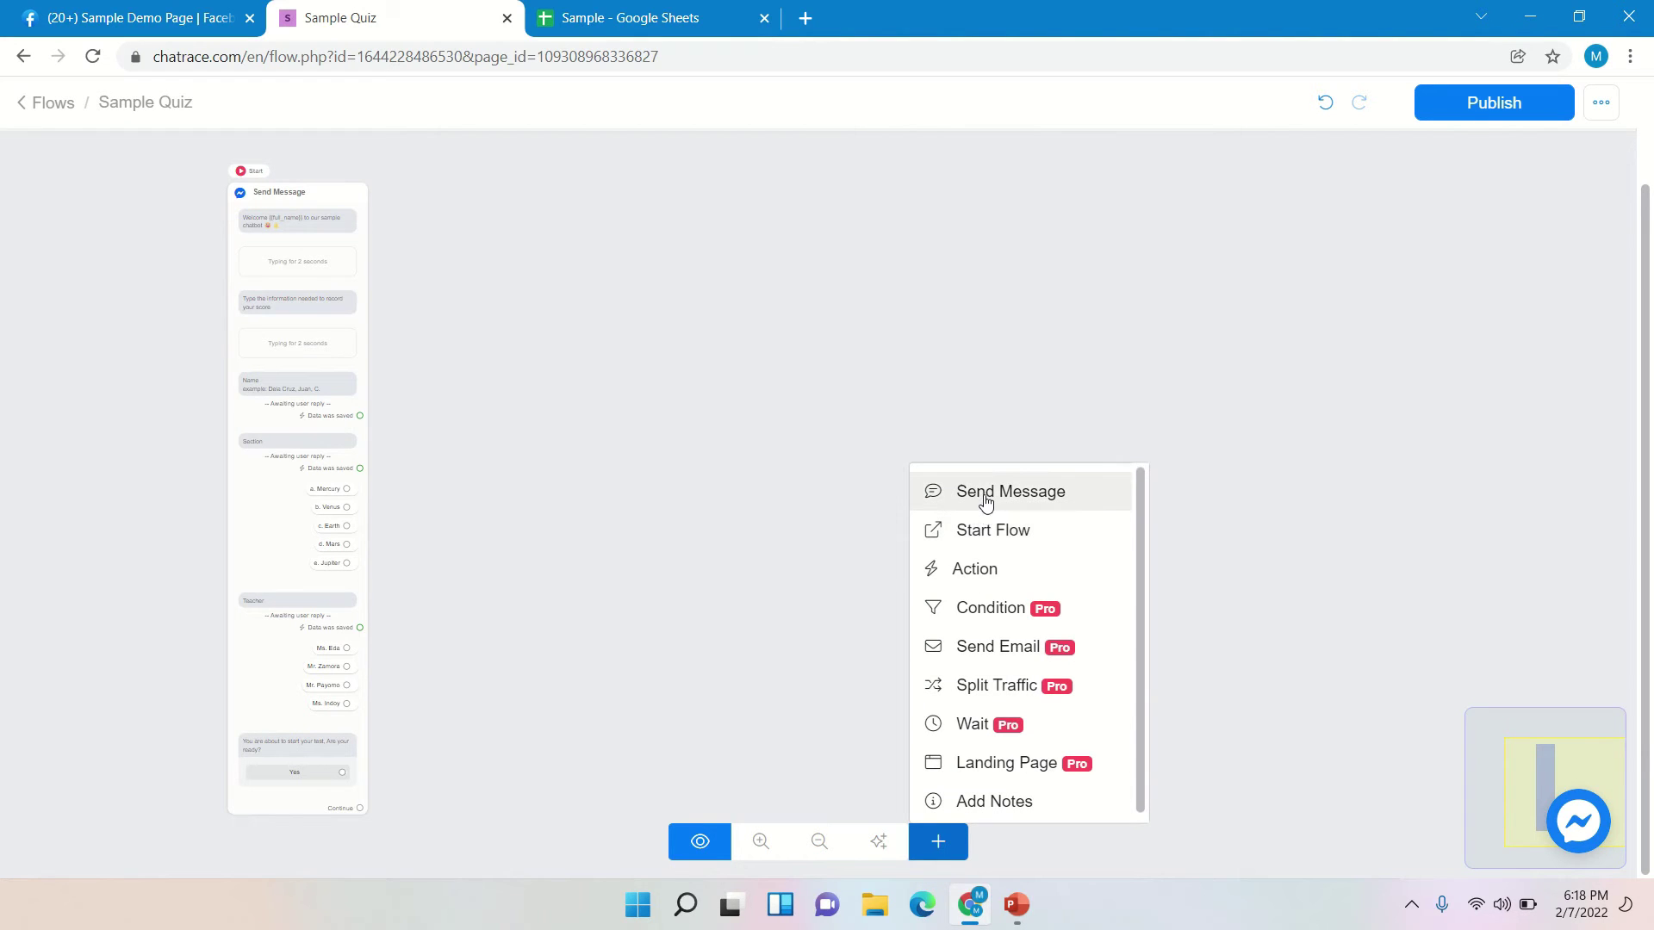
click(986, 501)
drag(1126, 546, 503, 381)
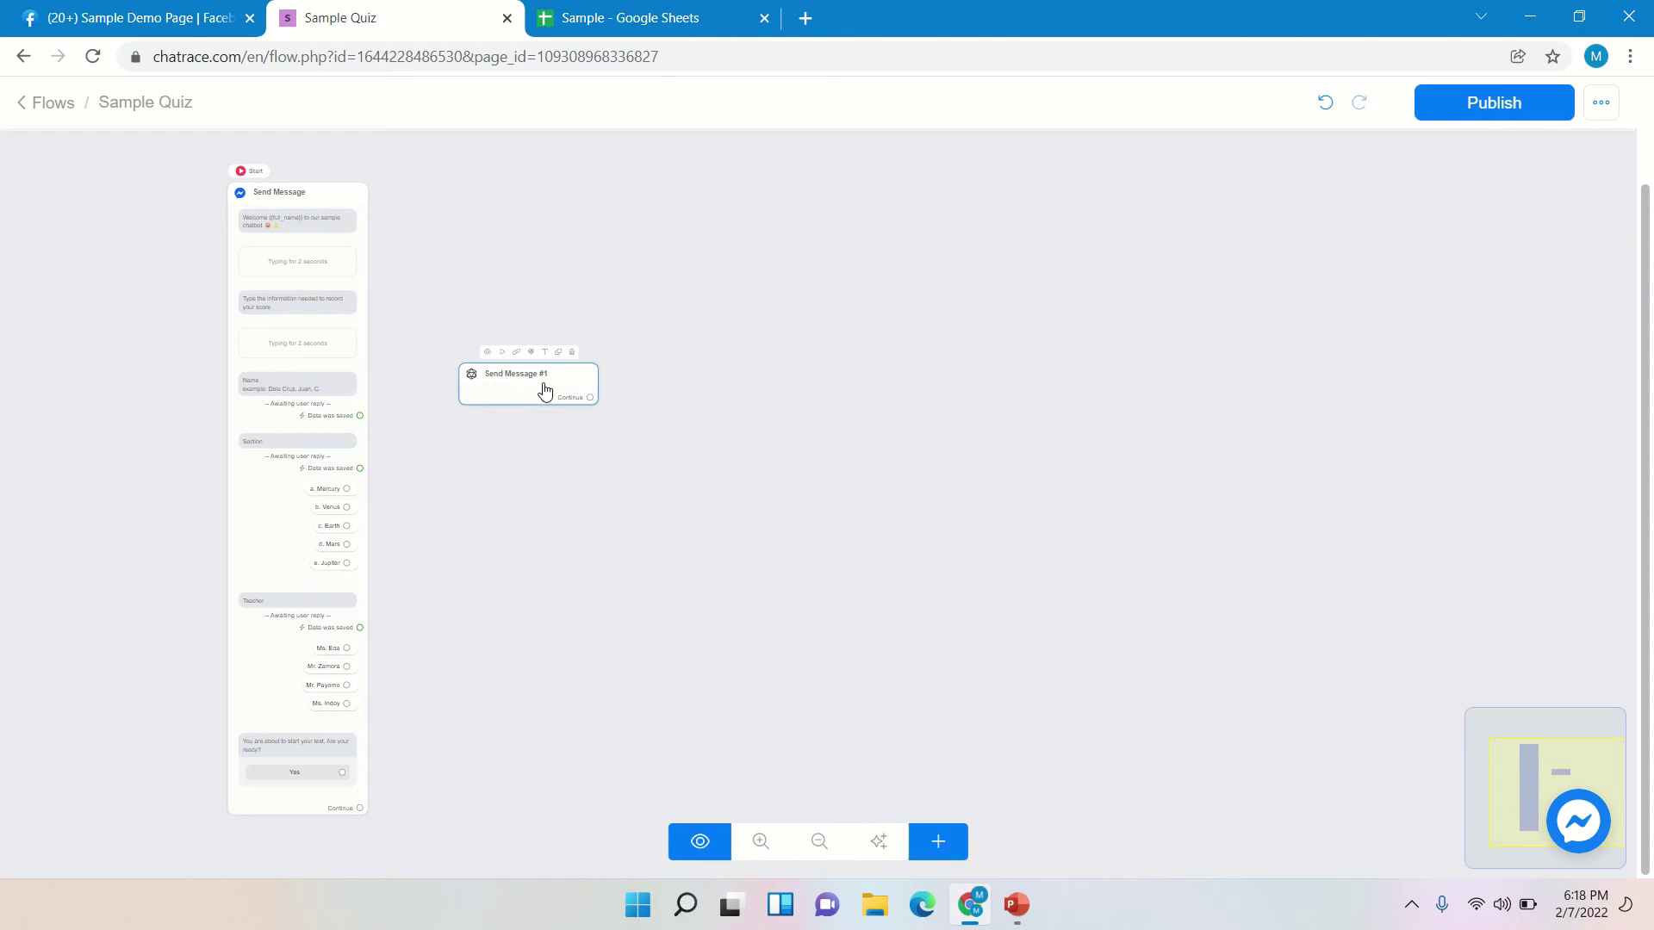
click(543, 385)
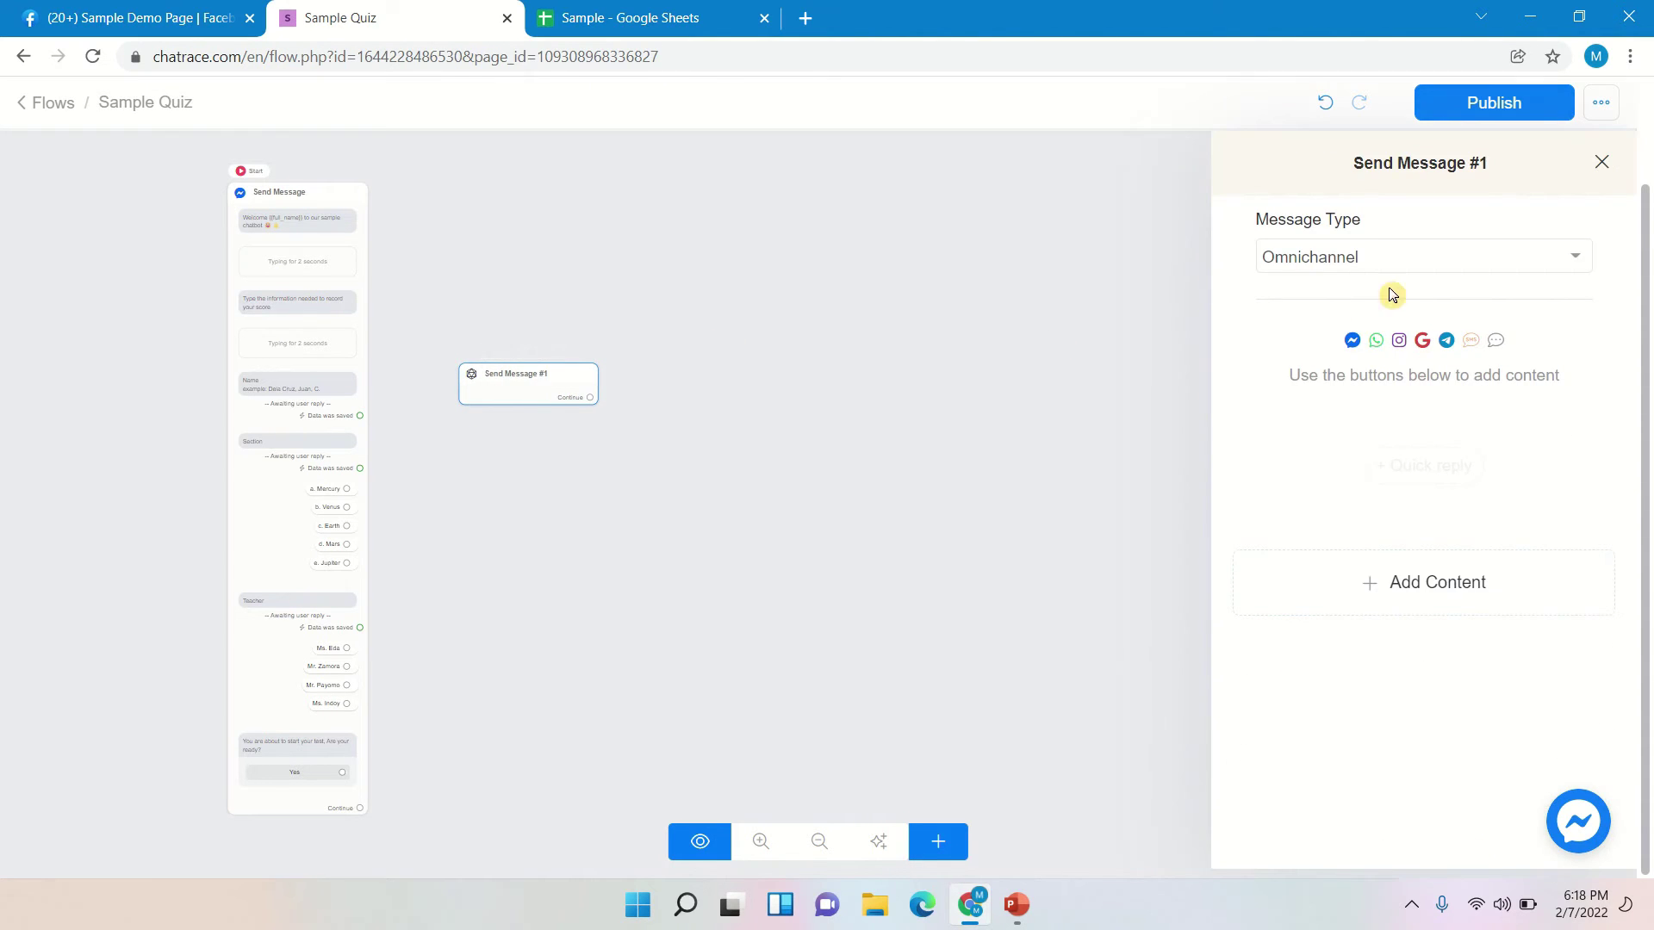
click(1334, 270)
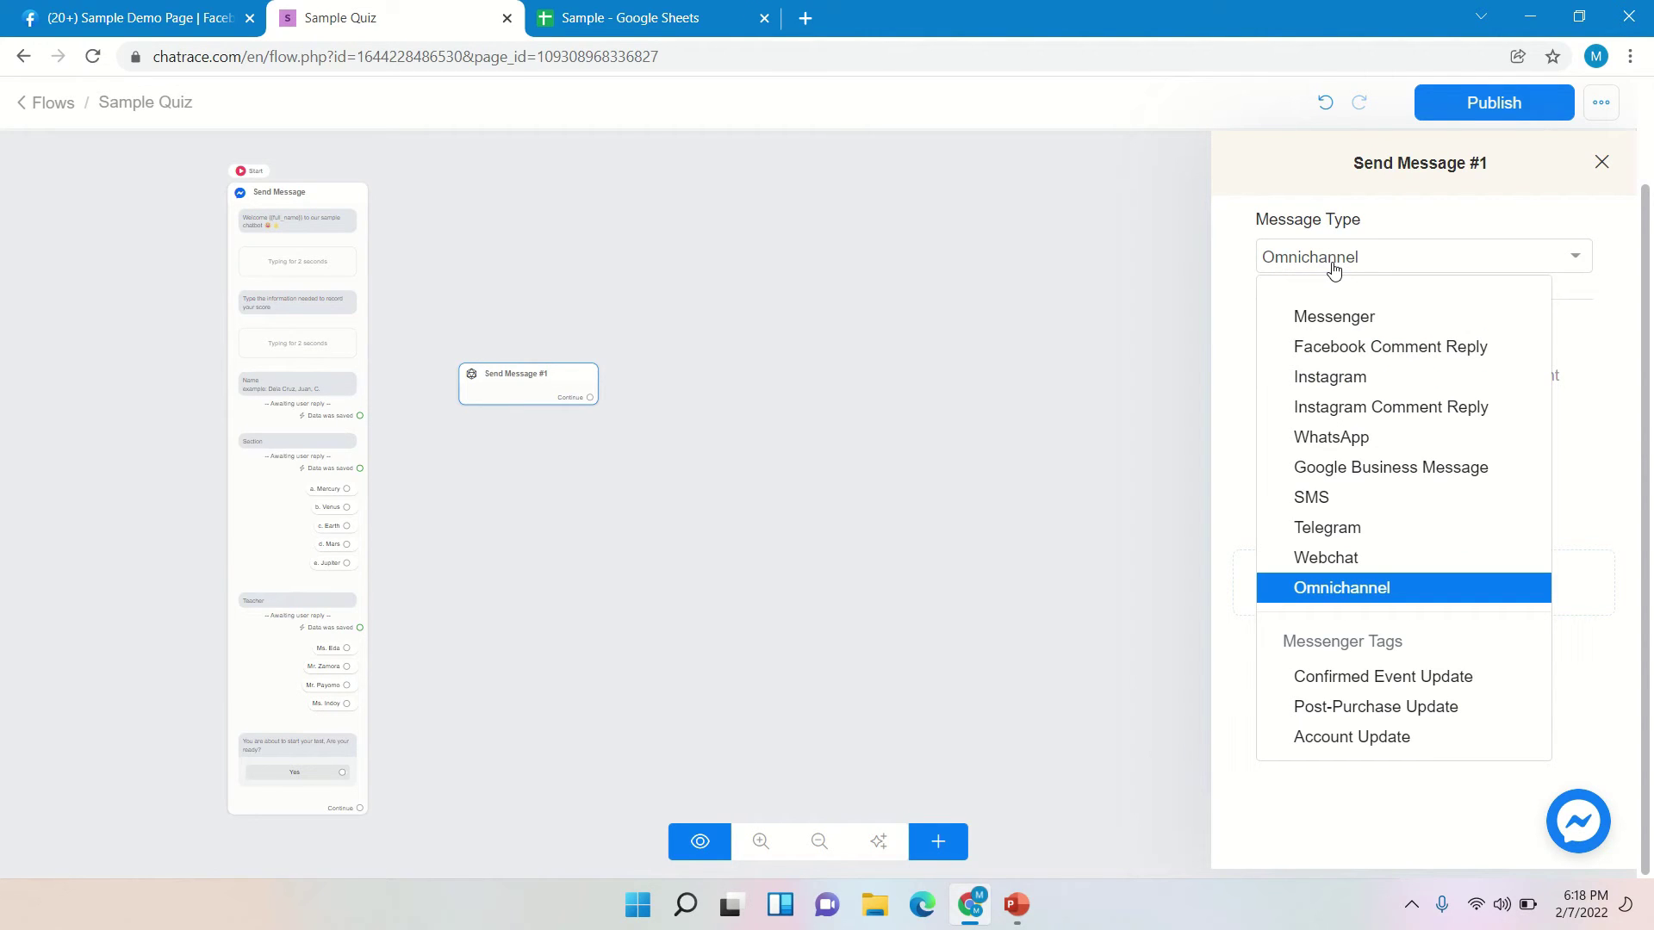
click(1341, 326)
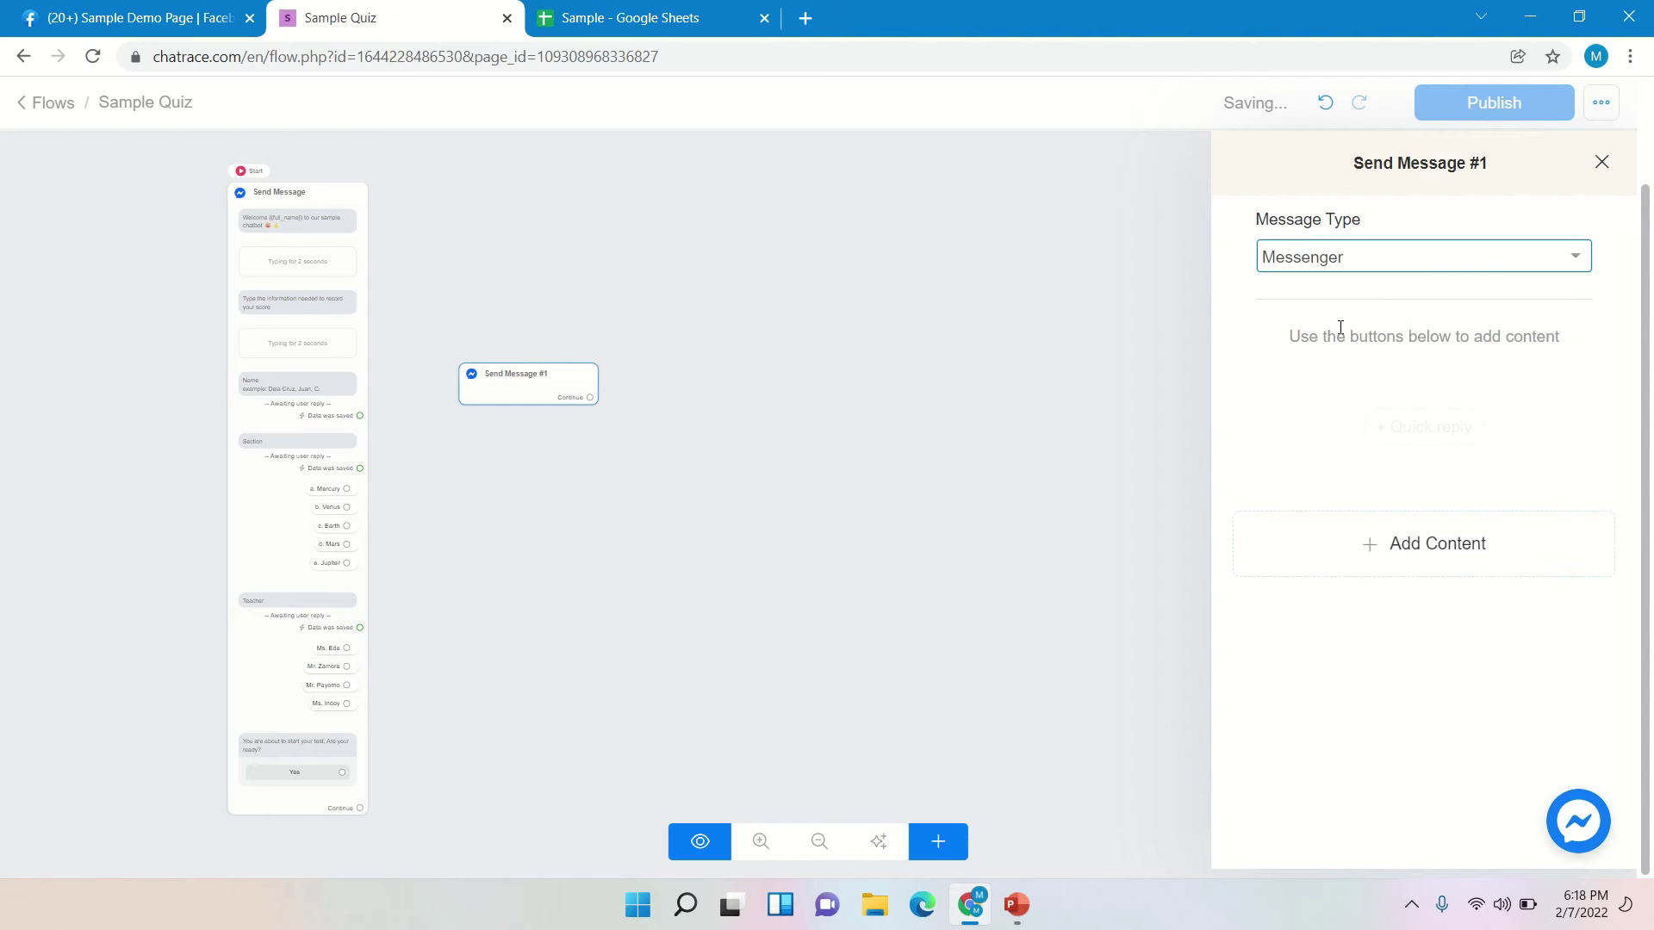
click(1409, 551)
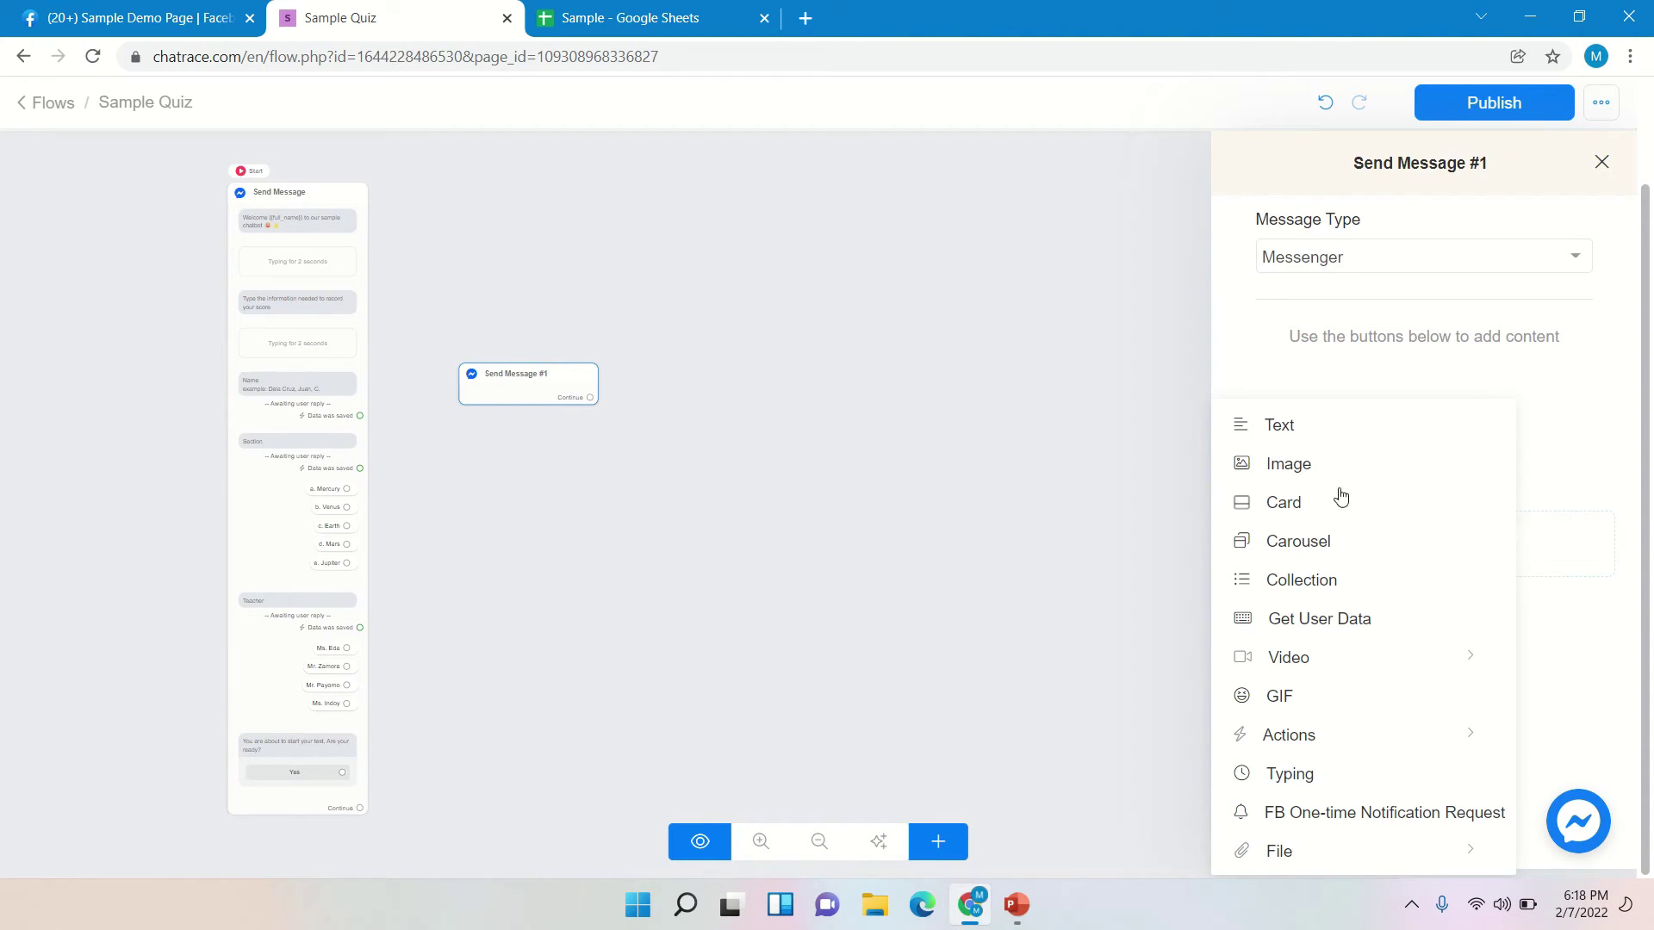
- Add a text block reading 'Direction: Choose the letter of the correct answer.'
click(1305, 431)
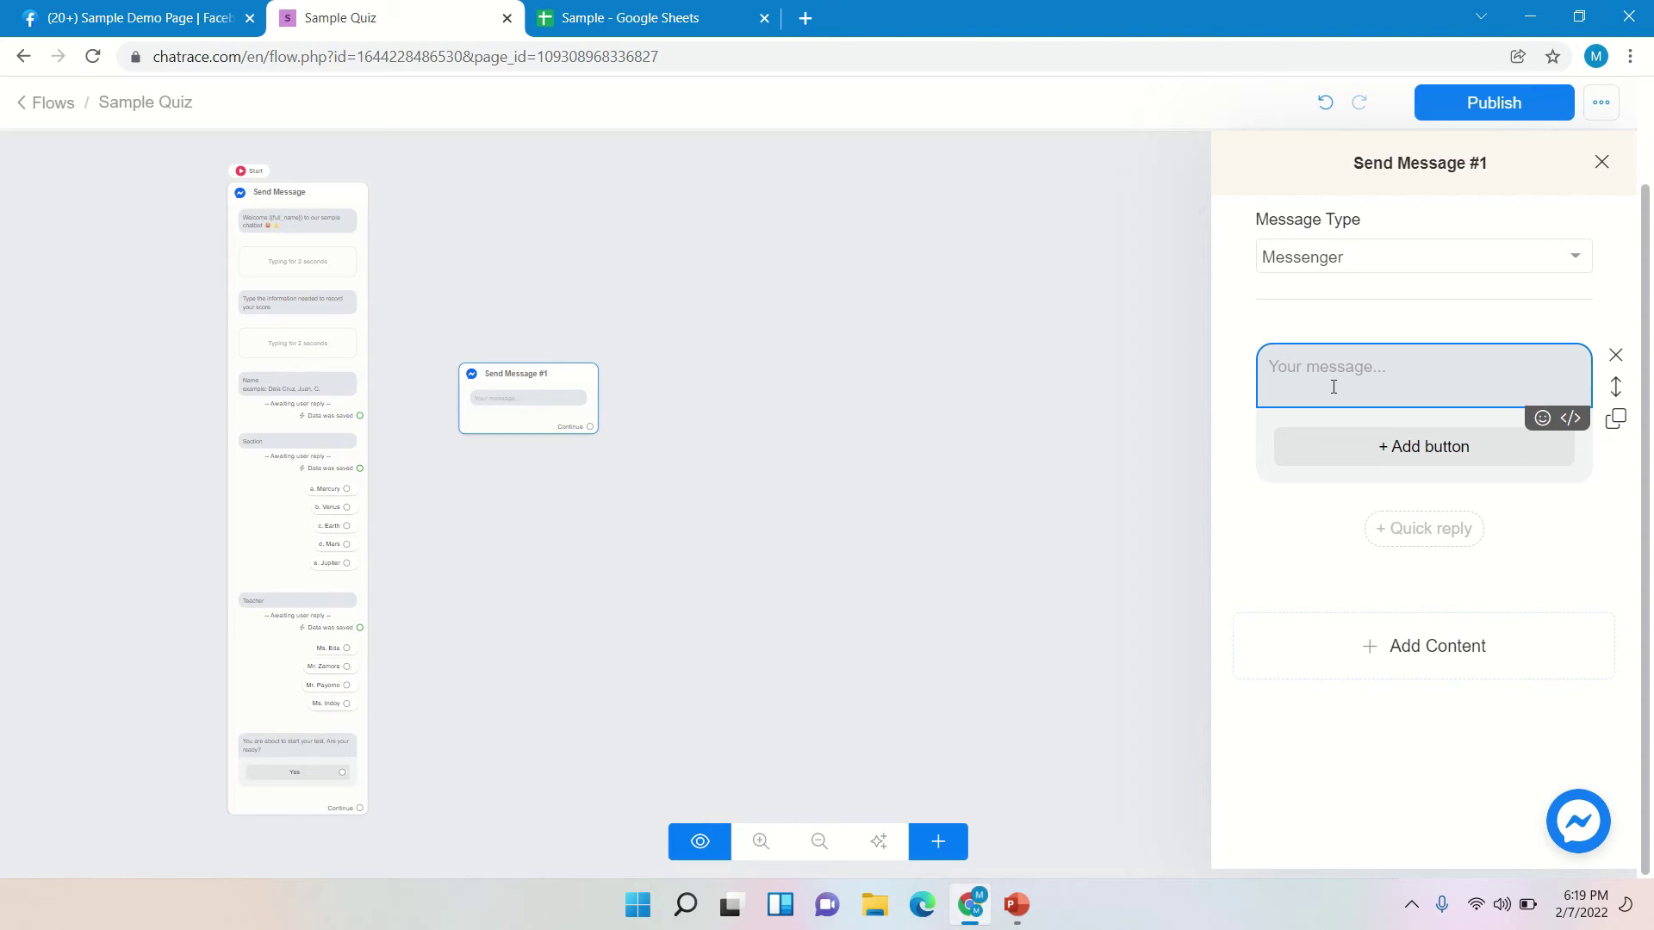
text(Direct)
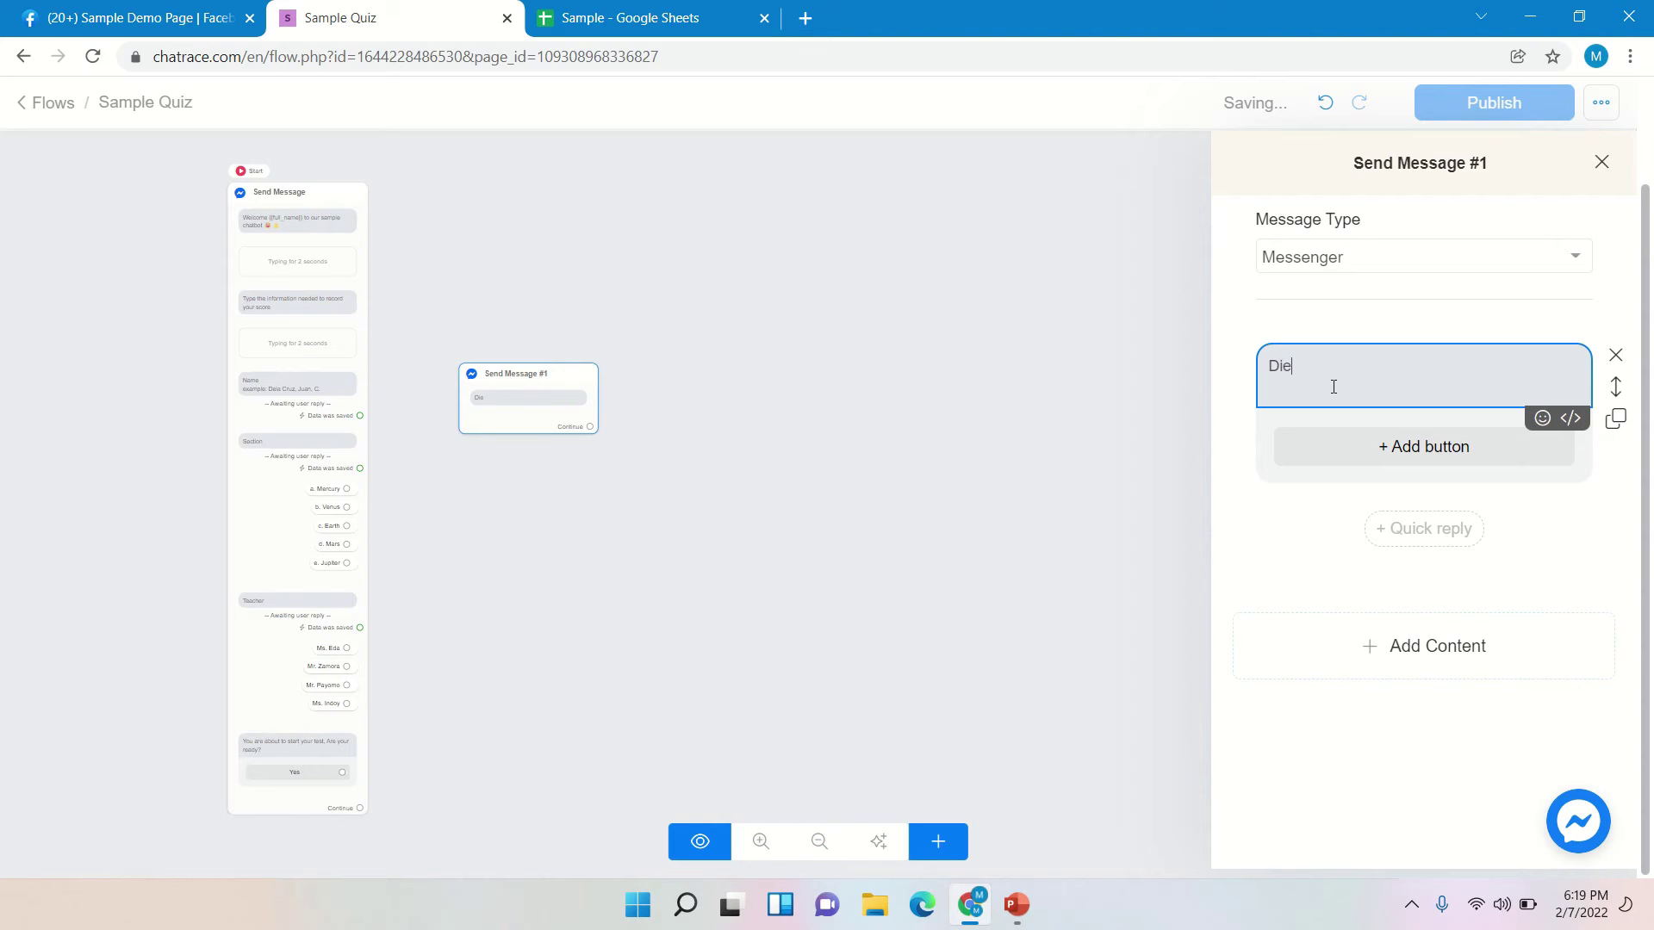
text(ion: Choose the letter of the cor)
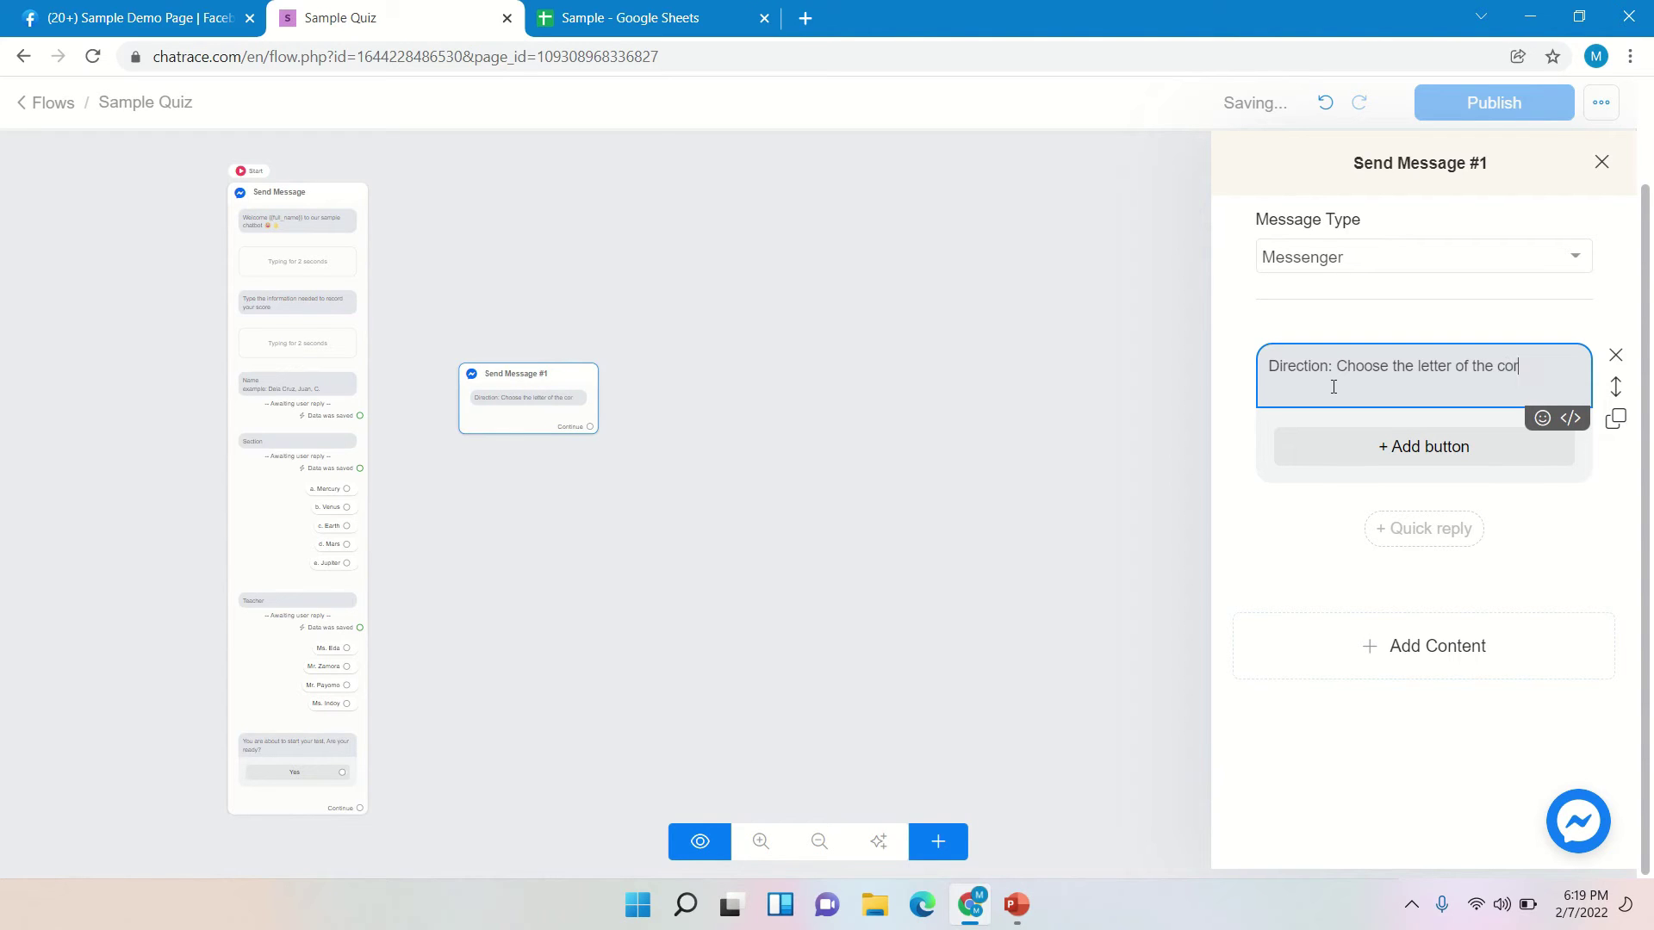
text(rect anse)
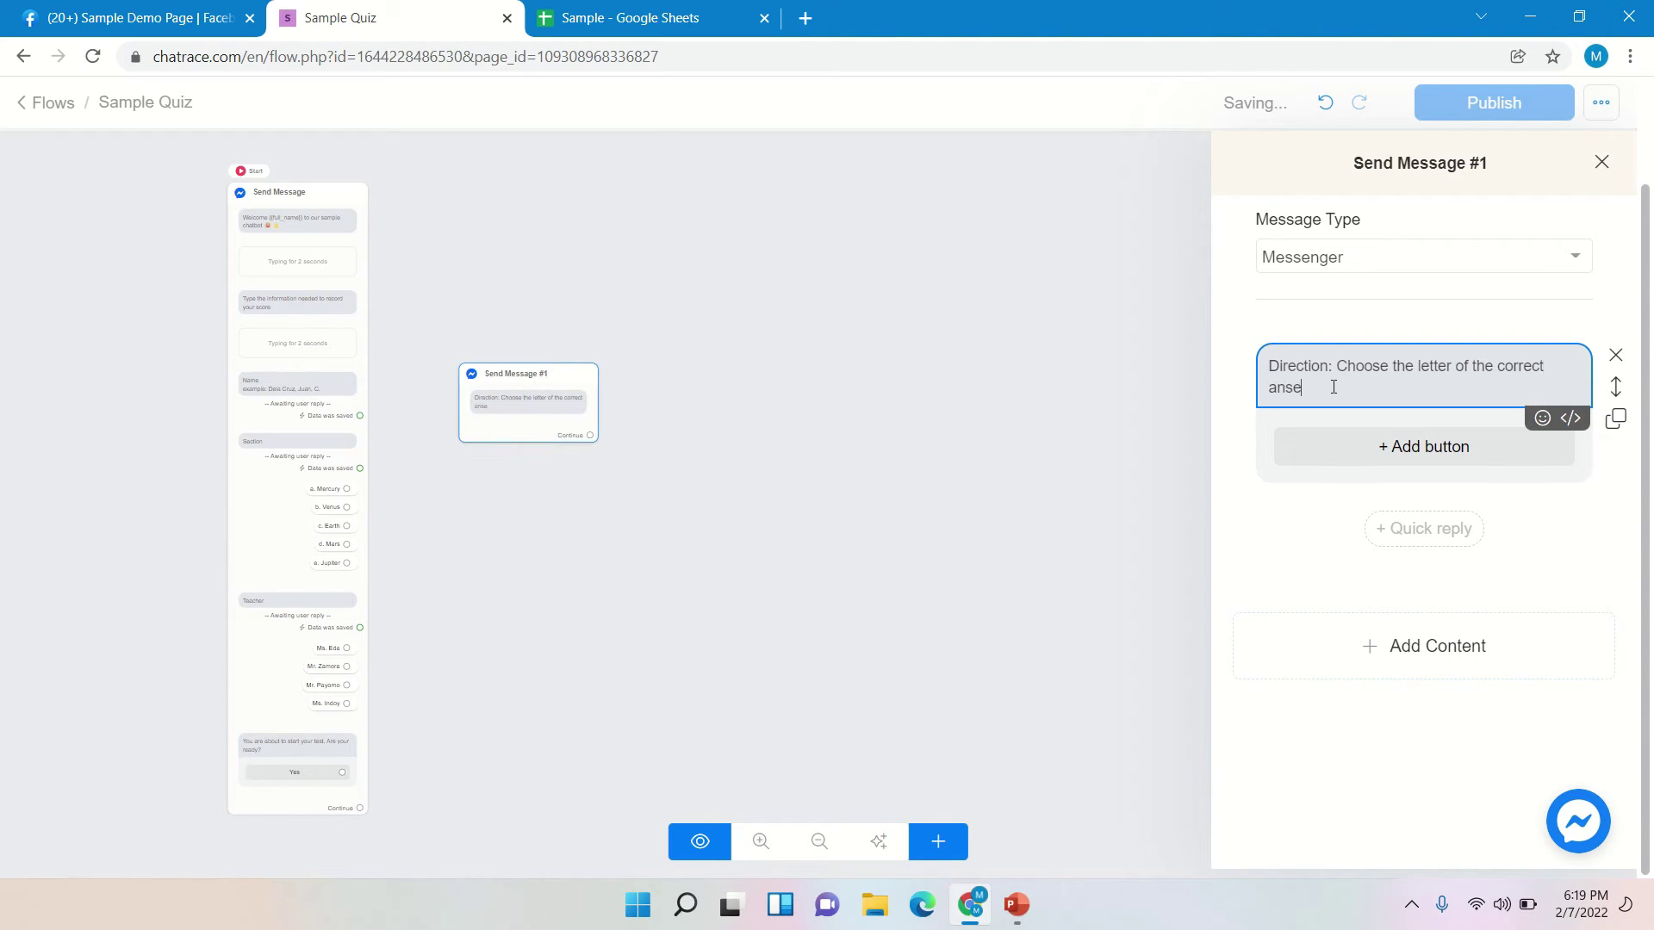
text(r)
key(BackSpace)
key(BackSpace)
key(BackSpace)
key(BackSpace)
key(BackSpace)
text(answer)
click(1361, 446)
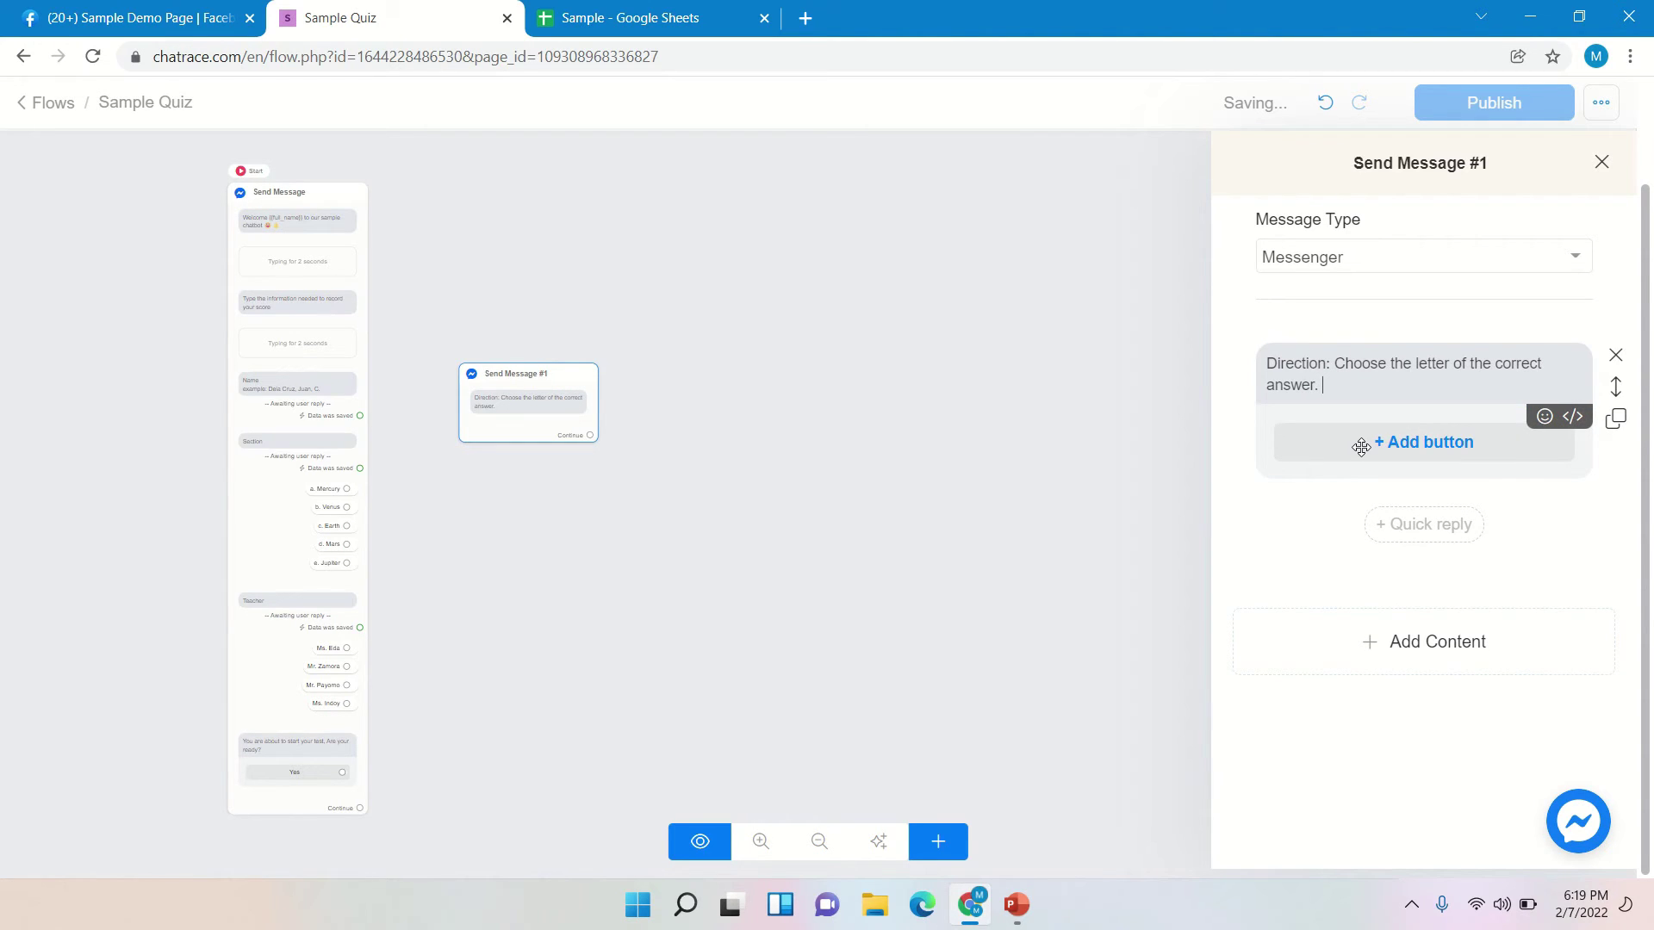
- Save the directions message's button with the title 'Start' and close Send Message #1
click(1361, 446)
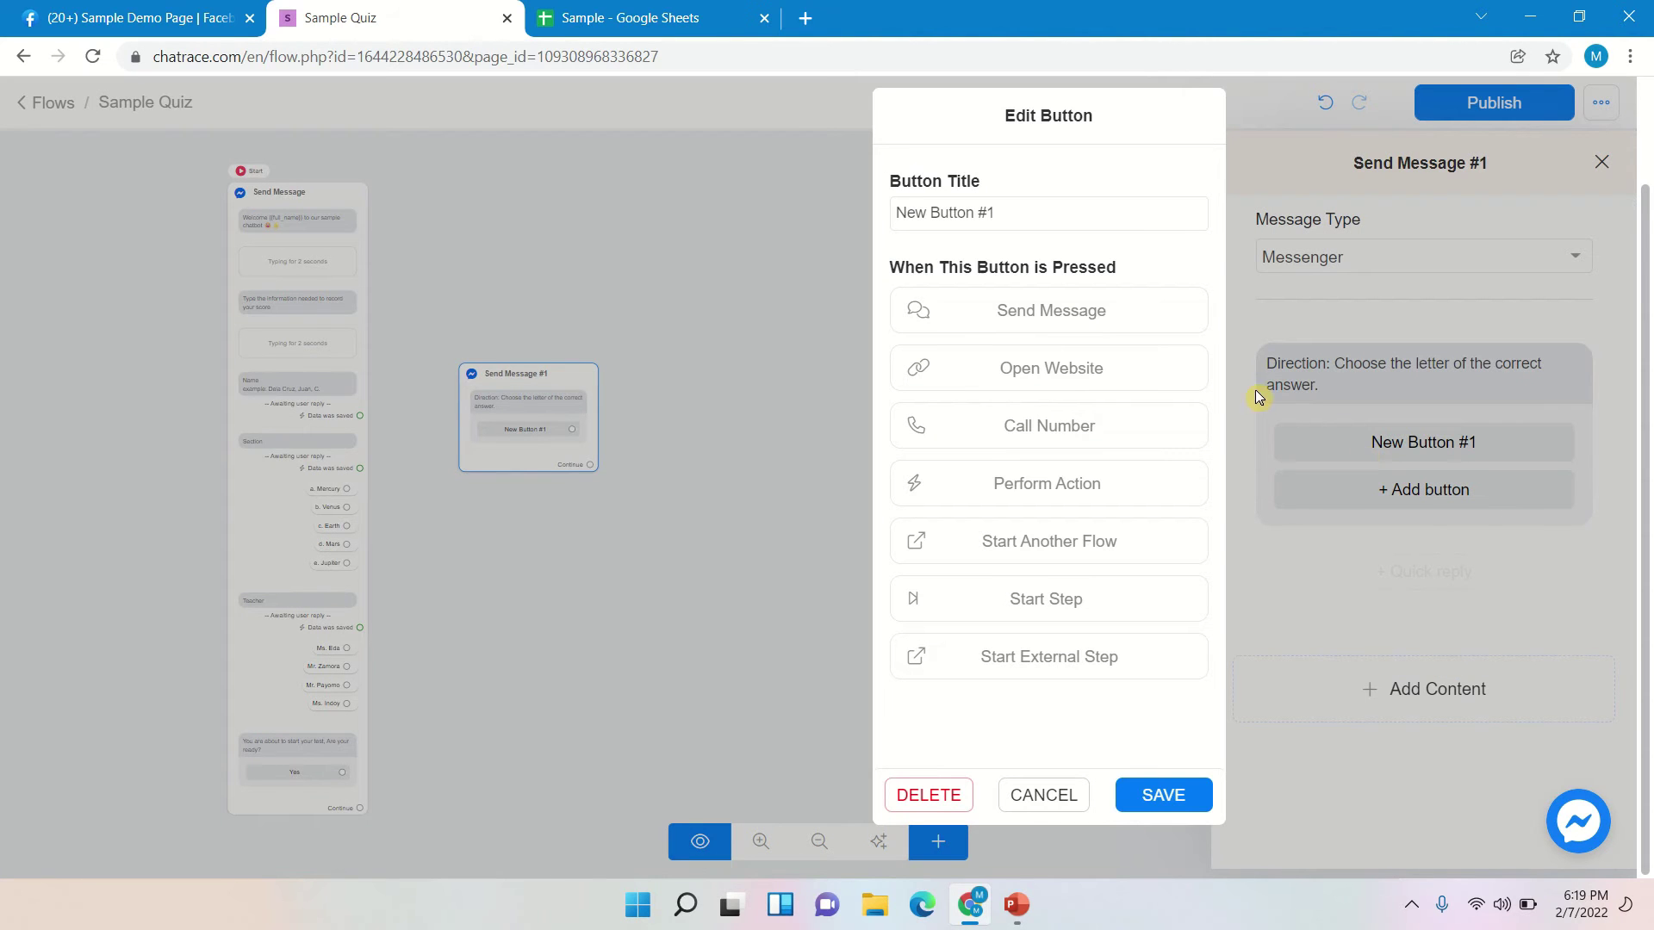
click(1074, 213)
drag(1074, 213, 813, 218)
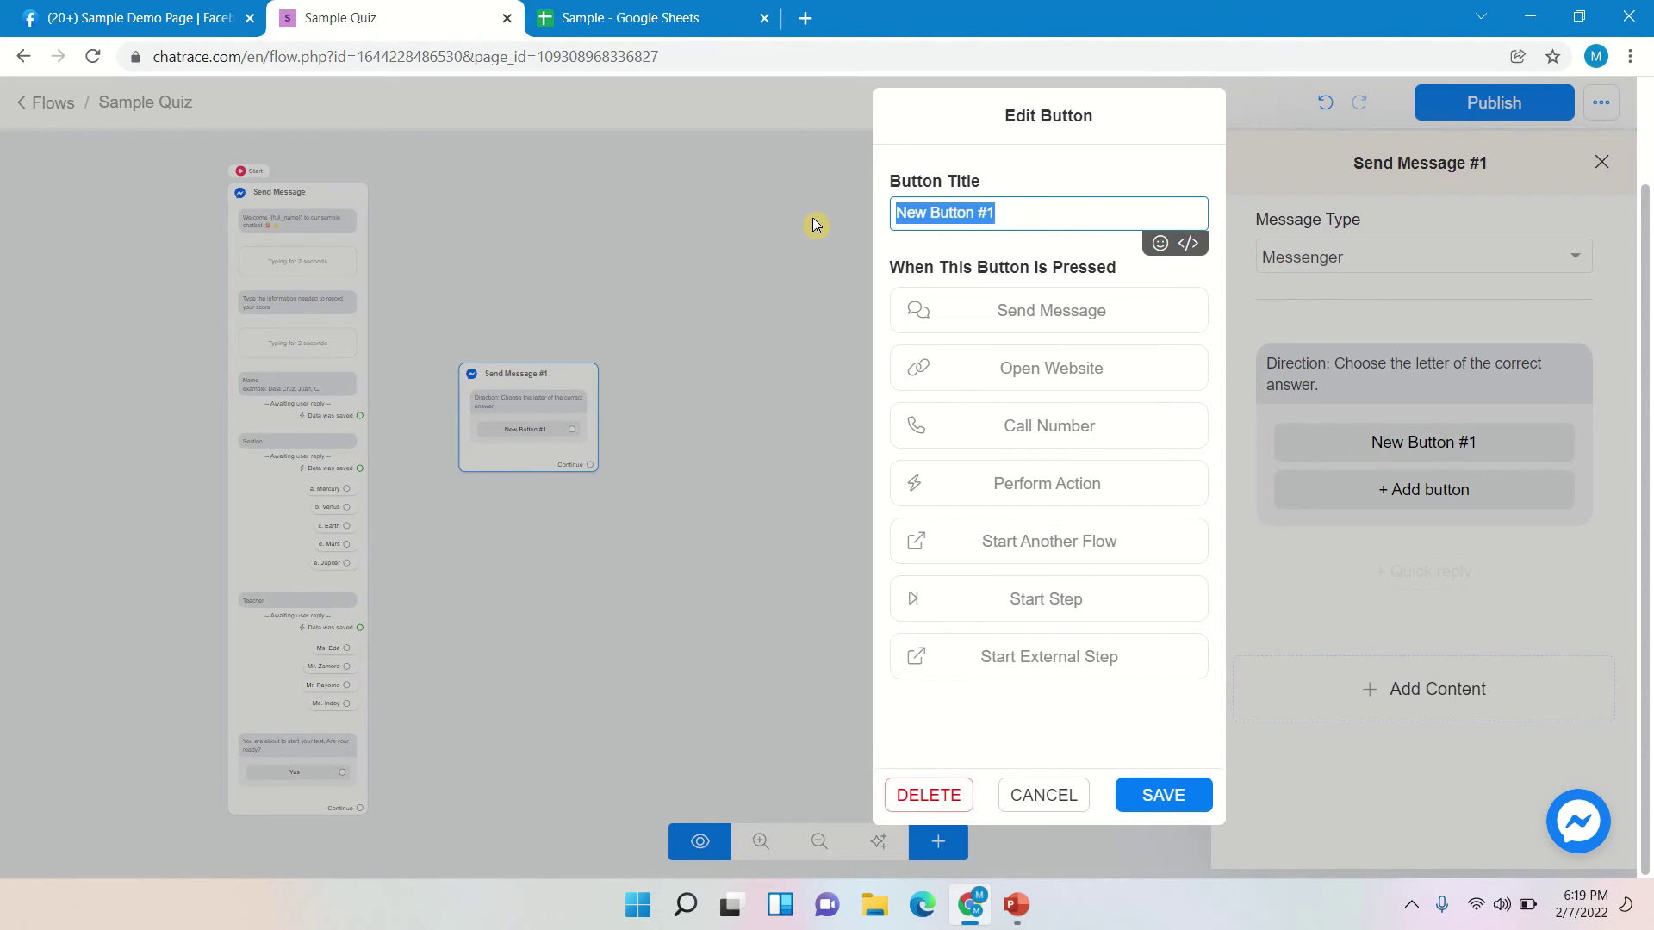
text(Satr)
key(BackSpace)
key(BackSpace)
key(BackSpace)
text(tart)
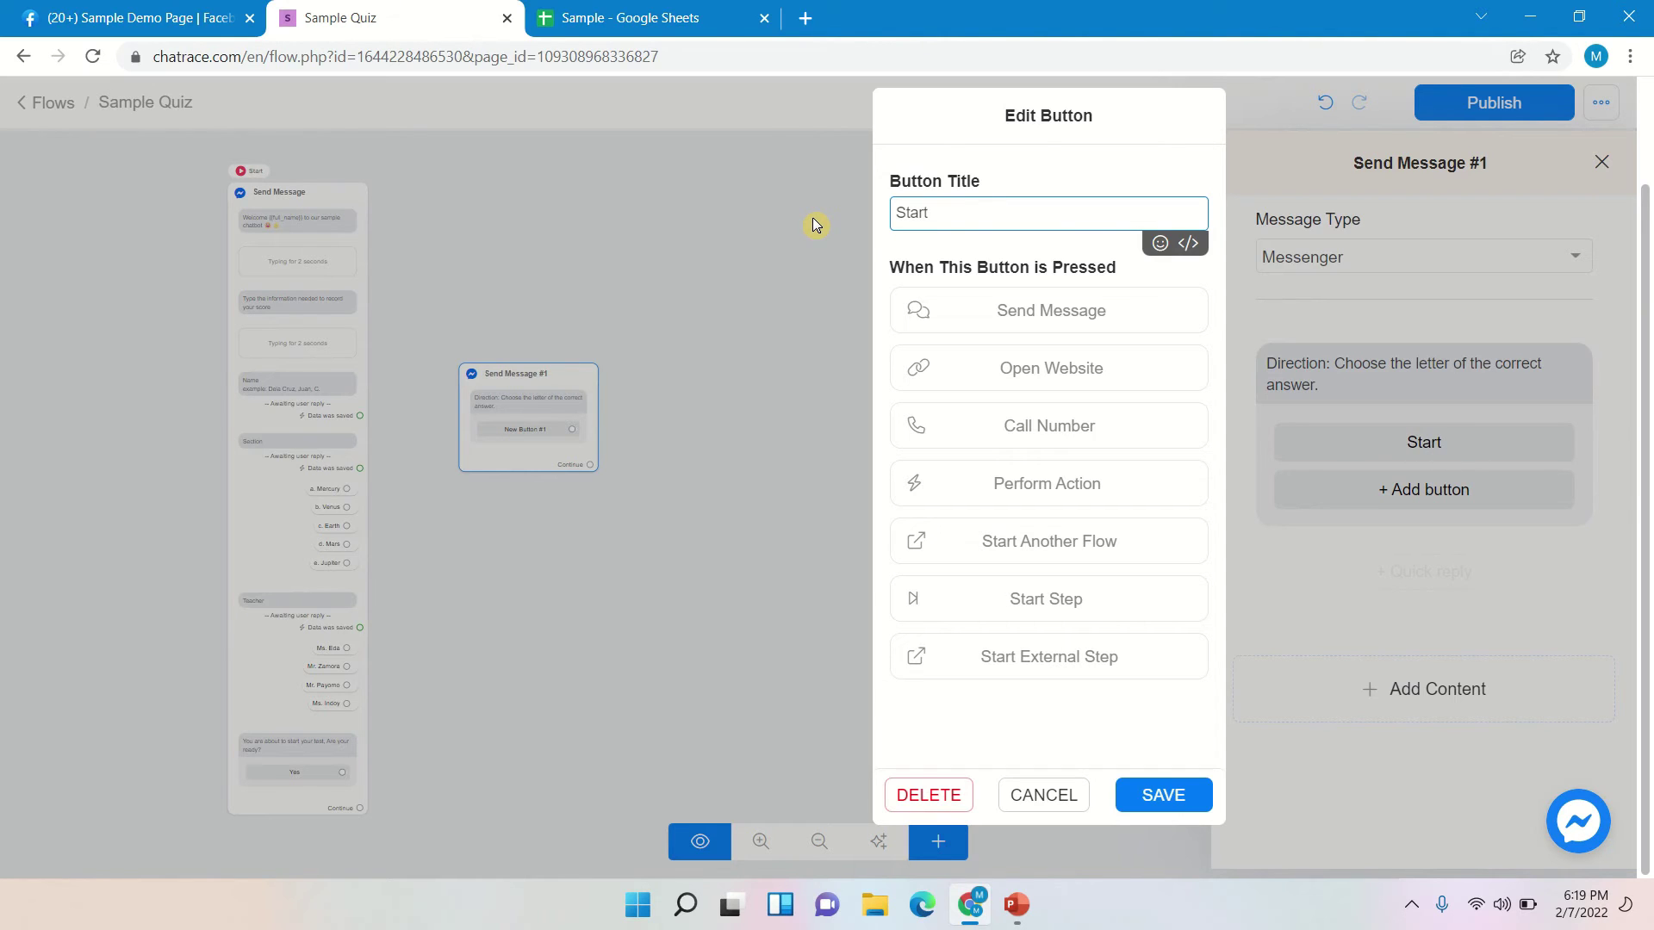
click(1175, 793)
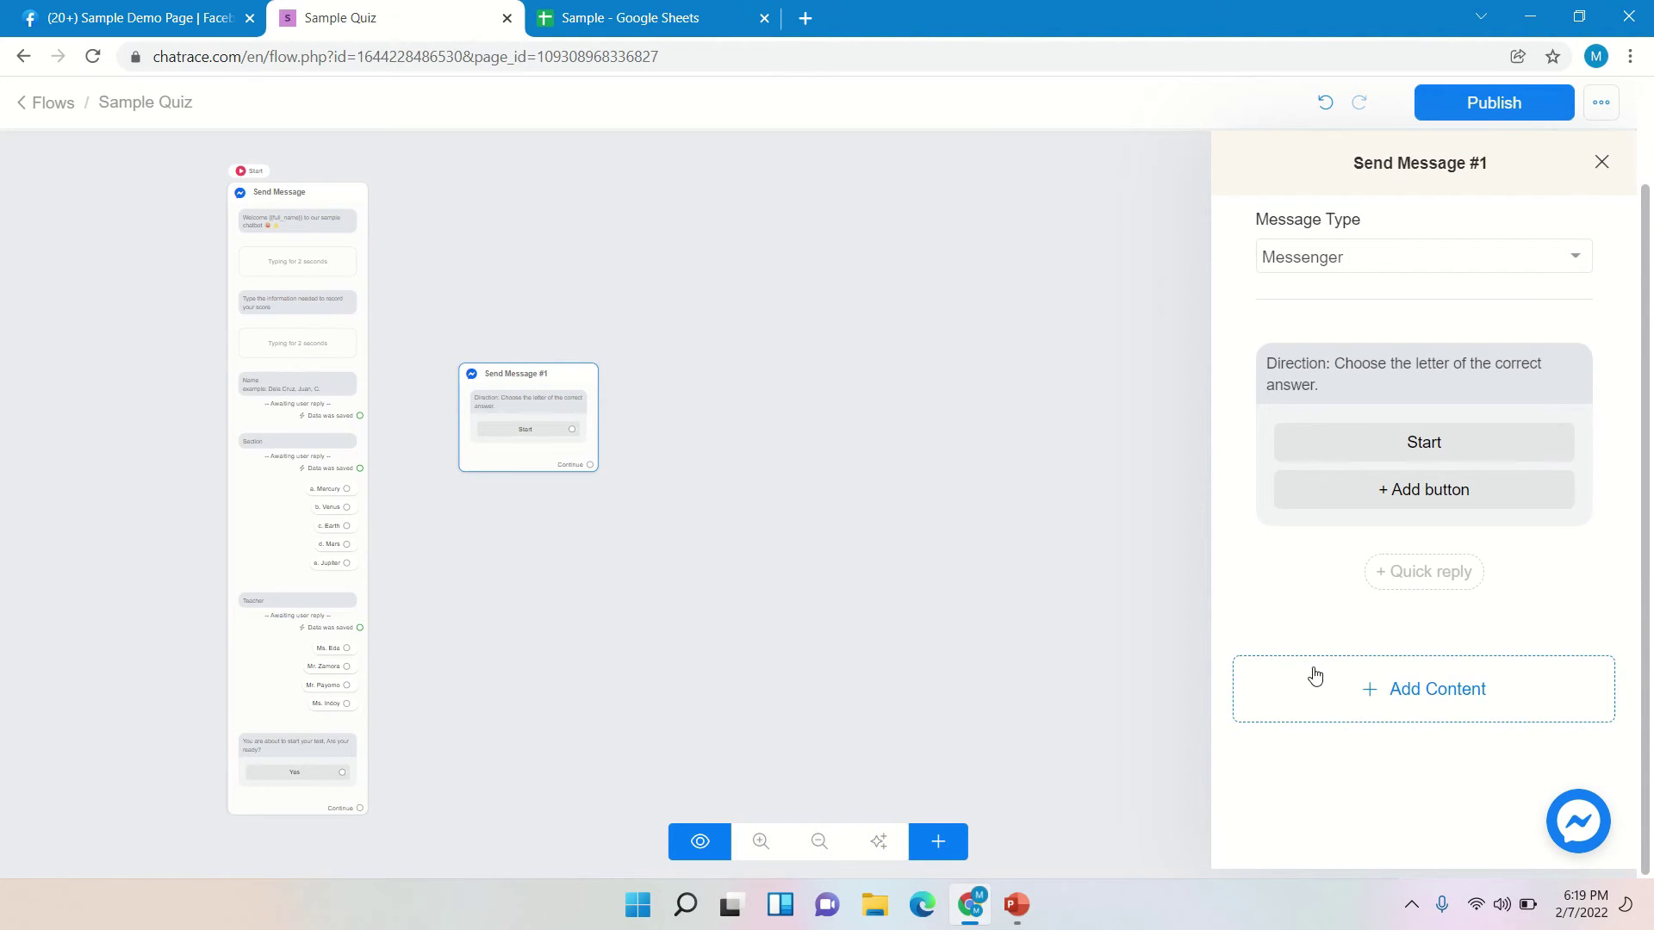
click(1166, 634)
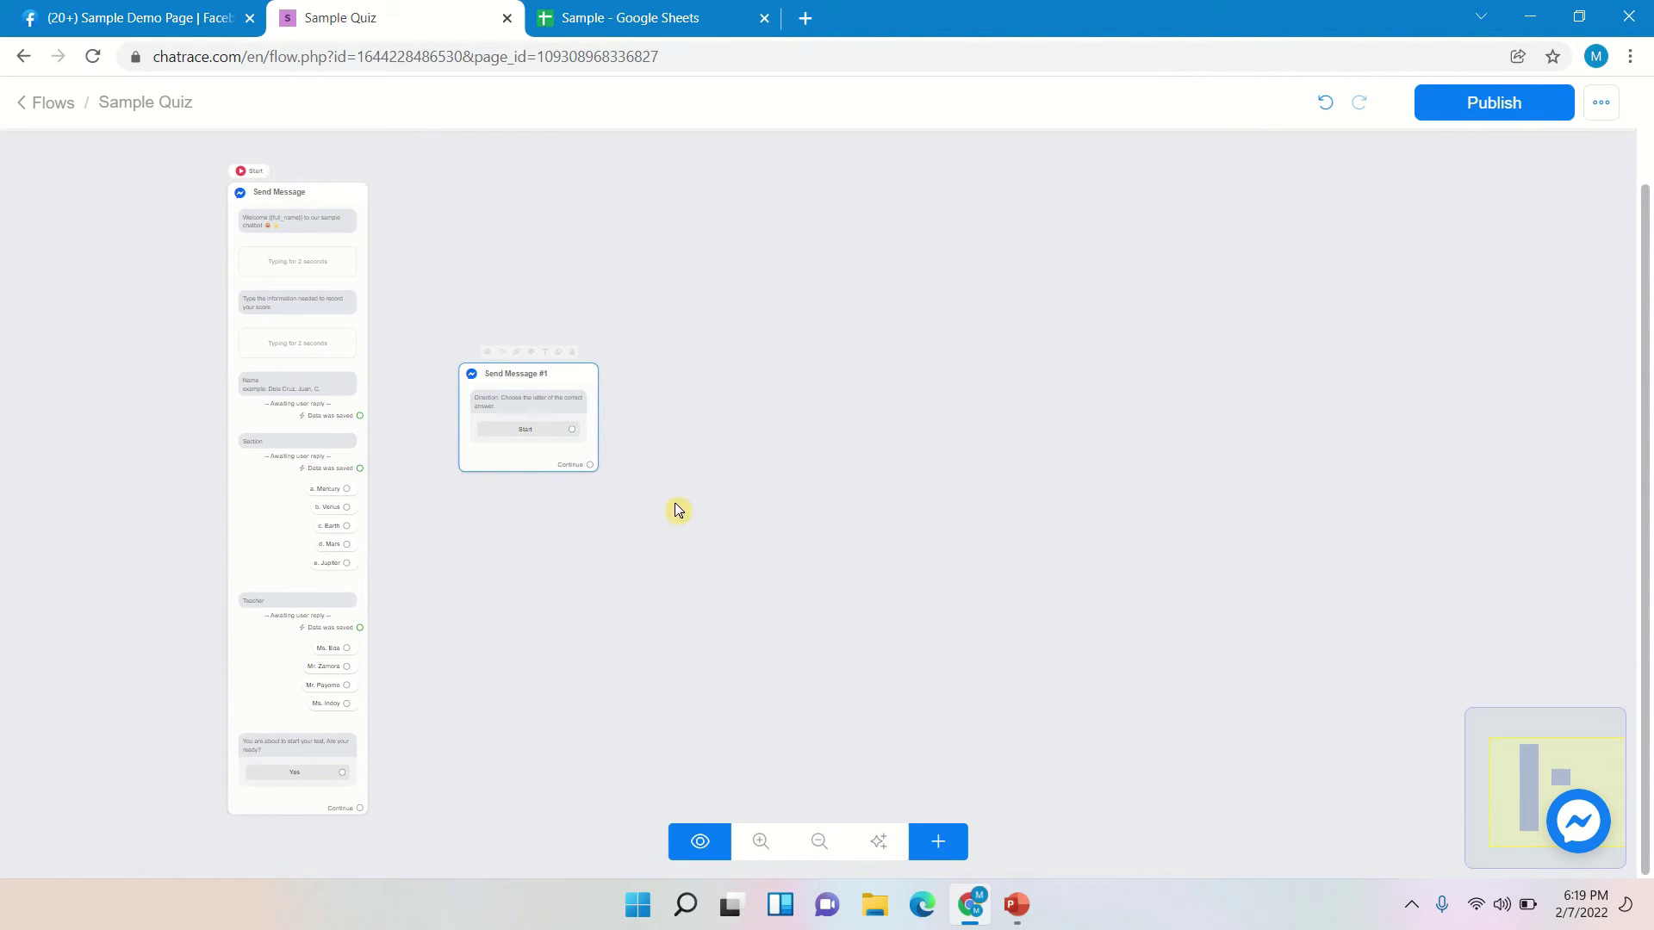
- Pan and zoom the canvas, then drag Send Message #1 down next to the quiz block
drag(480, 672, 483, 557)
scroll(481, 561, up, 5)
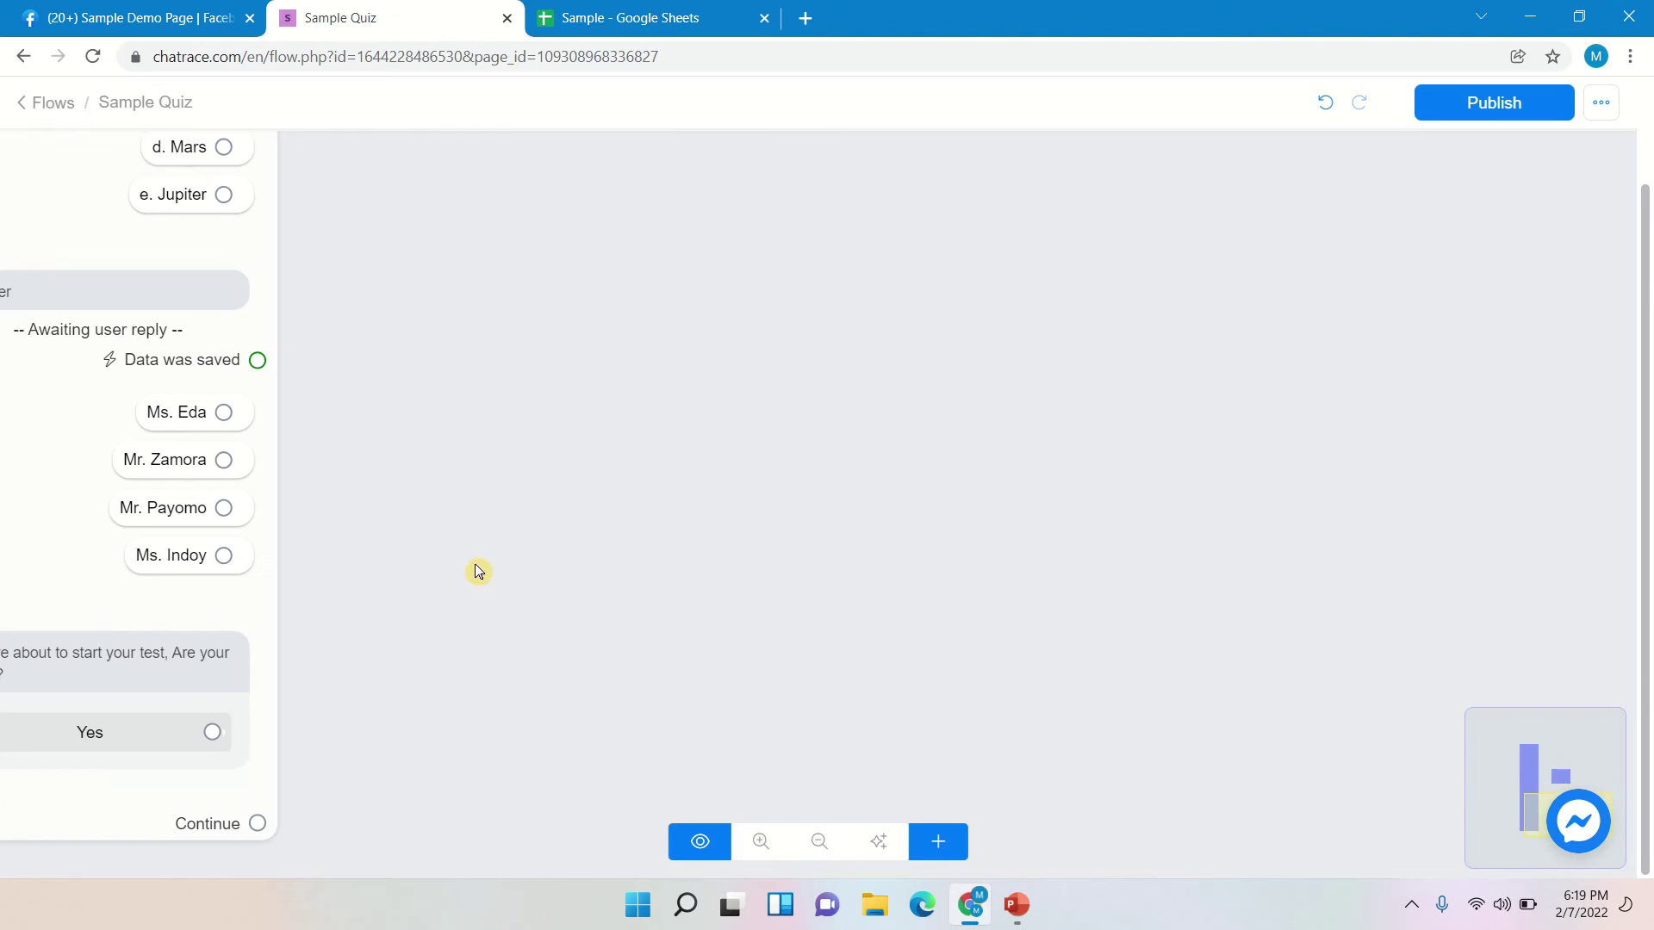
scroll(580, 439, down, 2)
scroll(614, 548, up, 3)
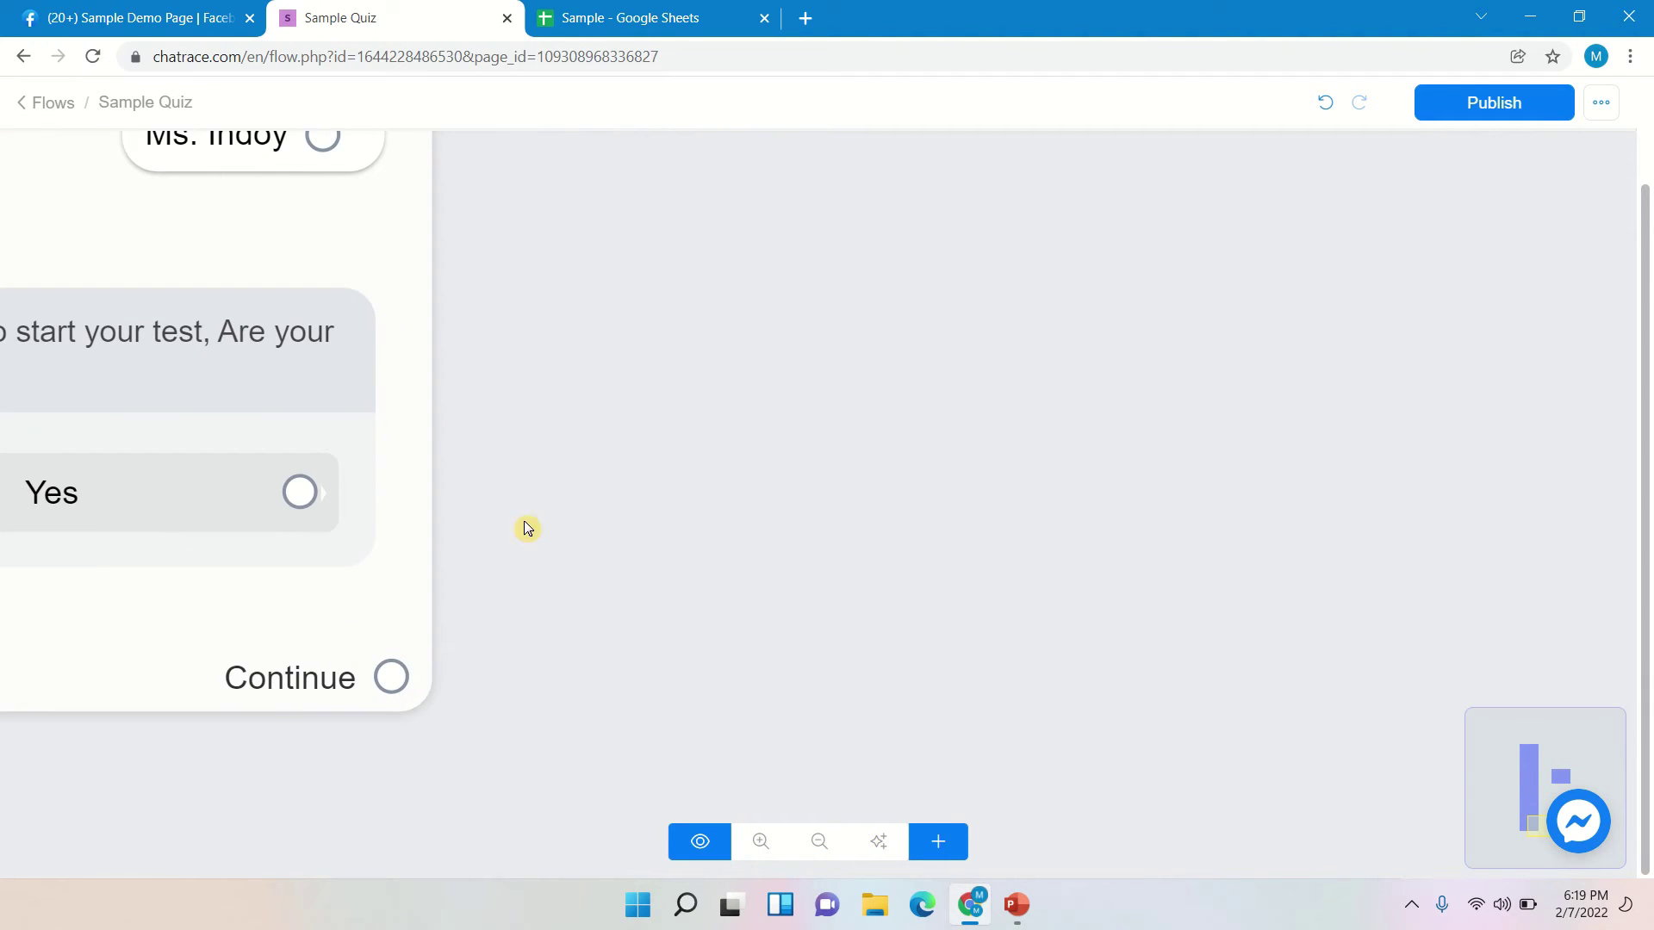
drag(528, 528, 702, 517)
scroll(731, 468, down, 3)
scroll(731, 468, down, 1)
drag(835, 407, 610, 643)
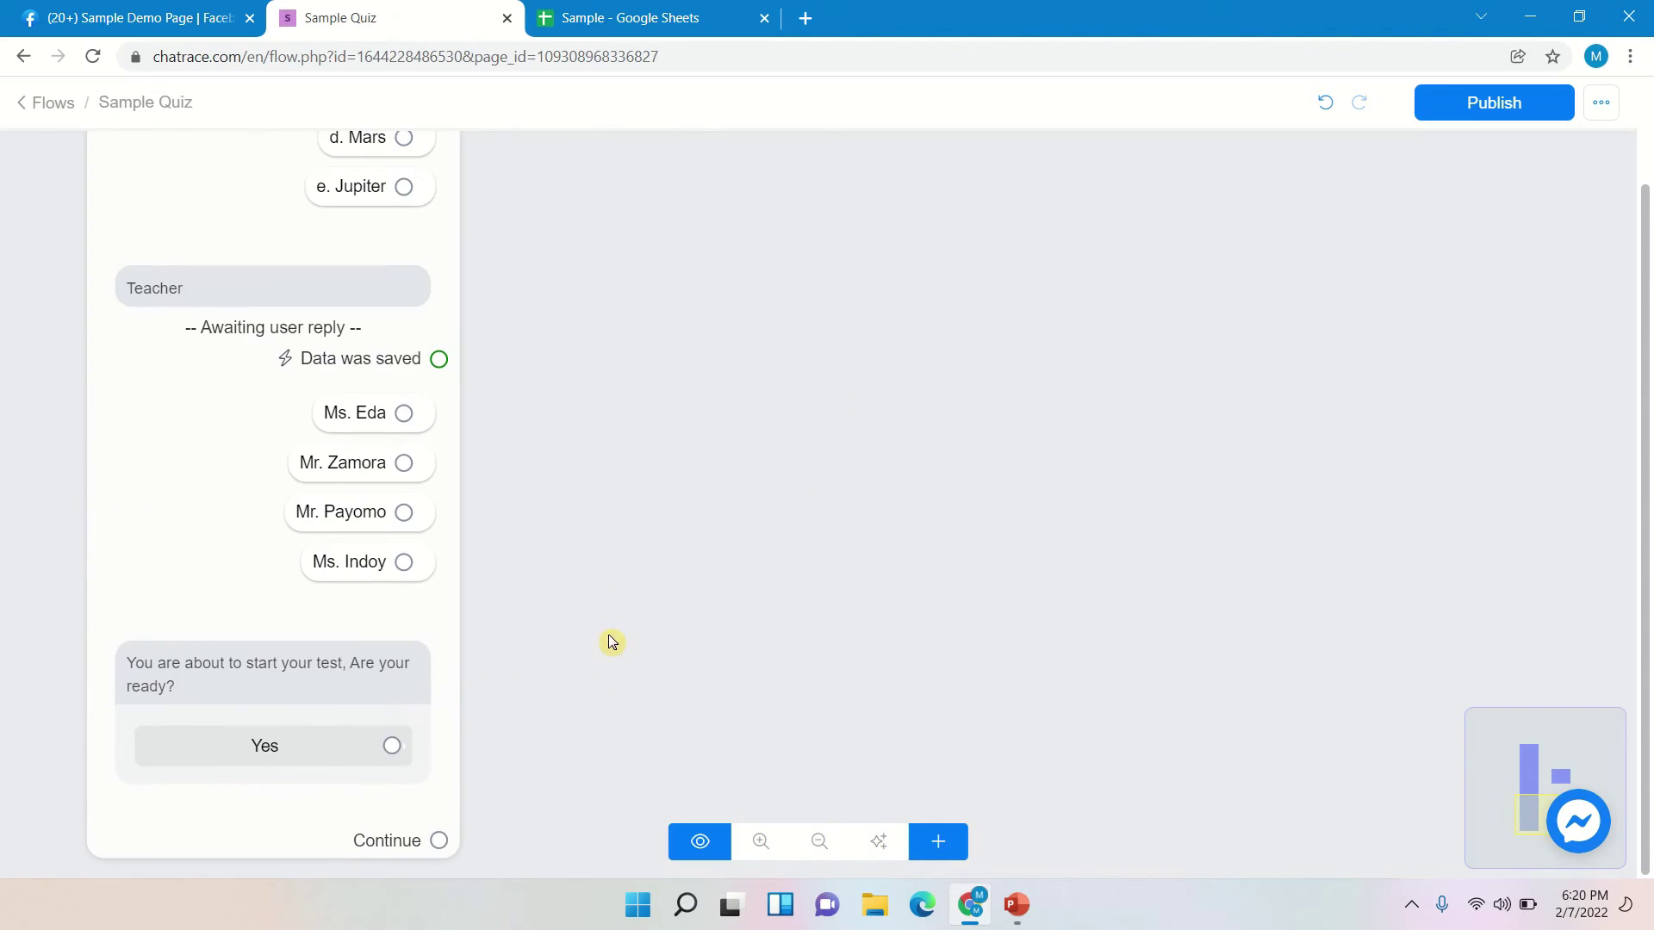
scroll(637, 583, down, 1)
scroll(638, 586, down, 1)
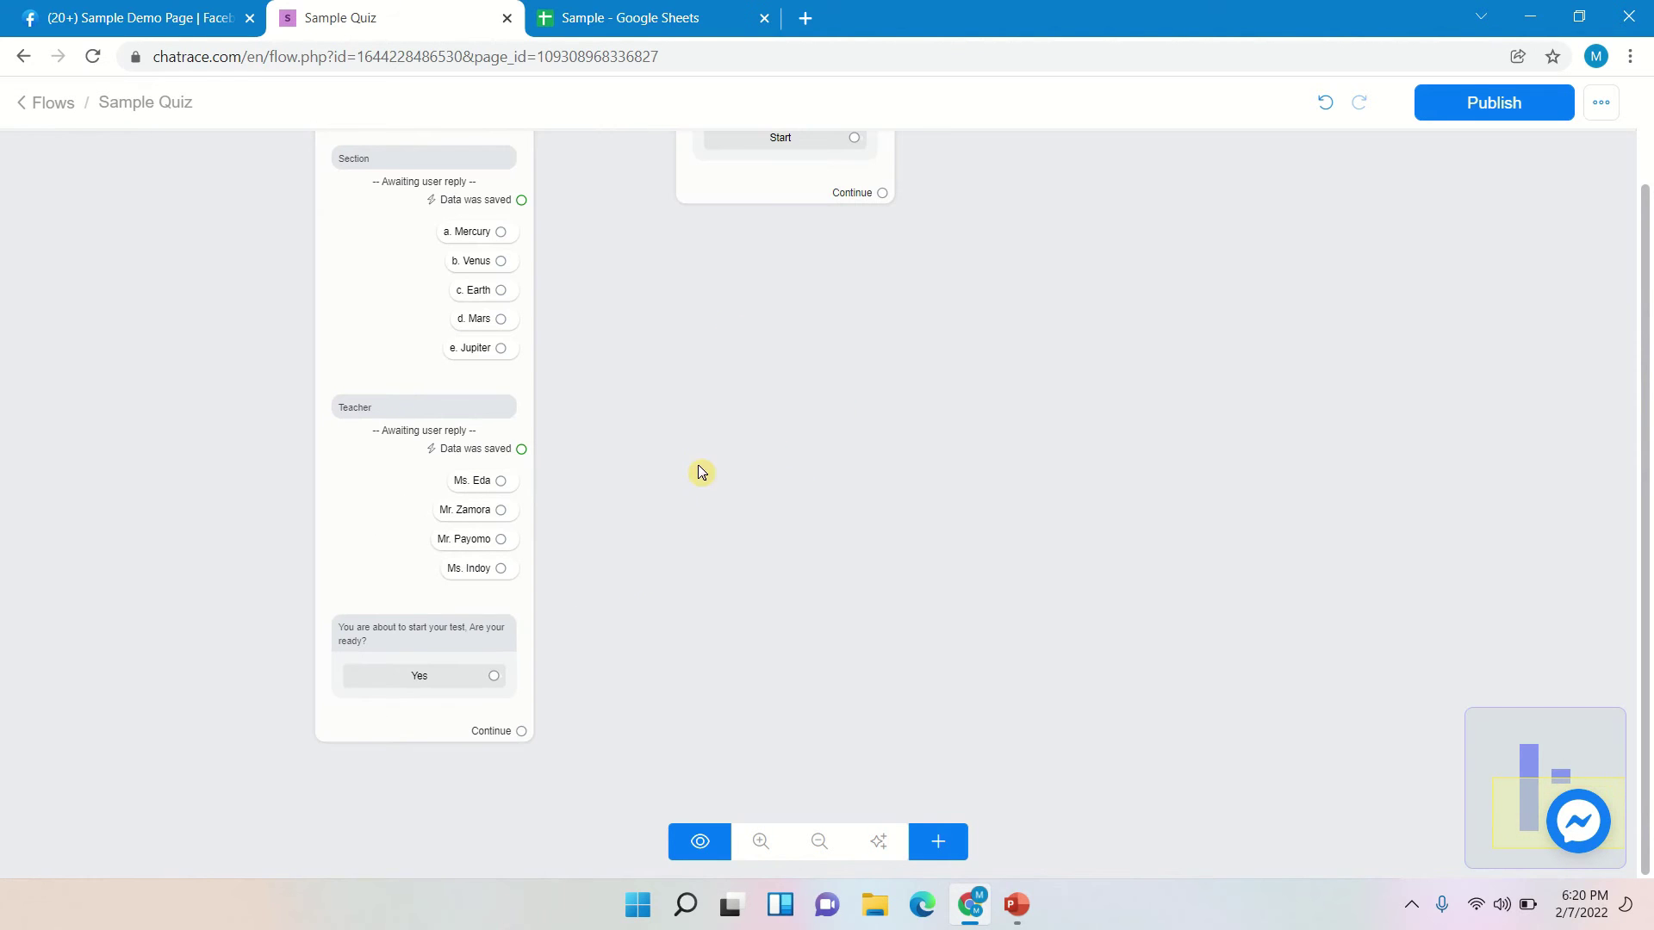
drag(813, 179, 778, 350)
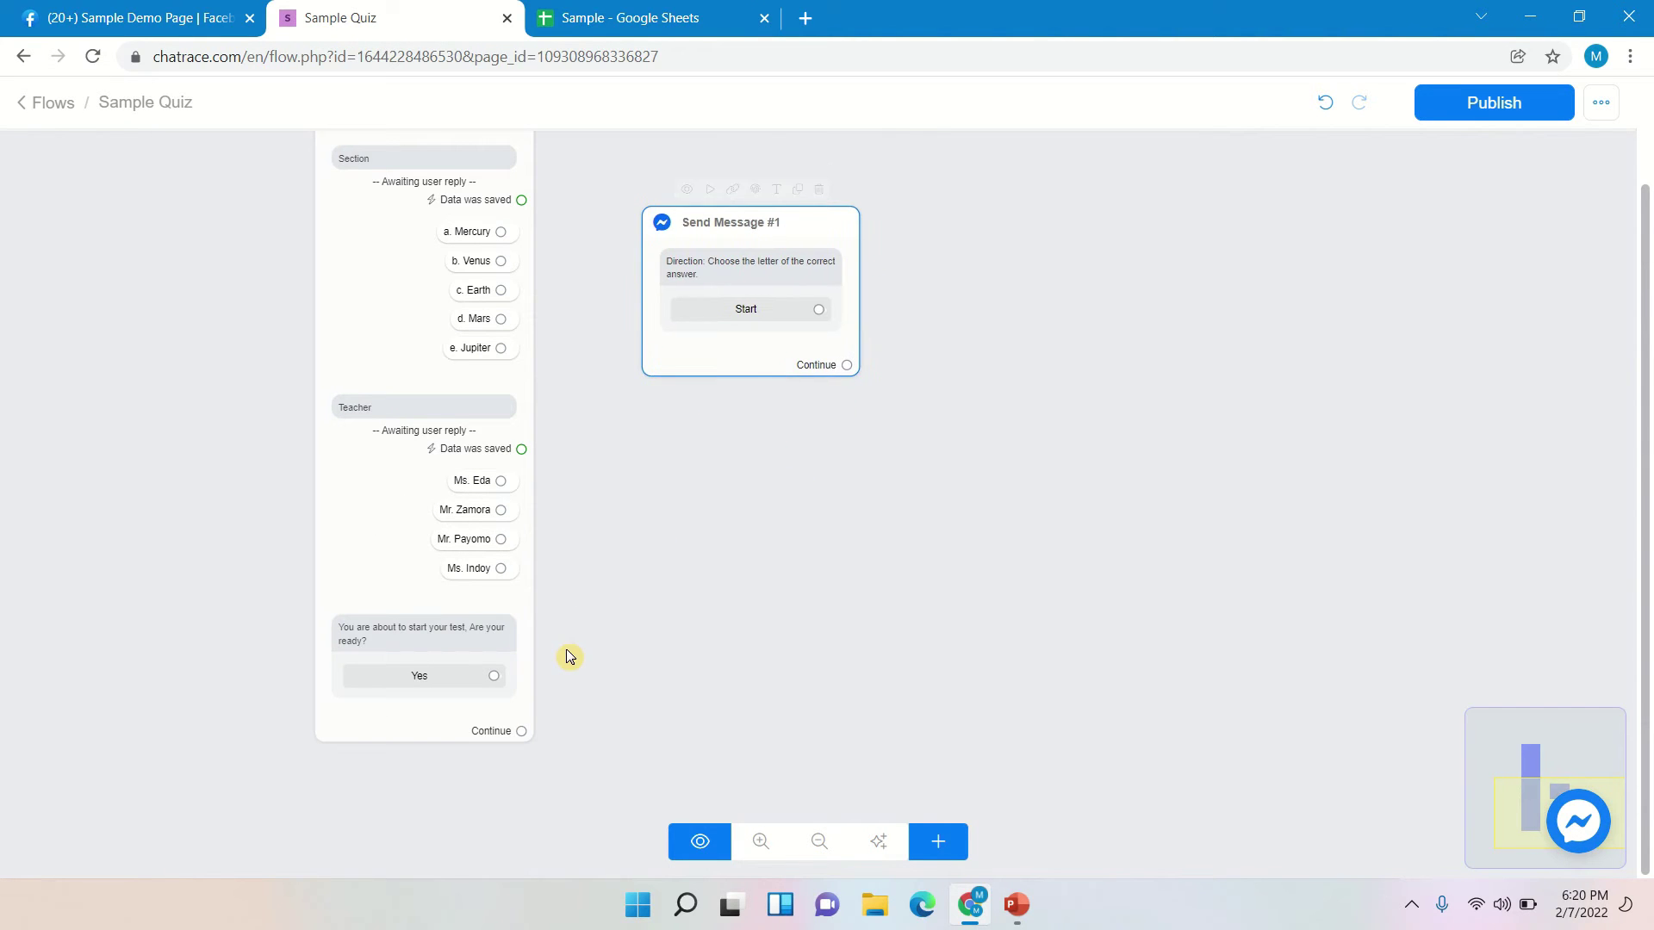
- Connect the Yes reply to Send Message #1, redrawing the link, and move that block up-left
drag(492, 680, 650, 235)
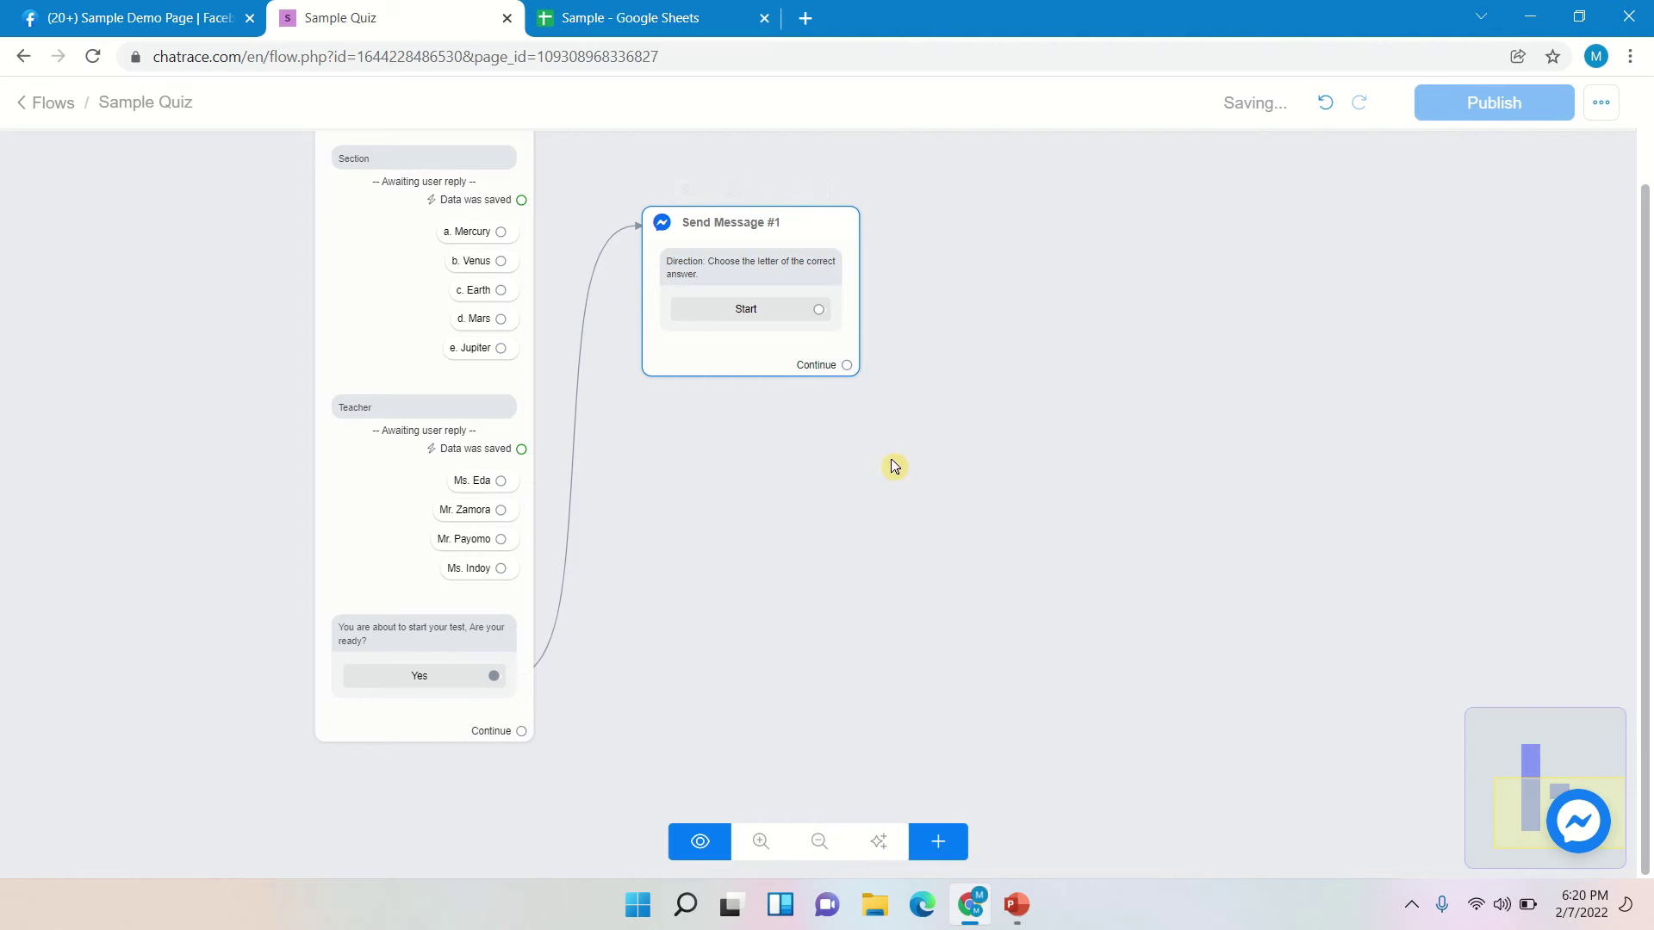
click(576, 415)
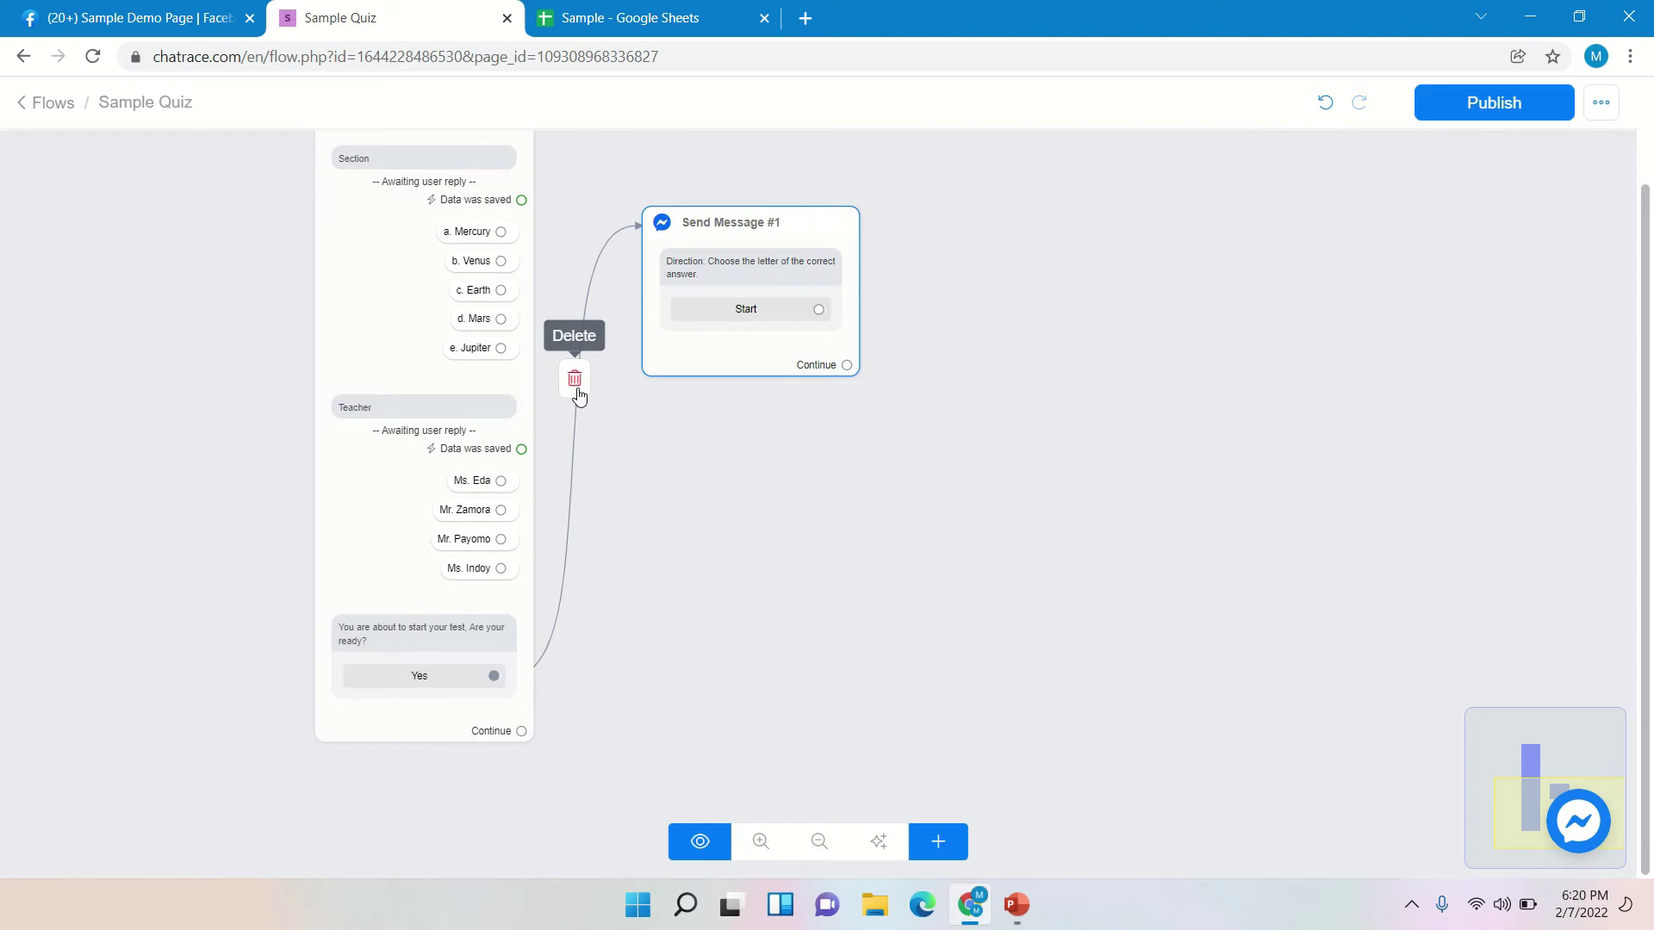
click(576, 389)
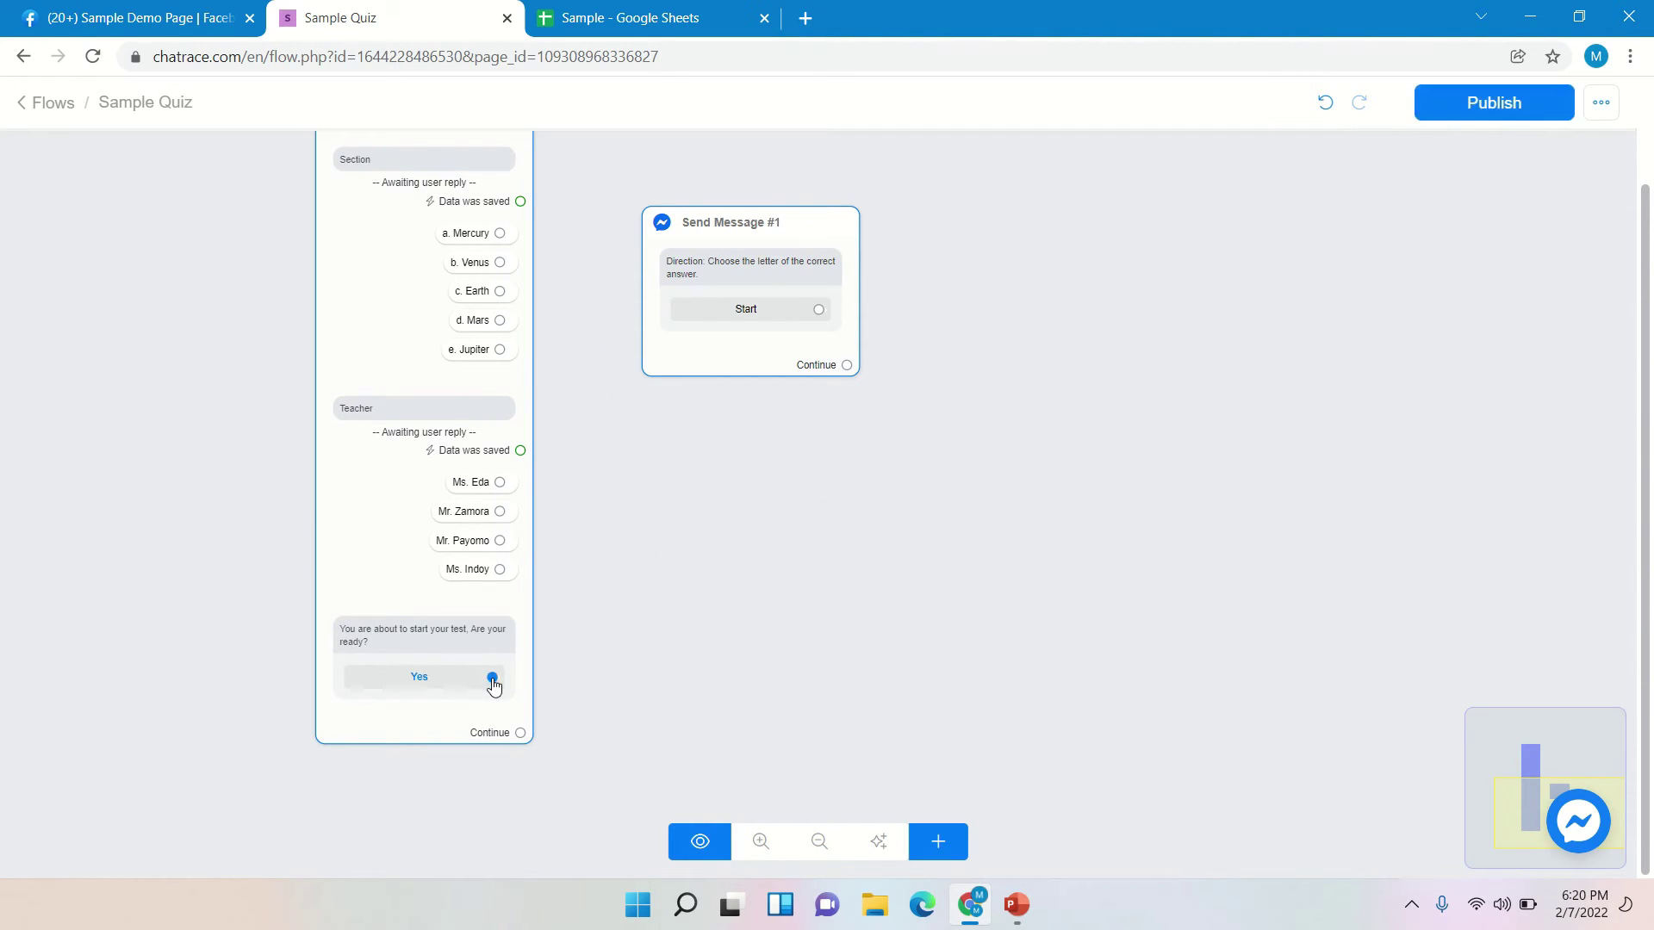
drag(493, 680, 673, 250)
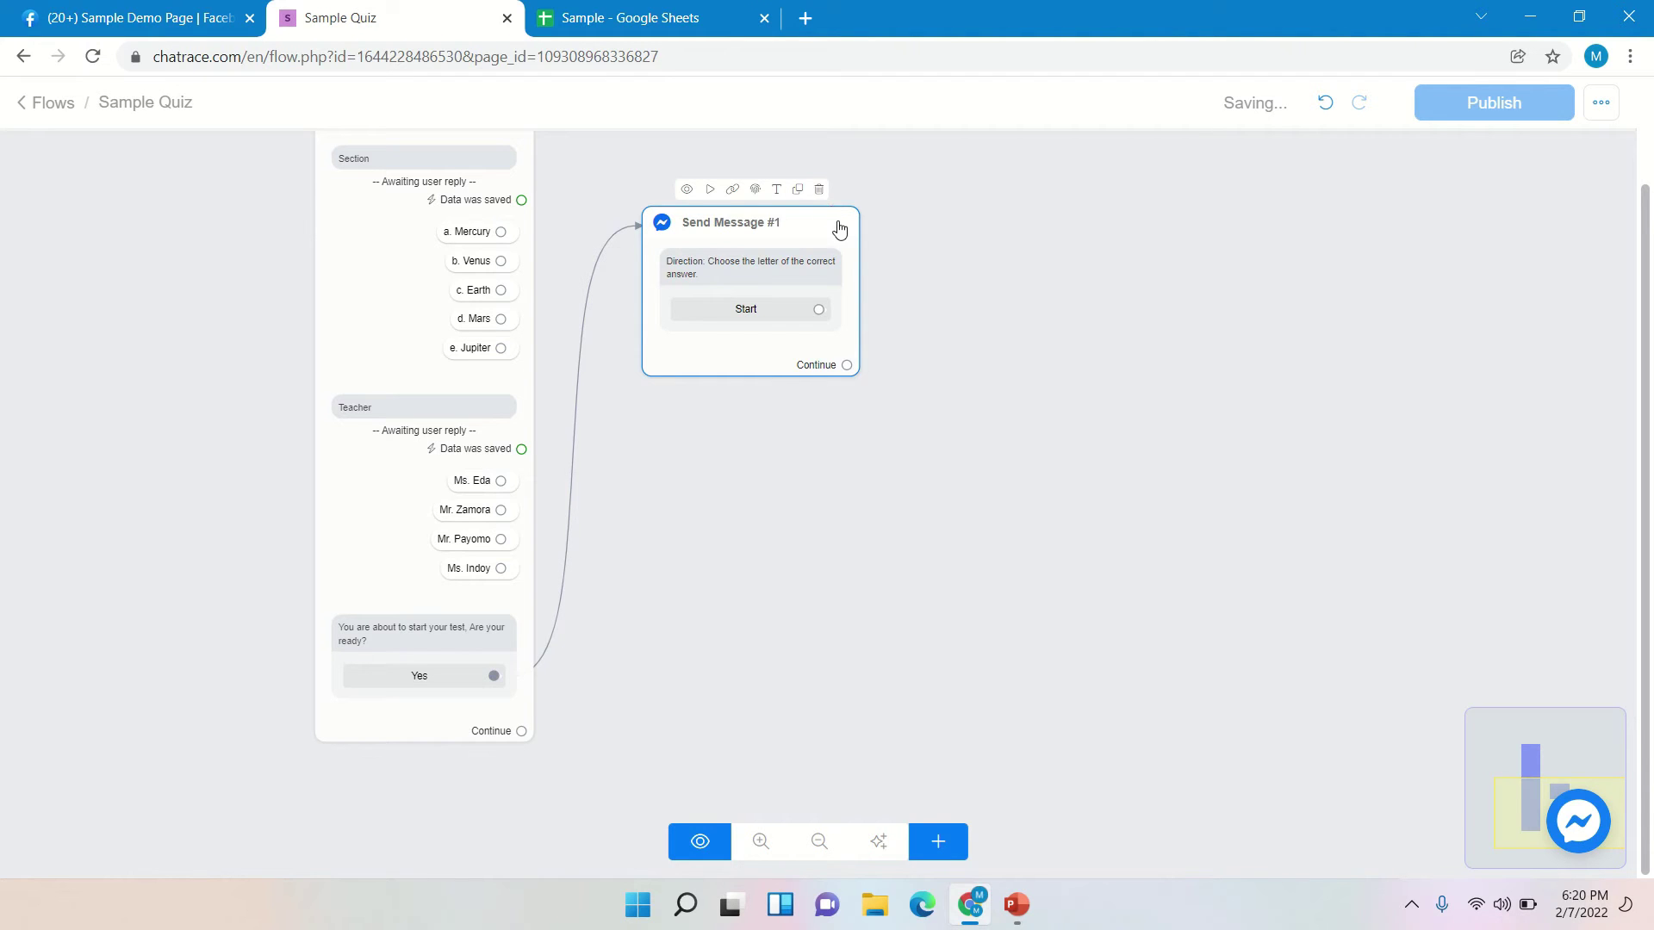
drag(840, 221, 816, 203)
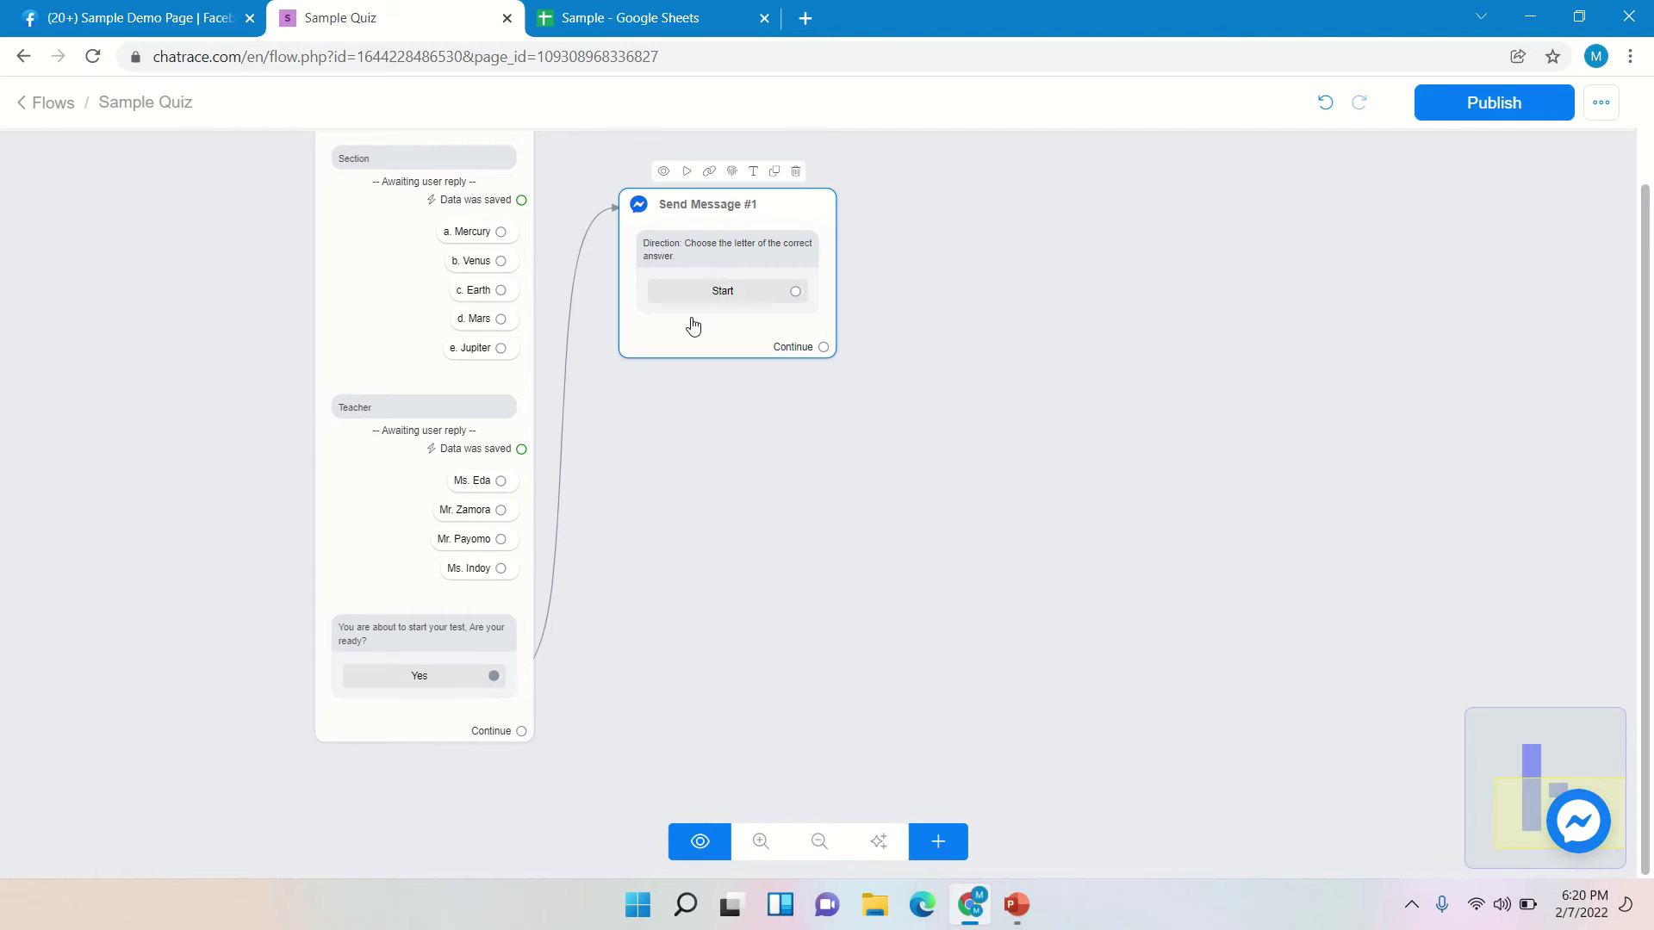
drag(780, 213, 725, 192)
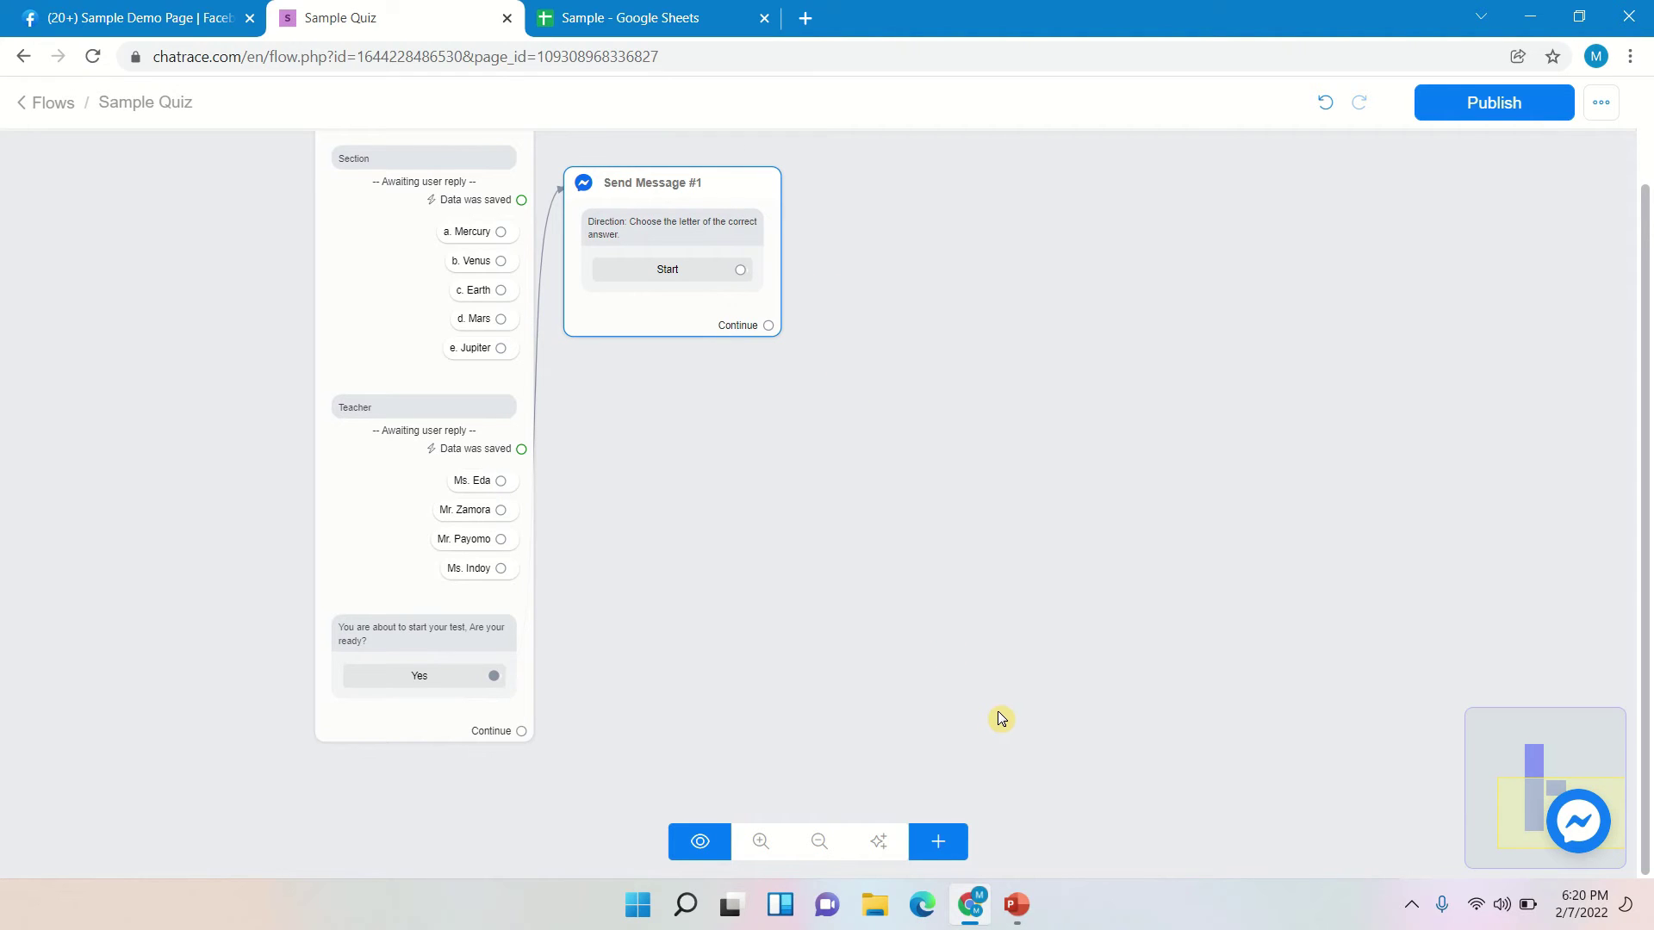
- Add a Send Message #2 block and place it right of Send Message #1
click(950, 842)
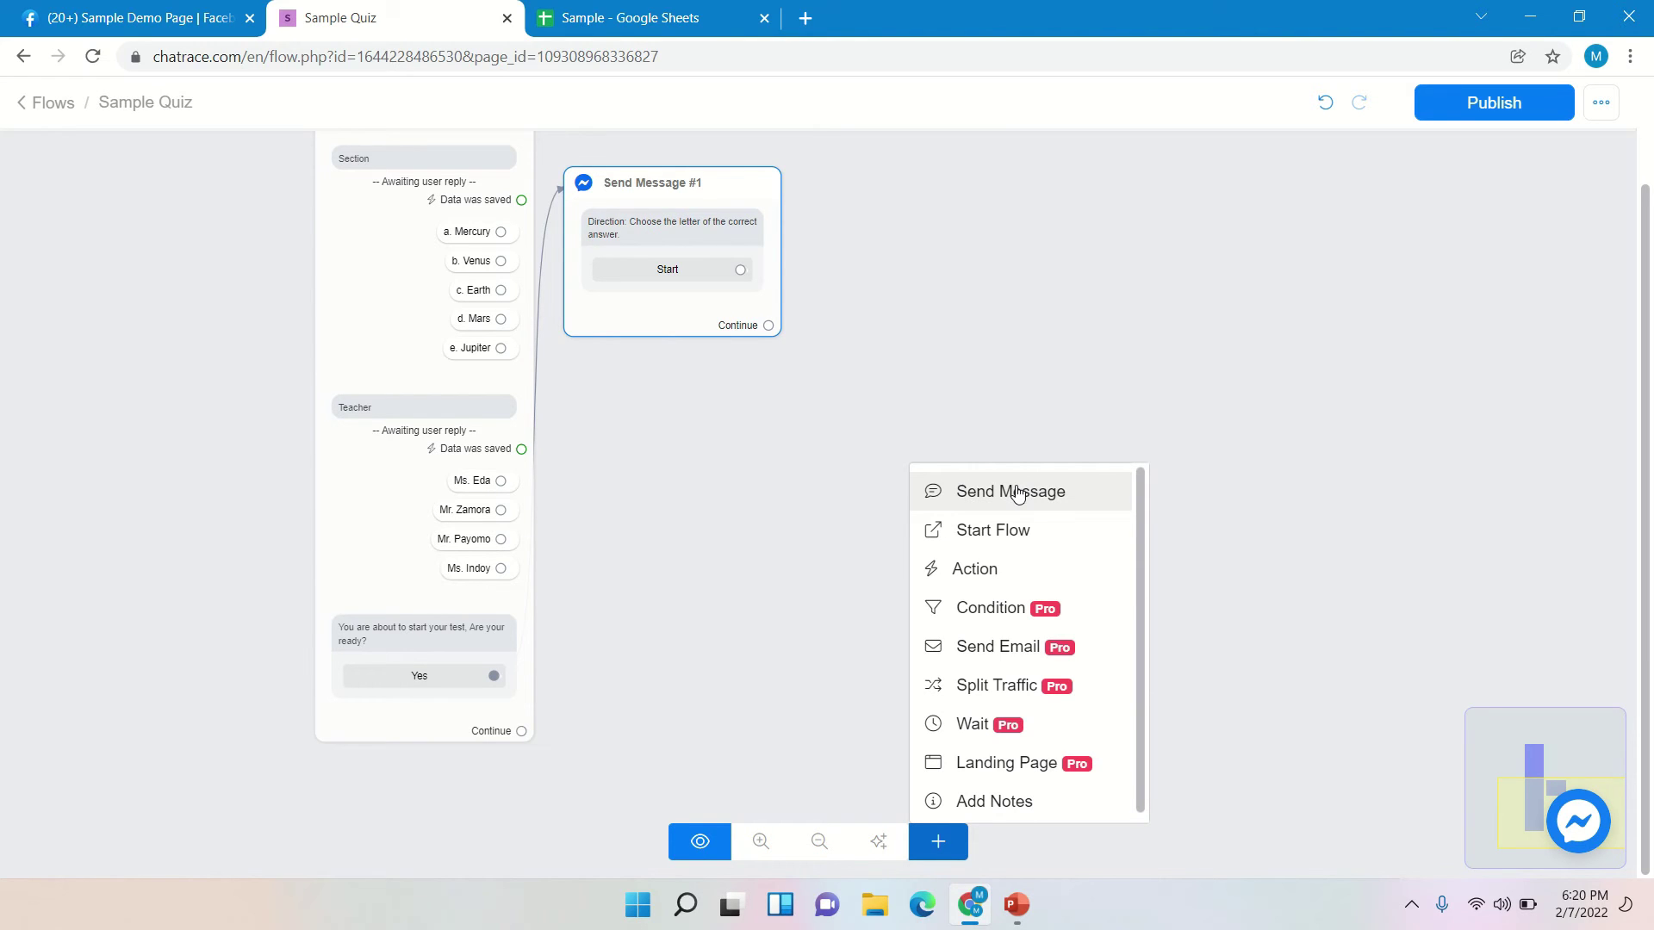
click(1017, 493)
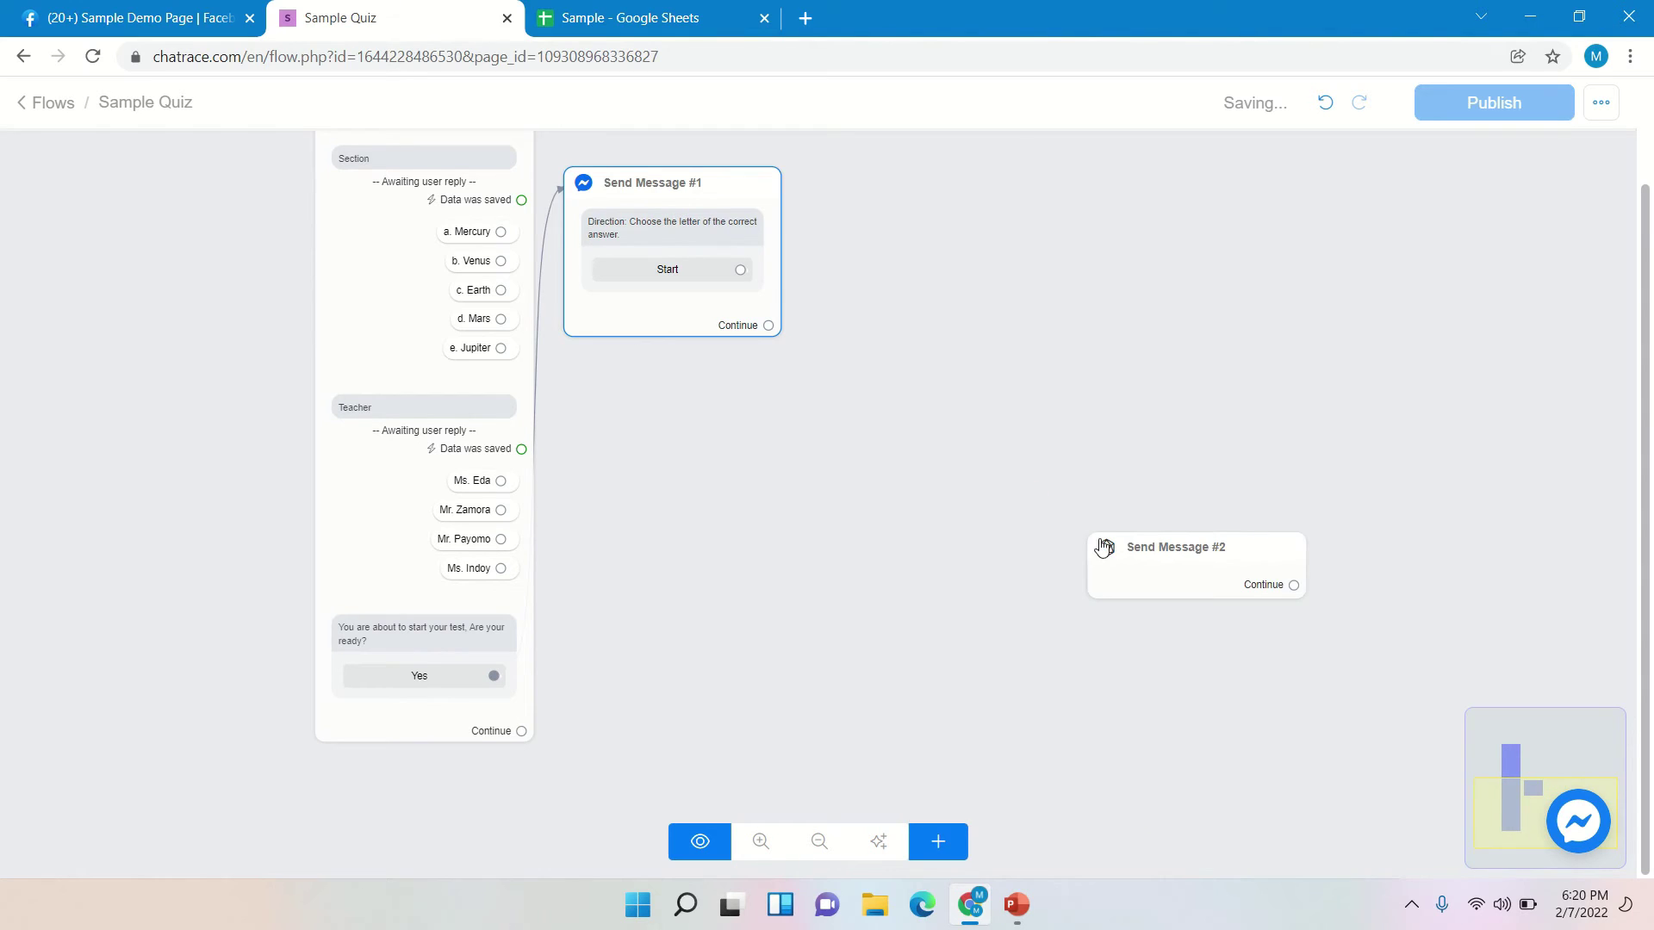
drag(1187, 553, 927, 218)
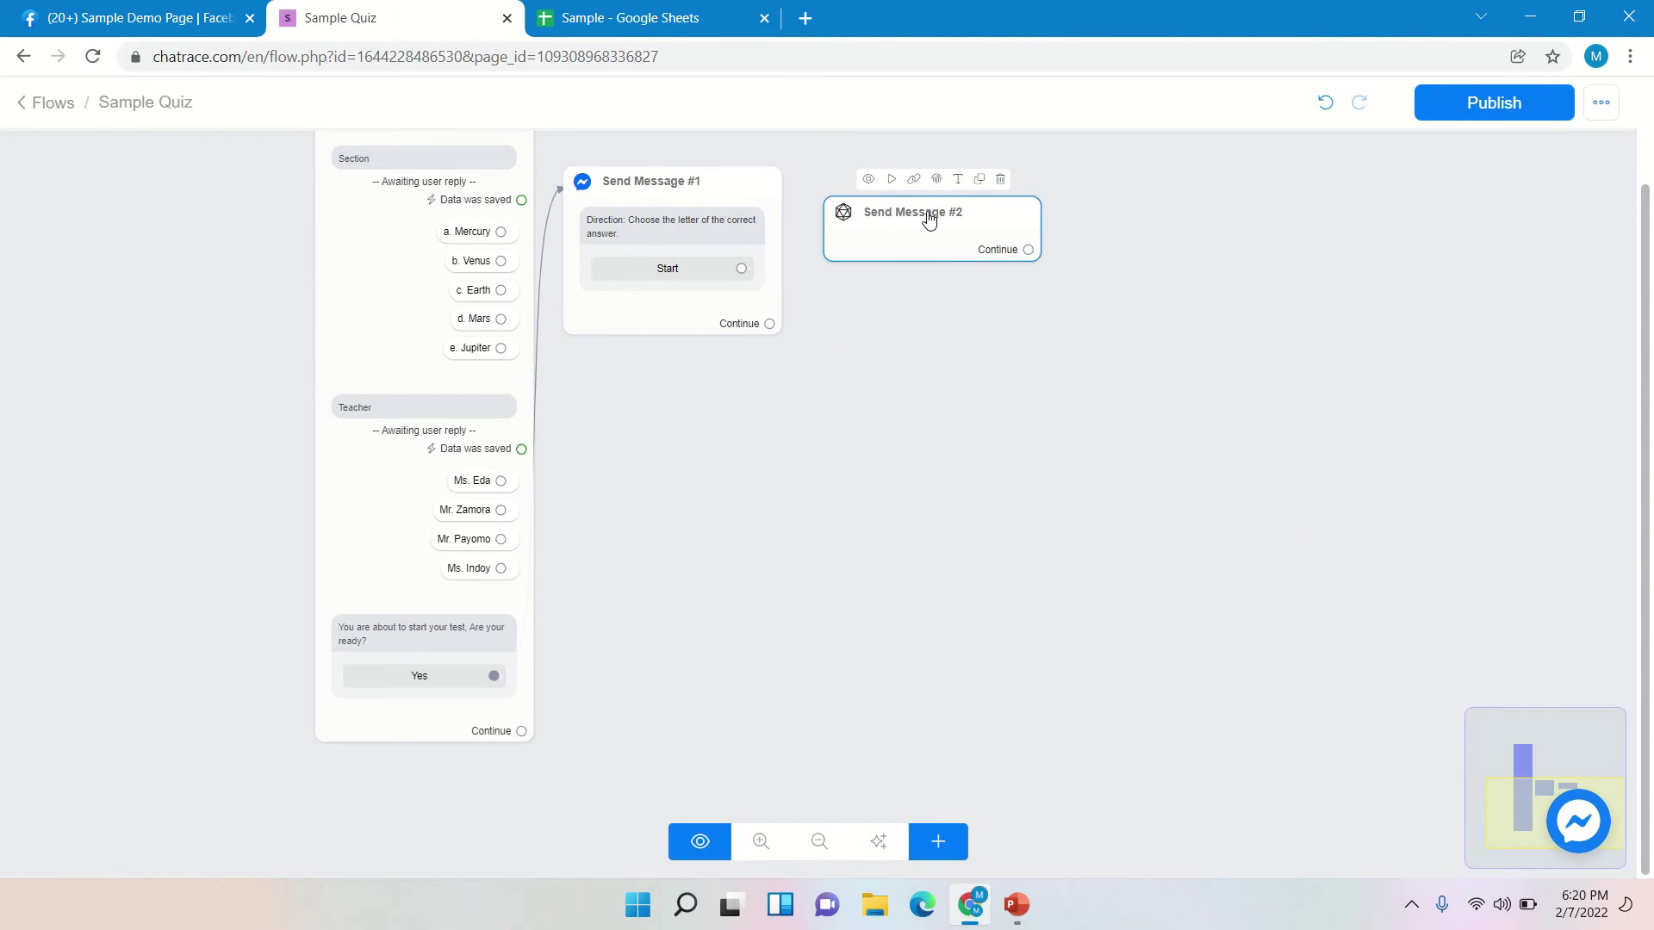
- Link the Start button to Send Message #2
mouse_move(657, 273)
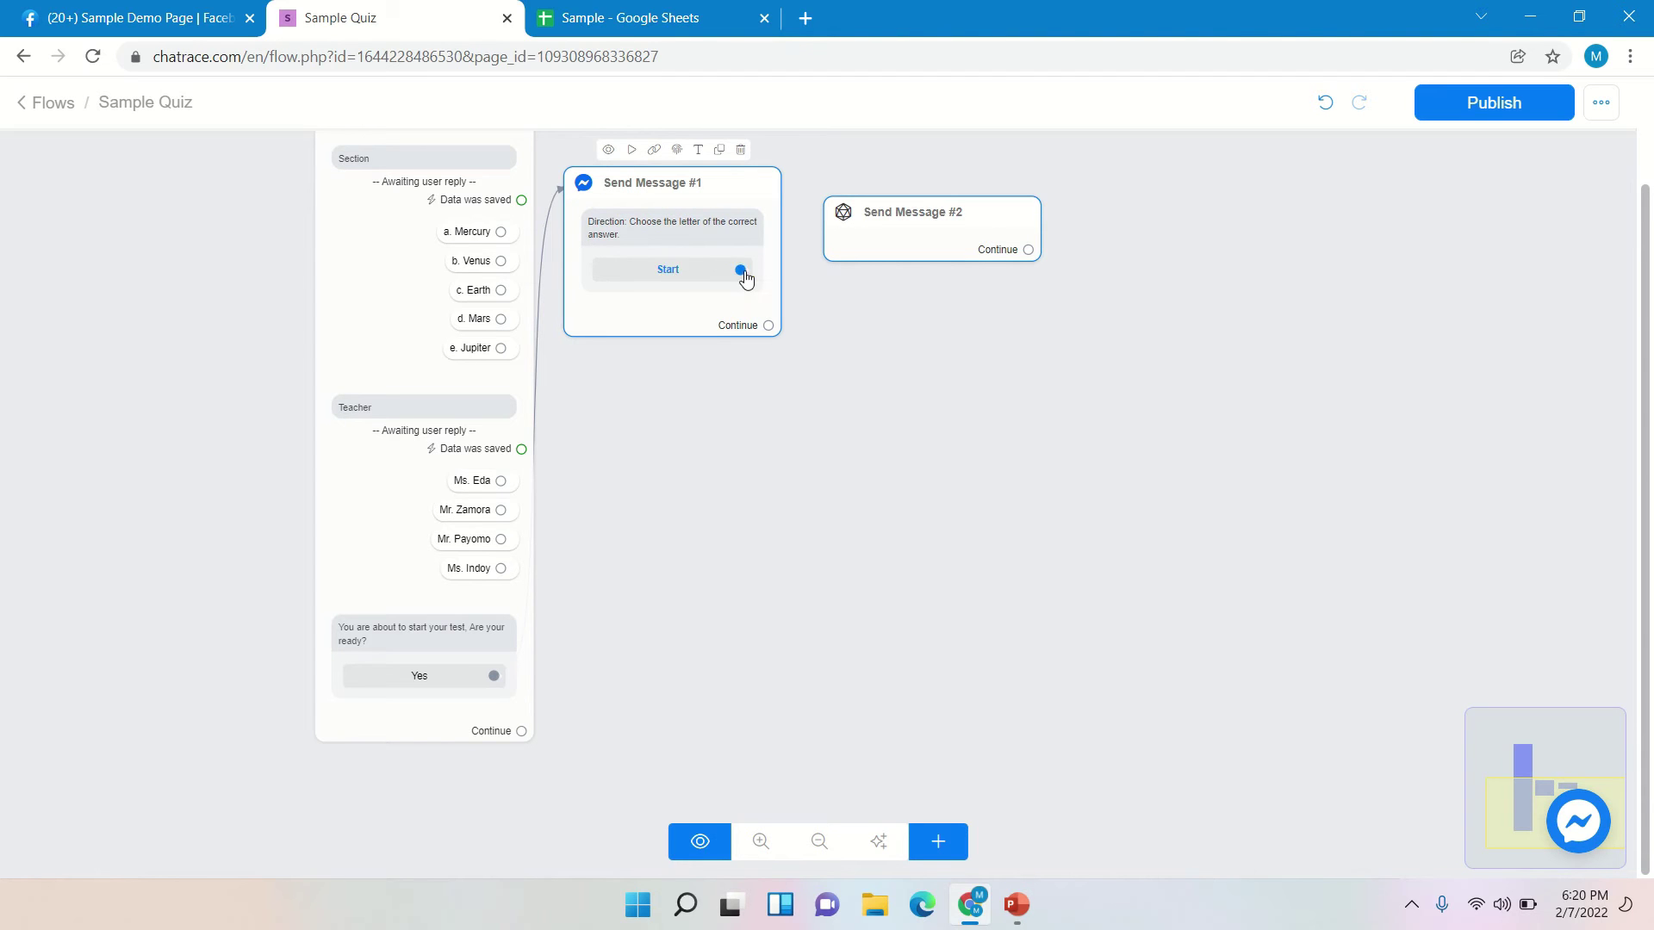
drag(740, 269, 842, 233)
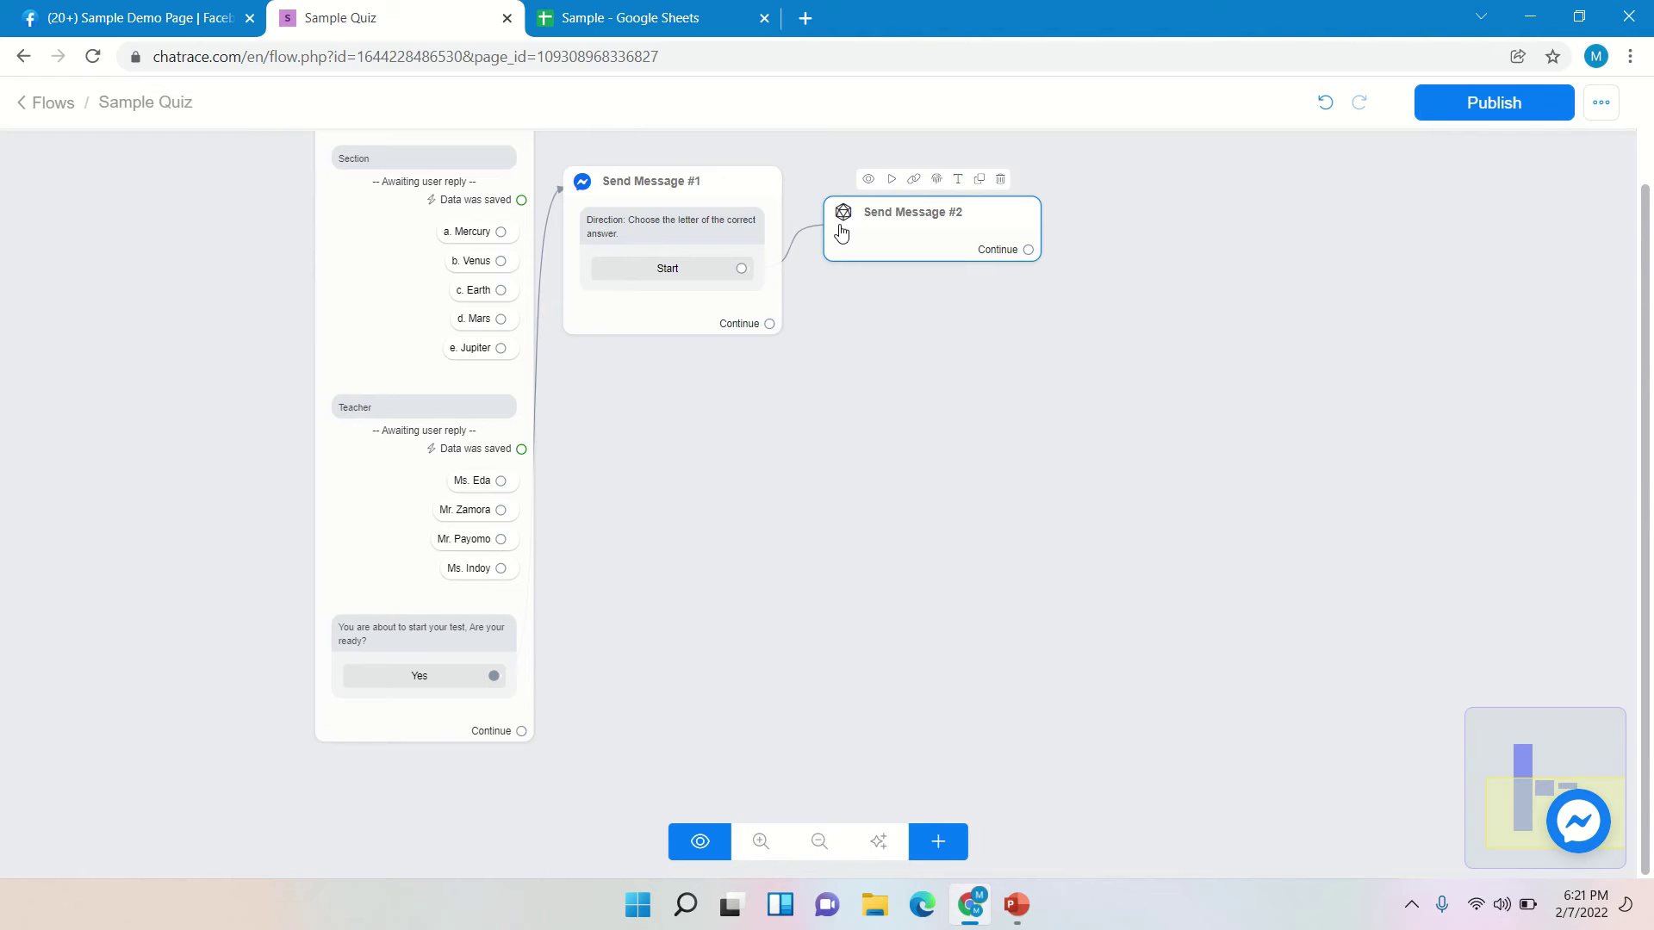
drag(842, 232, 840, 234)
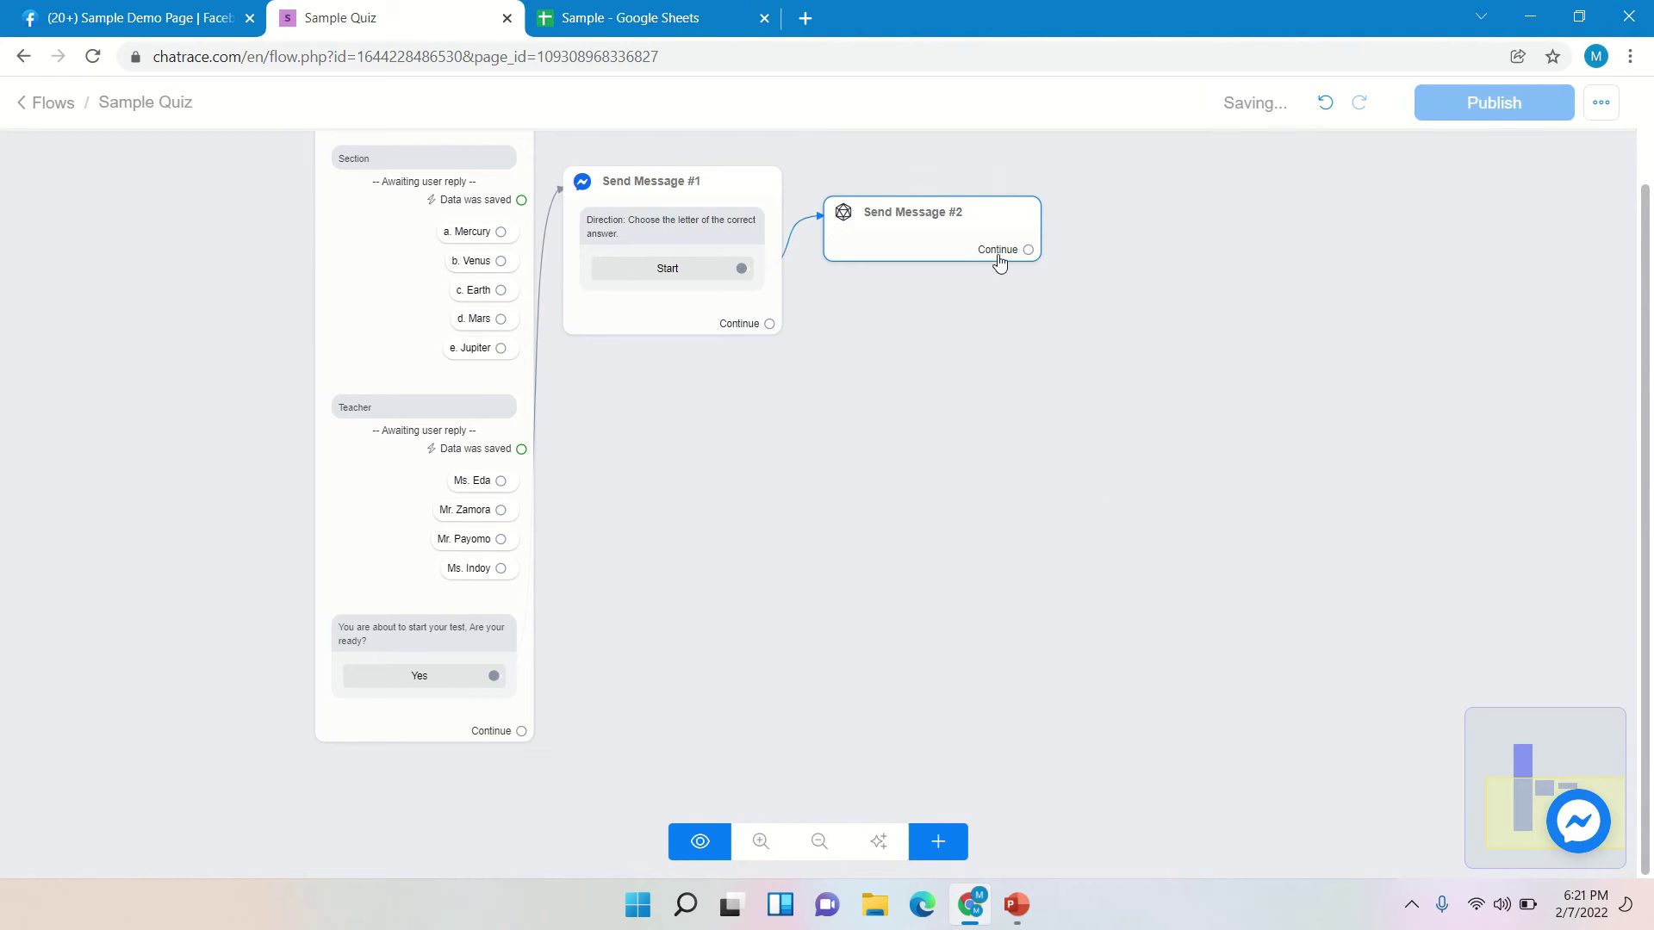
- Set Send Message #2's Message Type to Messenger and bring up the Add Content types
click(945, 231)
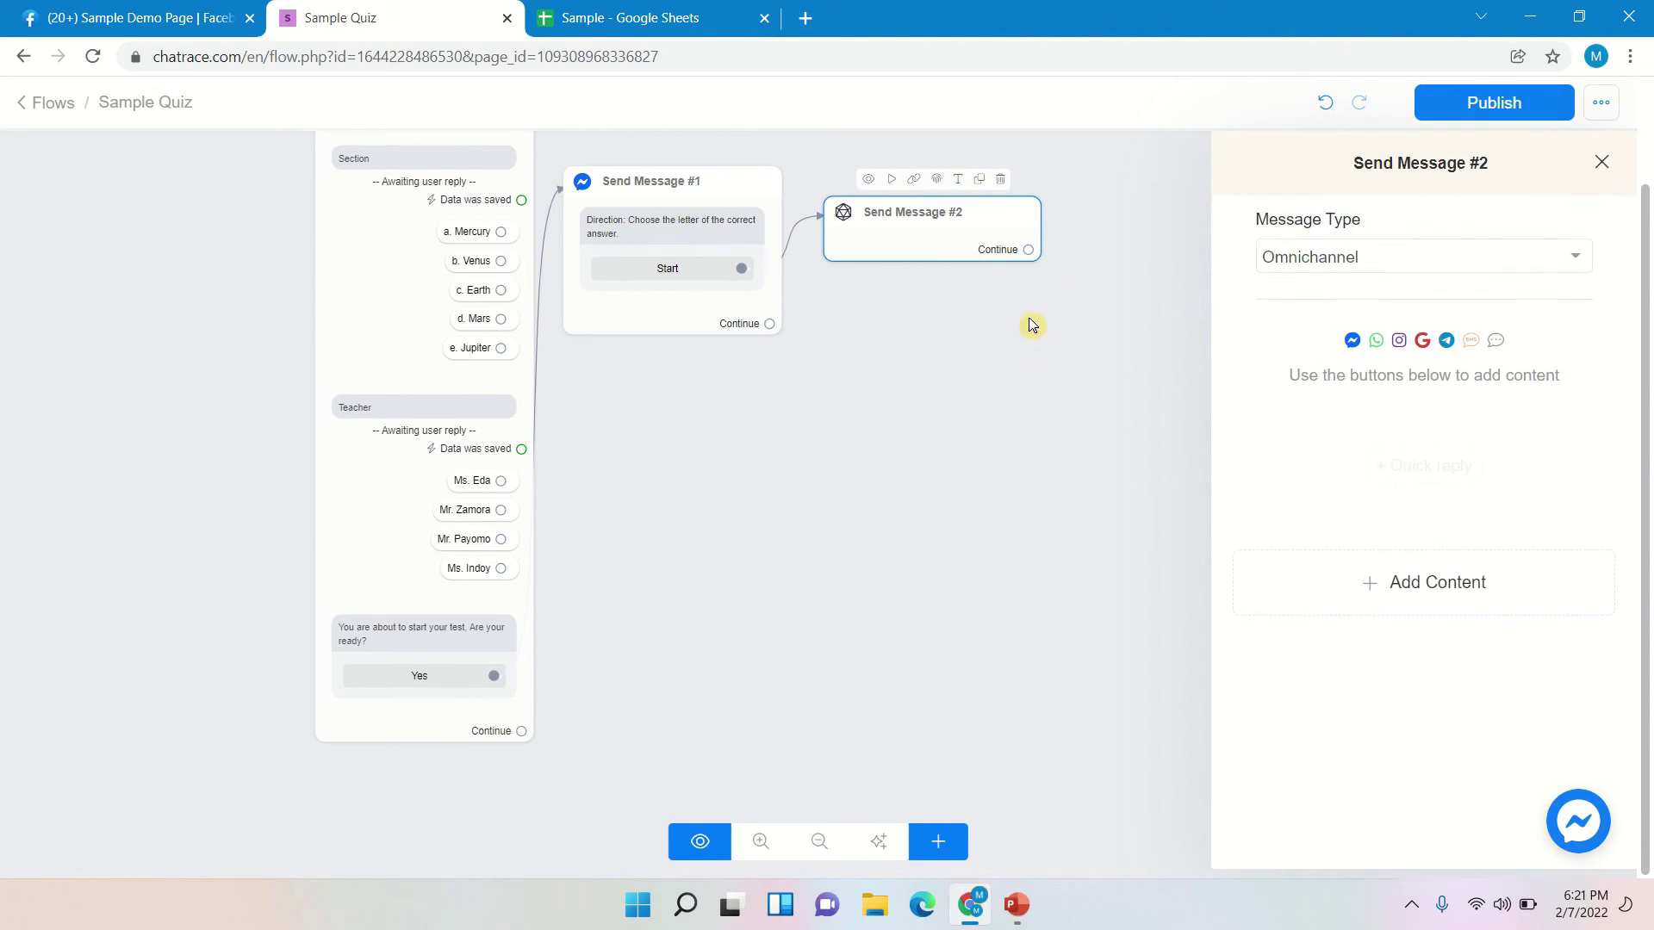
click(1319, 258)
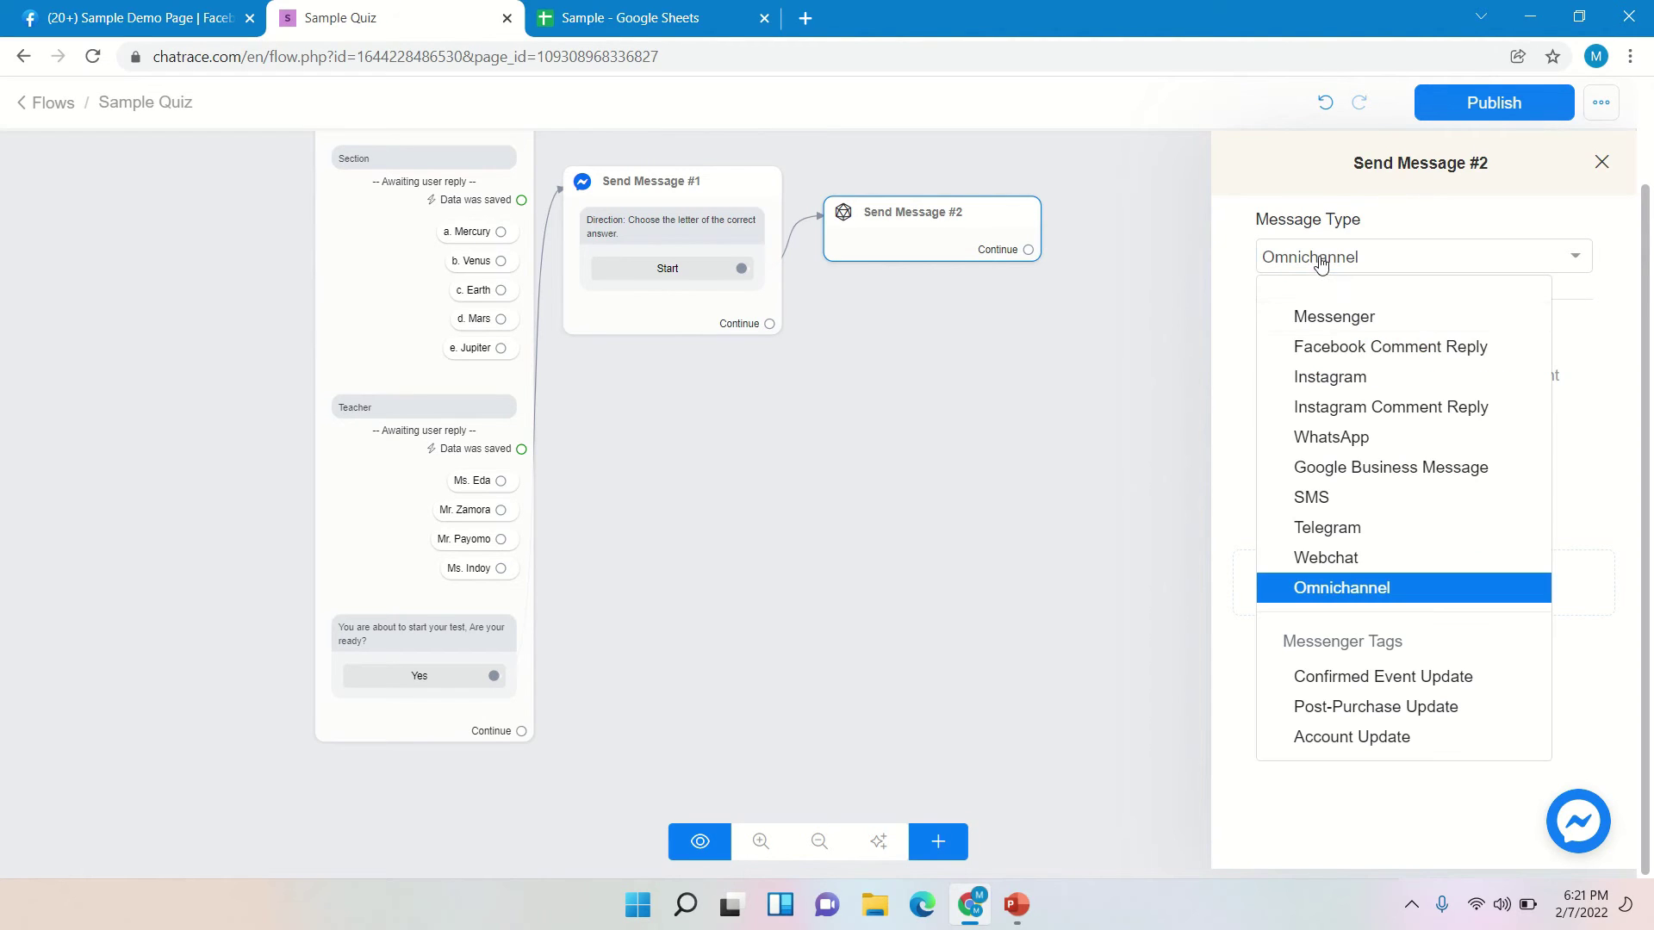
click(1355, 318)
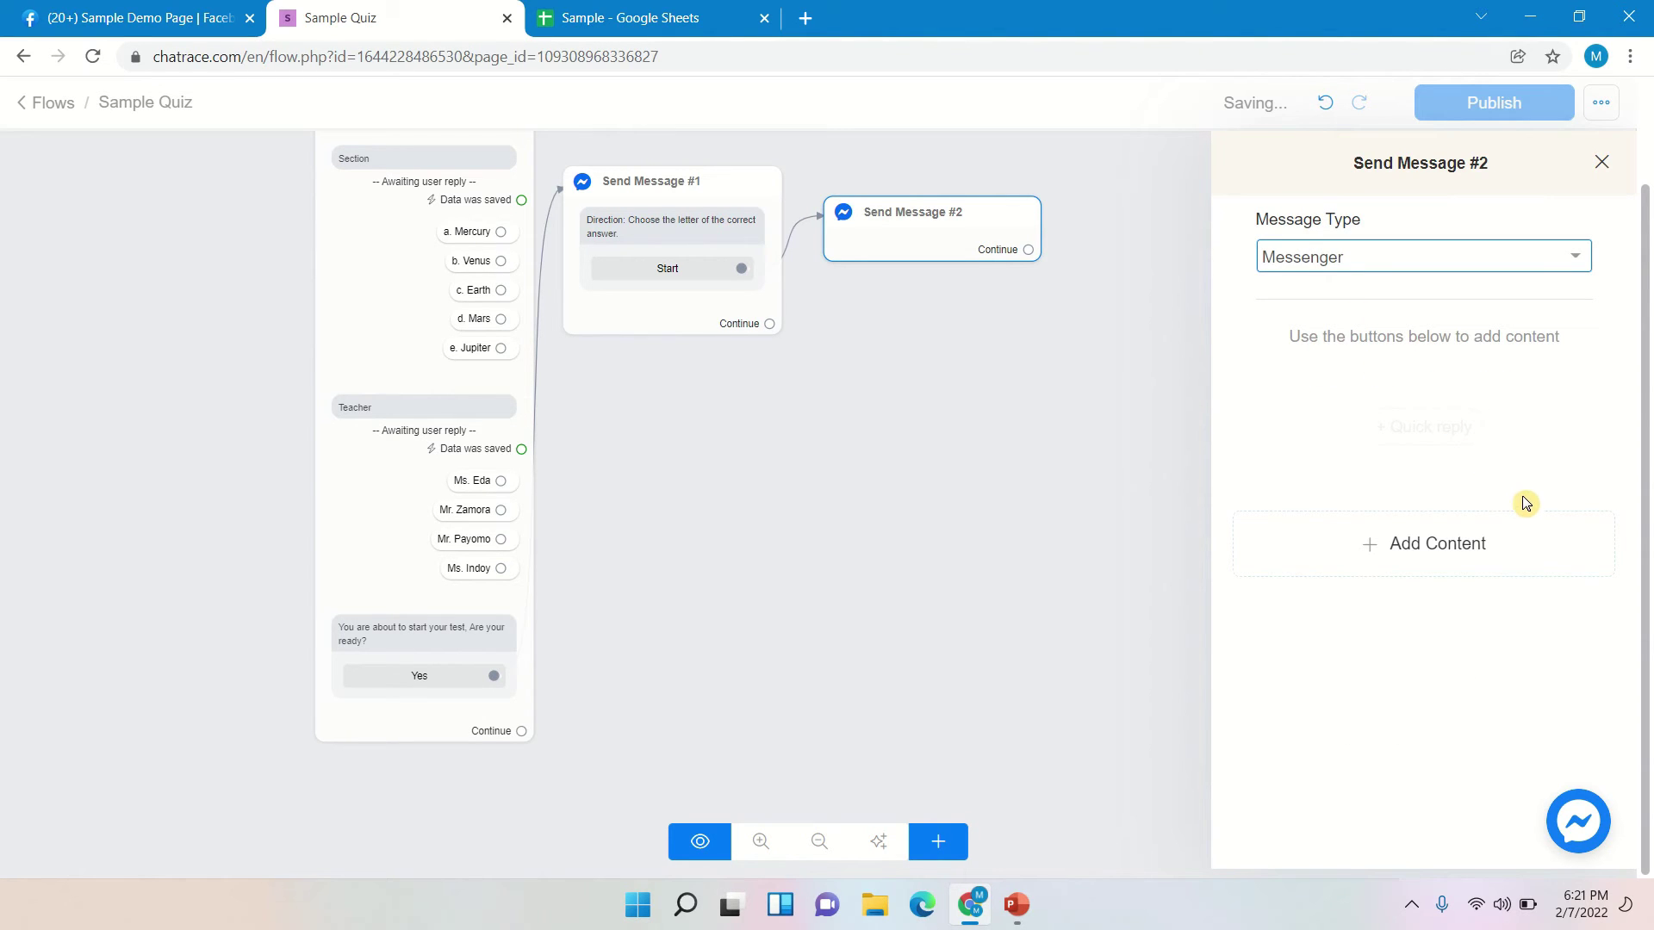
click(1476, 546)
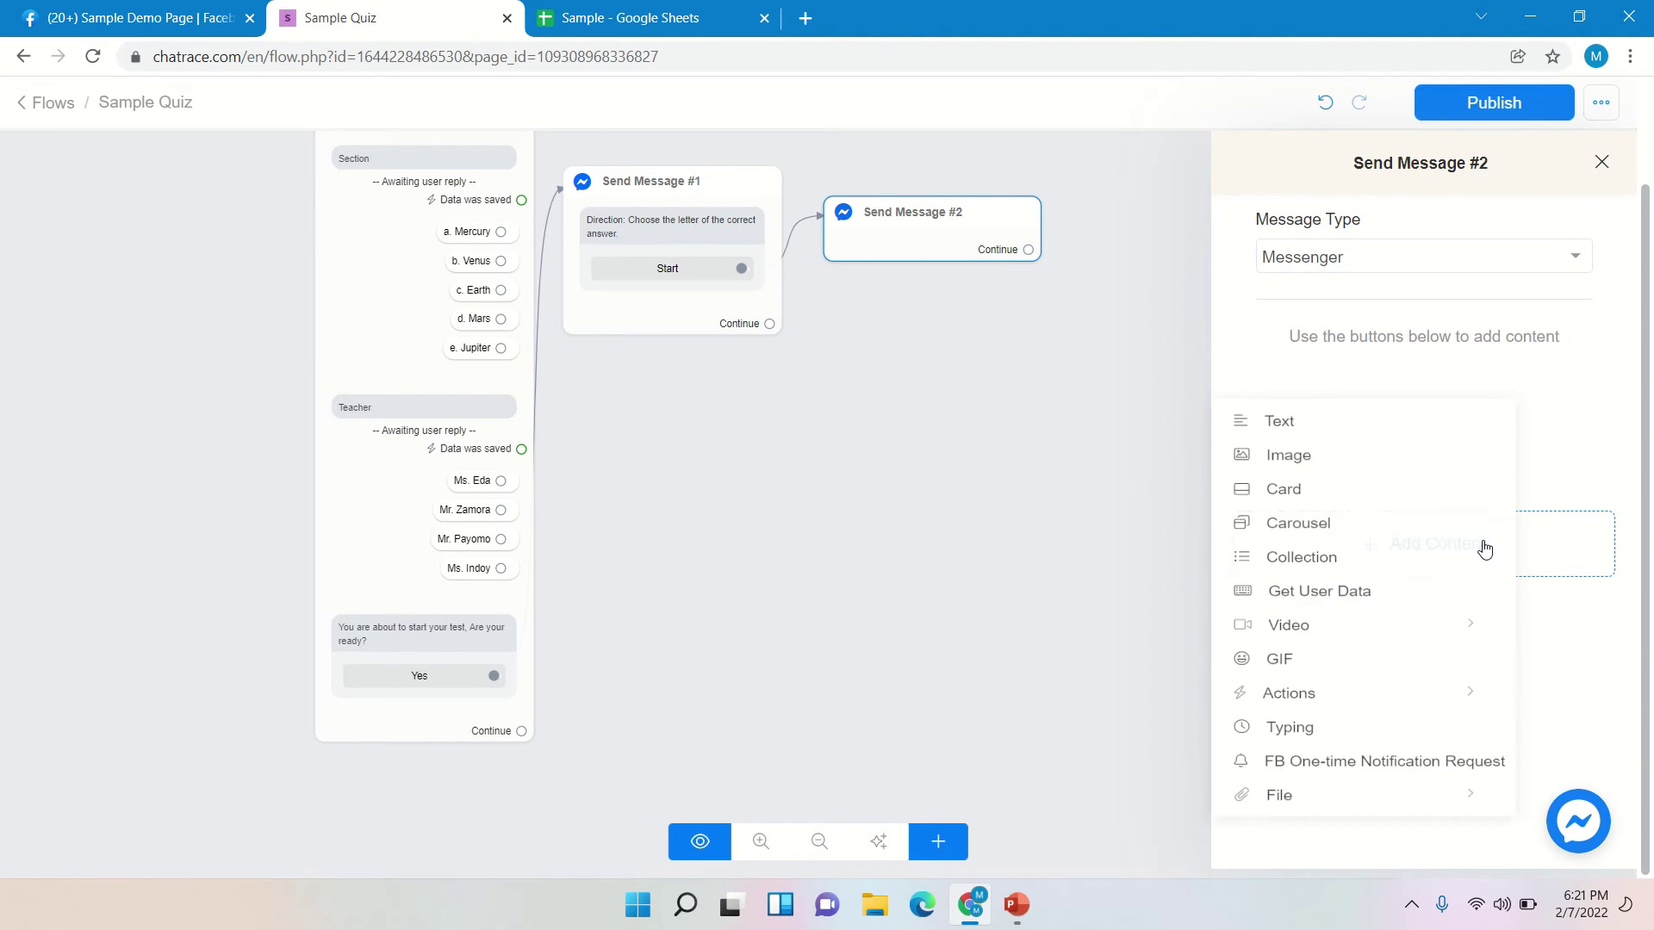
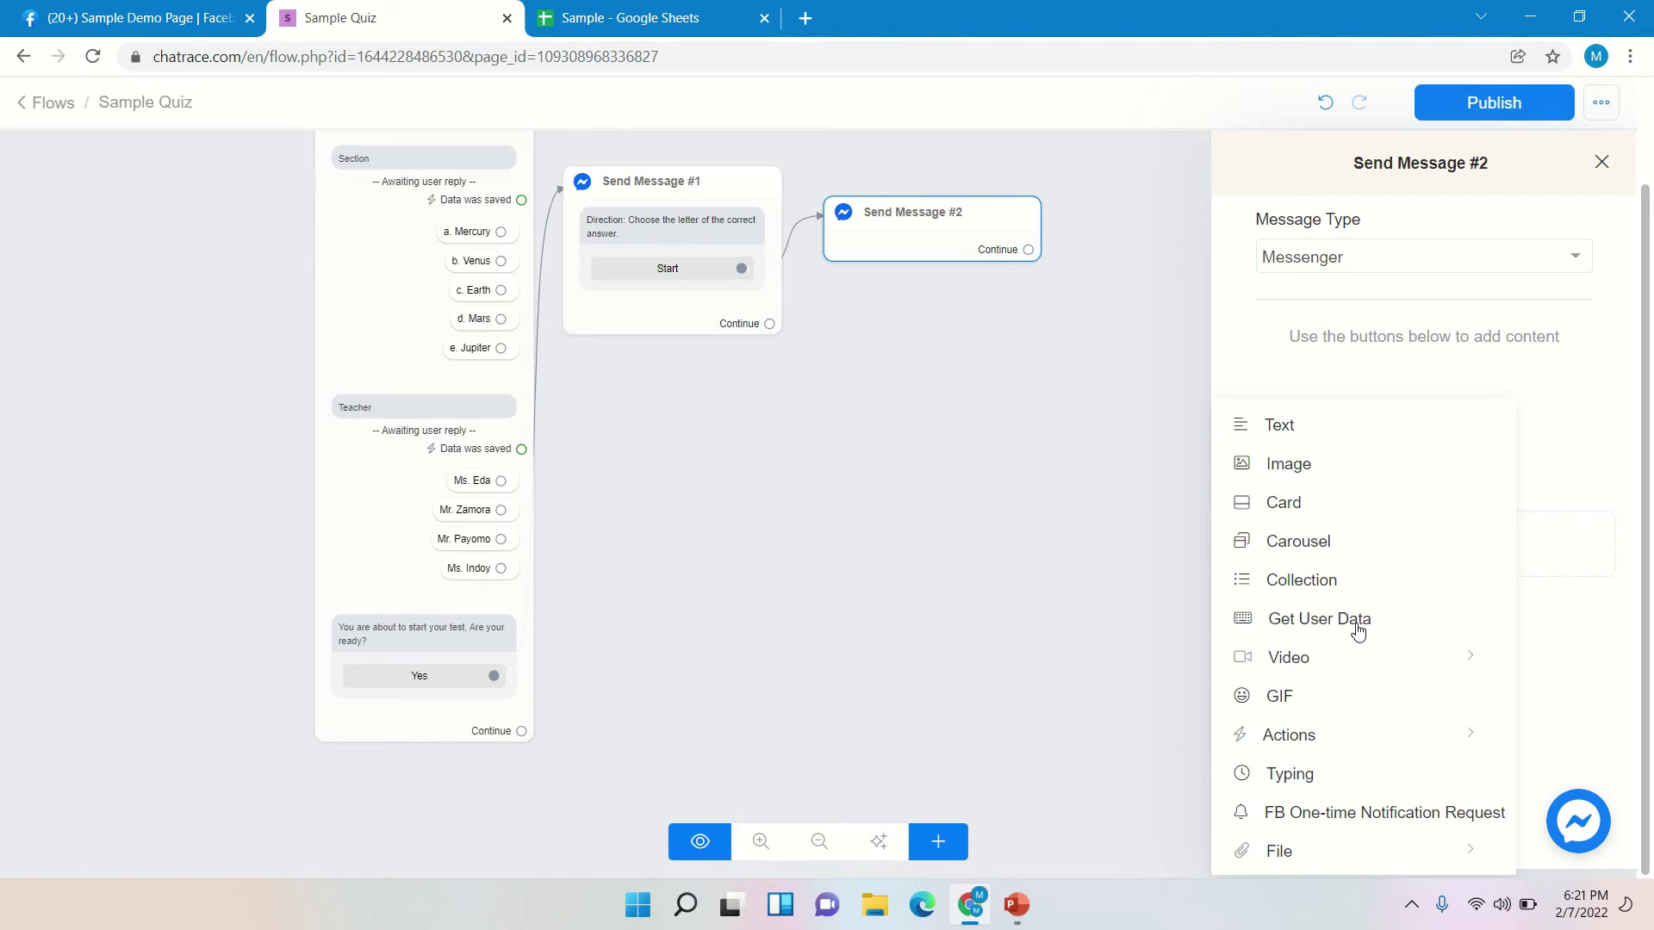
- Add a Get User Data question to Send Message #2: '1. What is the name of our current president?'
click(1358, 631)
click(1366, 369)
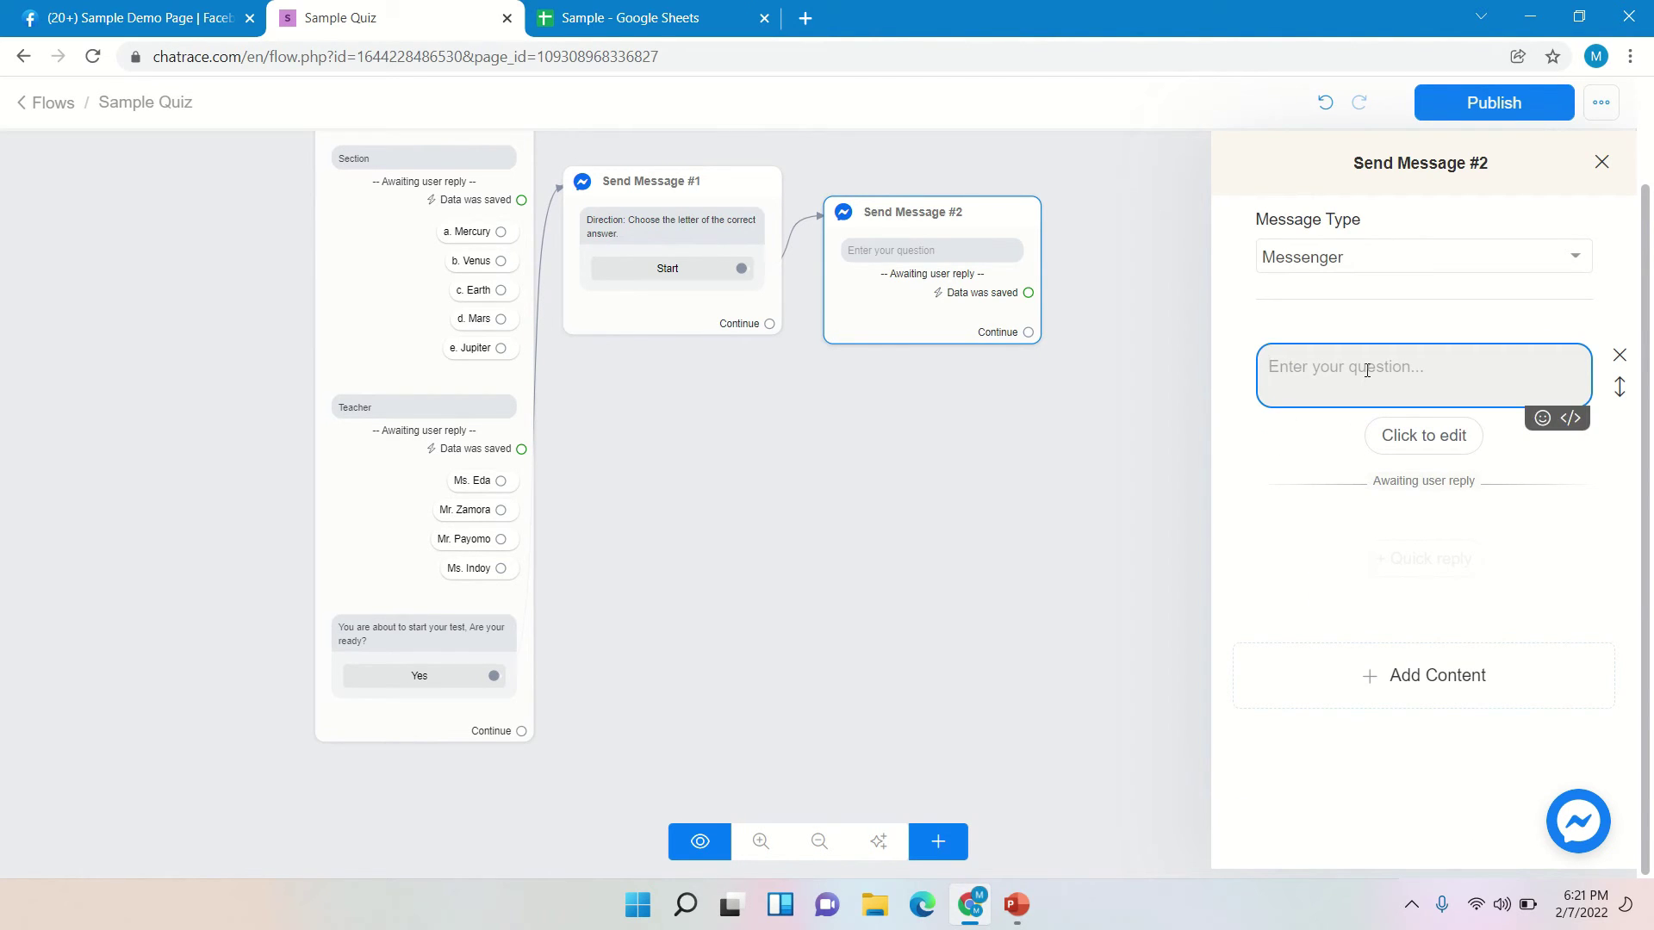
text(1.)
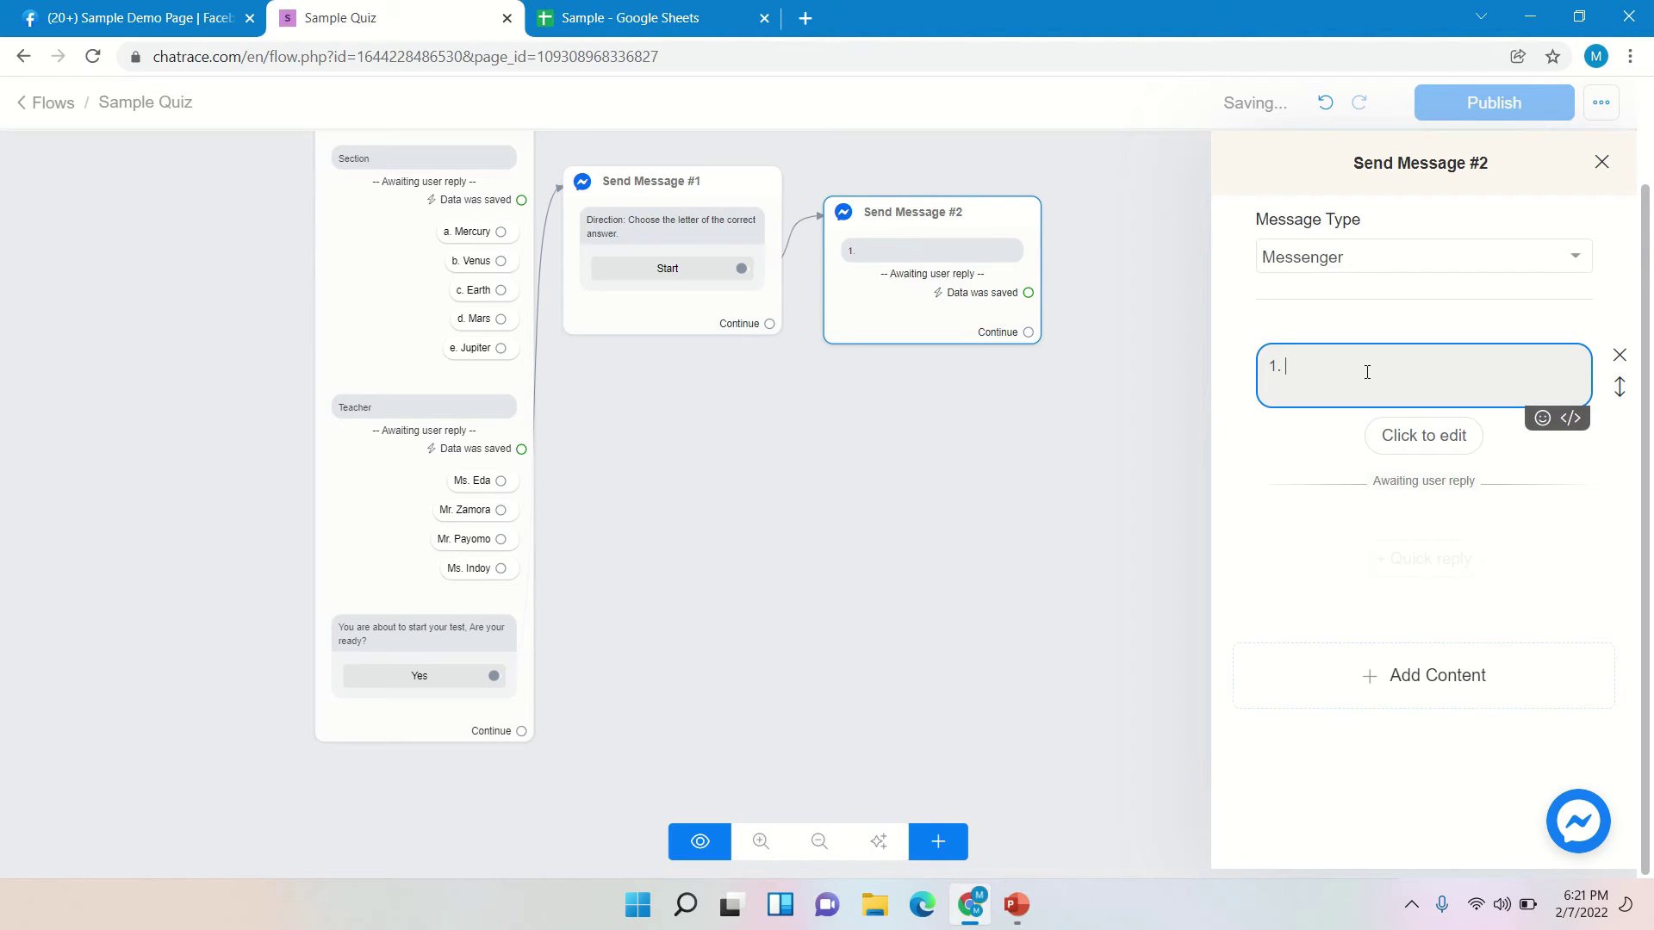
text( What is the name of our current)
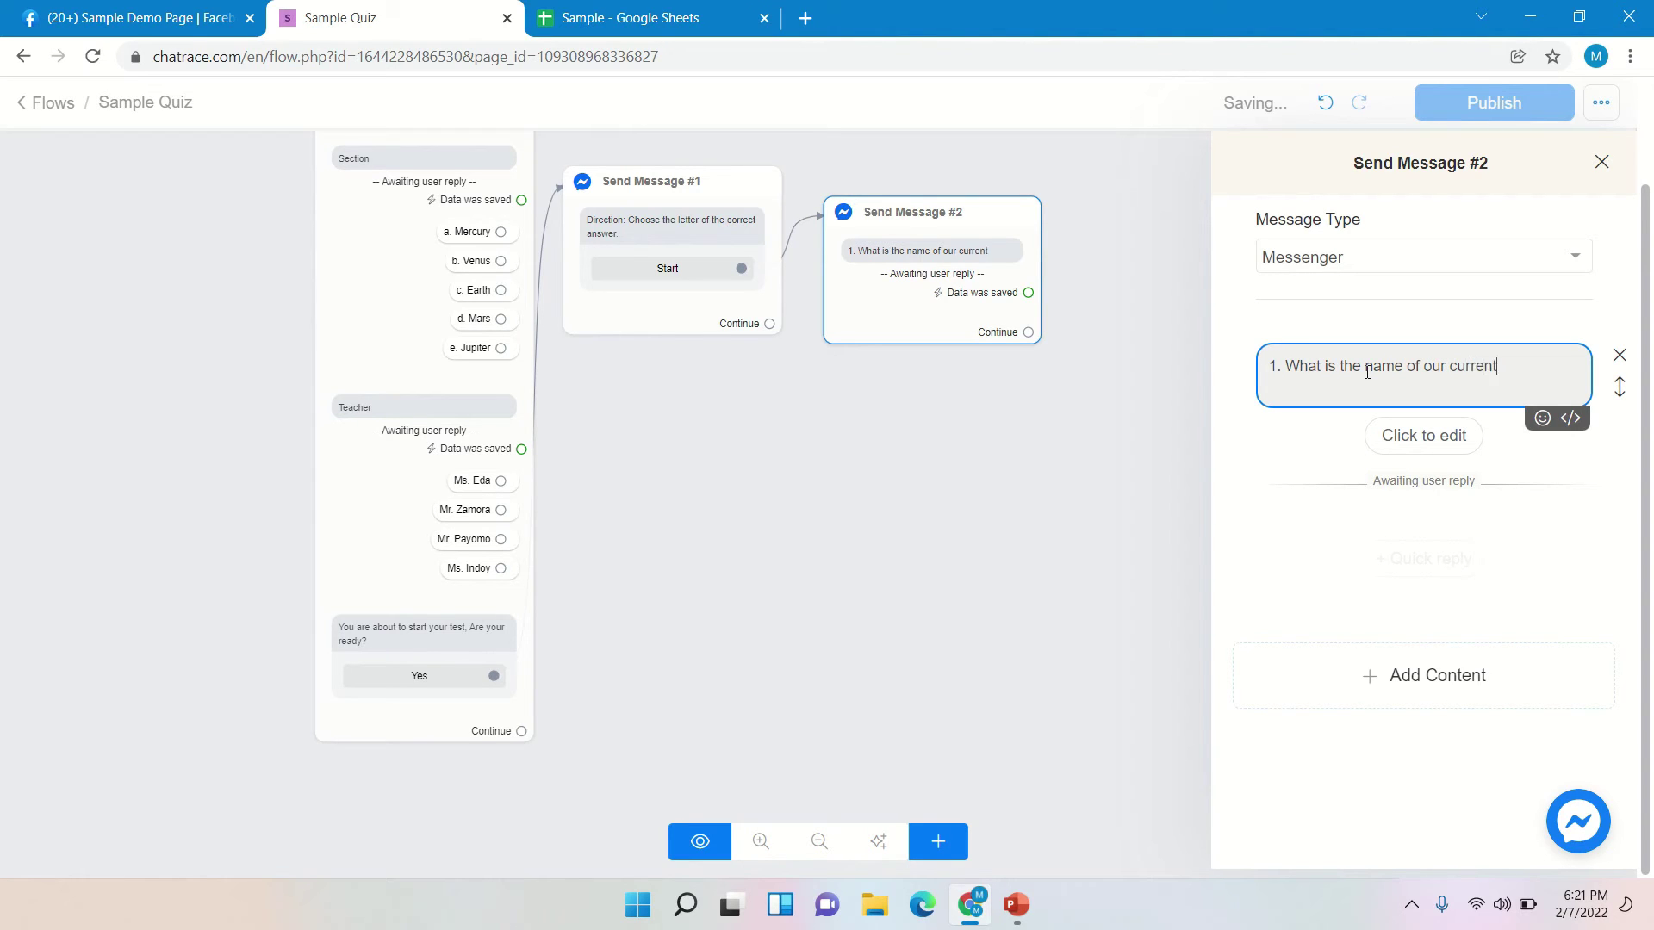
text( prsesiden)
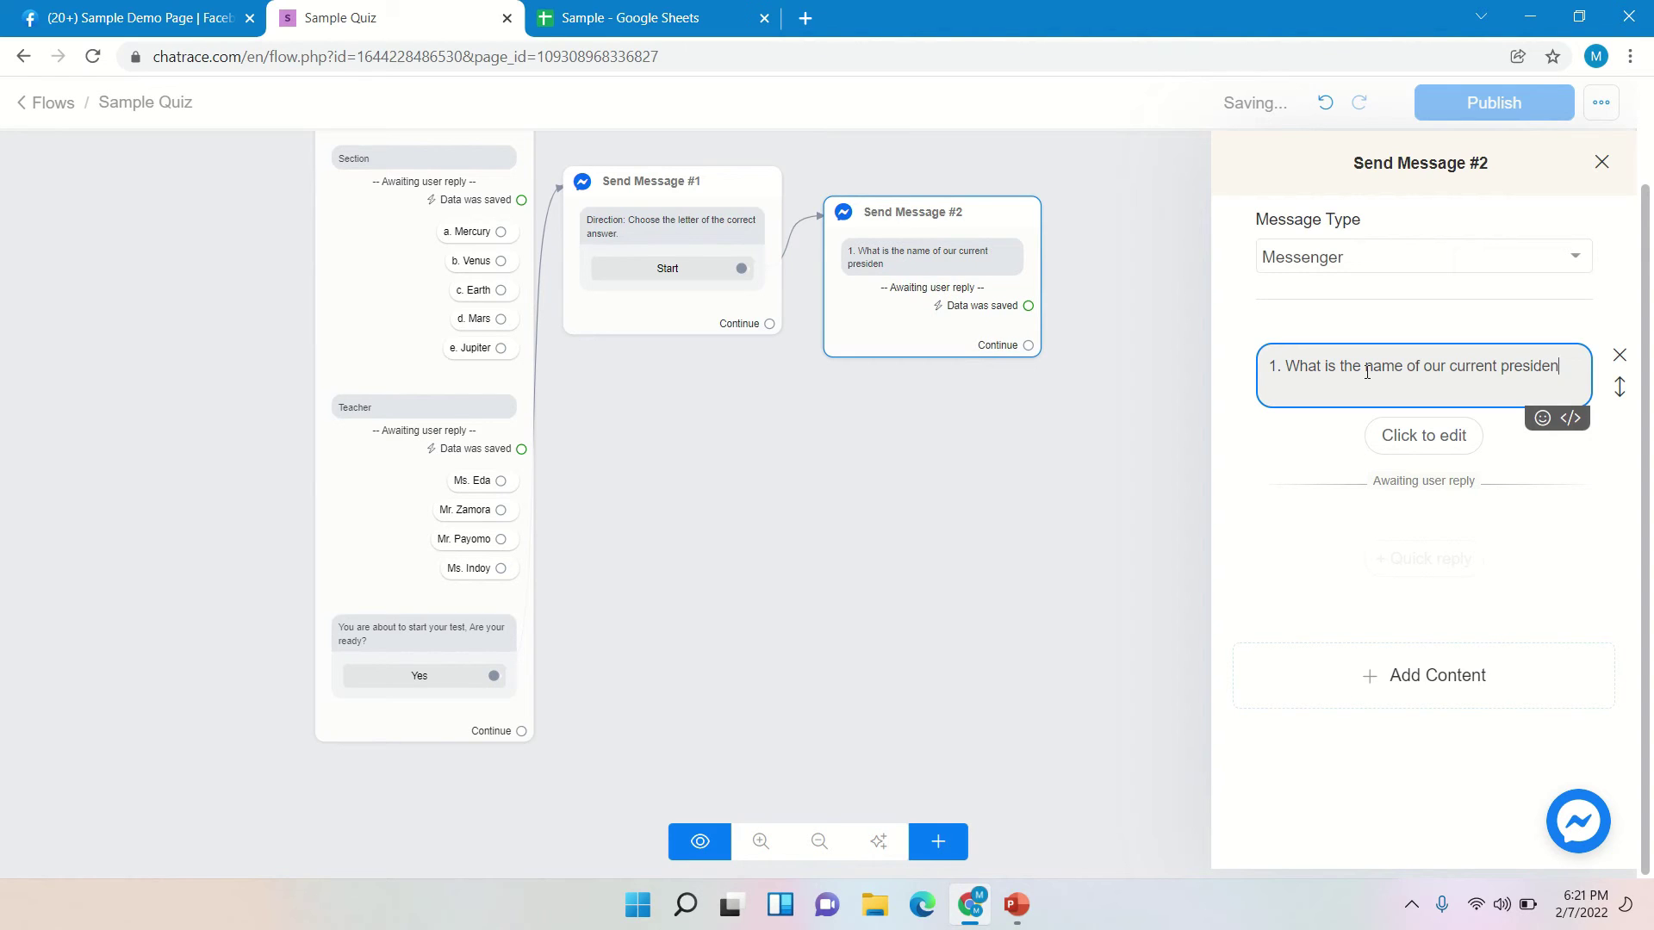
text(t?)
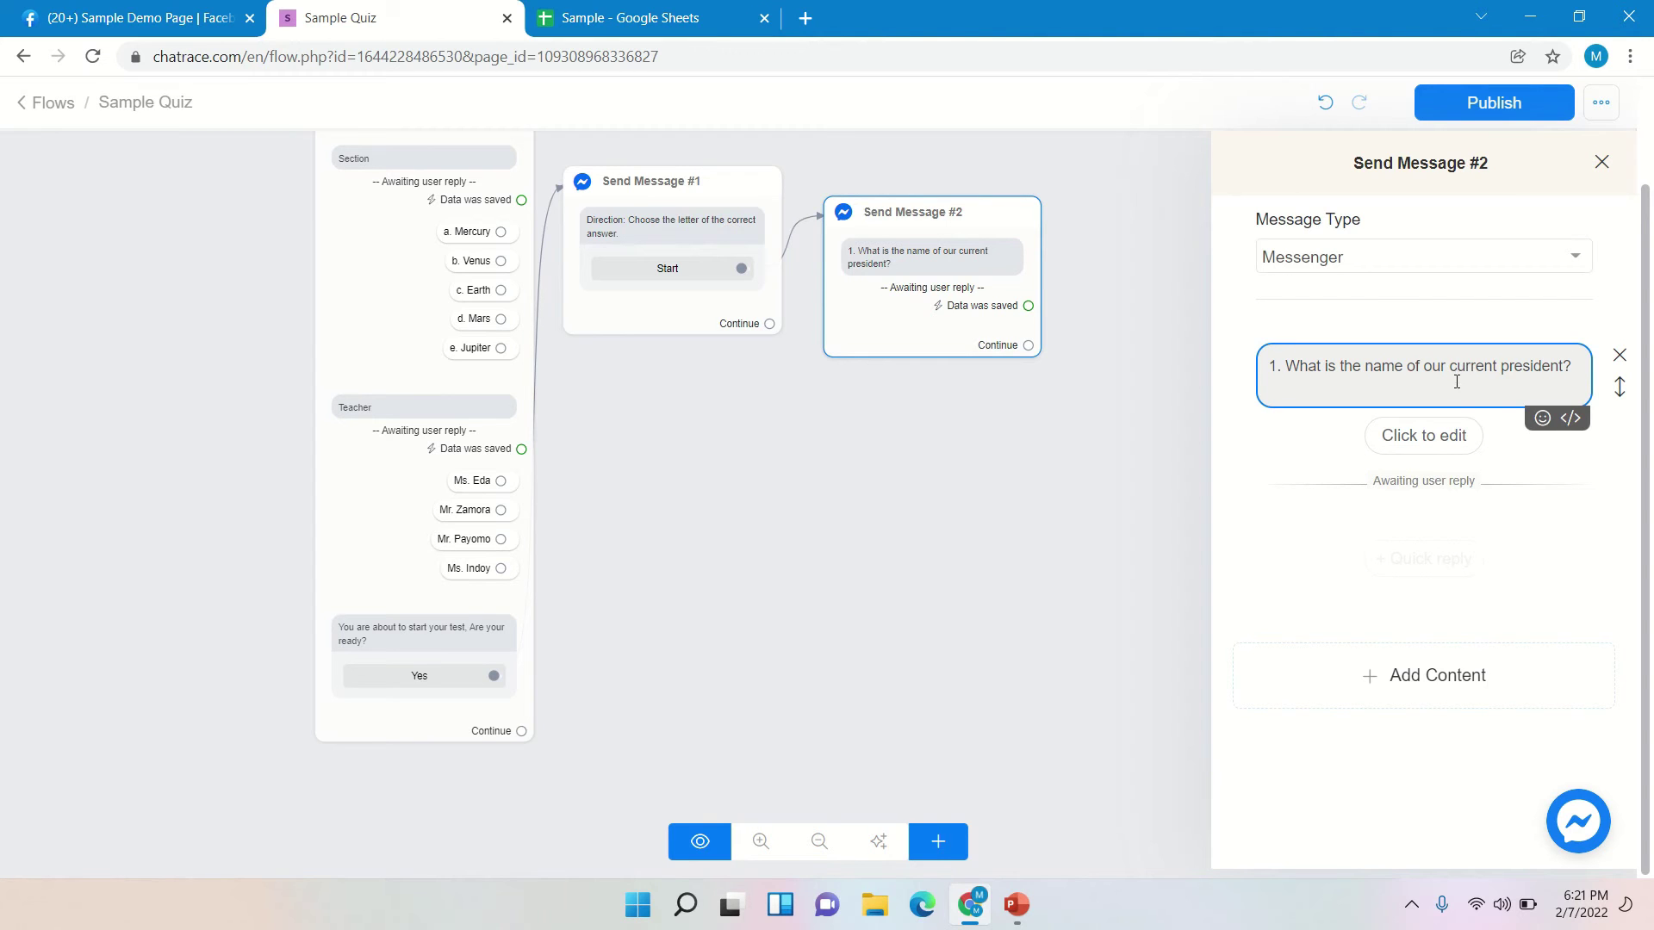
click(1439, 461)
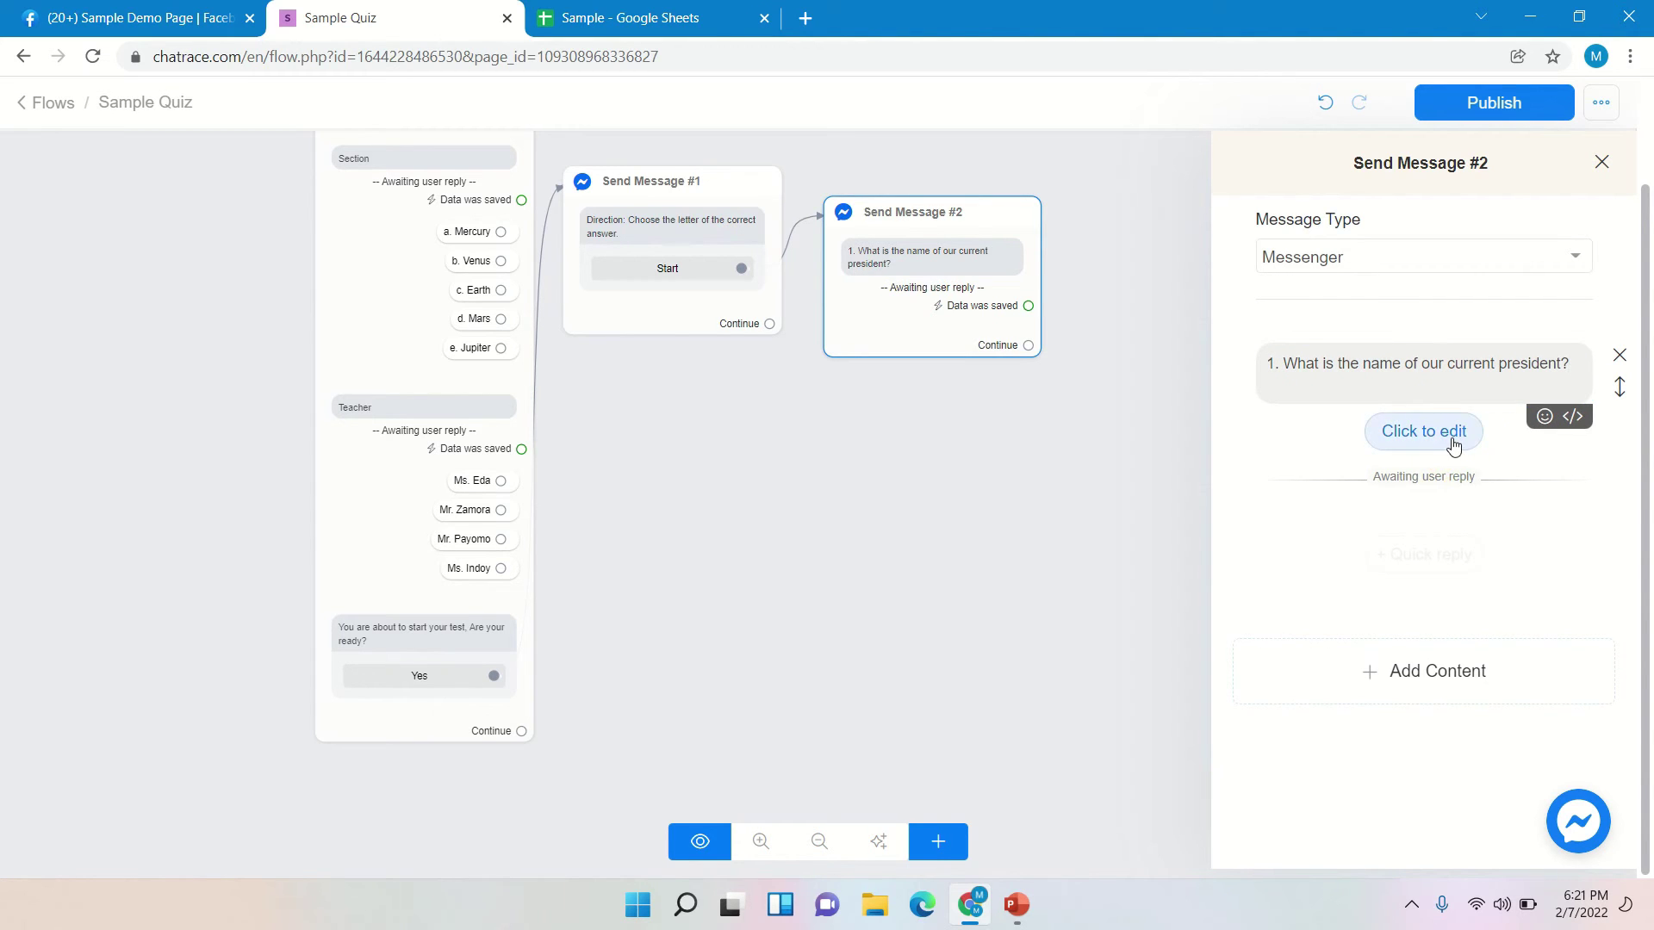
- Set the question's reply type to Multiple choice, saved to a new custom field '1'
click(1454, 445)
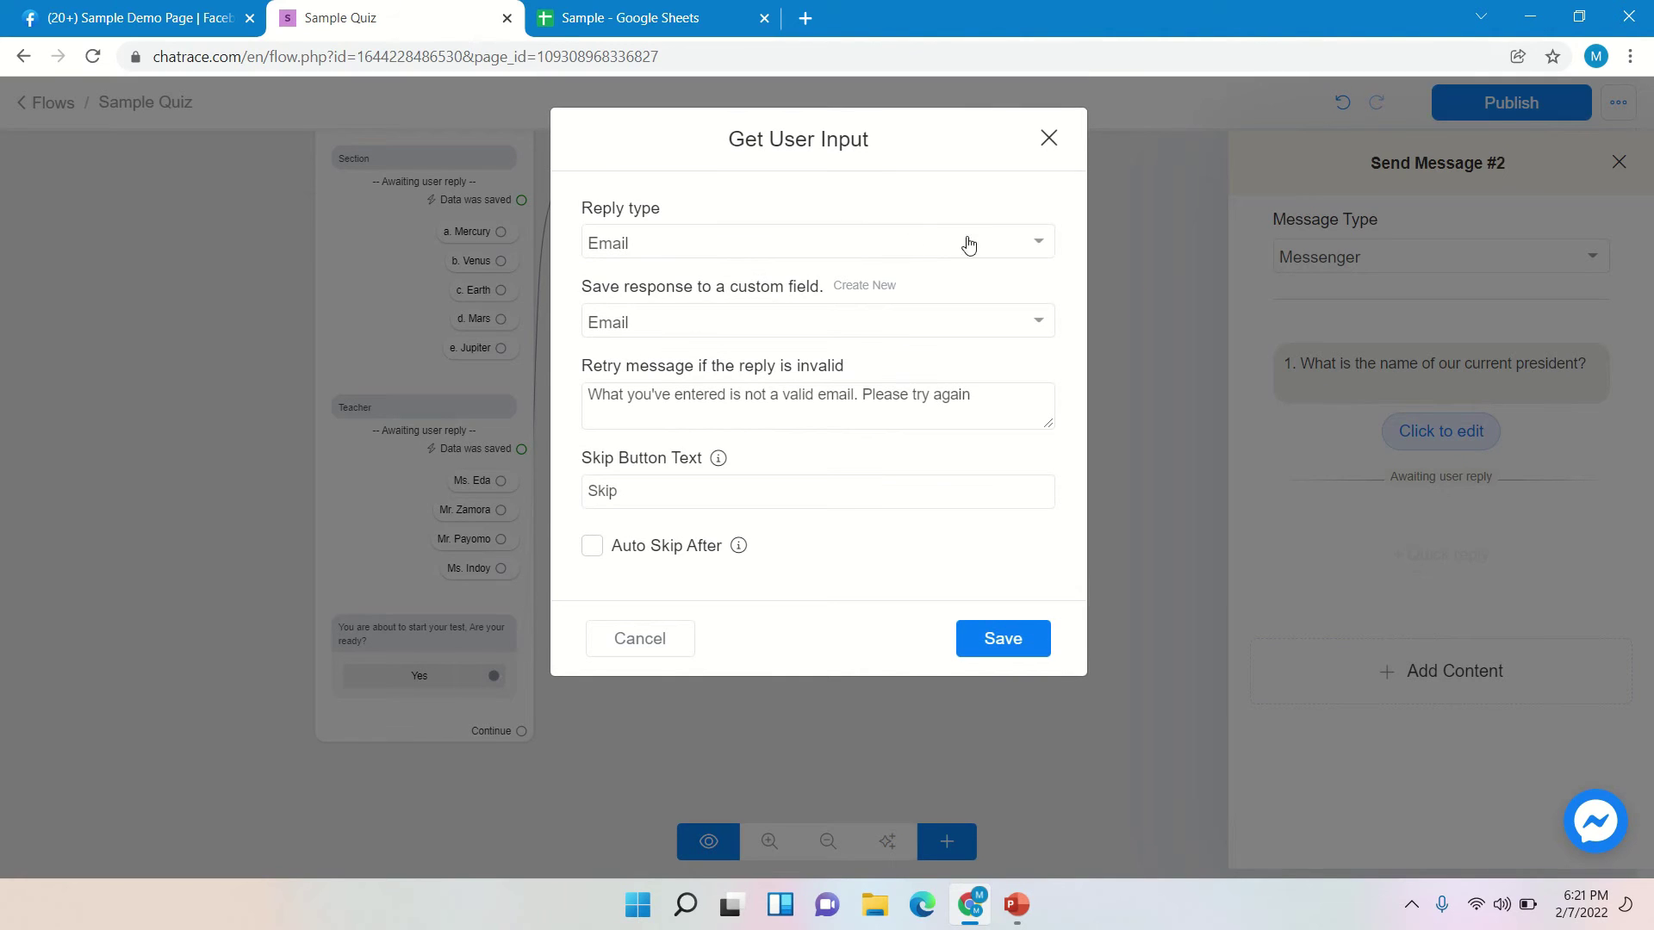
click(858, 255)
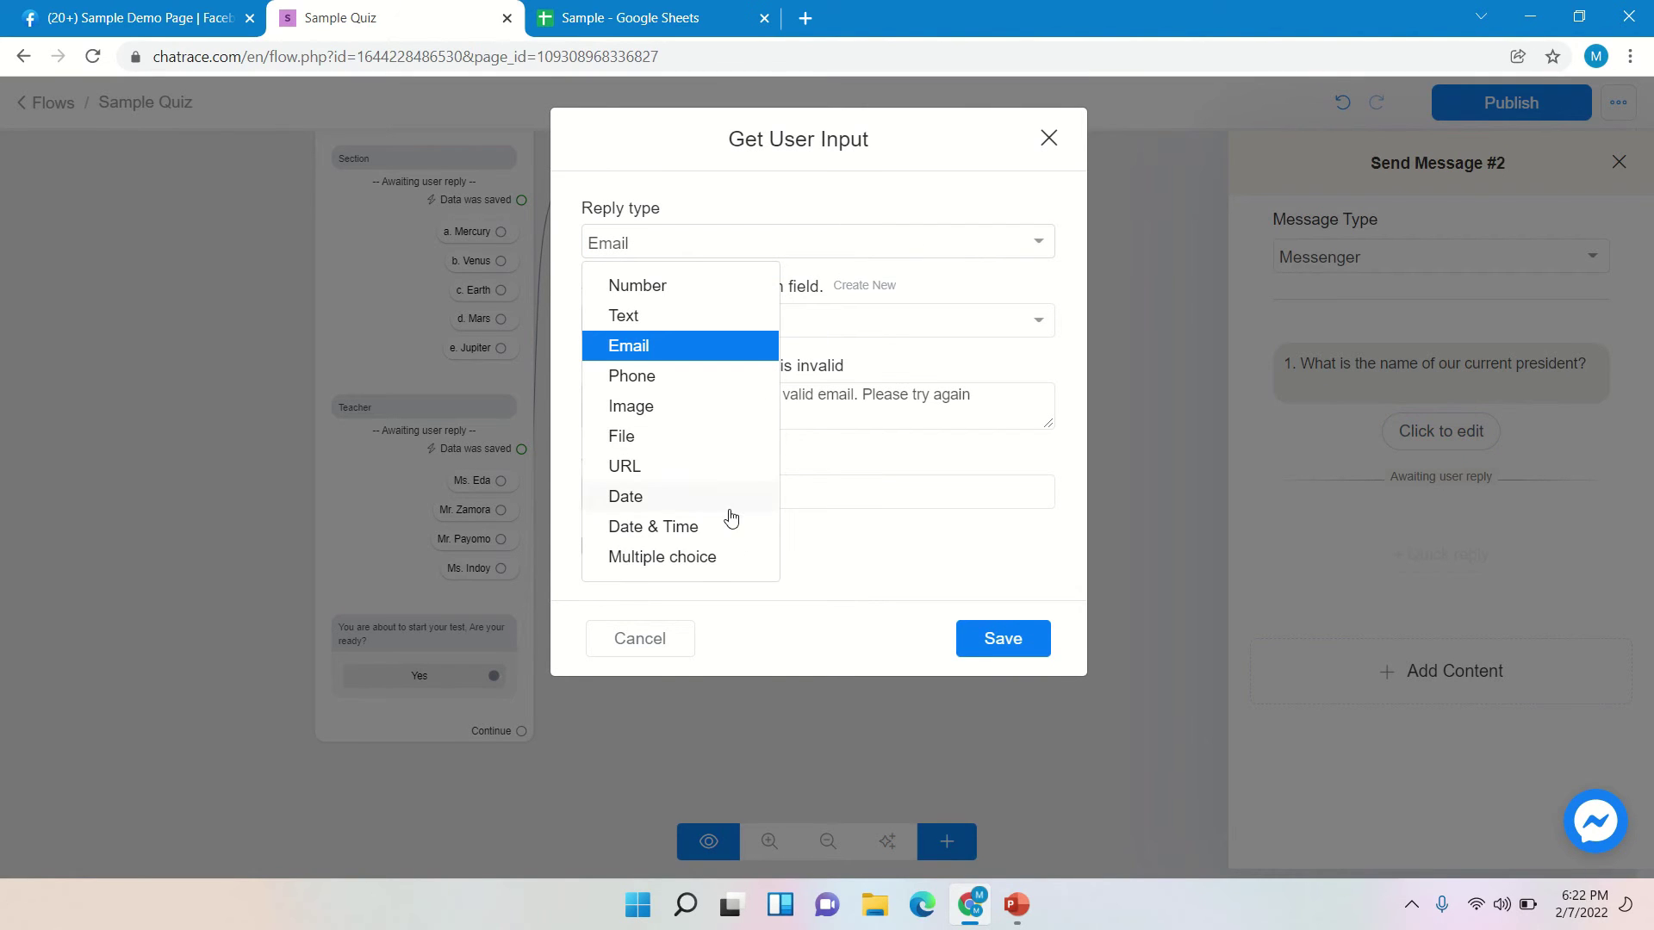
click(700, 568)
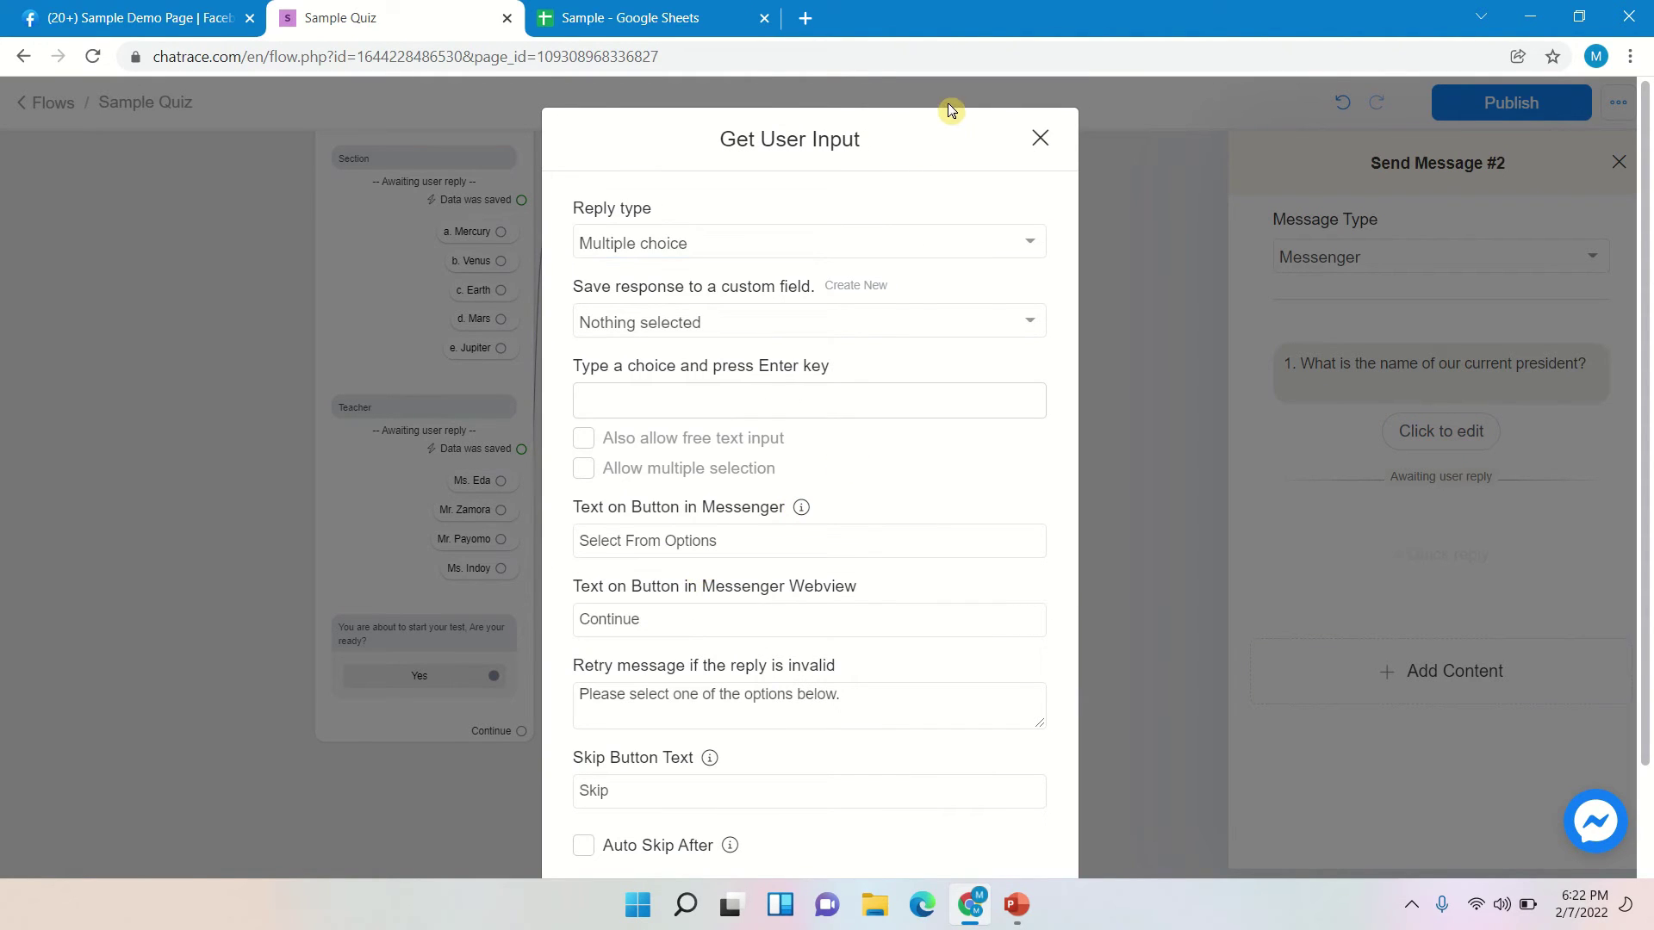
click(851, 287)
click(836, 283)
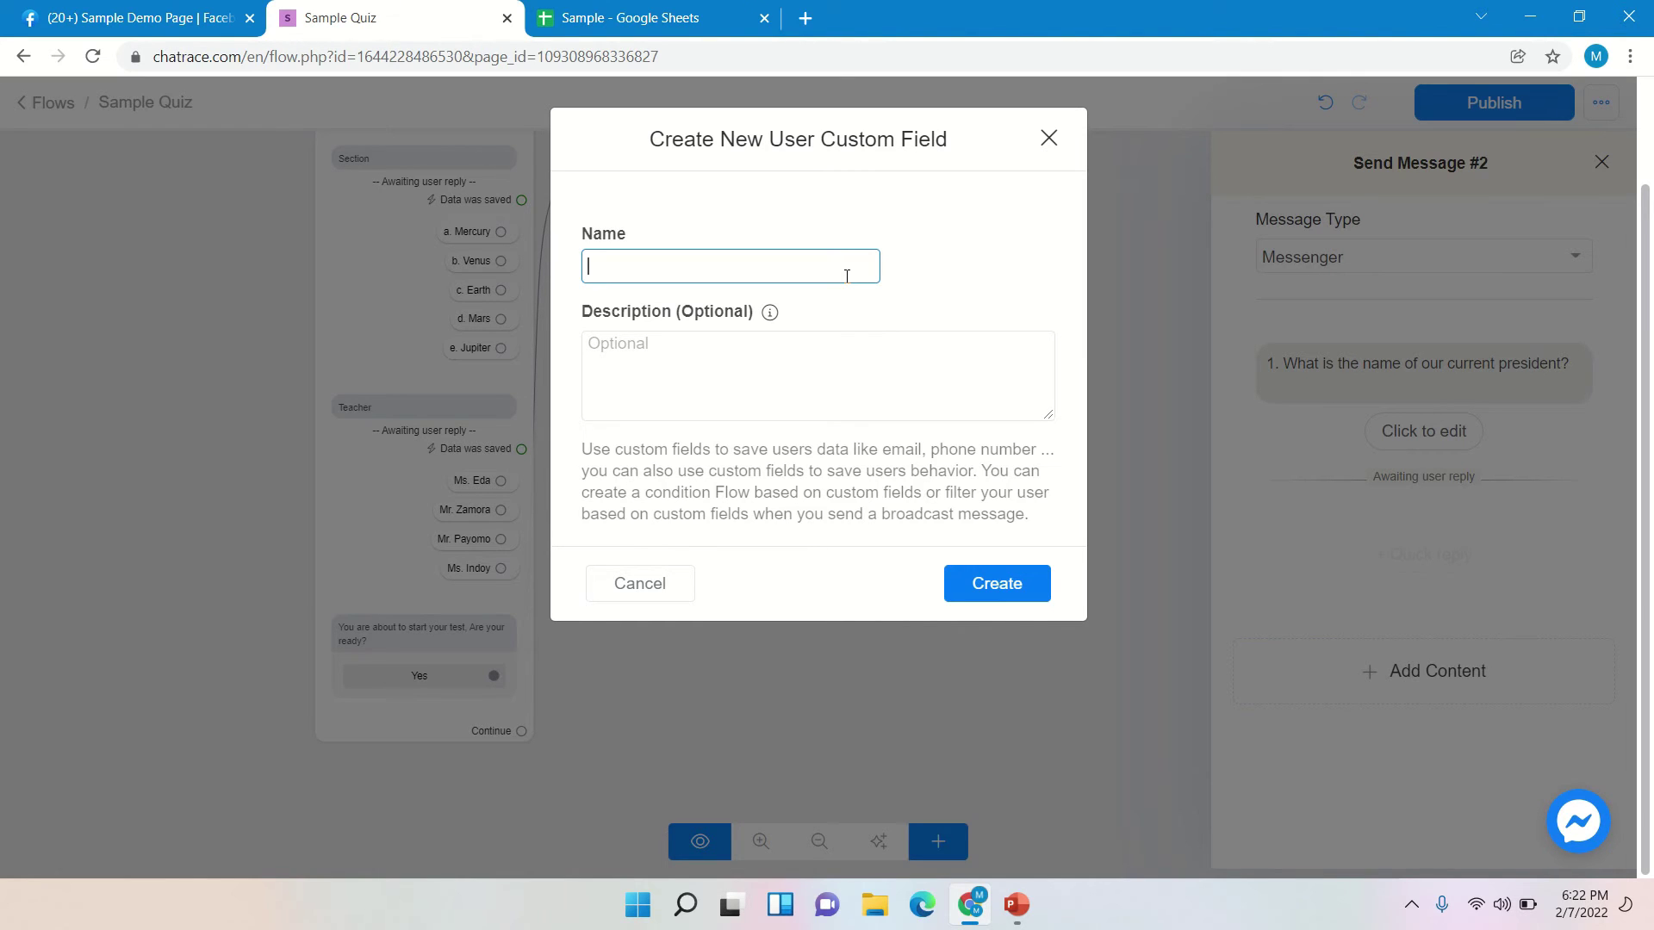
text(1)
click(978, 599)
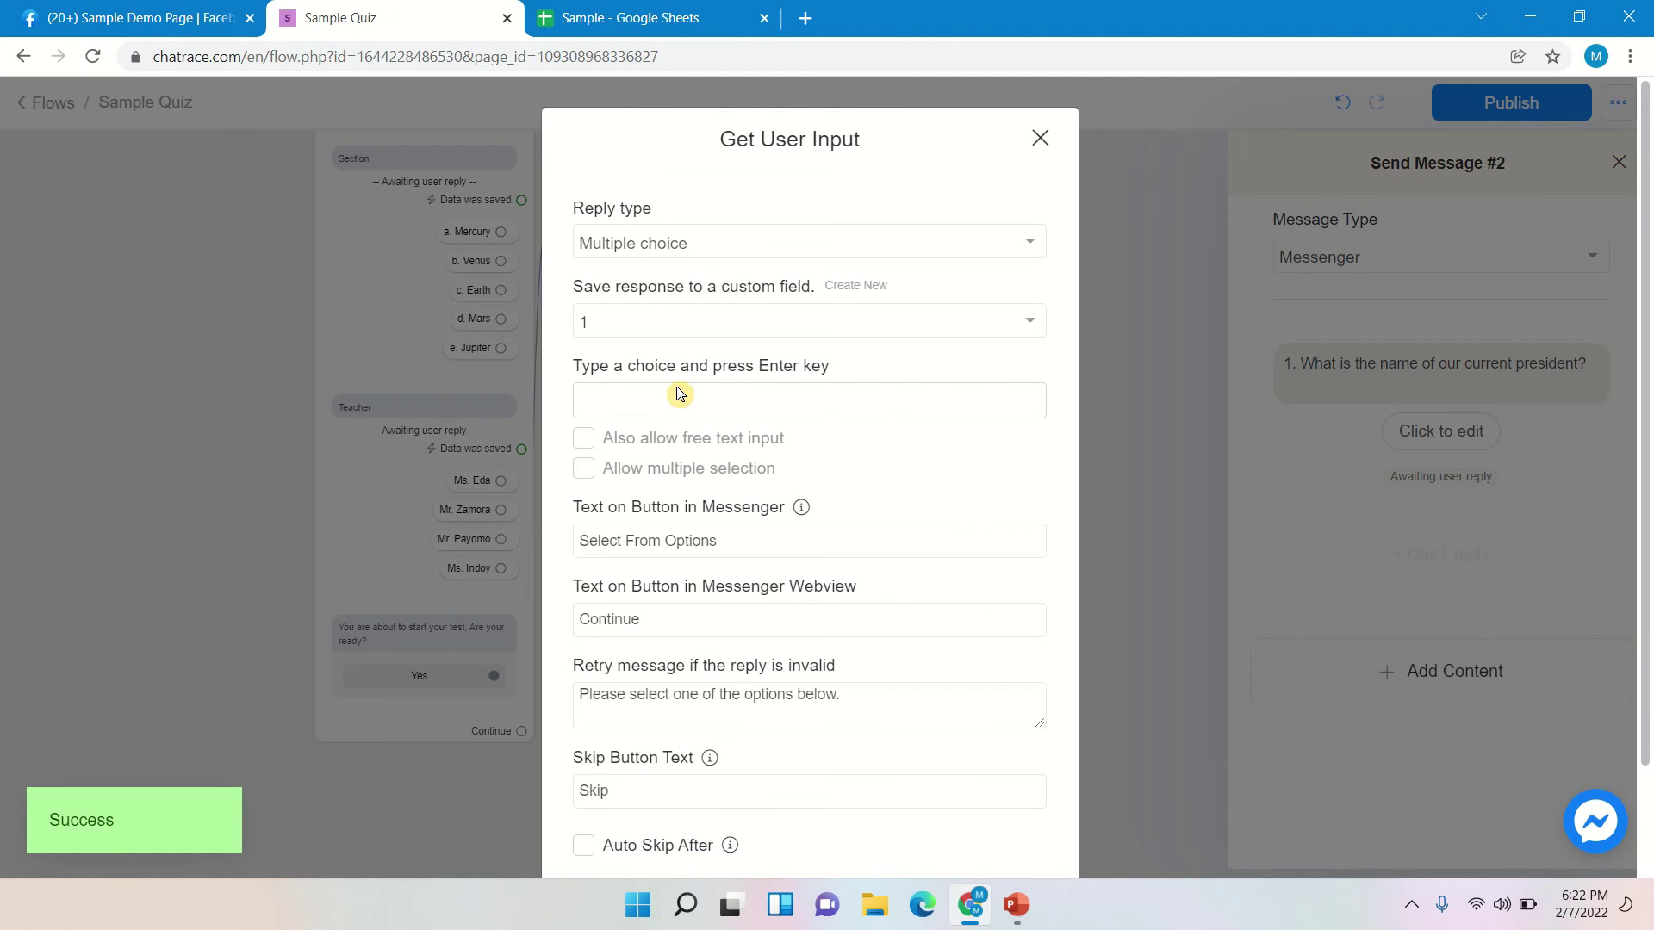
- Enter the choices 'a. Rodrigo Duterte', 'b. Fidel V. Ramos' and 'c. Erap Estrada'
click(671, 408)
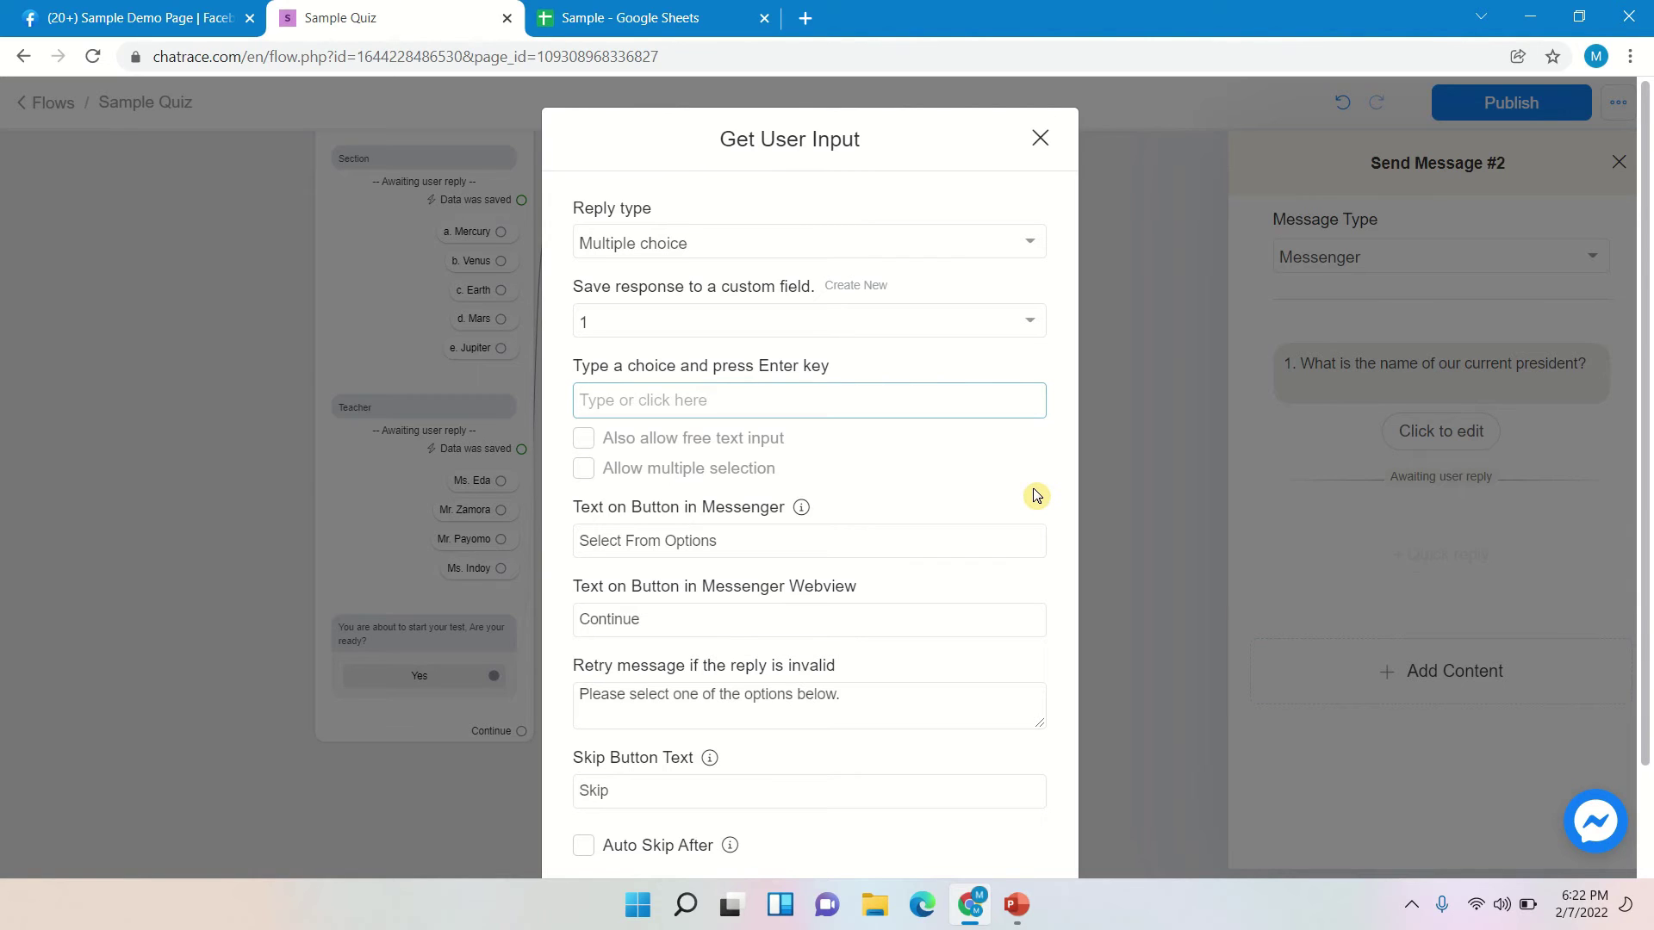
text(a)
text(. )
text(Rodrig)
text(ro)
key(BackSpace)
key(BackSpace)
key(BackSpace)
key(BackSpace)
text(go Duterte)
key(Return)
text(b)
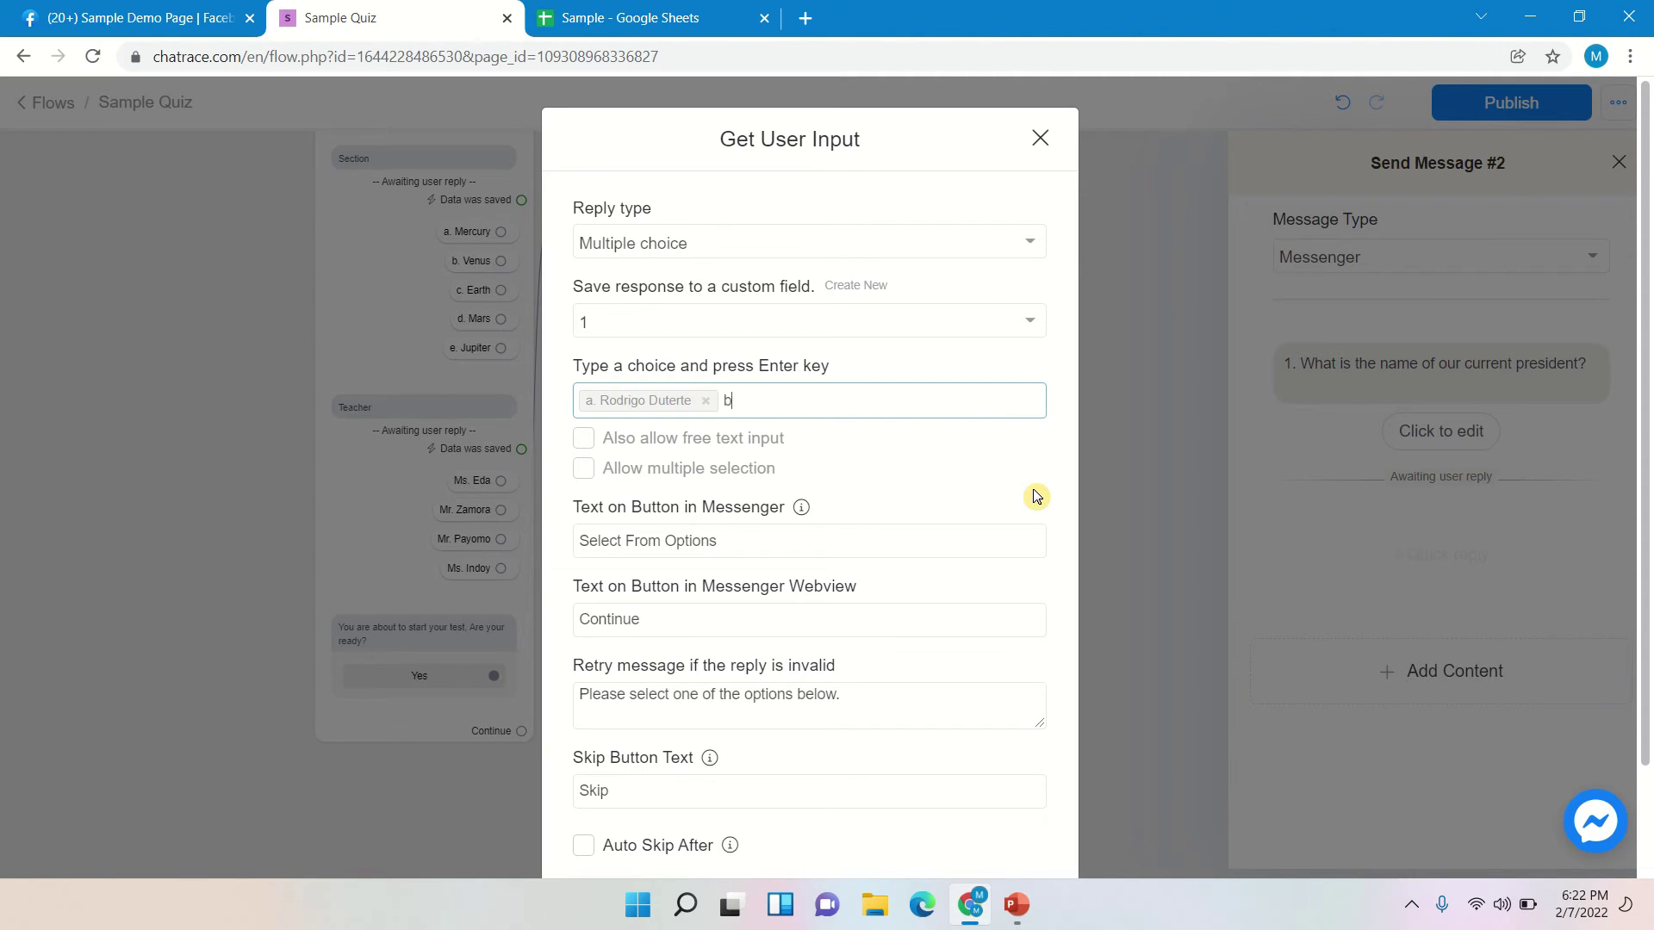
text(. Len)
text(i)
key(BackSpace)
key(BackSpace)
key(BackSpace)
text(Fidel V. Ramos)
key(Return)
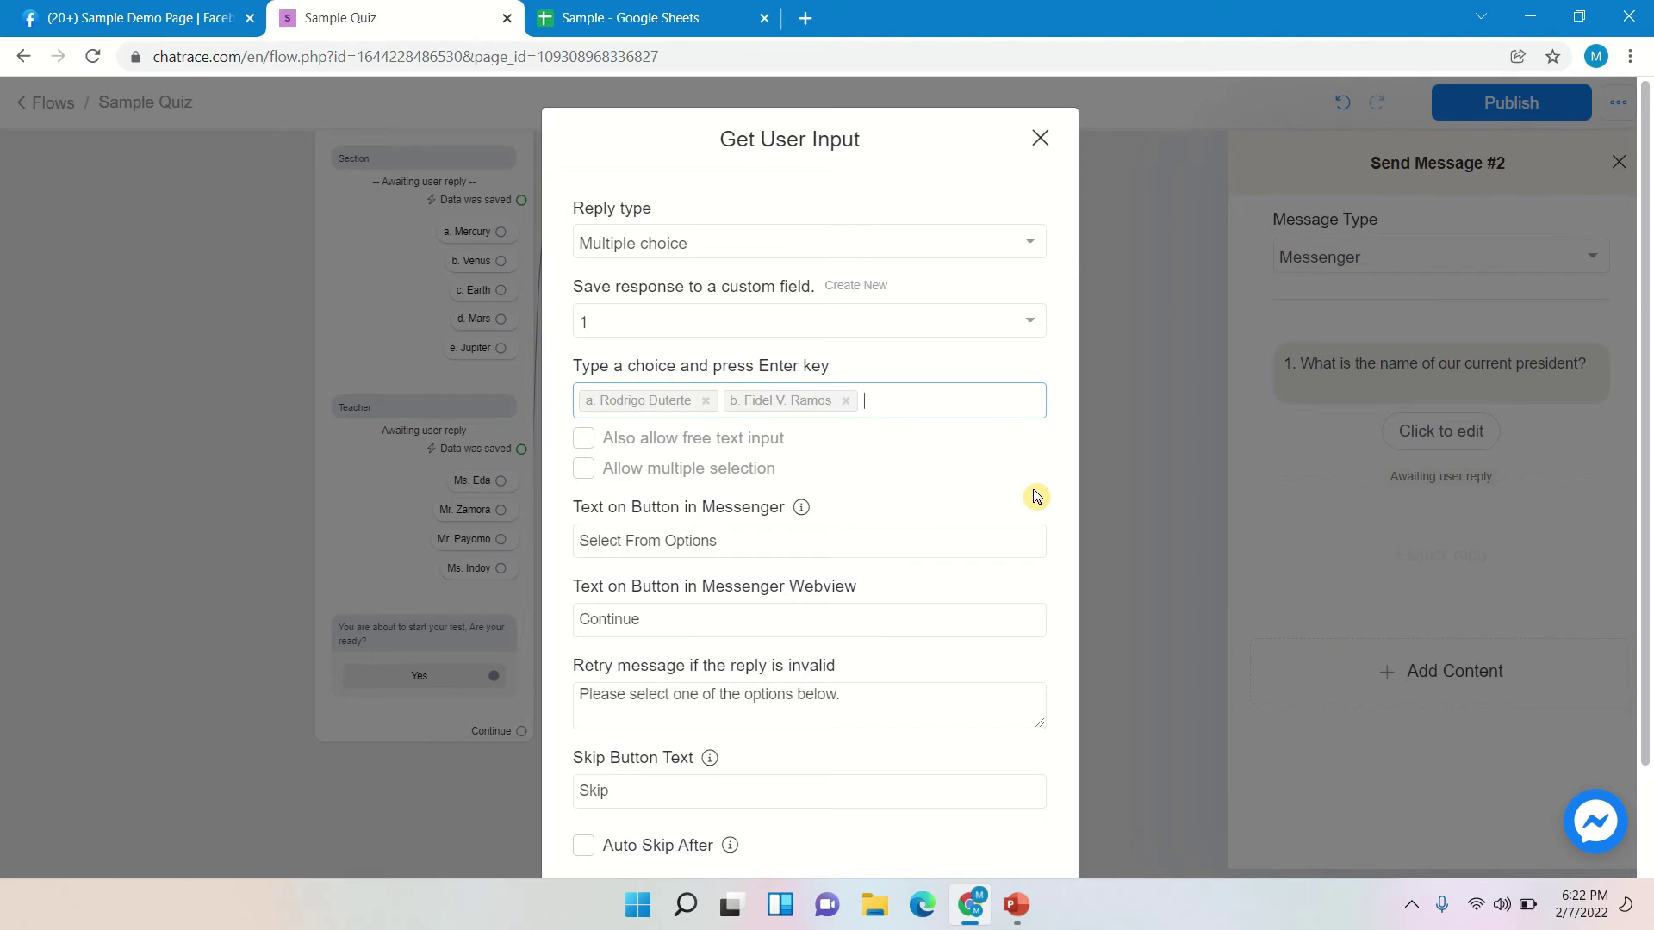
text(c. Erap Estrada)
key(Return)
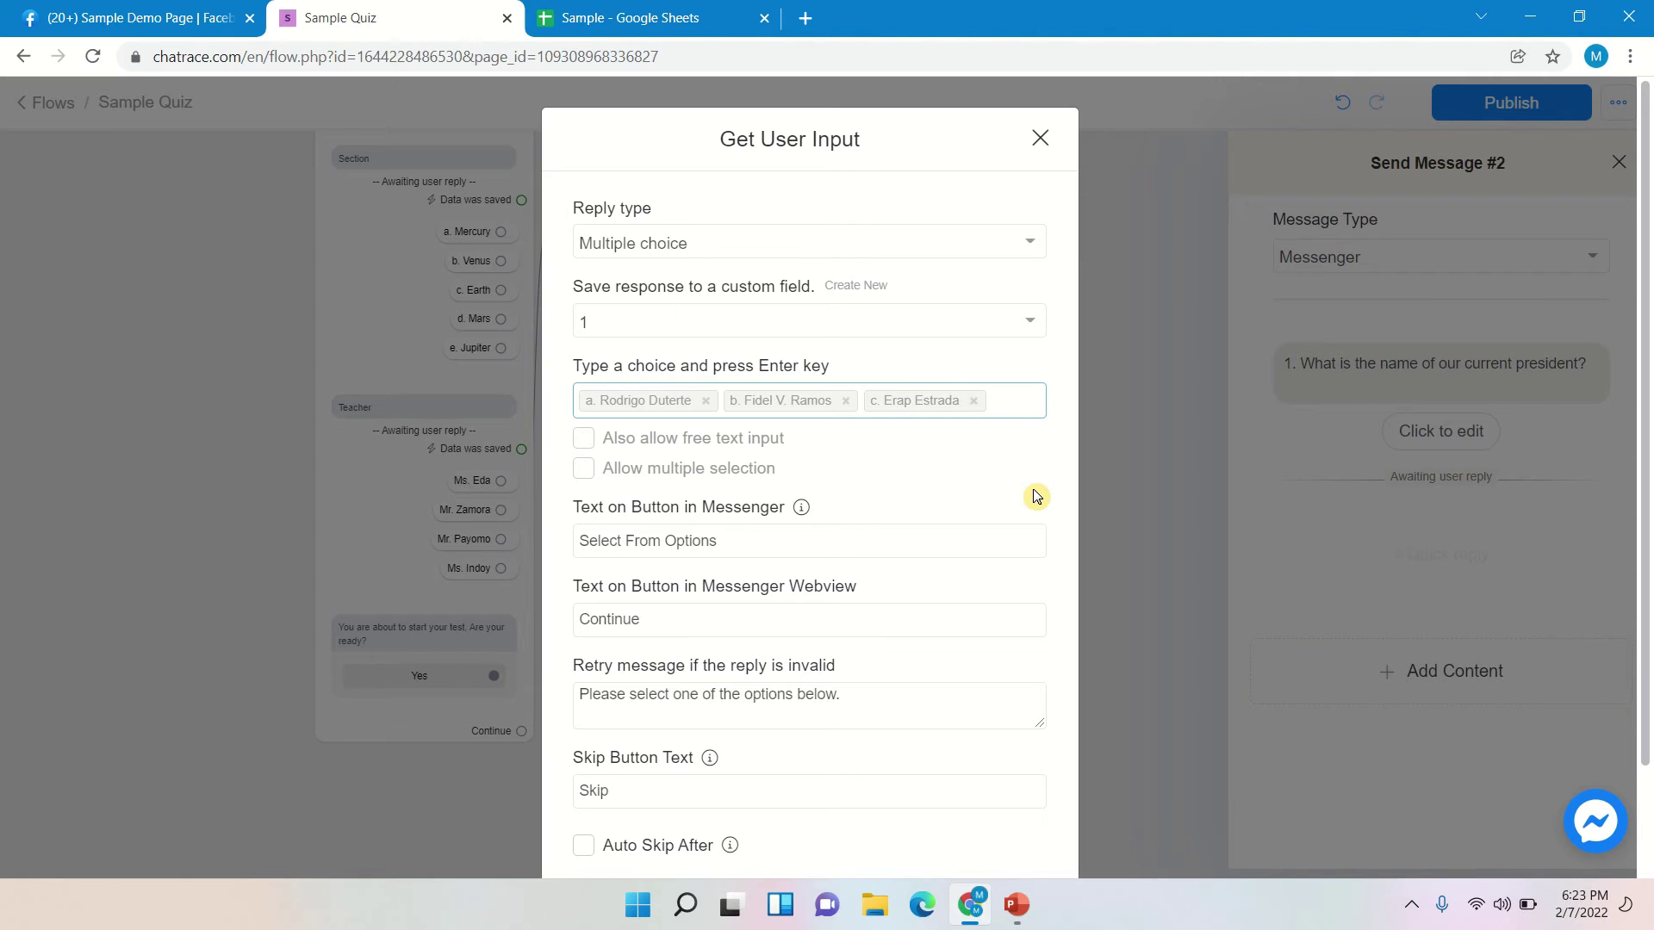
- Clear the Skip Button Text and save the multiple-choice reply settings
double_click(628, 788)
key(BackSpace)
scroll(1005, 676, down, 2)
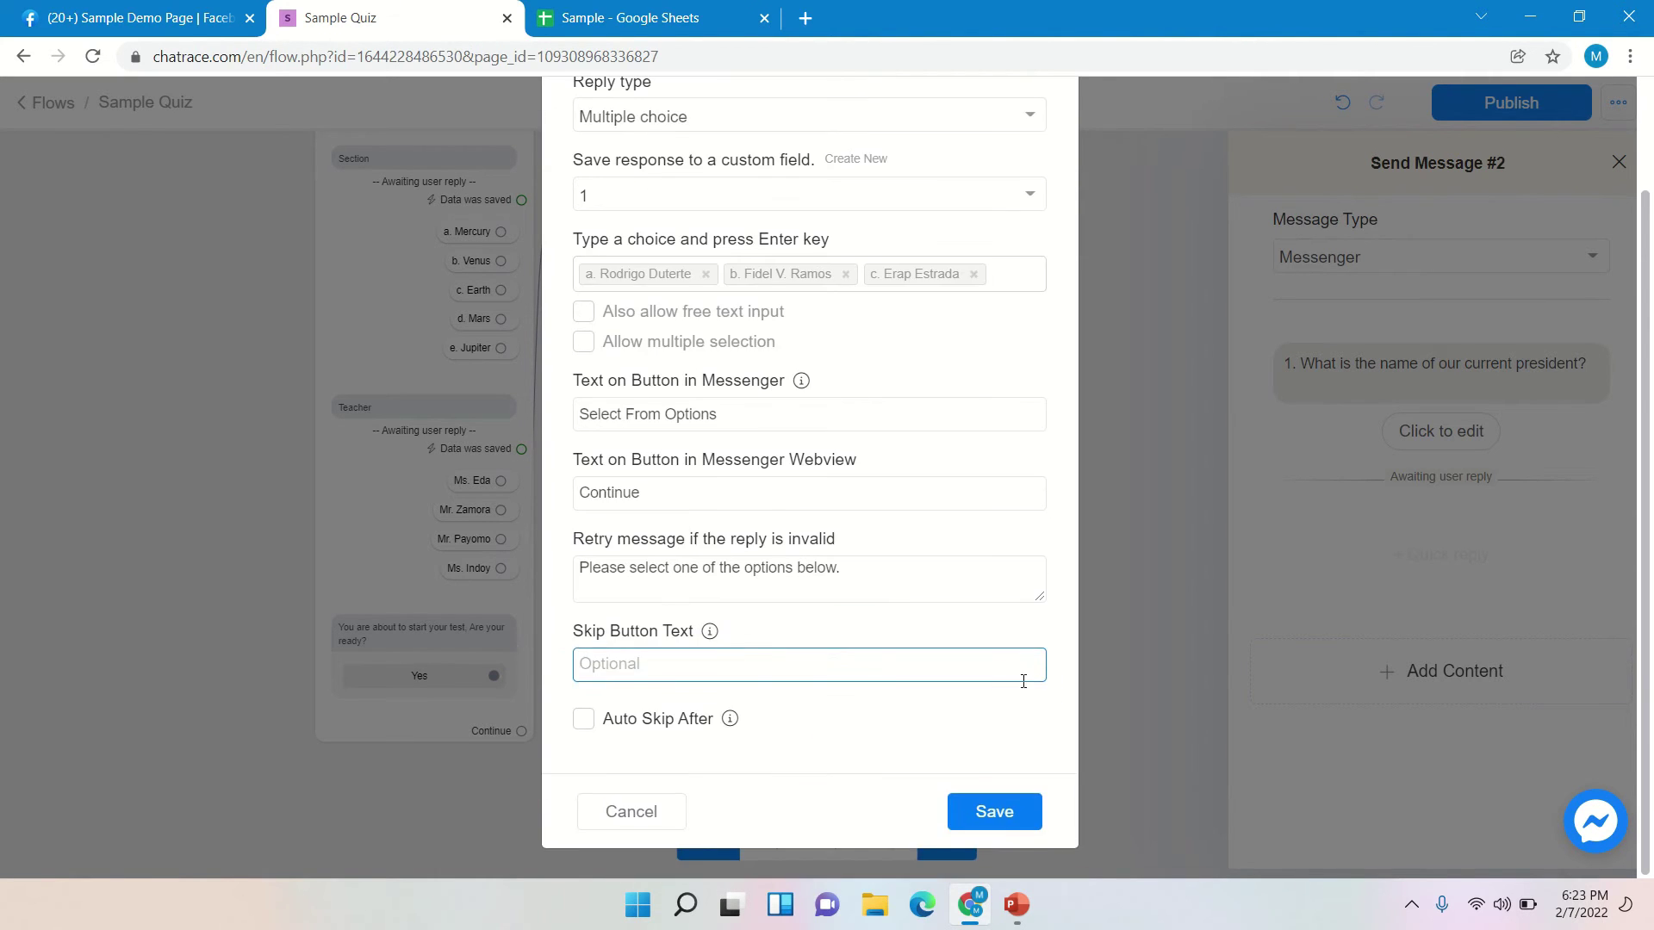
click(1025, 811)
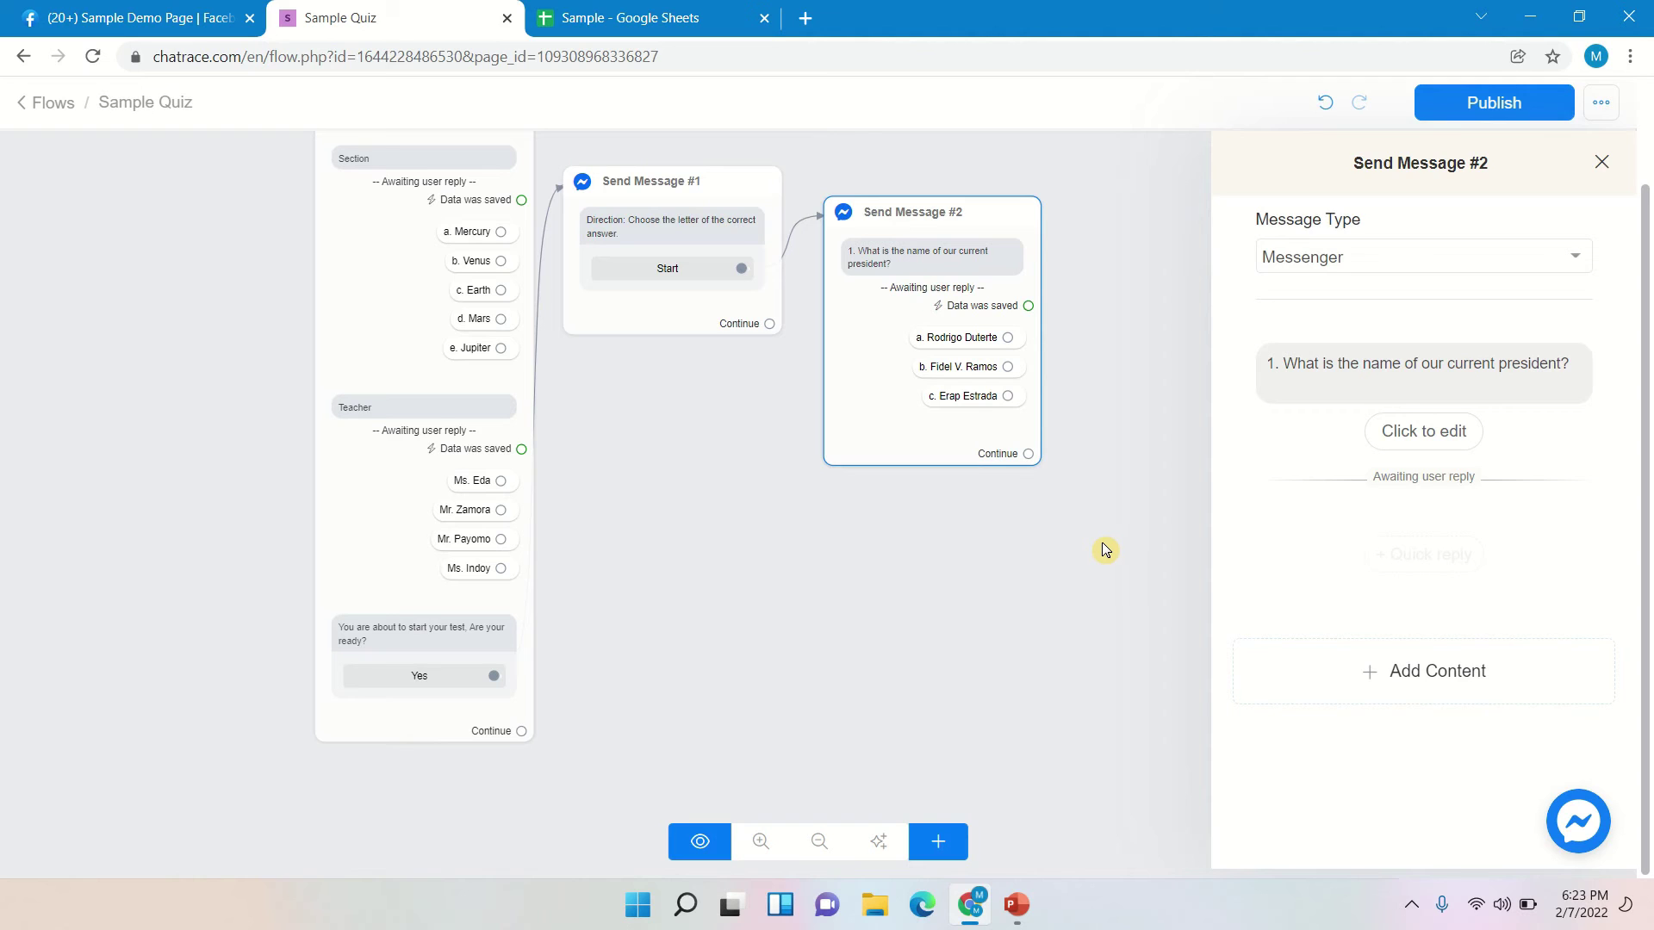
- Shift Send Message #2 right and place a new Action #1 step below it
click(1007, 224)
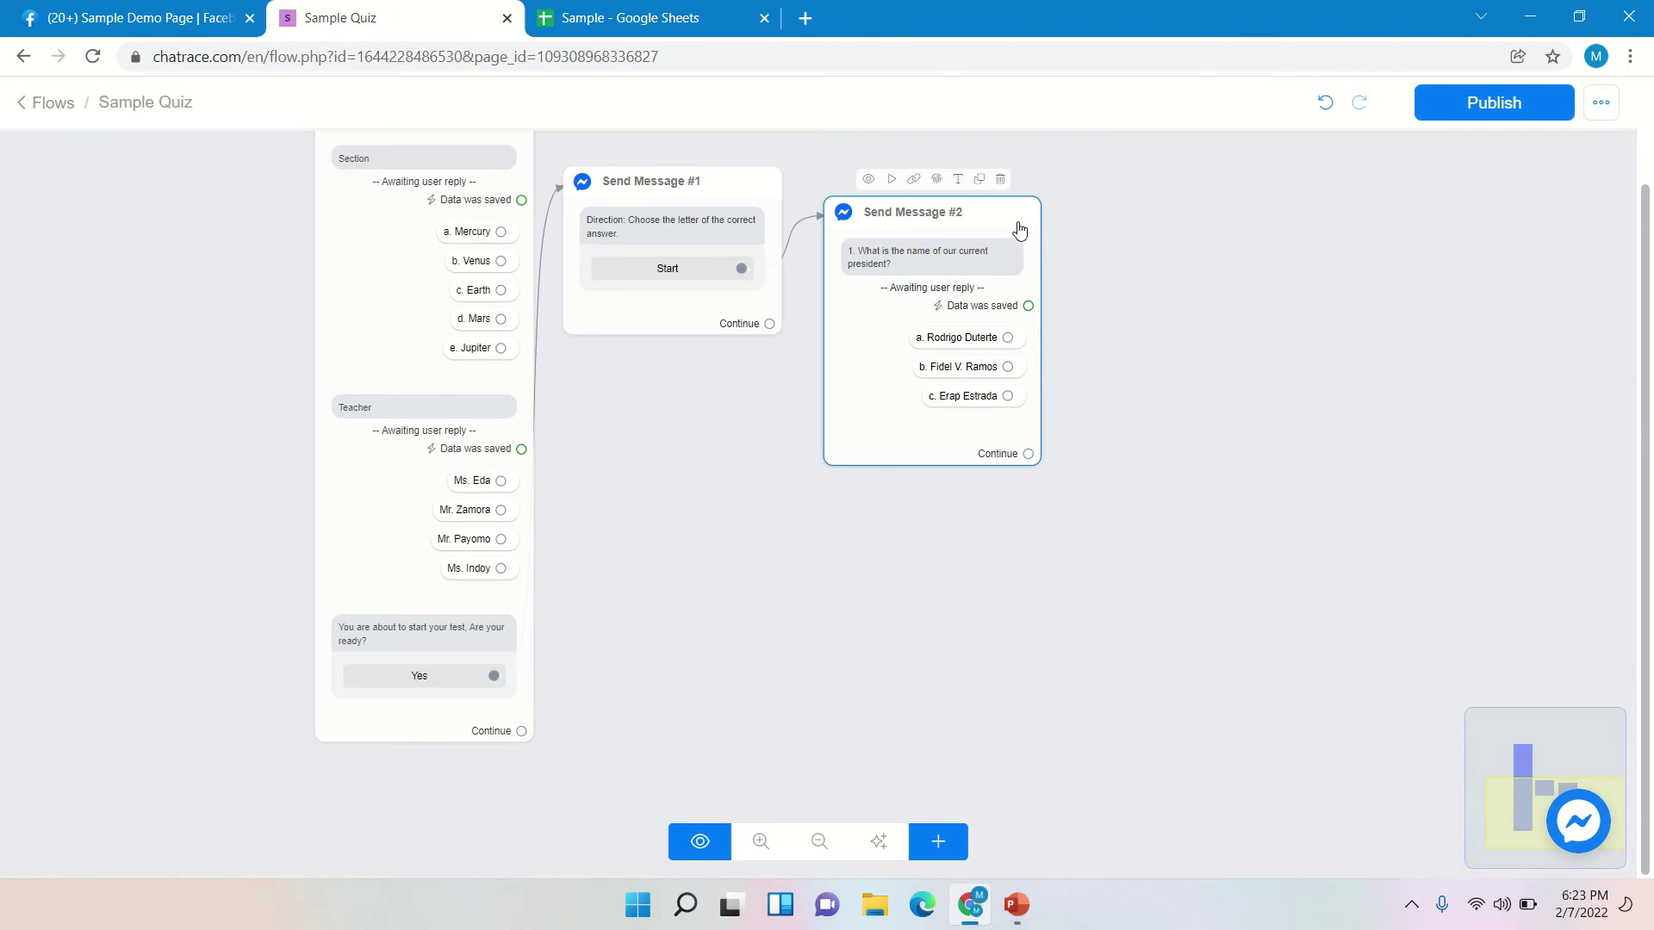
drag(1019, 226, 1130, 181)
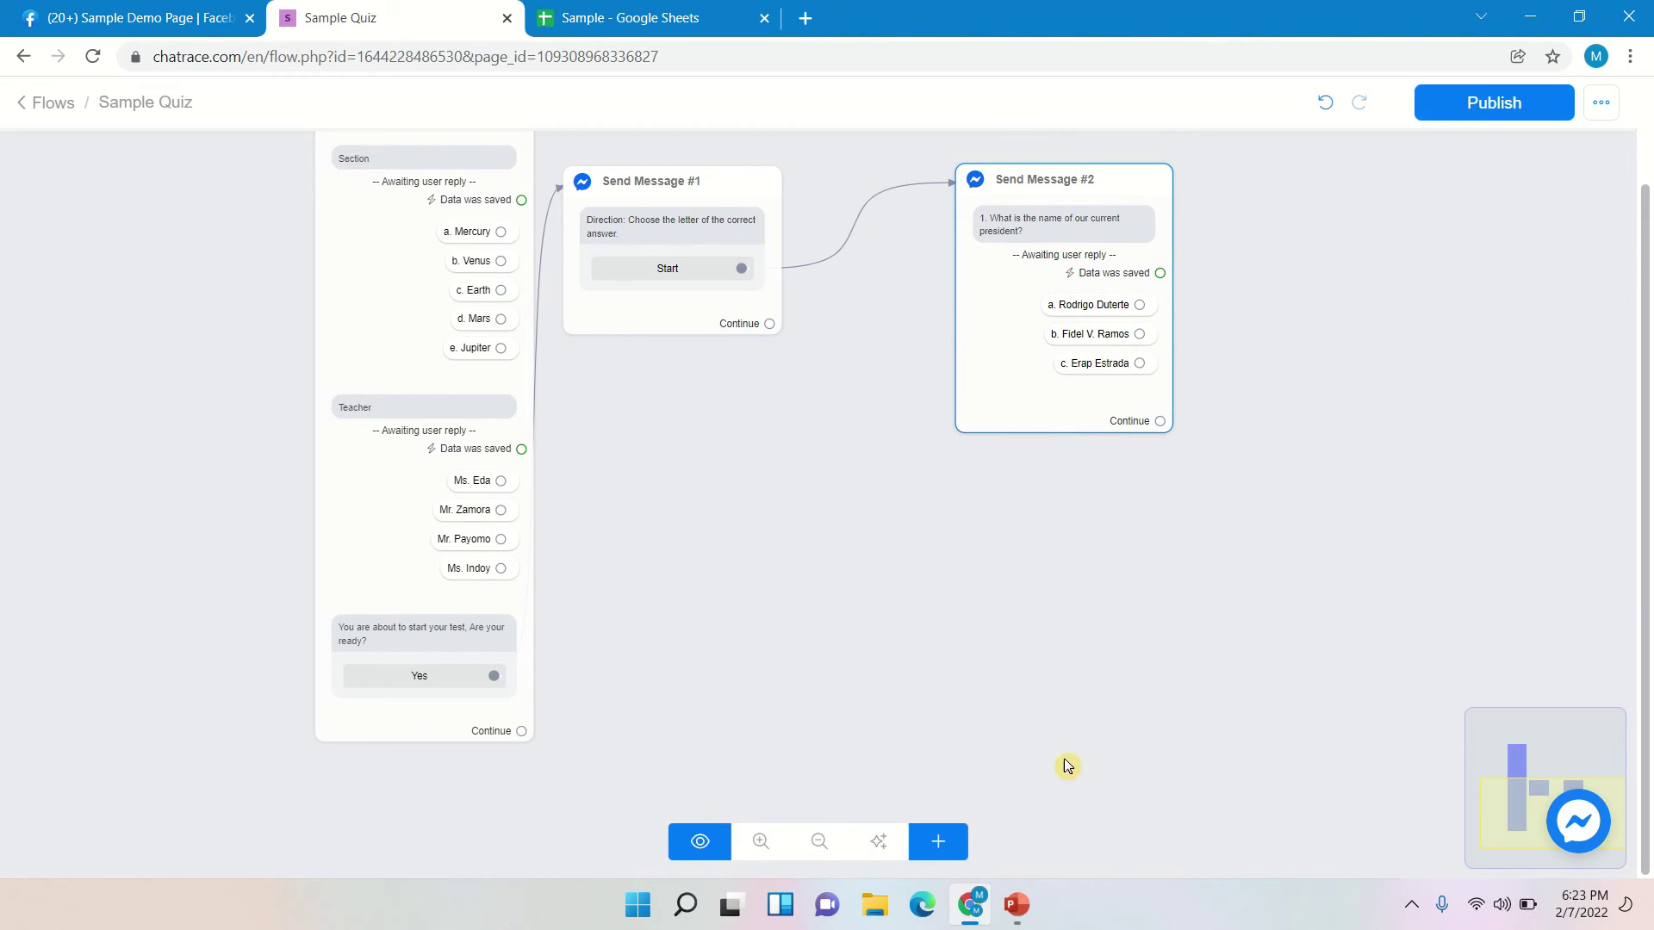
click(935, 840)
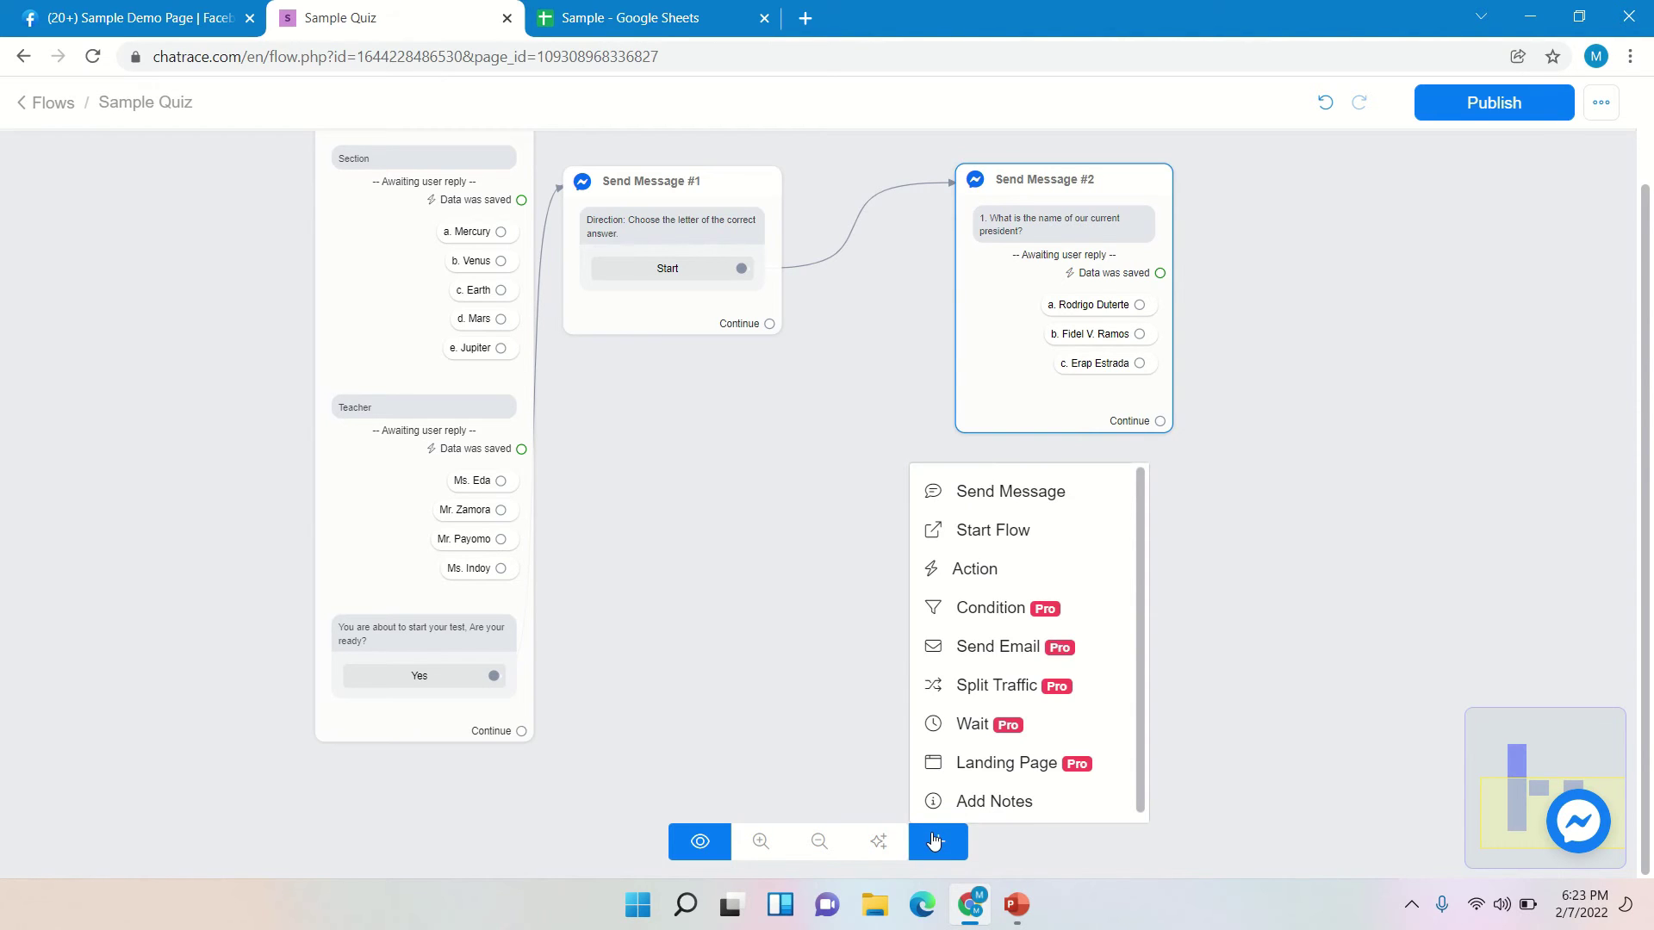
click(972, 571)
drag(1255, 558, 877, 478)
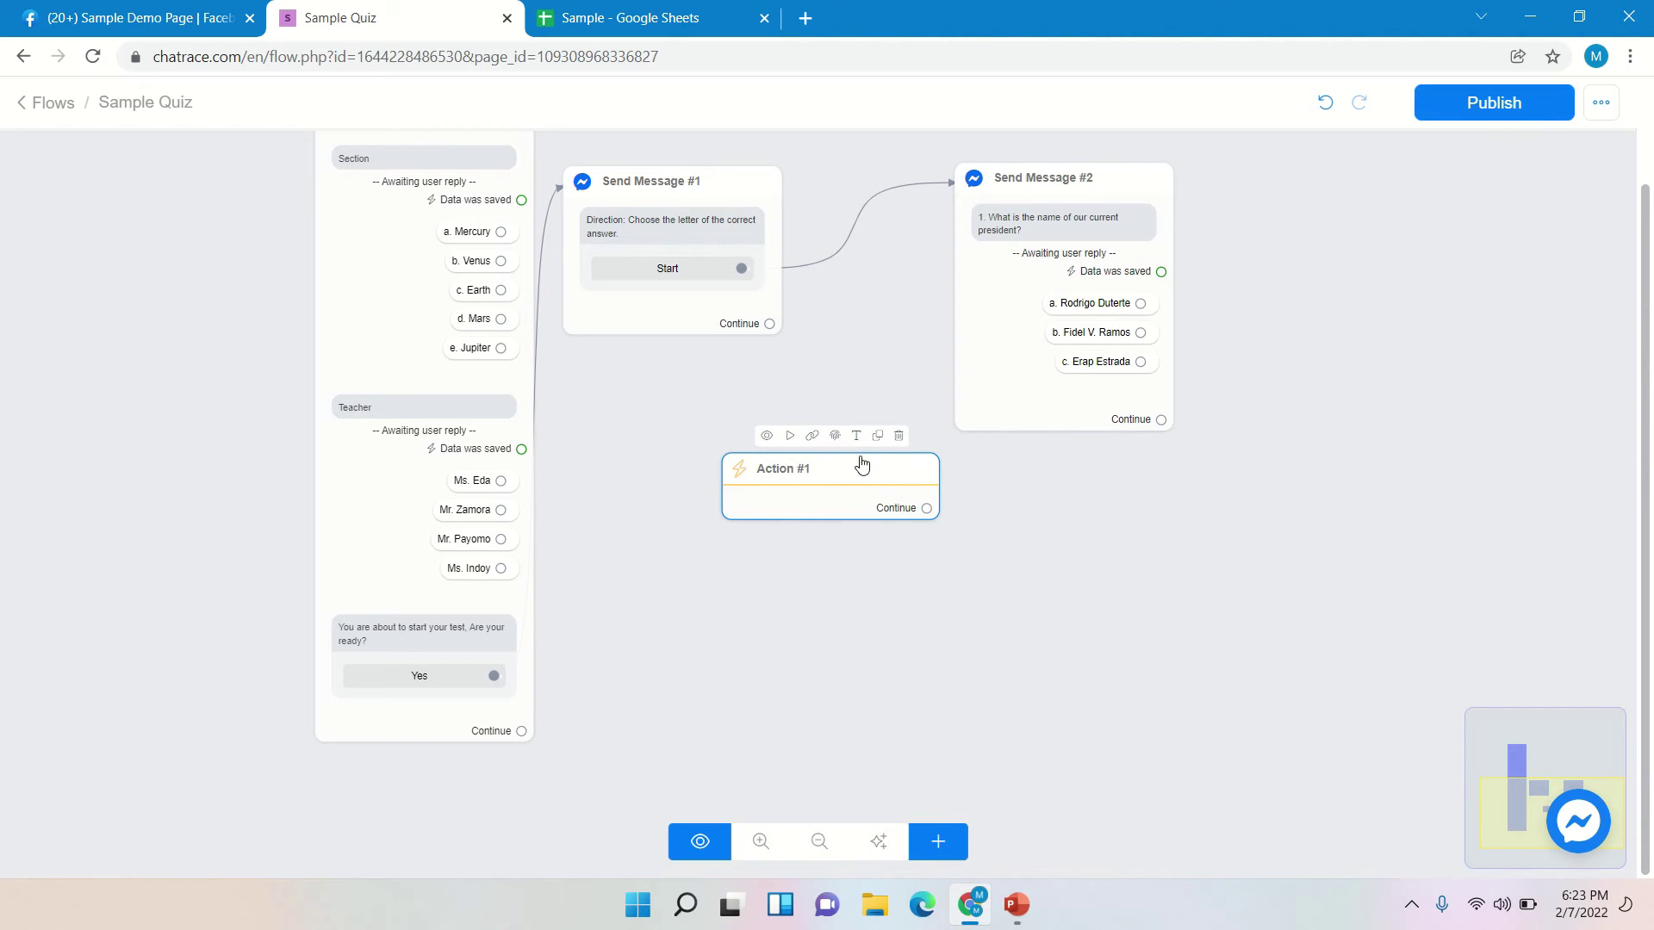
- Add a Set Custom Field action to Action #1
click(857, 469)
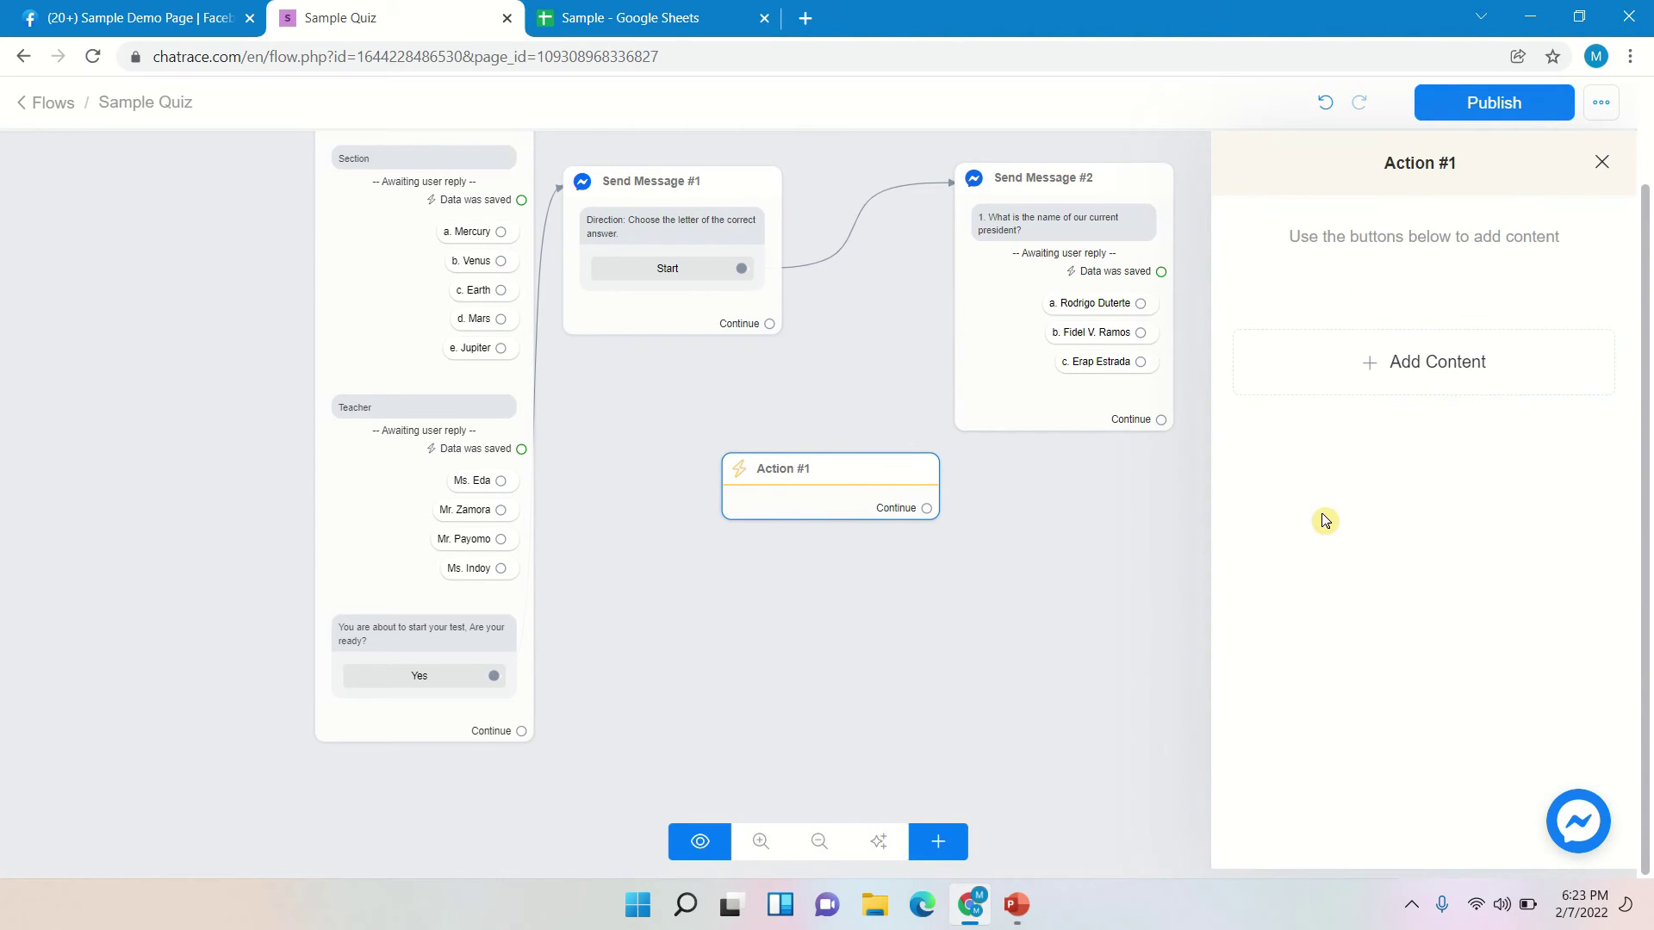
click(1419, 380)
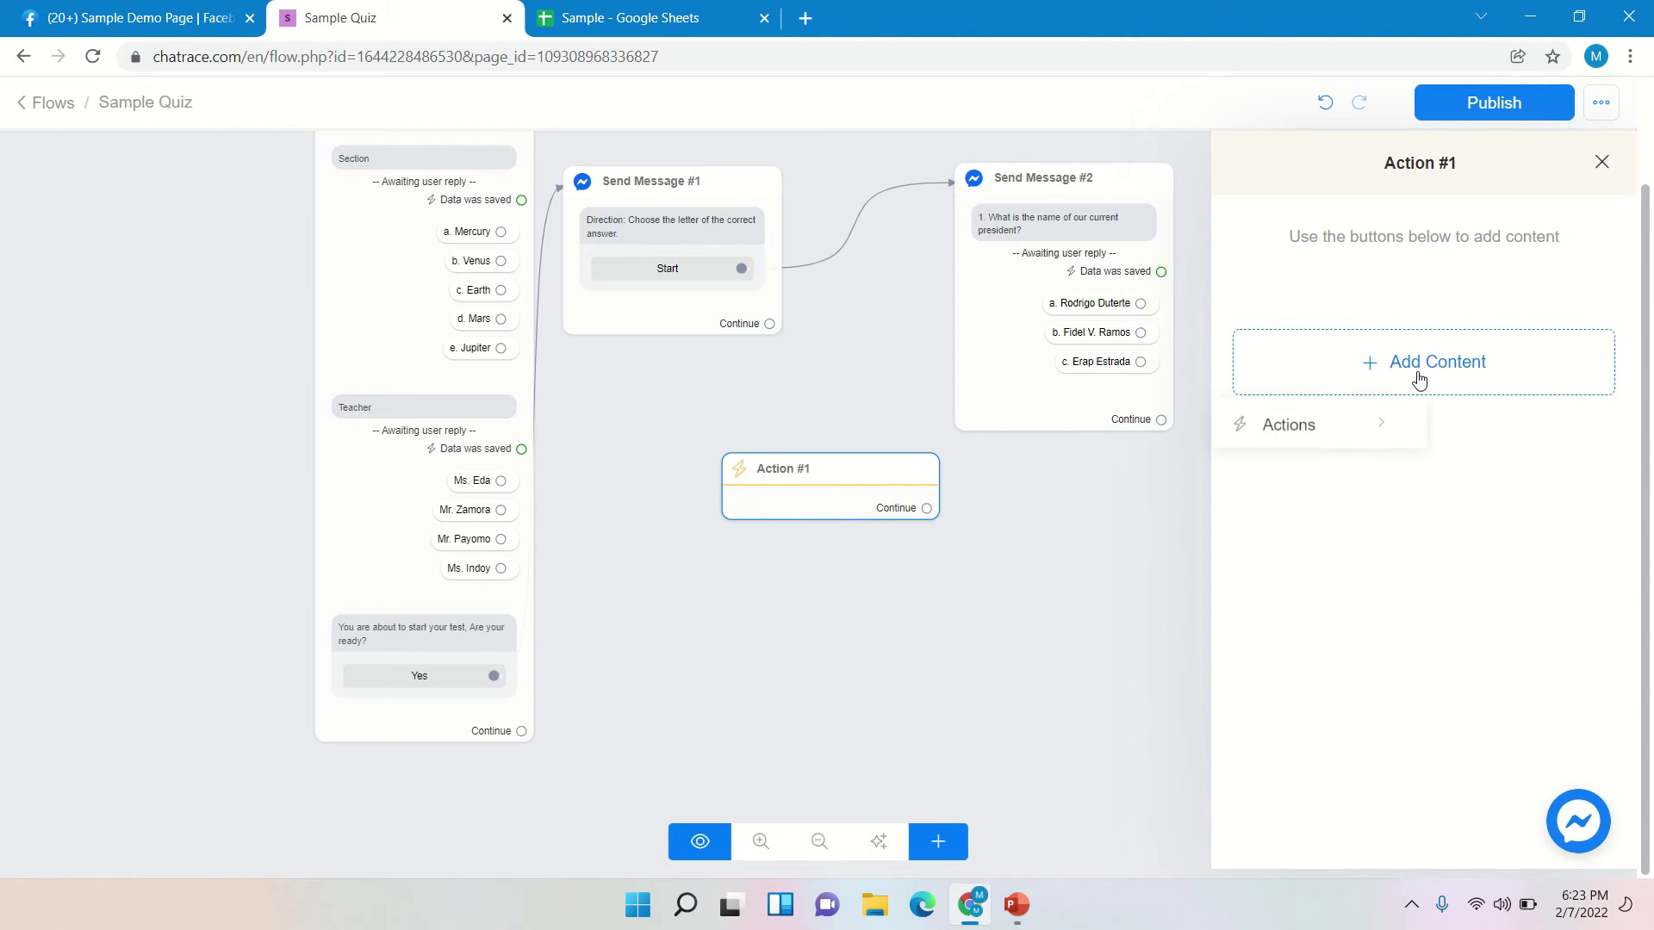
click(1356, 433)
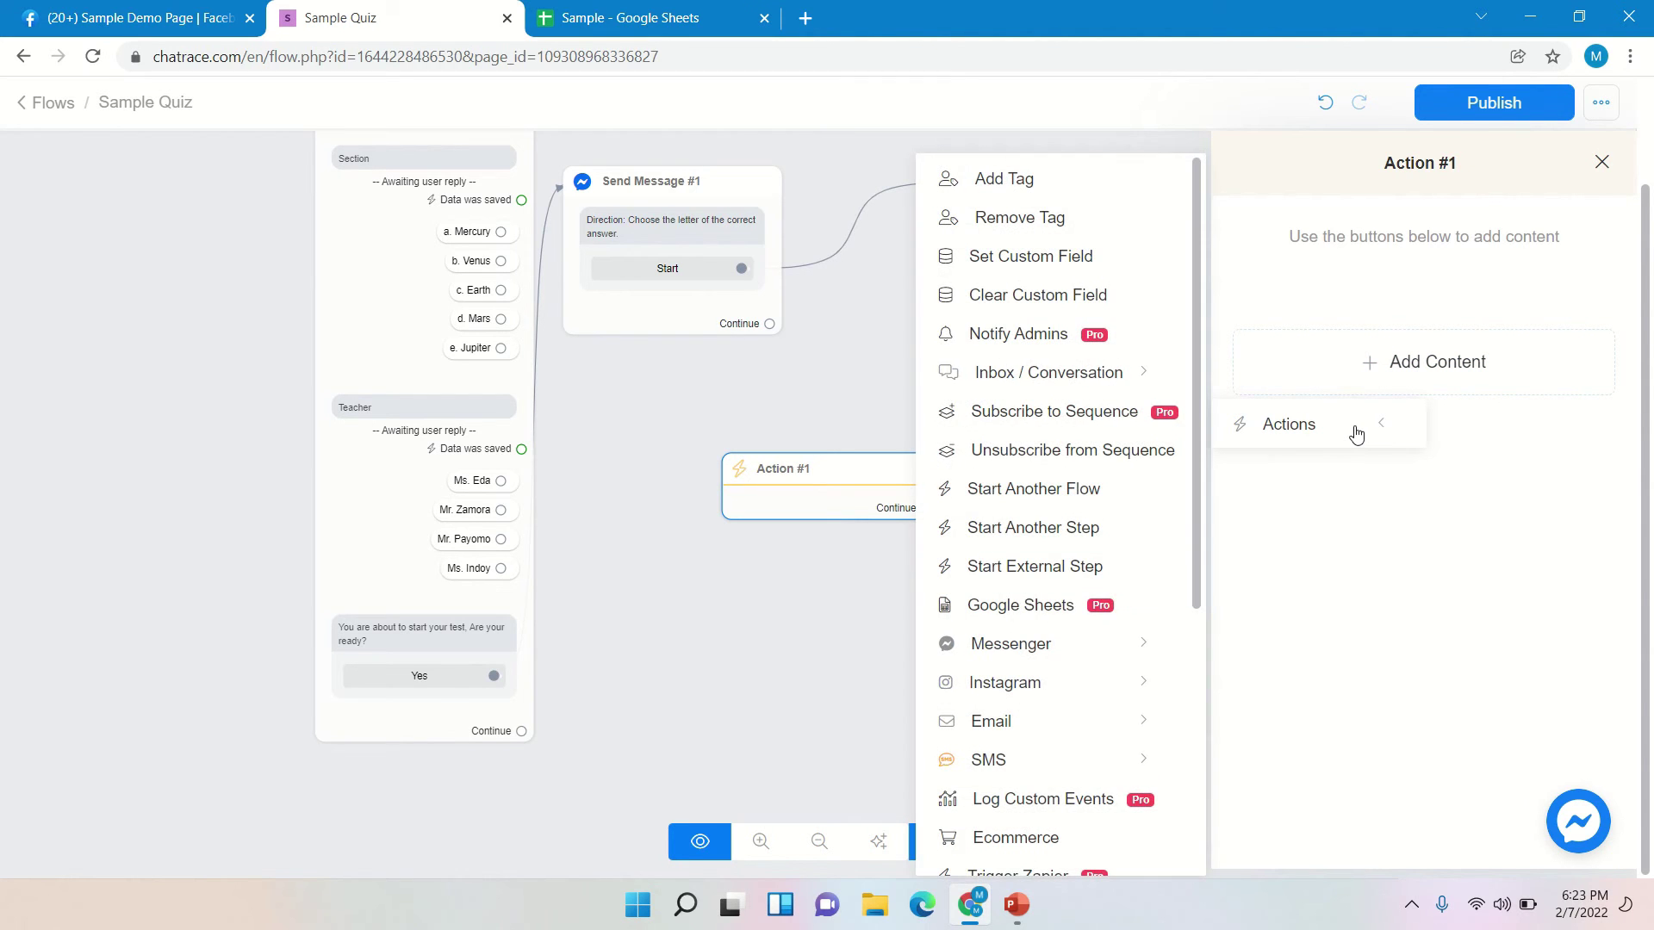
click(1084, 270)
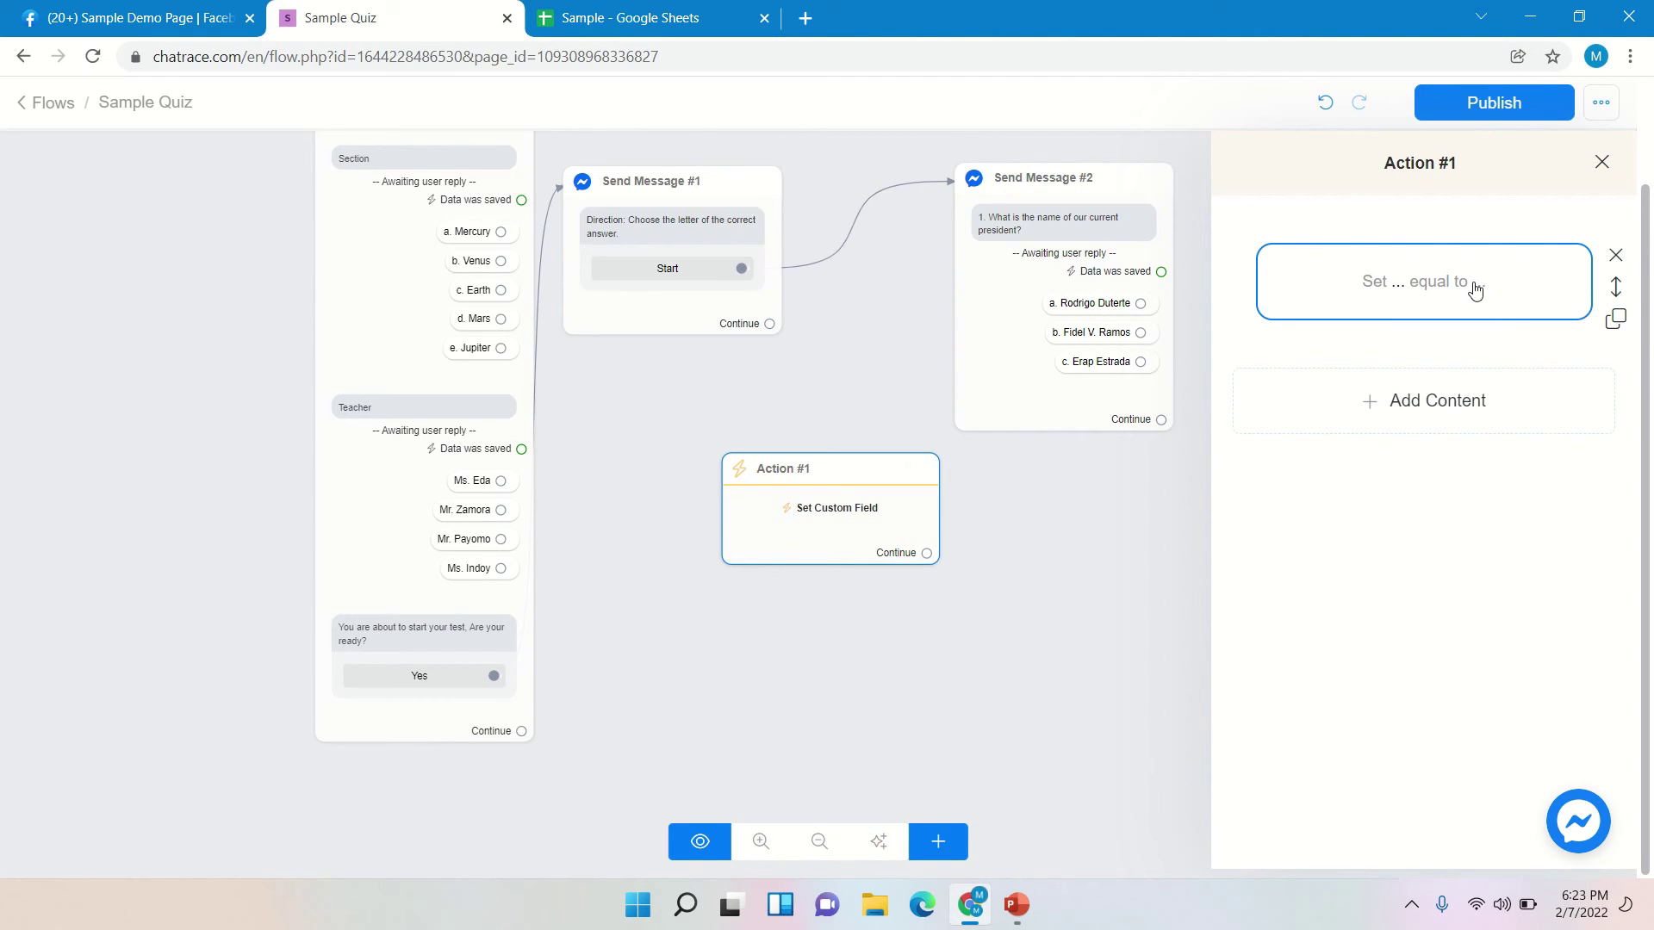
- Create a new Number custom field named 'Sample Quiz' in the Set Custom Field action
click(1475, 290)
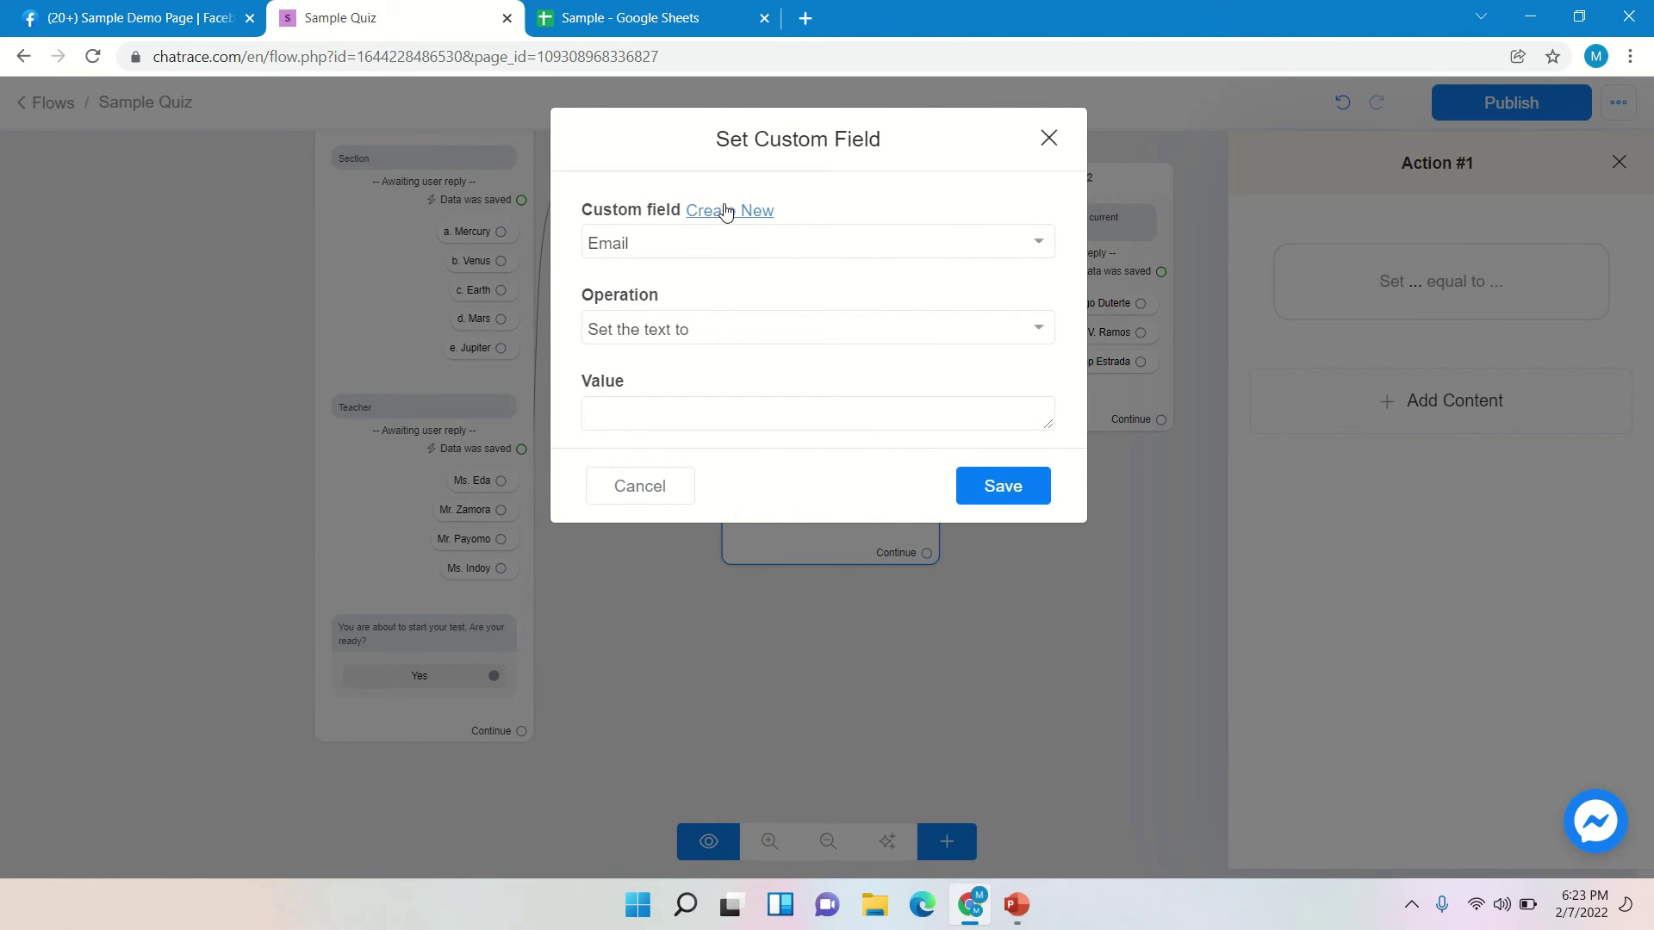
click(726, 211)
click(739, 266)
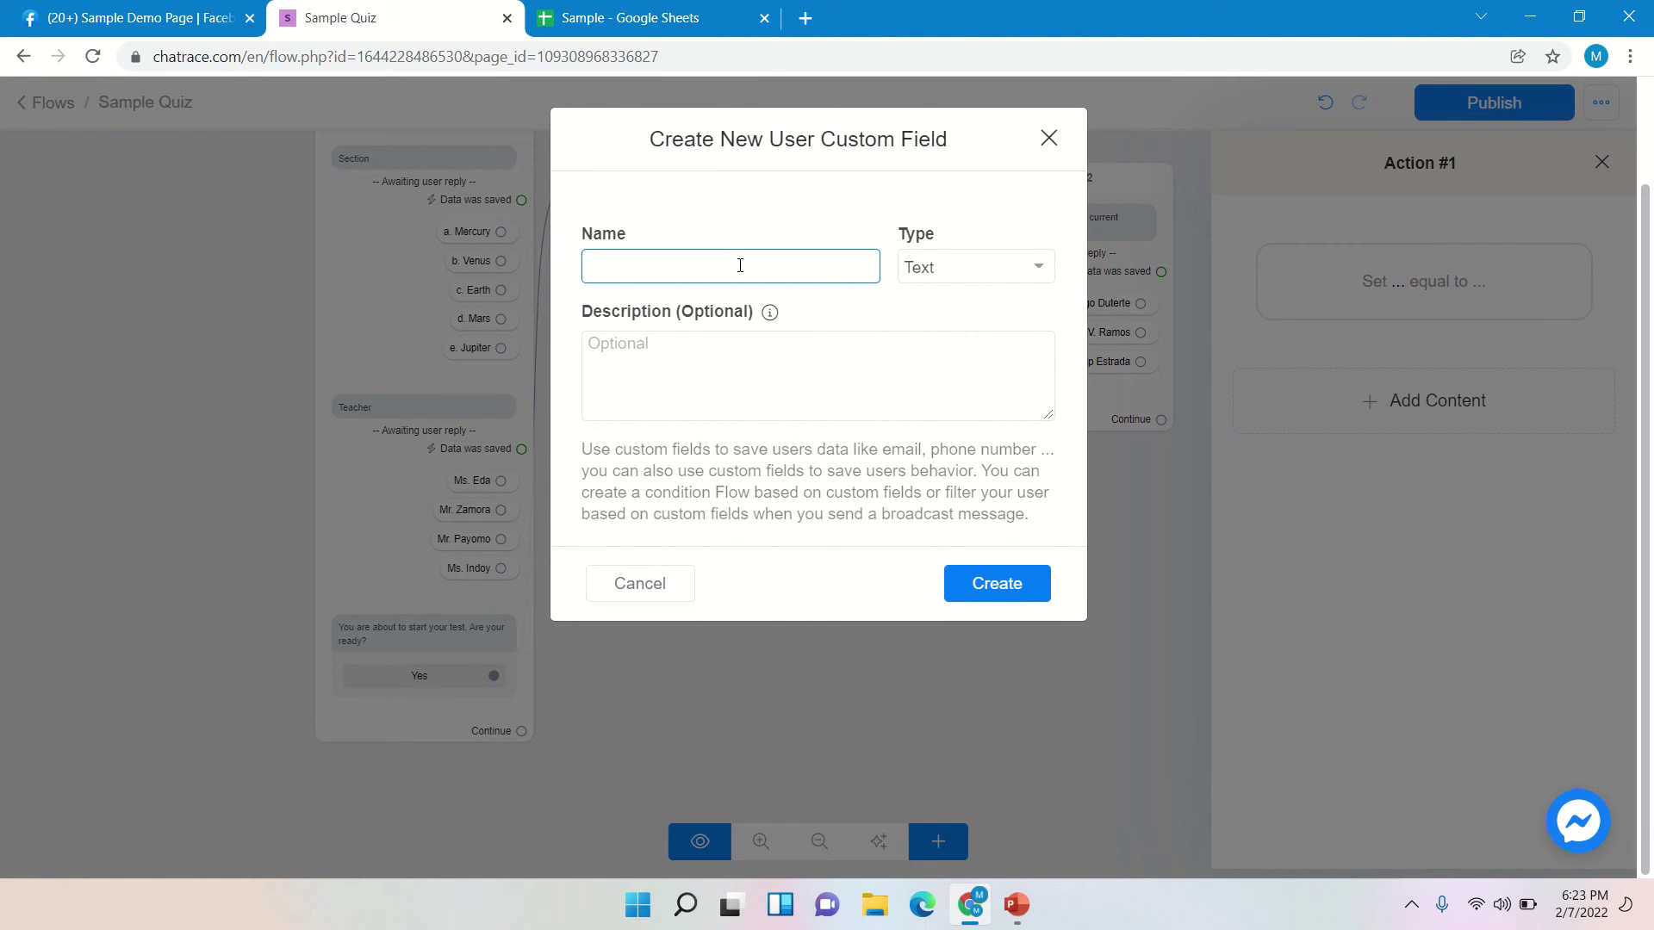
text(Sample Quiz)
click(942, 269)
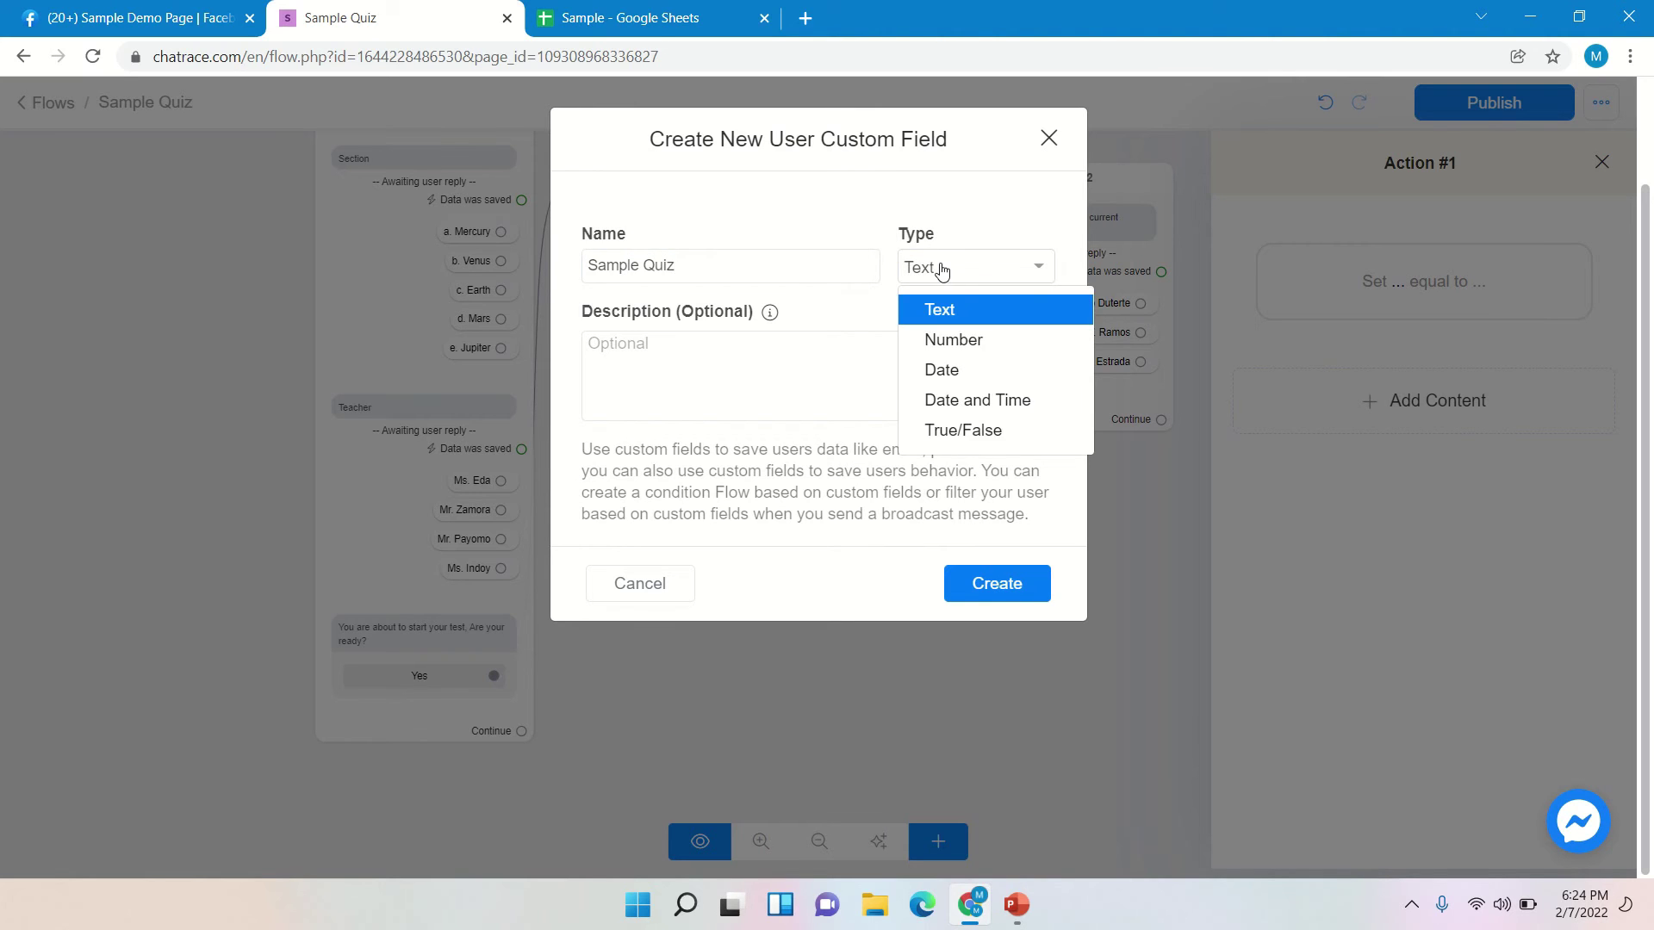
click(952, 340)
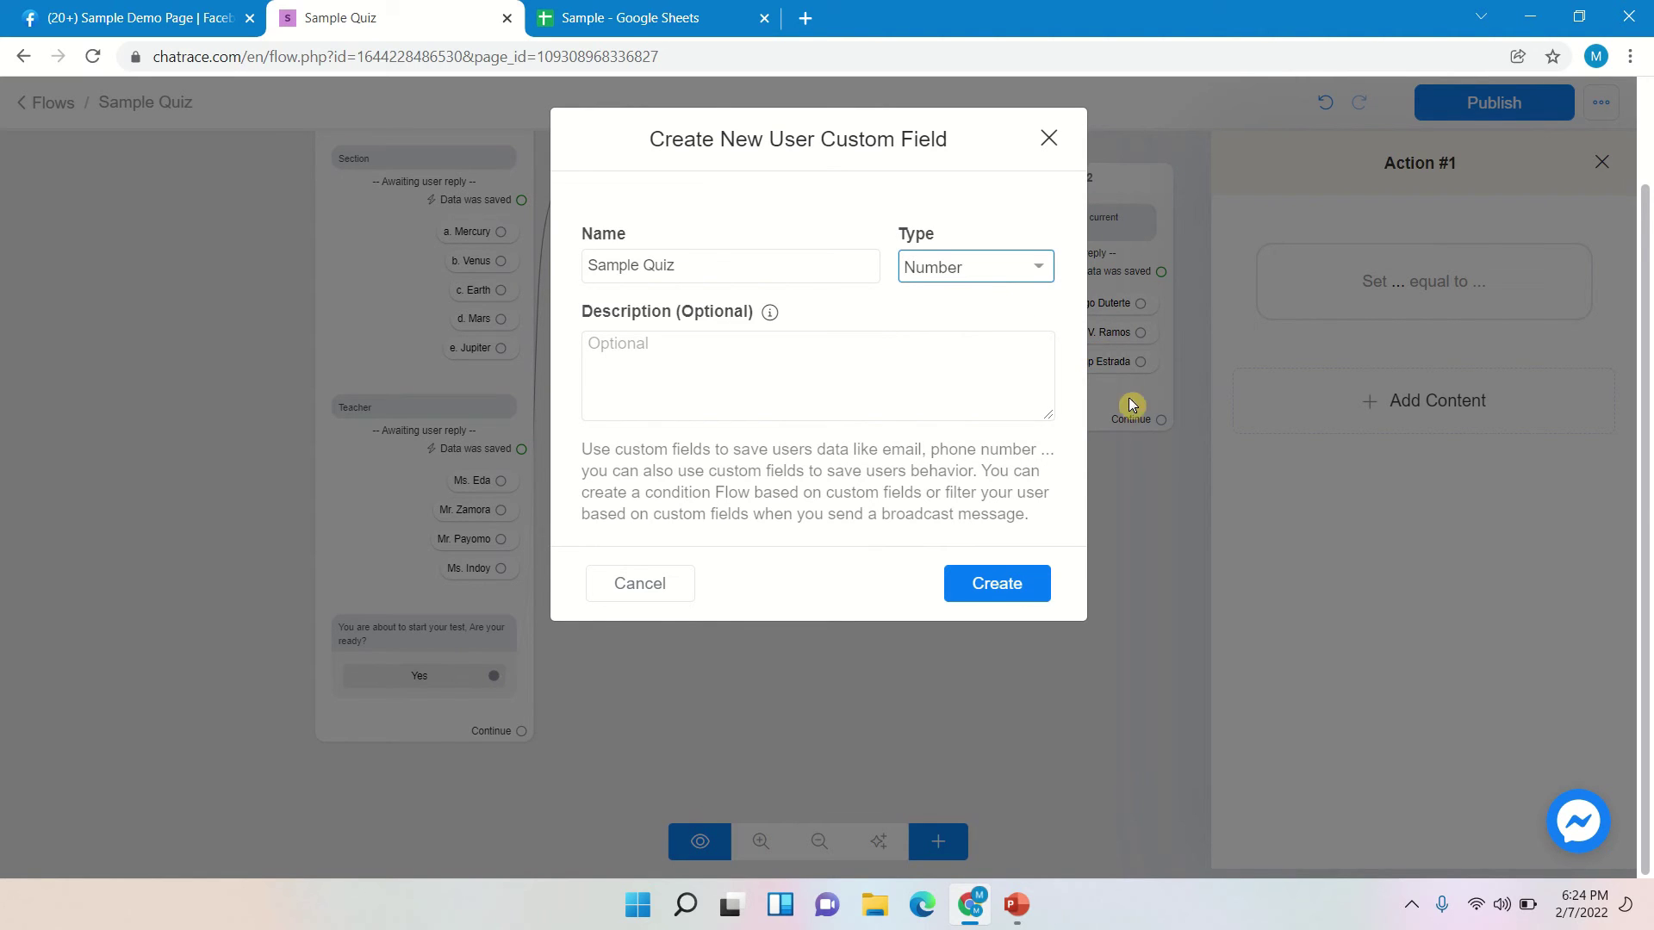
click(999, 585)
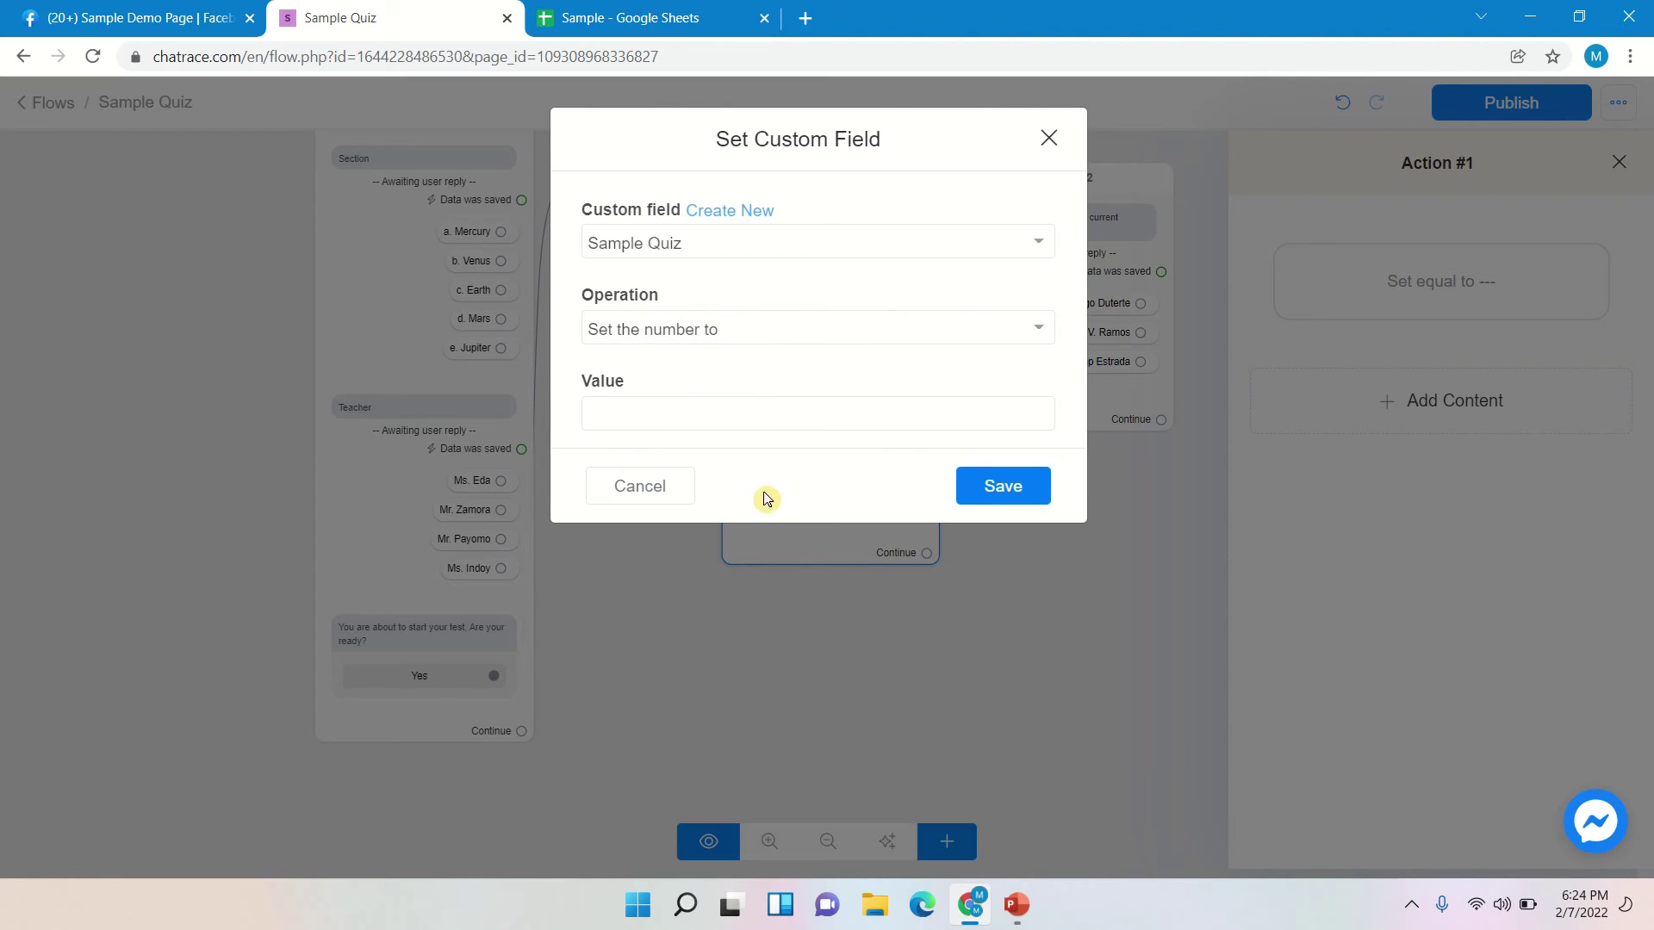
- Set the Sample Quiz value to 0 and save
click(687, 418)
text(0)
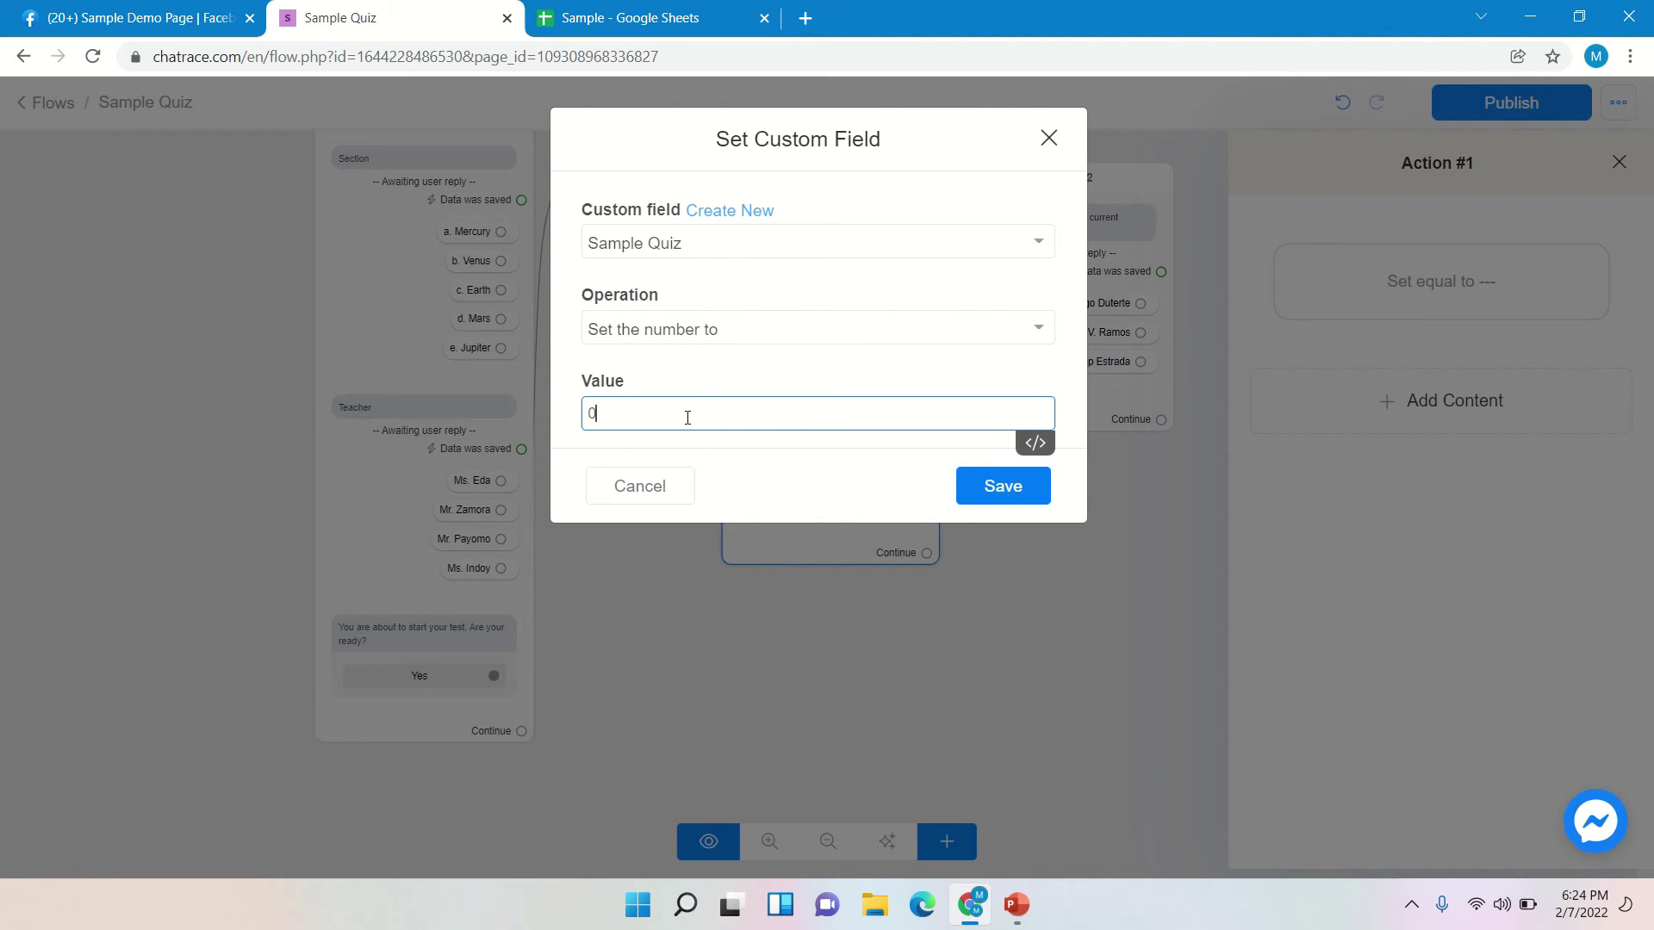
click(1027, 487)
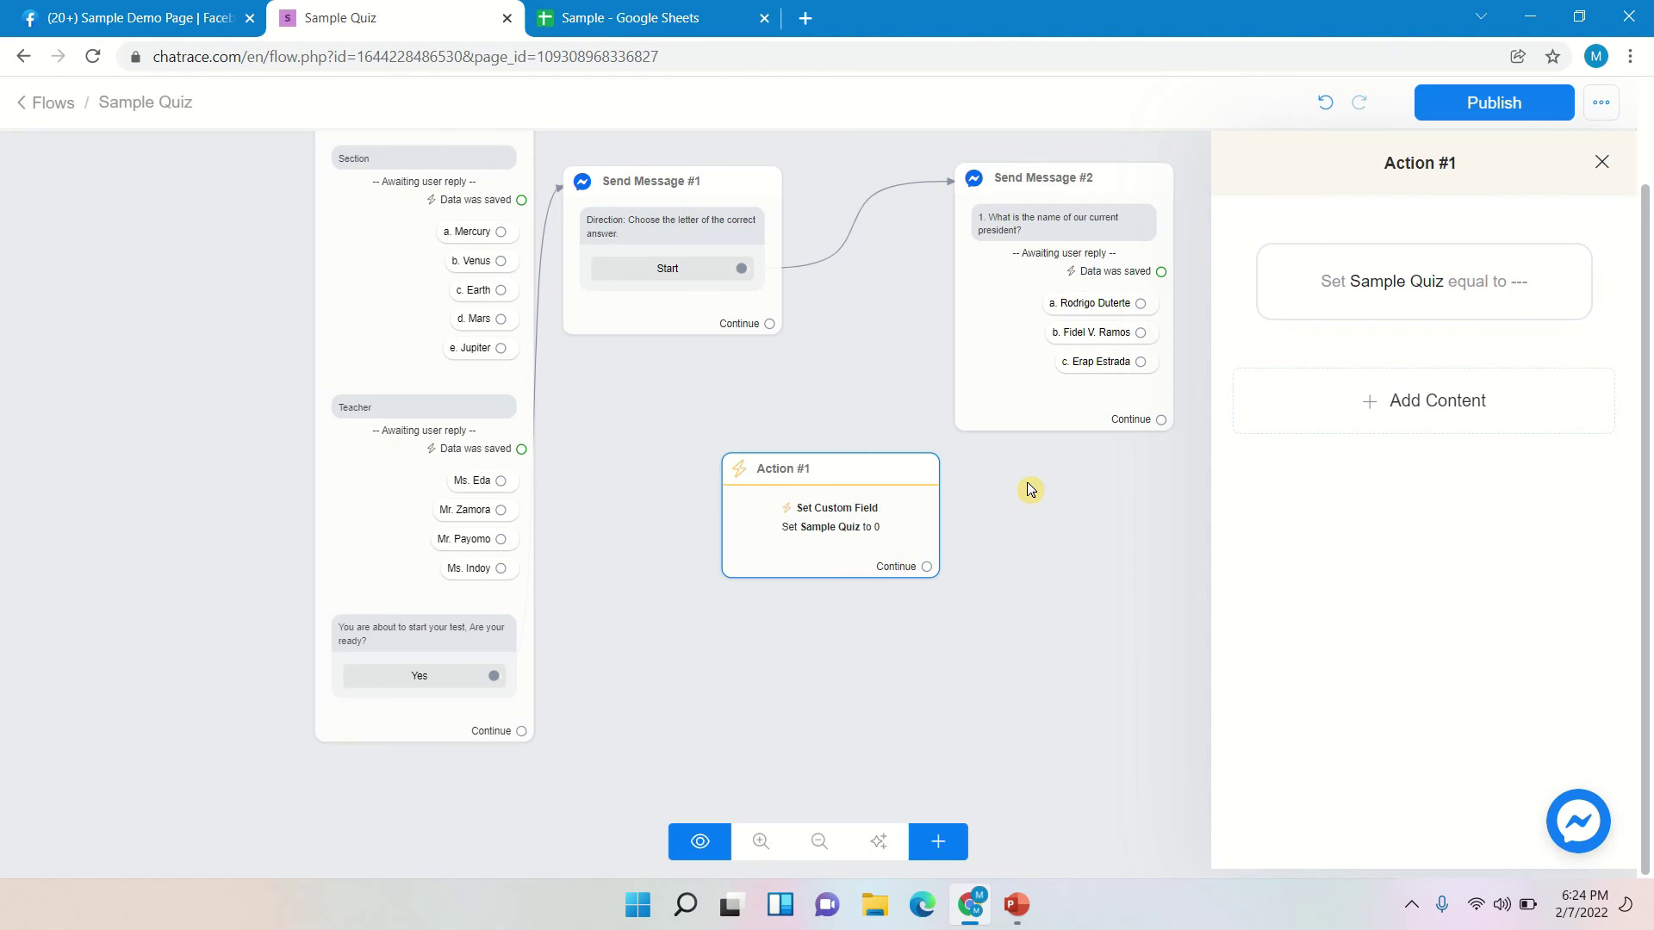
- Link the Start button to Action #1 and Action #1's Continue to Send Message #2
click(1604, 165)
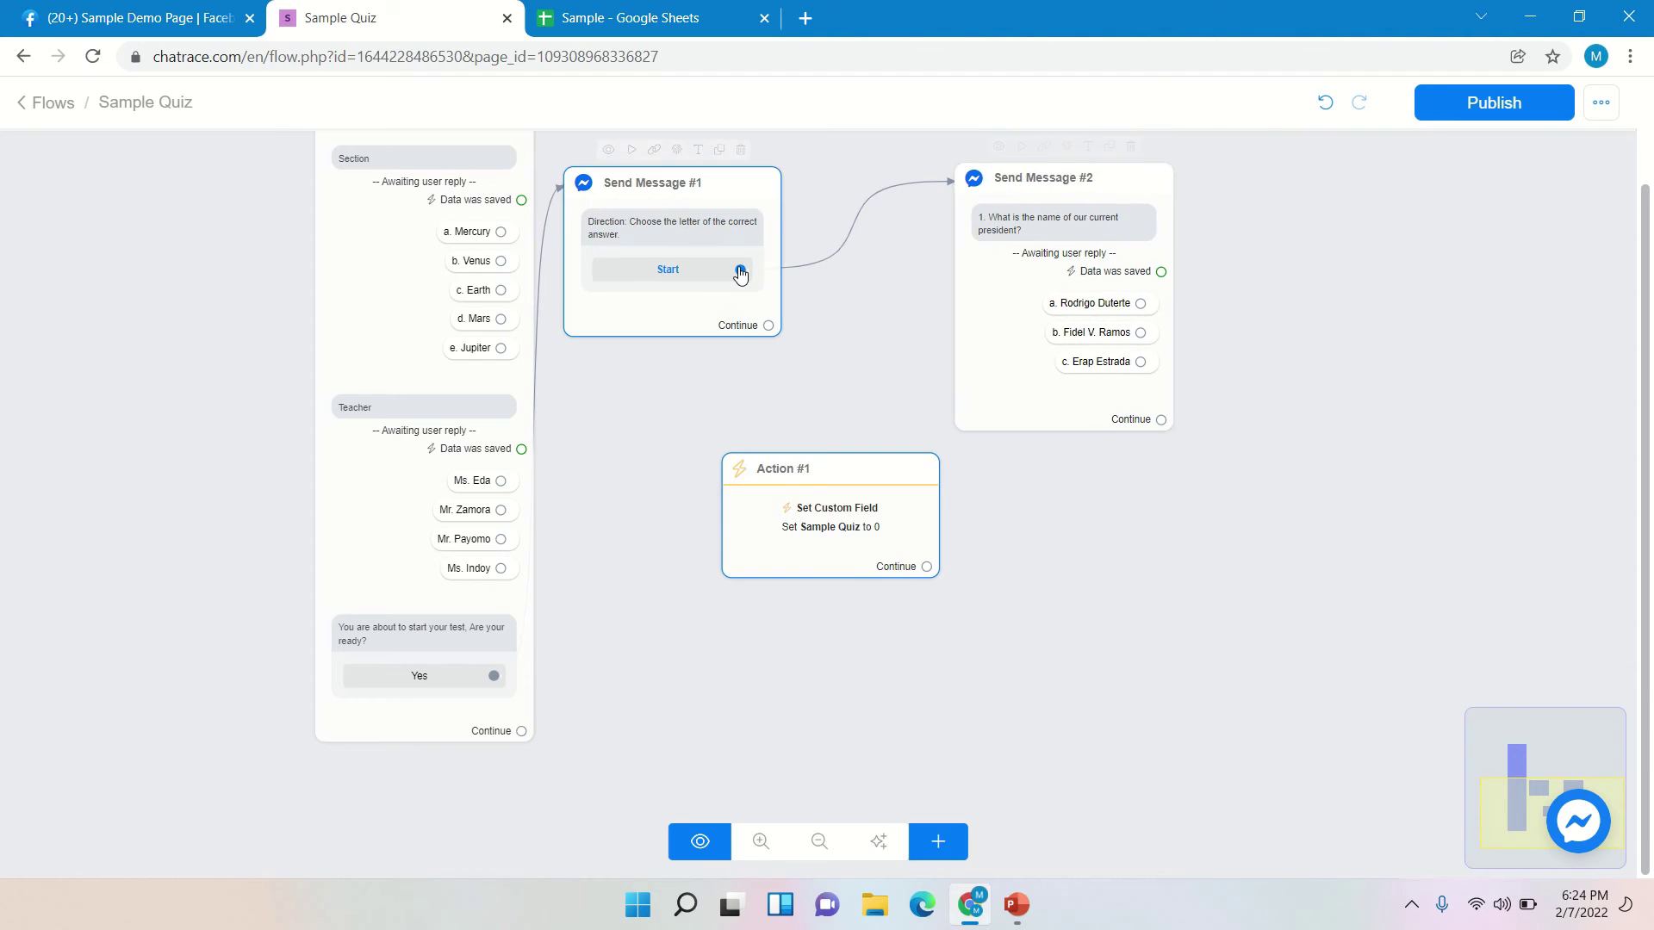
drag(741, 272, 732, 504)
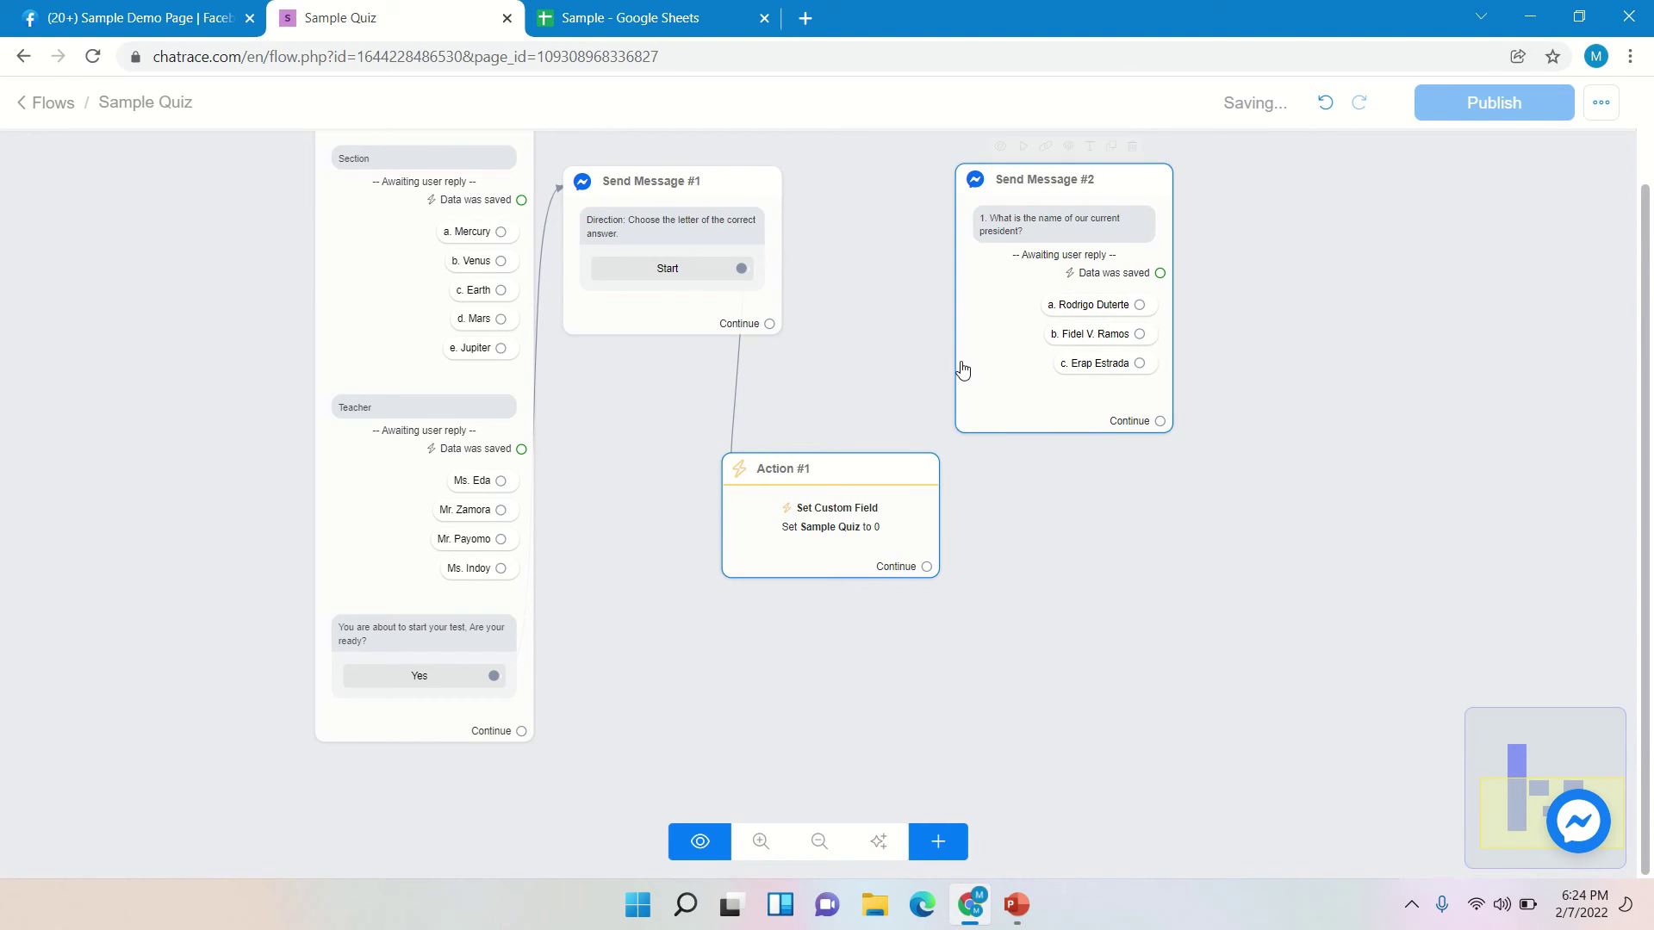
drag(890, 468, 793, 400)
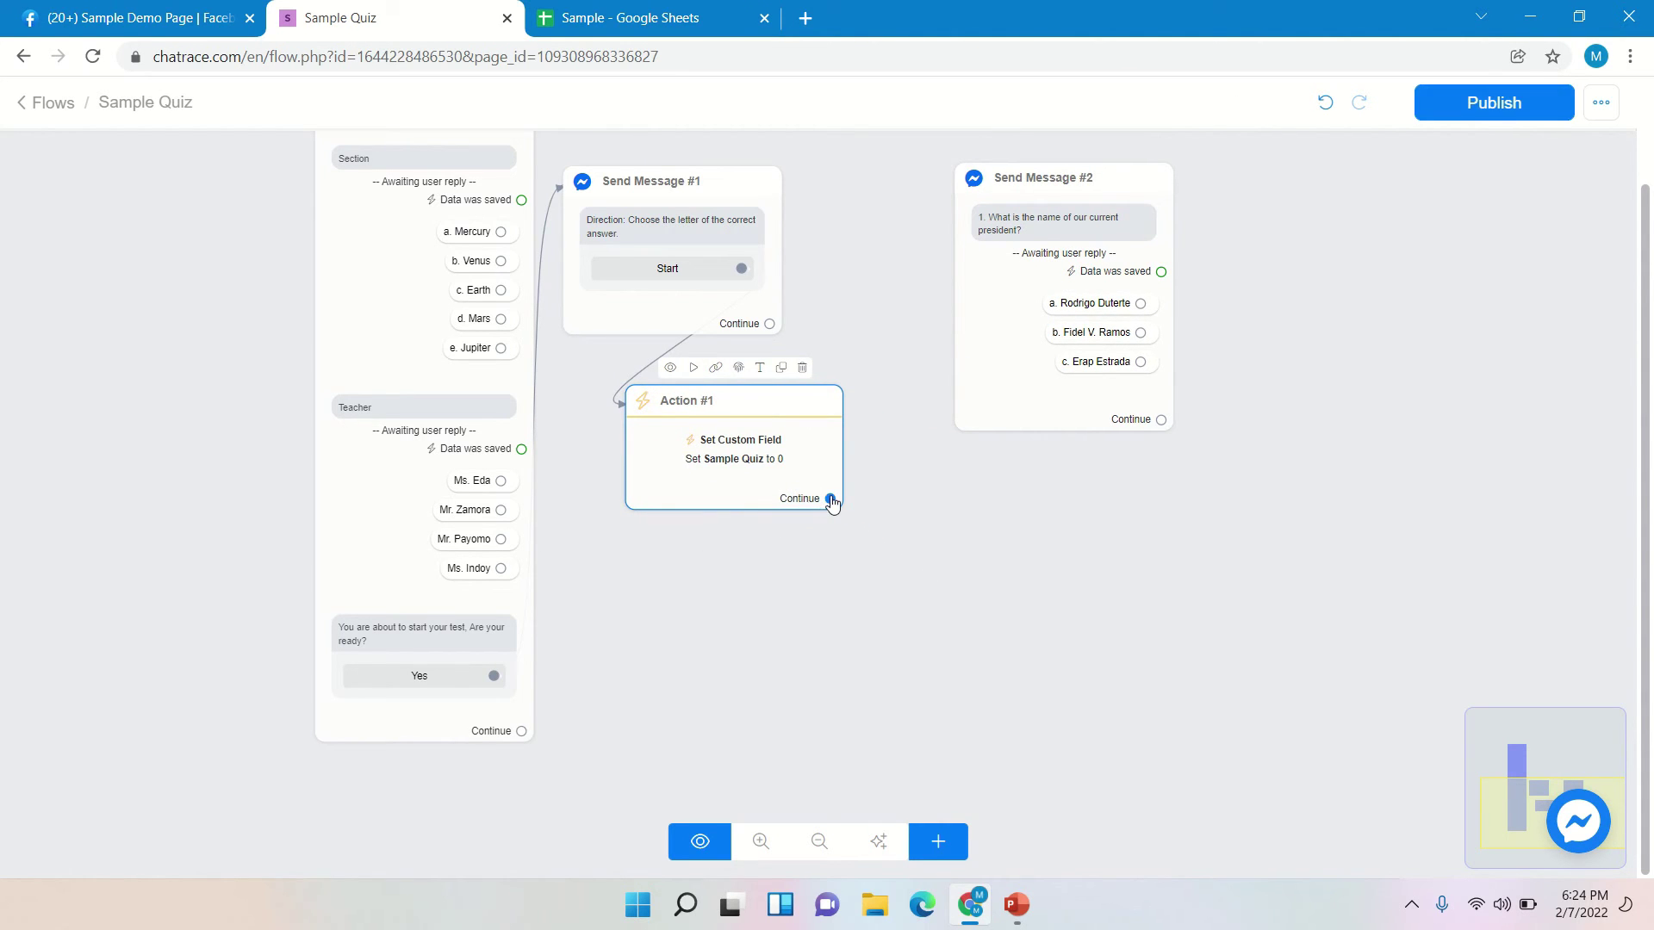
drag(830, 499, 971, 203)
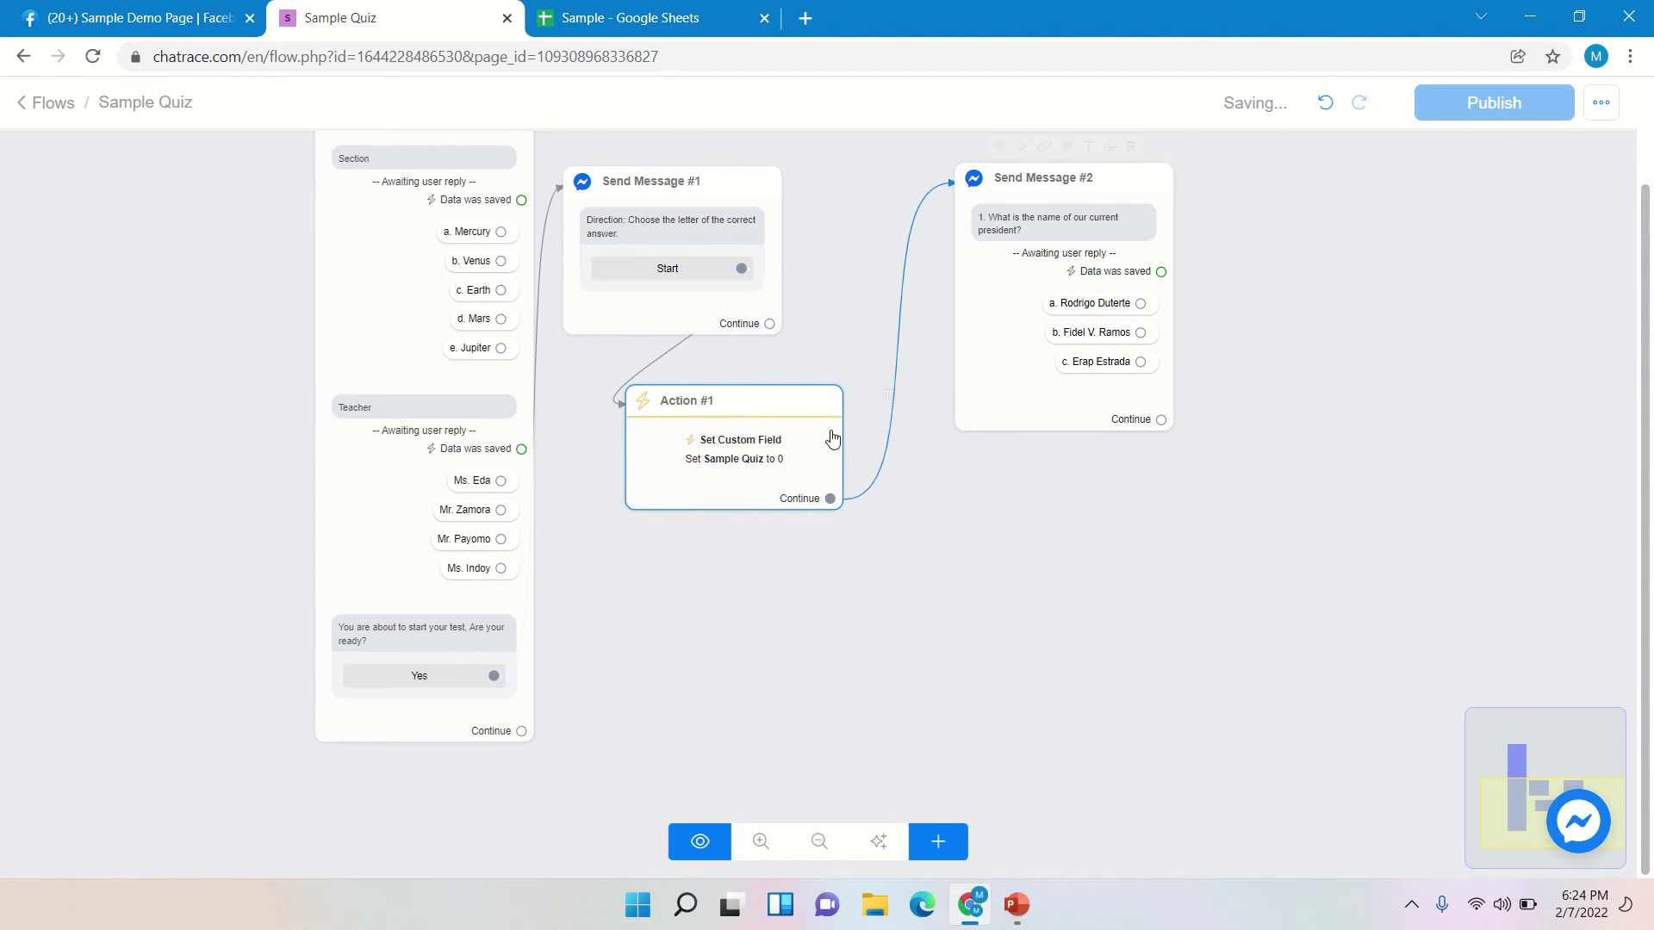
drag(785, 416, 868, 458)
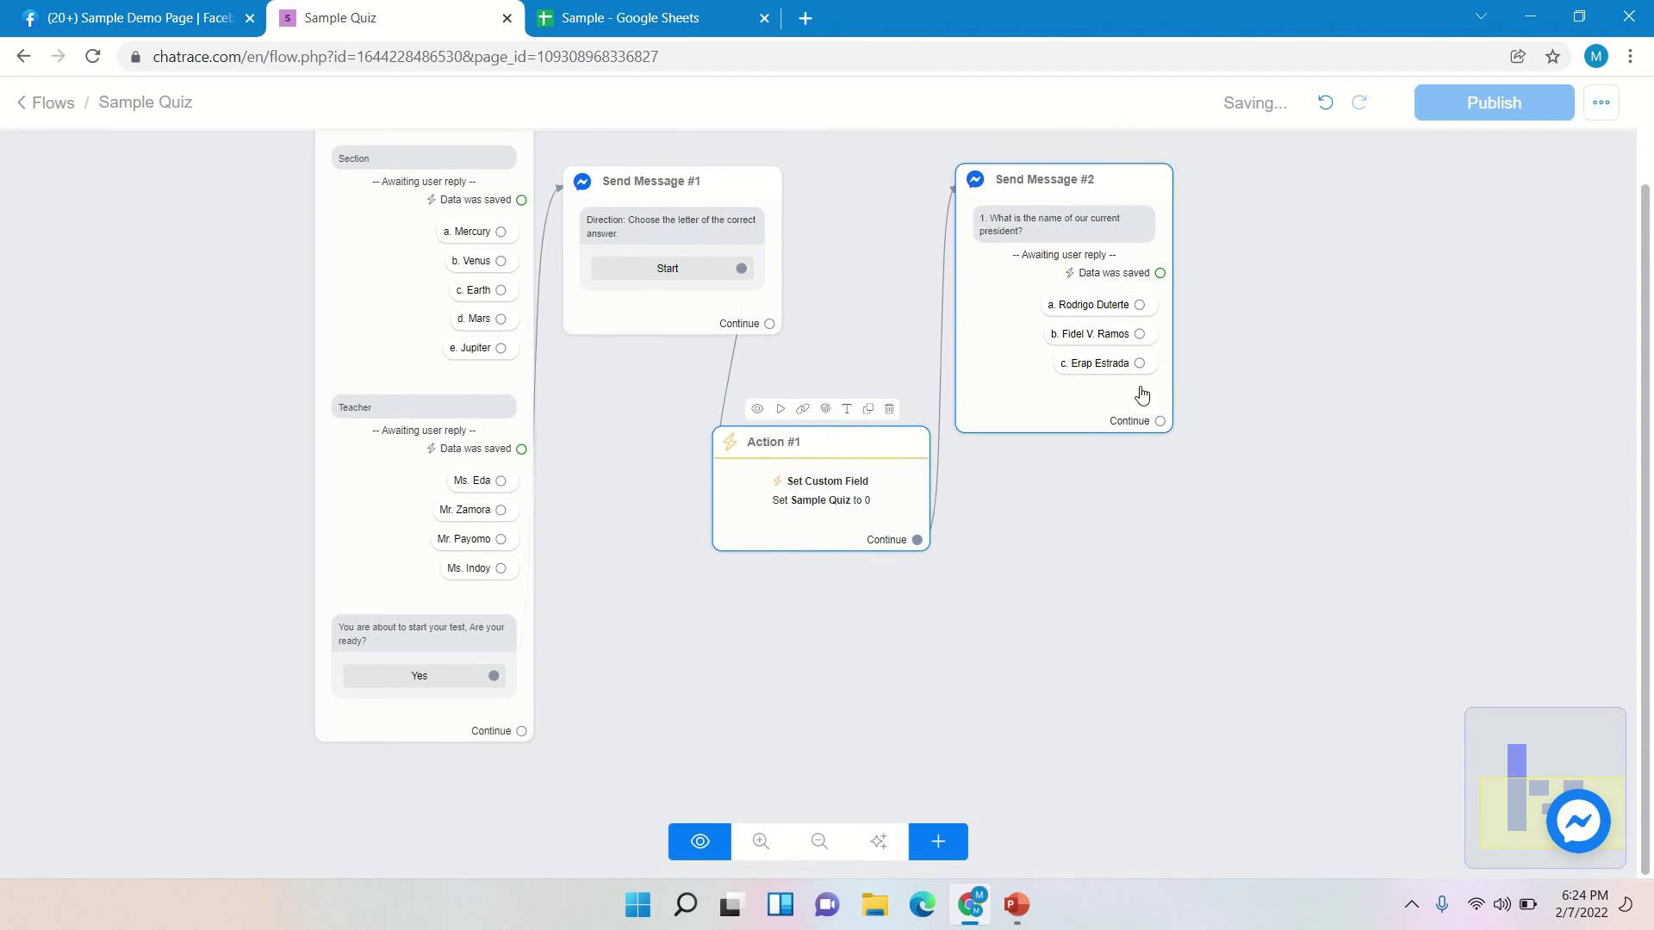
drag(1200, 539, 827, 654)
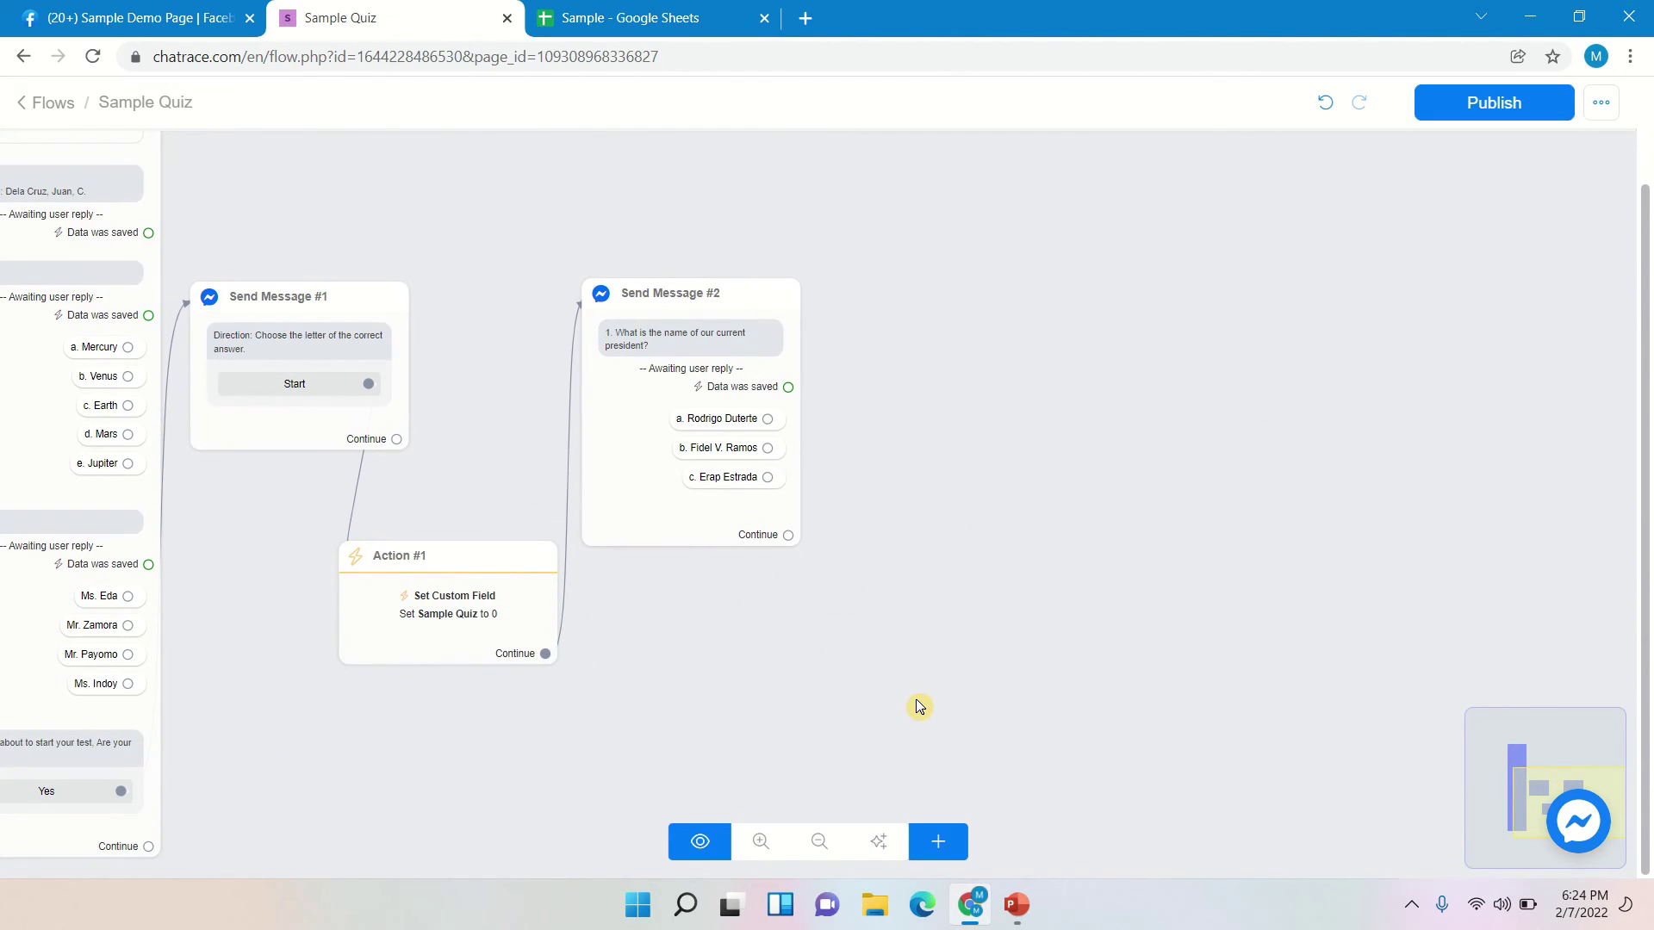
- Add an Action #2 step containing a Set Custom Field action
click(938, 844)
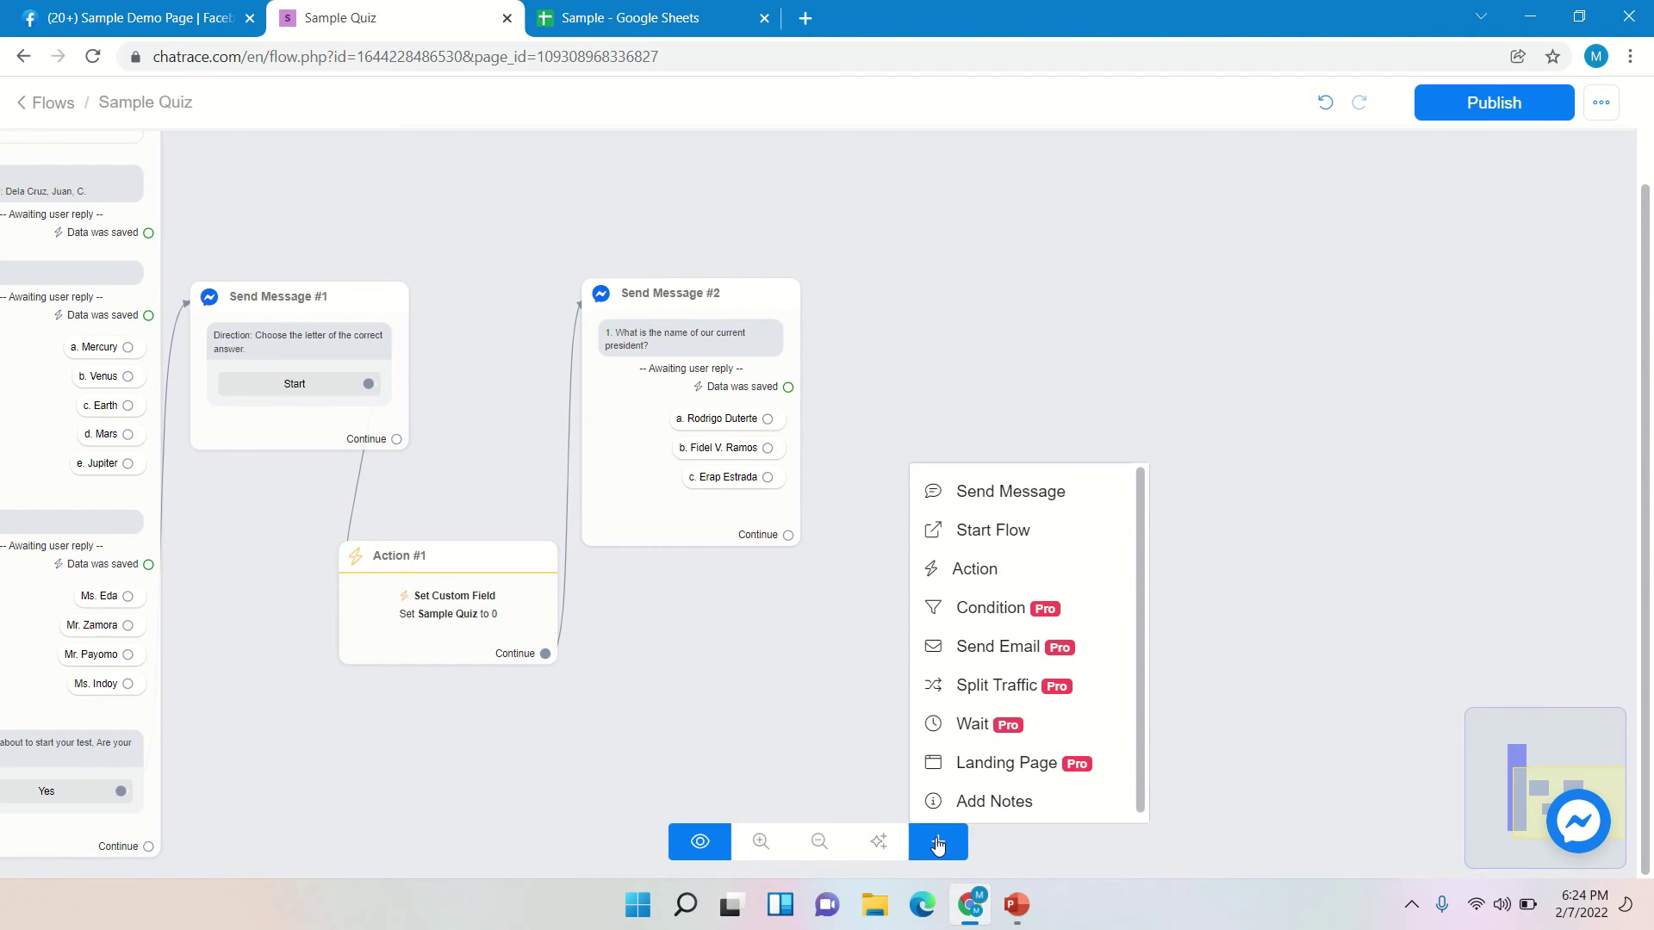
click(974, 569)
drag(1181, 554, 959, 450)
click(960, 449)
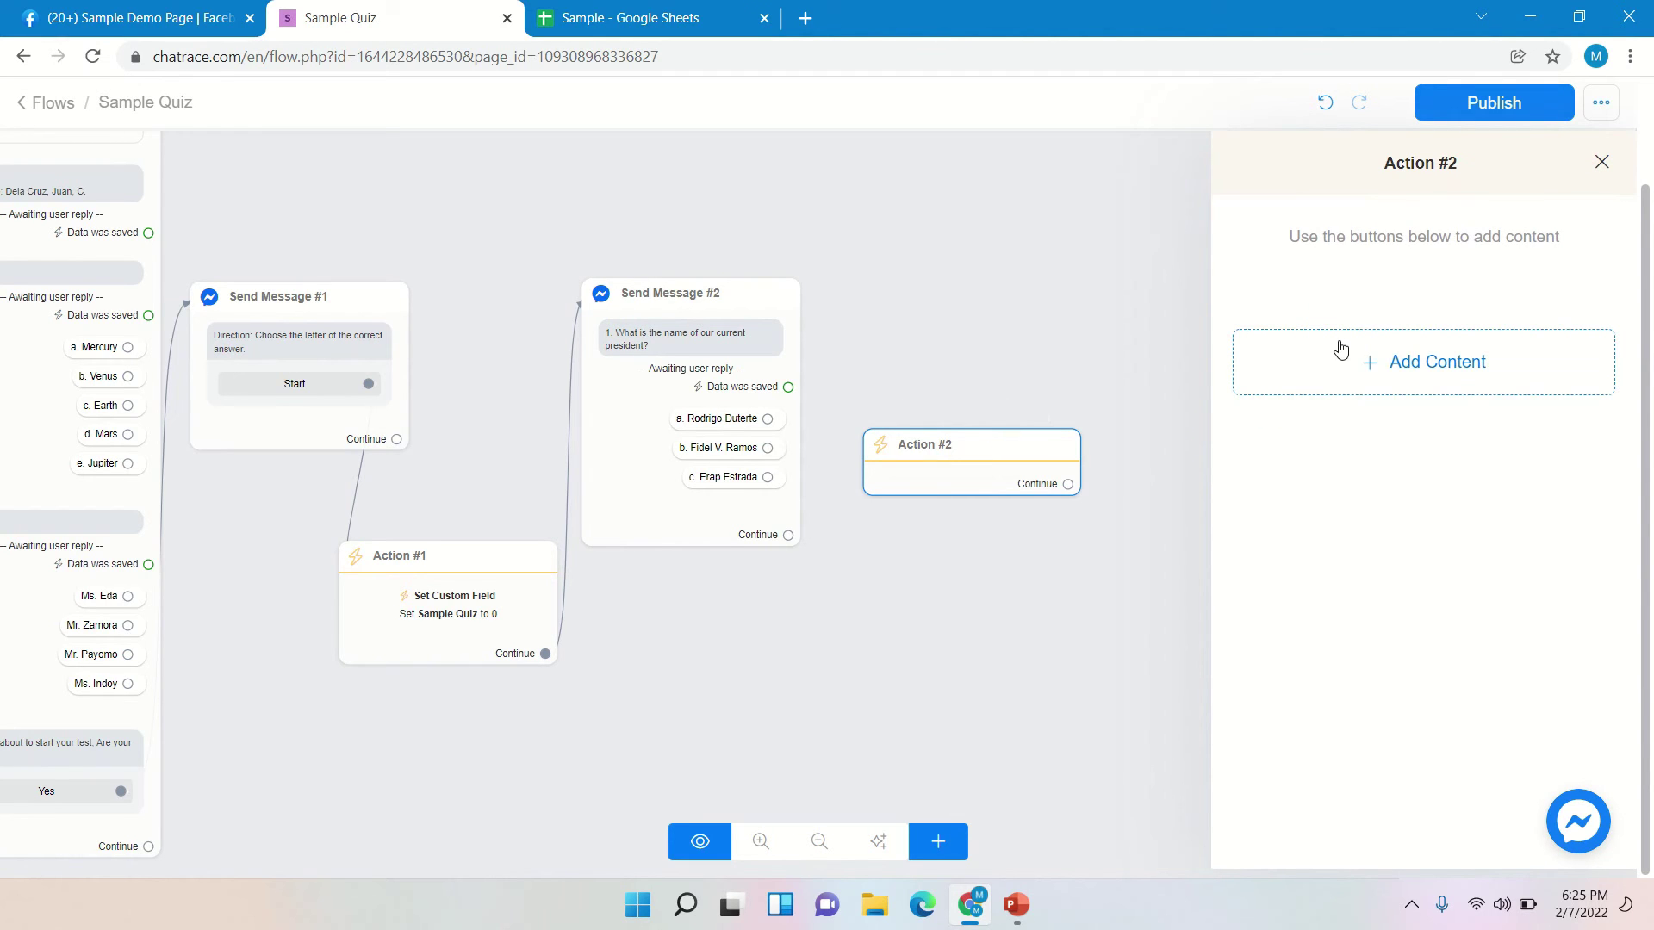
click(1340, 348)
mouse_move(1328, 431)
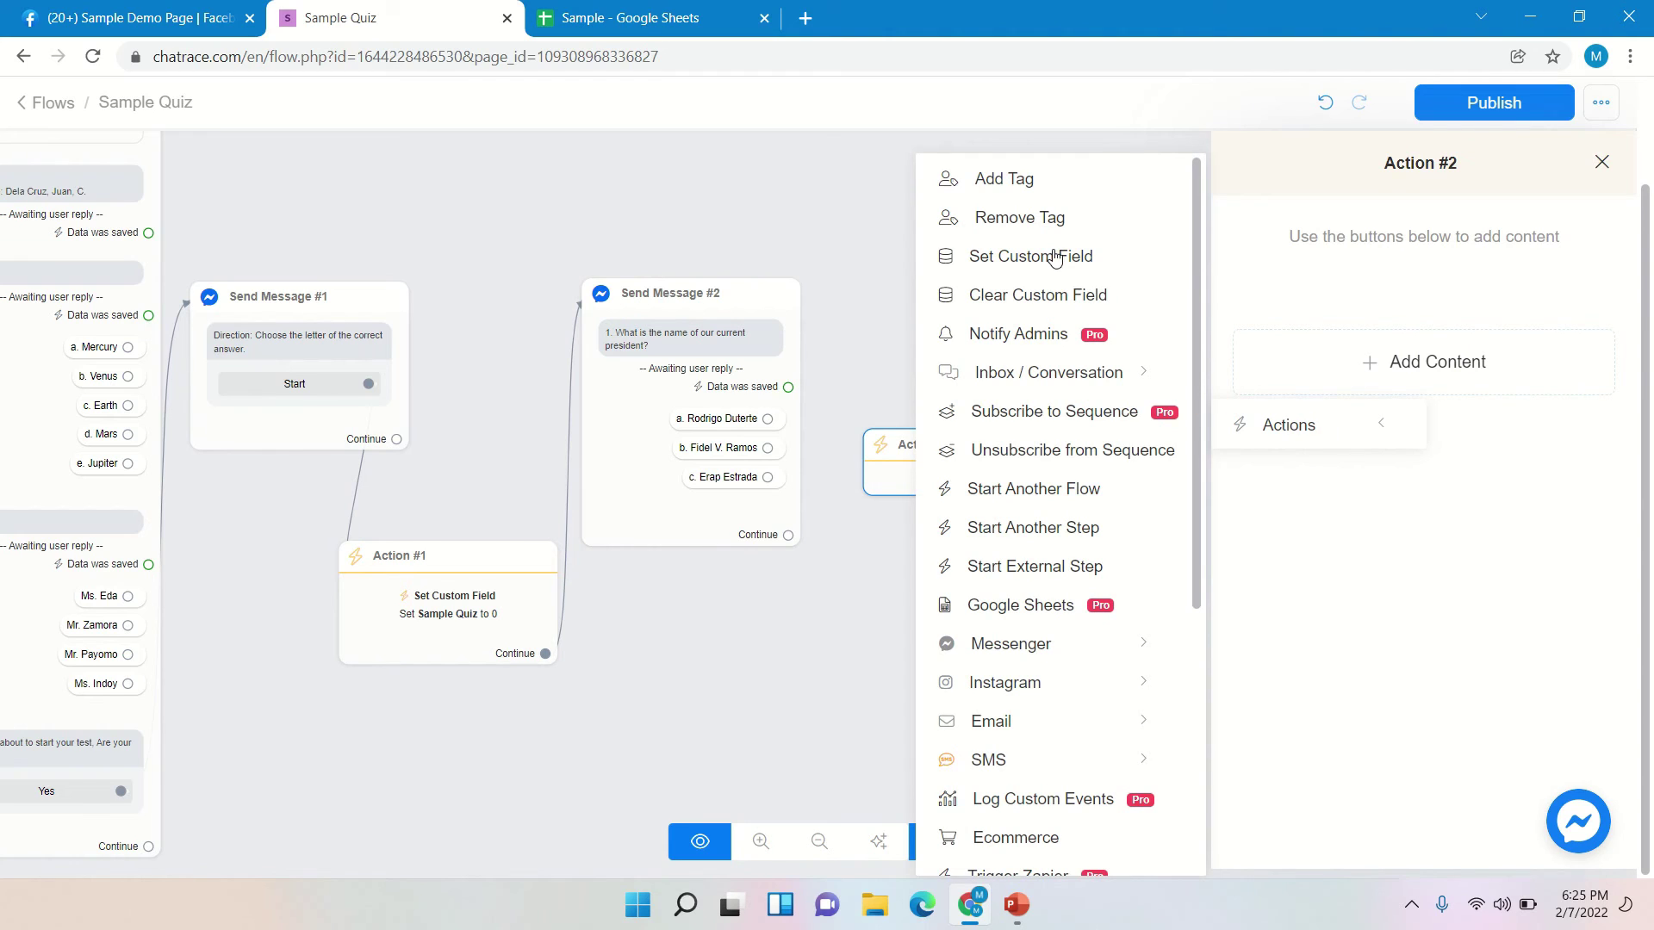
click(1054, 256)
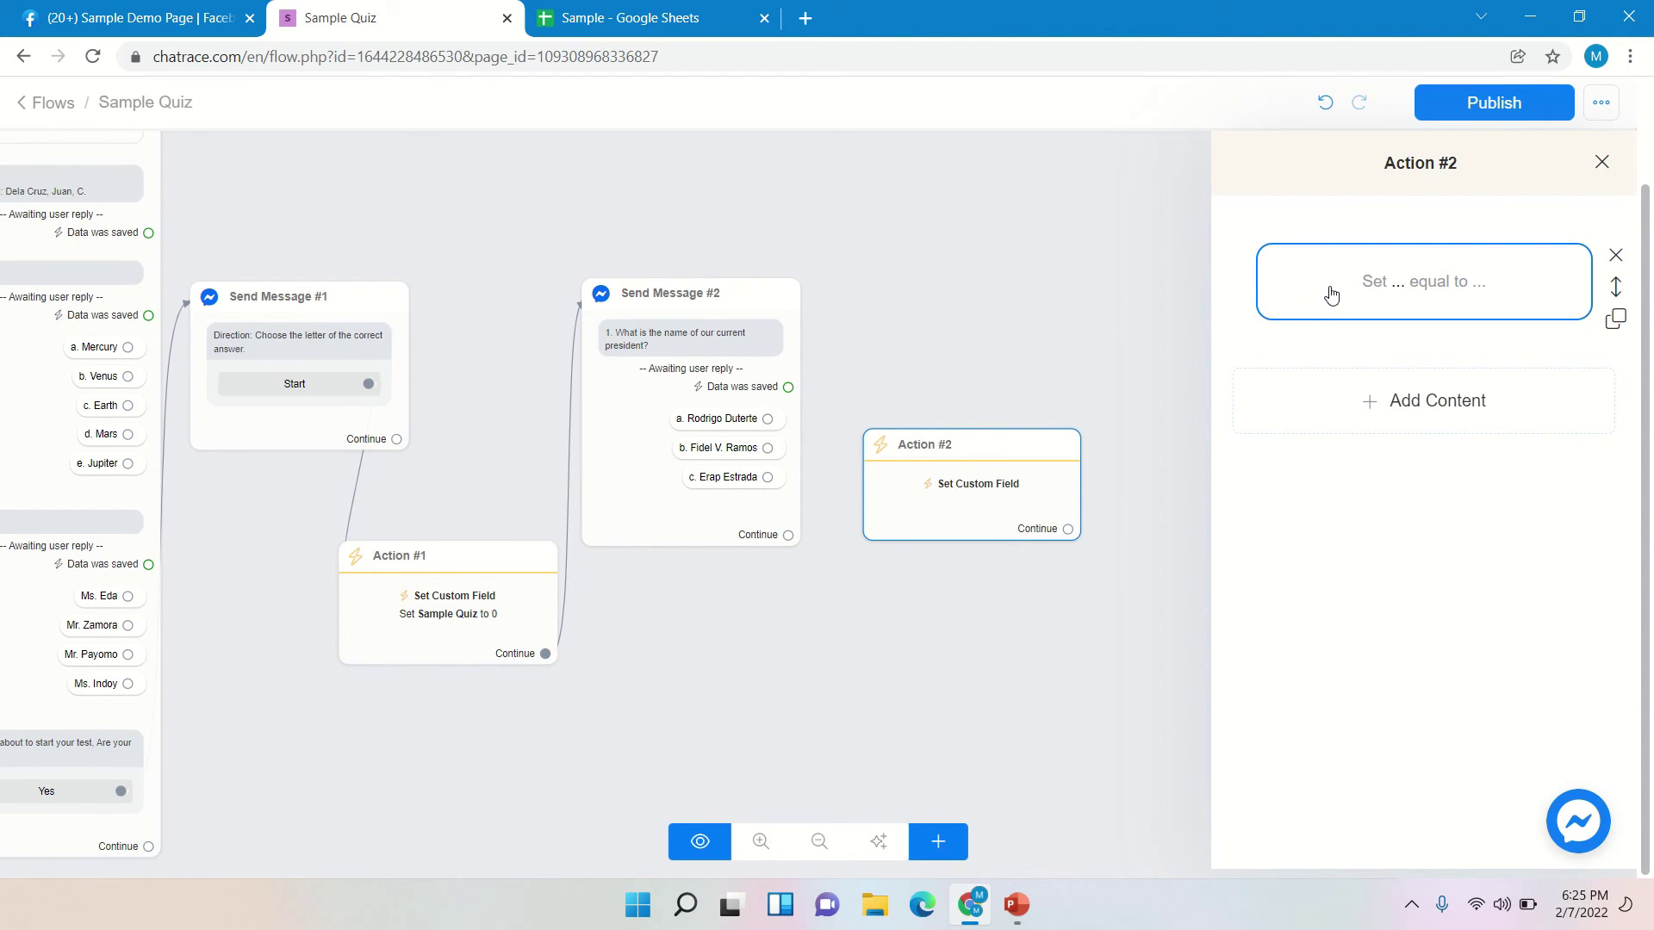
- Make the action increase the Sample Quiz field by 1 and save
click(1331, 289)
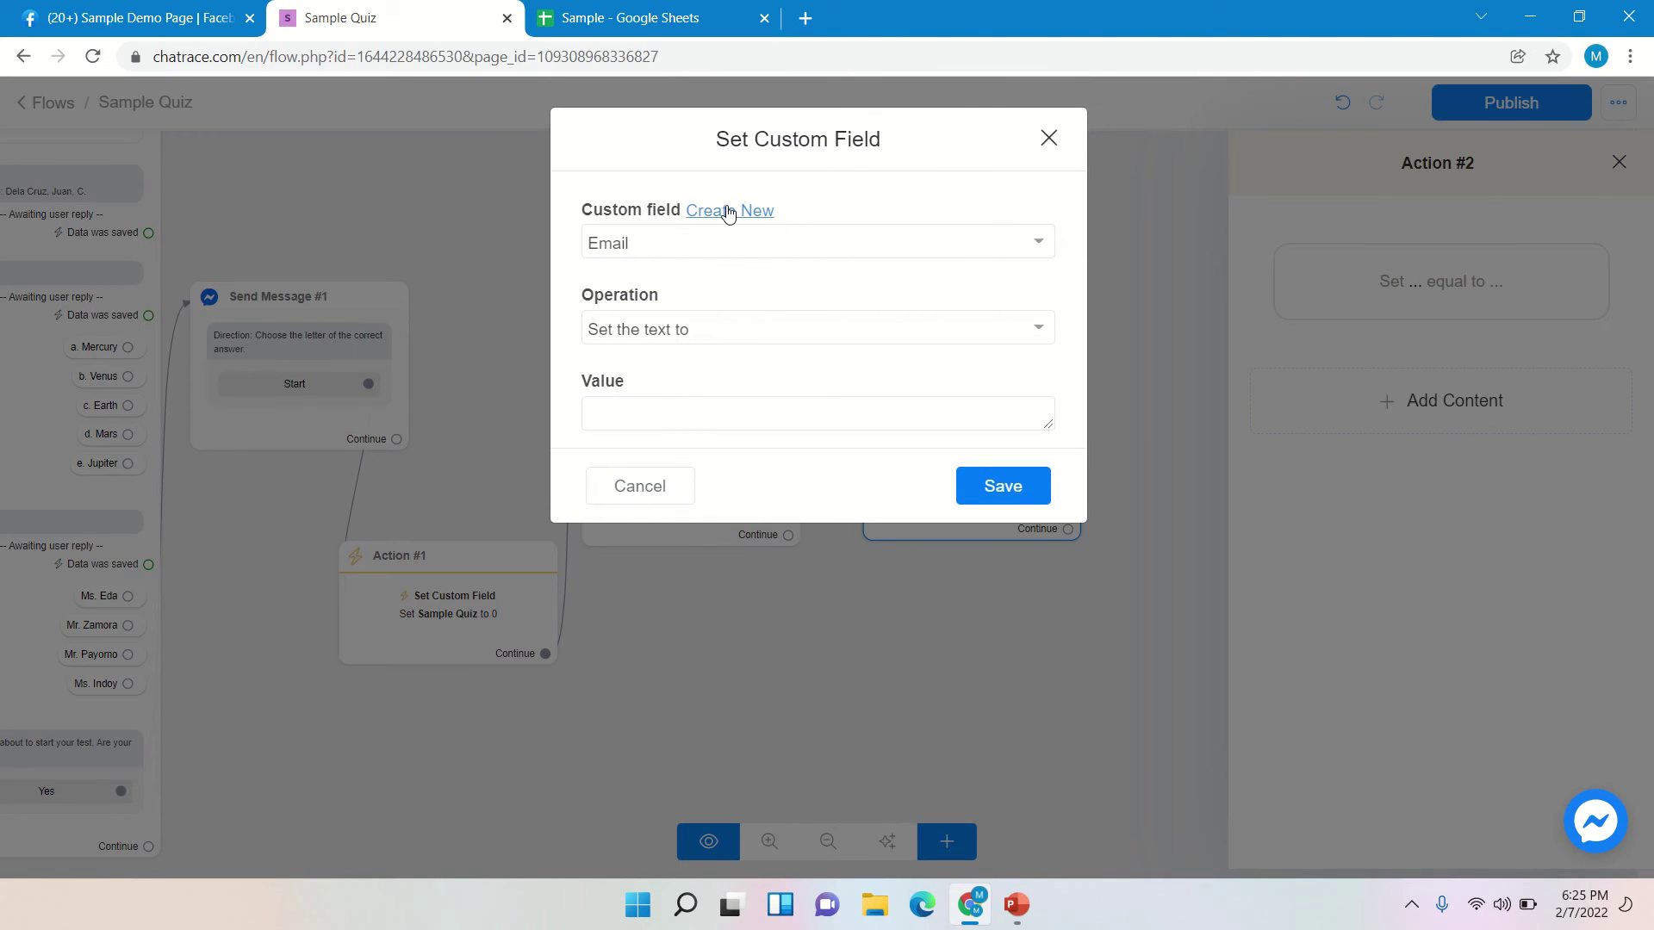
click(728, 211)
click(1048, 137)
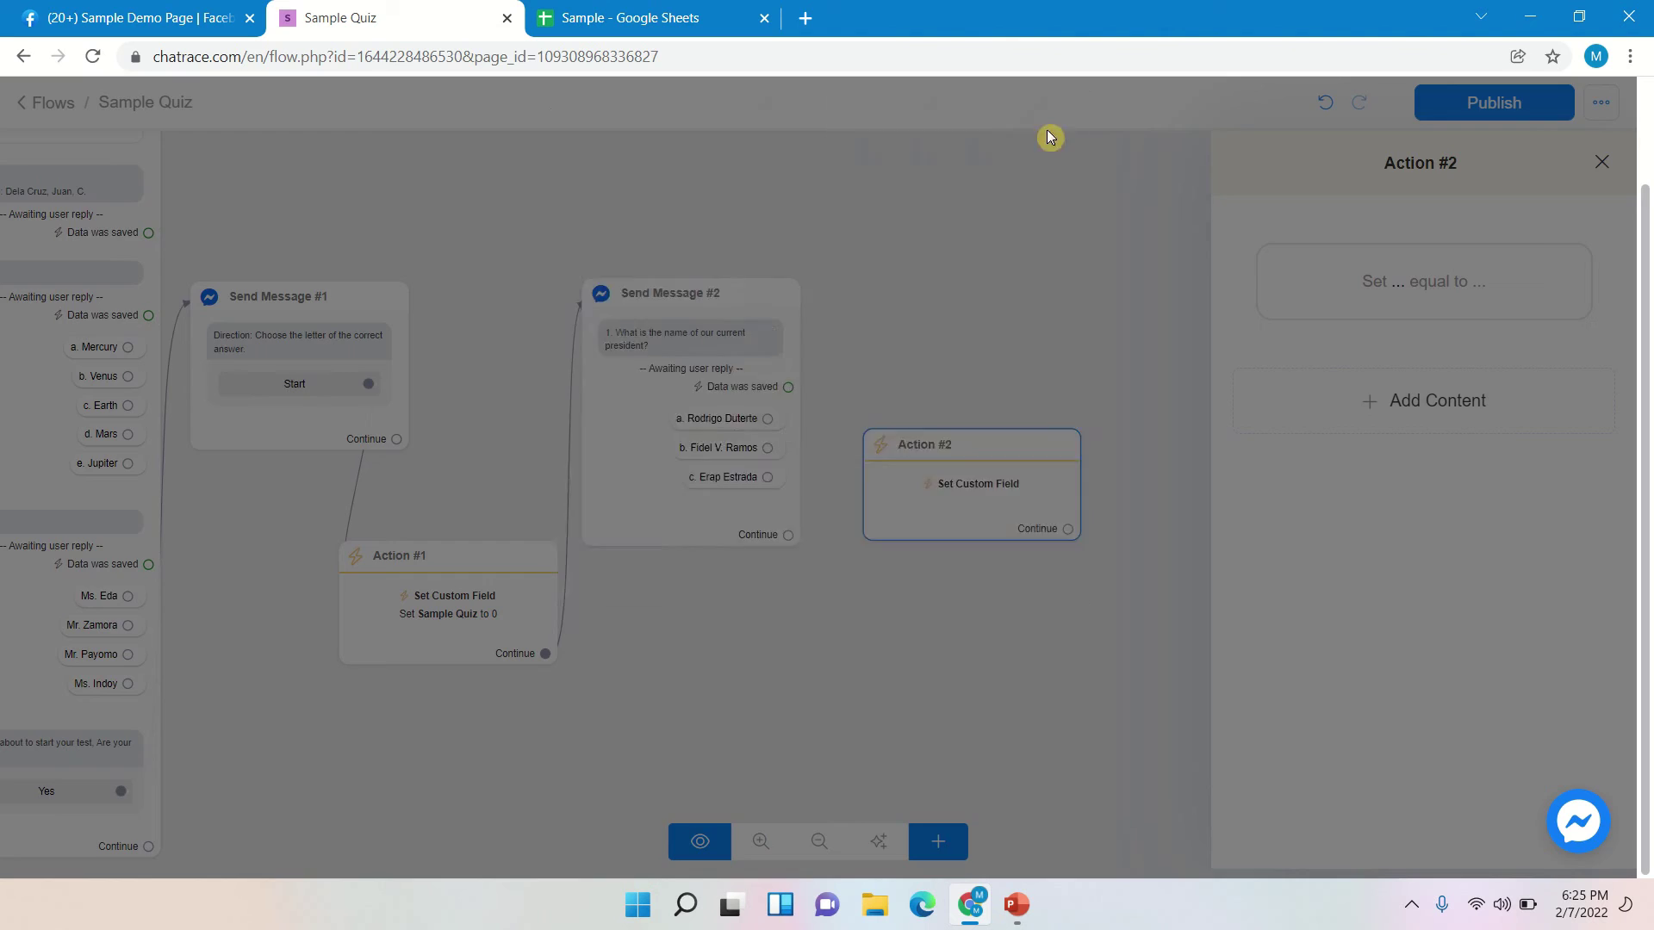
click(754, 247)
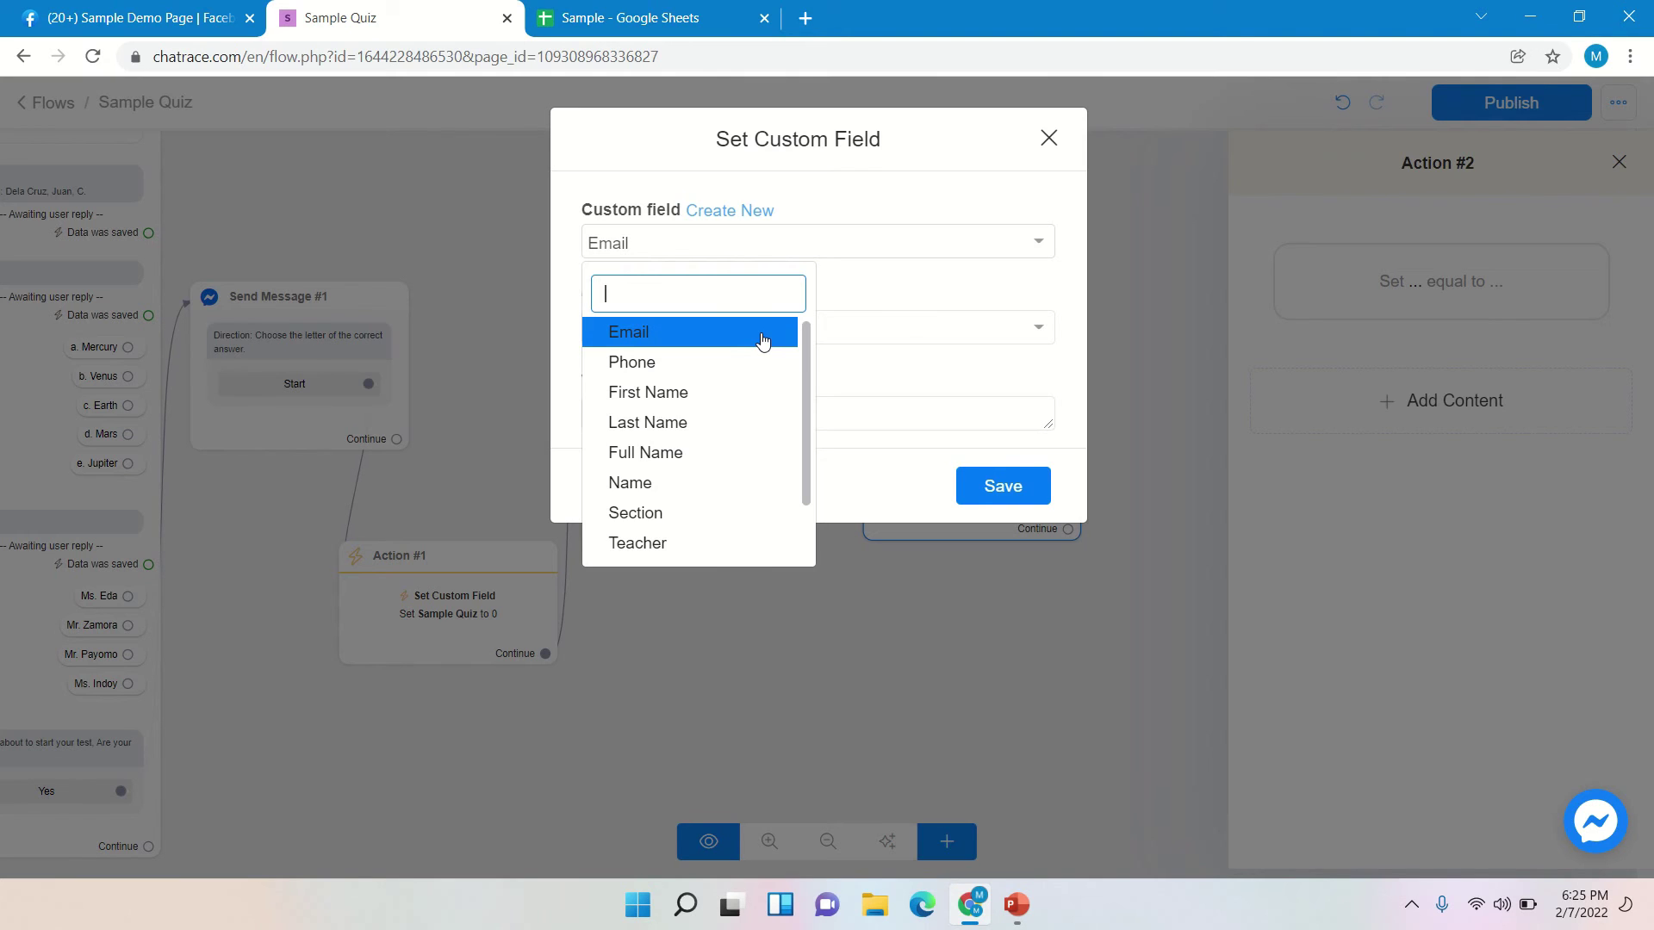
text(Sa)
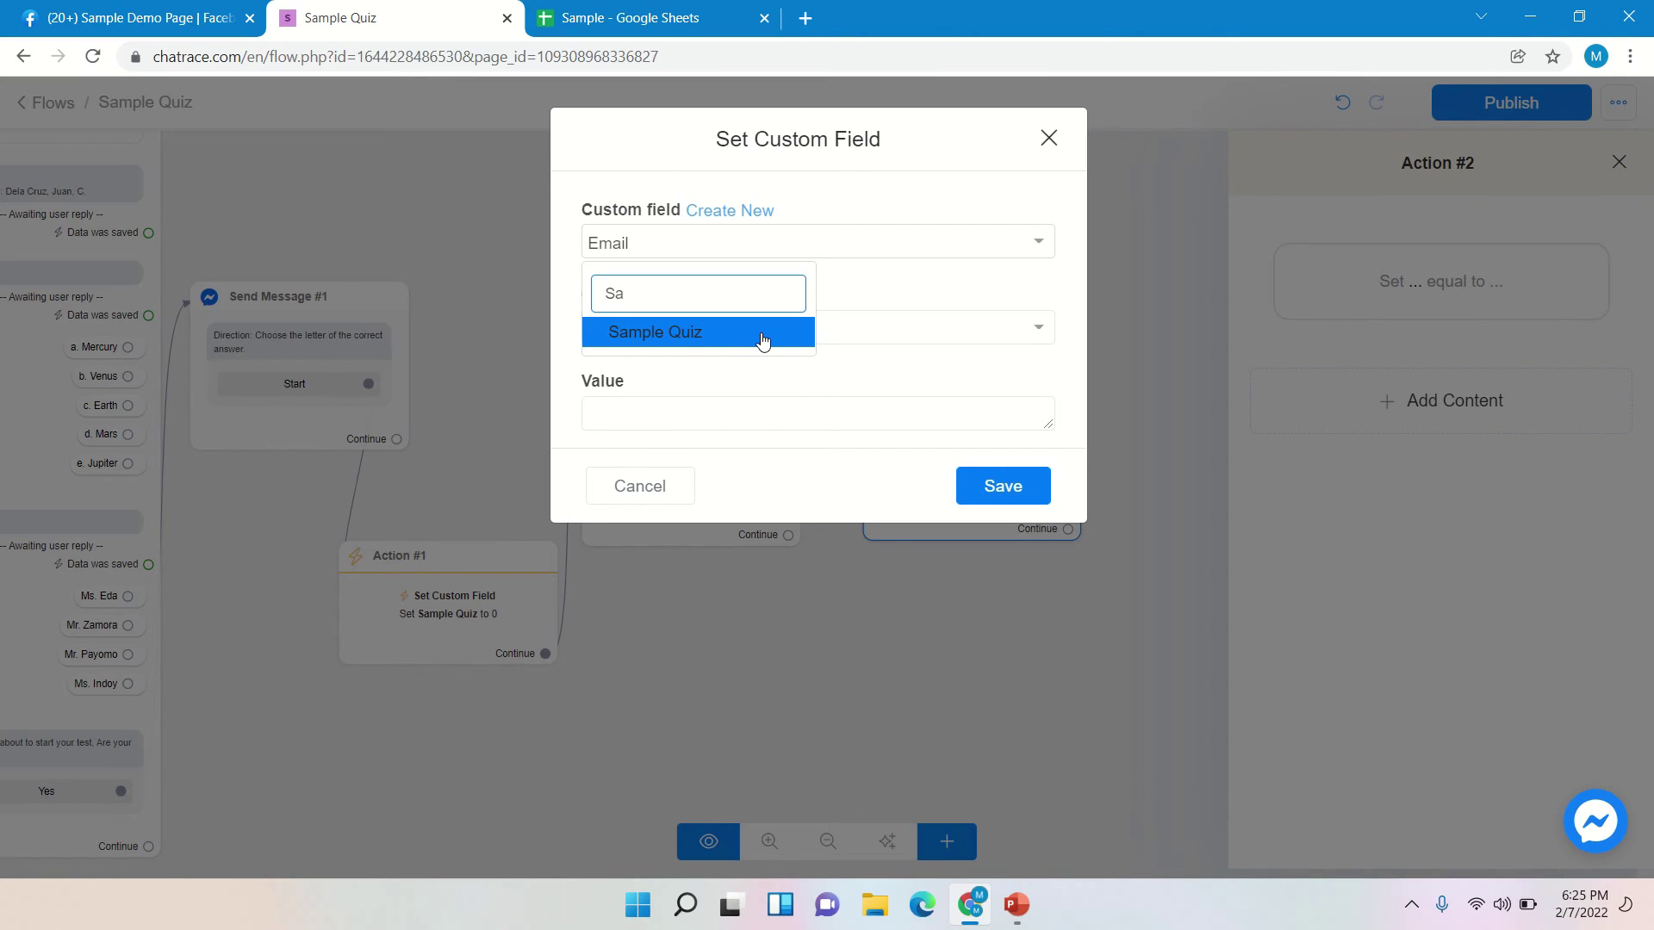
click(763, 341)
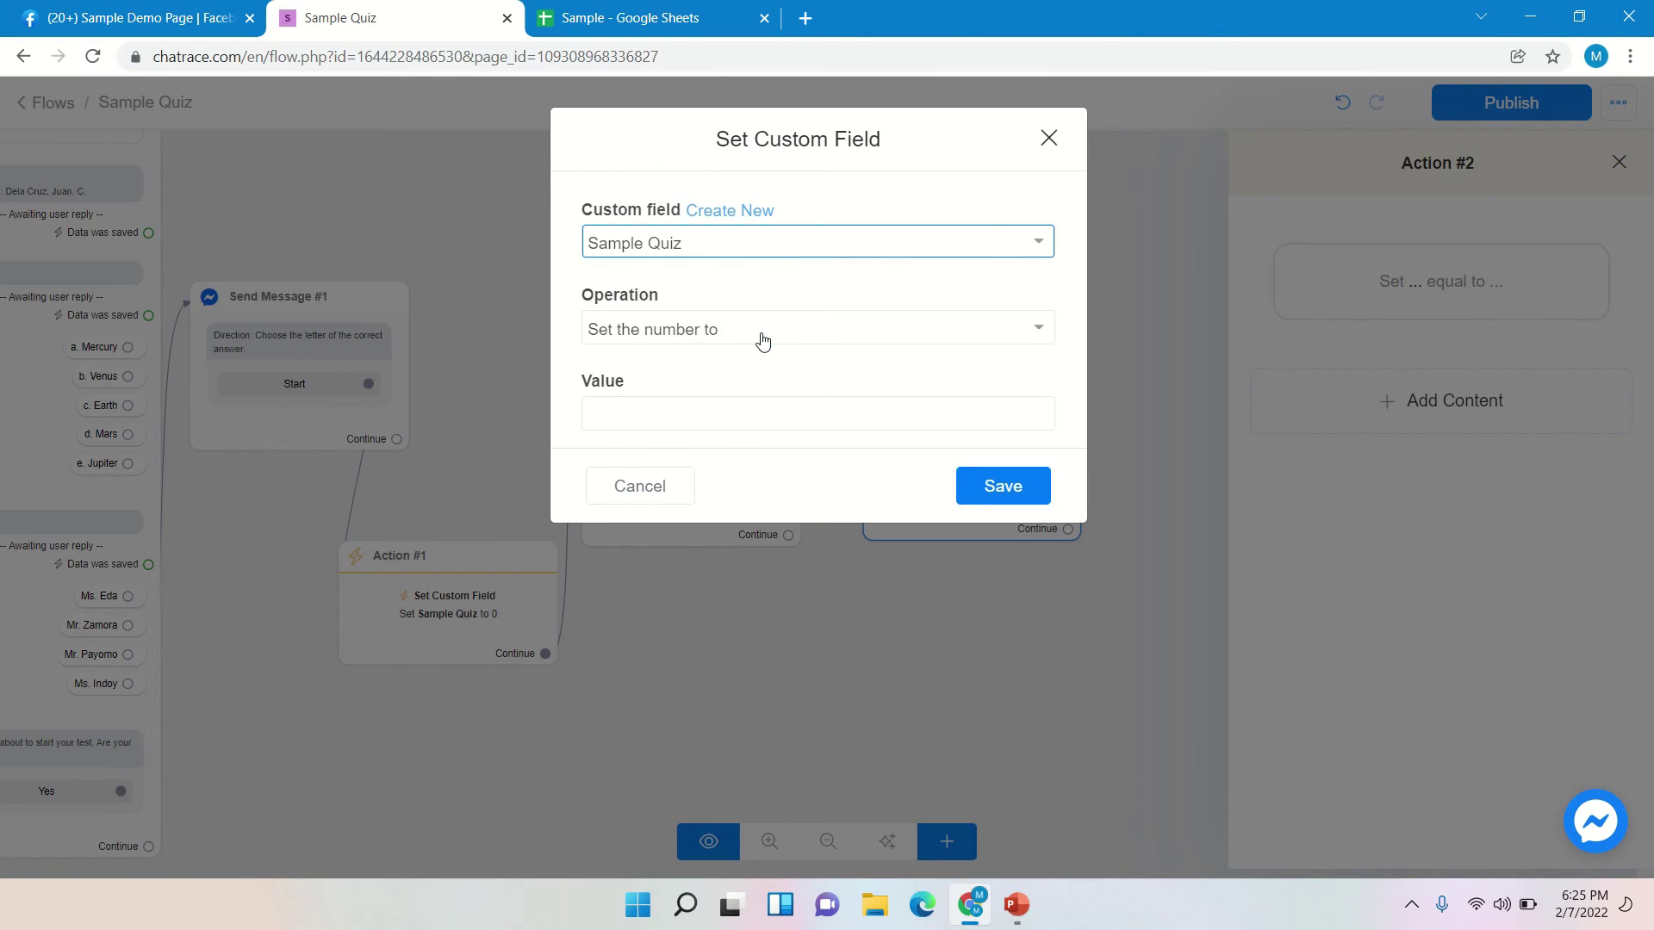
click(869, 339)
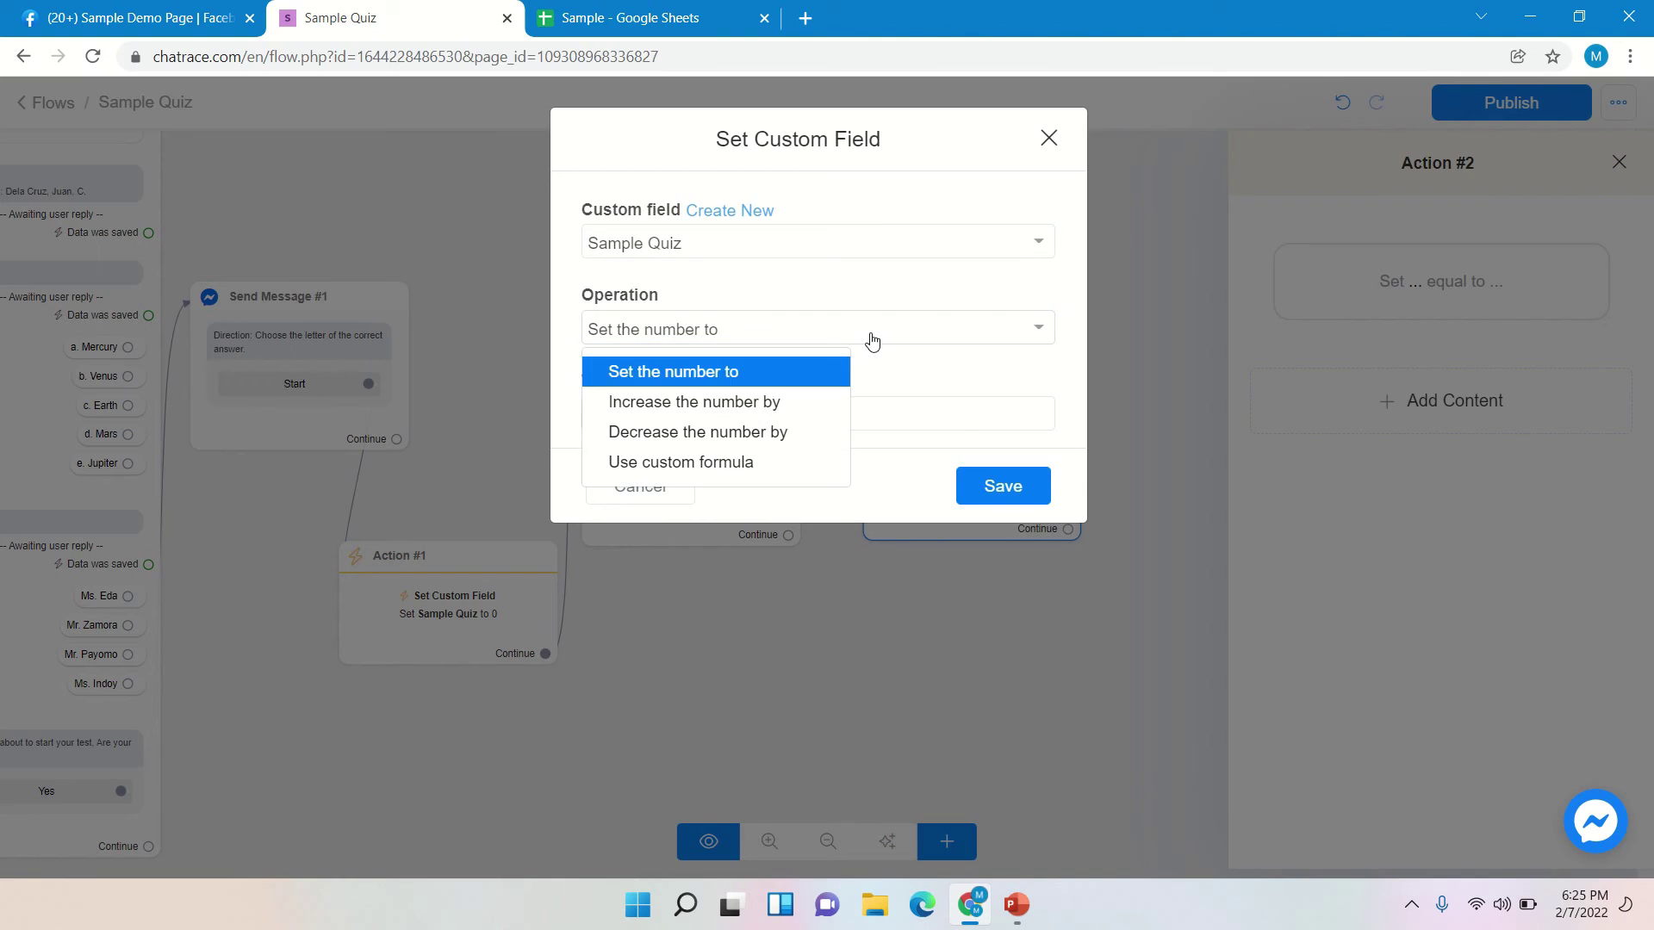
click(785, 409)
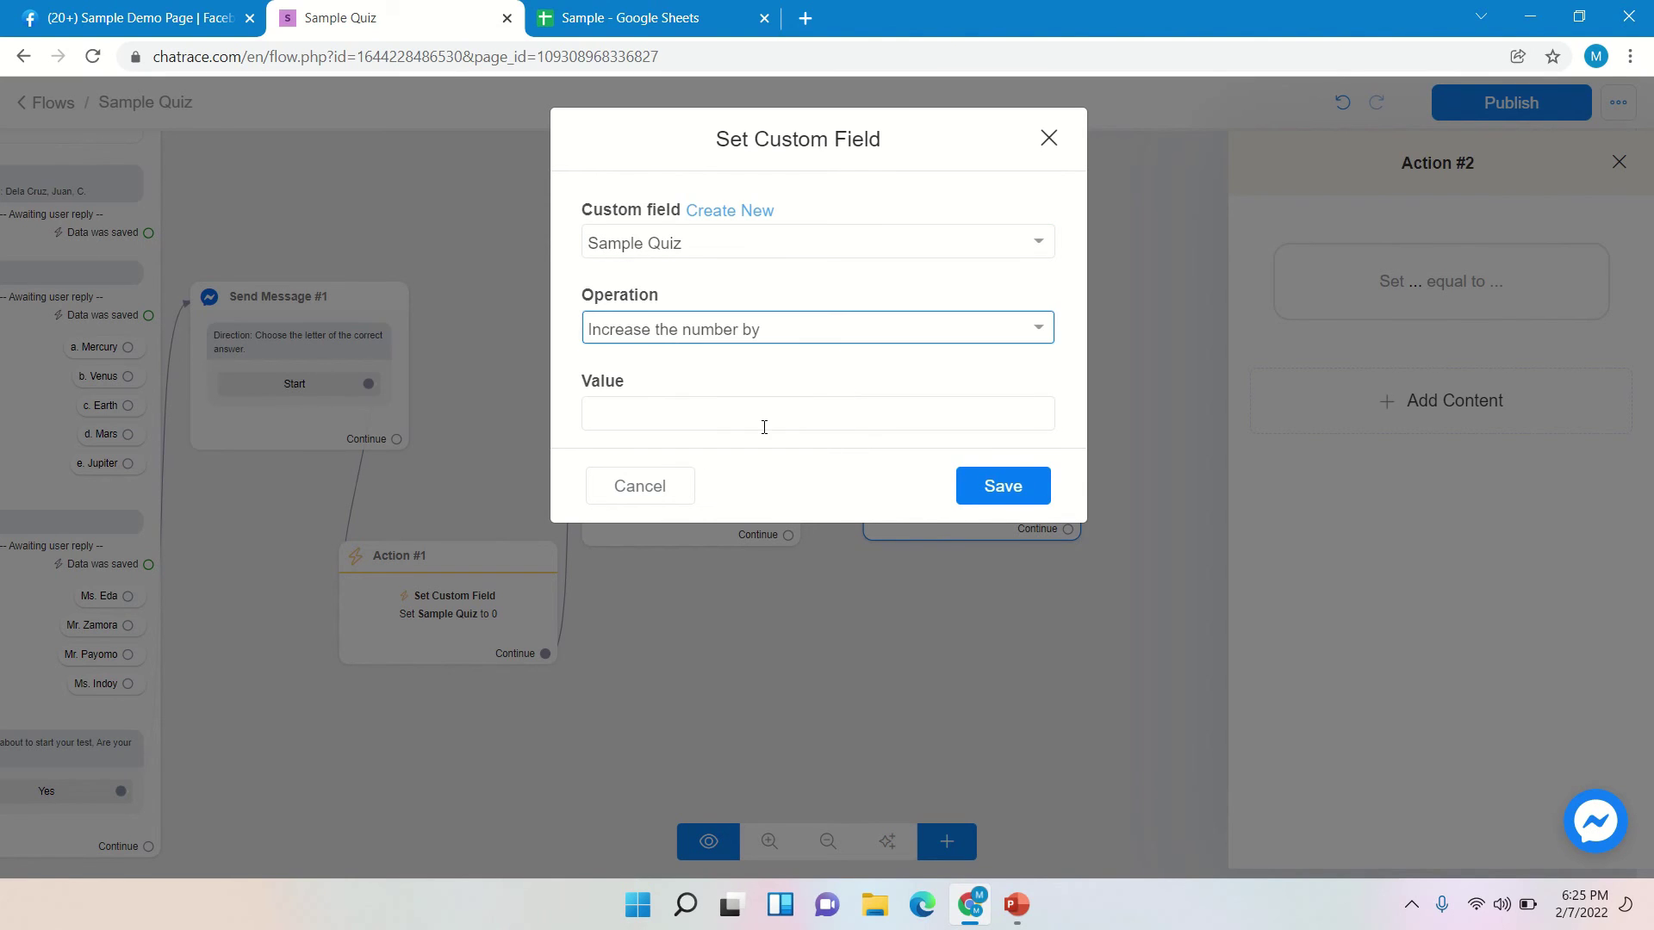
click(764, 427)
text(1)
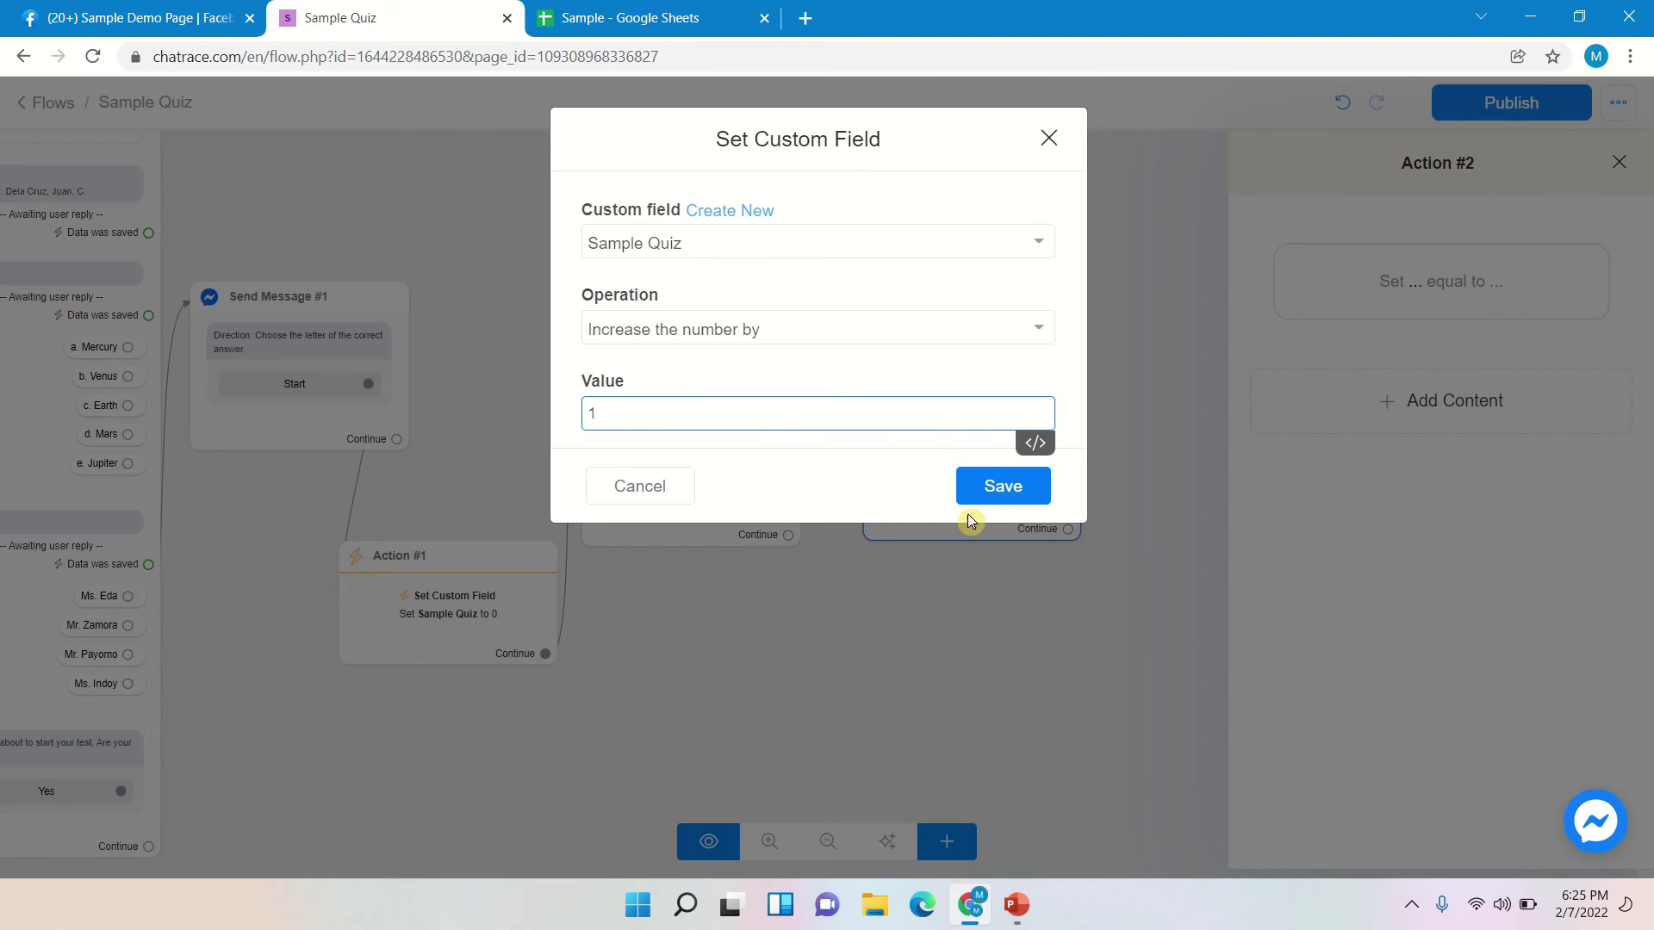
click(1003, 491)
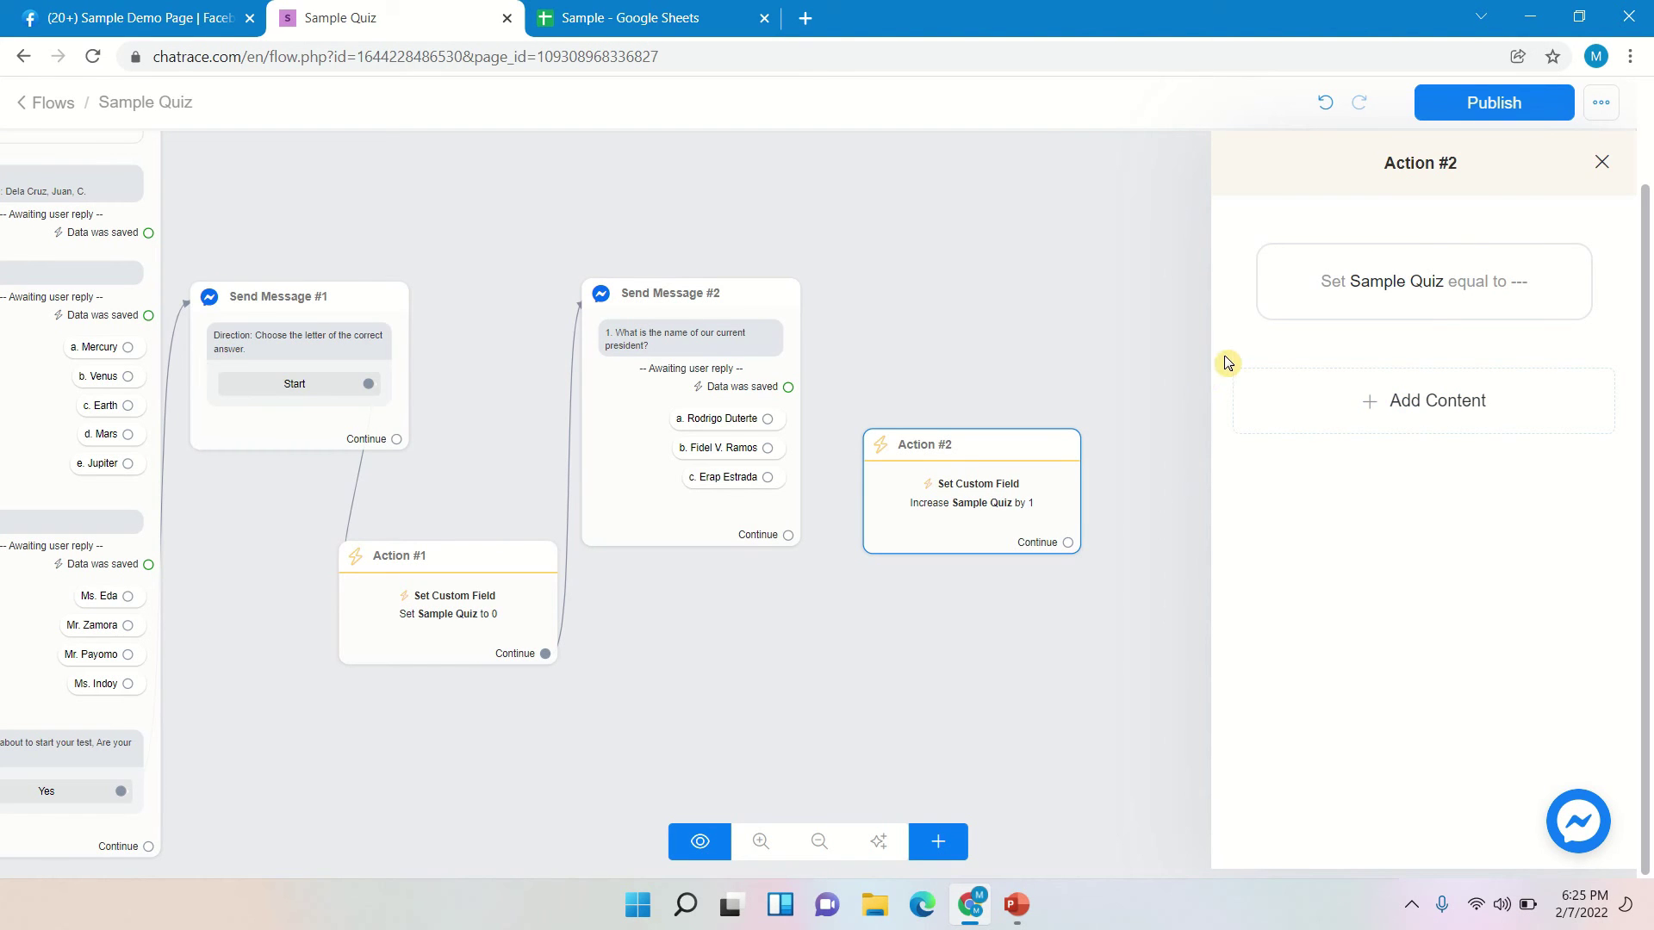
- Connect the 'a. Rodrigo Duterte' answer to Action #2 and position Action #2 beside Send Message #2
click(767, 421)
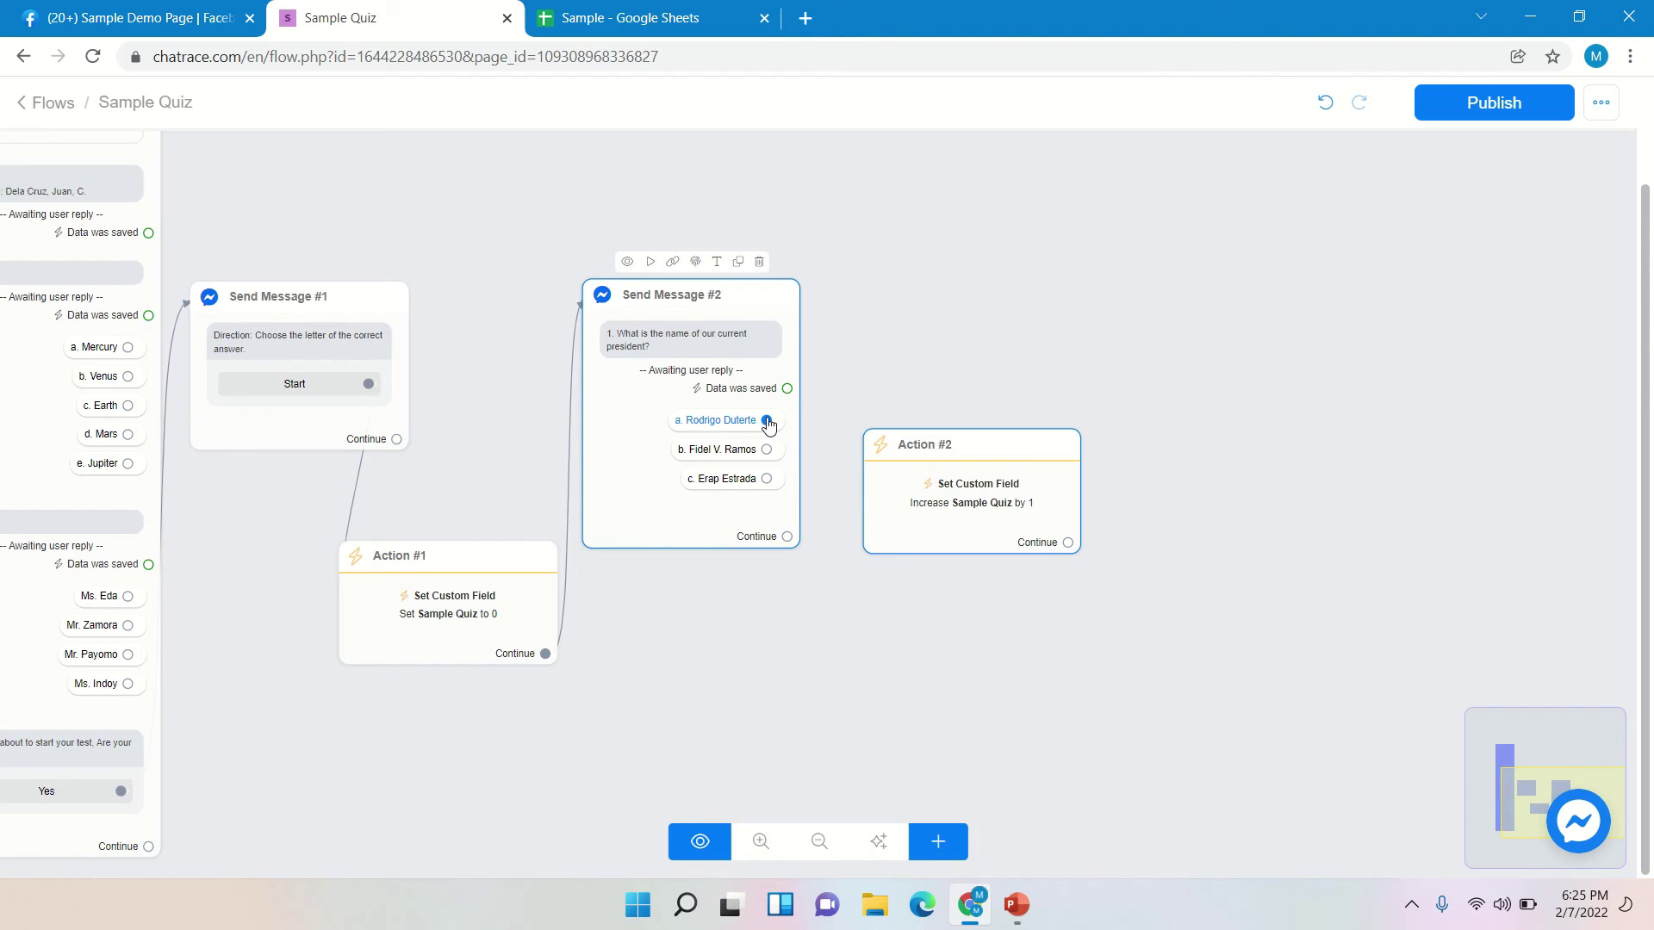
drag(767, 421, 908, 478)
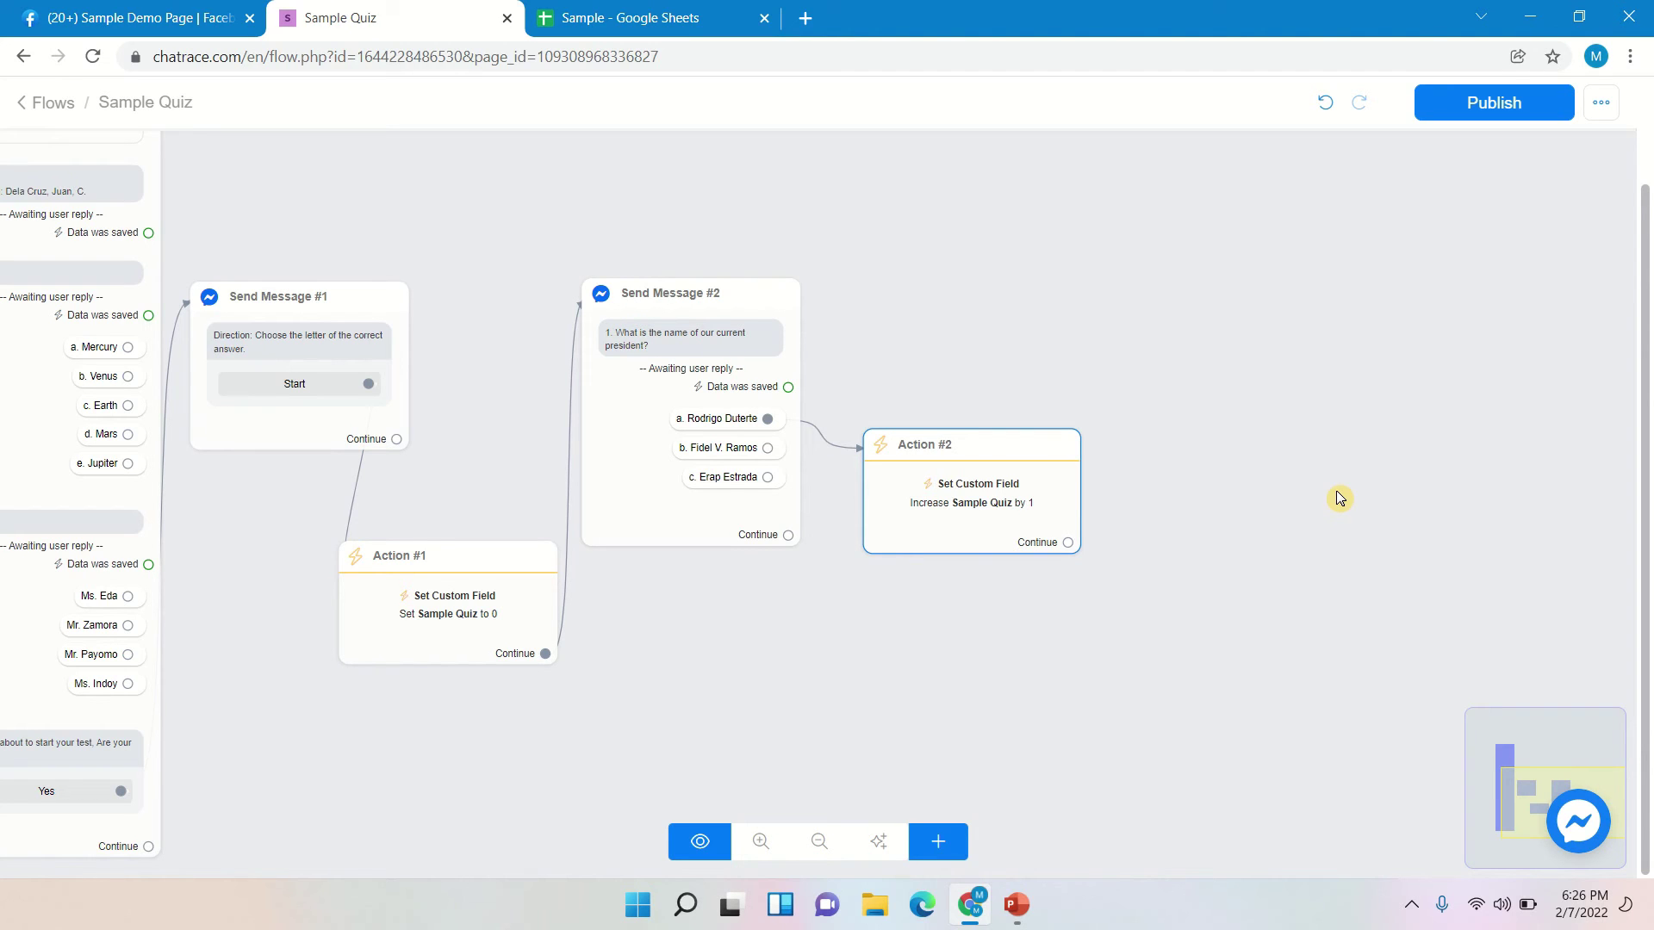
drag(1019, 454, 1003, 367)
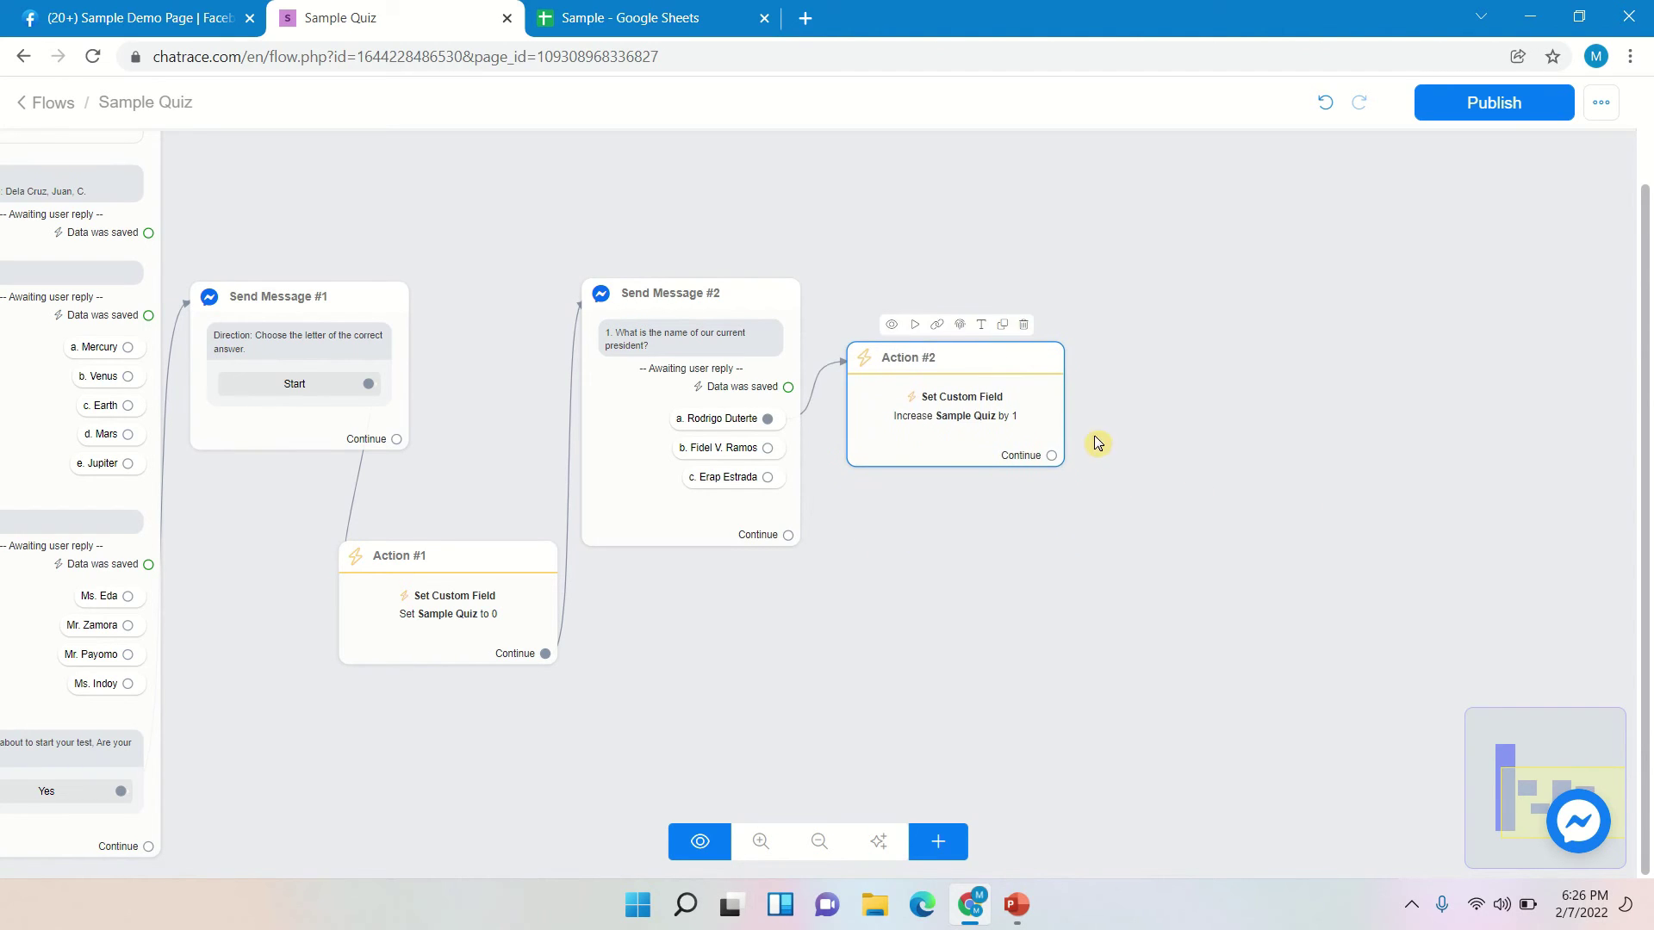
- Add a second reply-awaiting question: '2. The quick brown fox jumps over the lazy dog near the bank of the river'
click(689, 317)
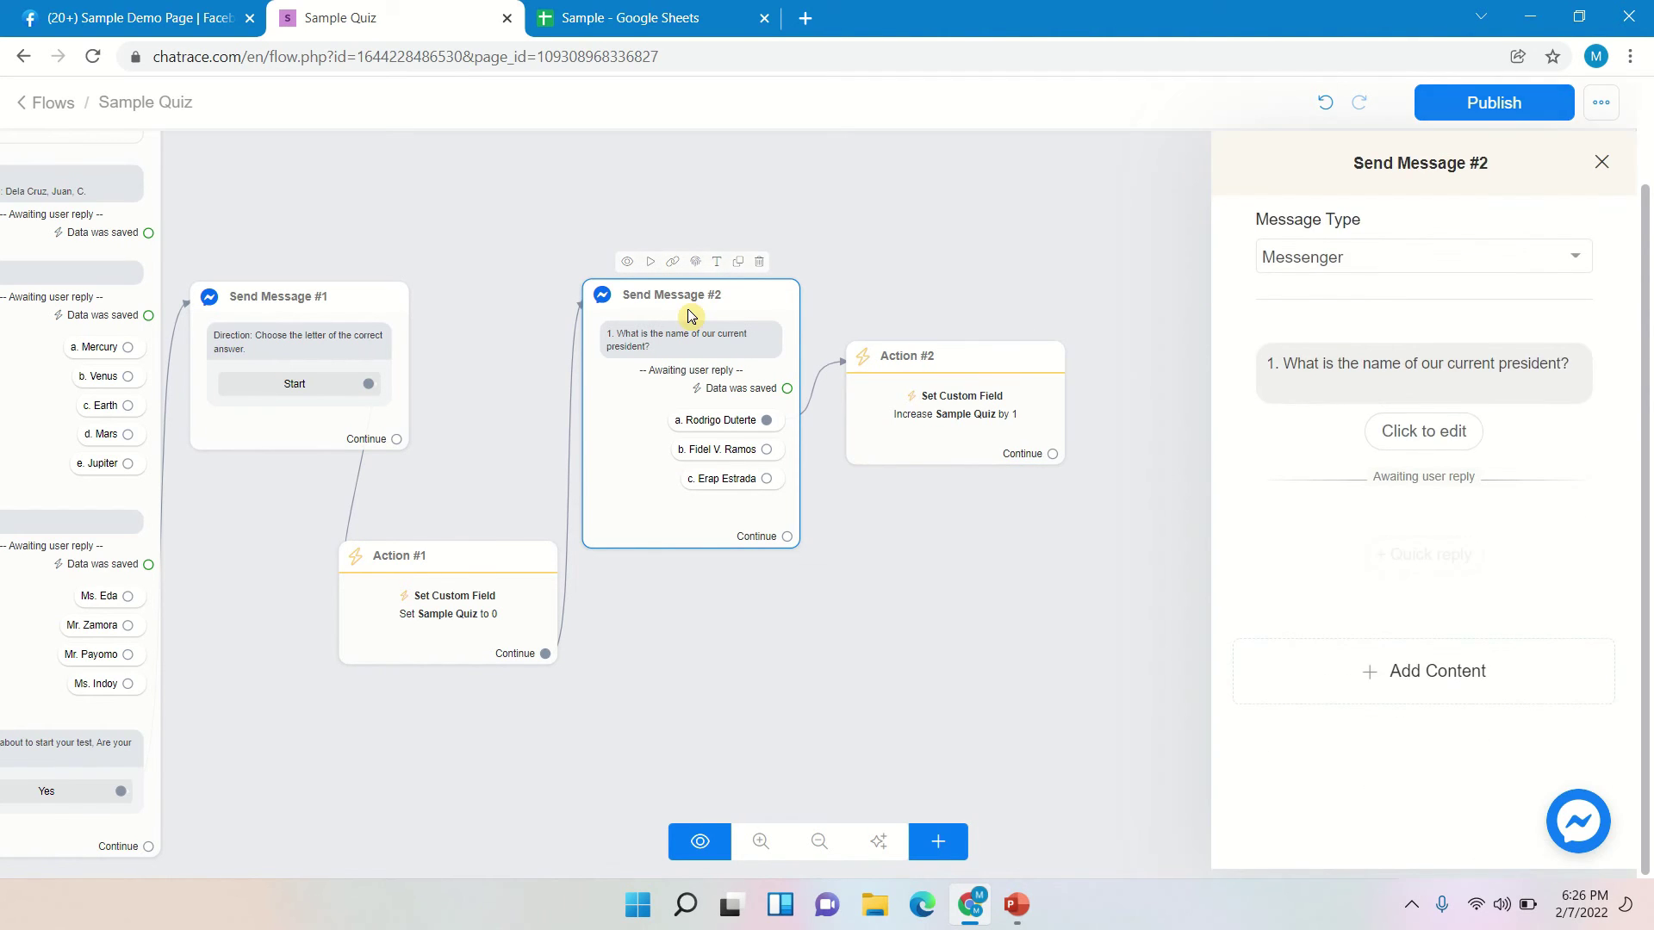
click(1437, 682)
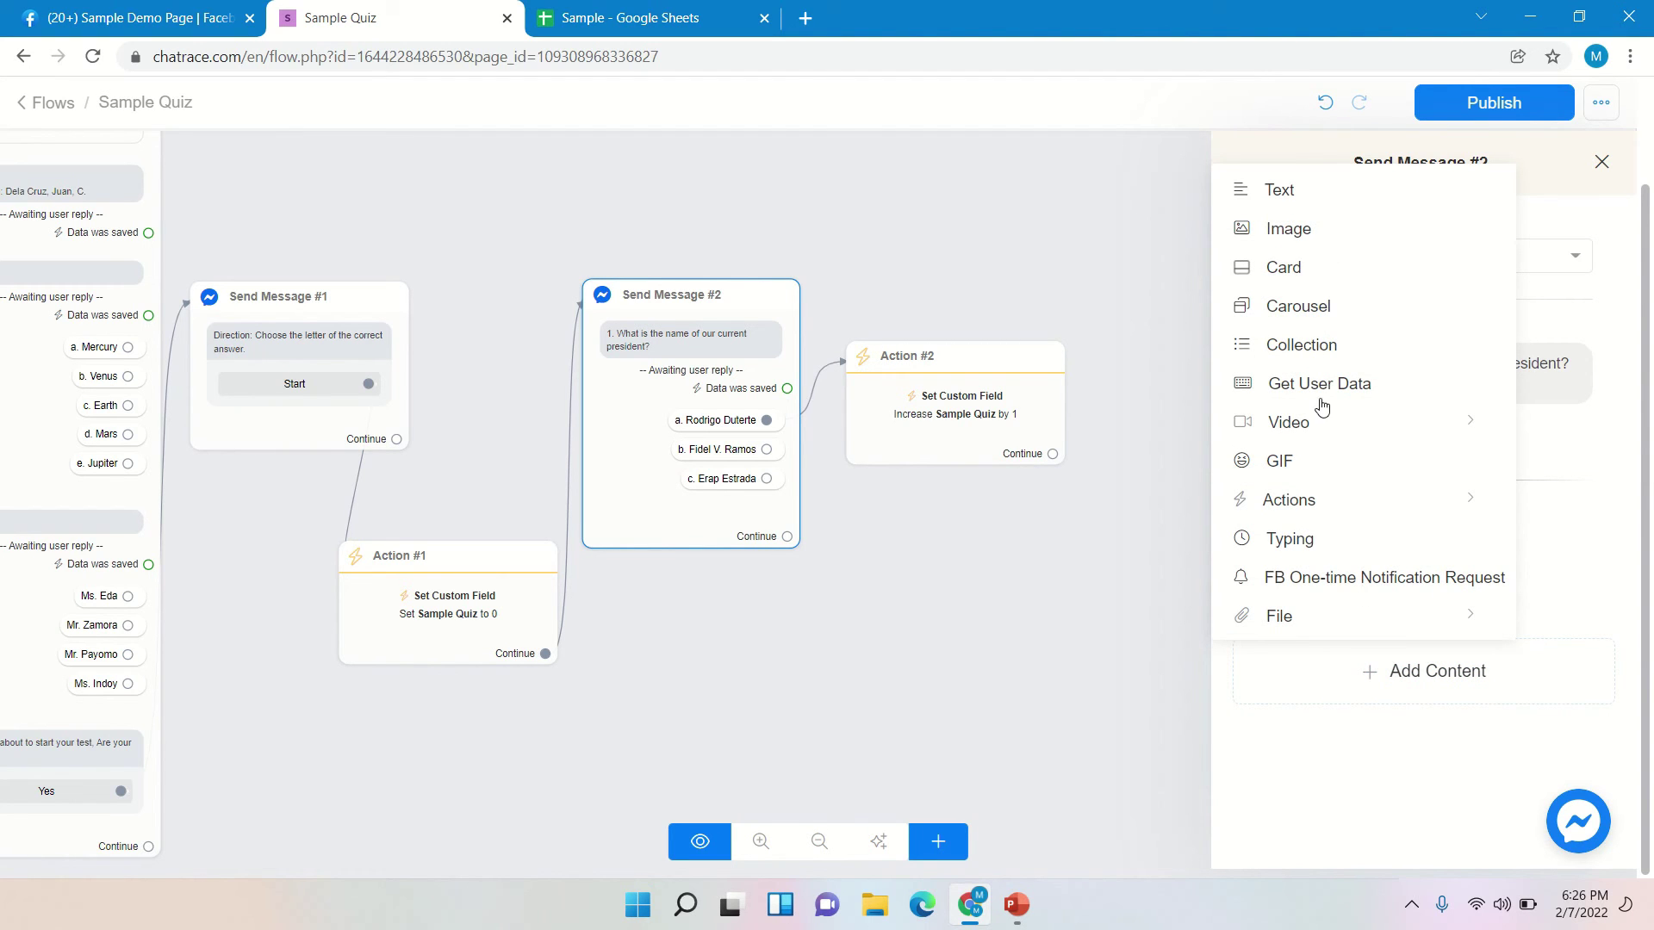
click(1323, 402)
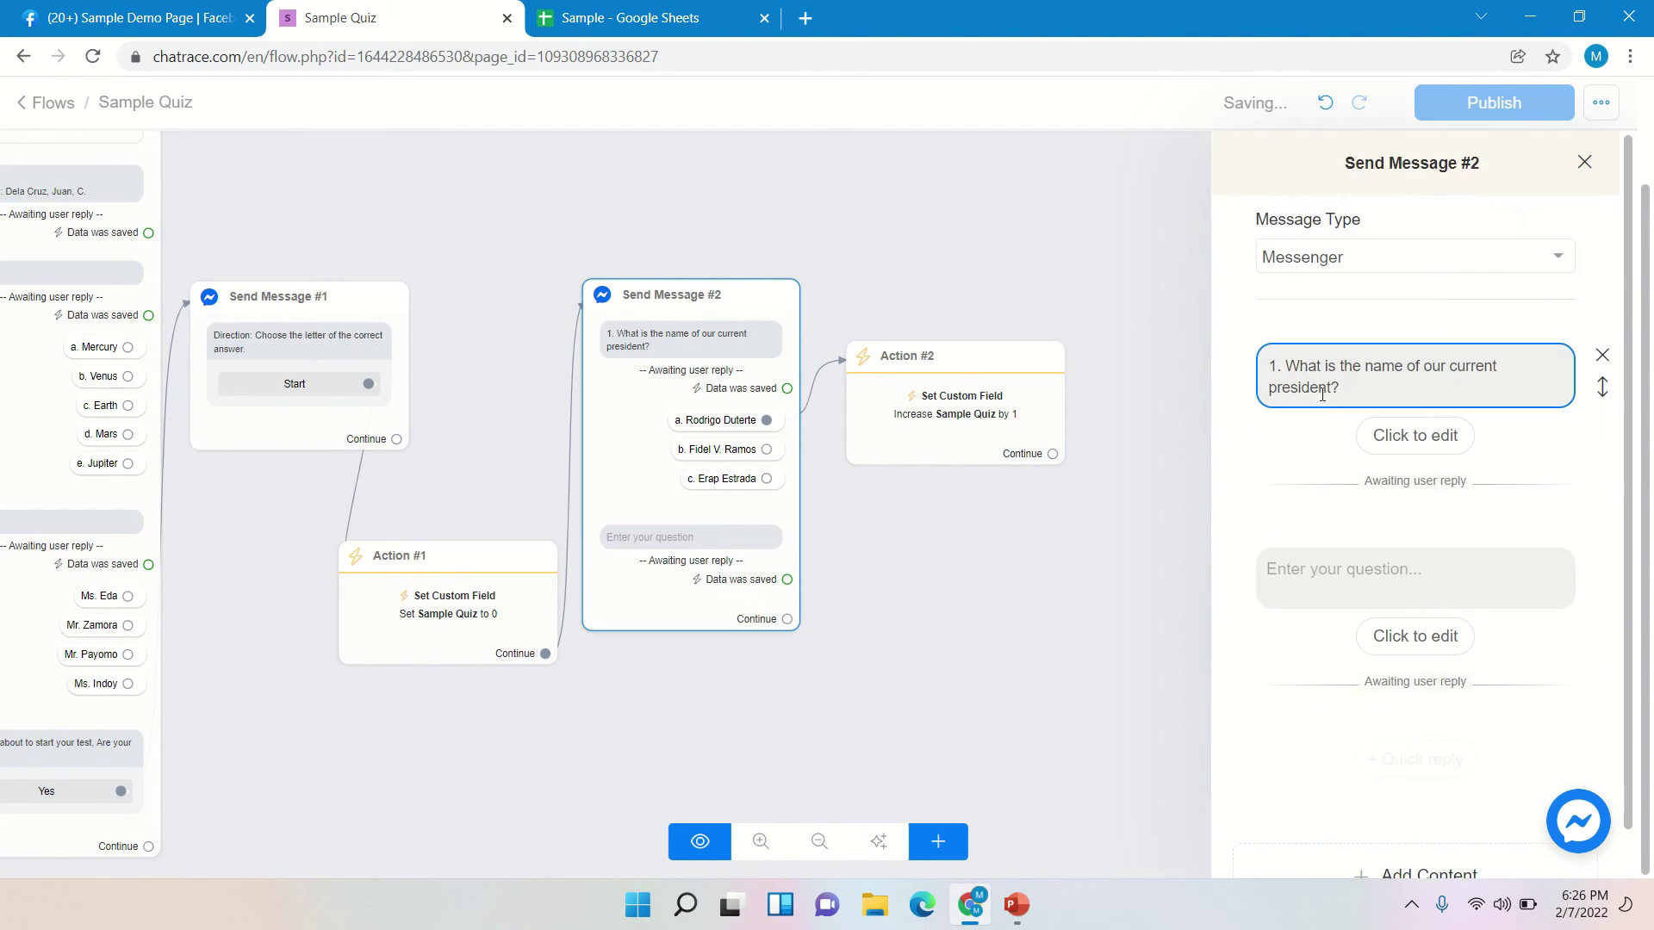
click(1333, 573)
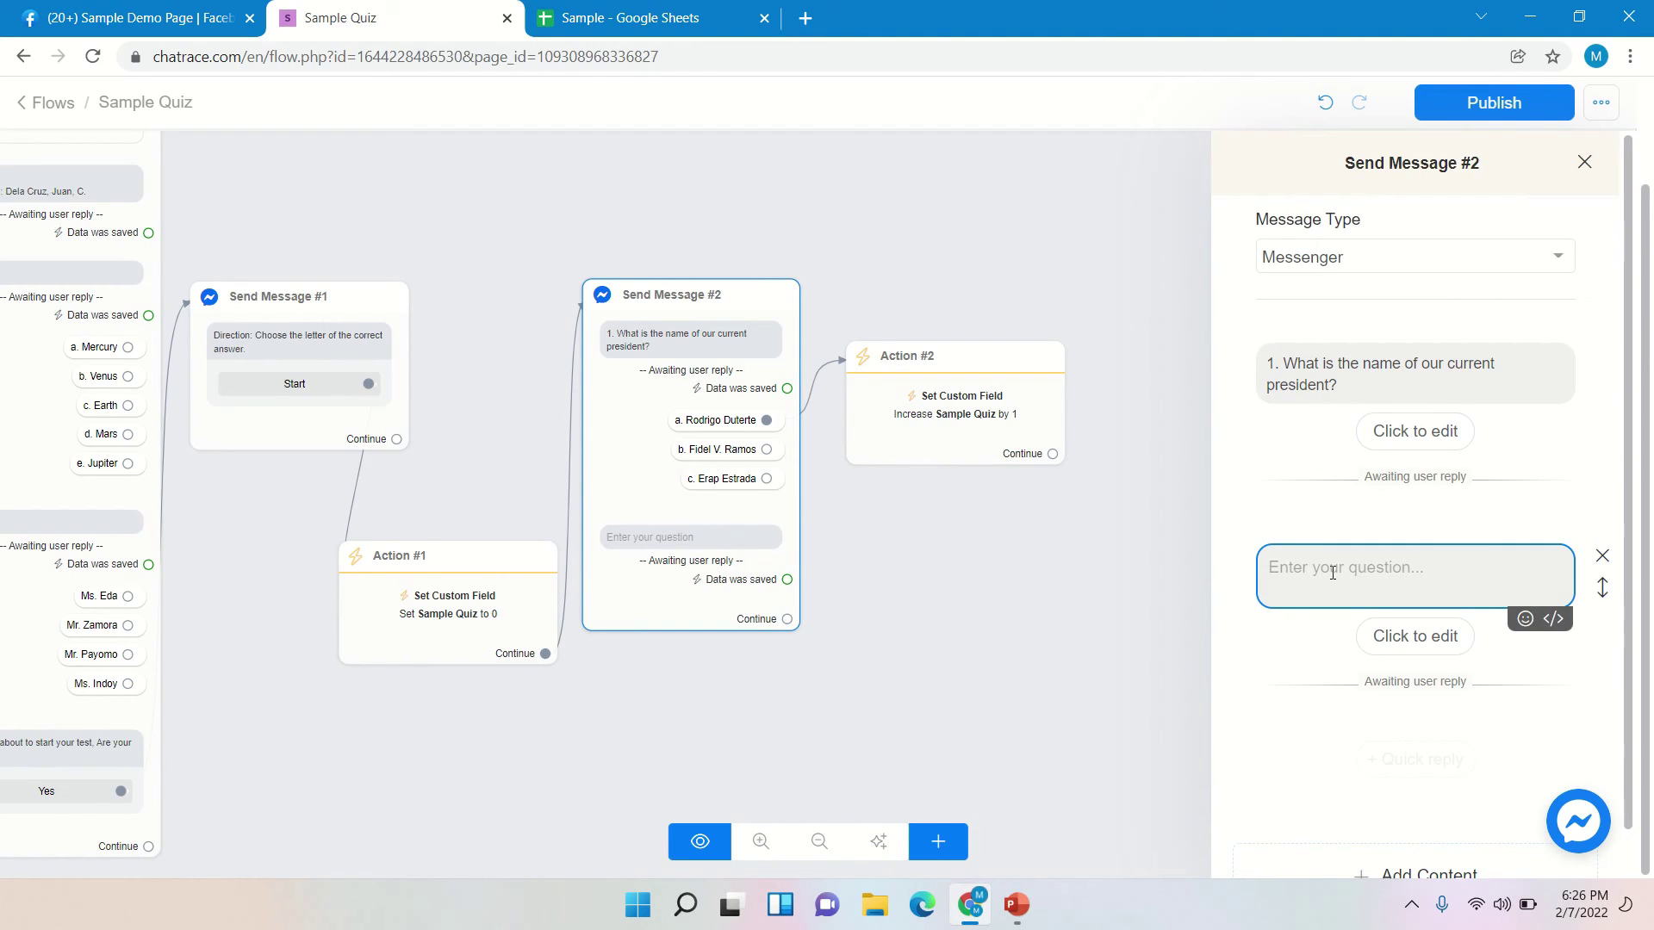
text(2.)
text(The quick brown foz)
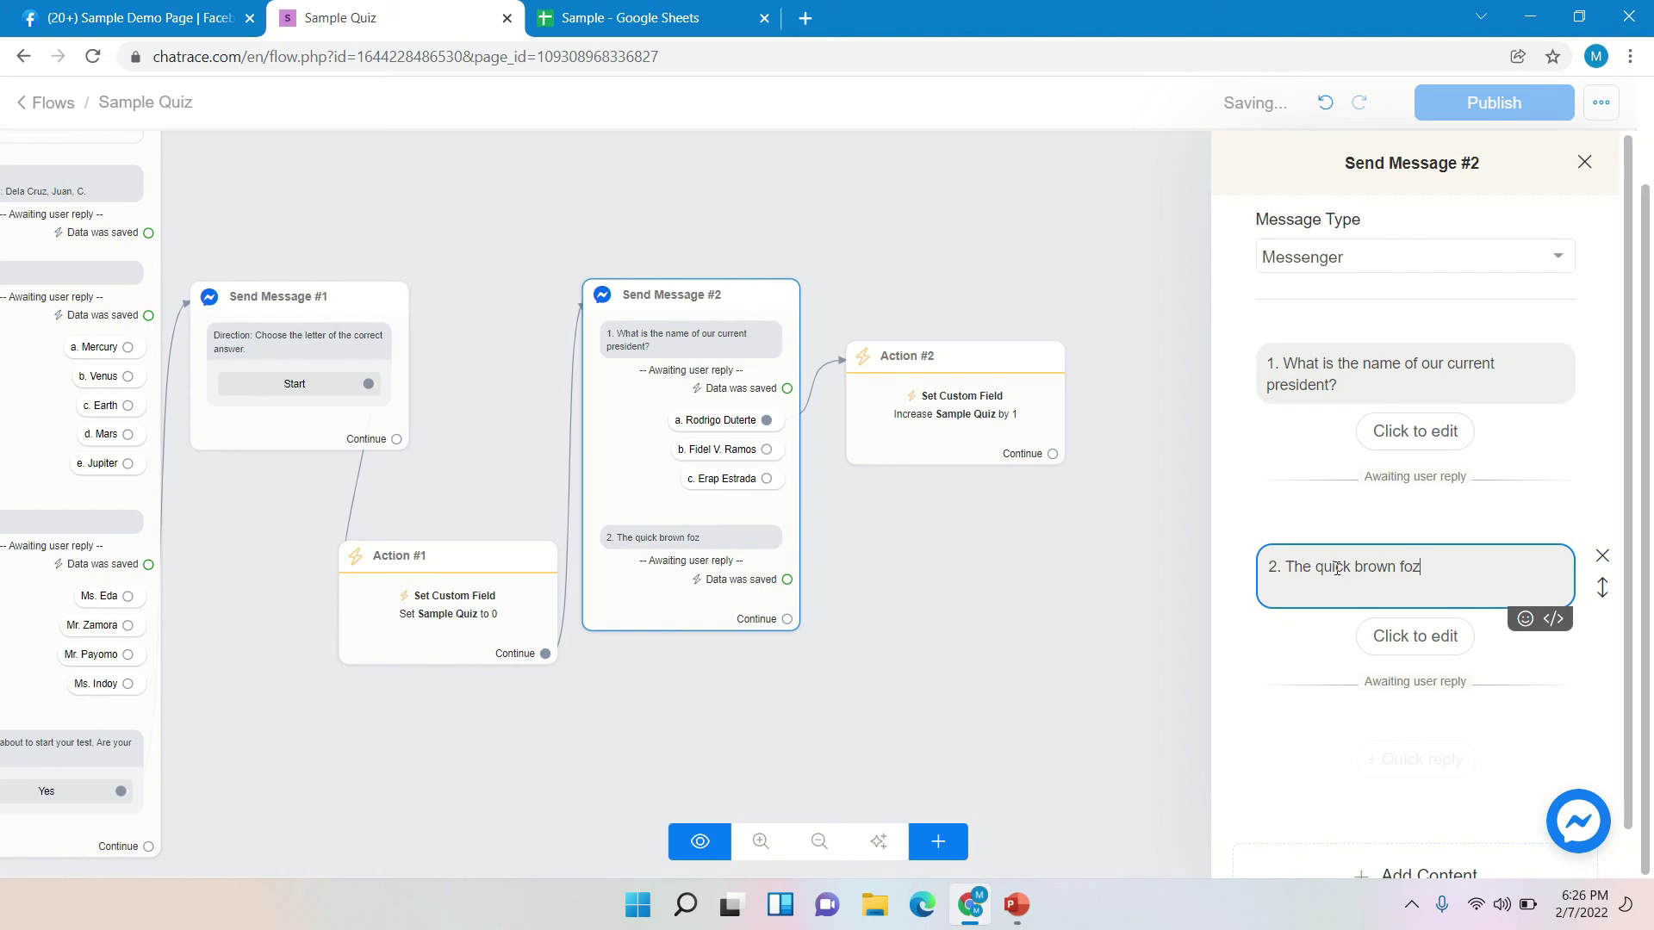
key(BackSpace)
text(x jumps over the lazy dog near the)
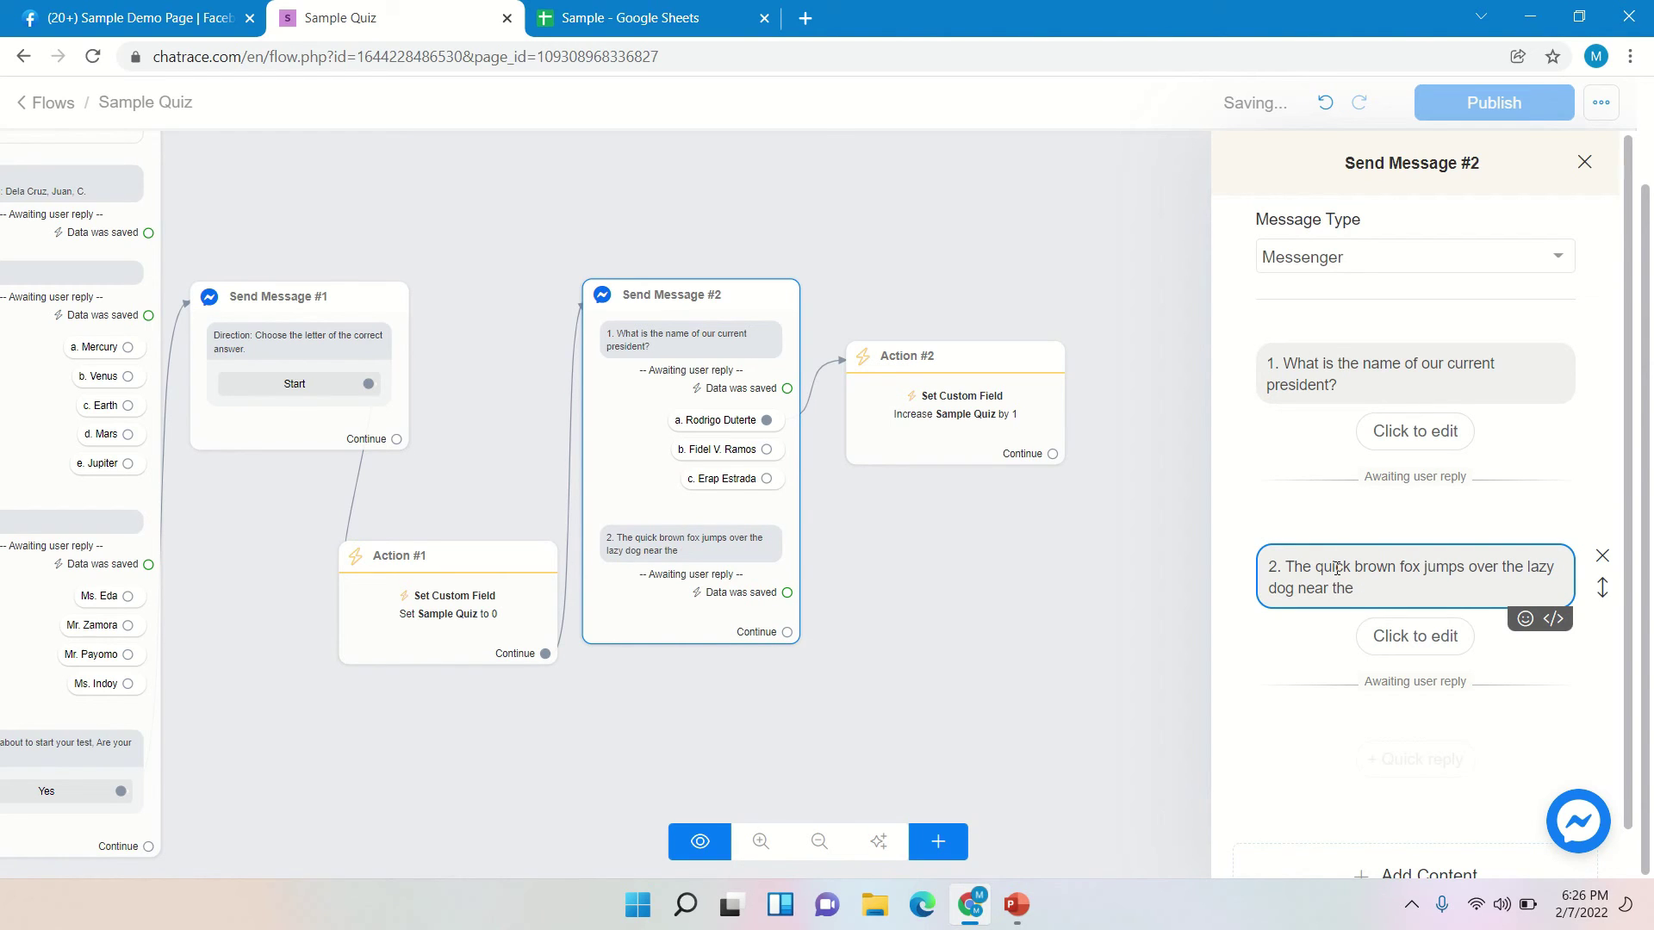
text( bank of the river.)
- Paste another copy of the quick-brown-fox sentence after the original
click(1332, 698)
drag(1475, 593, 1285, 567)
key(ctrl+c)
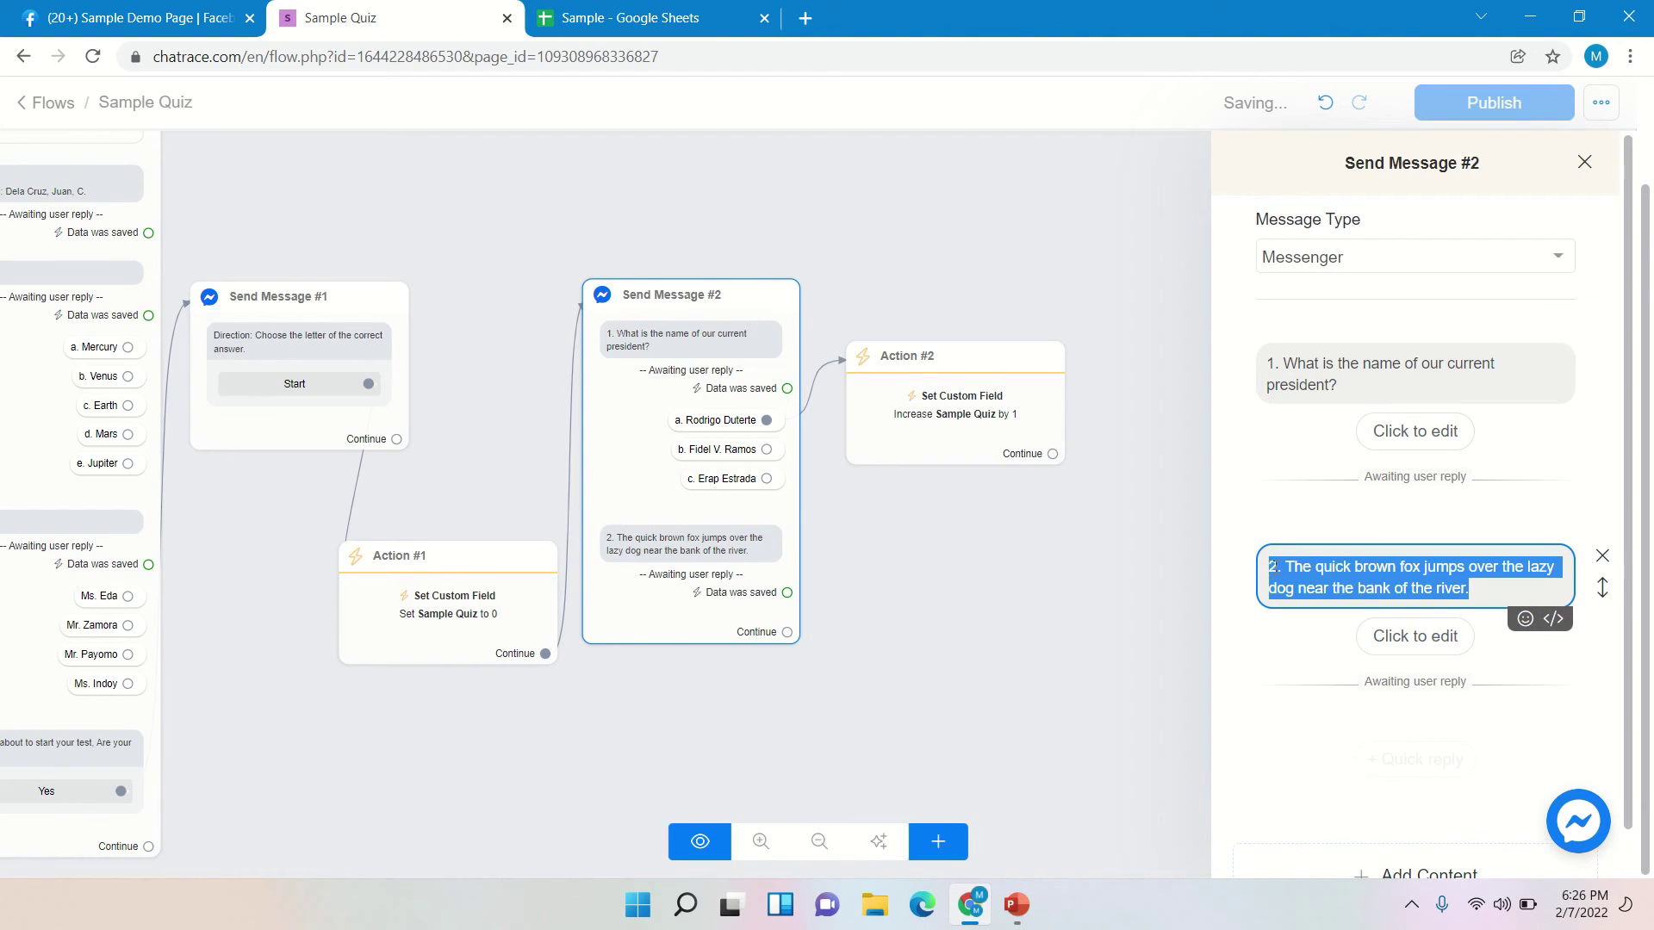
click(1488, 594)
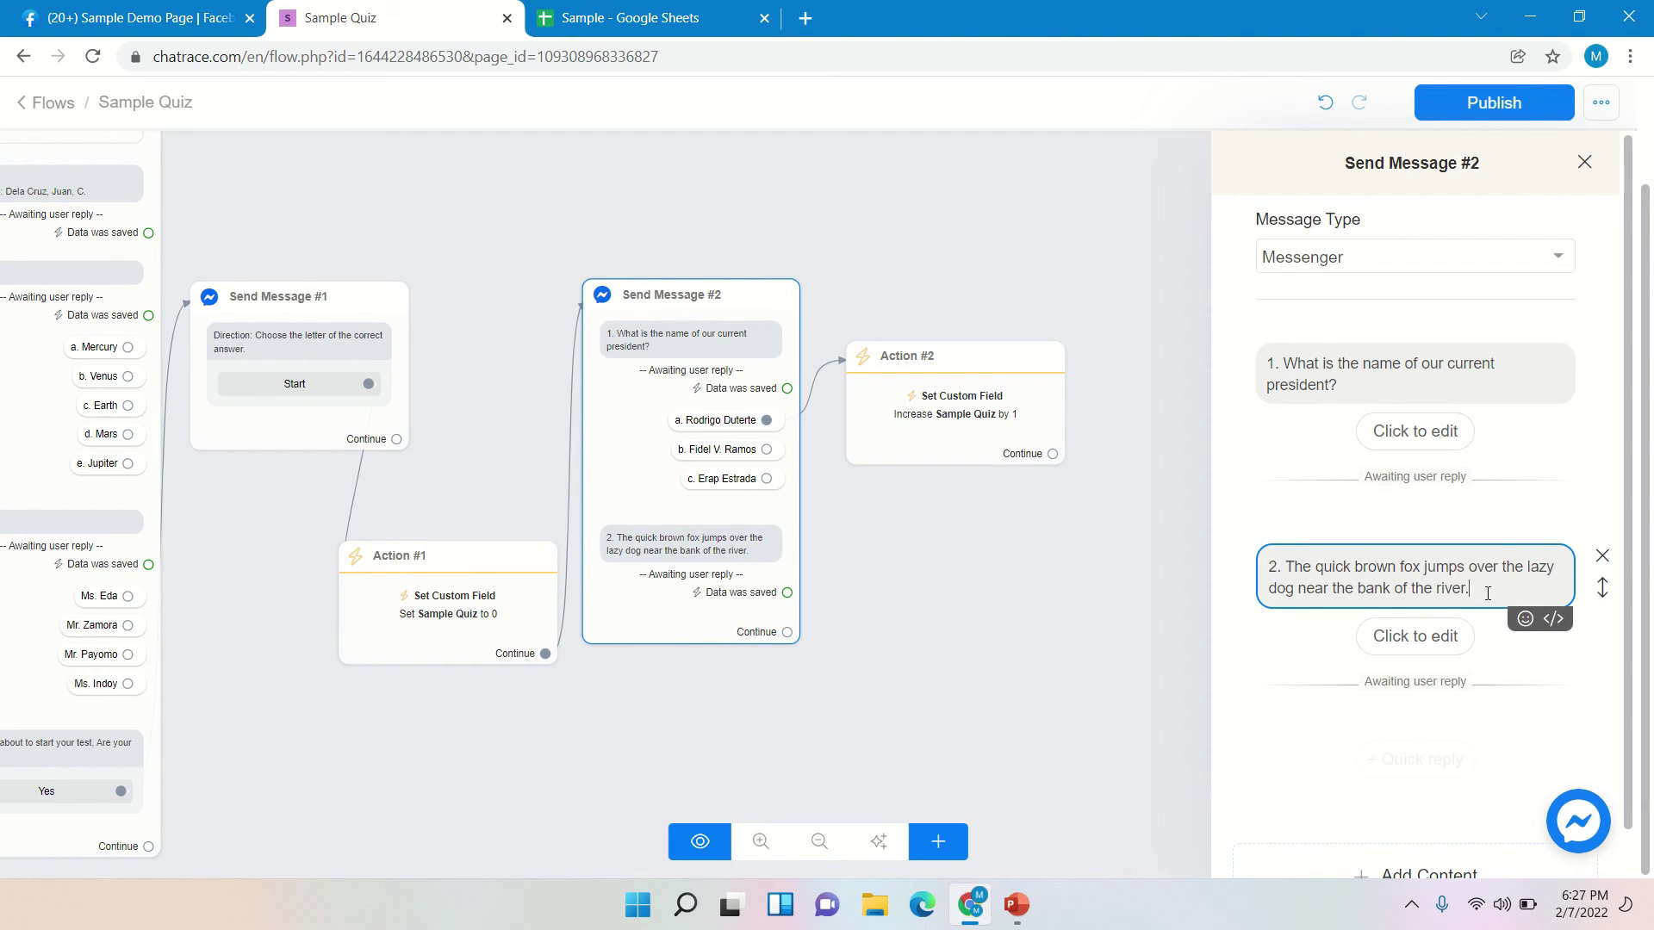
key(ctrl+v)
key(ctrl+v)
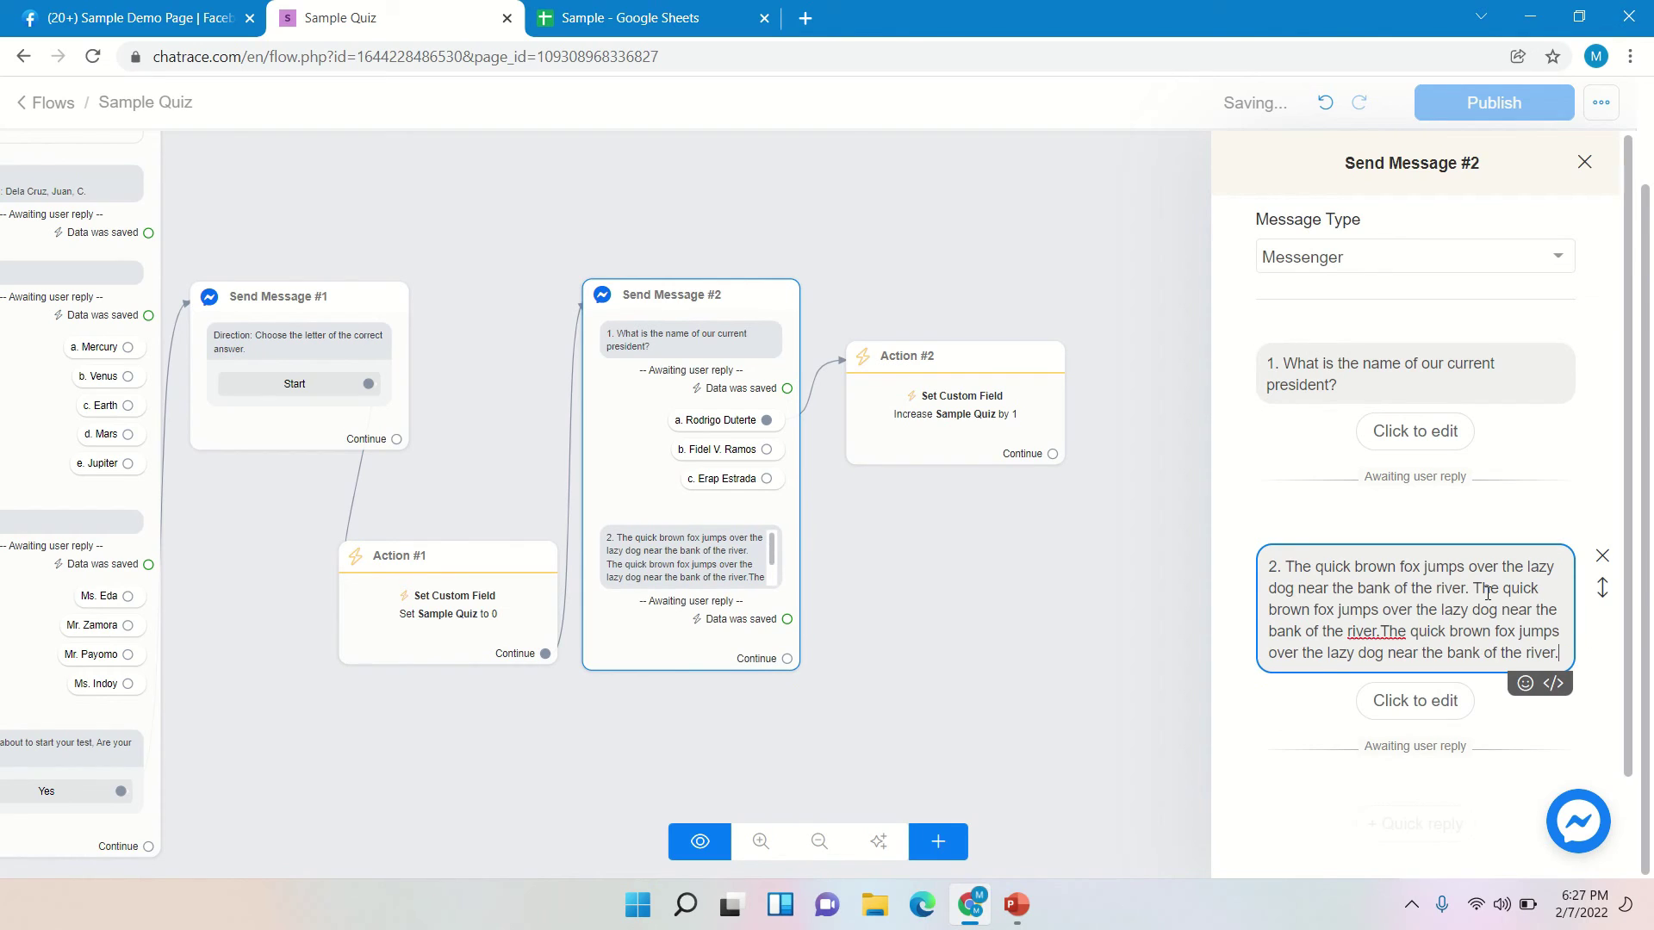
- Append 'Who jumps over the lazy dog?' to question 2 and start a new line with 'a.'
click(1386, 630)
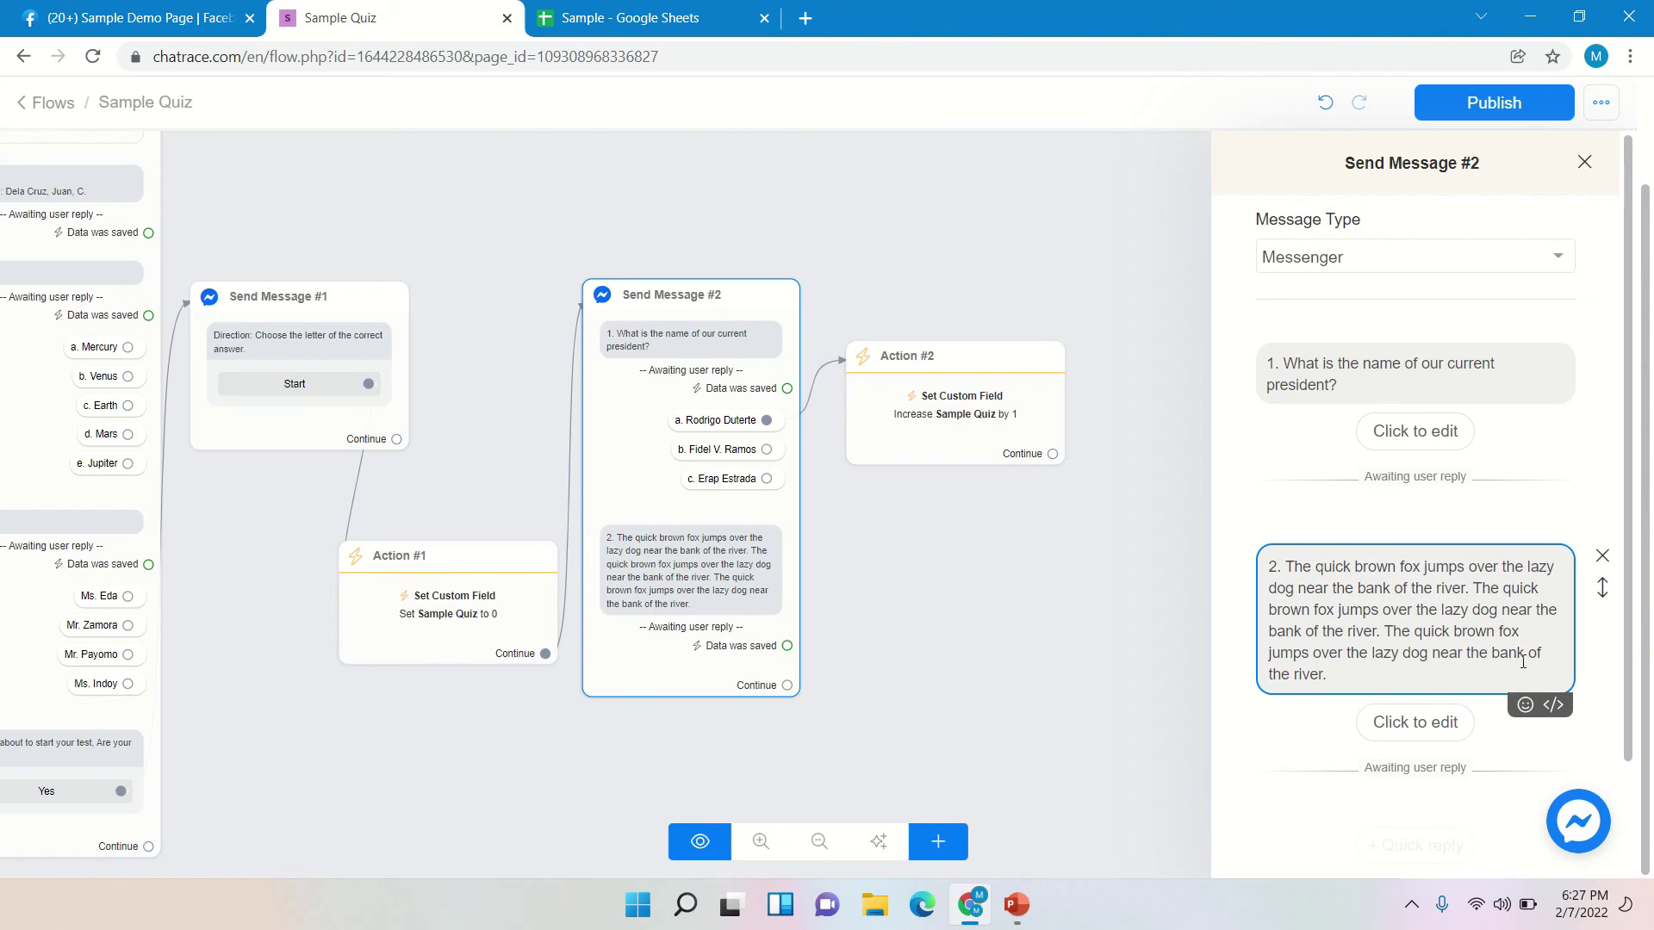
text(Whe)
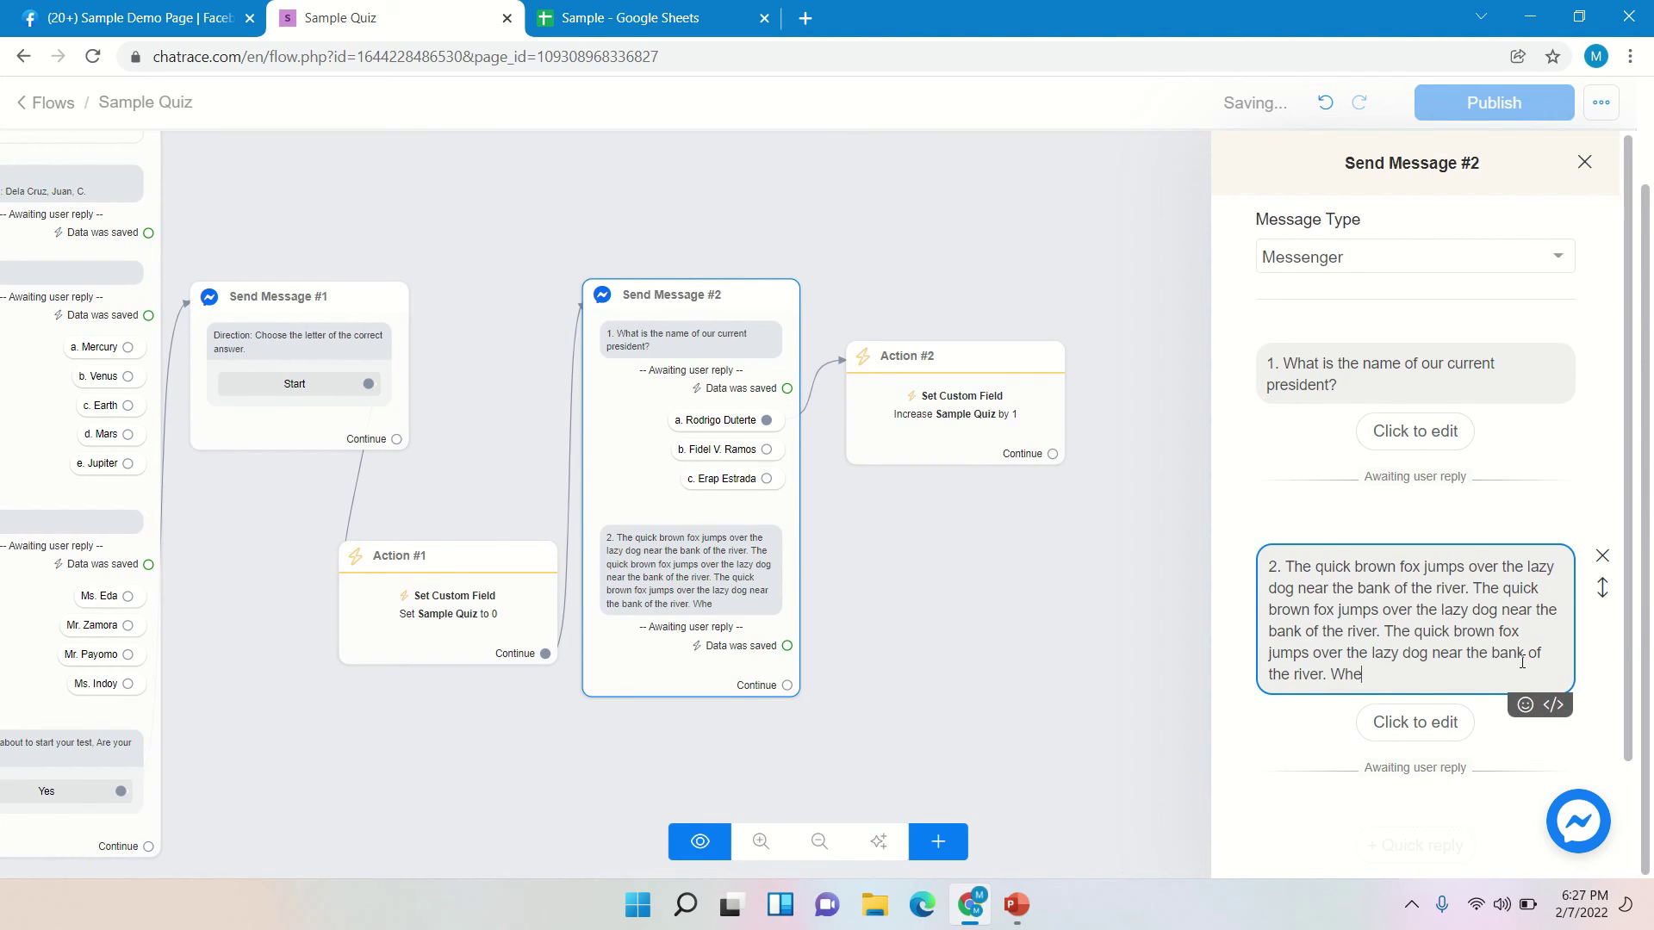
text(re)
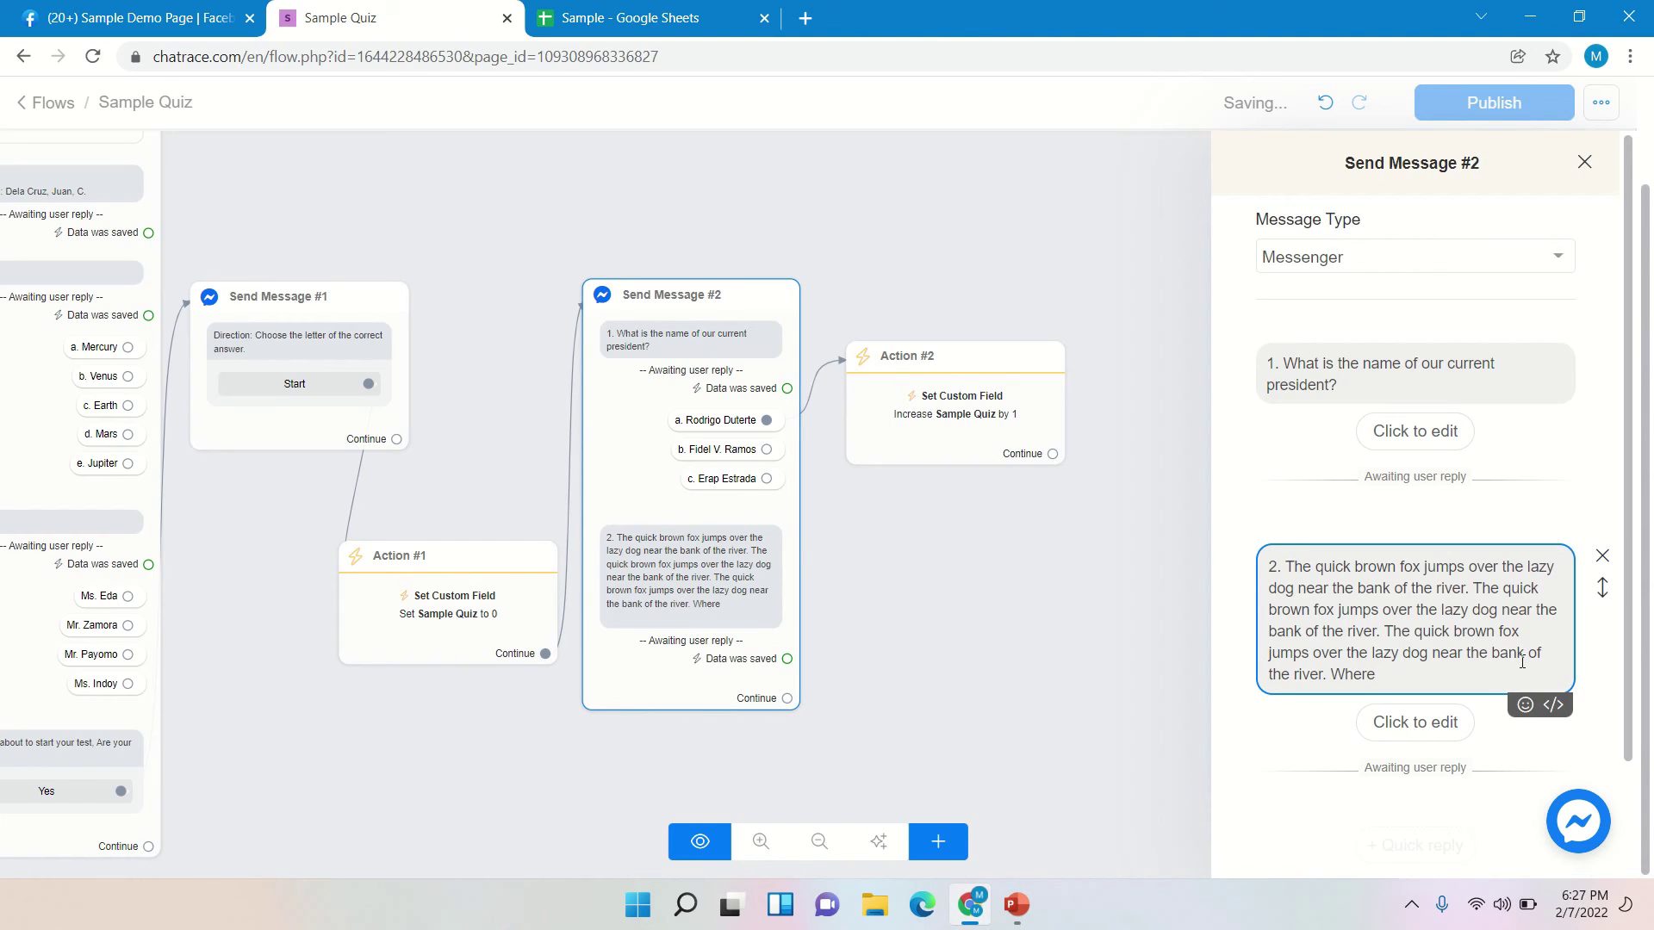
key(BackSpace)
key(BackSpace)
key(BackSpace)
key(BackSpace)
text(o jumps over the lz)
key(BackSpace)
text(azy dog)
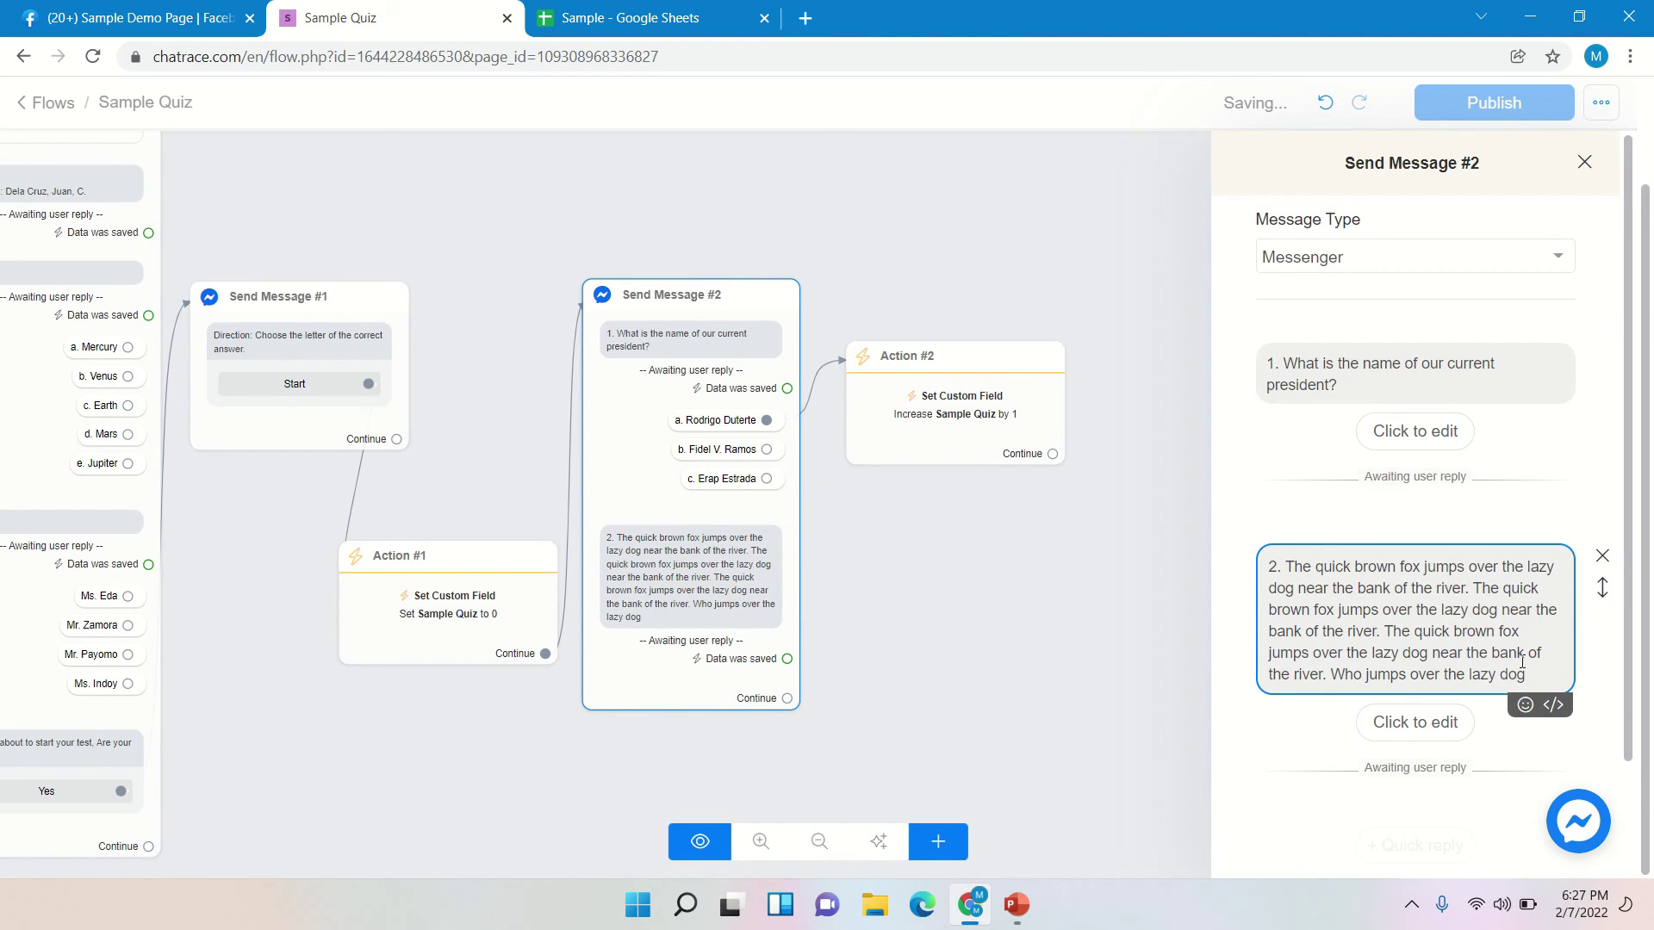
text(?)
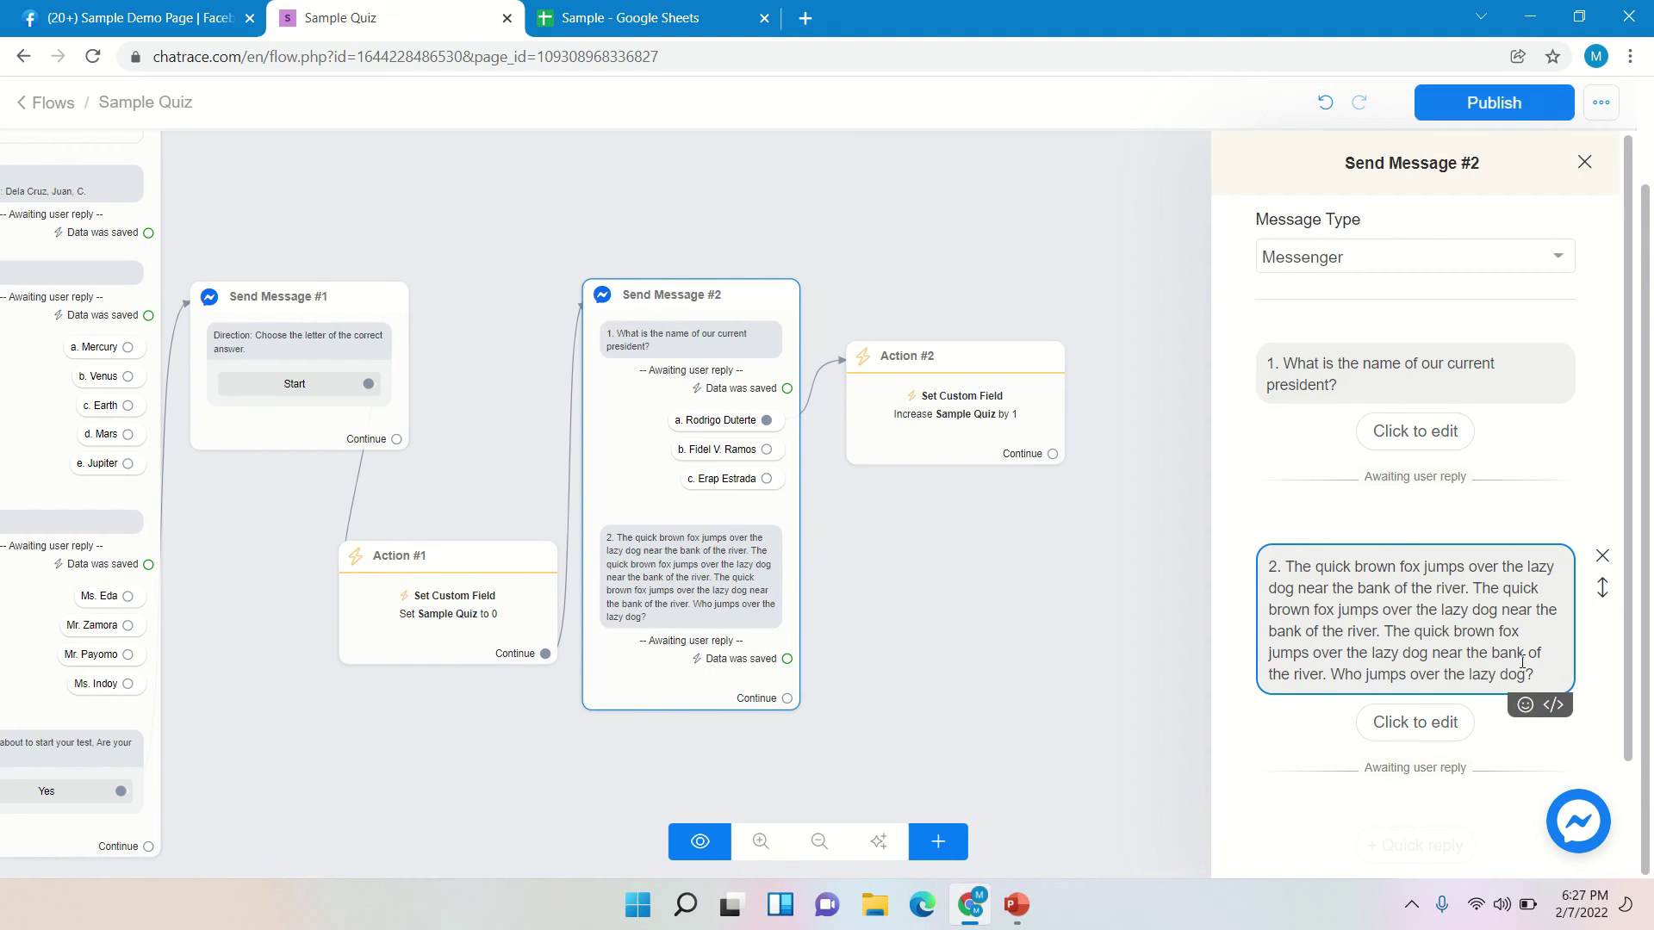
key(Return)
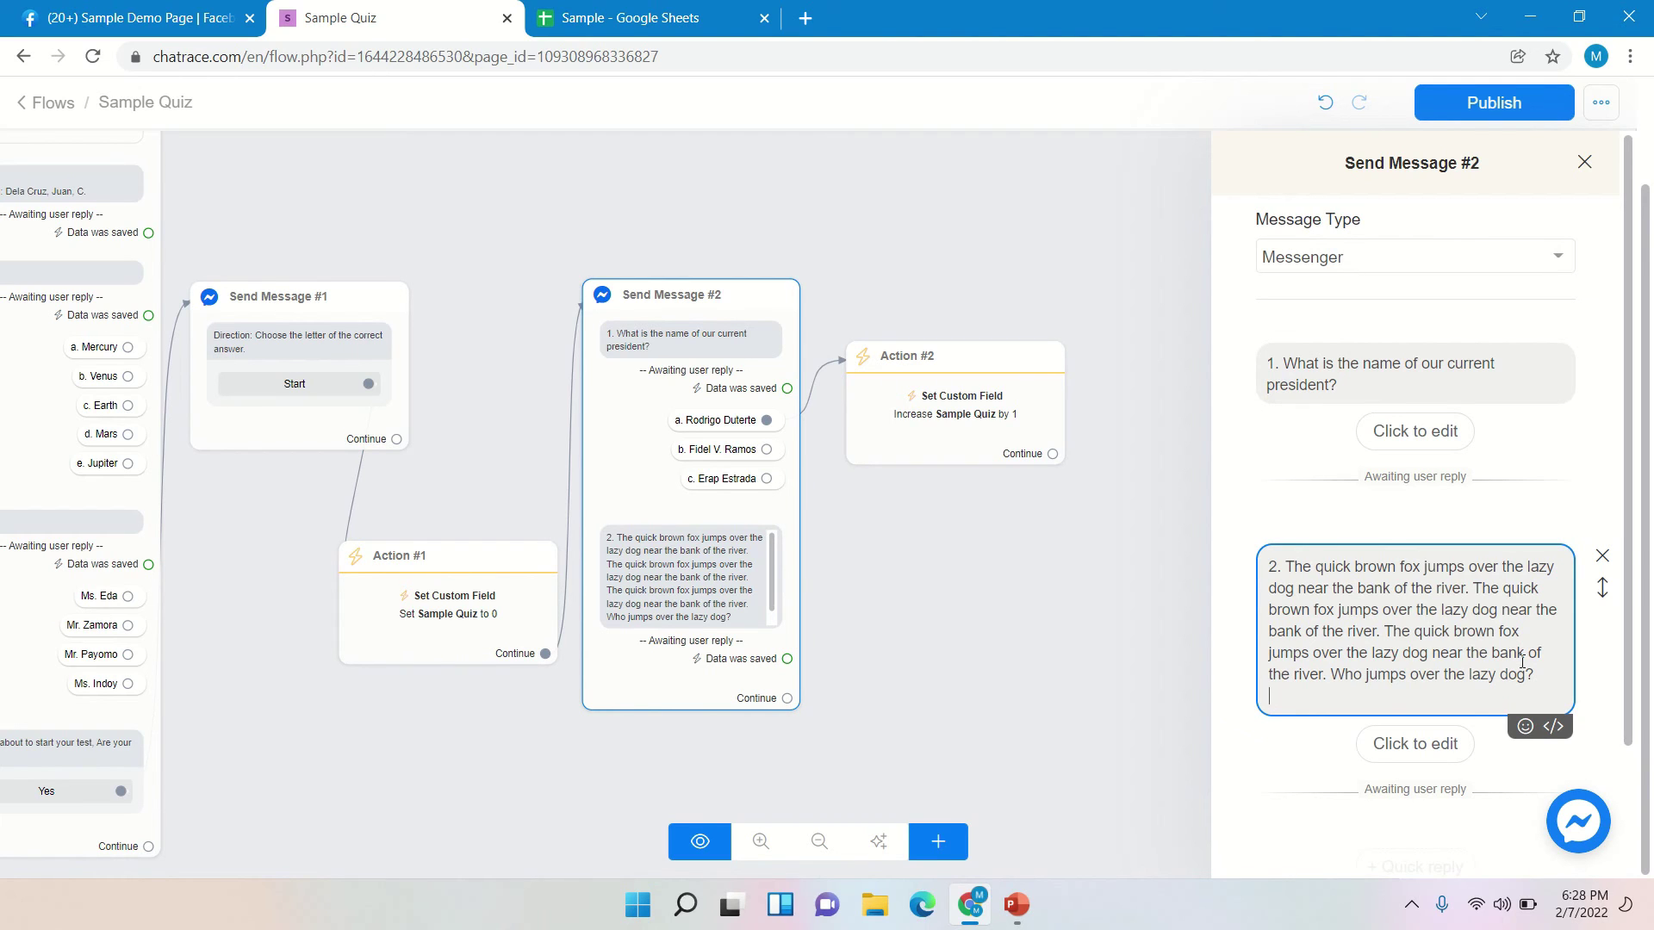
text(a.)
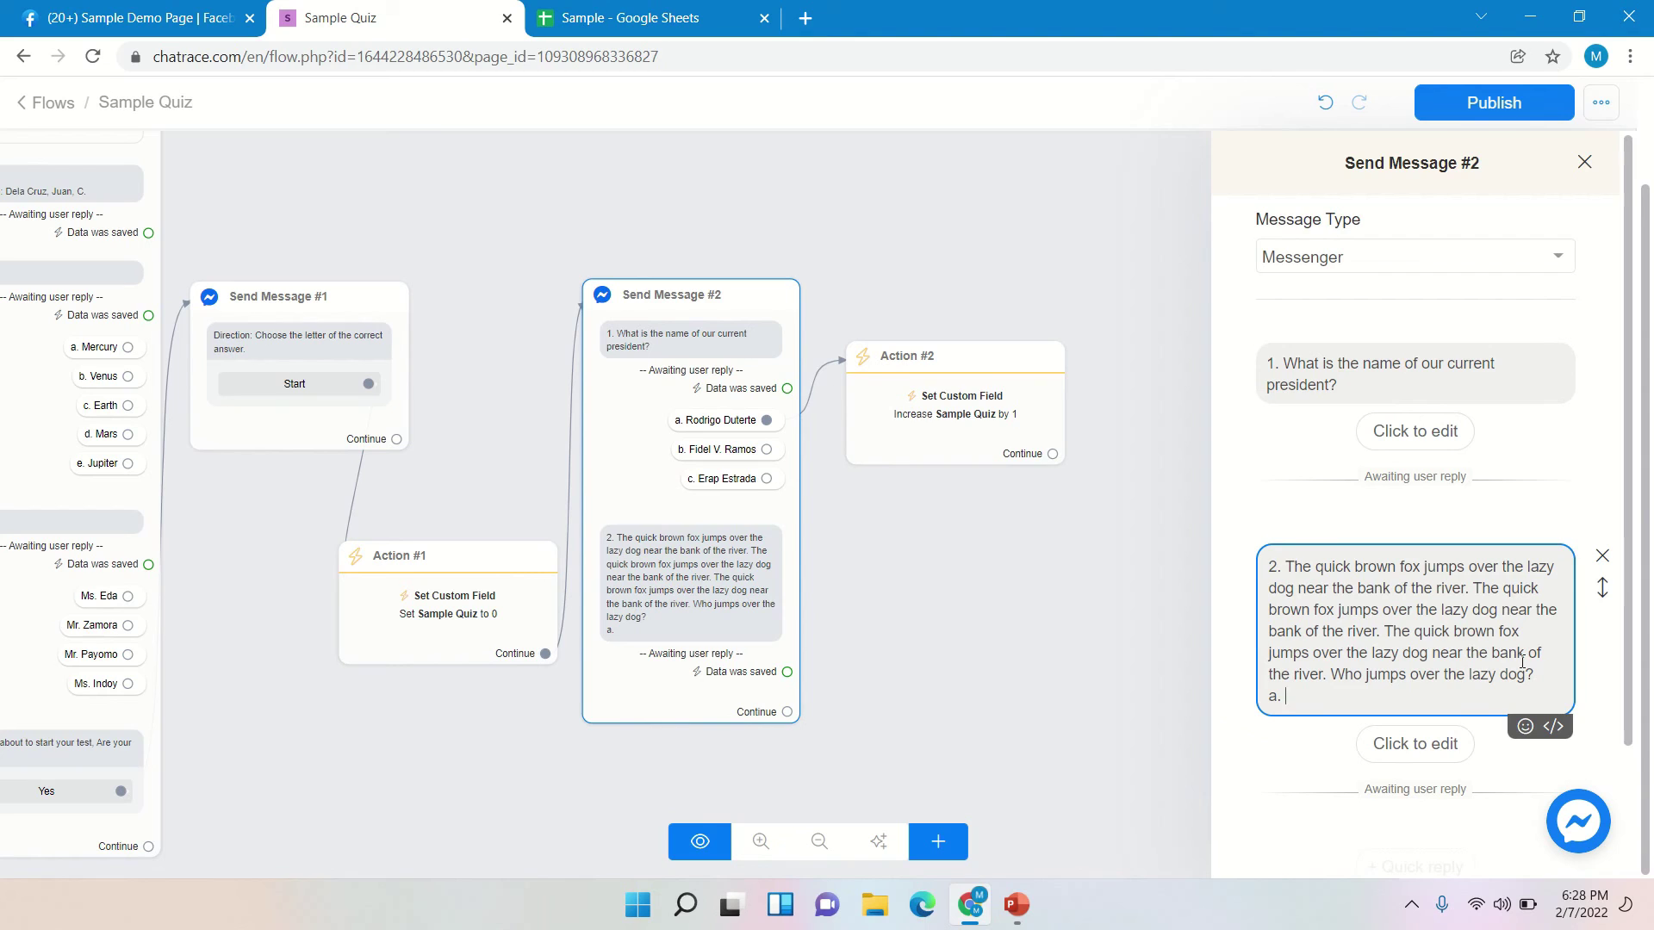
- Type the options 'a. The quick brown fox.', 'b. The bank of the river.', 'c. the lazy dog.'
text(Th)
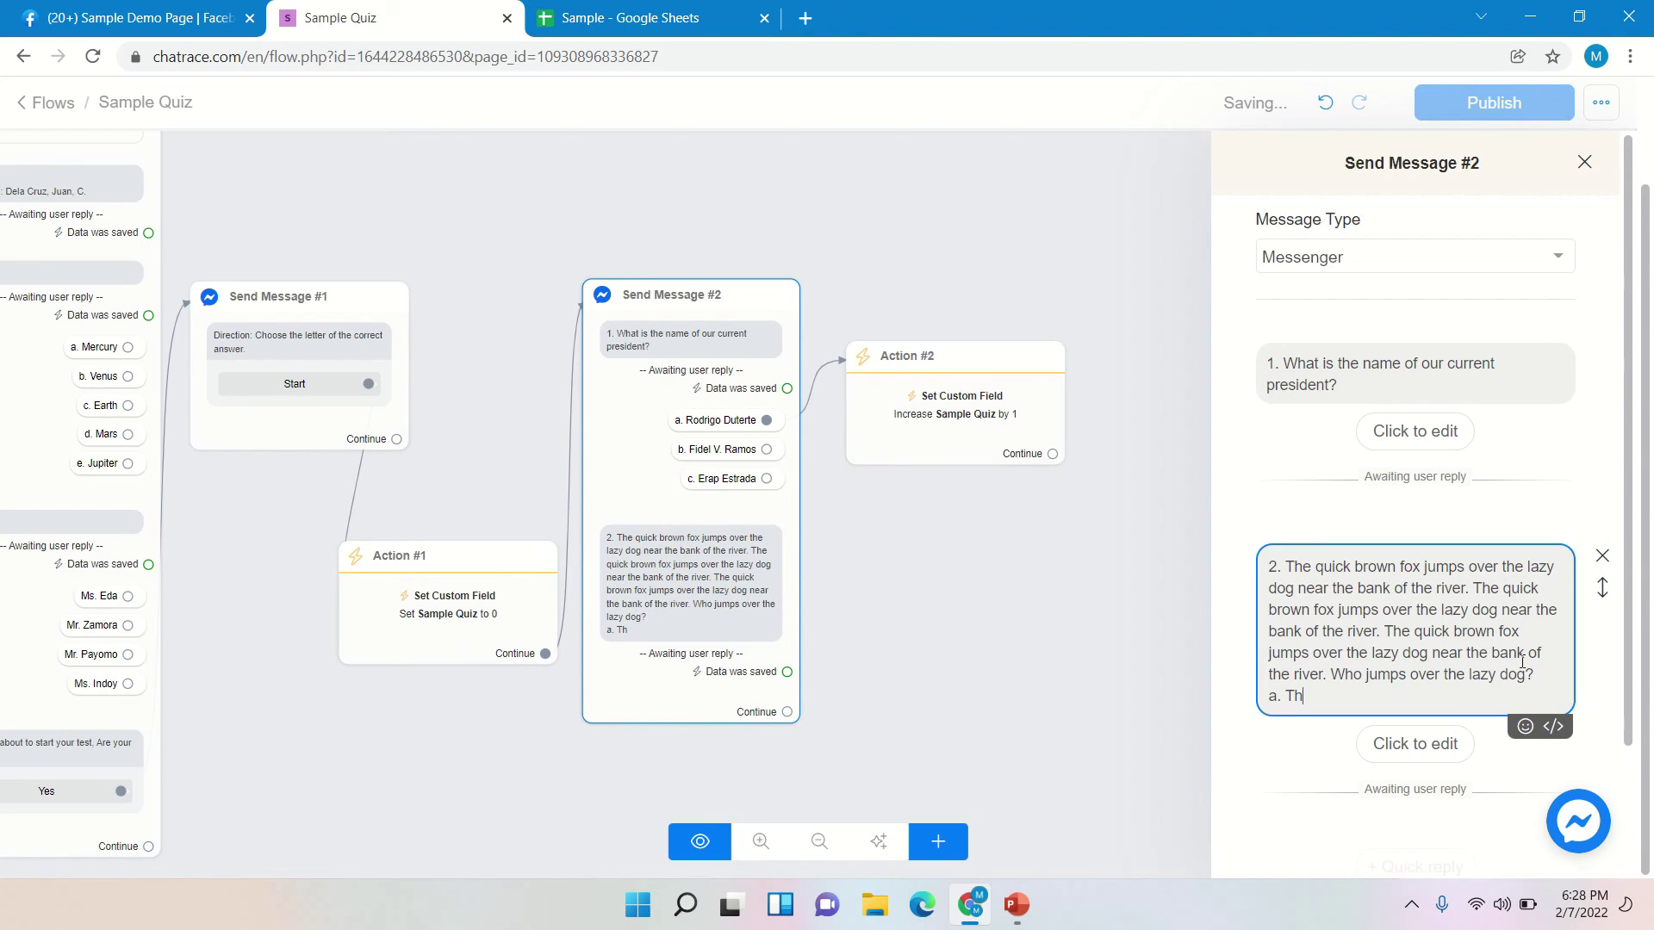
text(e Q)
key(BackSpace)
text(quick brow)
key(BackSpace)
key(BackSpace)
text(on)
key(BackSpace)
text(wn fox.)
key(Return)
text(b.)
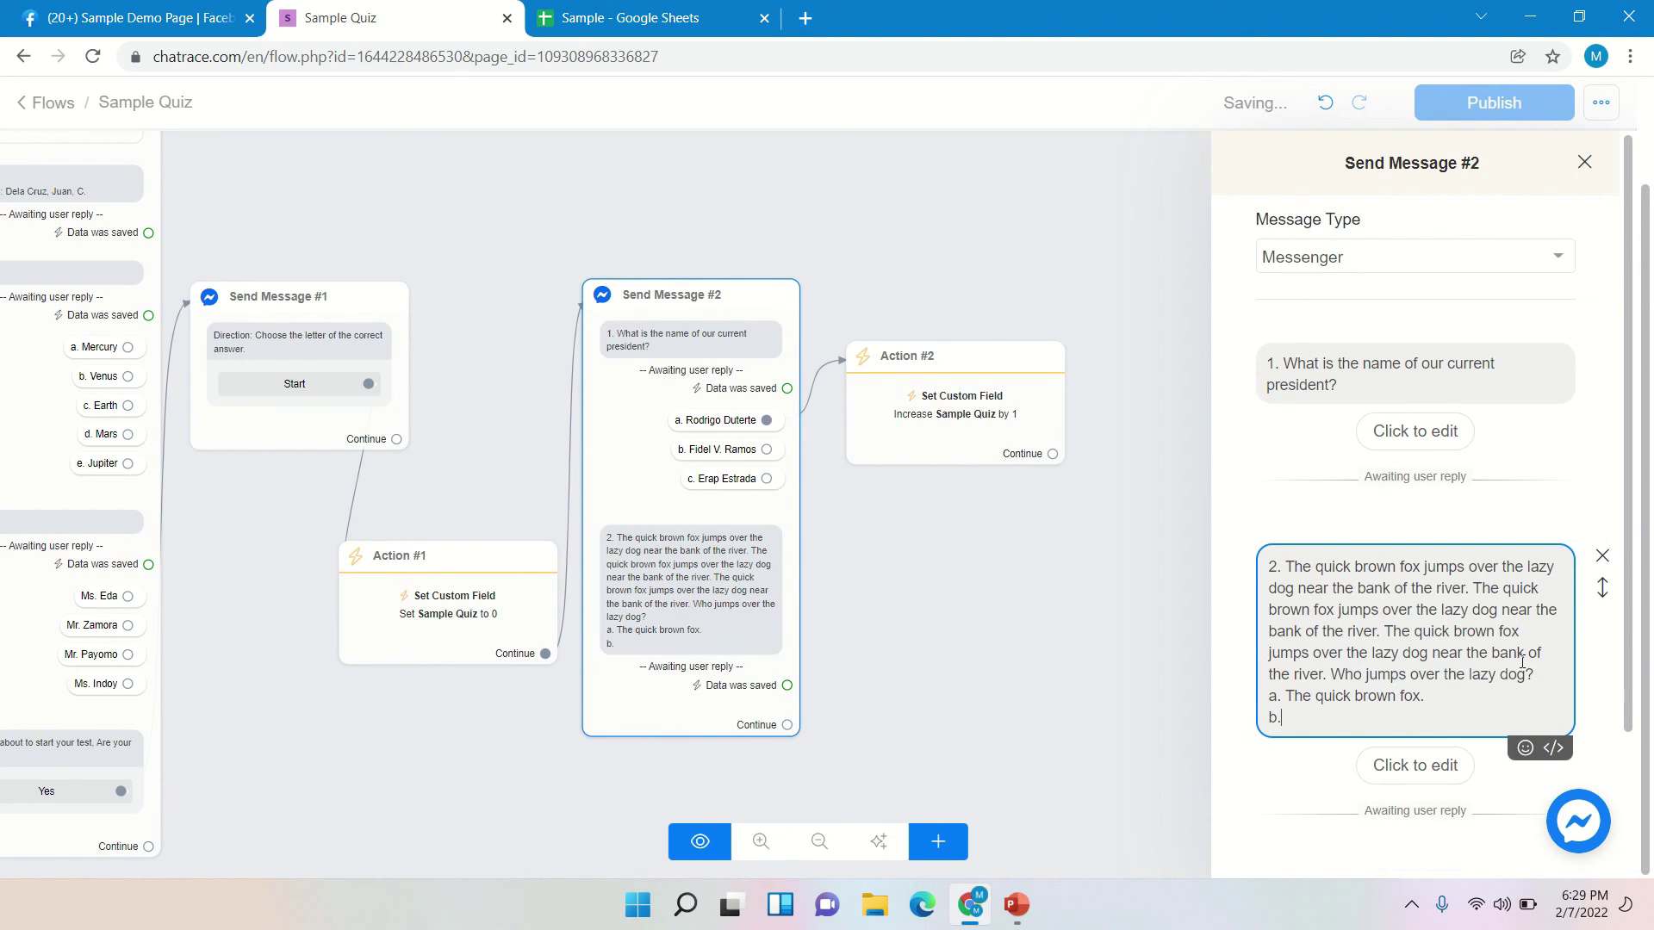
text( The bank of the river.)
key(Return)
text(c)
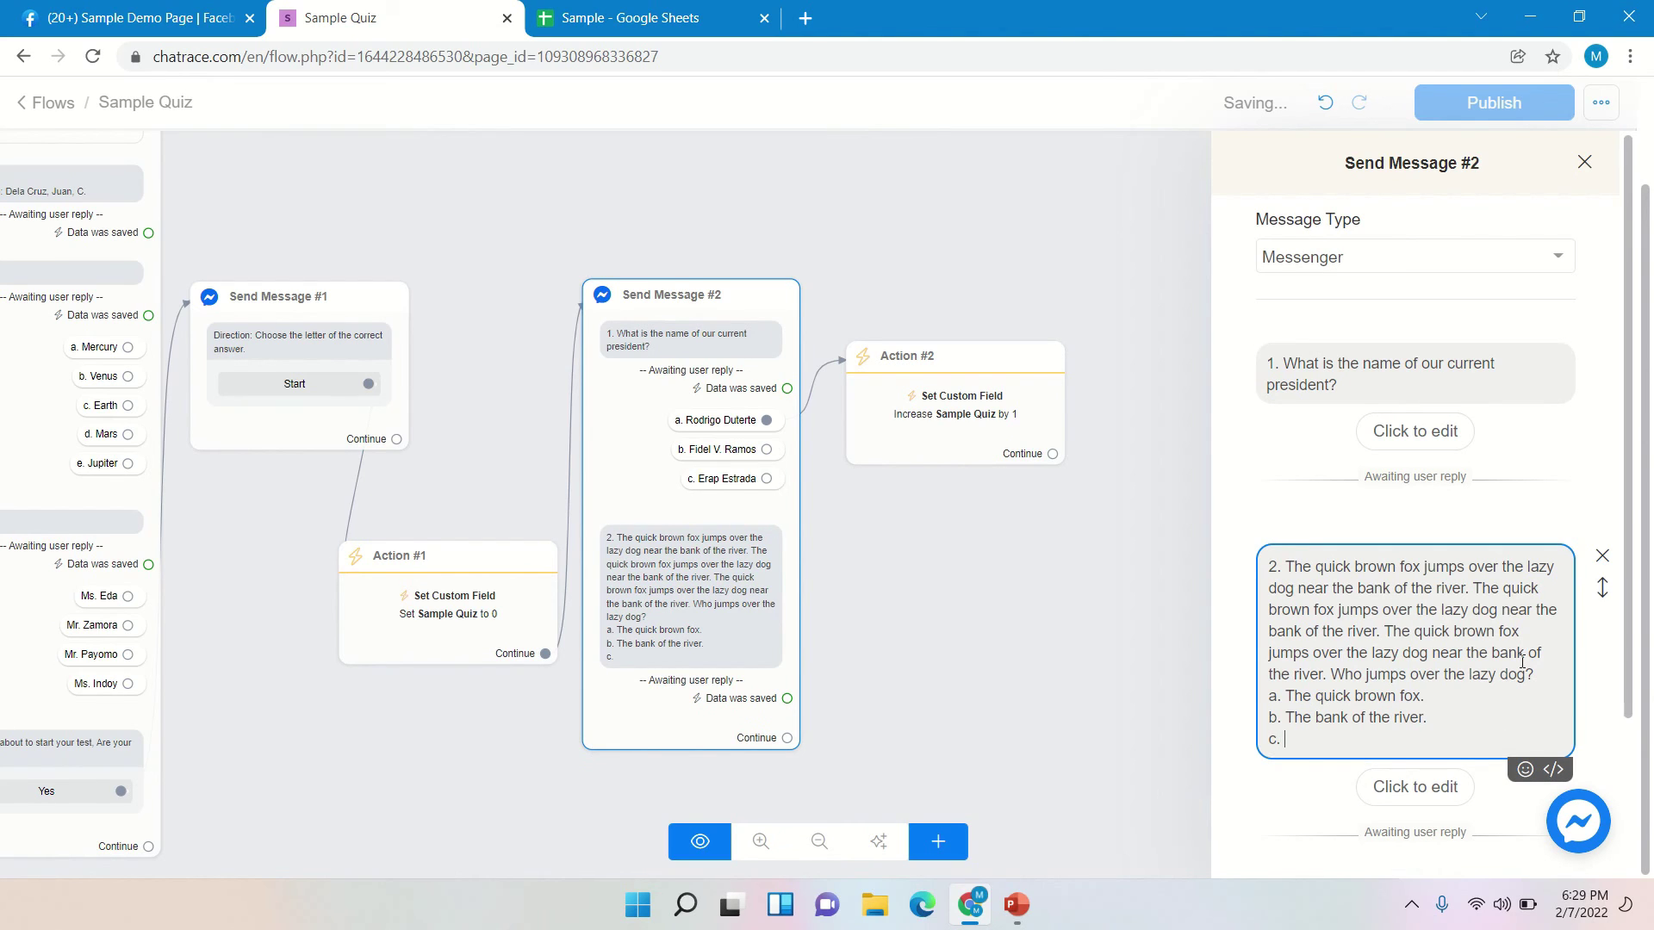
text(. the la)
text(x)
text(y )
text(dog)
text(.)
click(1475, 785)
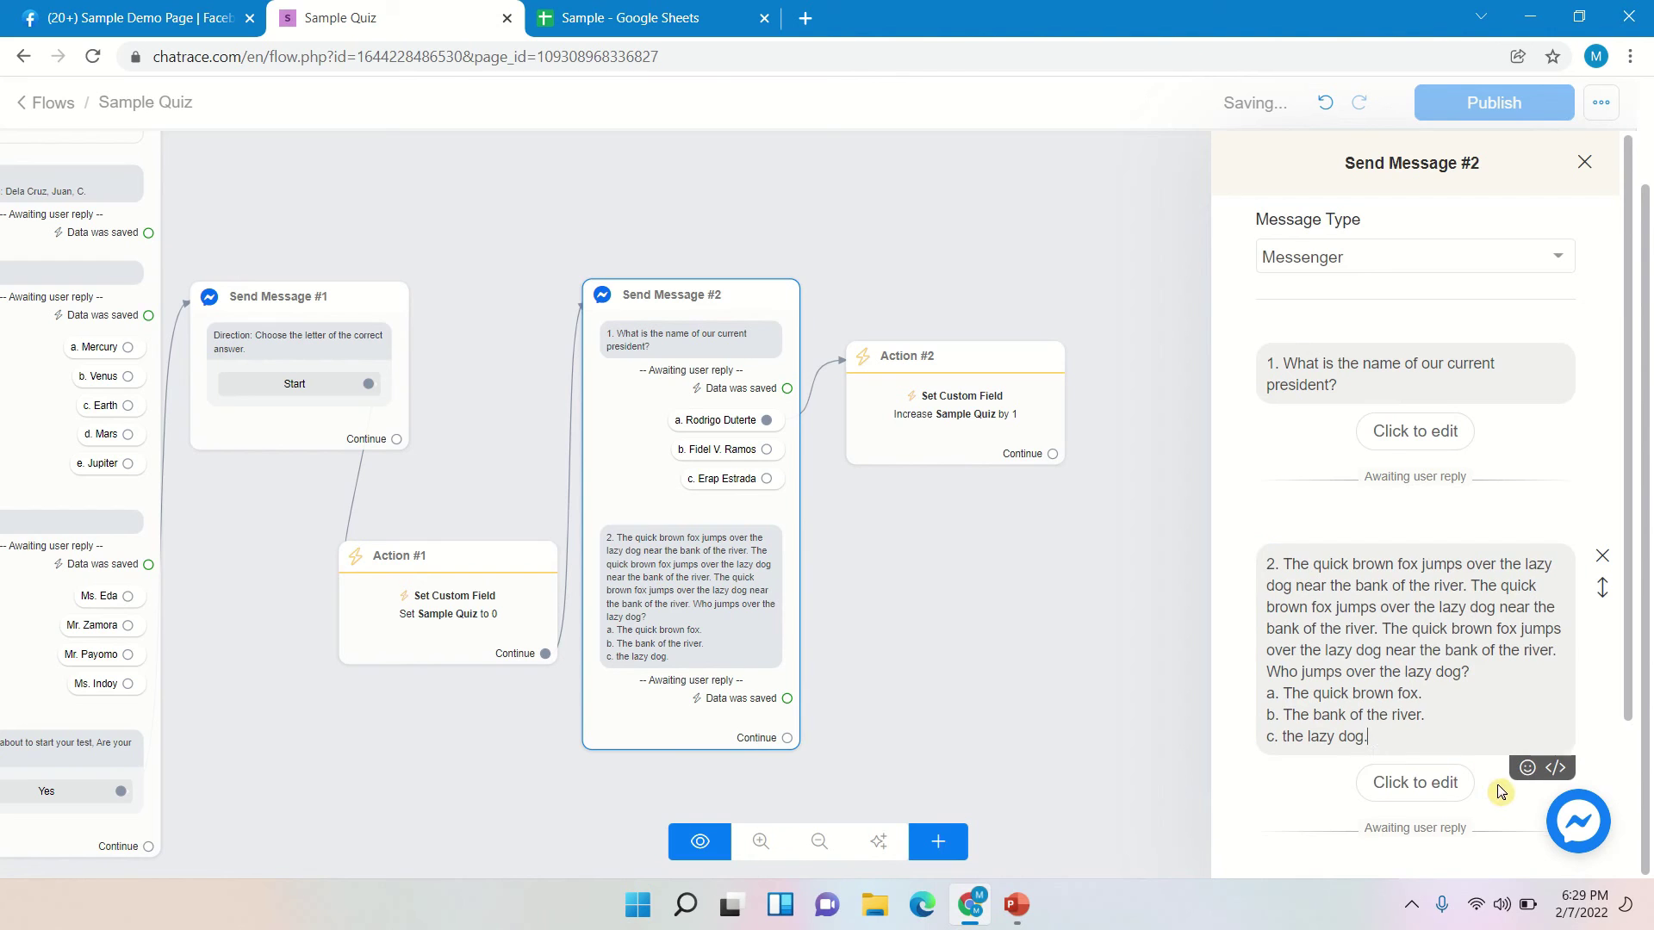
- Set question 2's reply type to Multiple choice, saved to a new custom field named 2
click(1451, 797)
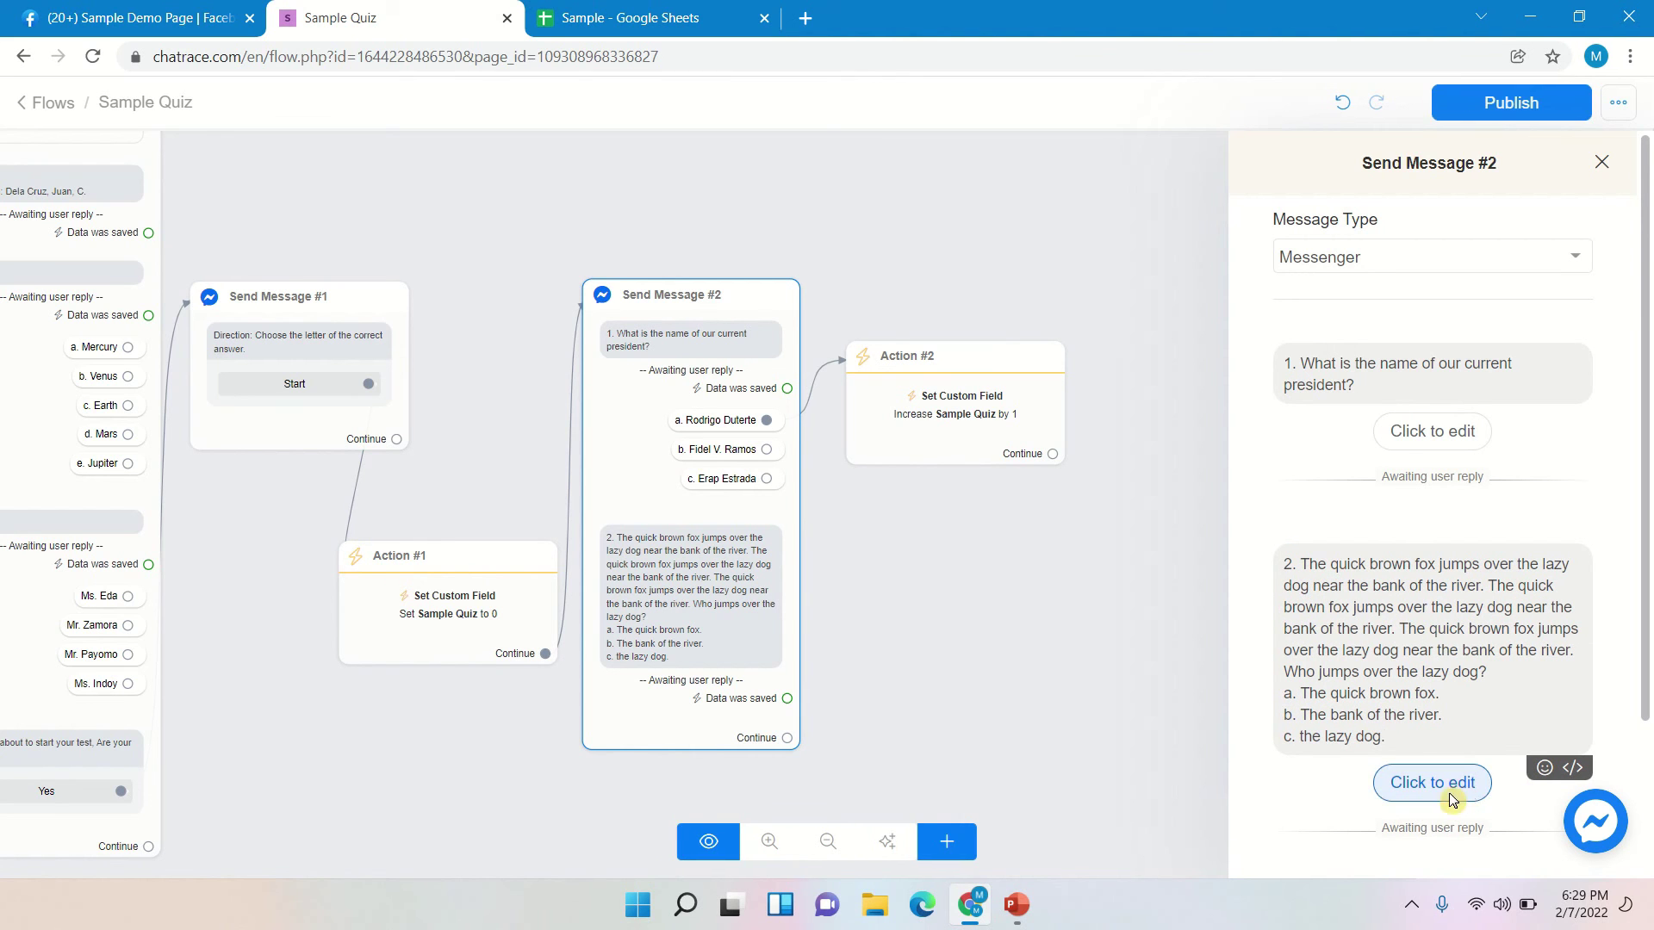
click(834, 251)
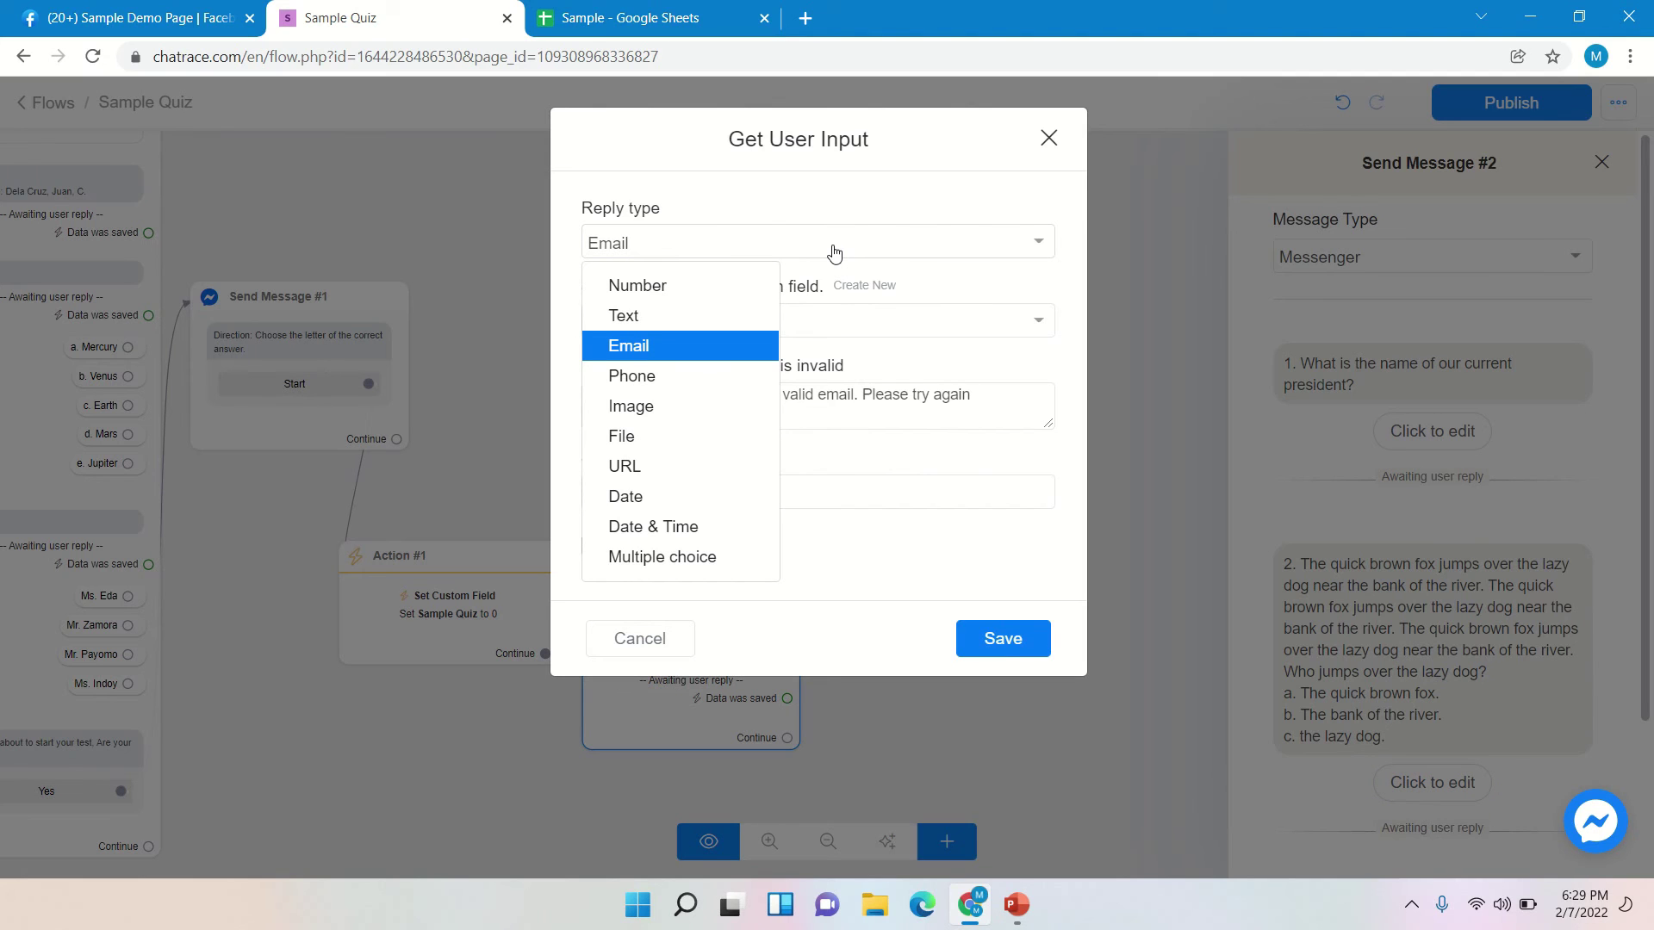
click(690, 556)
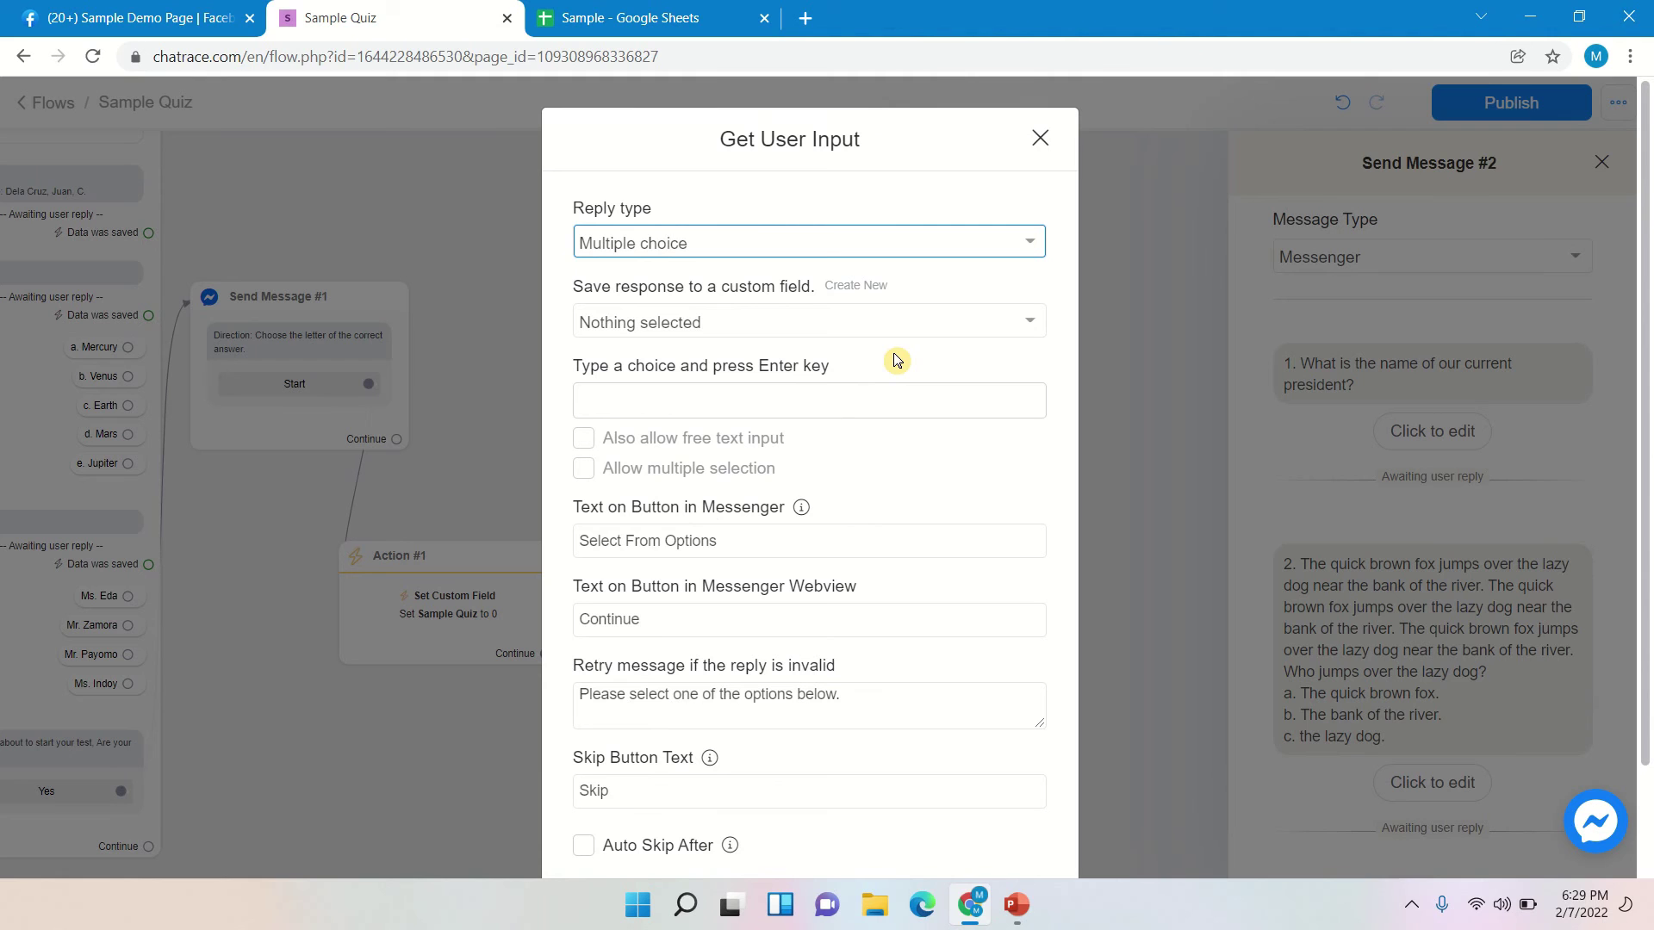
click(845, 287)
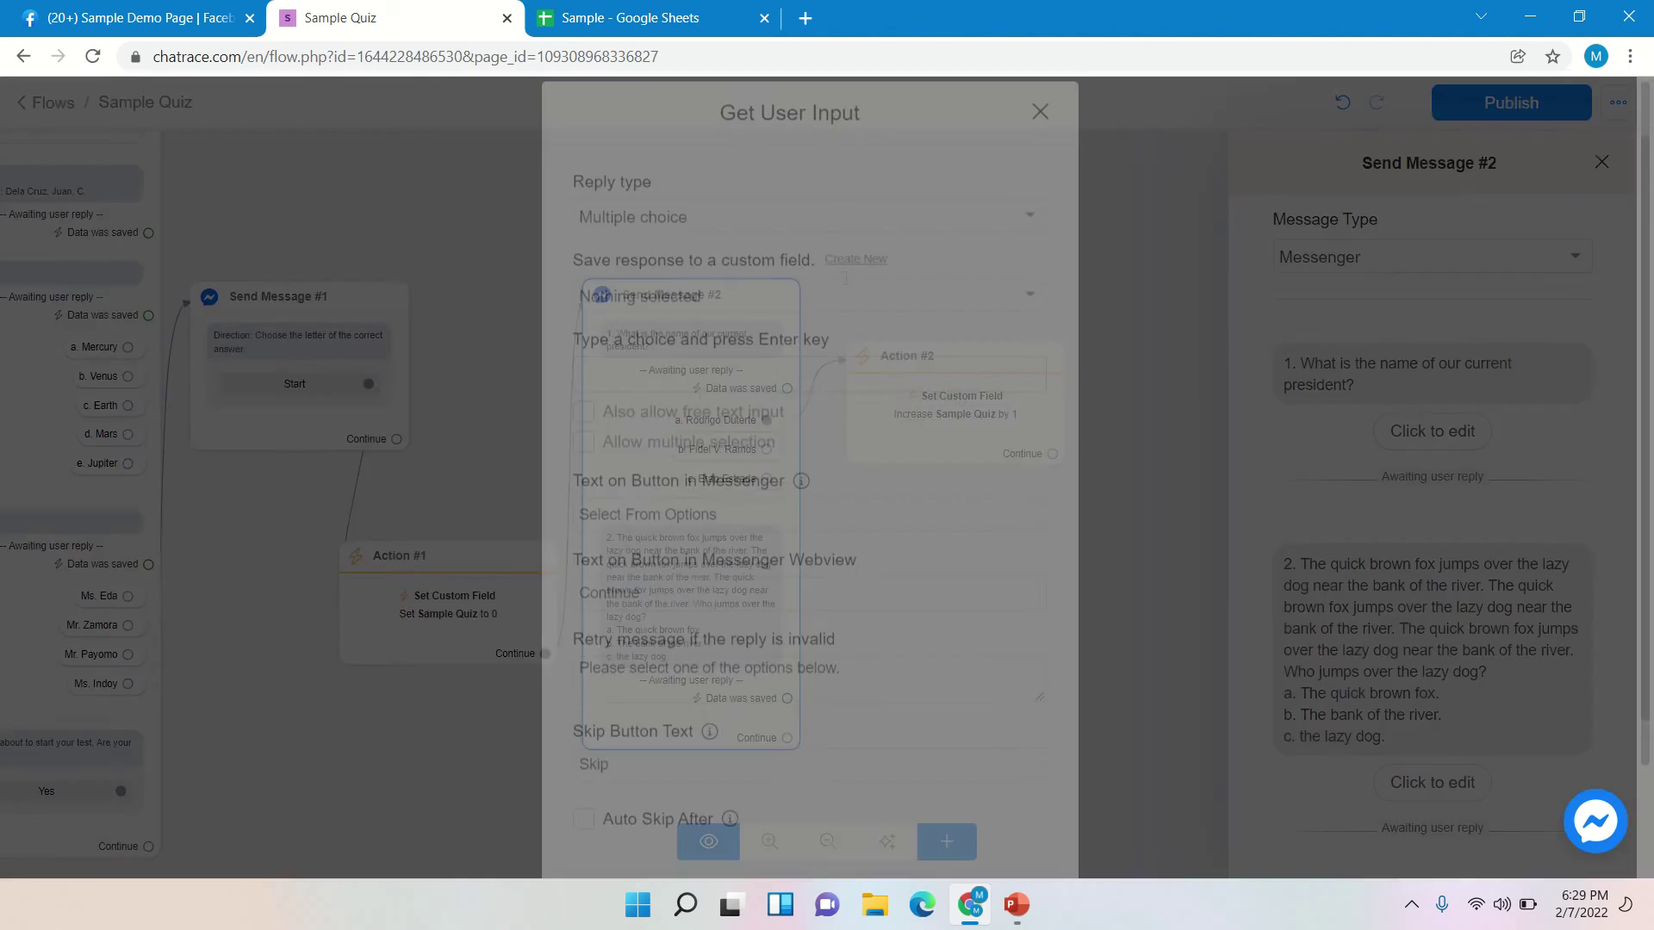
click(722, 273)
text(2)
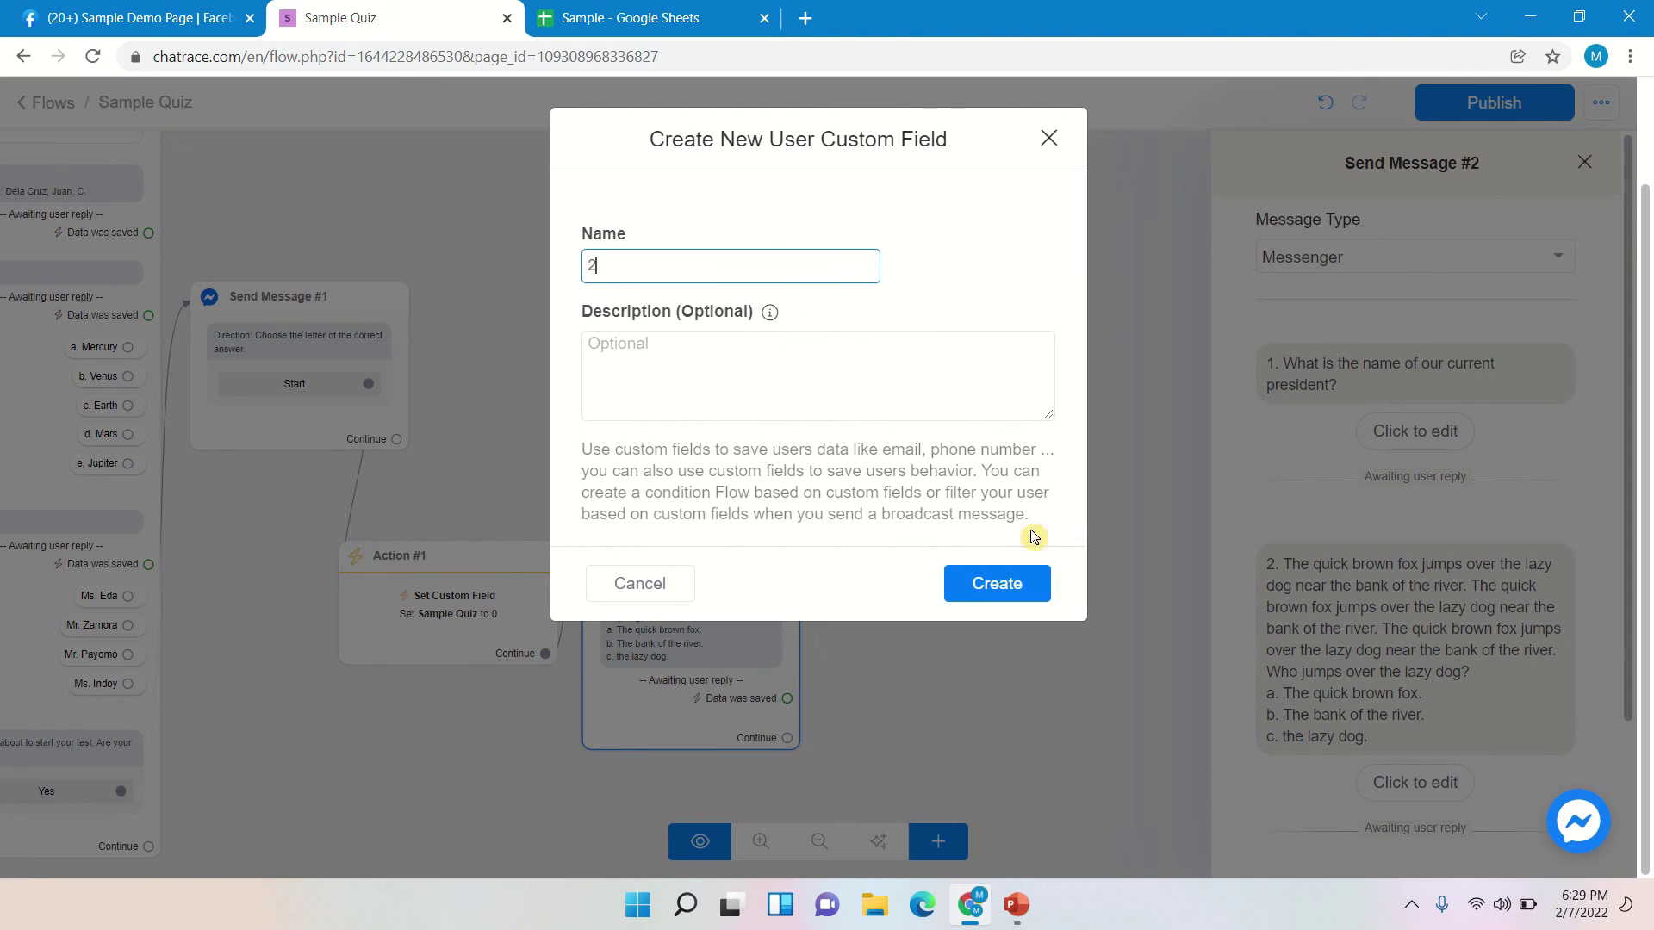
click(1036, 591)
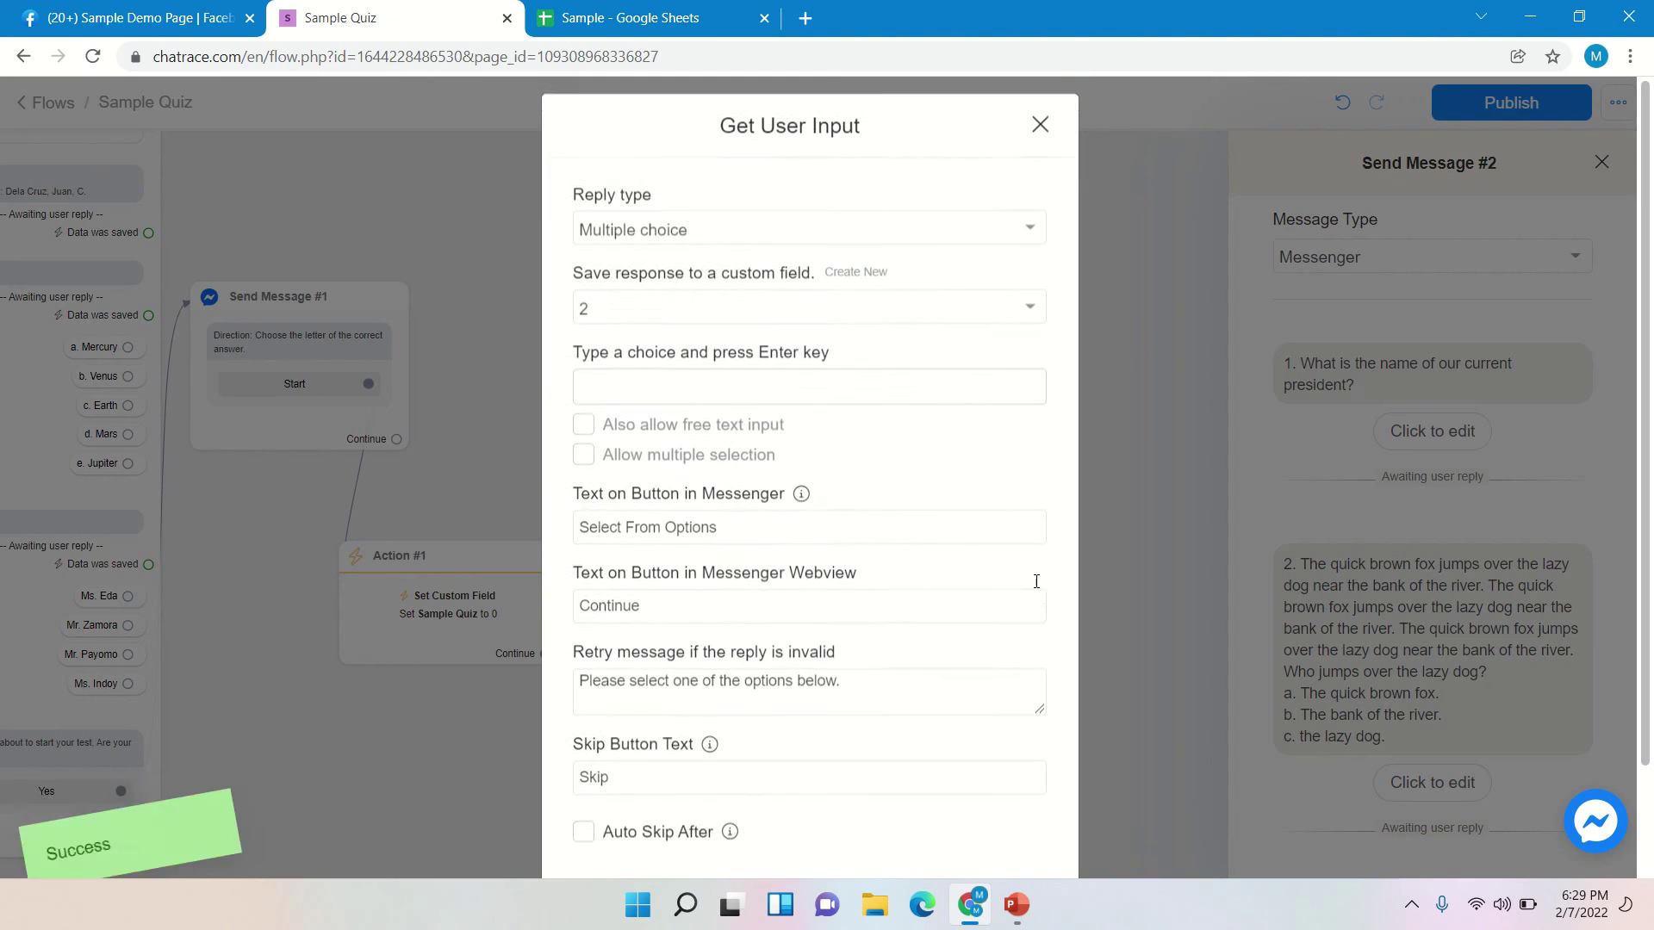
- Add the answer choices a, b and c
click(915, 402)
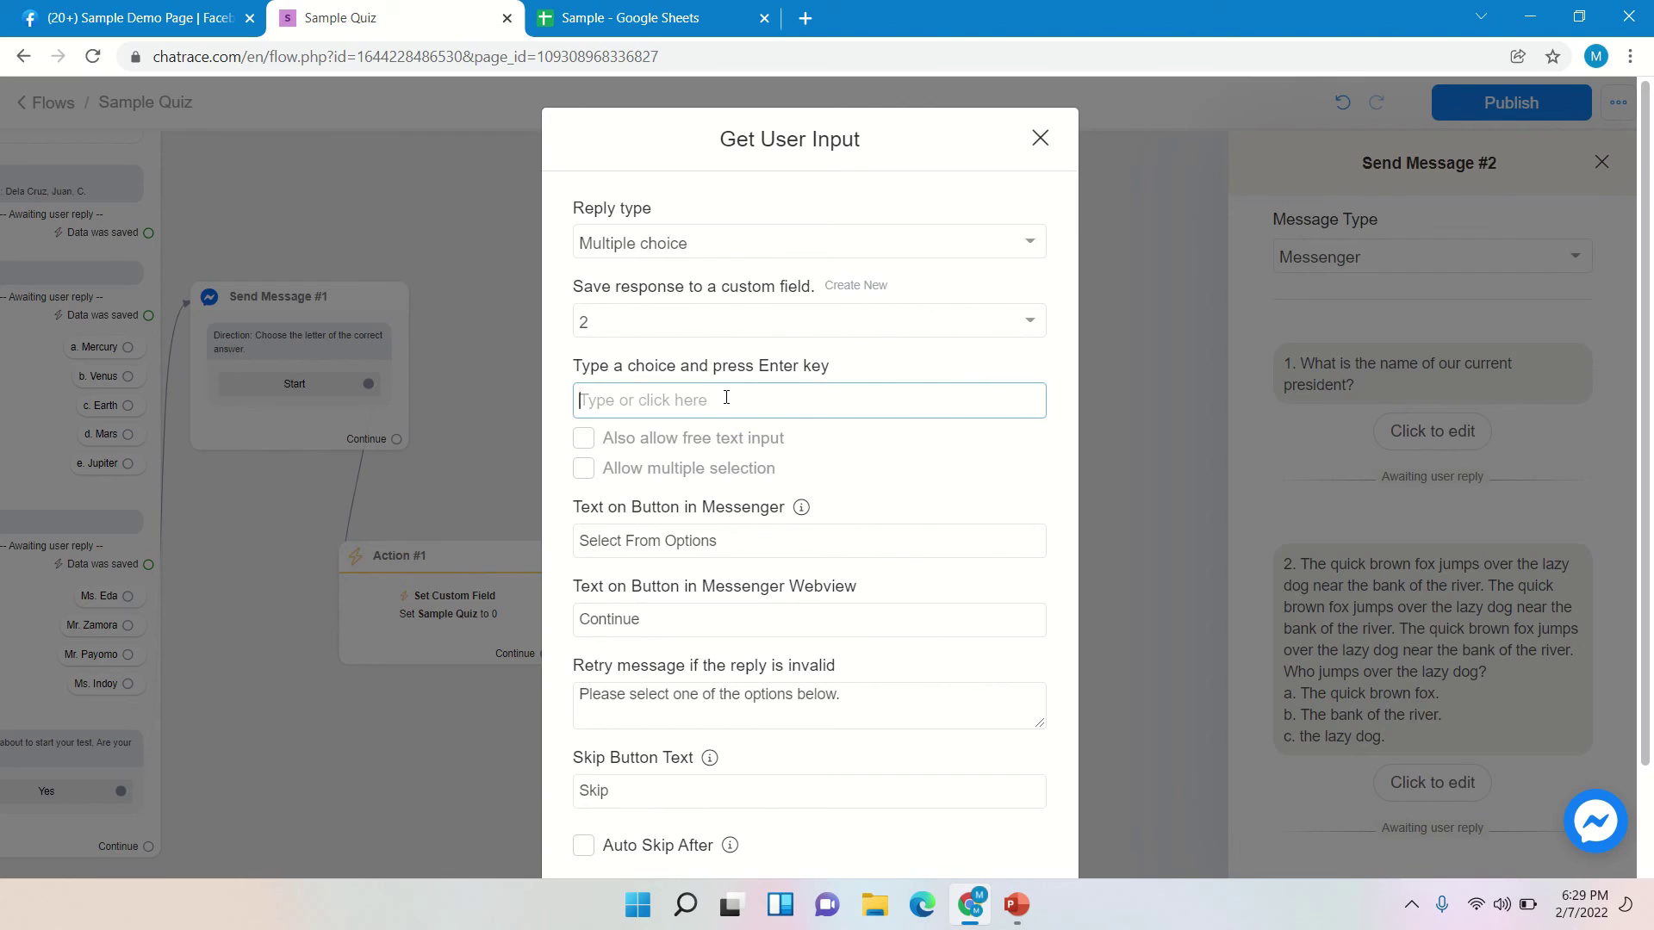
text(a)
key(Return)
text(b)
key(Return)
text(c)
key(Return)
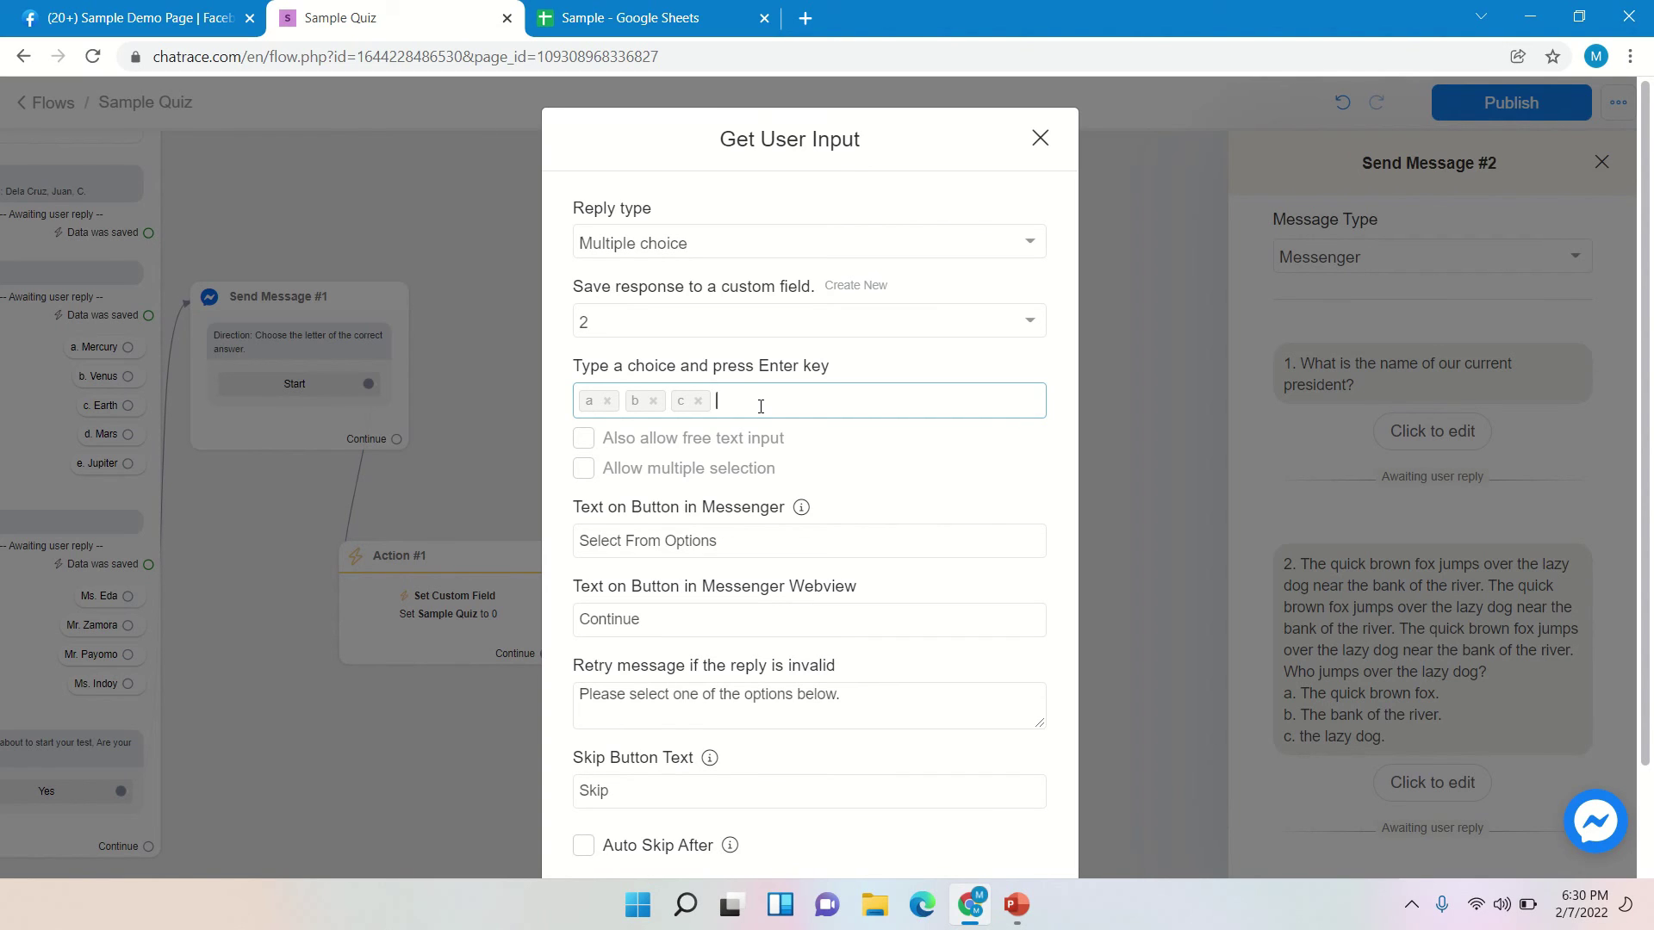
- Clear the Skip Button Text and save the multiple-choice reply settings
mouse_move(709, 760)
drag(646, 790, 558, 793)
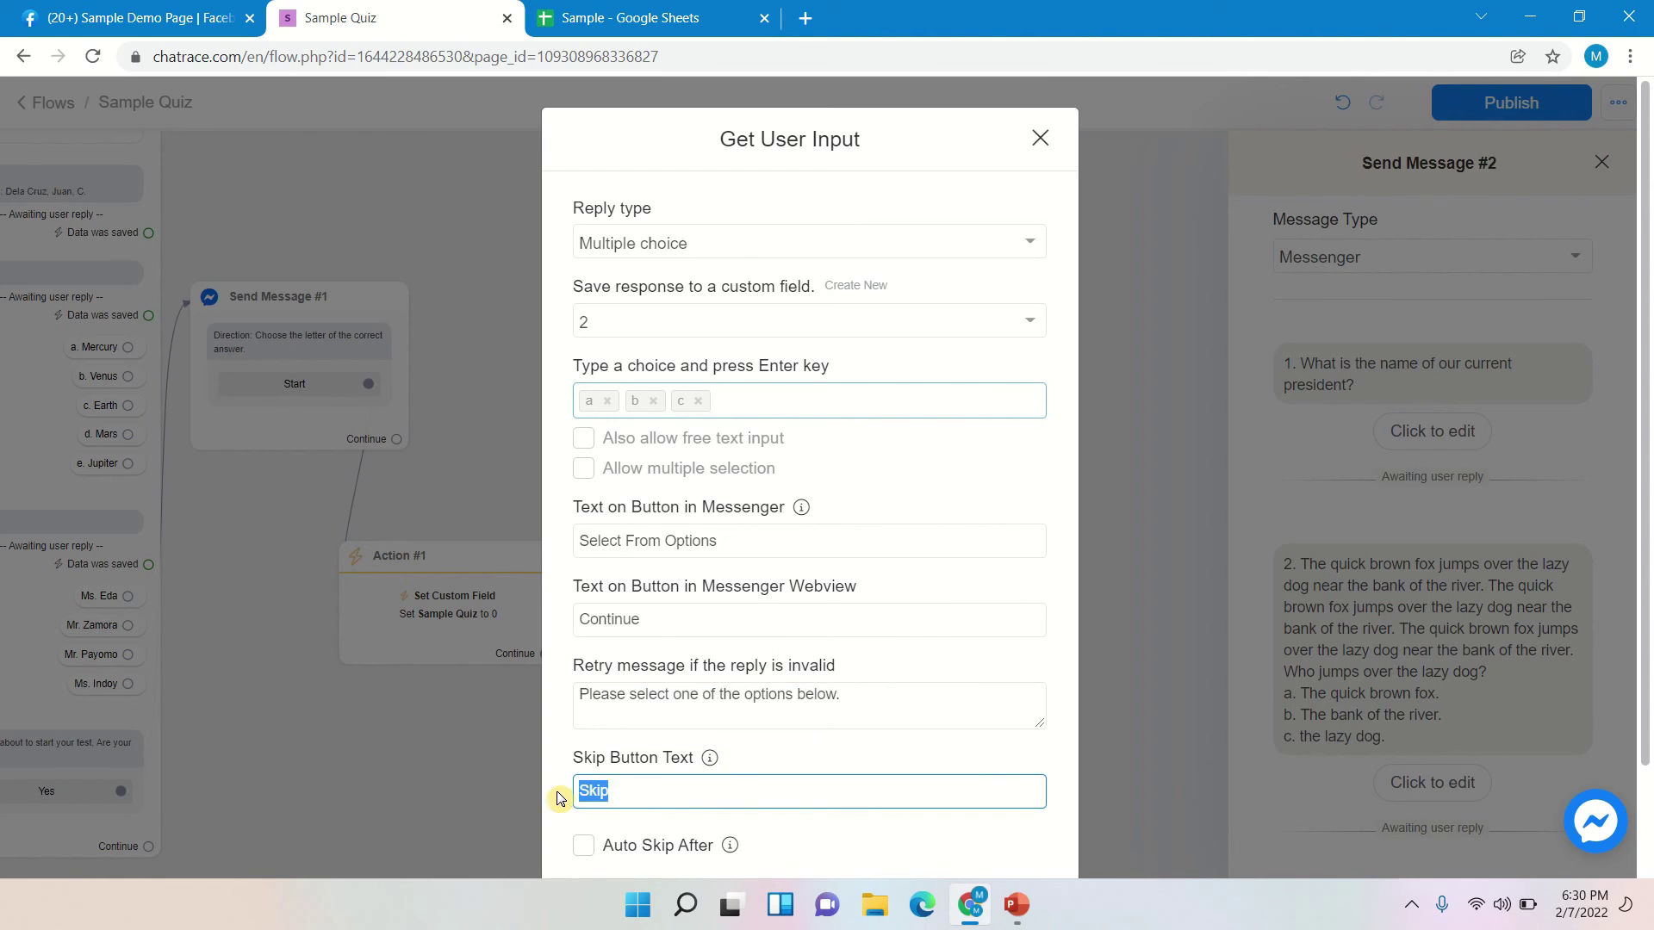
key(BackSpace)
scroll(848, 660, down, 2)
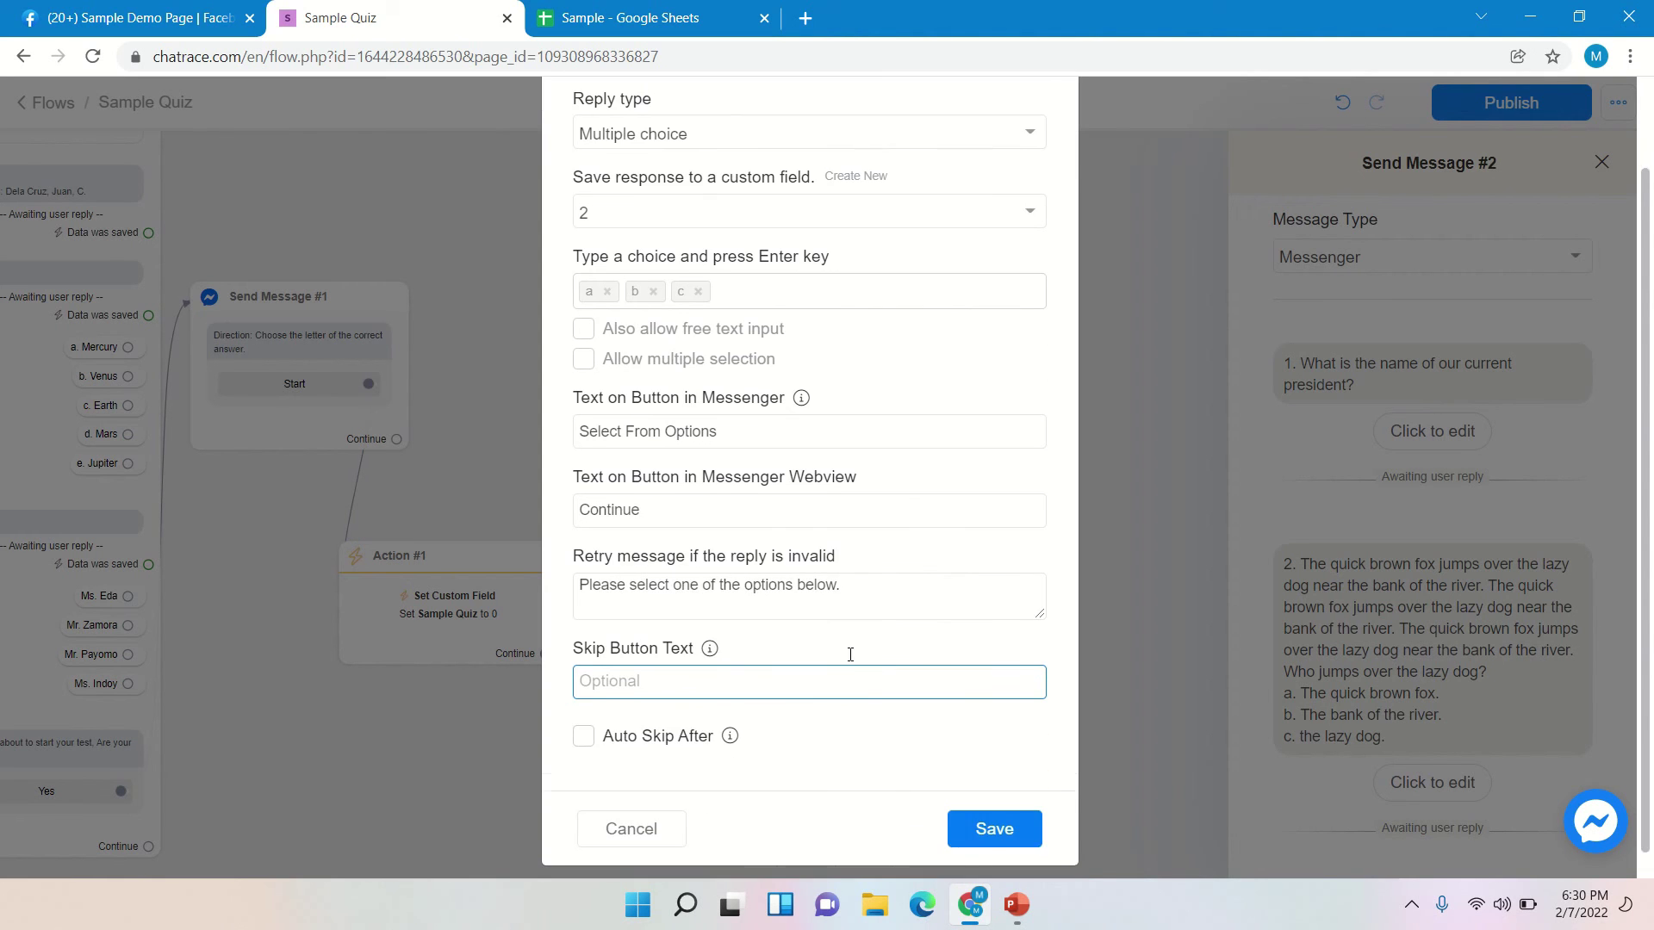
click(991, 814)
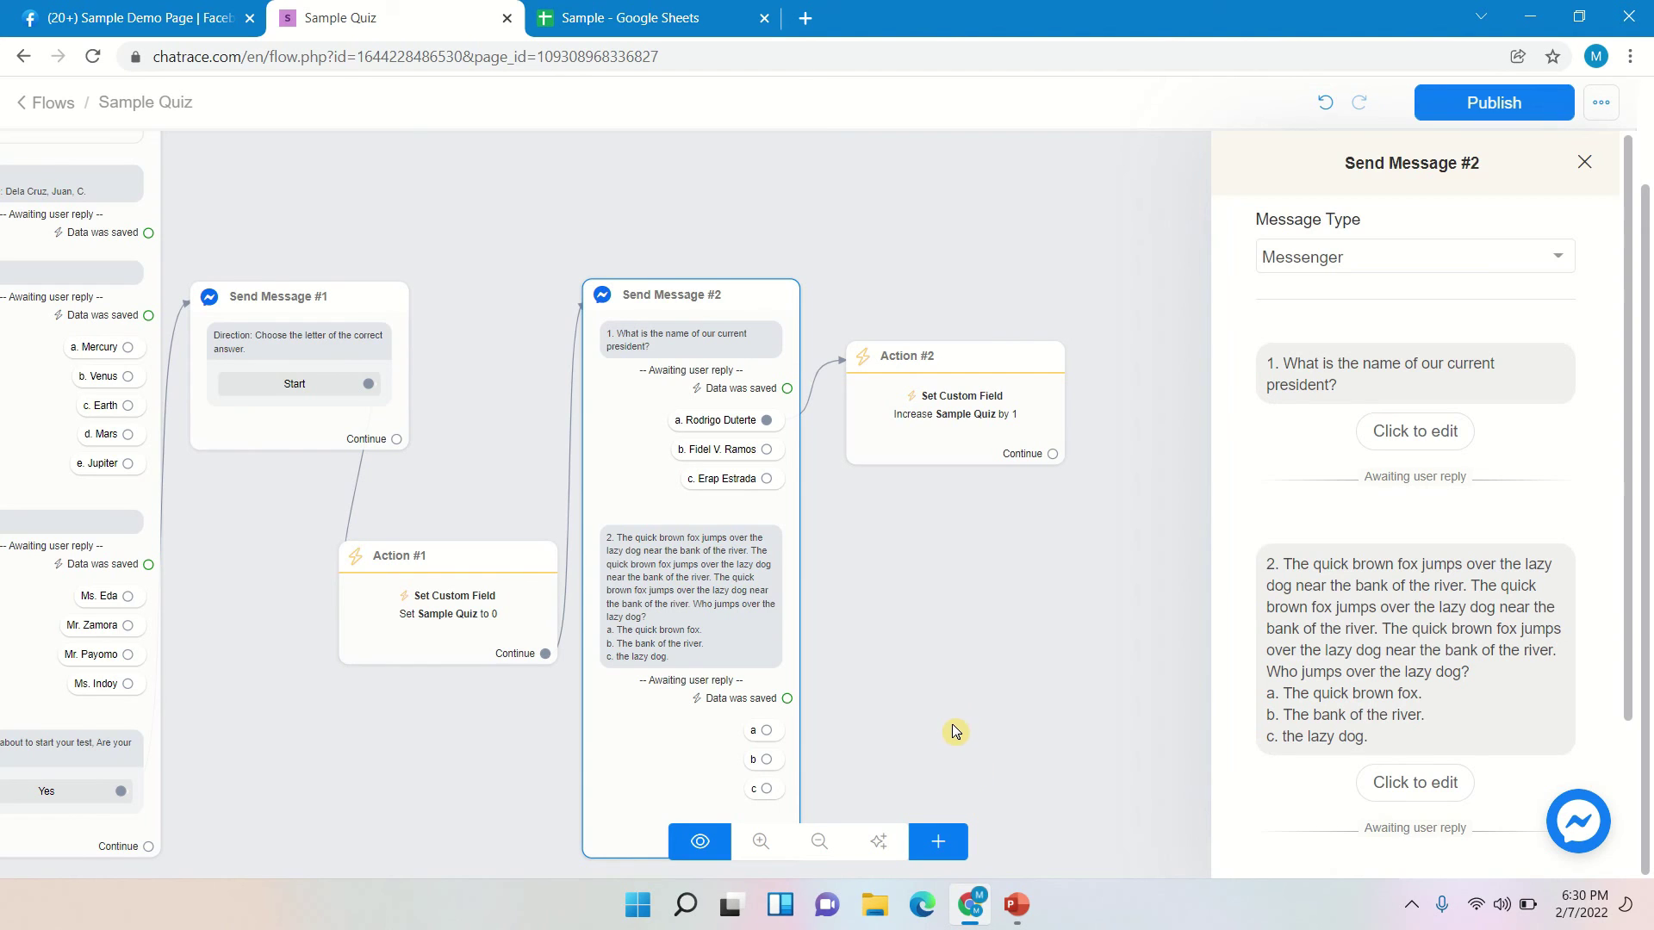
- Duplicate the Action #2 node and connect question 2's choice a to the copy
double_click(941, 706)
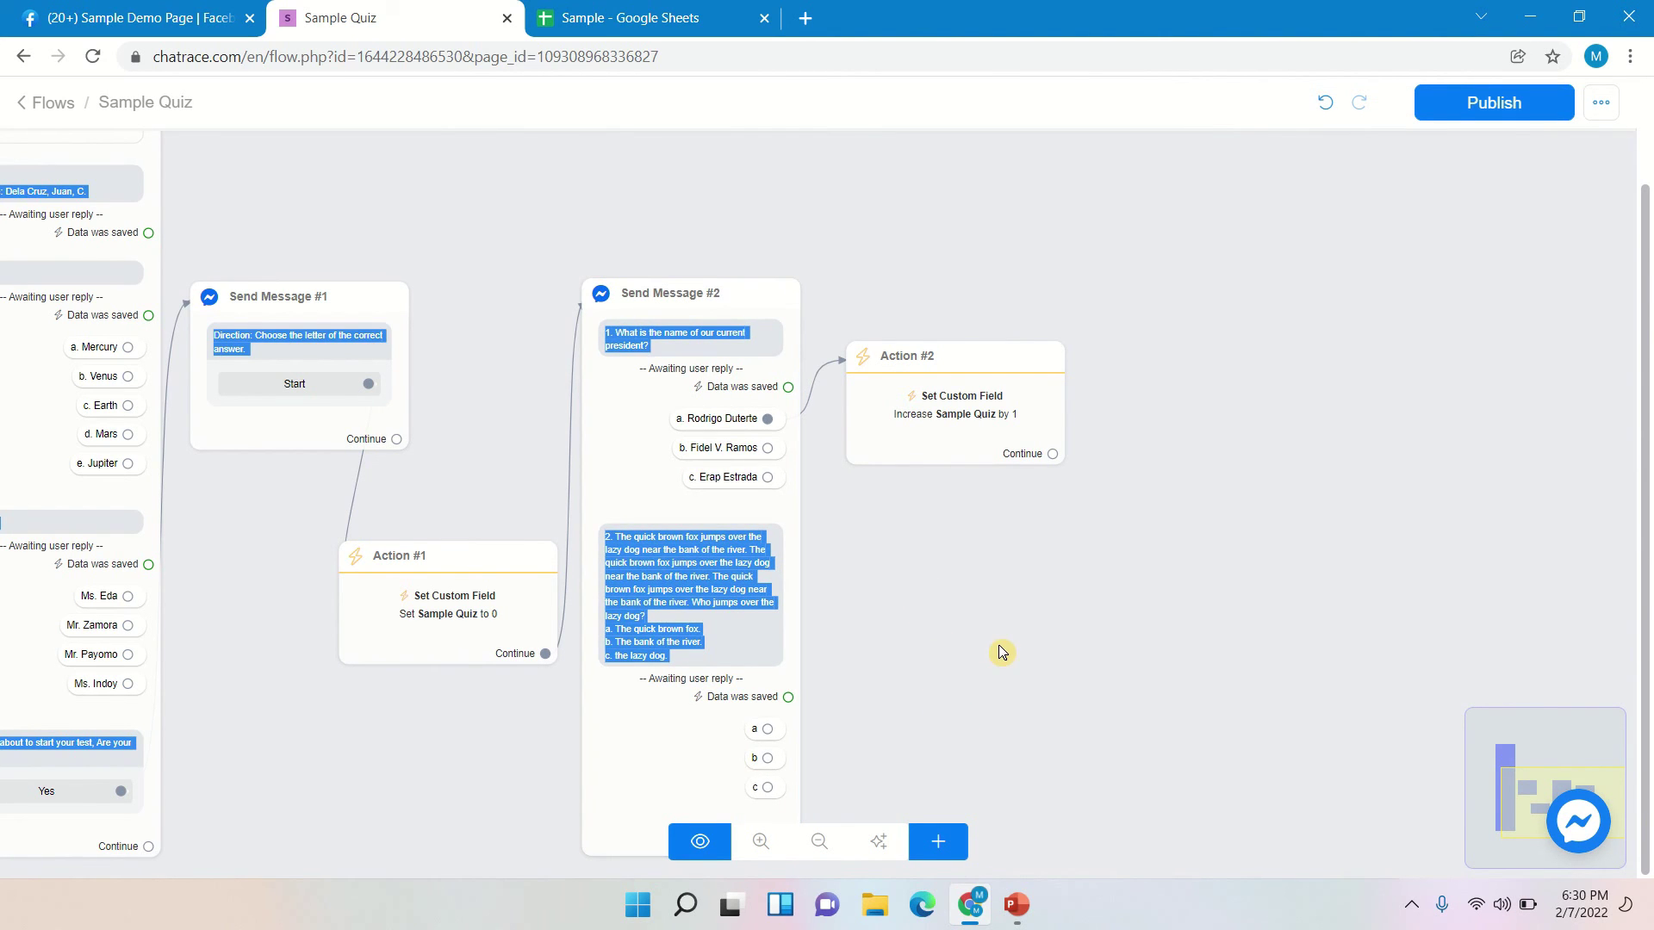
scroll(1062, 576, down, 3)
scroll(1059, 624, up, 4)
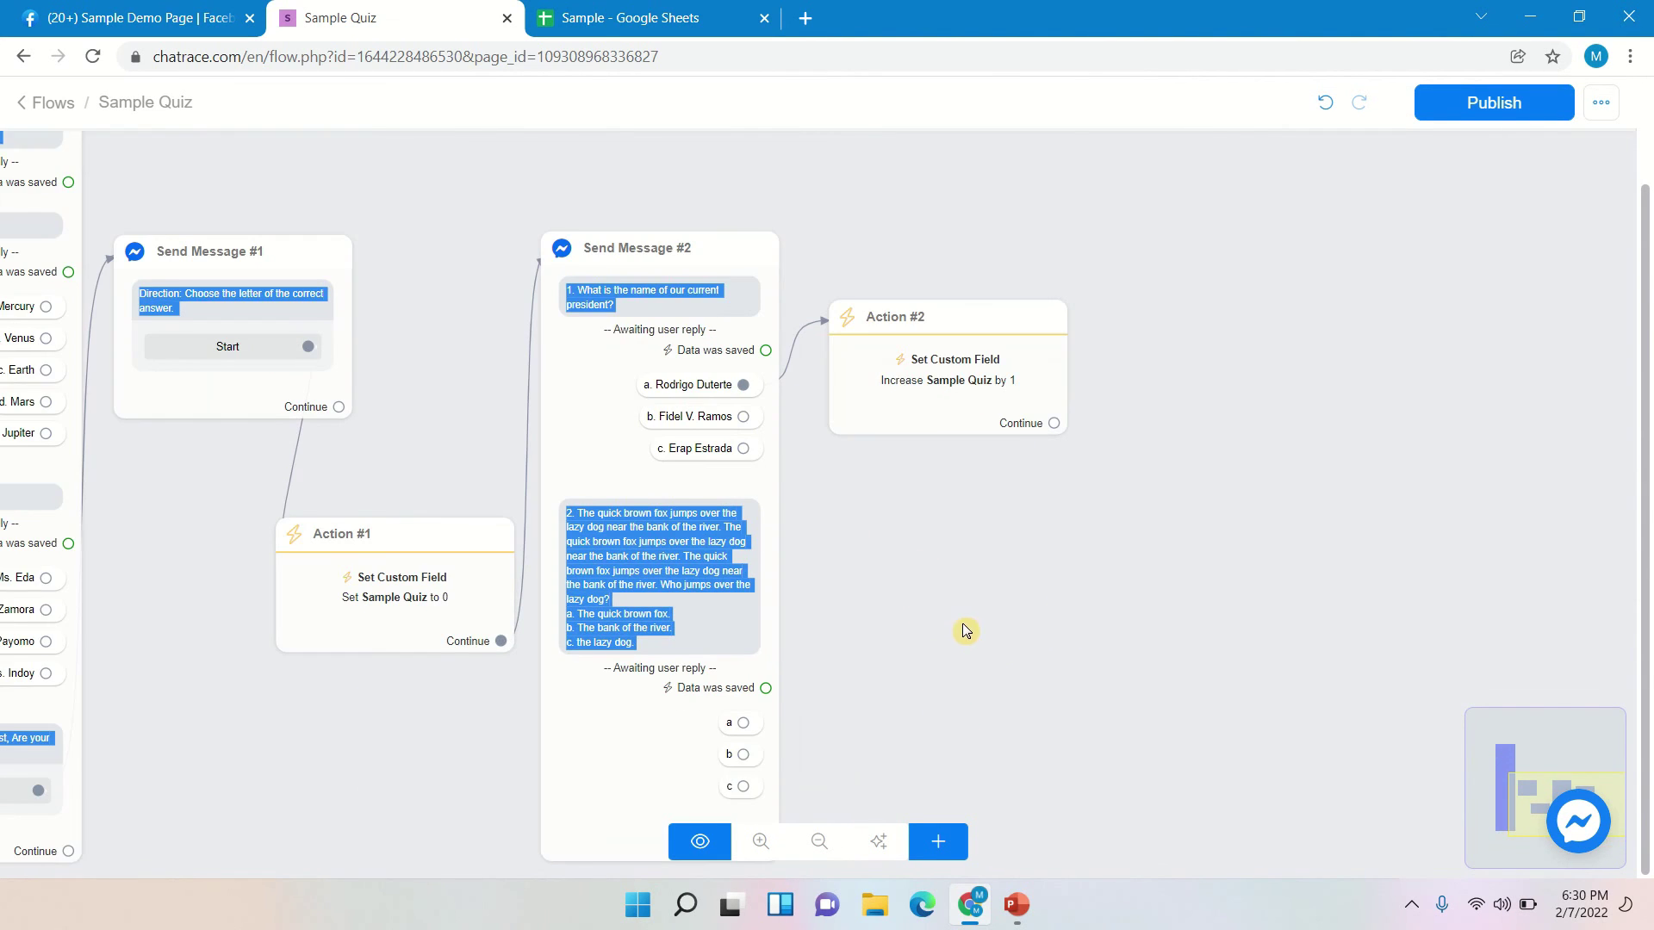
drag(960, 601, 915, 529)
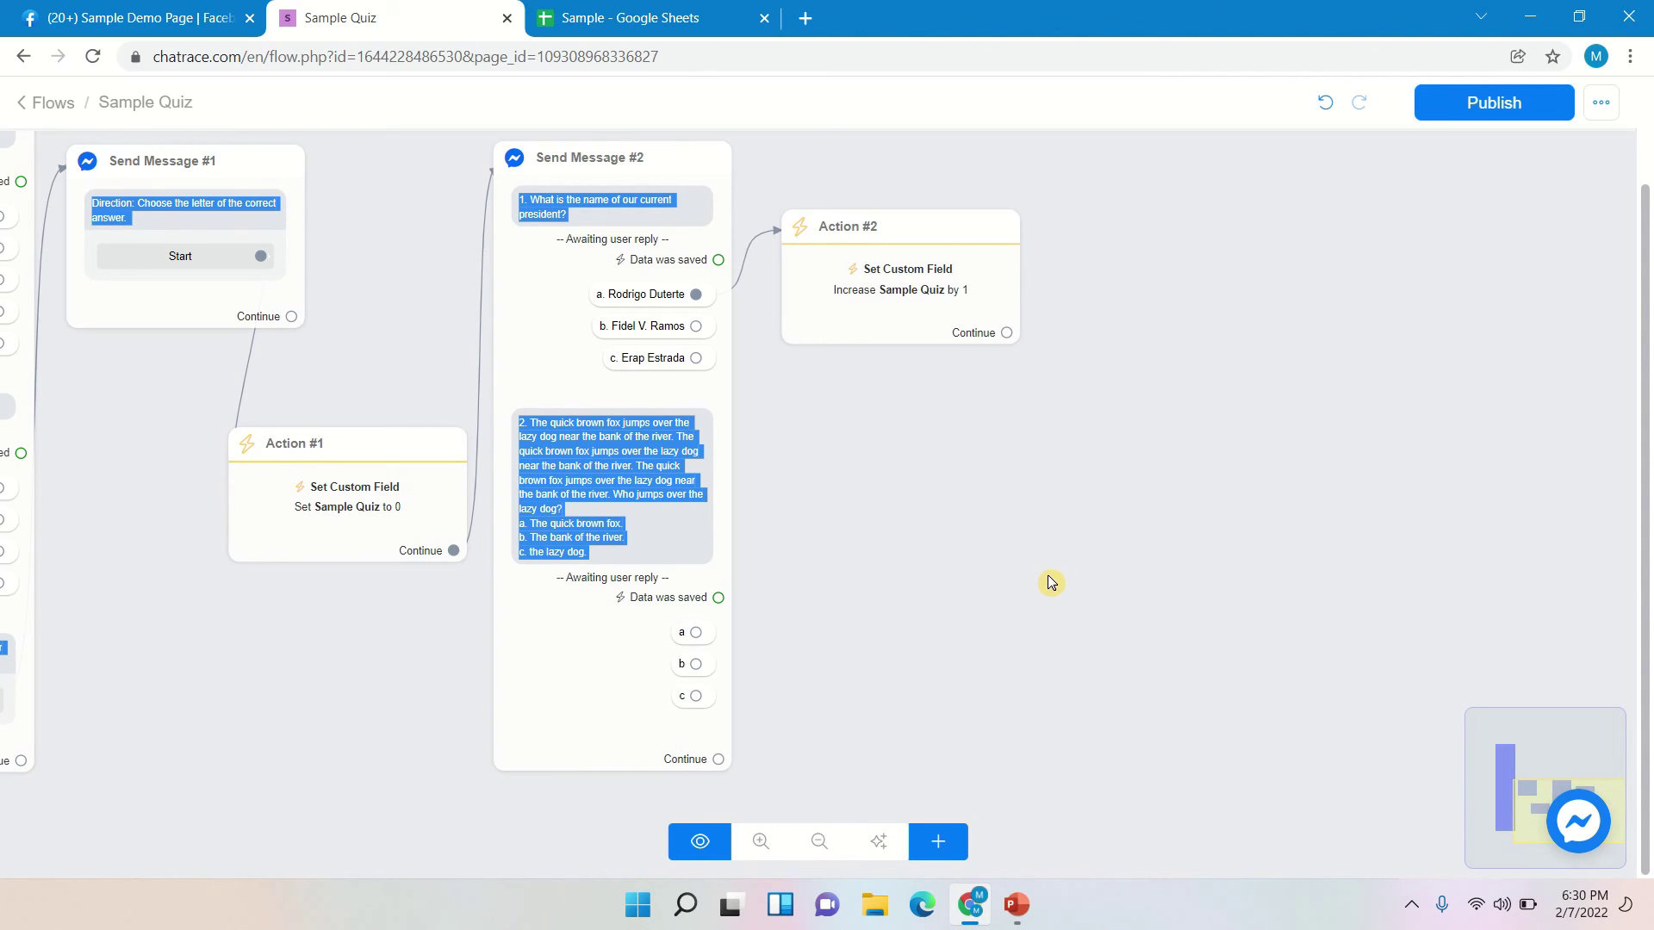
mouse_move(967, 231)
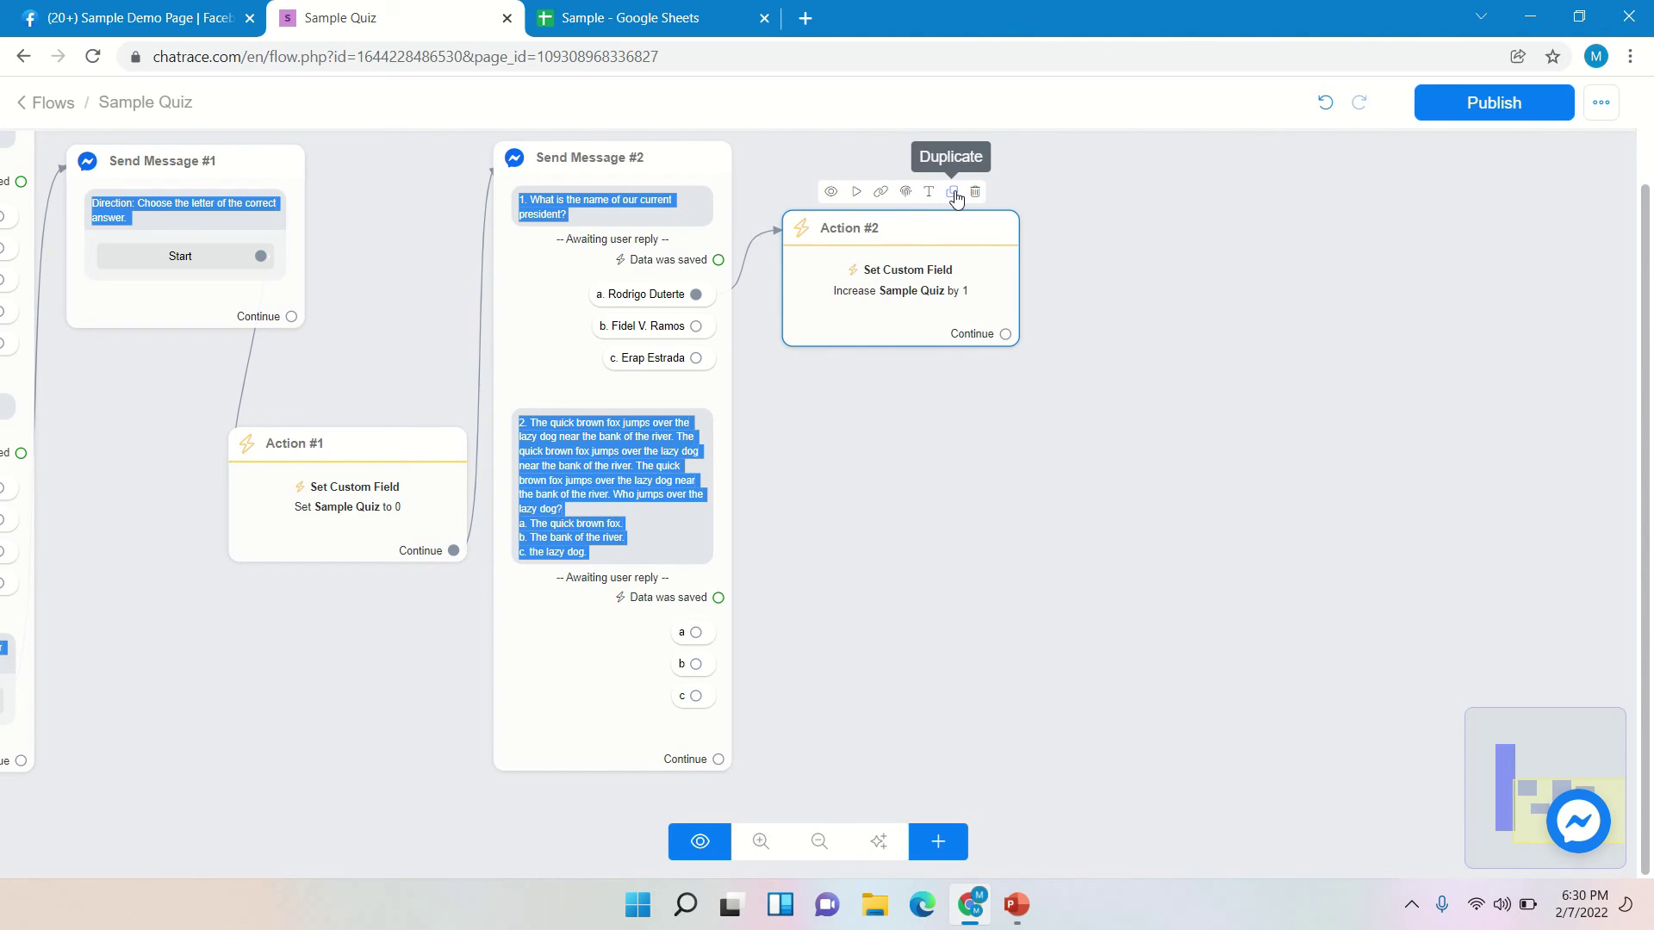
click(955, 193)
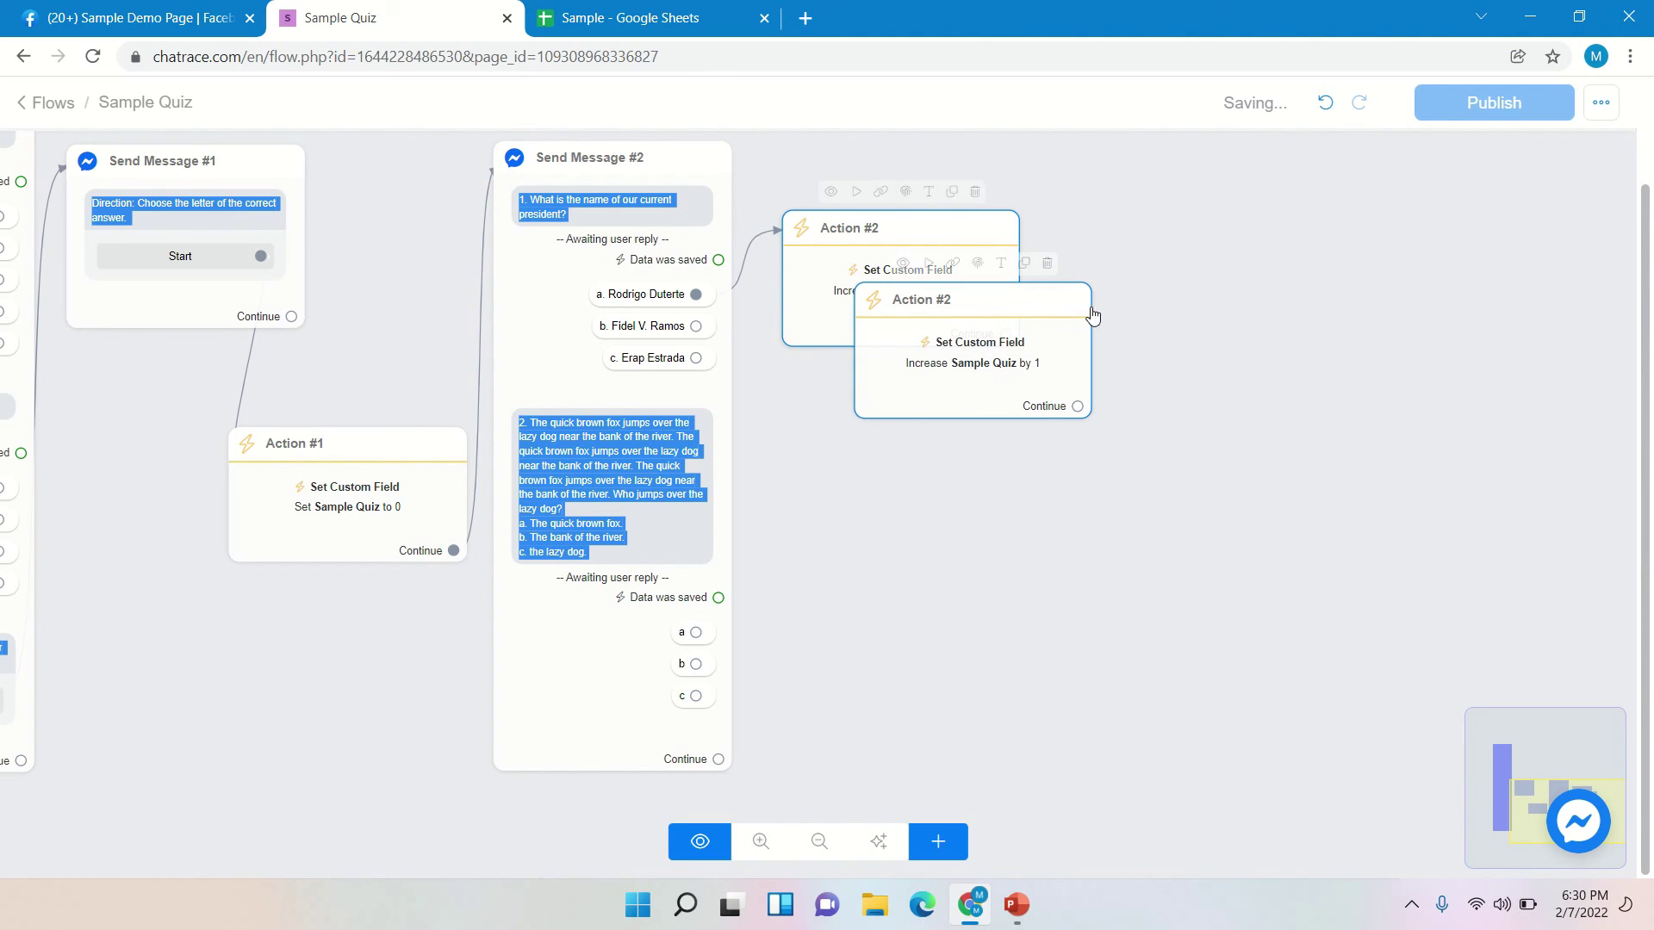
drag(1052, 317, 955, 484)
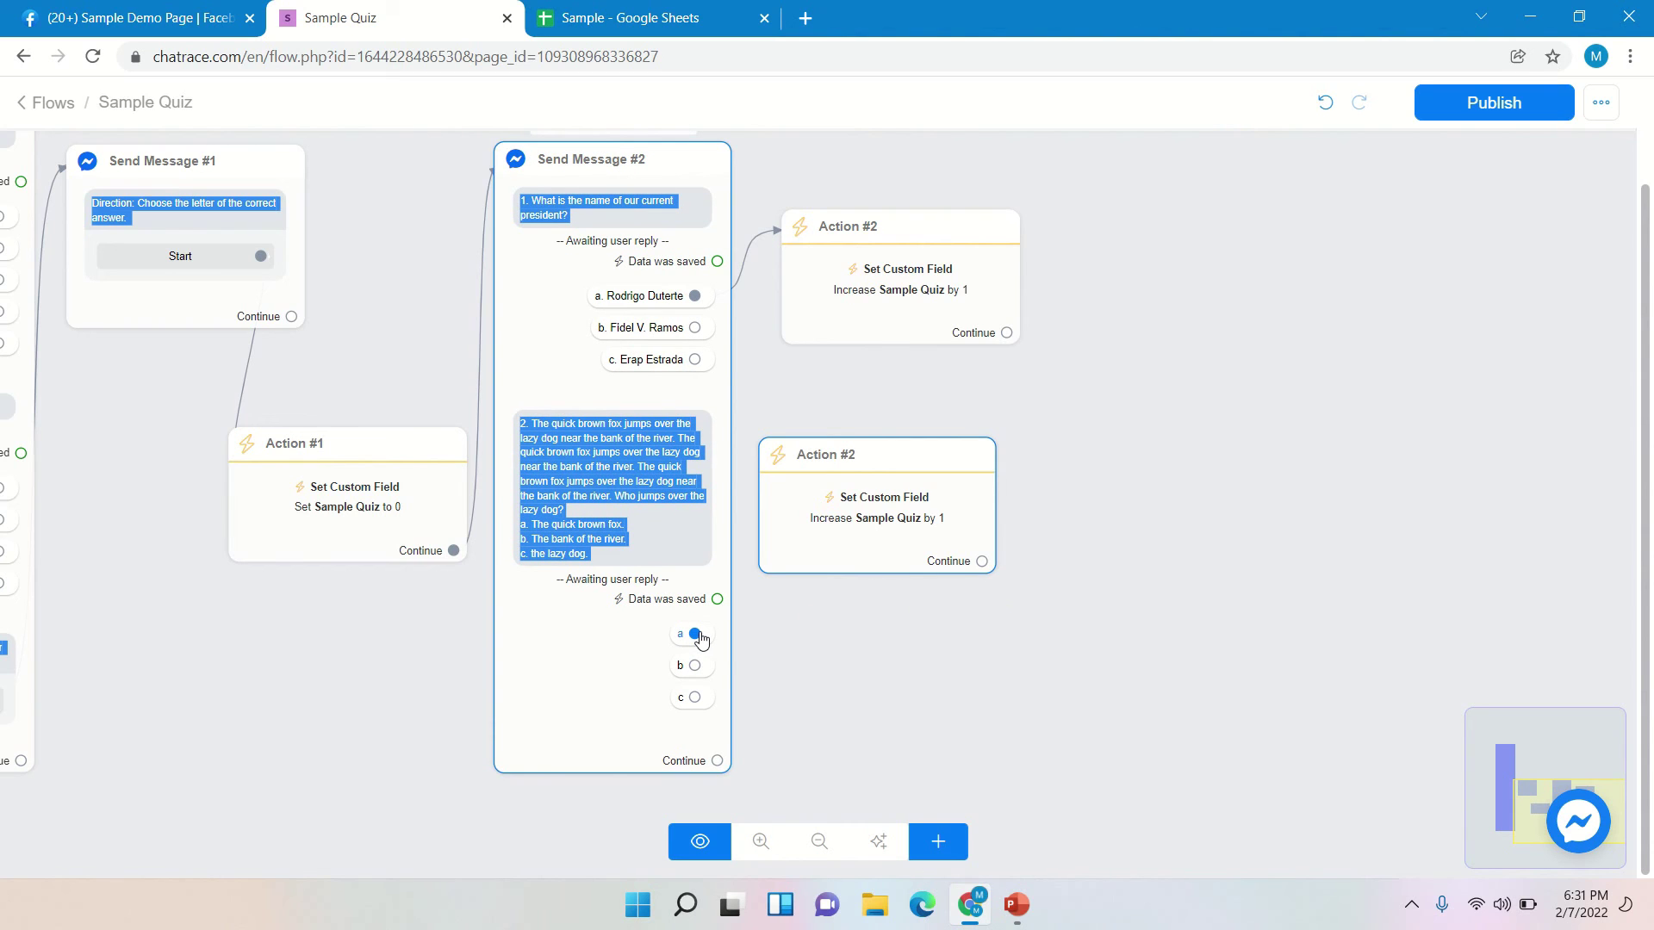
drag(696, 635, 769, 493)
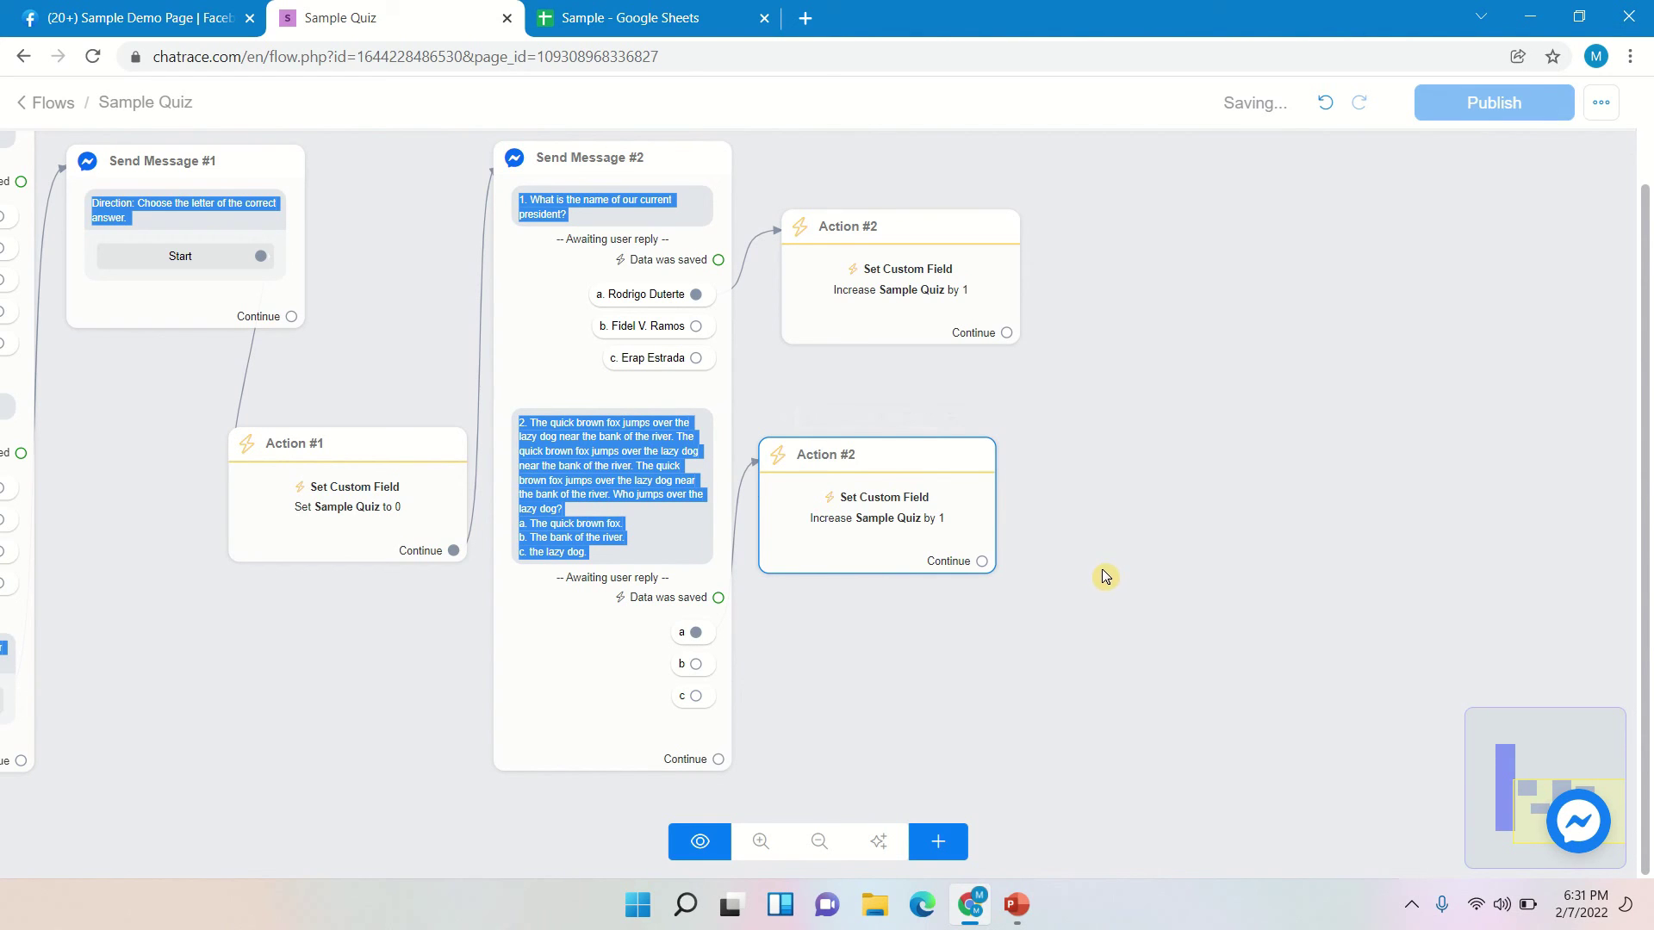
- Move the copied Action #2 node up and right beside question 2's answers
scroll(1034, 626, down, 2)
scroll(1034, 626, right, 1)
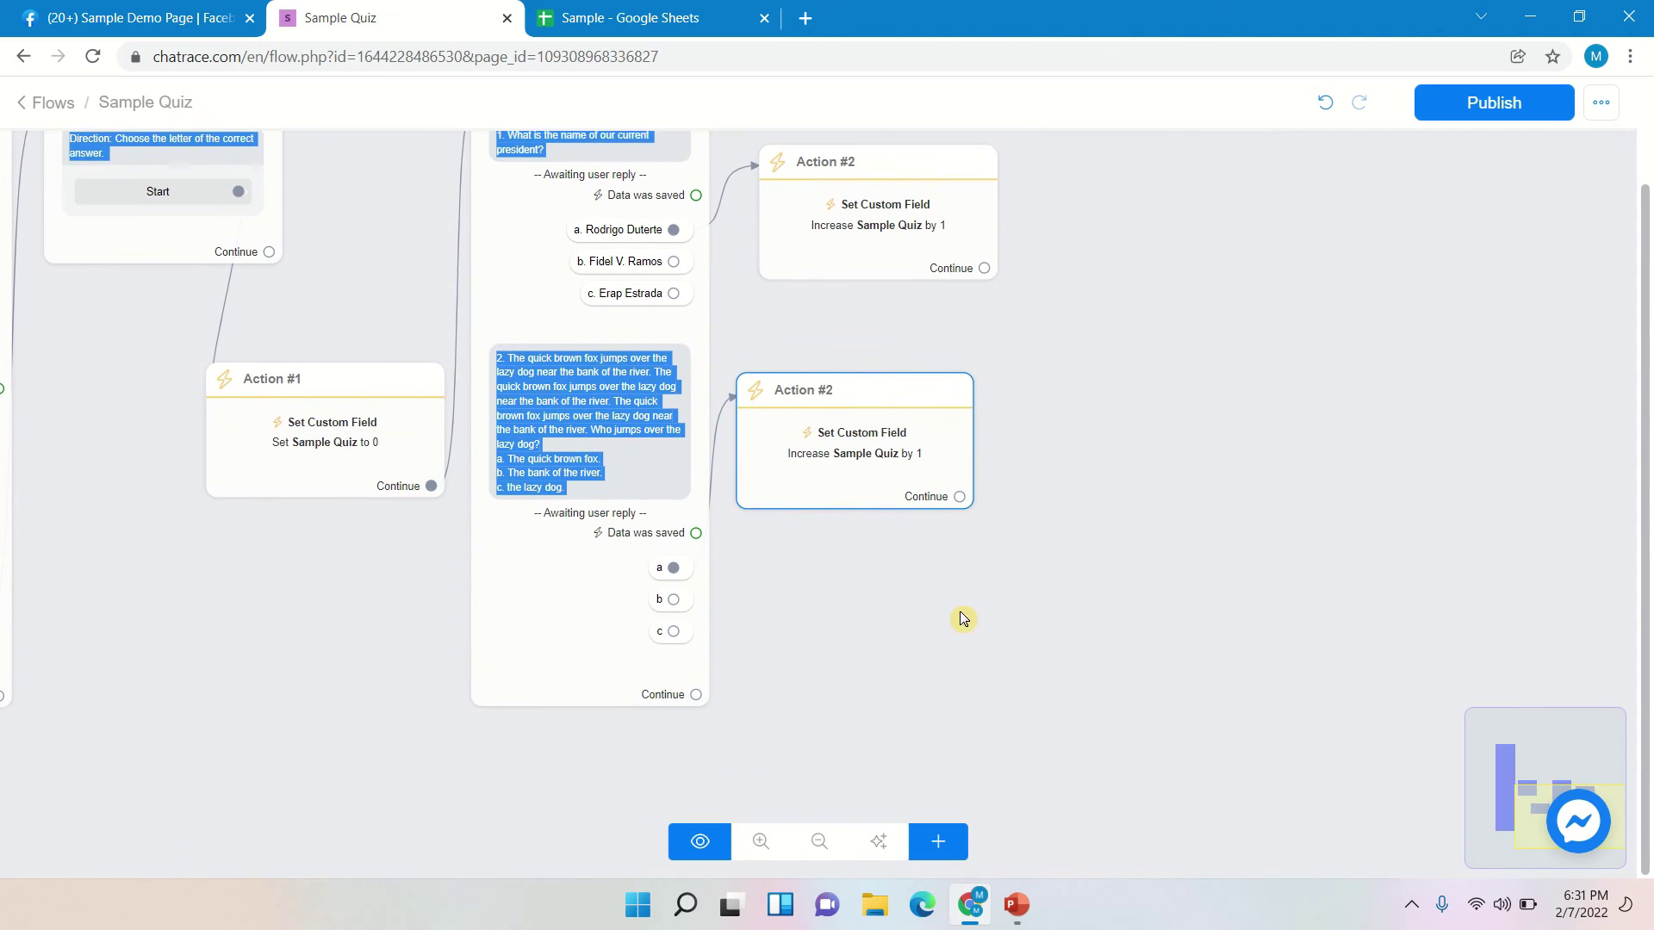
drag(883, 410, 893, 346)
scroll(934, 449, right, 1)
drag(1021, 462, 999, 520)
scroll(997, 515, down, 1)
click(997, 514)
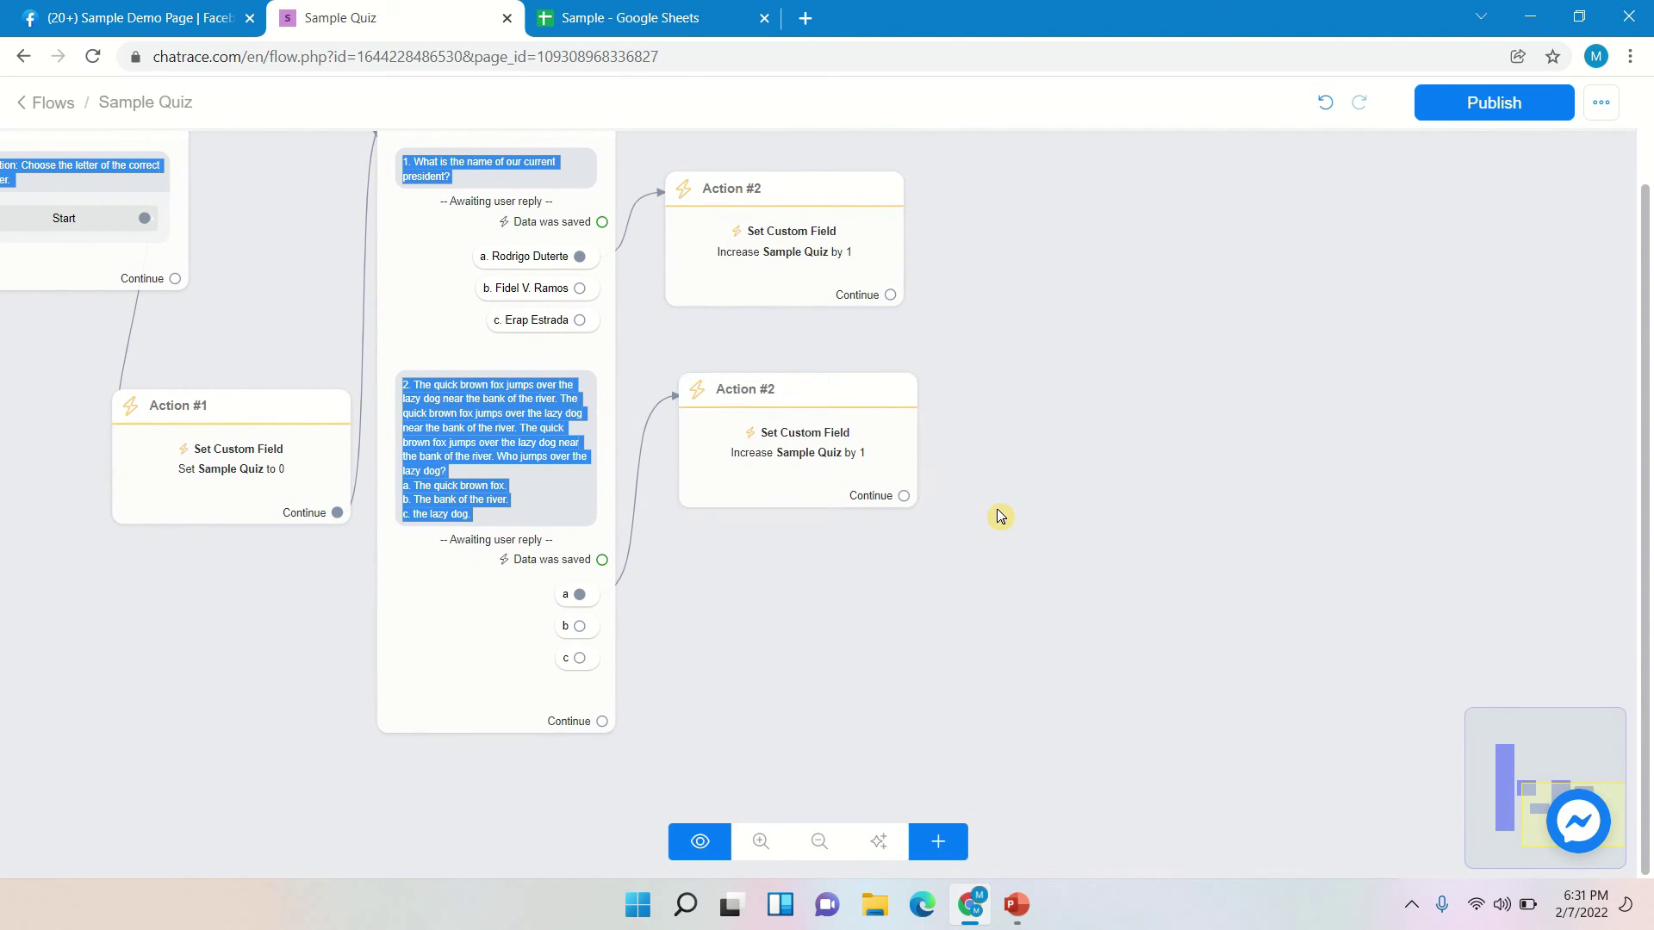
- Add a Send Message #3 node below and set its message type to Messenger
click(938, 843)
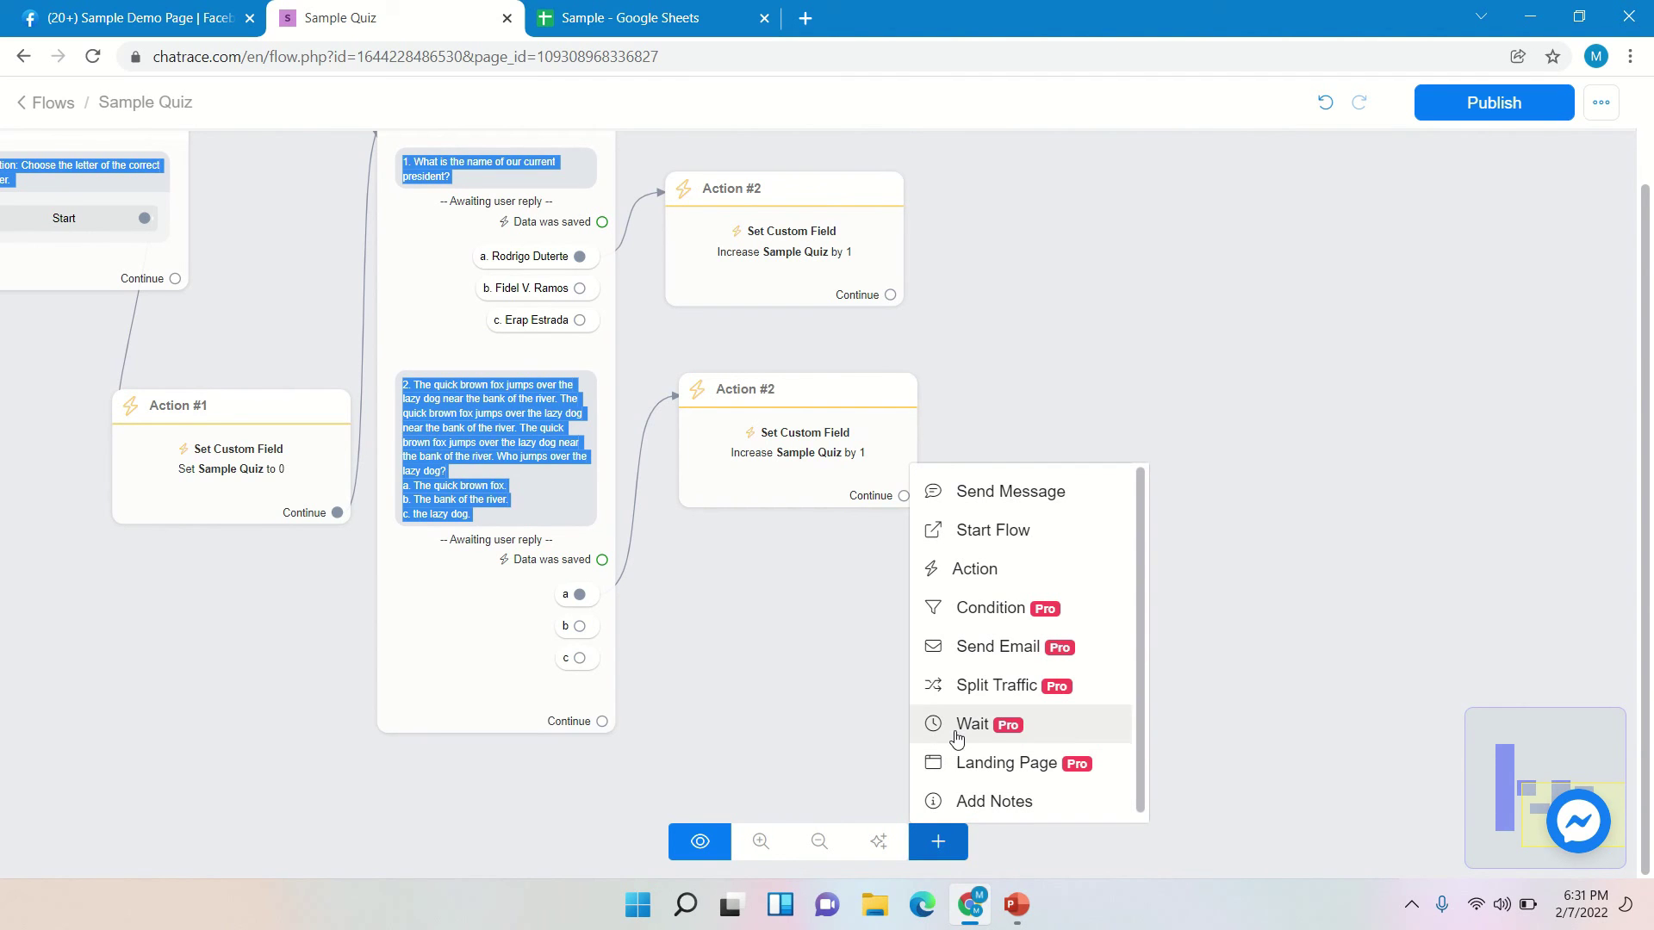
click(949, 842)
click(957, 842)
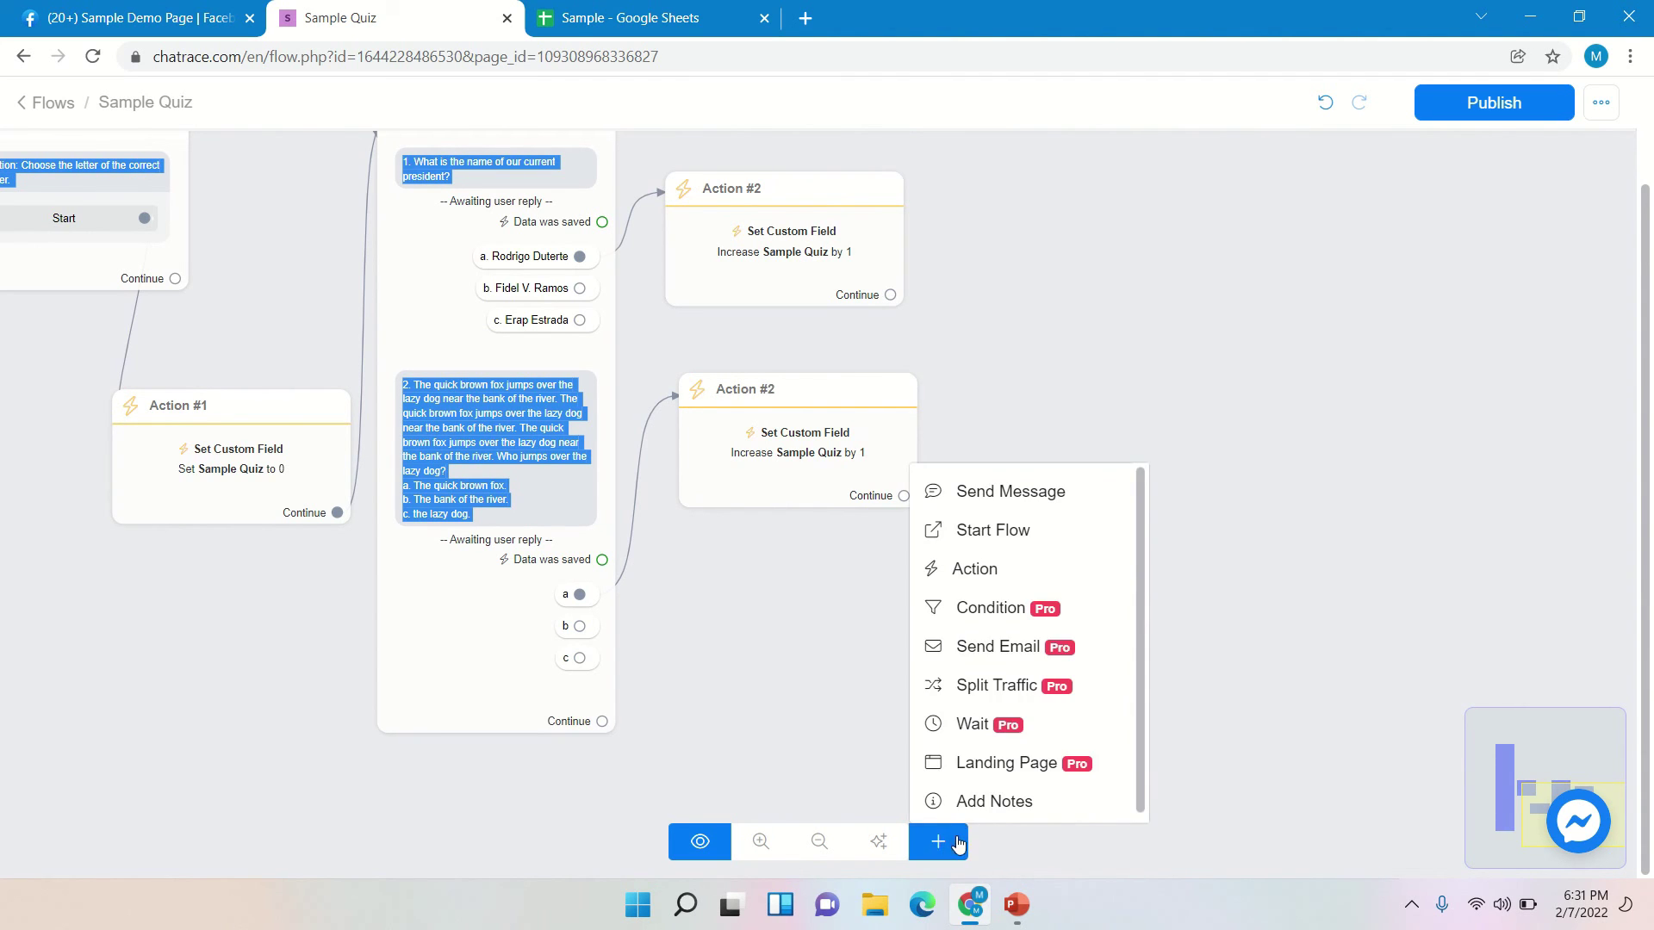
click(1021, 495)
drag(1173, 548, 938, 606)
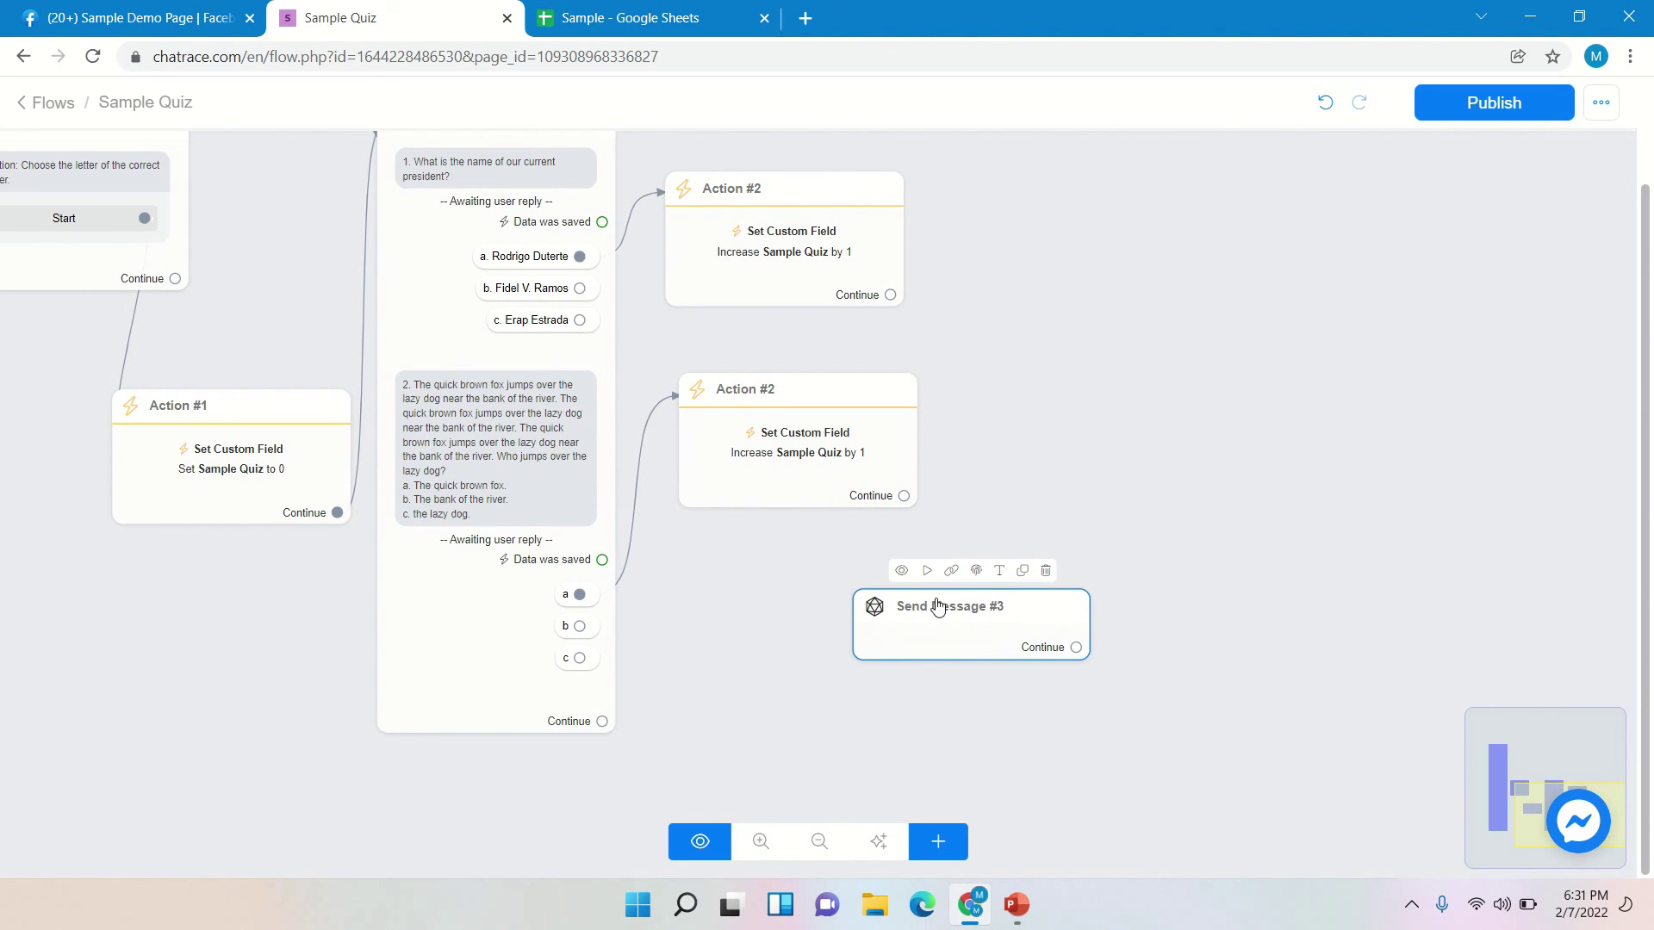
click(964, 611)
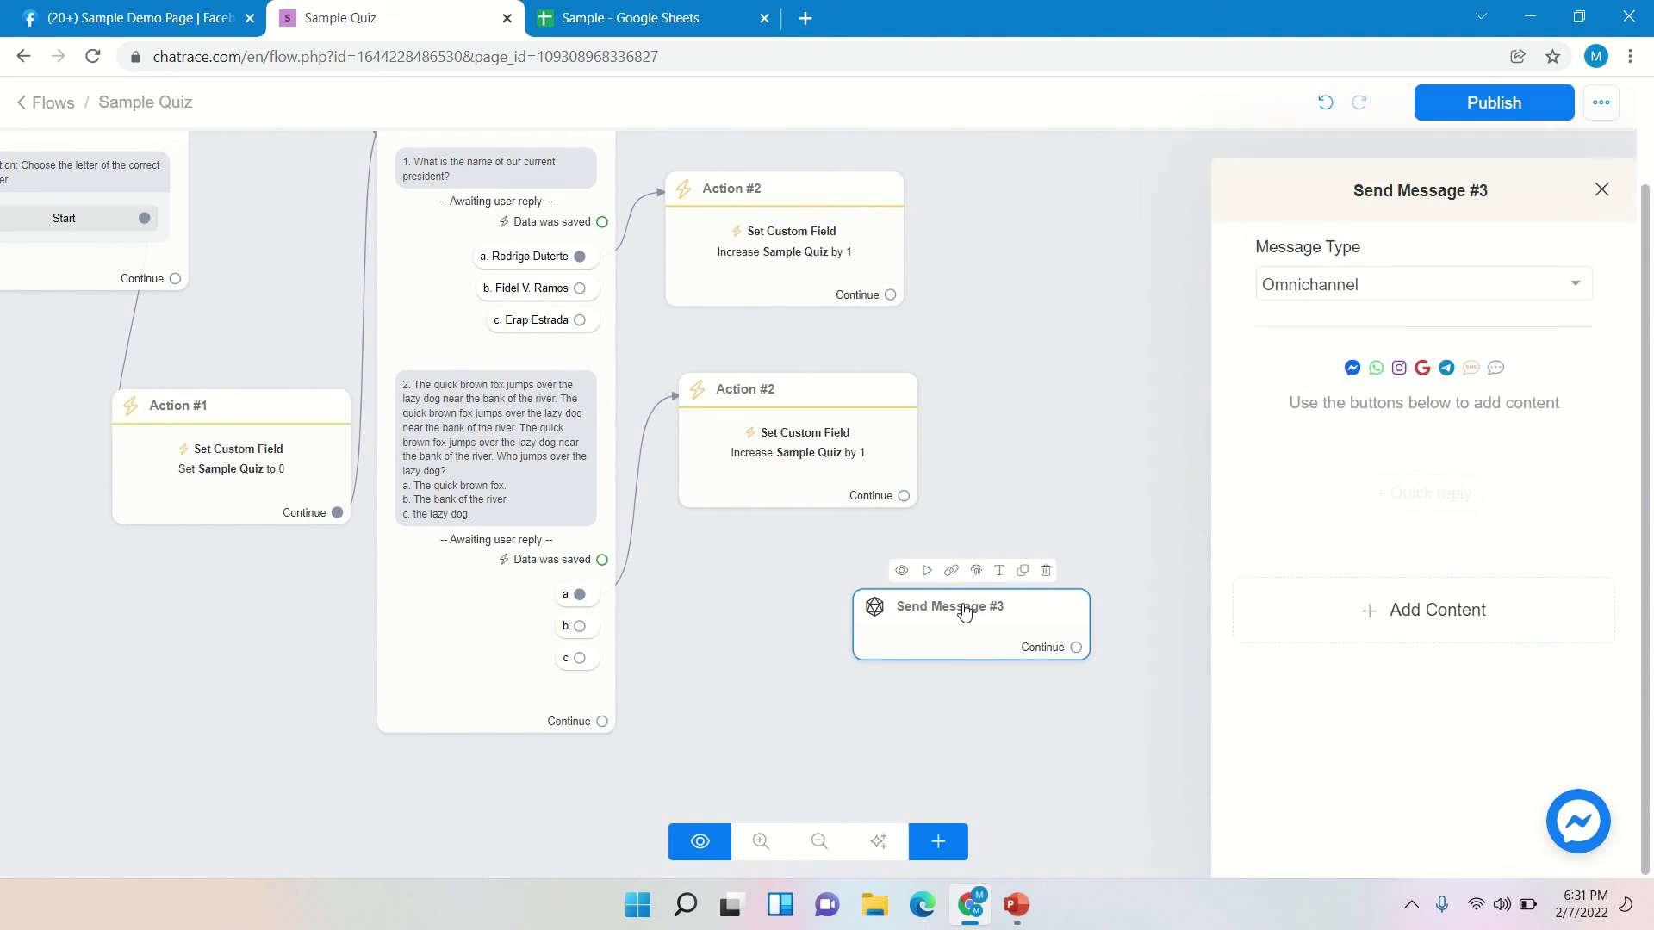
click(1276, 267)
click(1326, 319)
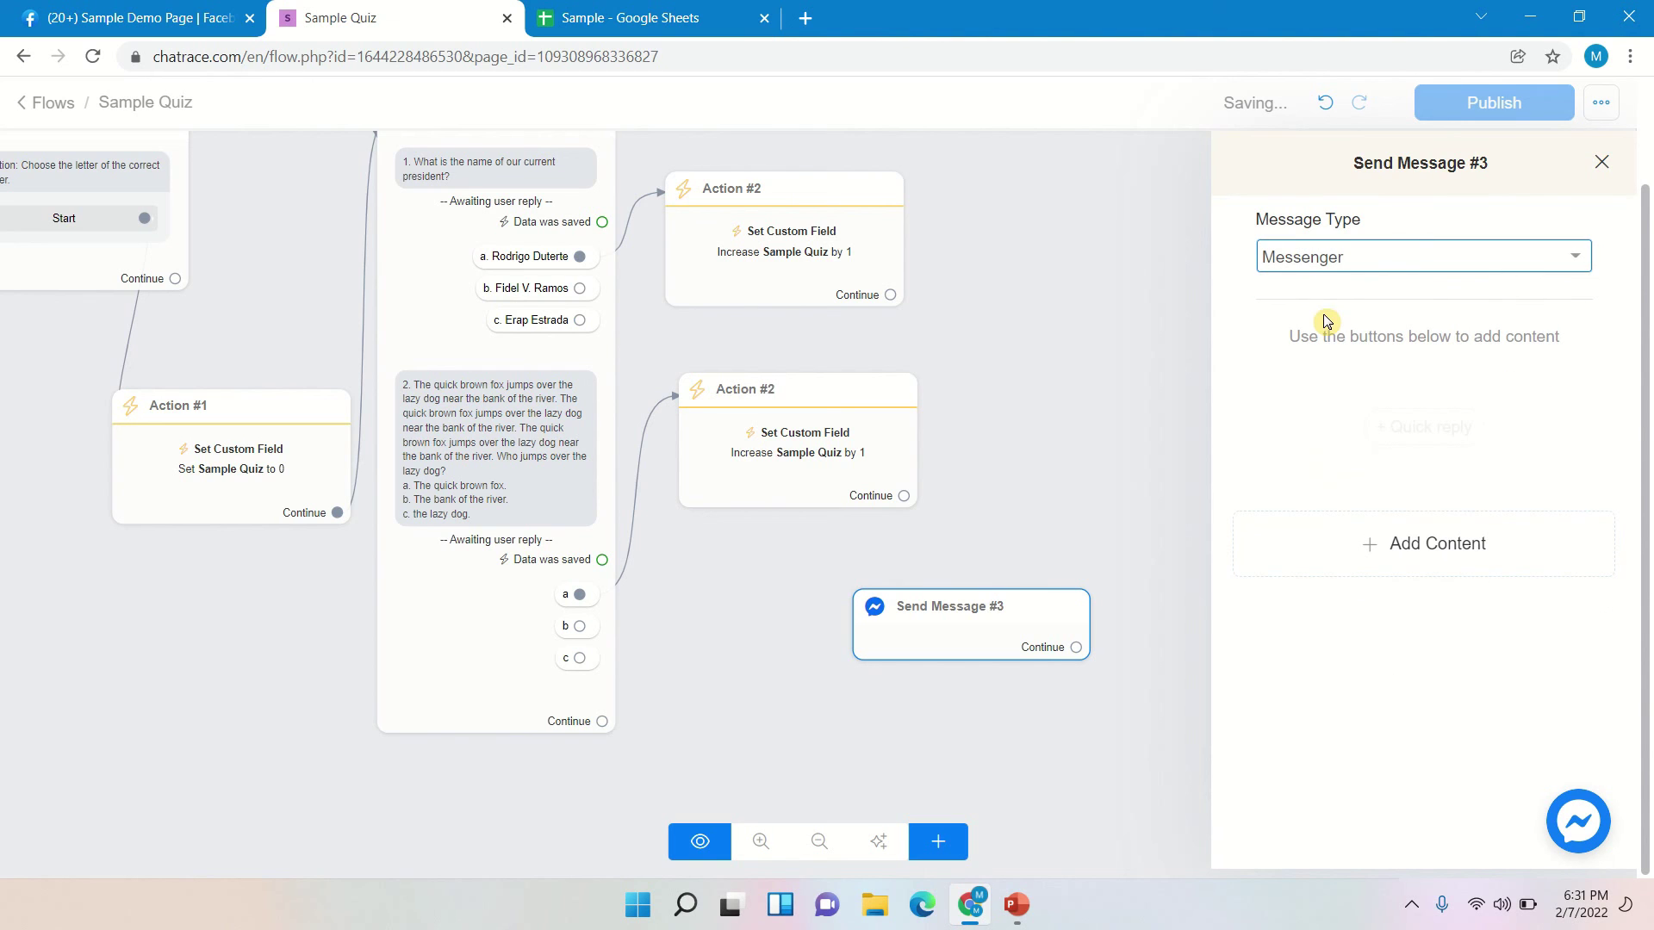
- Add a text block reading 'Congratulation {{Name}} you got'
click(1350, 540)
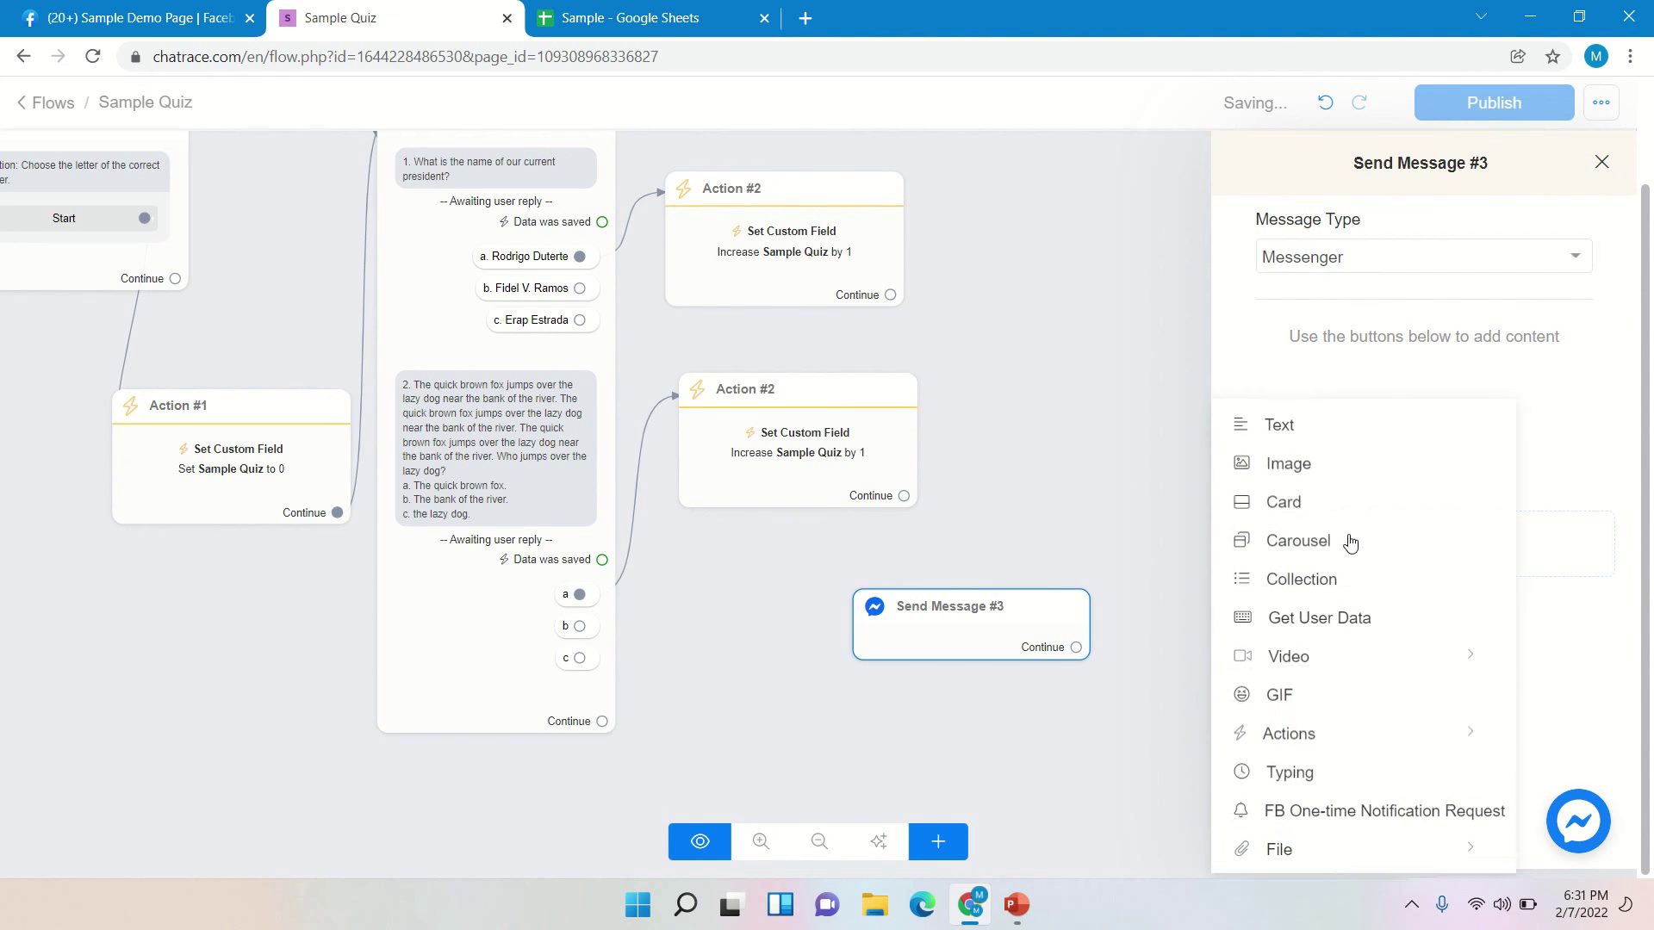
click(1277, 428)
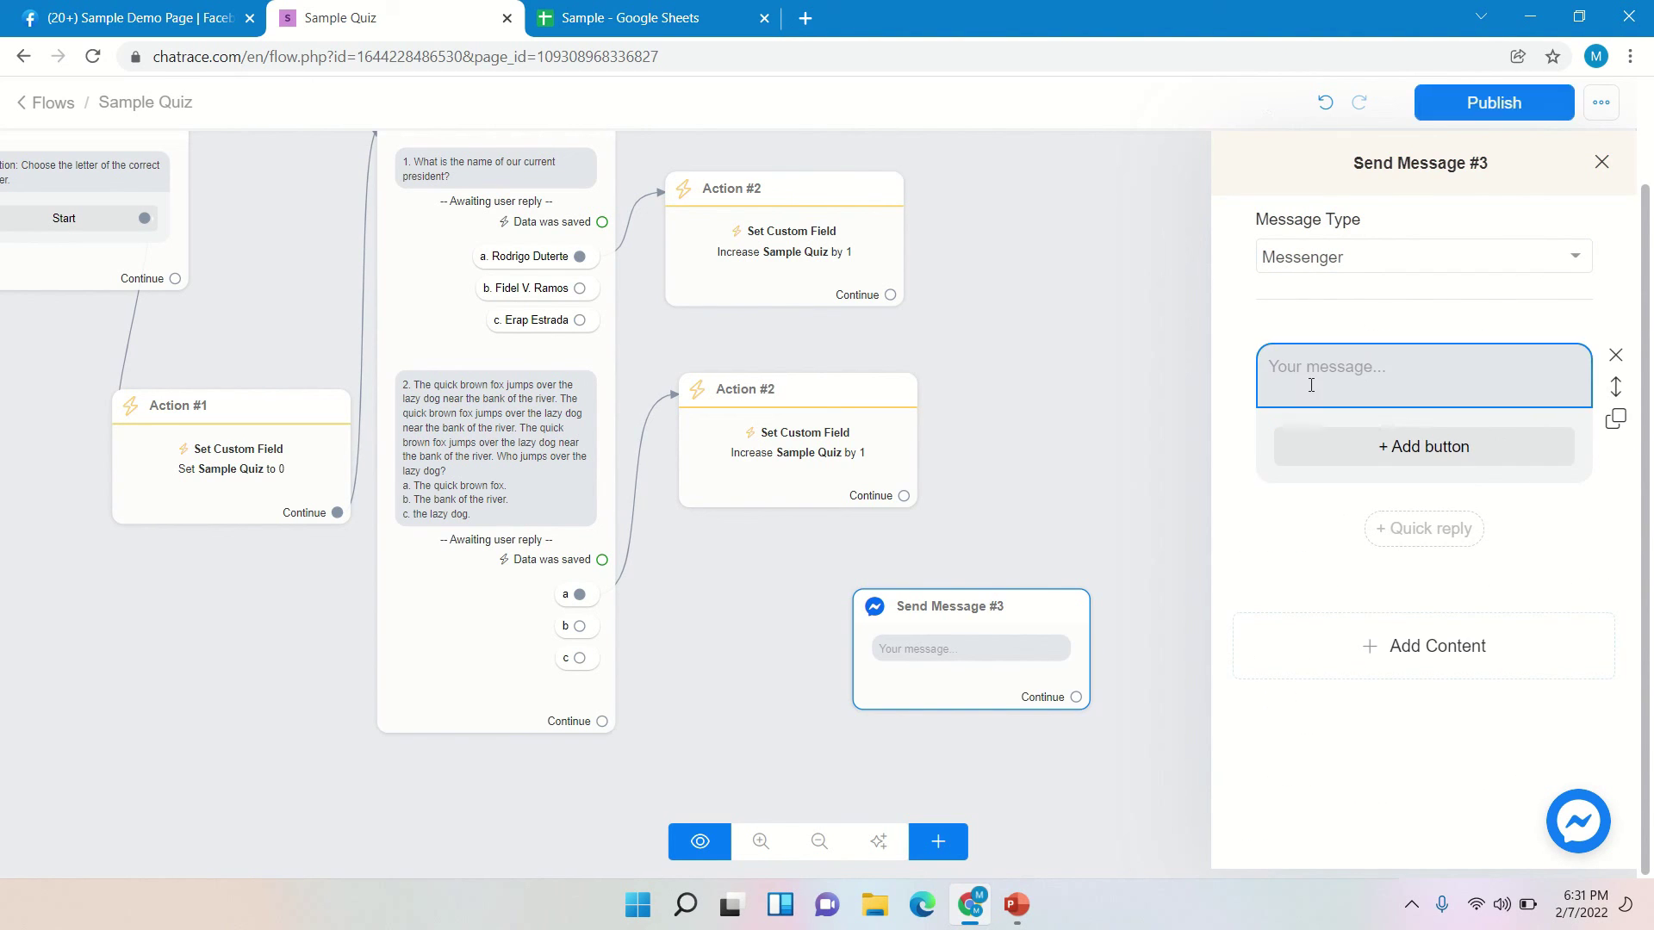
text(Congratulation)
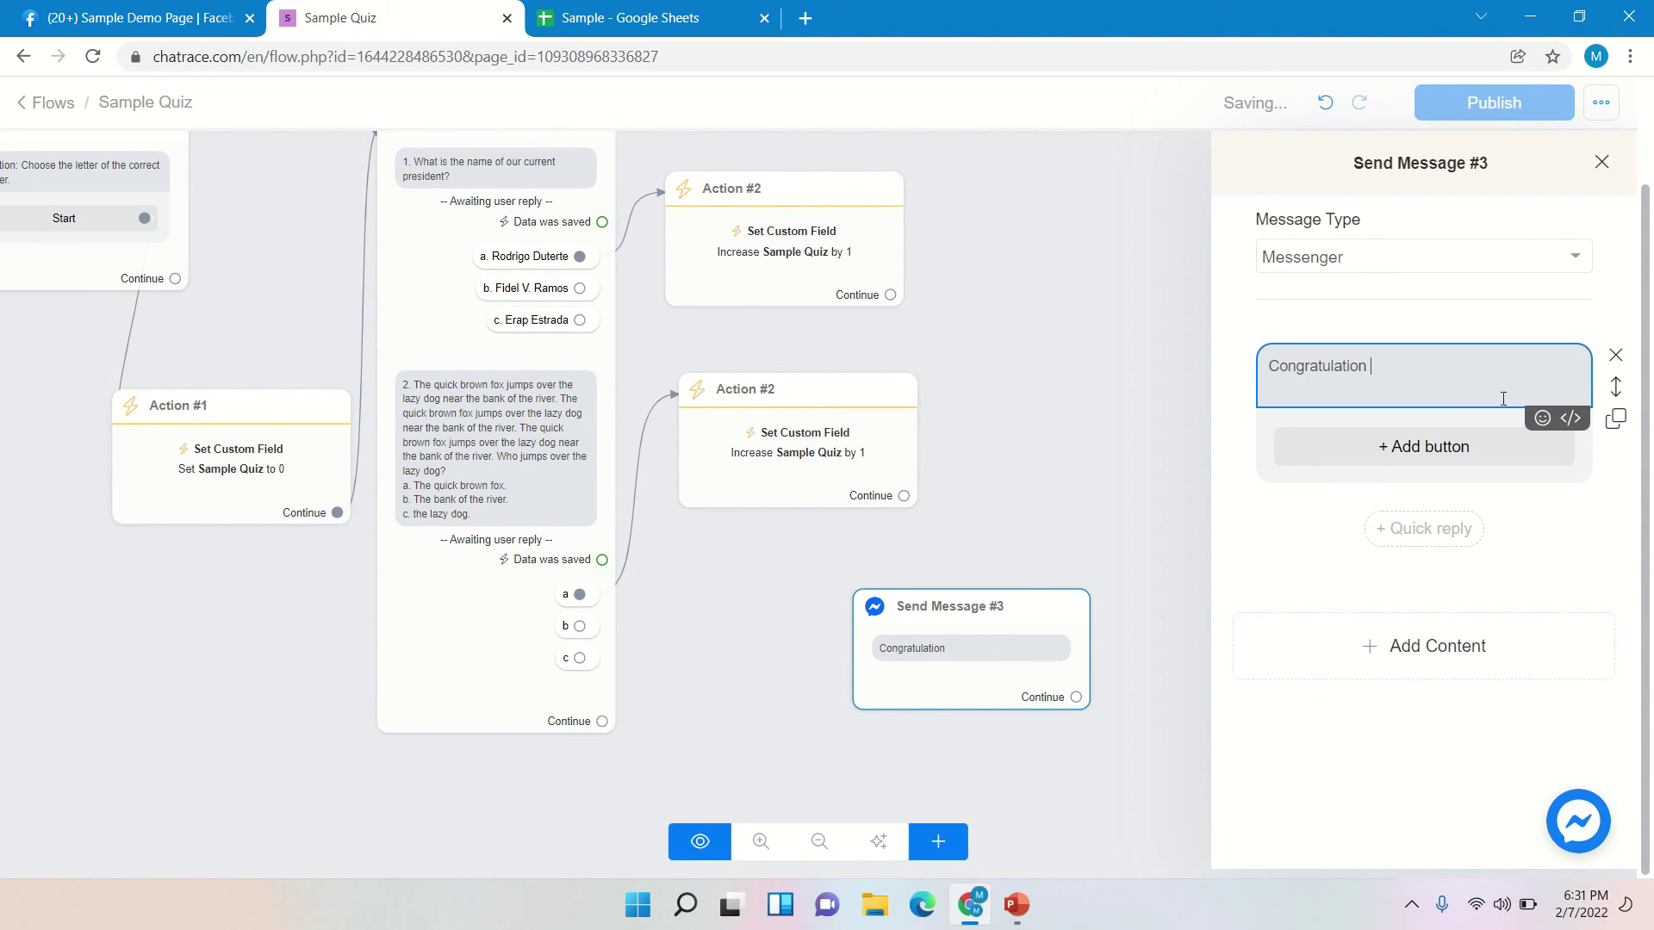
click(1565, 422)
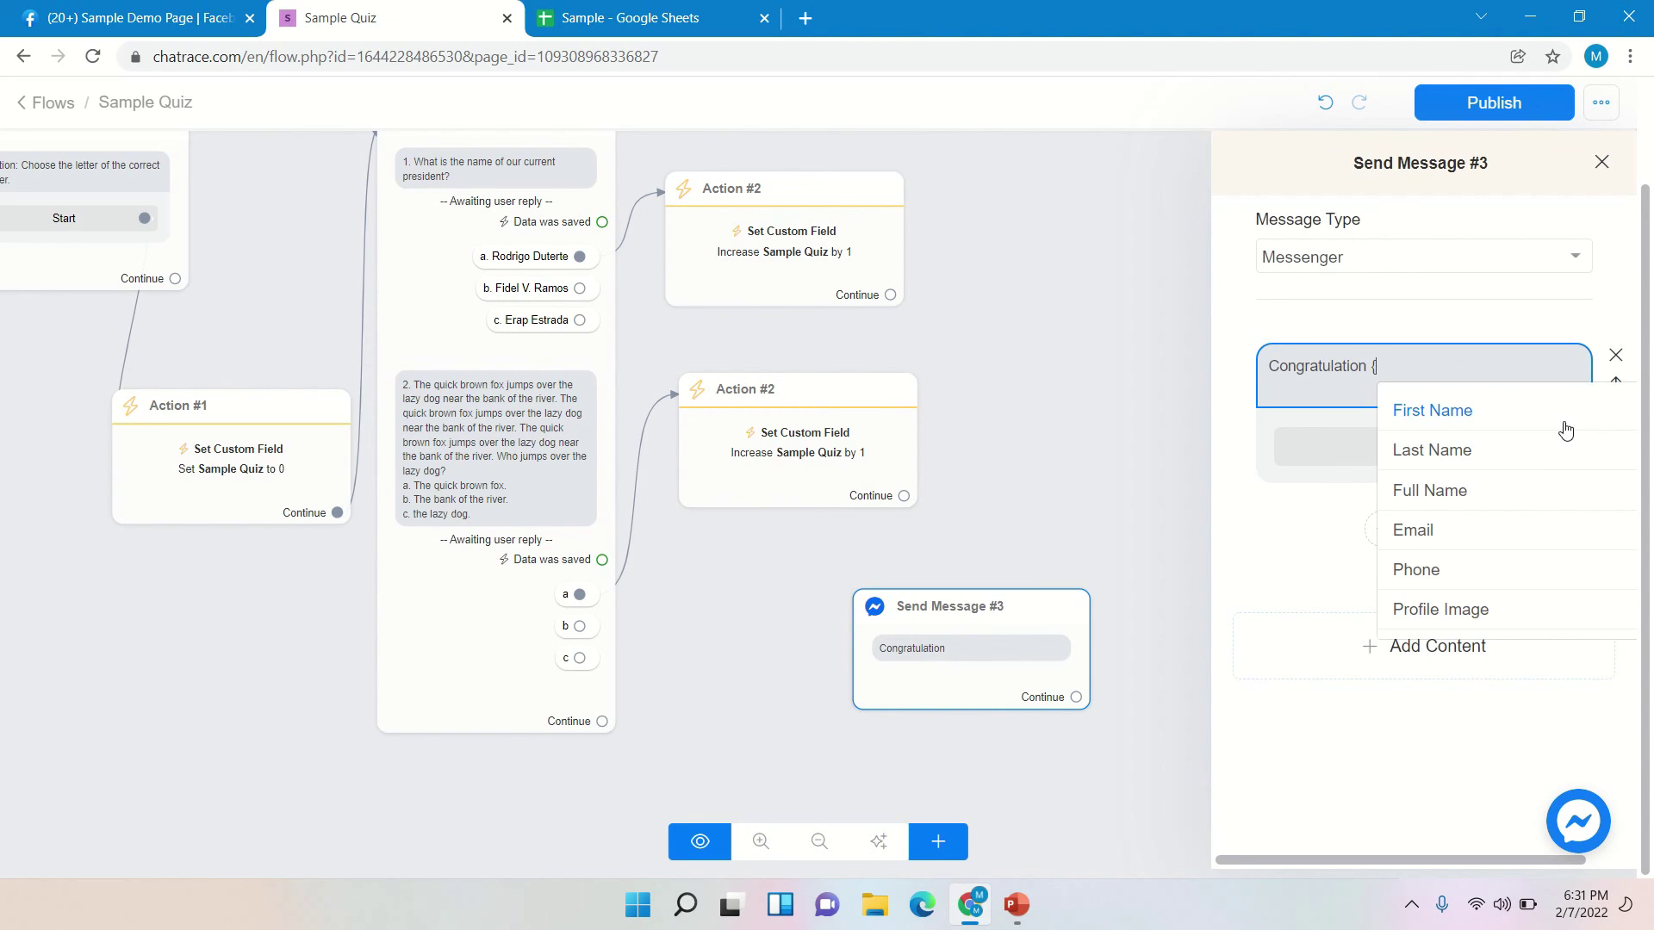
scroll(1559, 478, down, 3)
scroll(1562, 487, down, 9)
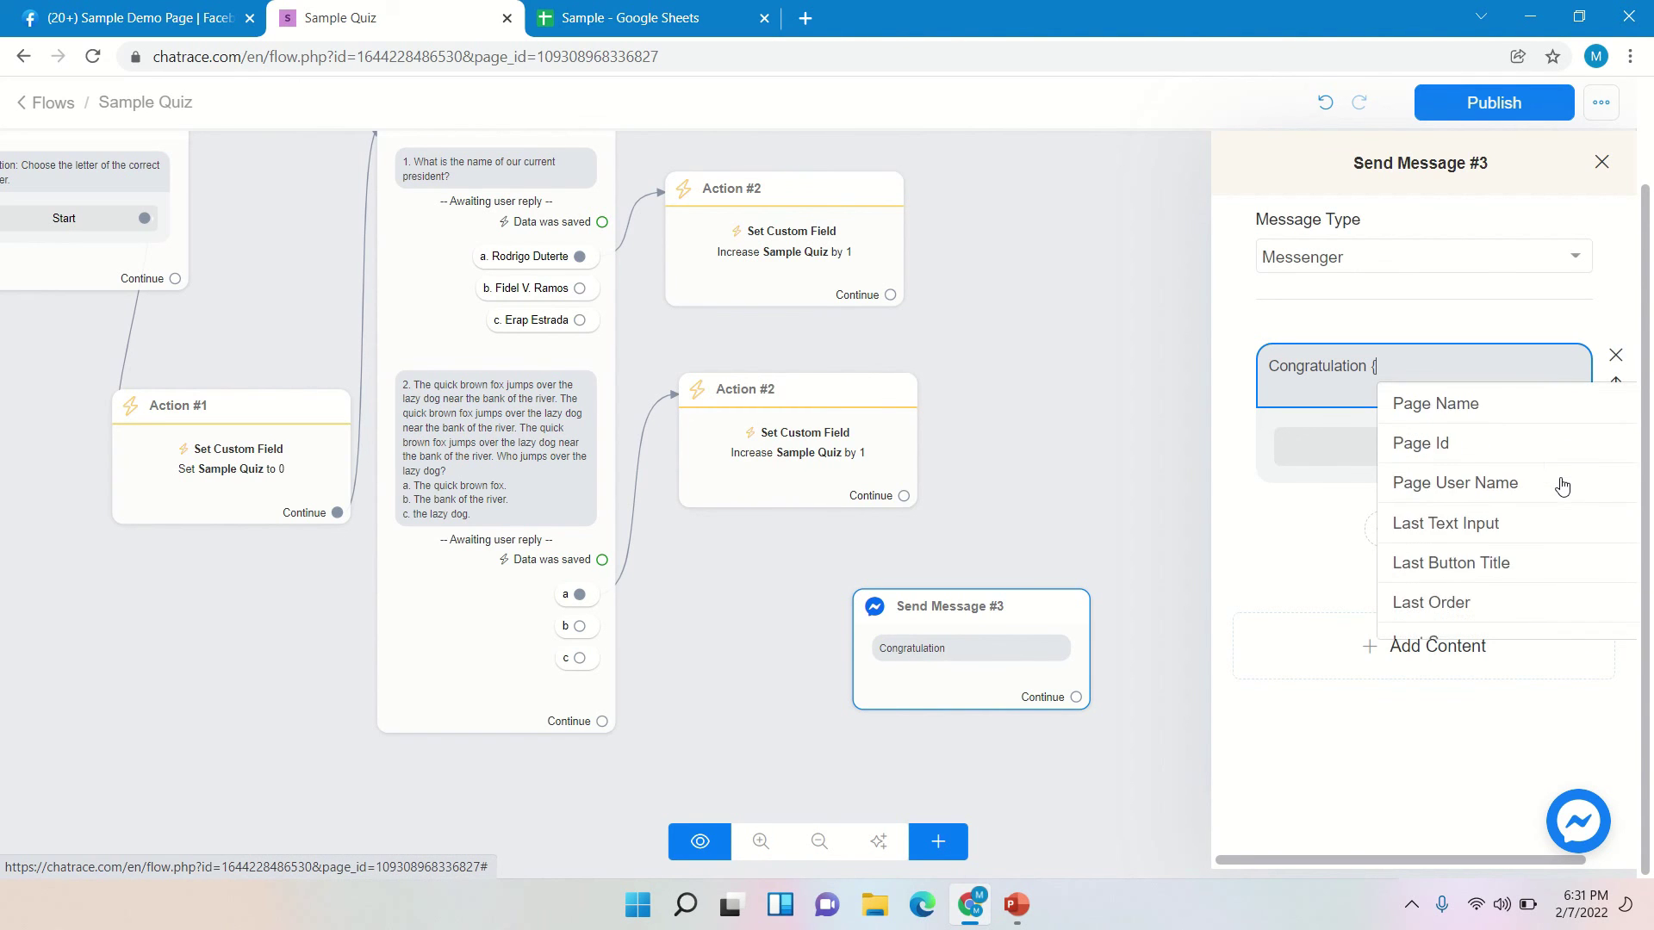
scroll(1525, 493, up, 1)
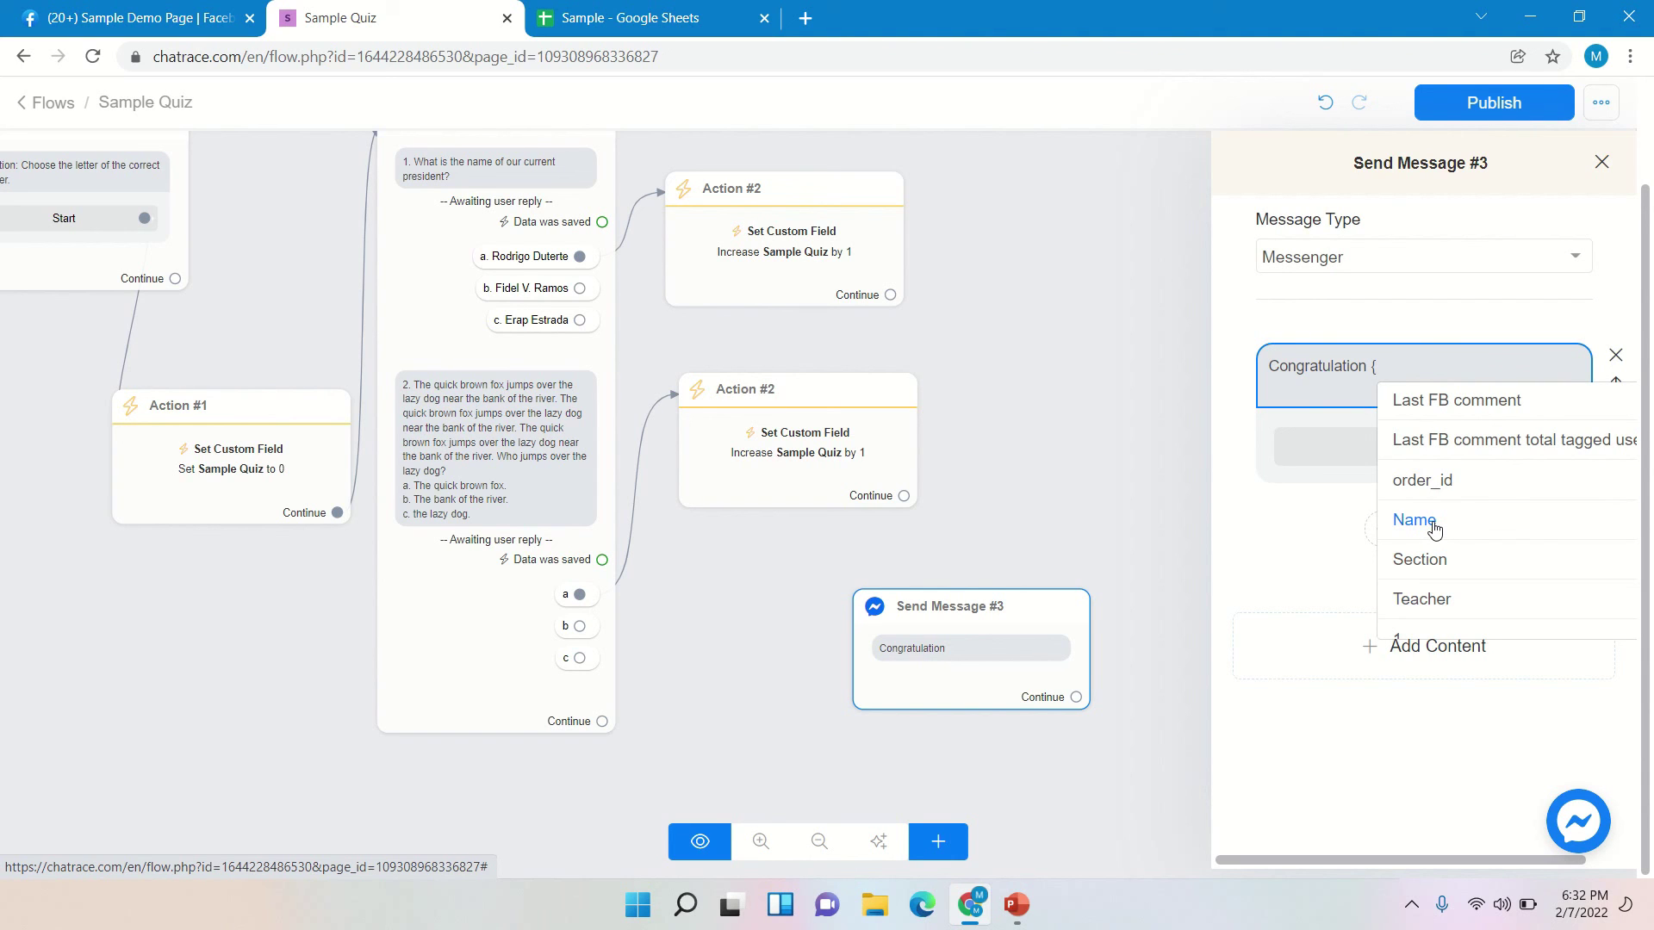
click(1434, 522)
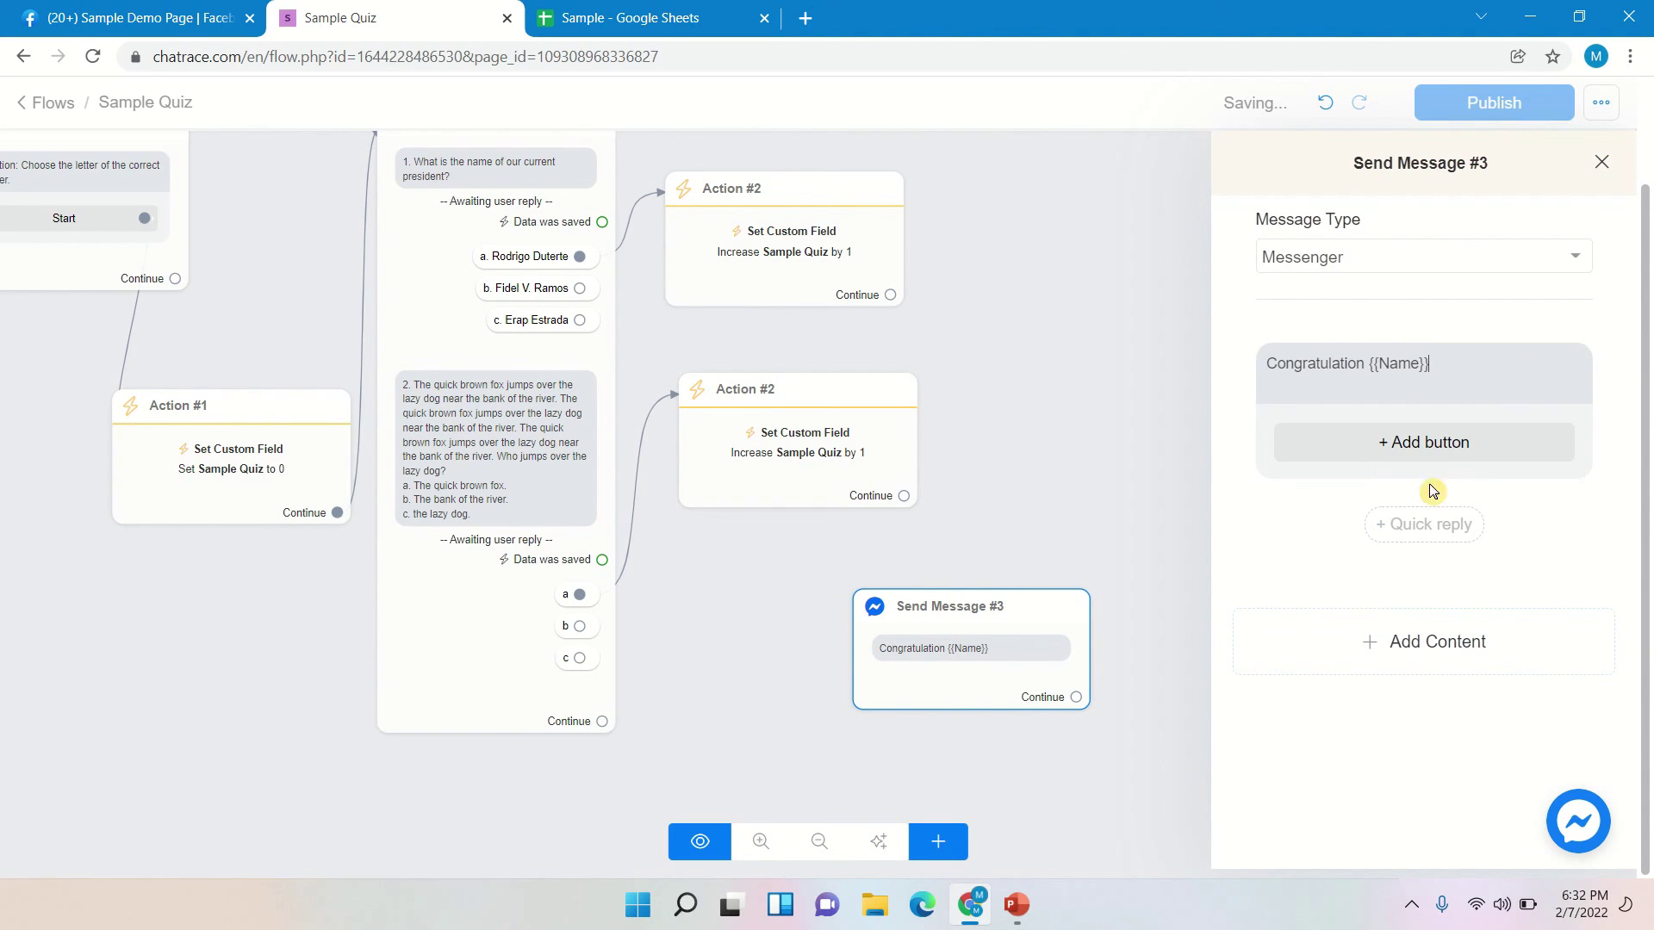
click(1480, 399)
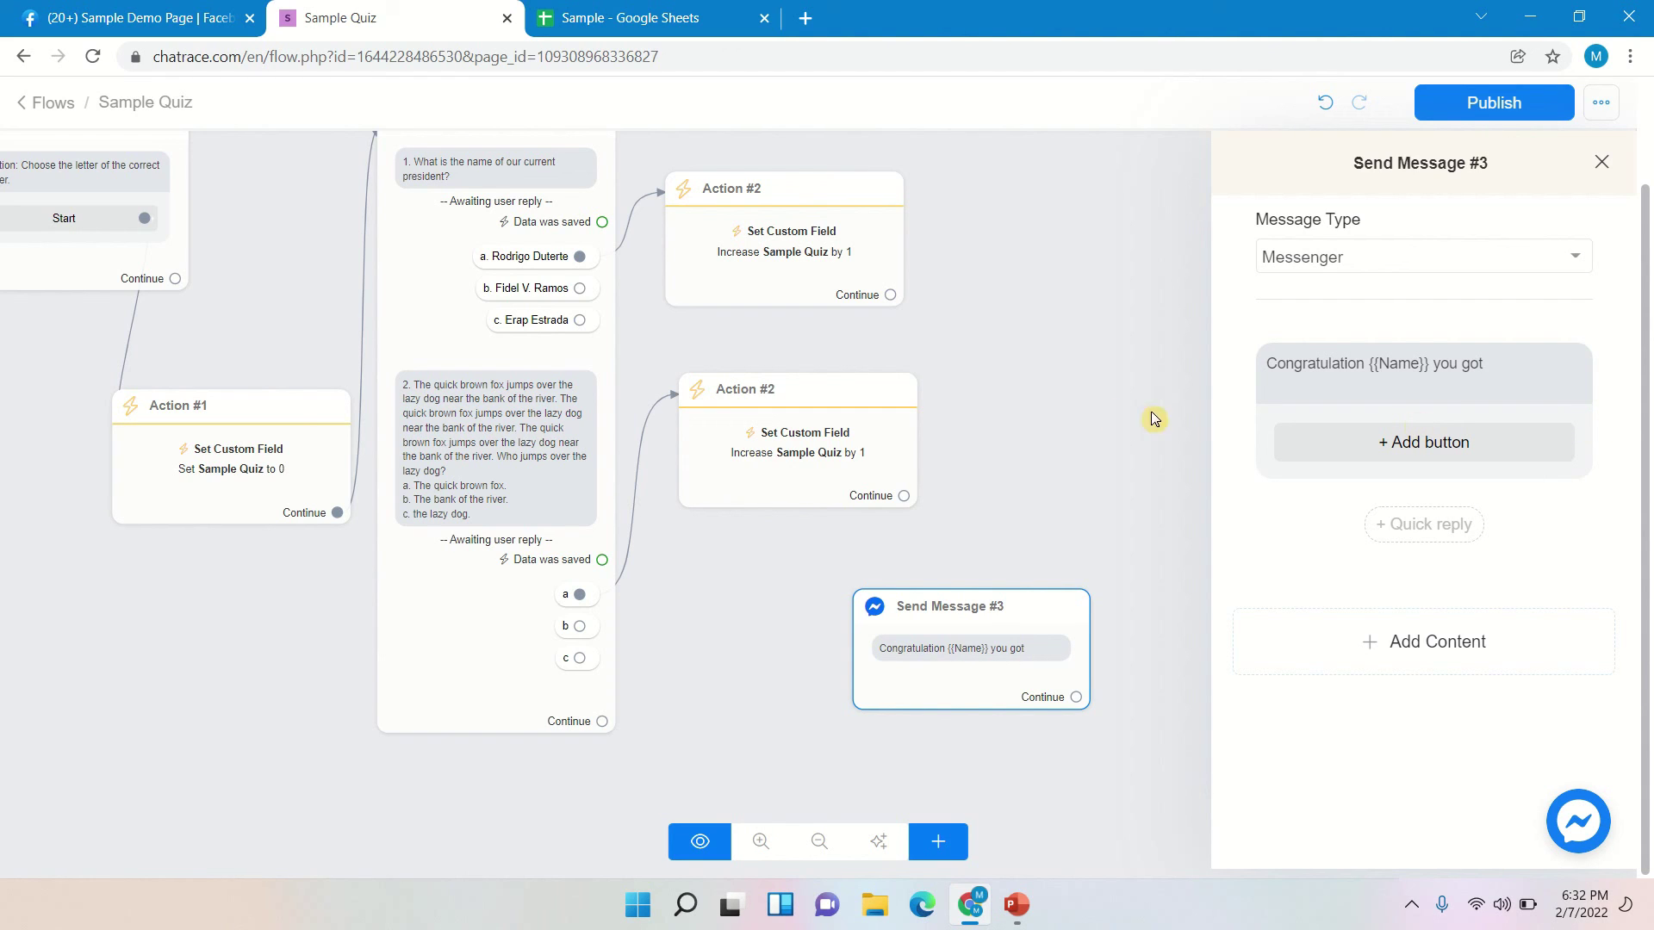
- Connect the second question's Continue port to Send Message #3
click(1602, 162)
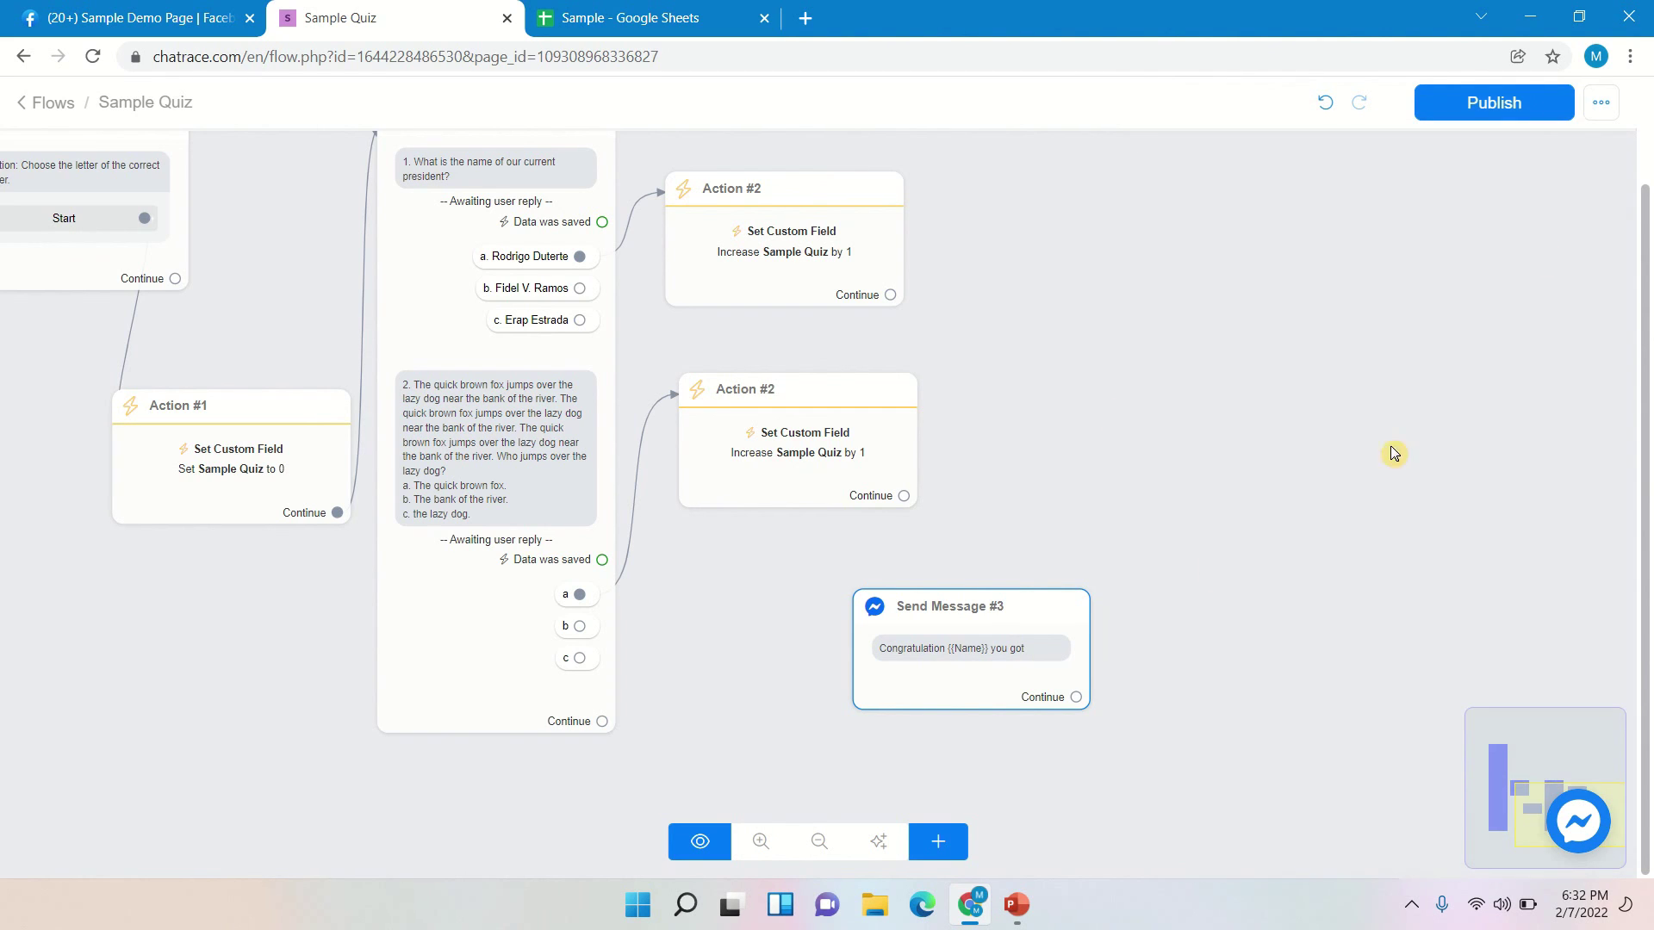
mouse_move(1030, 614)
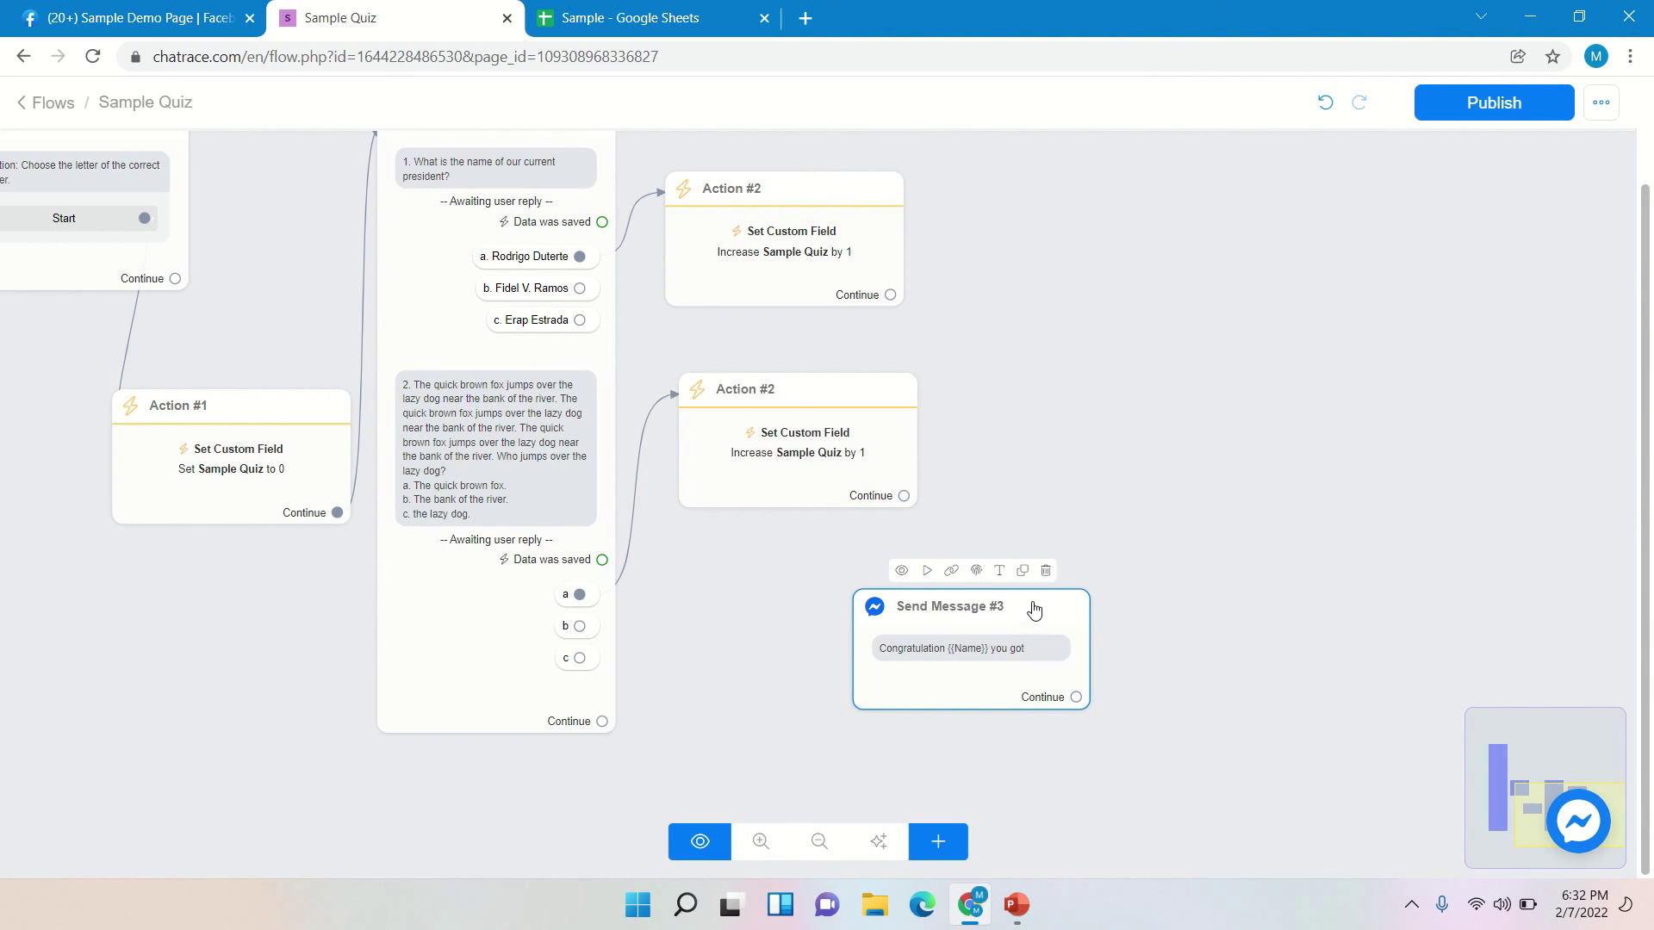
click(1030, 613)
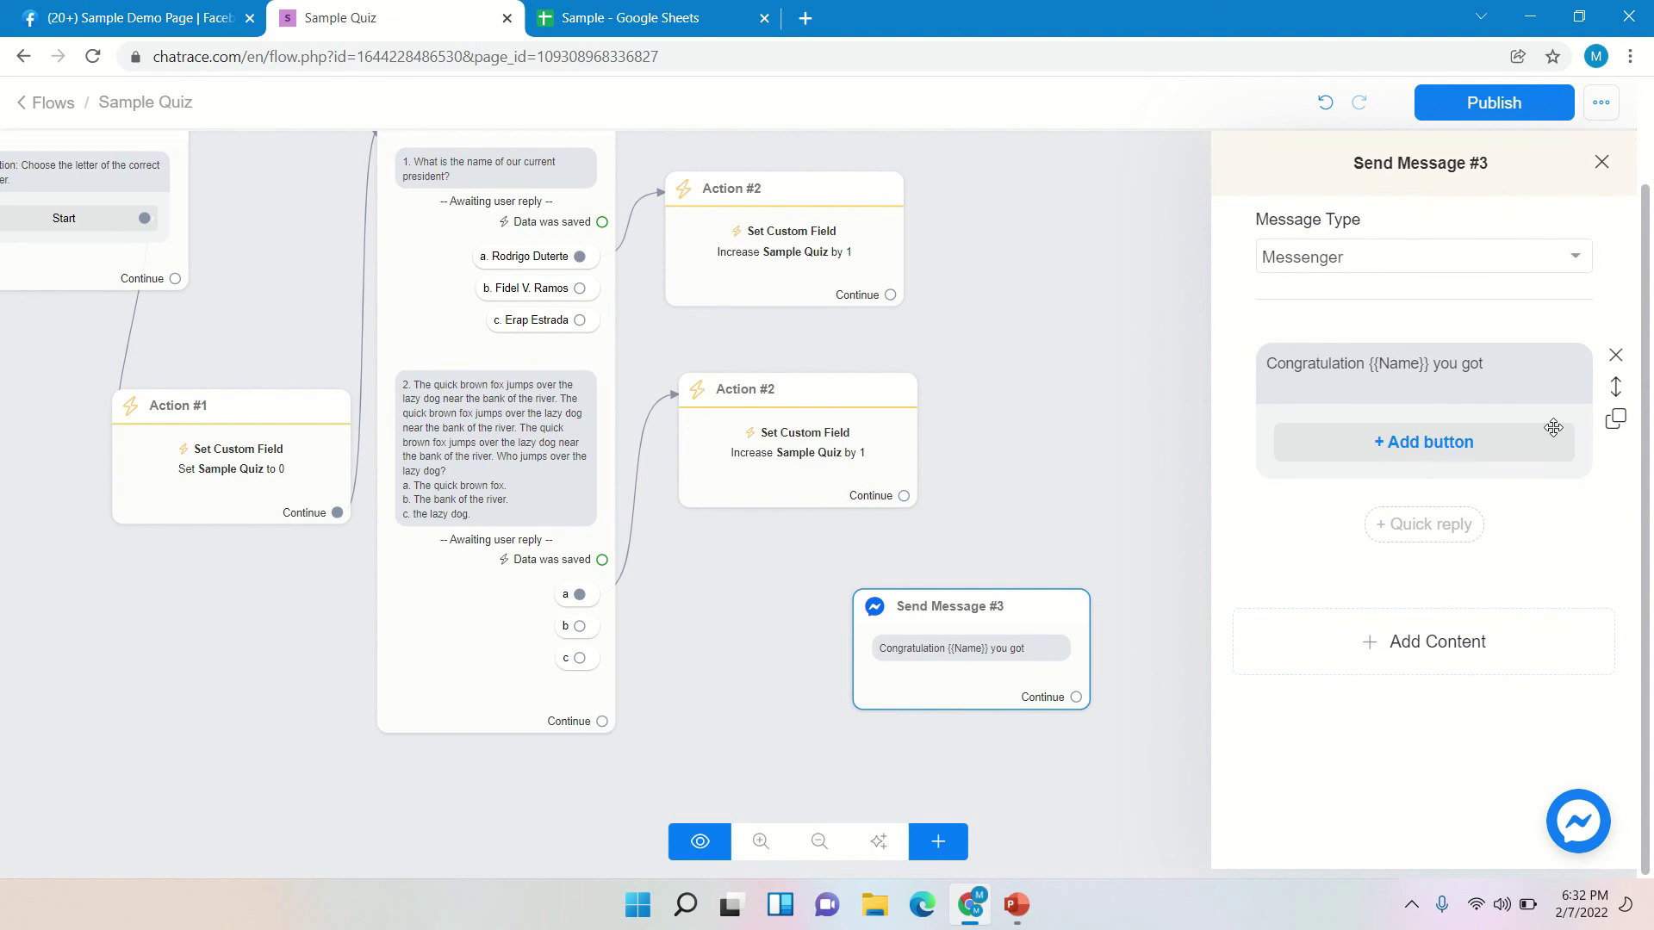
click(1106, 458)
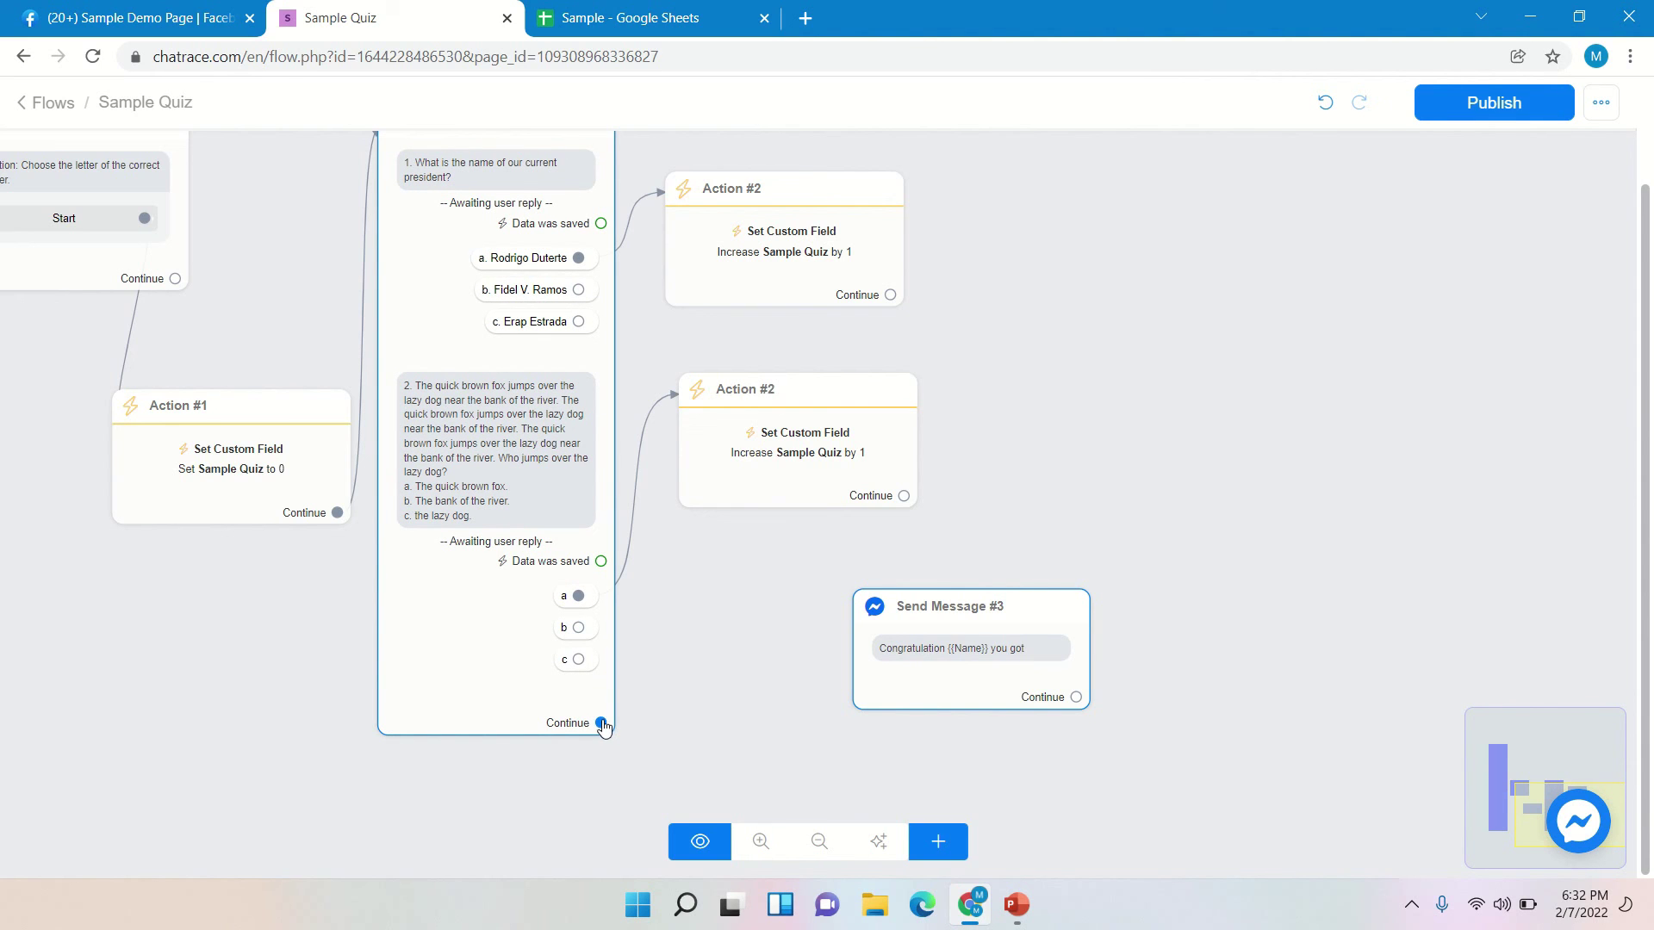
drag(601, 722, 883, 603)
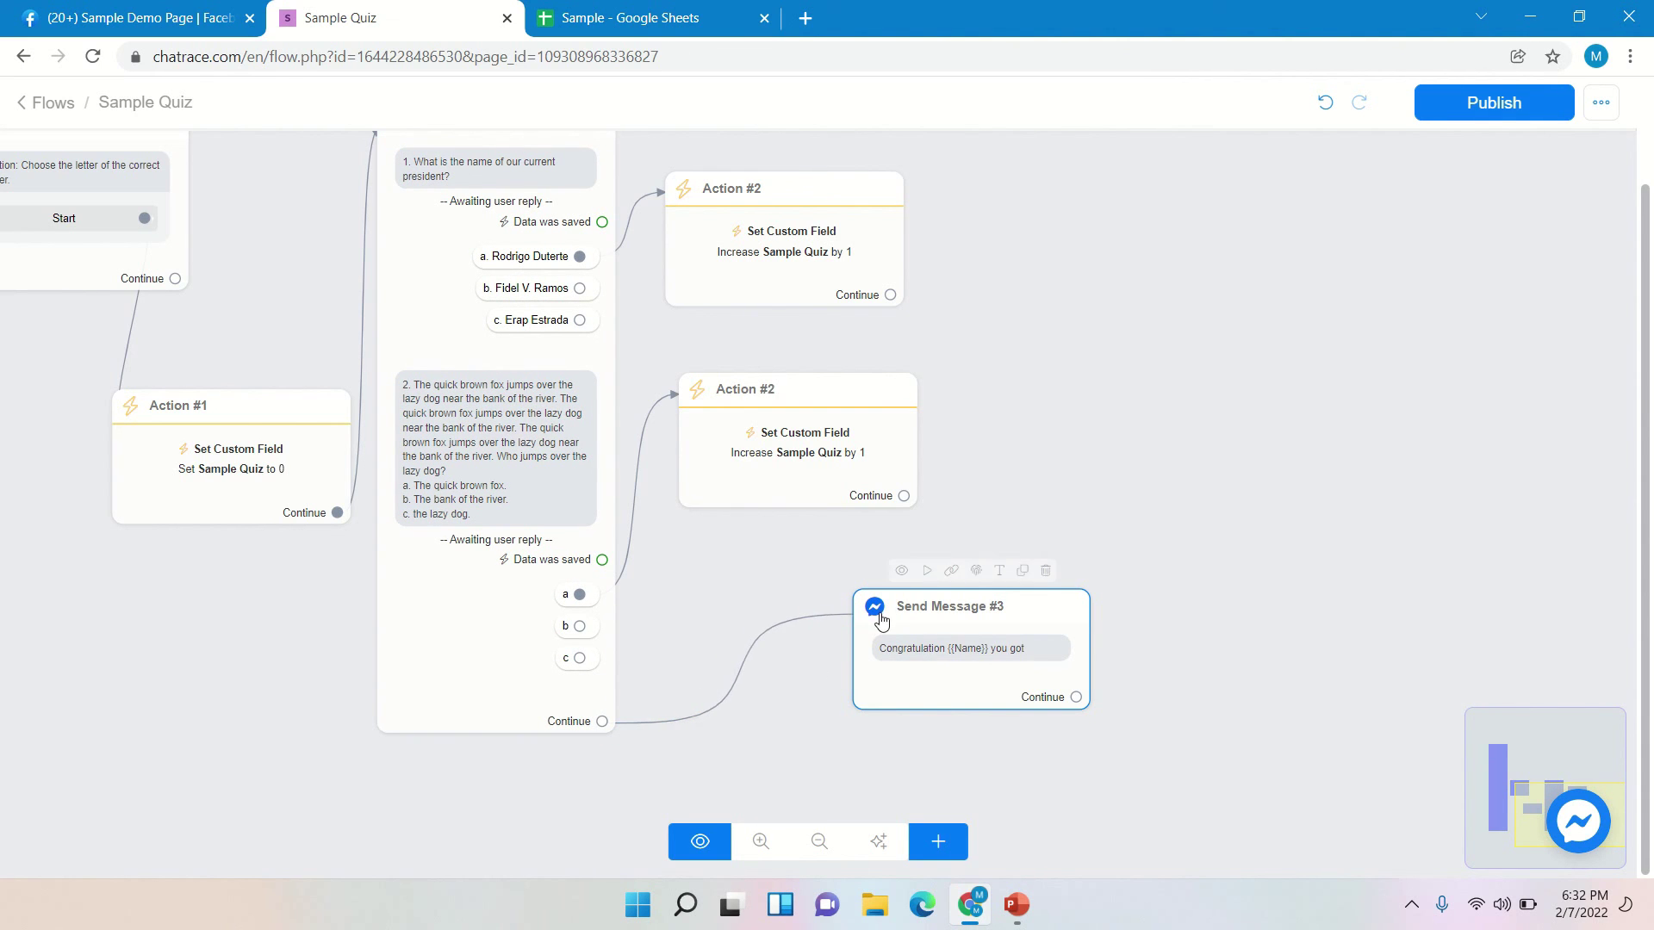
- Append {{Sample Quiz}}/2 to the congratulation text and move Send Message #3 beside the question
click(969, 609)
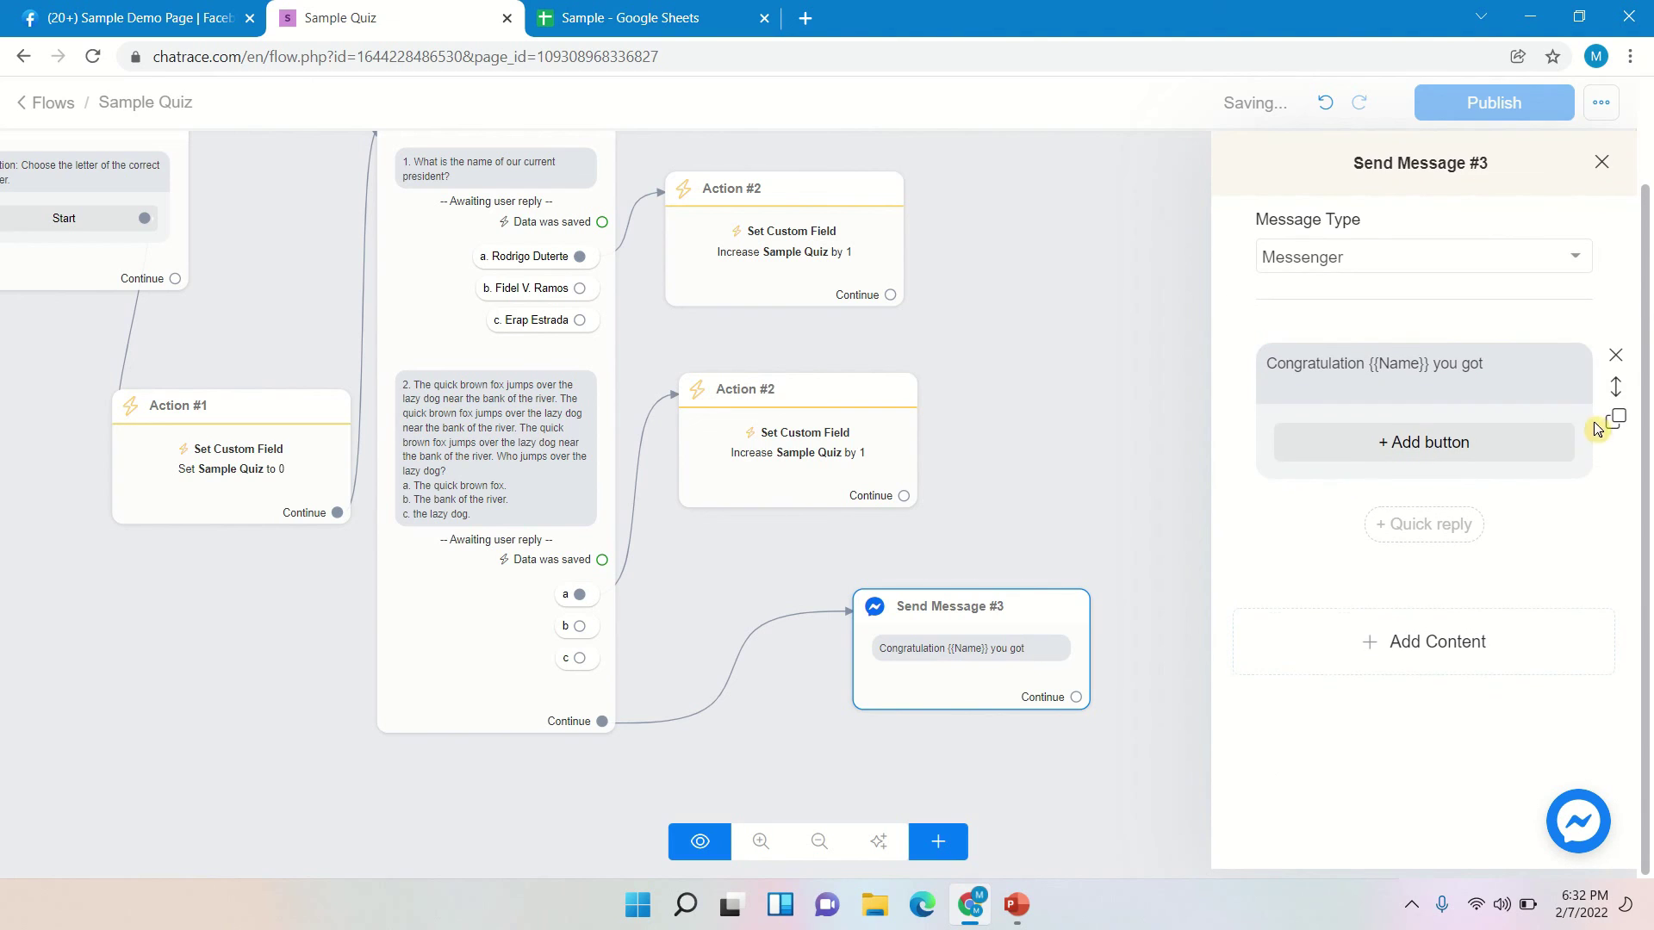
click(1564, 416)
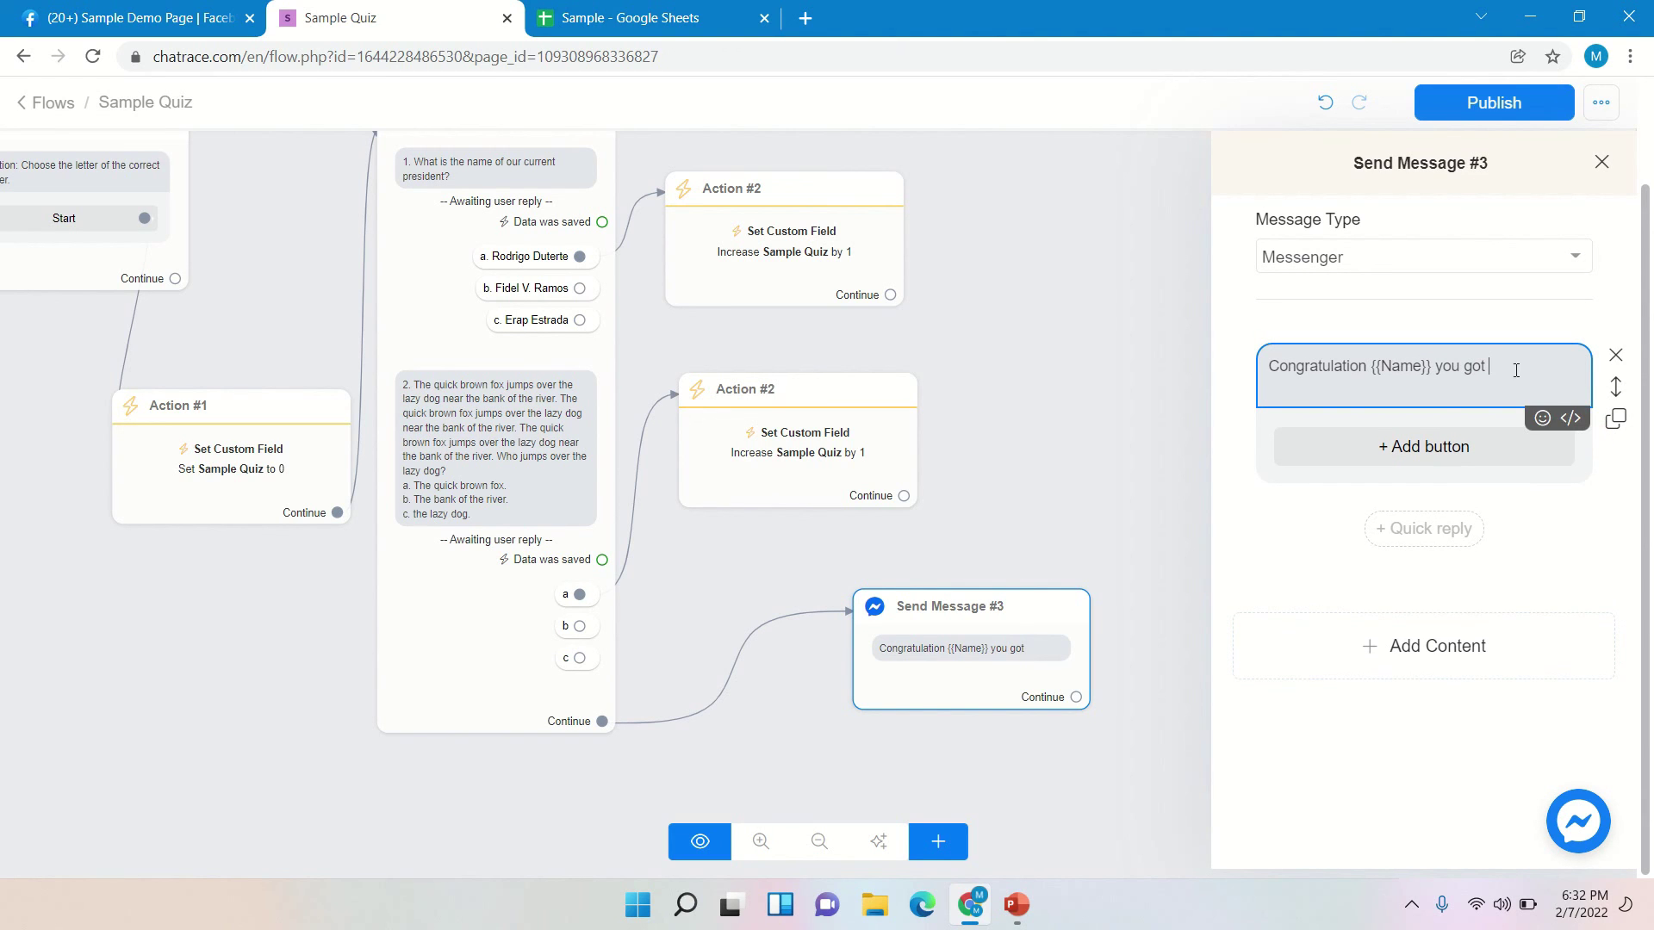
click(1577, 426)
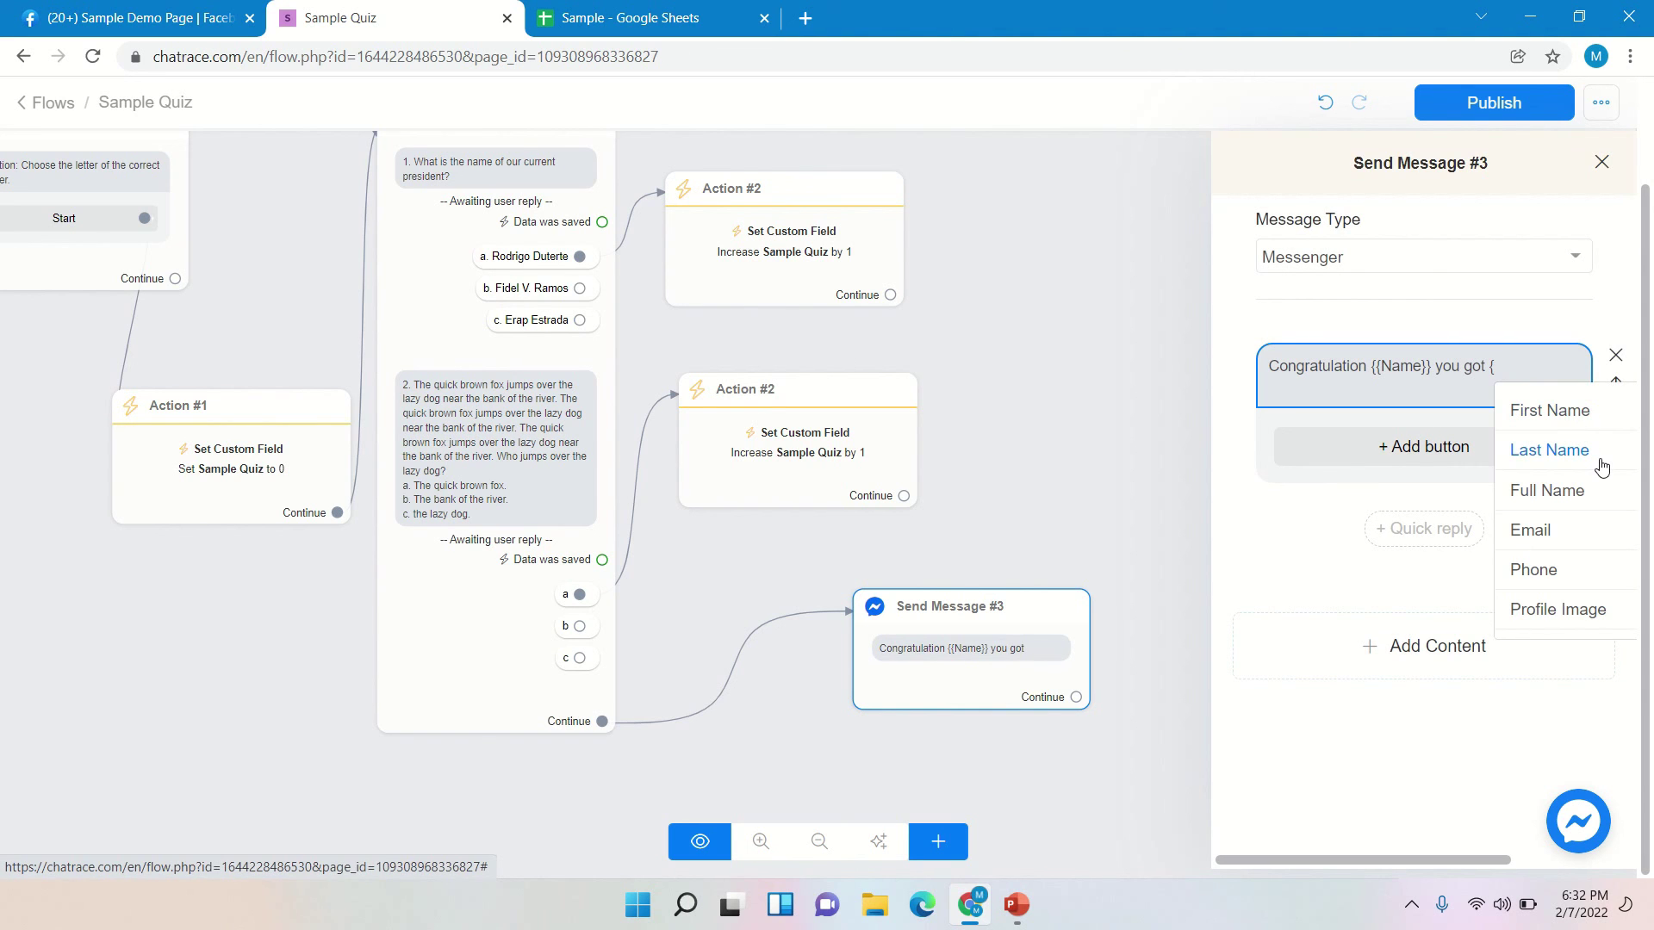
scroll(1602, 466, down, 4)
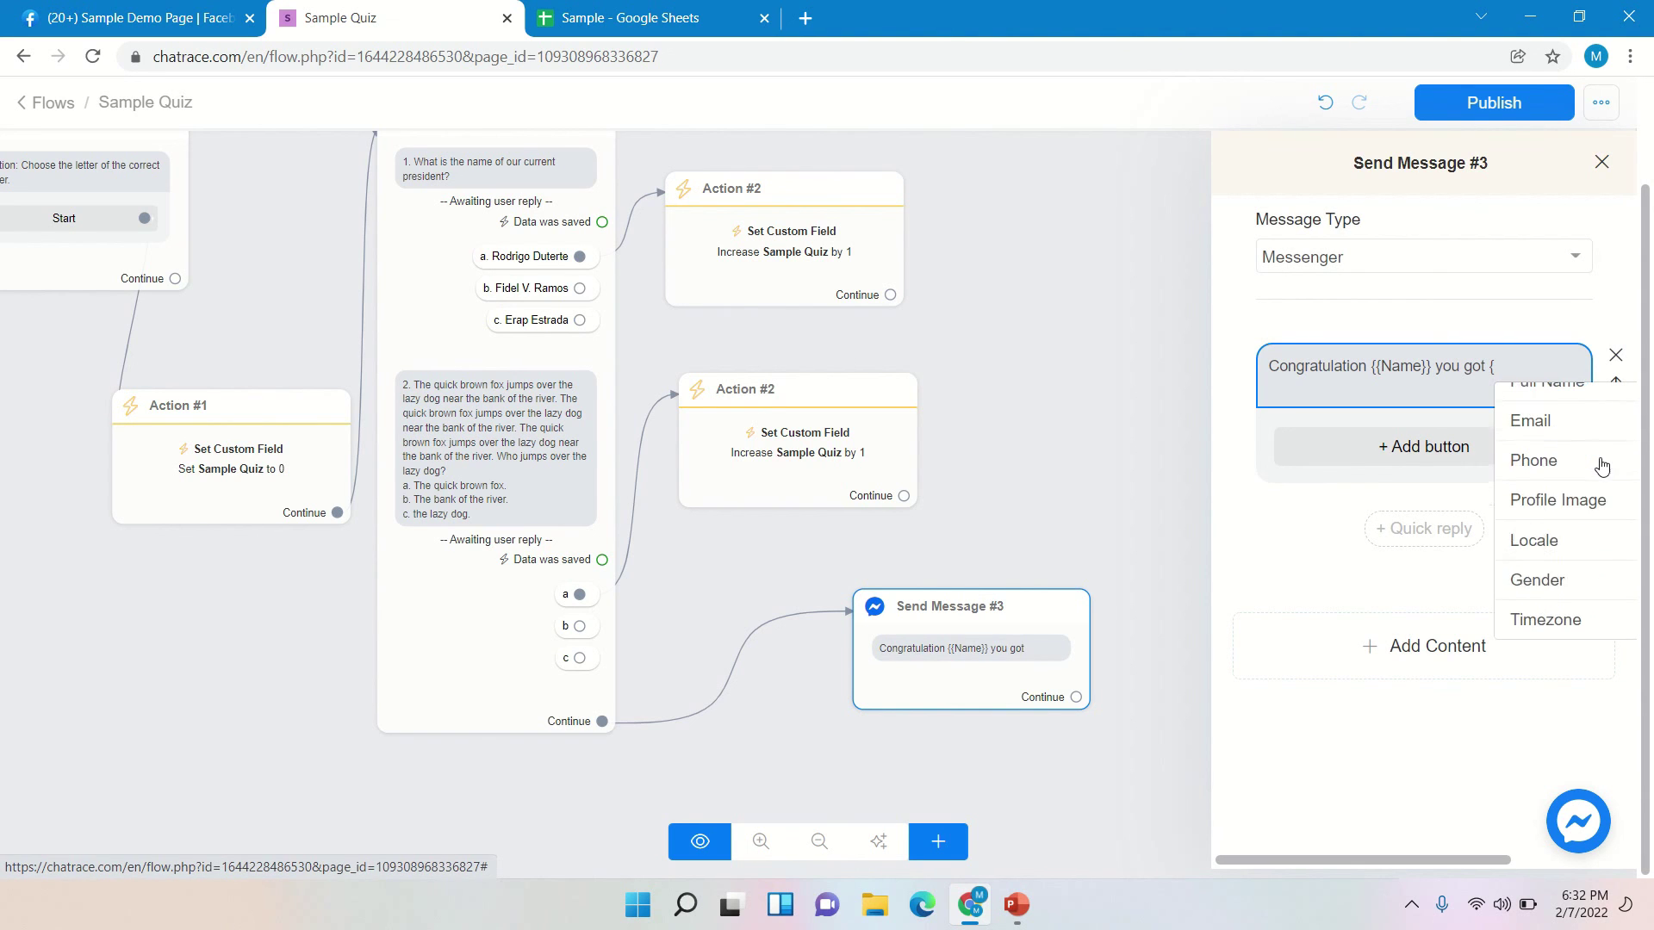
scroll(1599, 466, down, 7)
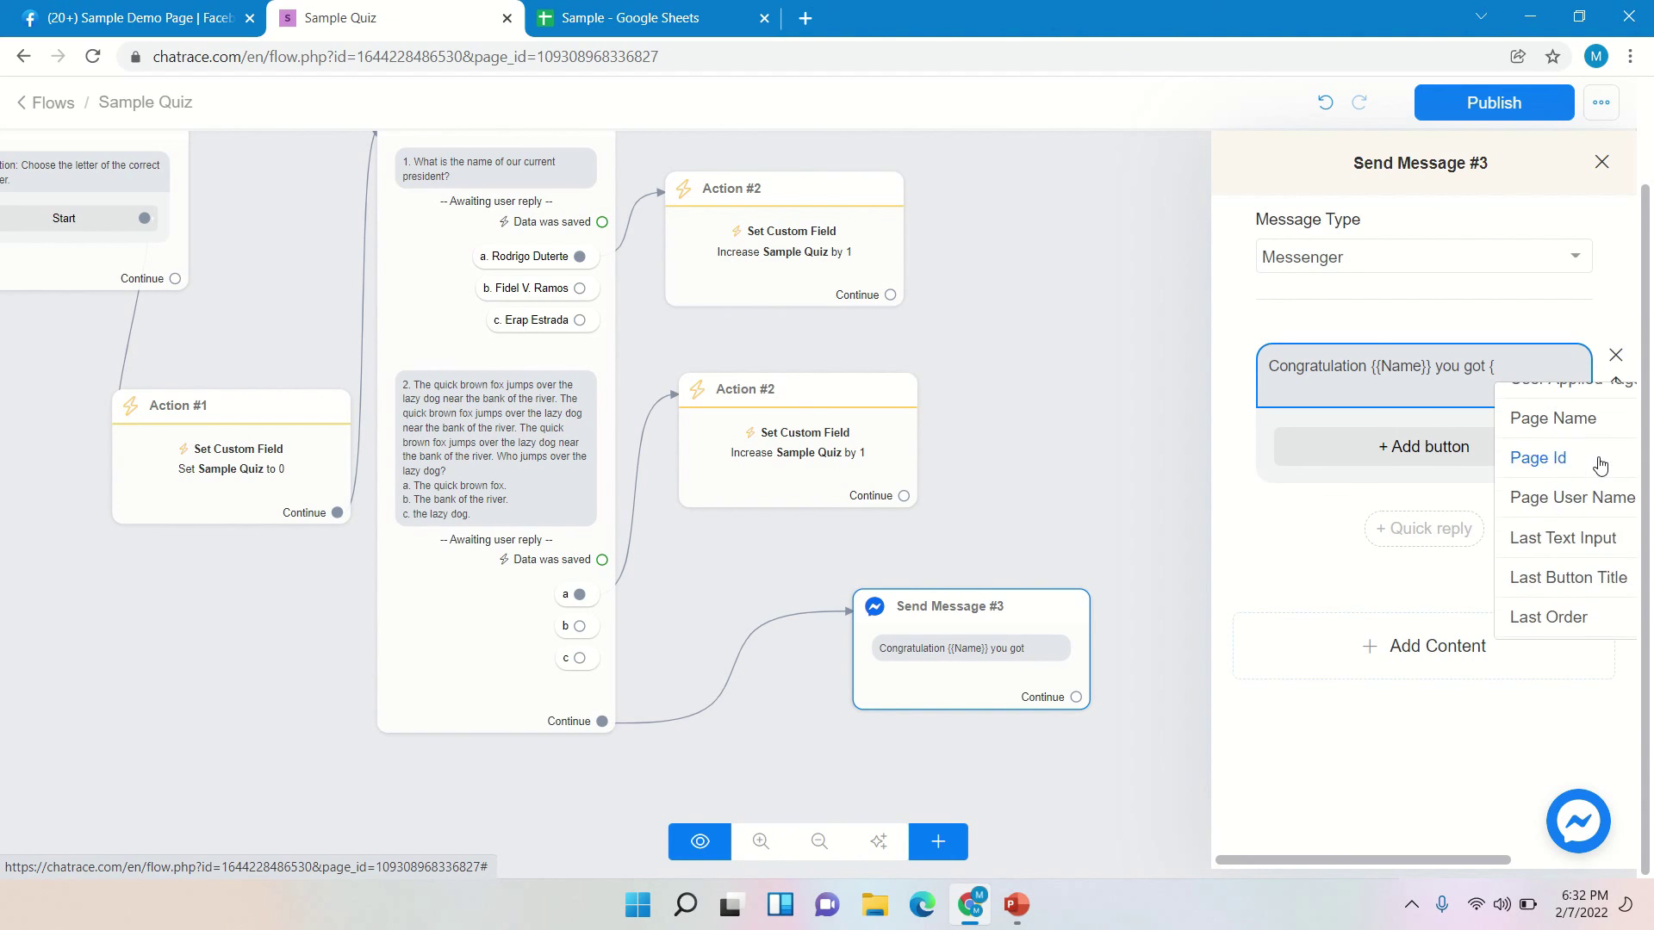
scroll(1601, 472, down, 1)
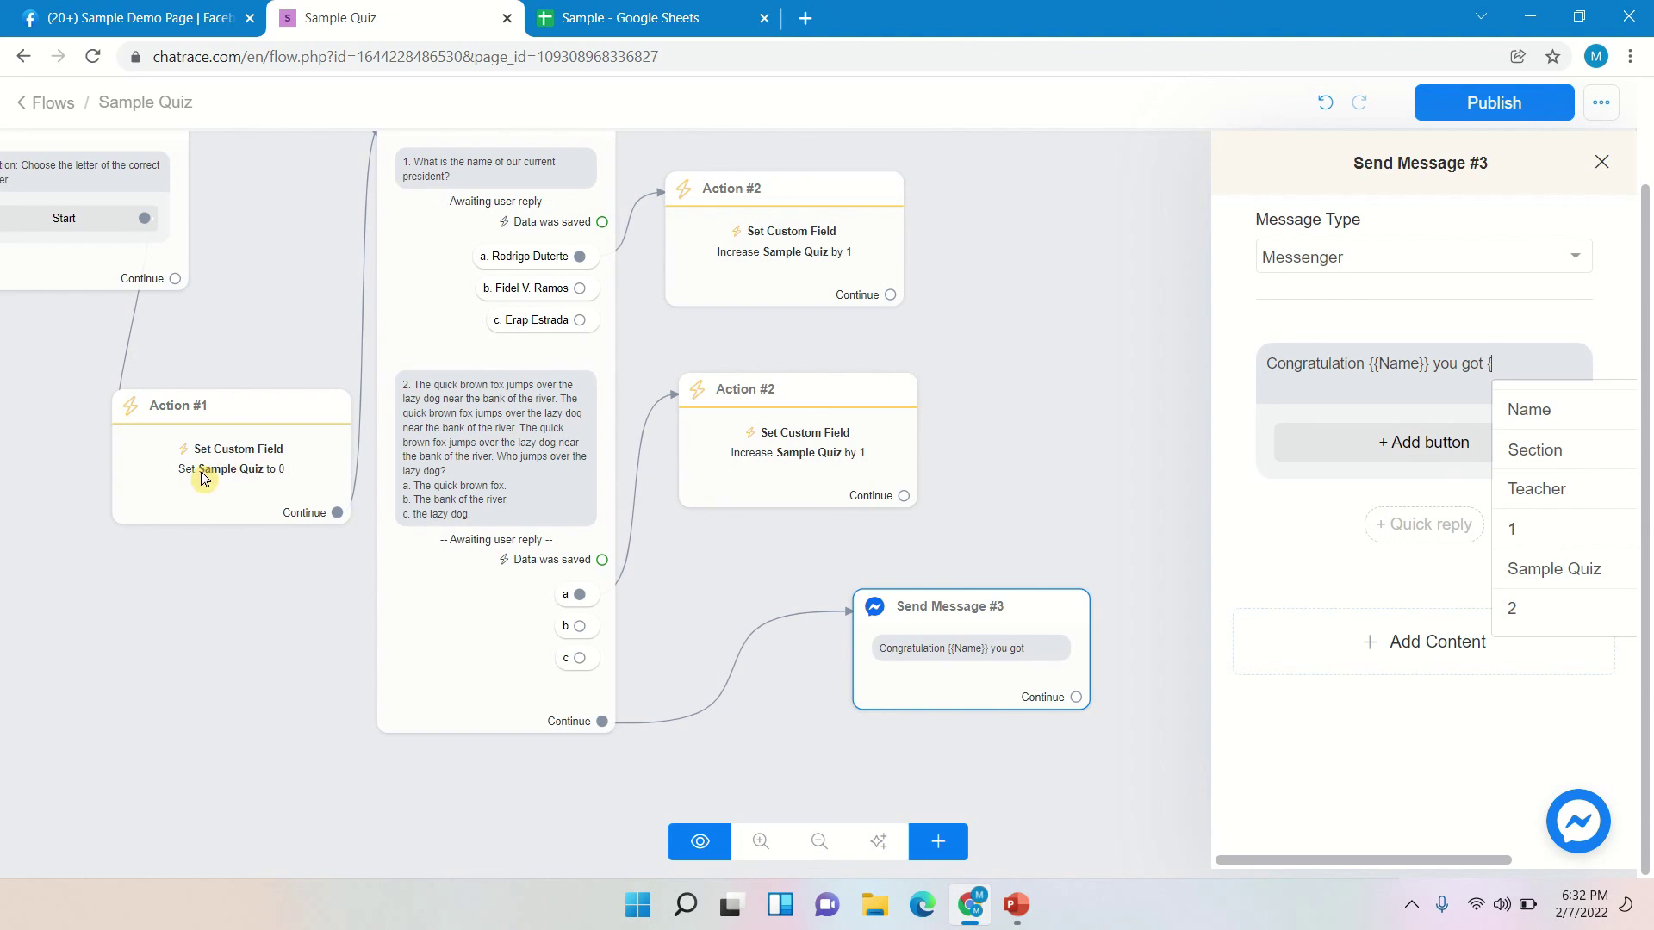
click(1532, 575)
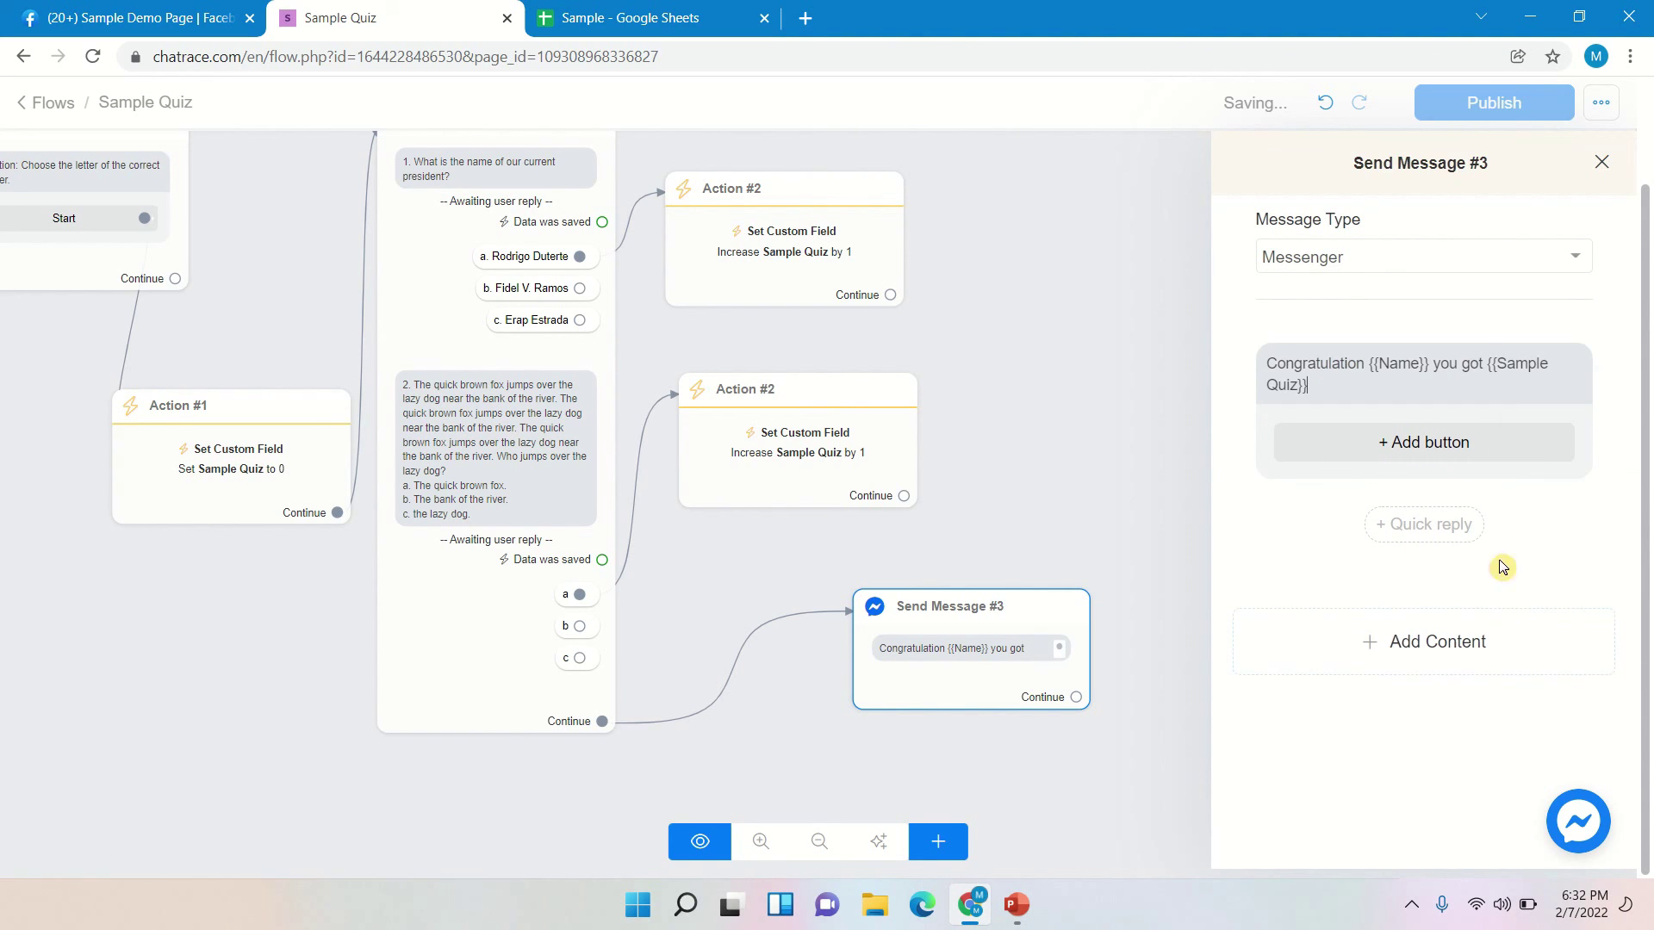
text(/2)
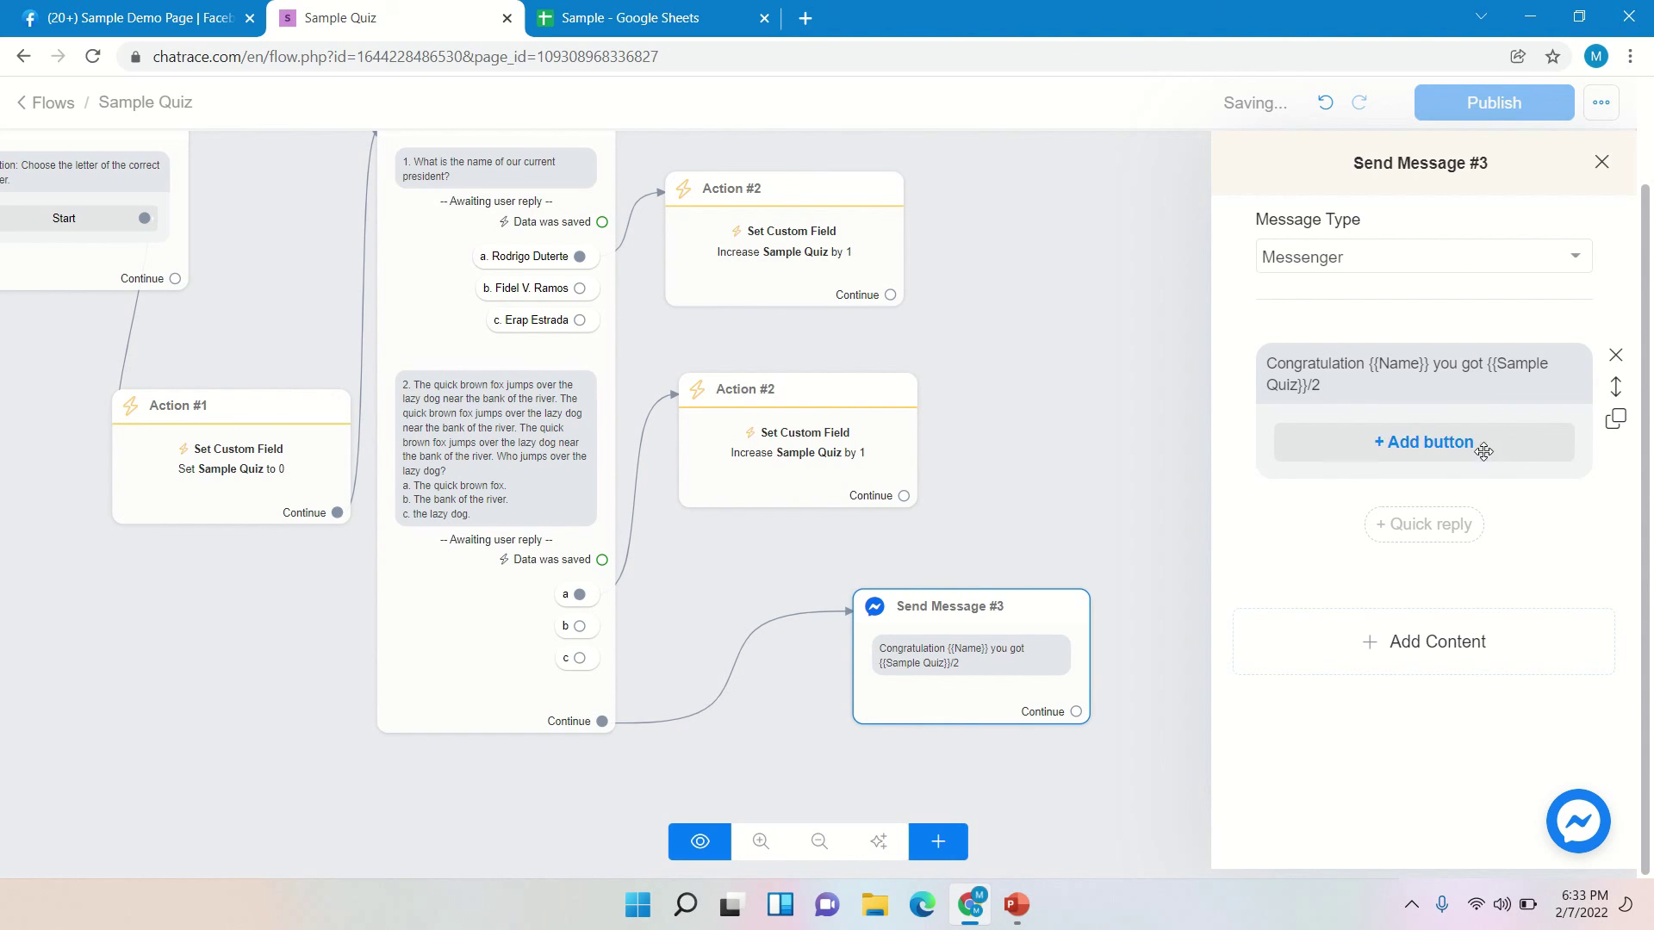
click(1446, 377)
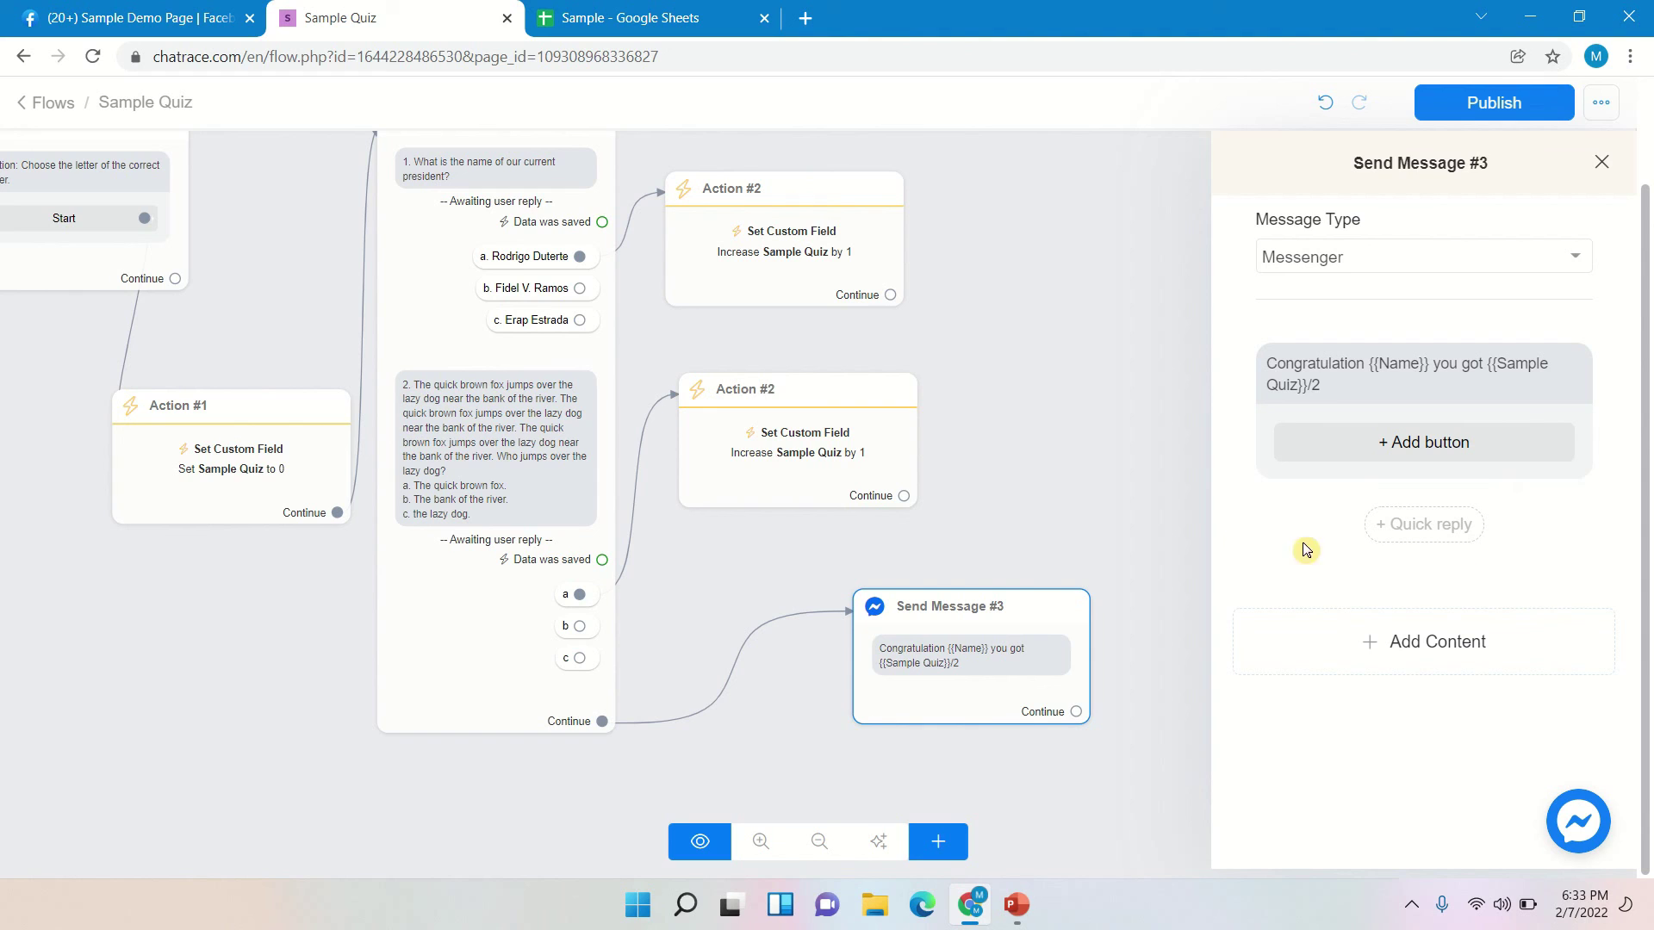
click(1083, 339)
drag(1045, 617, 884, 576)
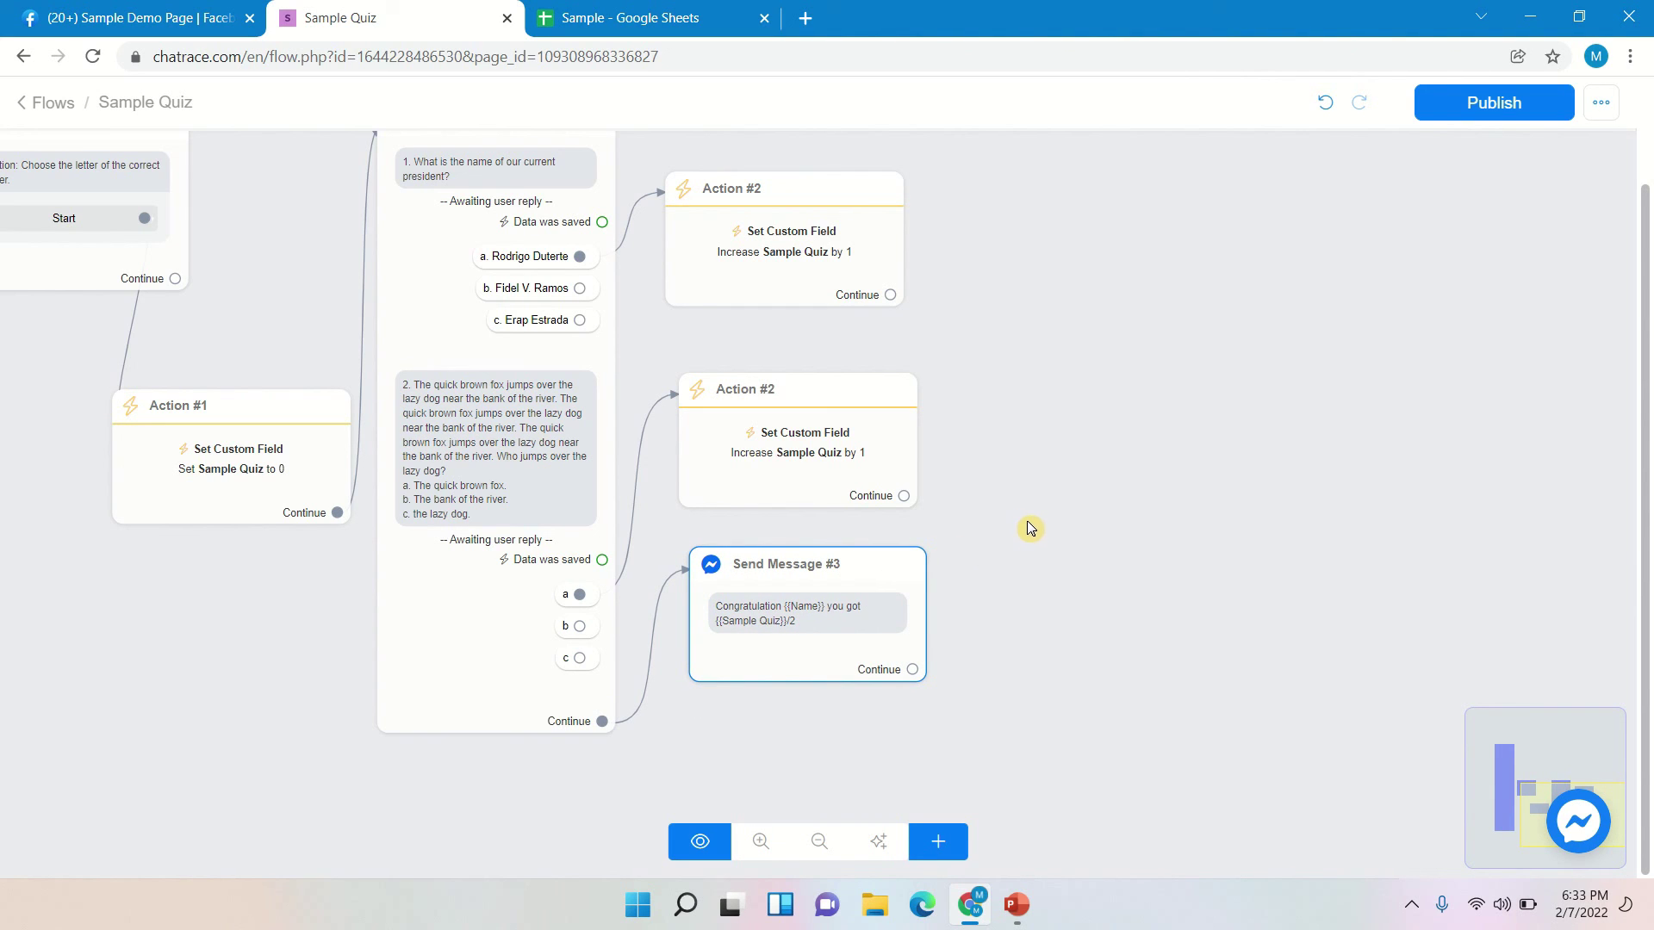
- Look at the Sample Google Sheet, then return to the Sample Quiz flow
click(569, 17)
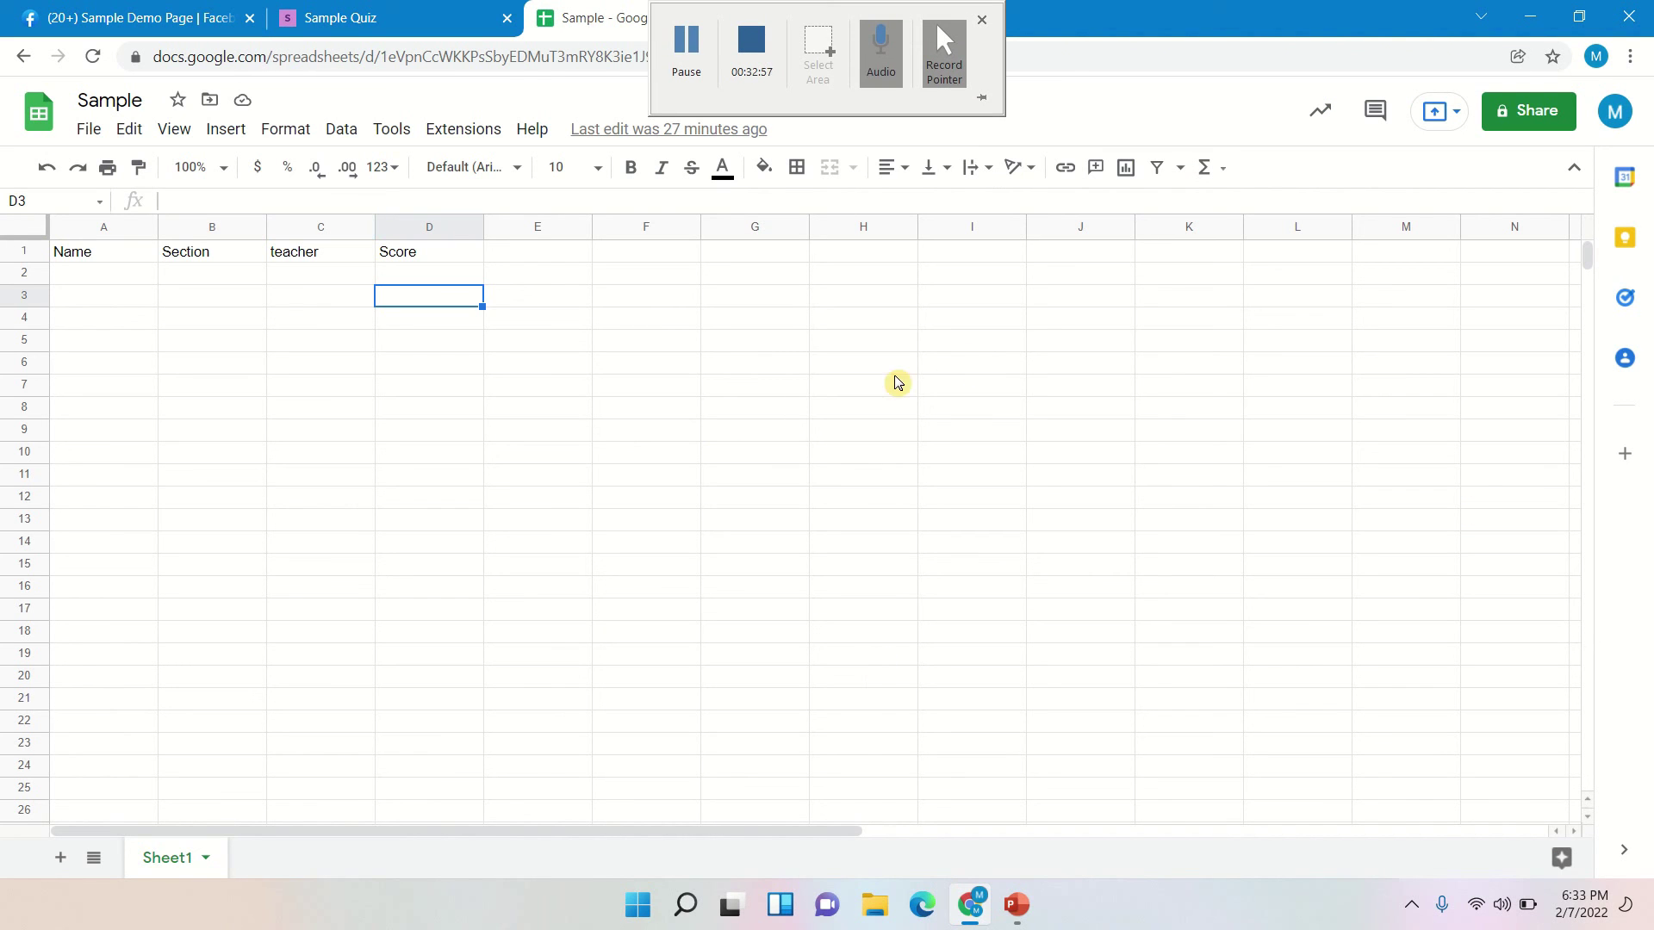
click(842, 564)
click(362, 18)
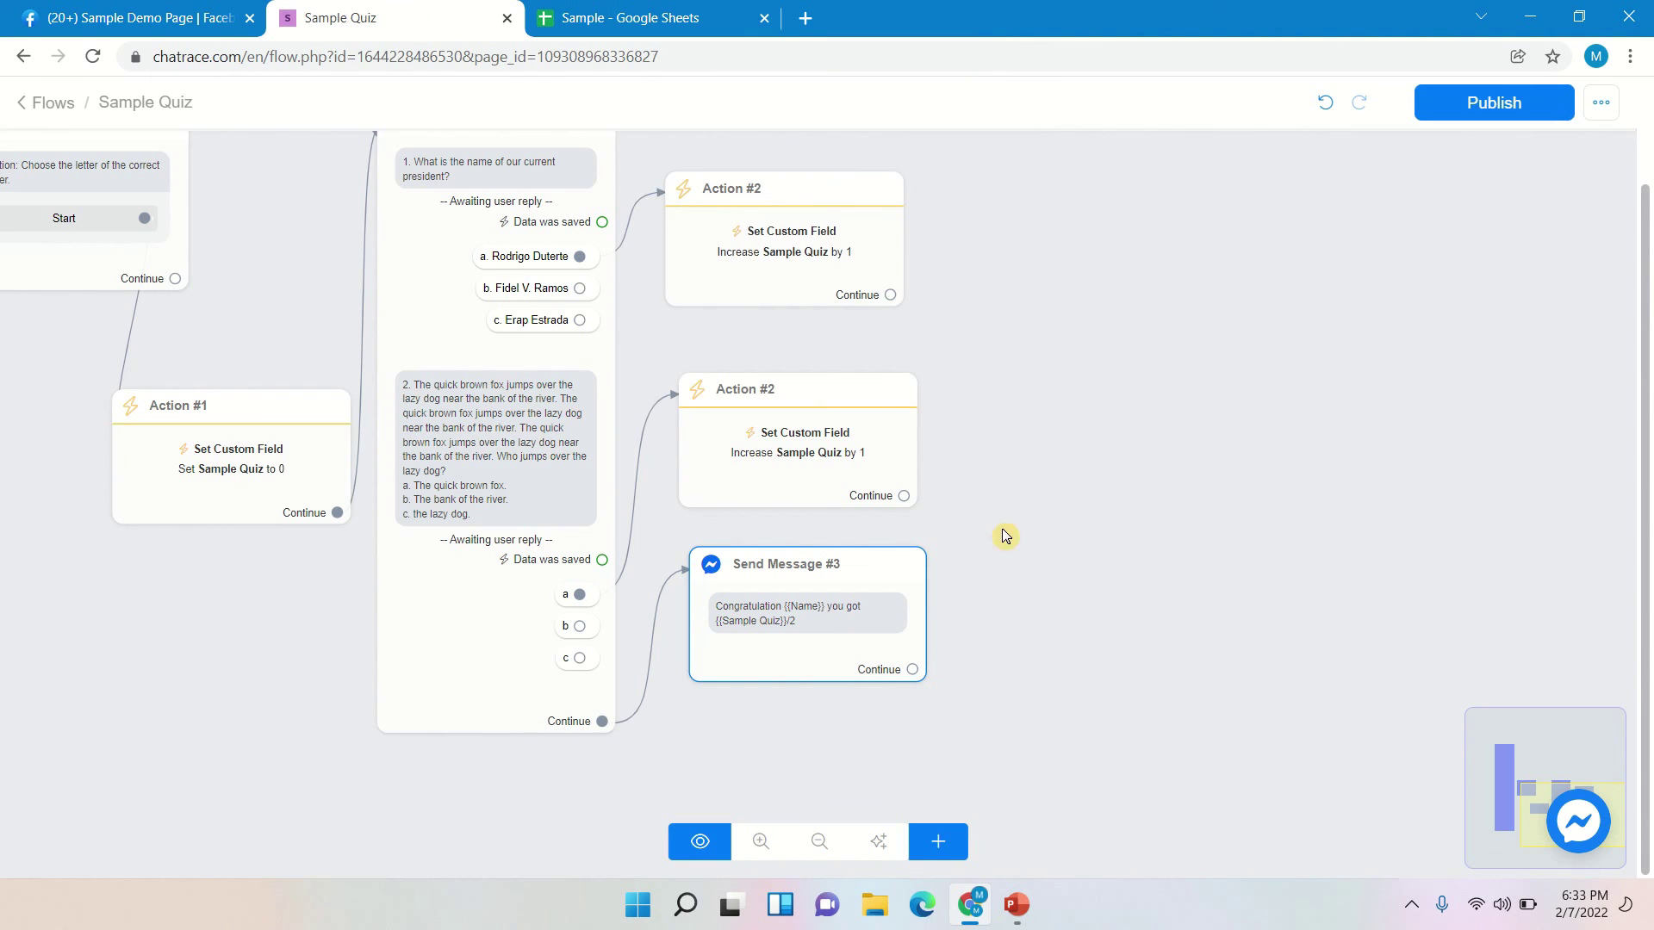
- Add an Action #3 step beside Send Message #3 containing a Google Sheets action
click(939, 842)
click(977, 572)
drag(1195, 565, 1098, 575)
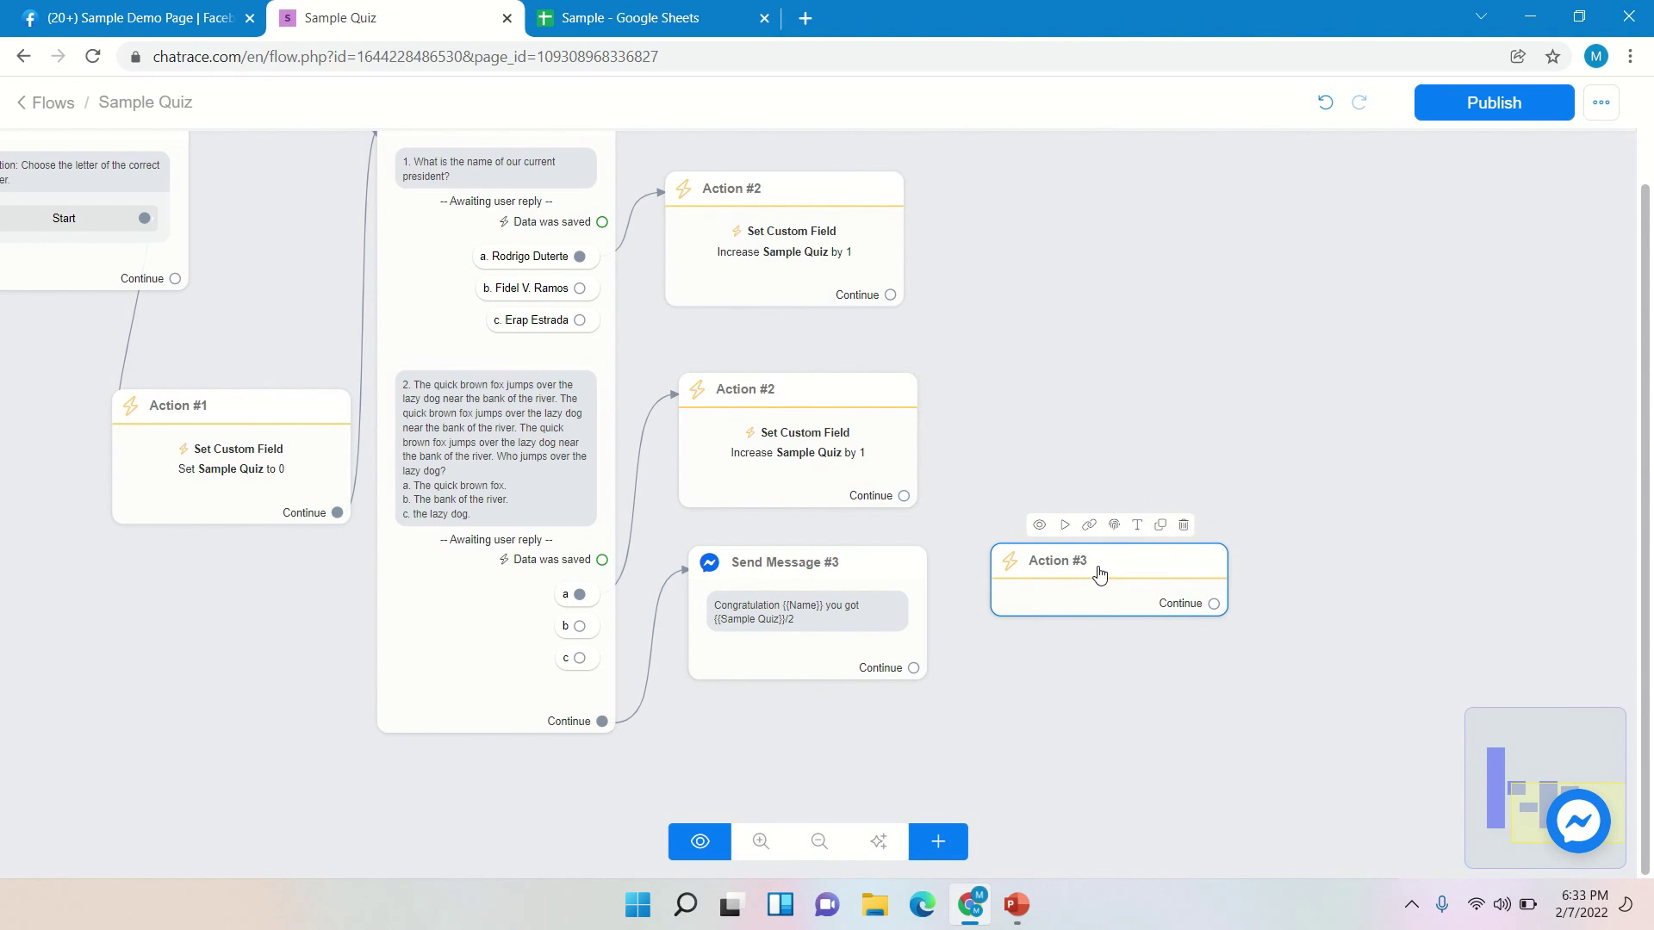
click(1099, 574)
click(1400, 379)
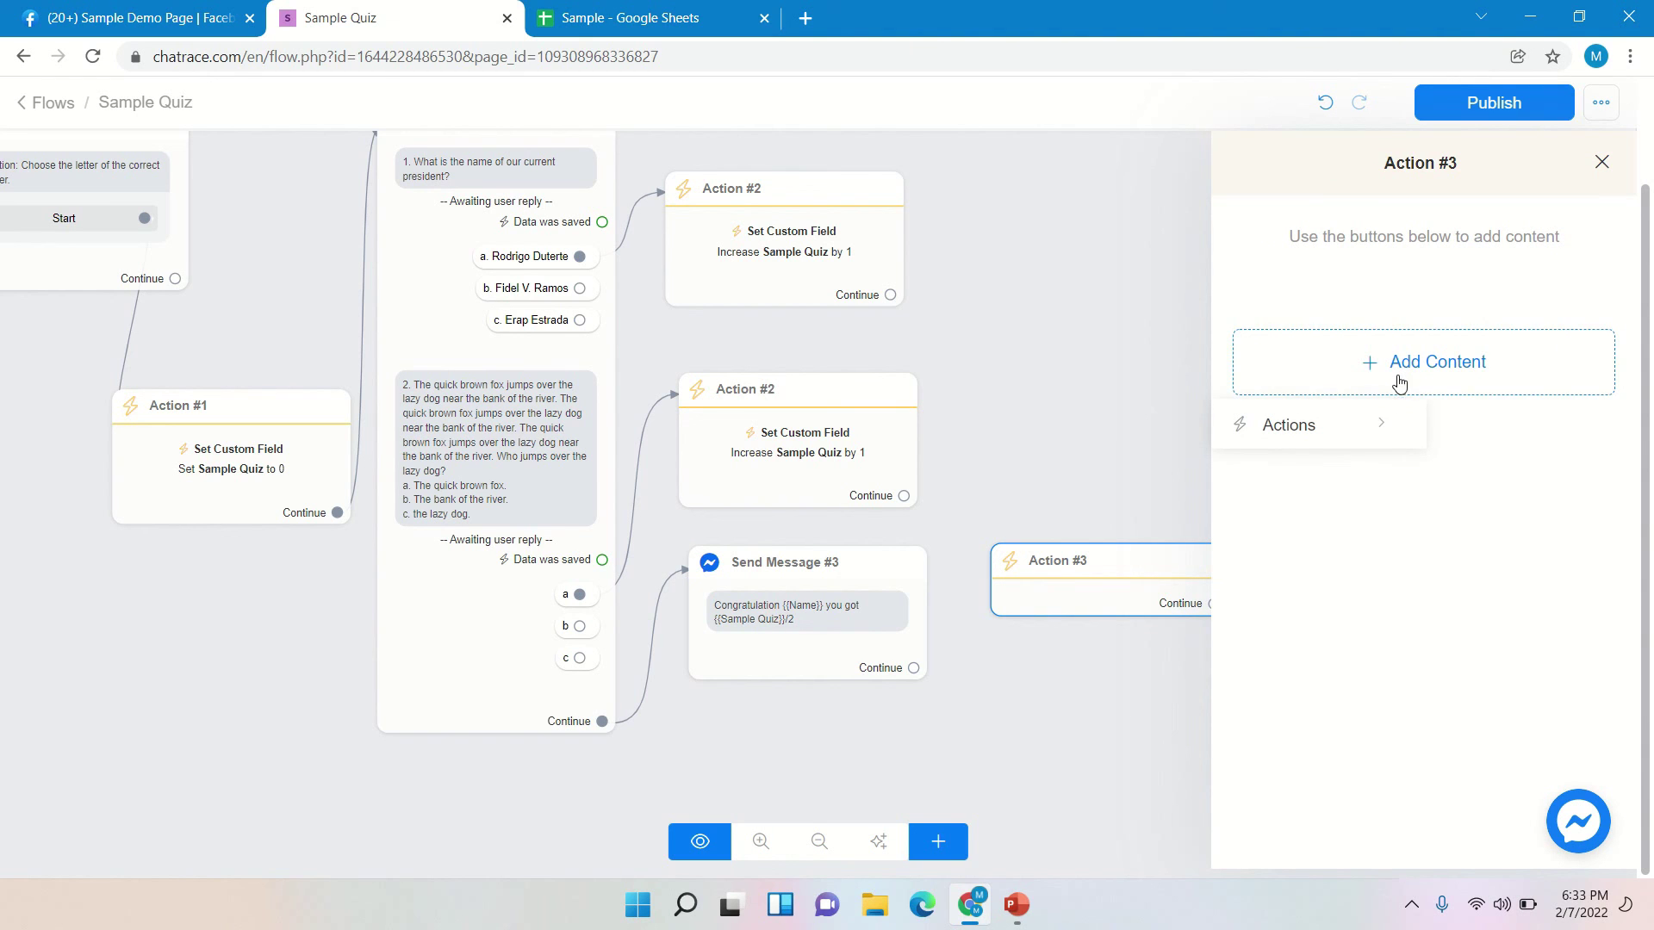
click(1365, 431)
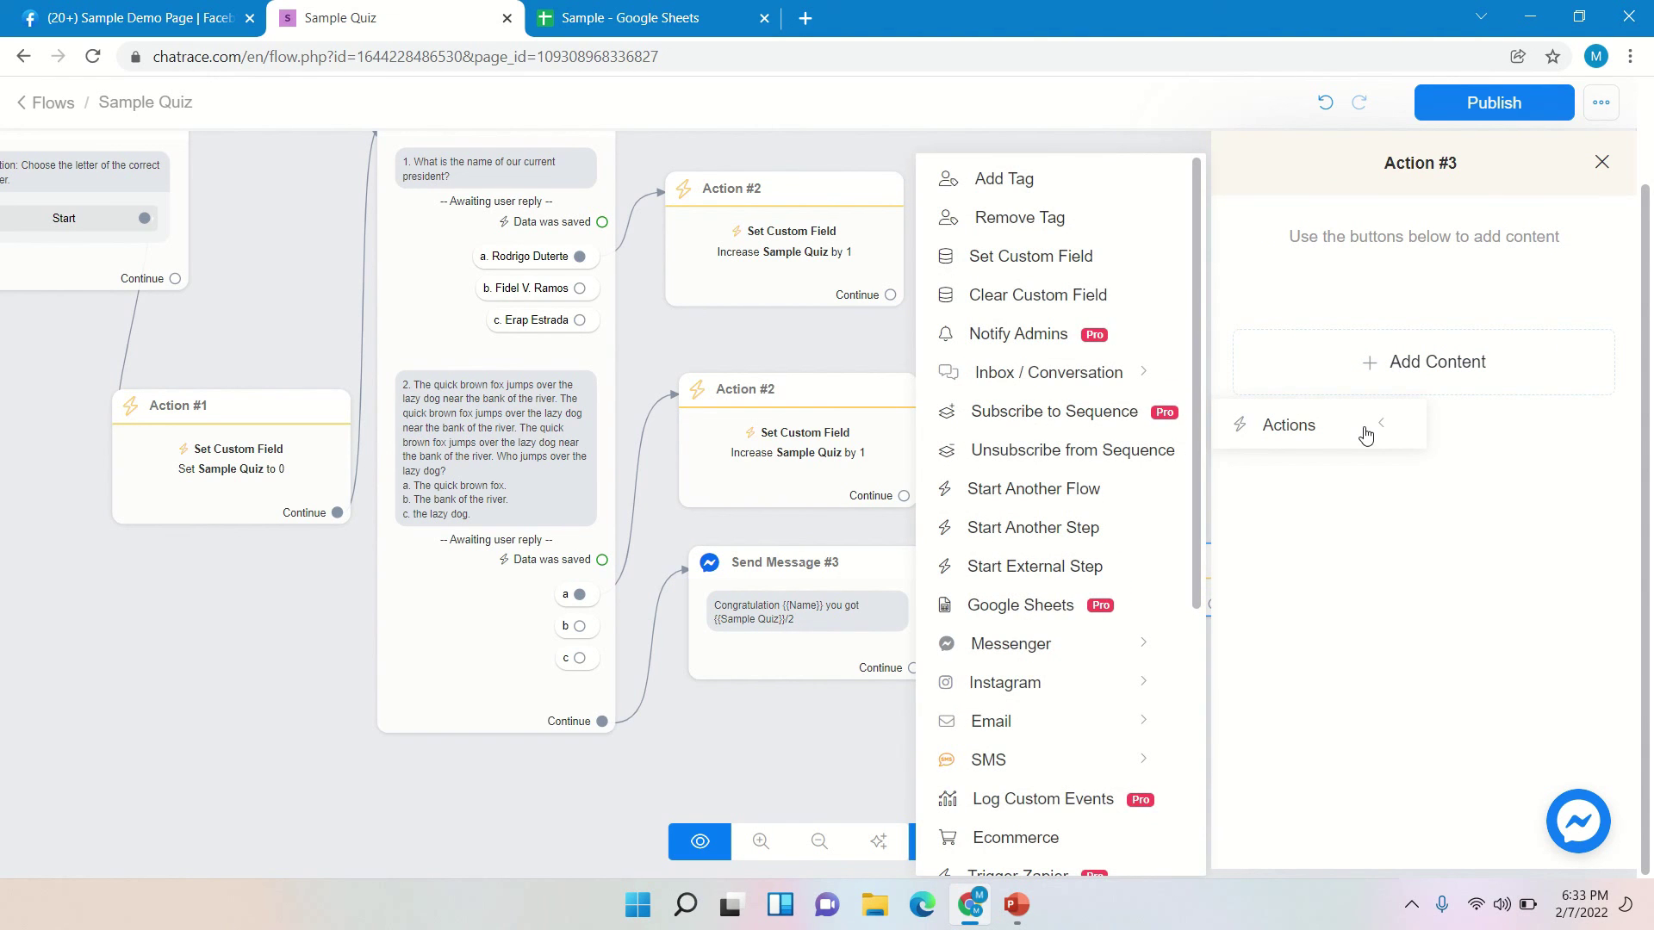
click(1044, 607)
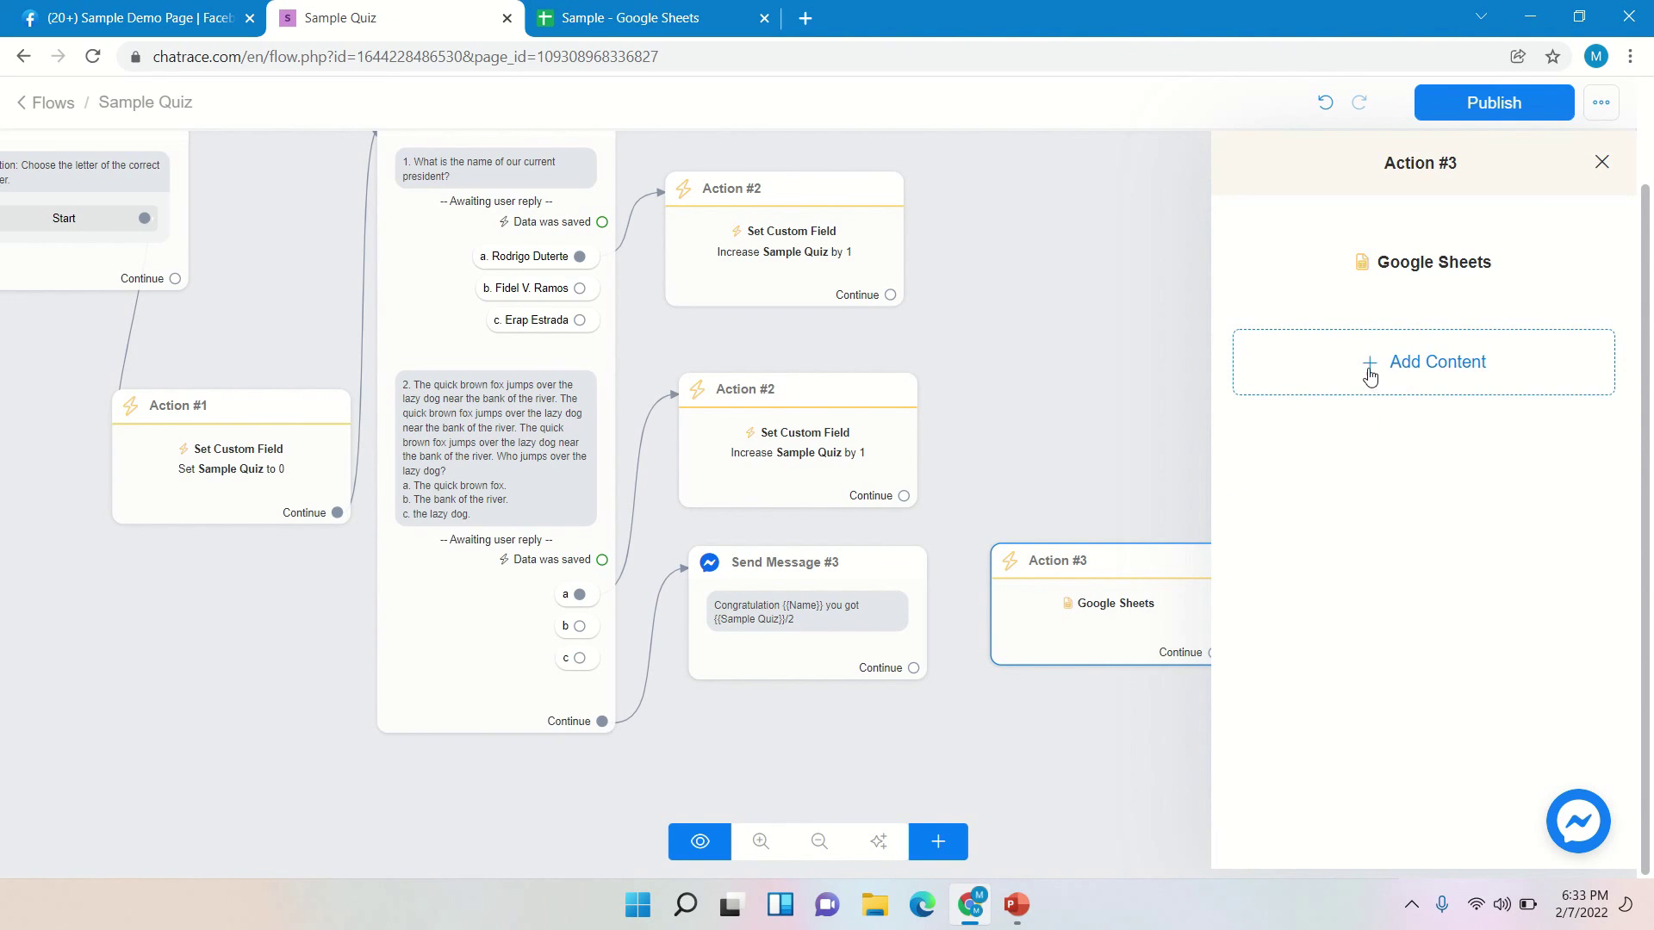
- Point the Google Sheets action at spreadsheet Sample, worksheet Sheet1, checking the sheet's column titles
mouse_move(1413, 258)
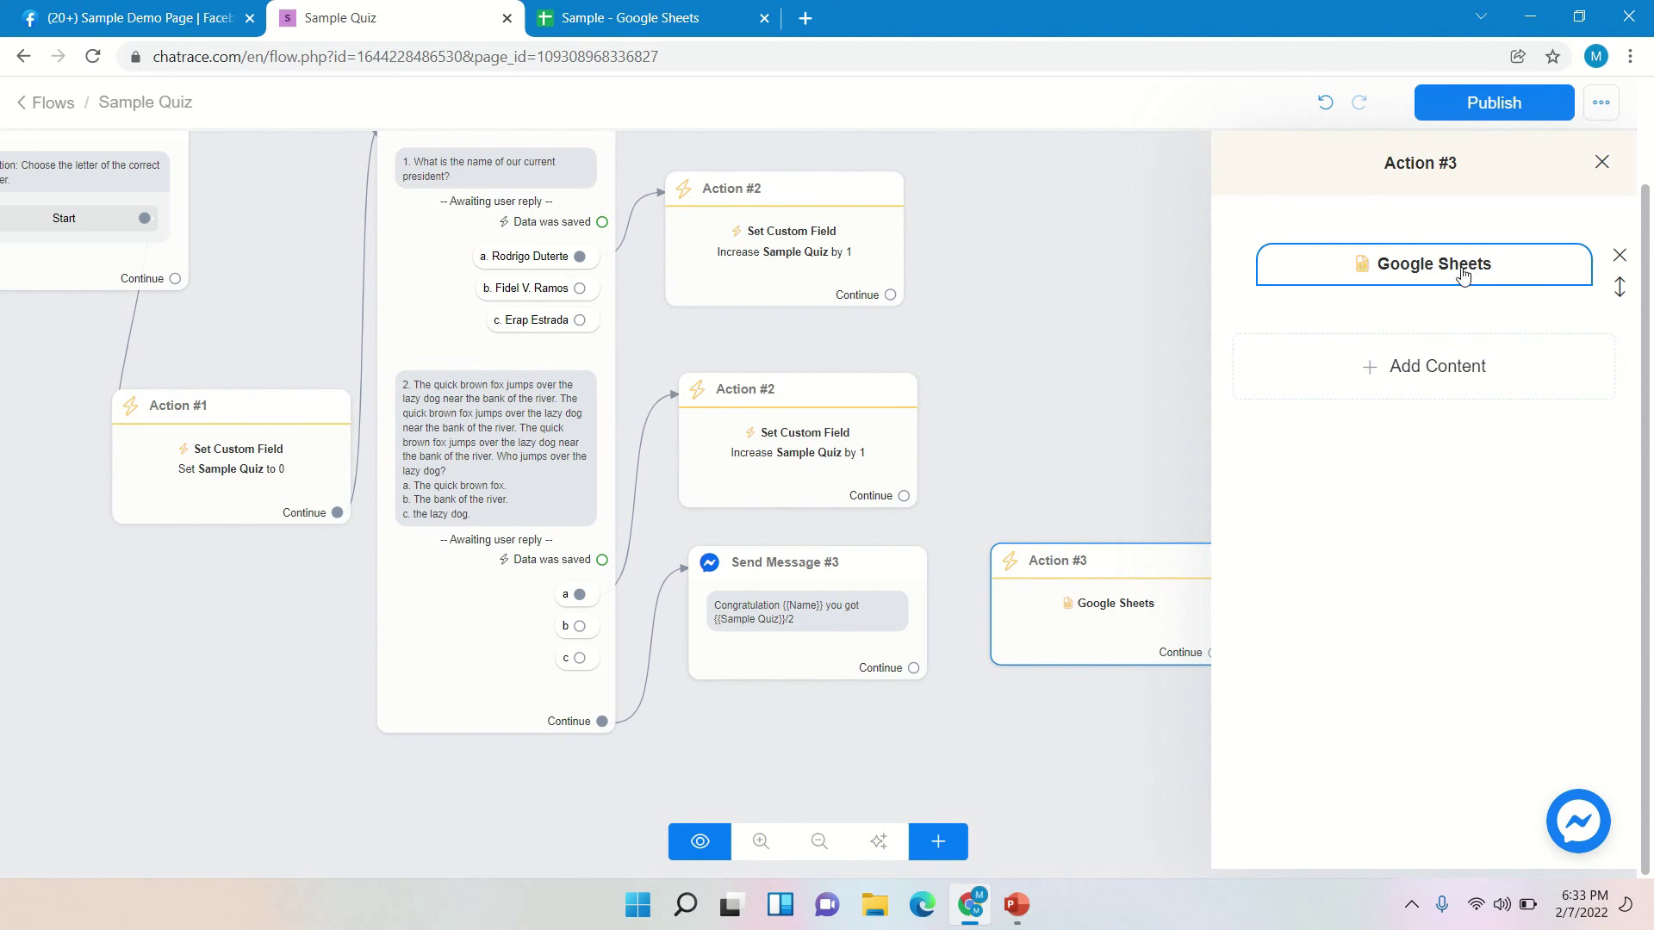
click(1462, 272)
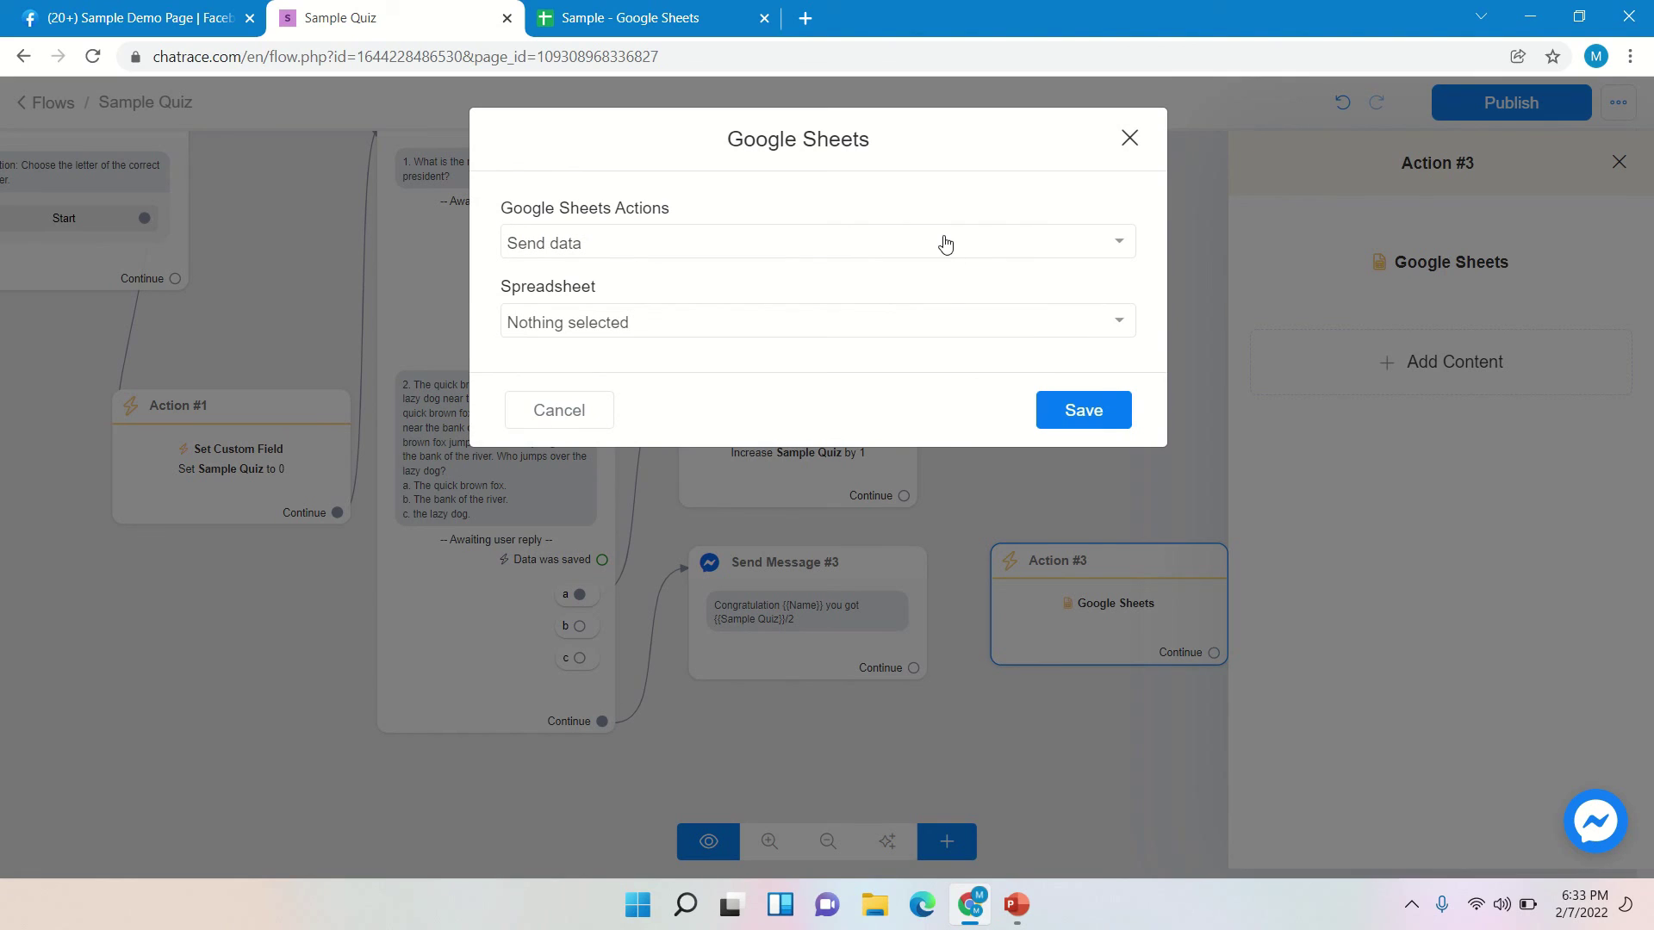
click(878, 330)
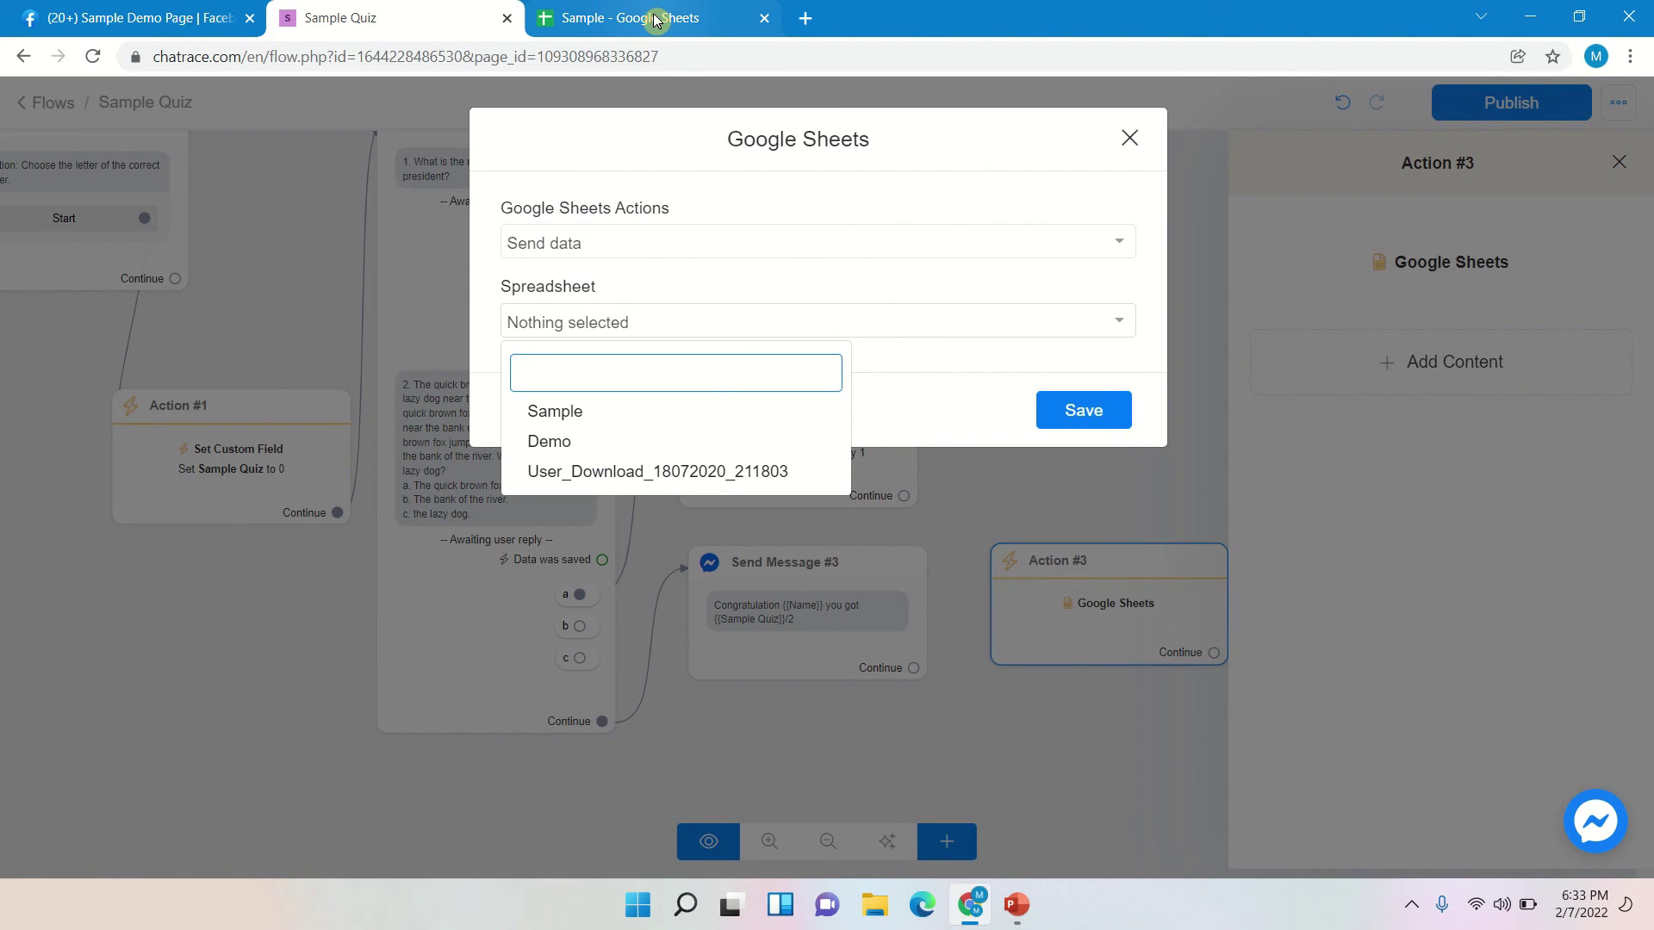
click(571, 417)
click(598, 416)
click(564, 498)
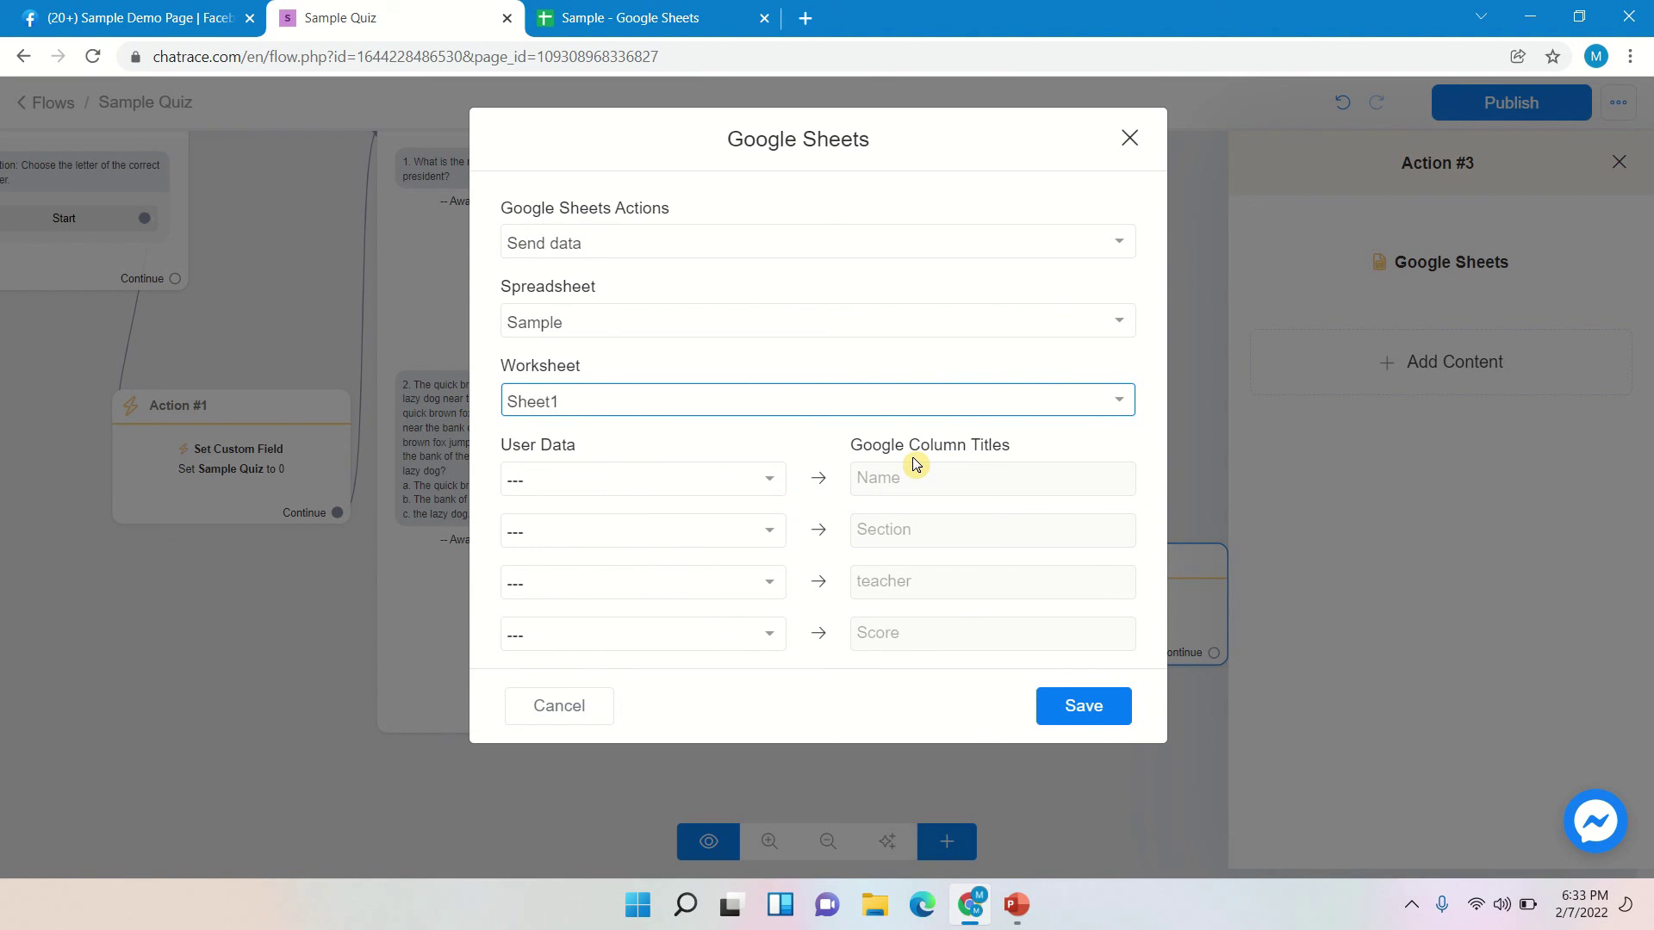
click(741, 17)
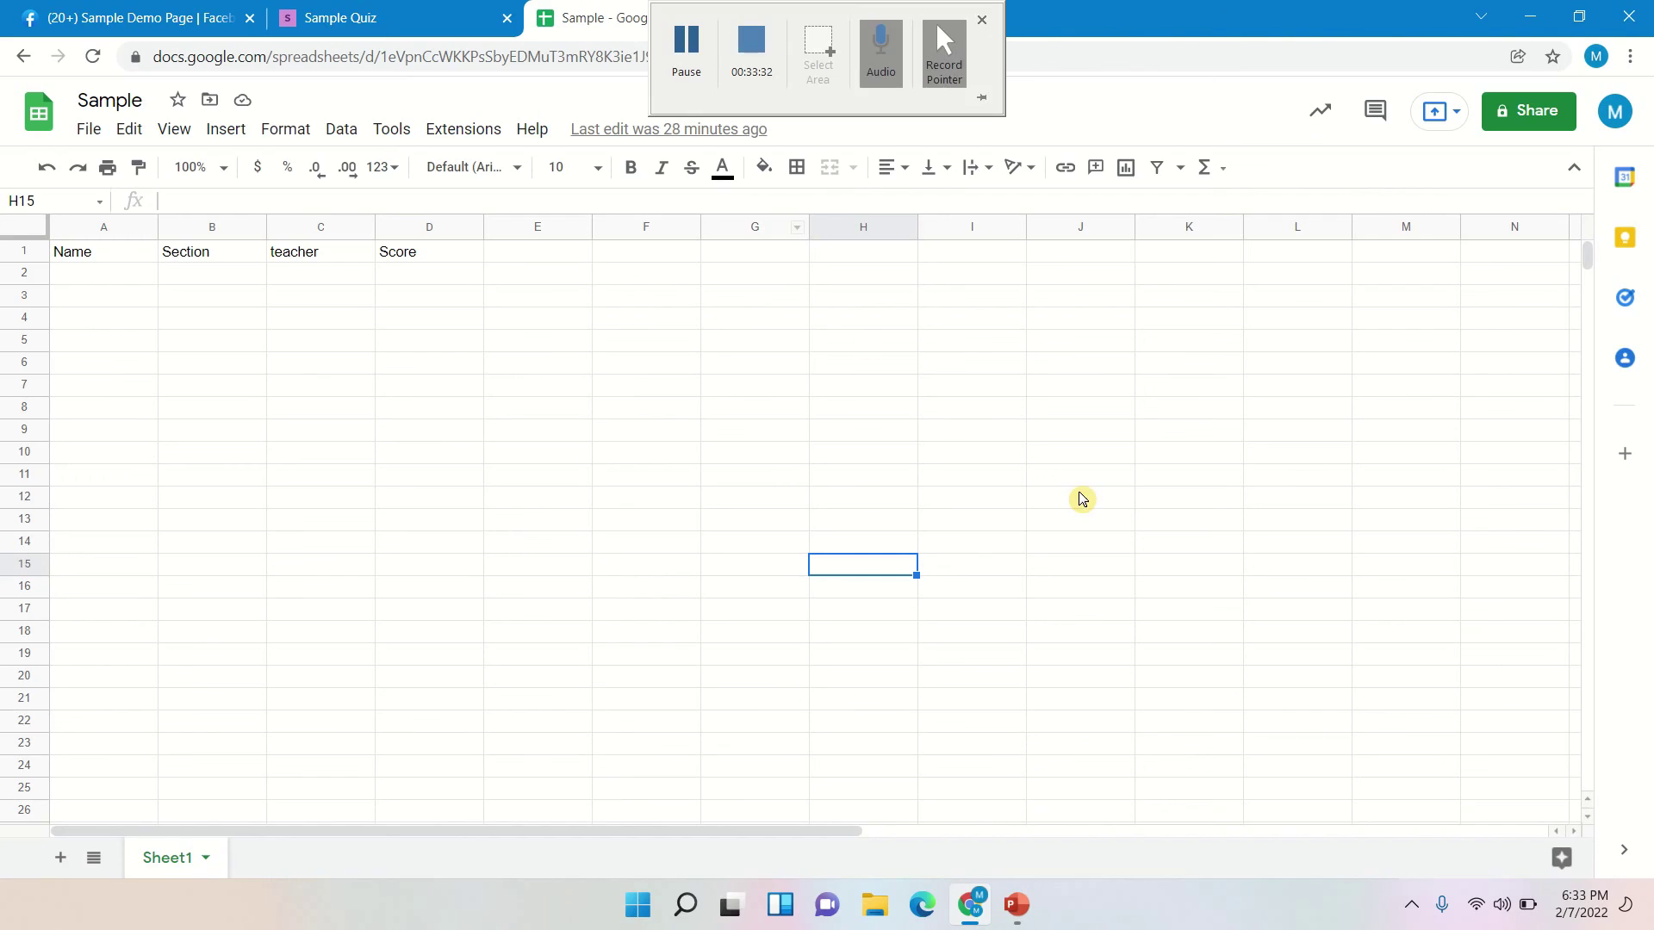
click(498, 393)
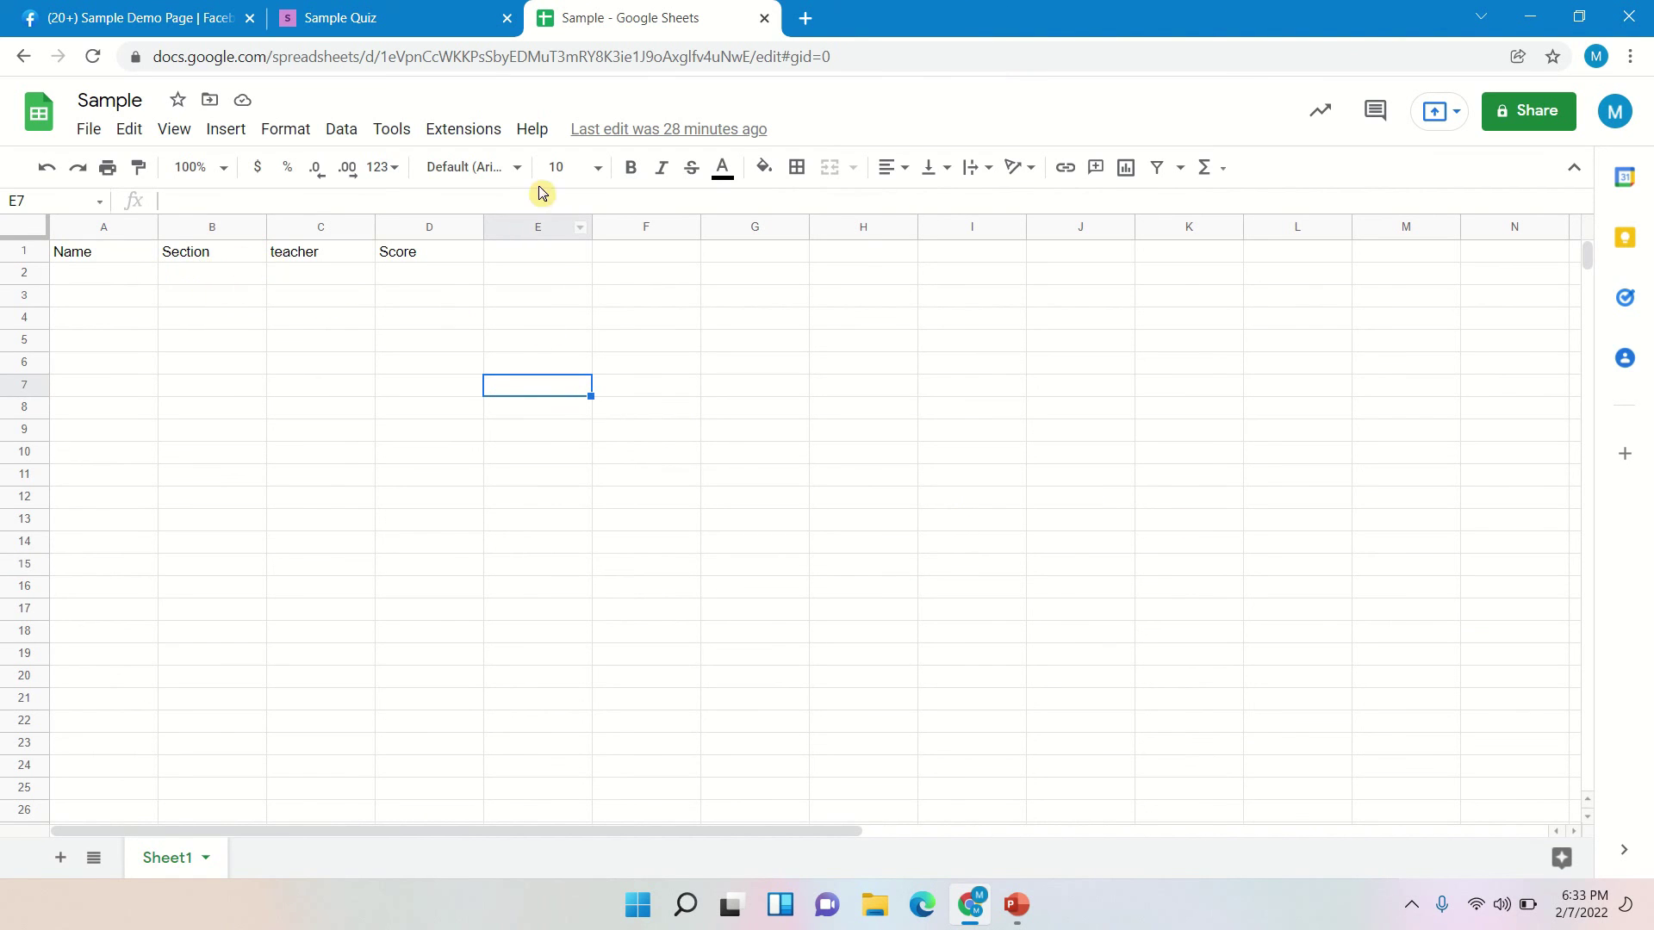
click(411, 18)
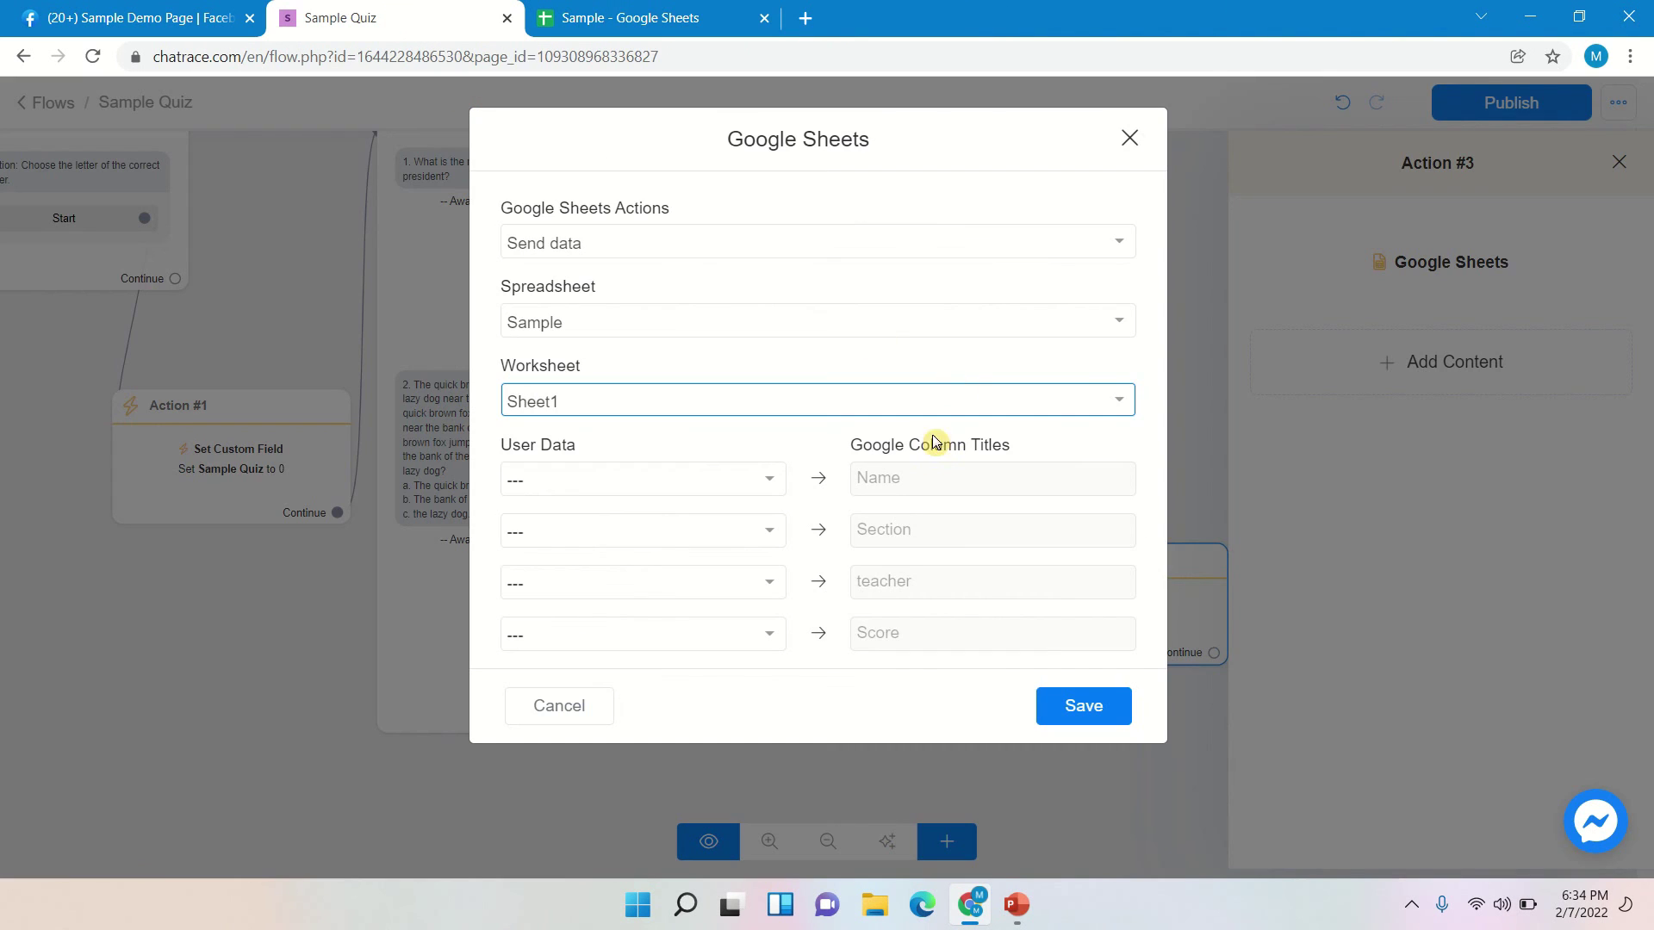
- Map the Name and Section user fields to the Name and Section columns
click(764, 488)
text(Nam)
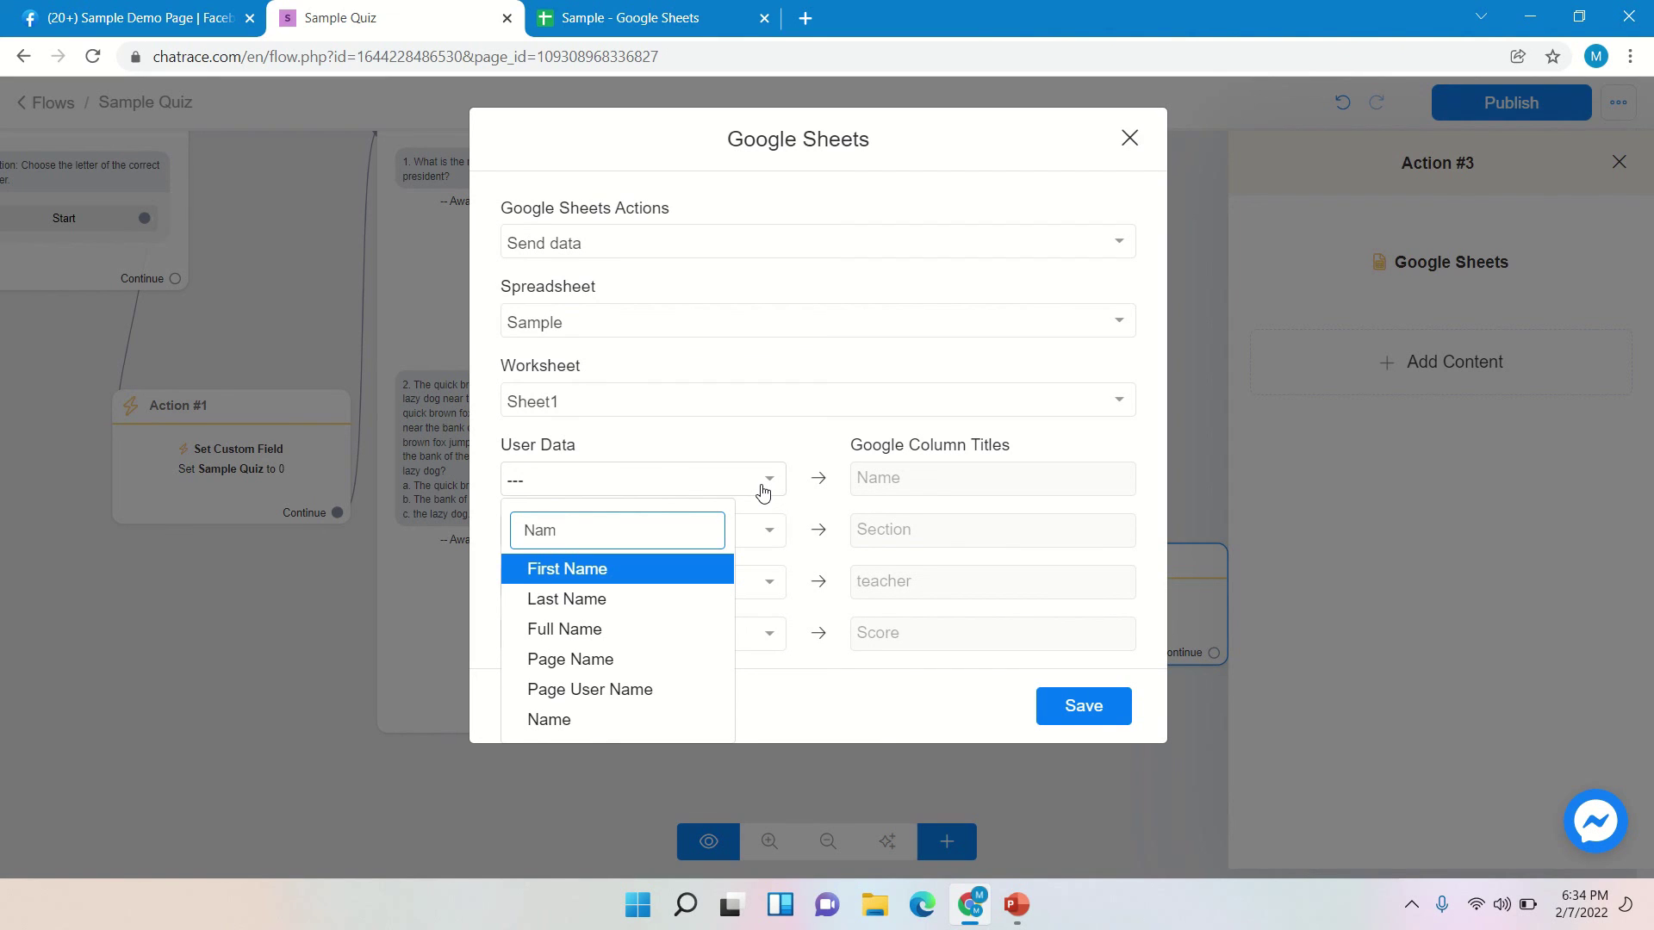
click(558, 723)
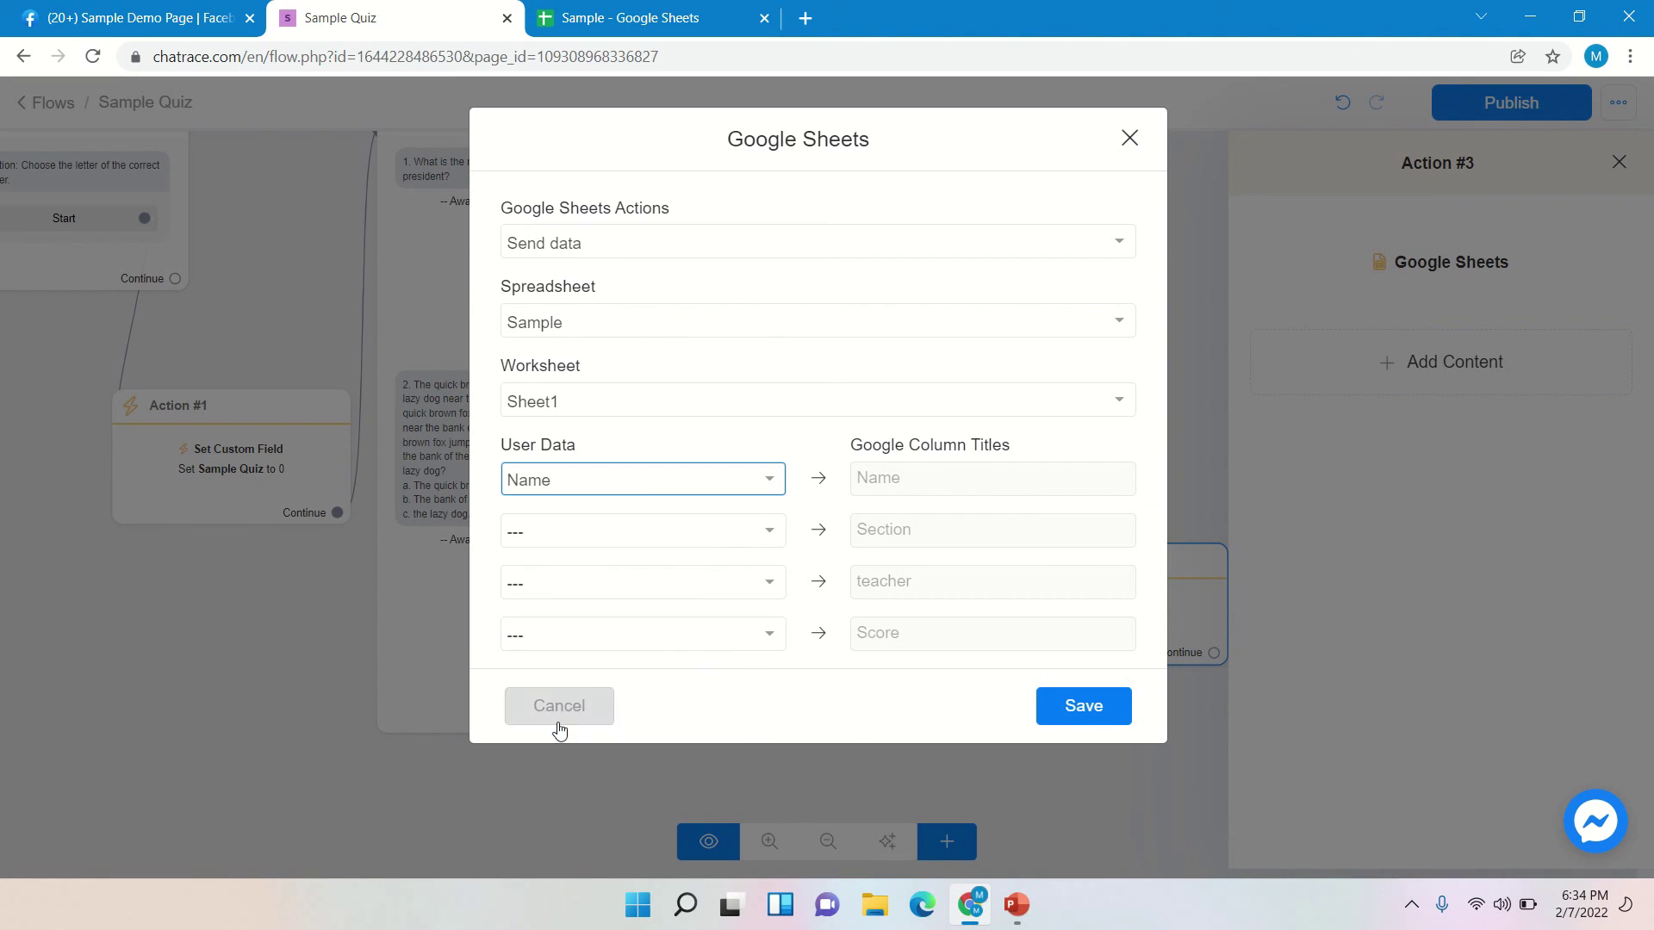
click(748, 534)
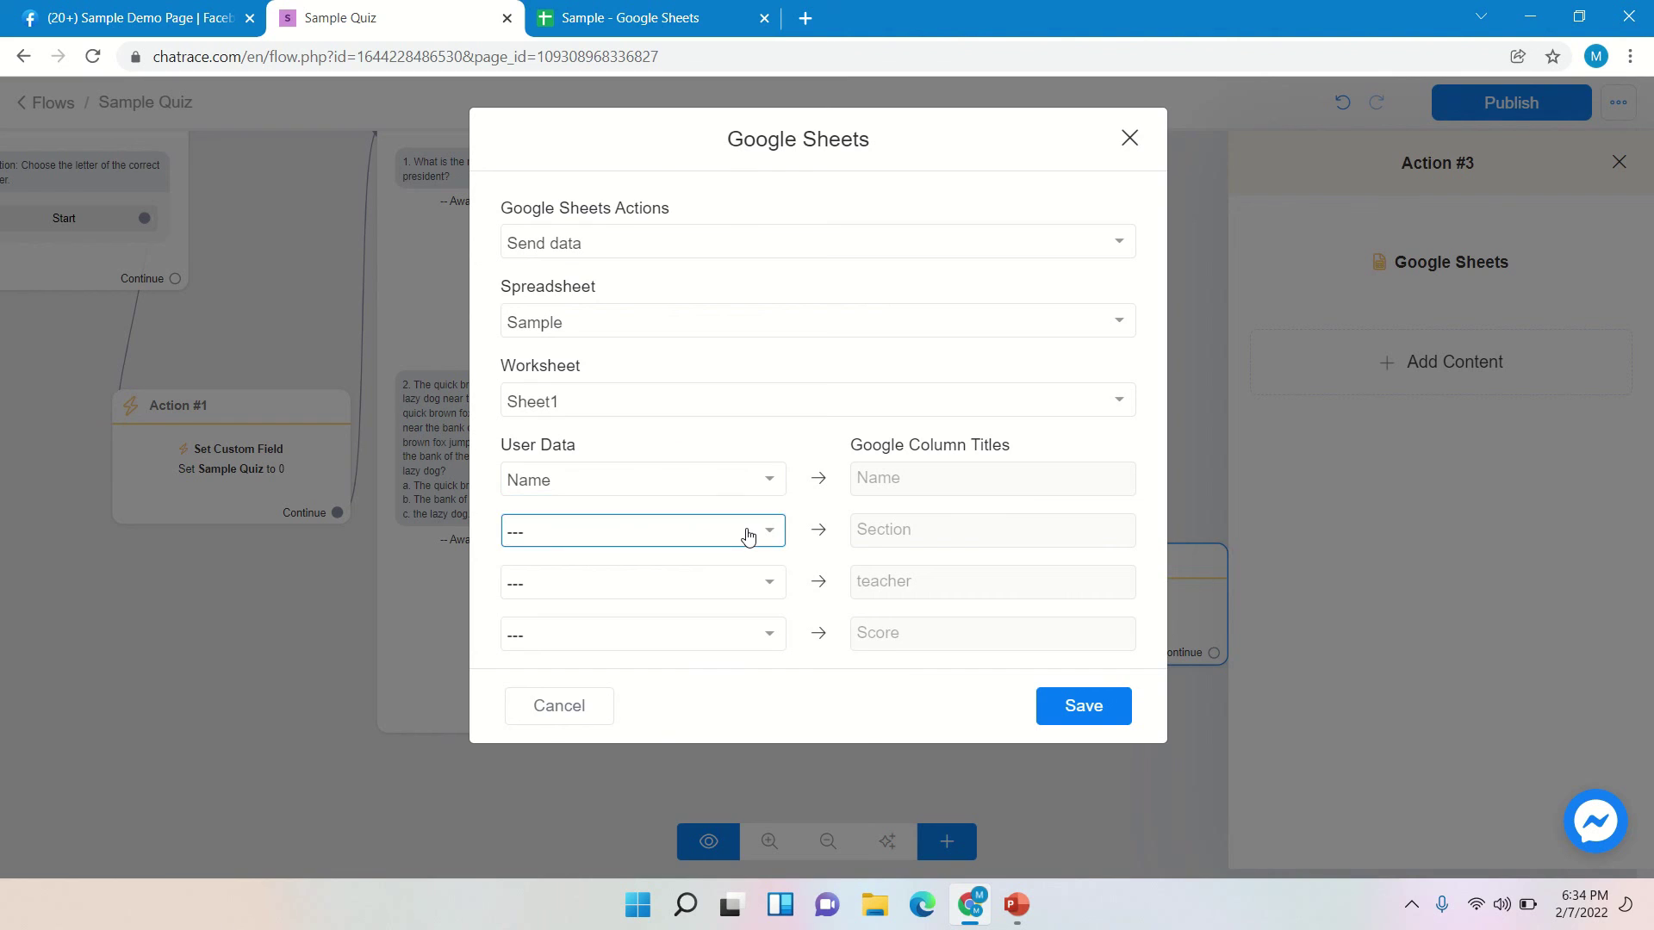
click(747, 534)
text(Sec)
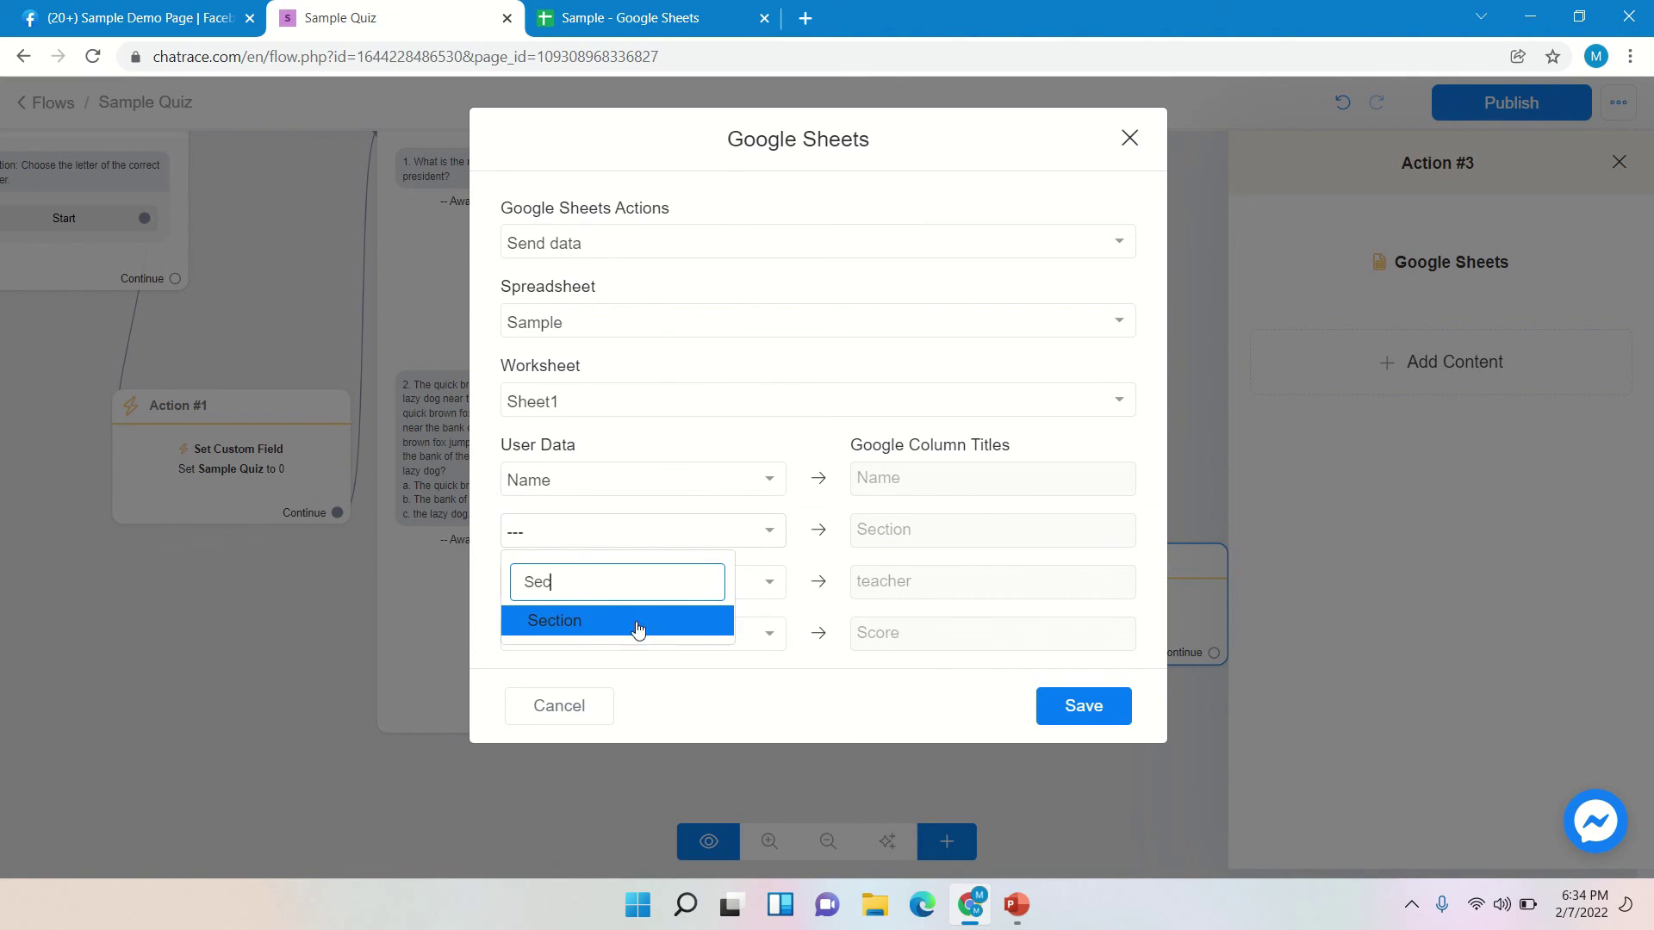
click(638, 627)
- Map Teacher to teacher and Sample Quiz to Score, then save the action
click(701, 593)
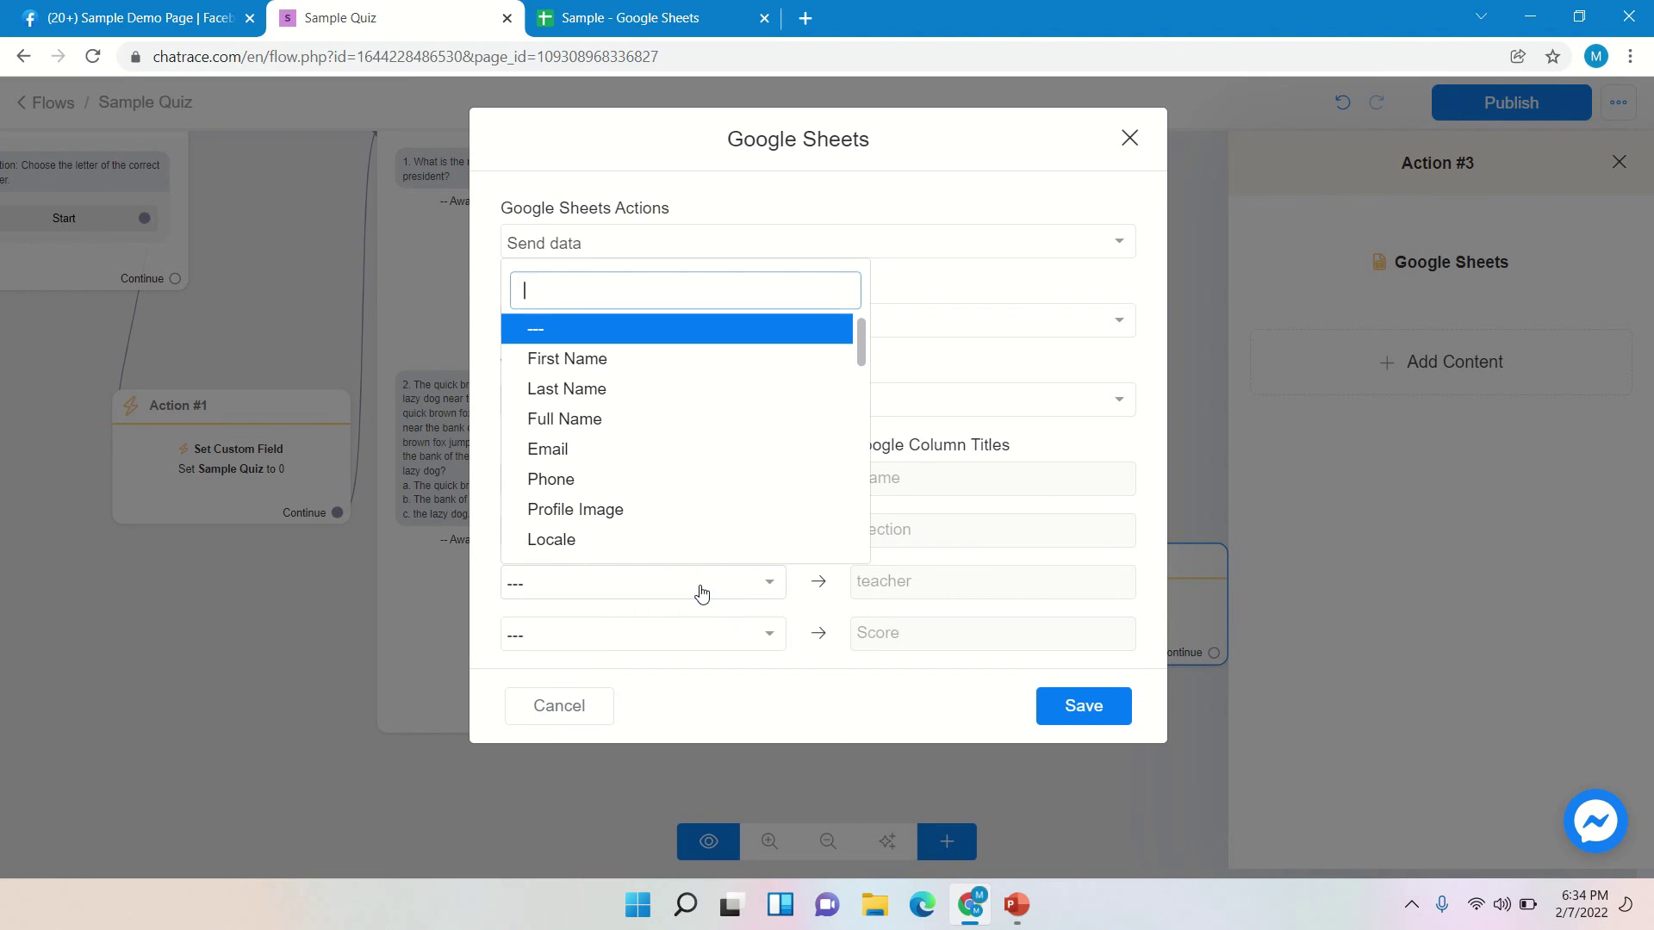
text(tea)
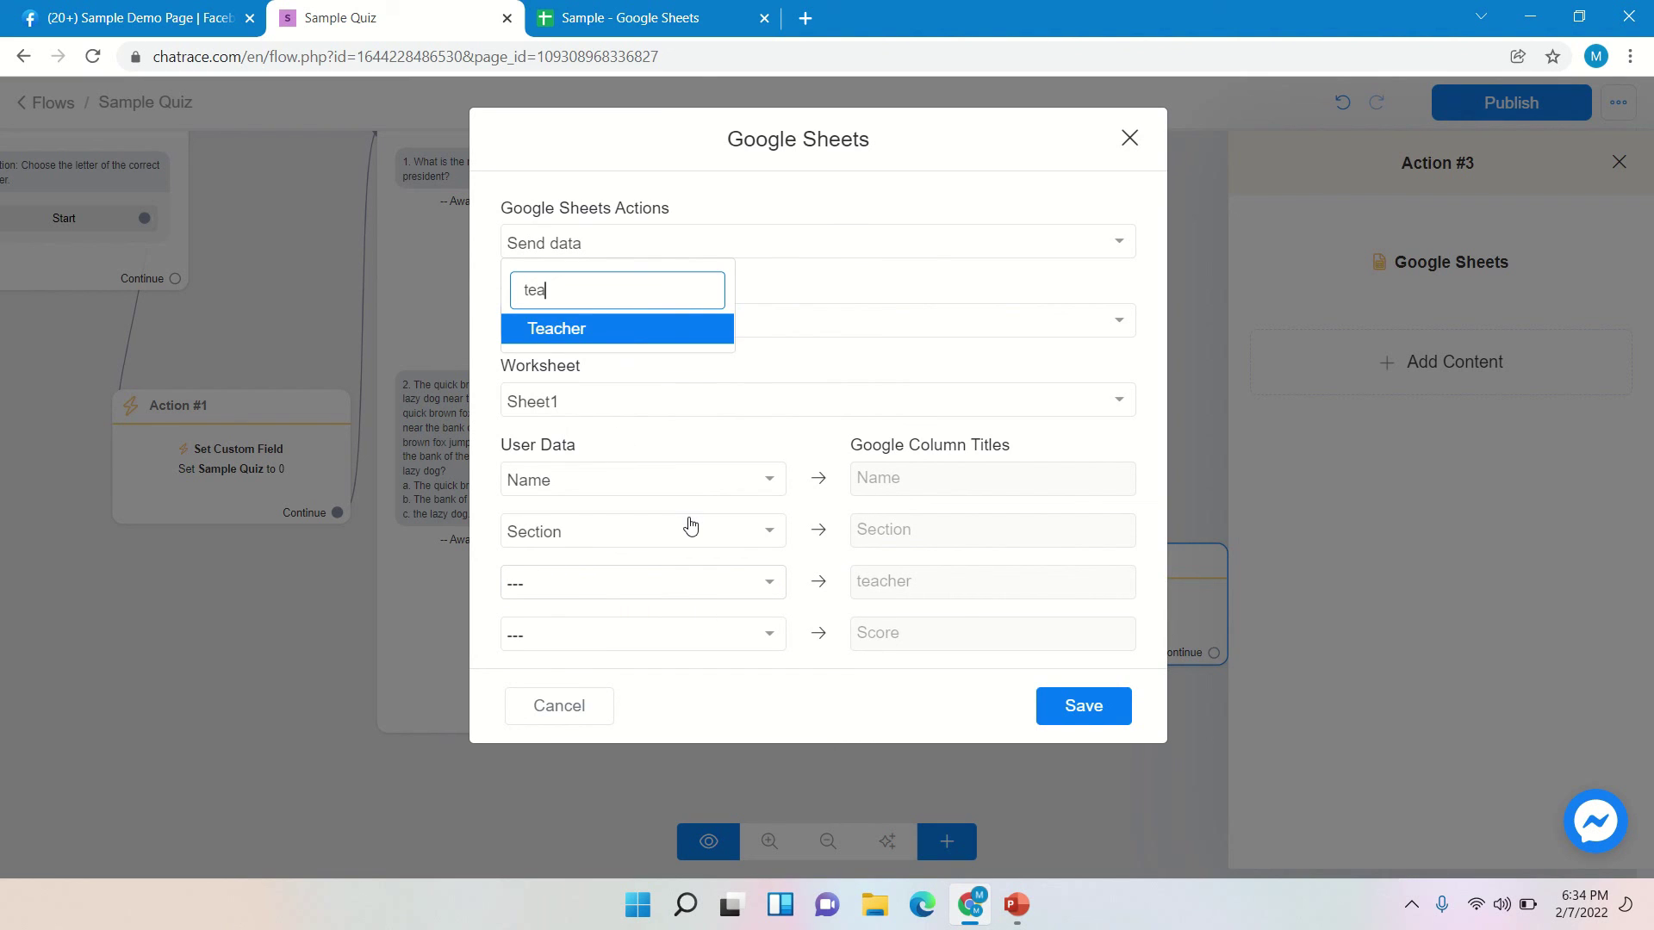
click(624, 331)
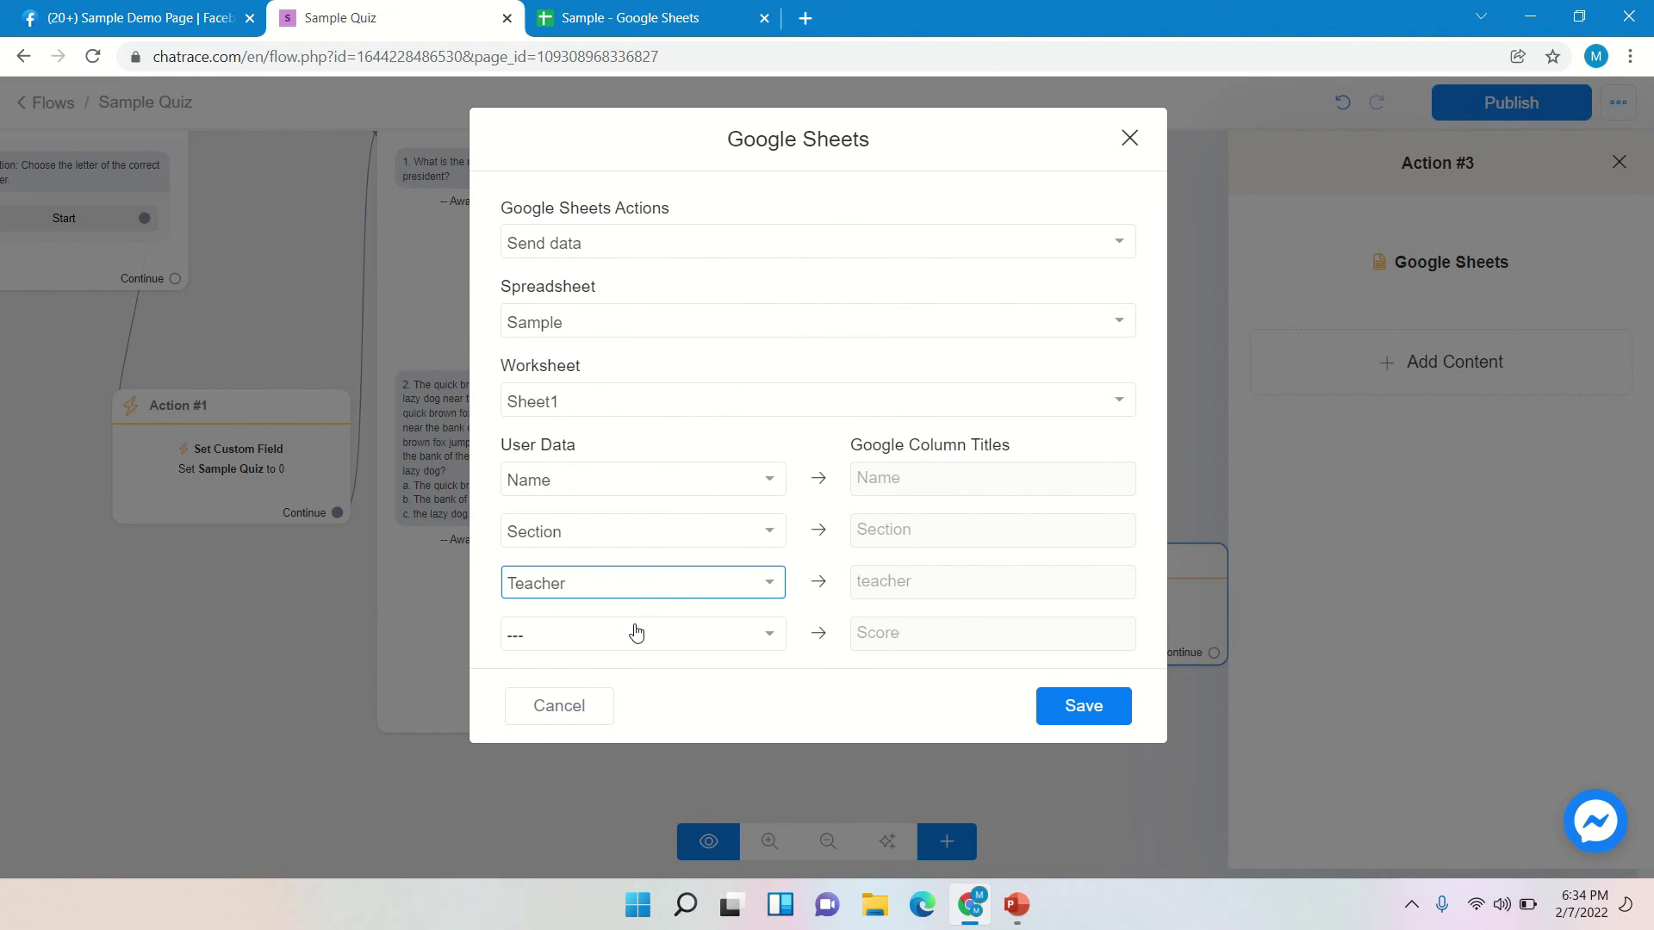
click(753, 646)
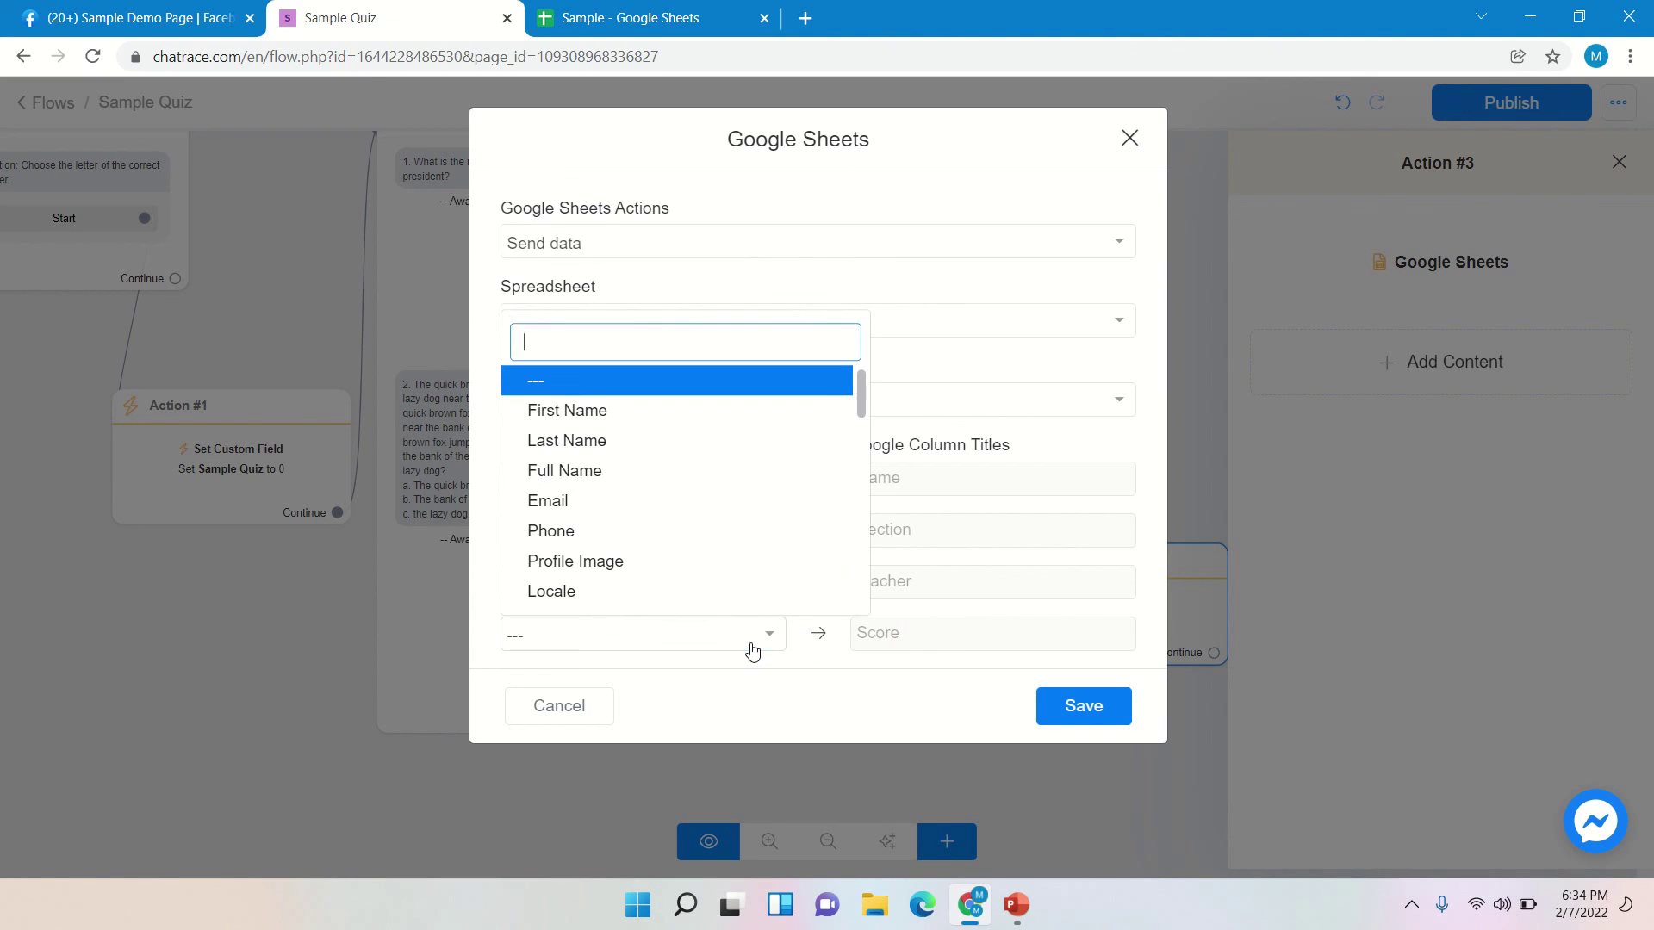
text(sa)
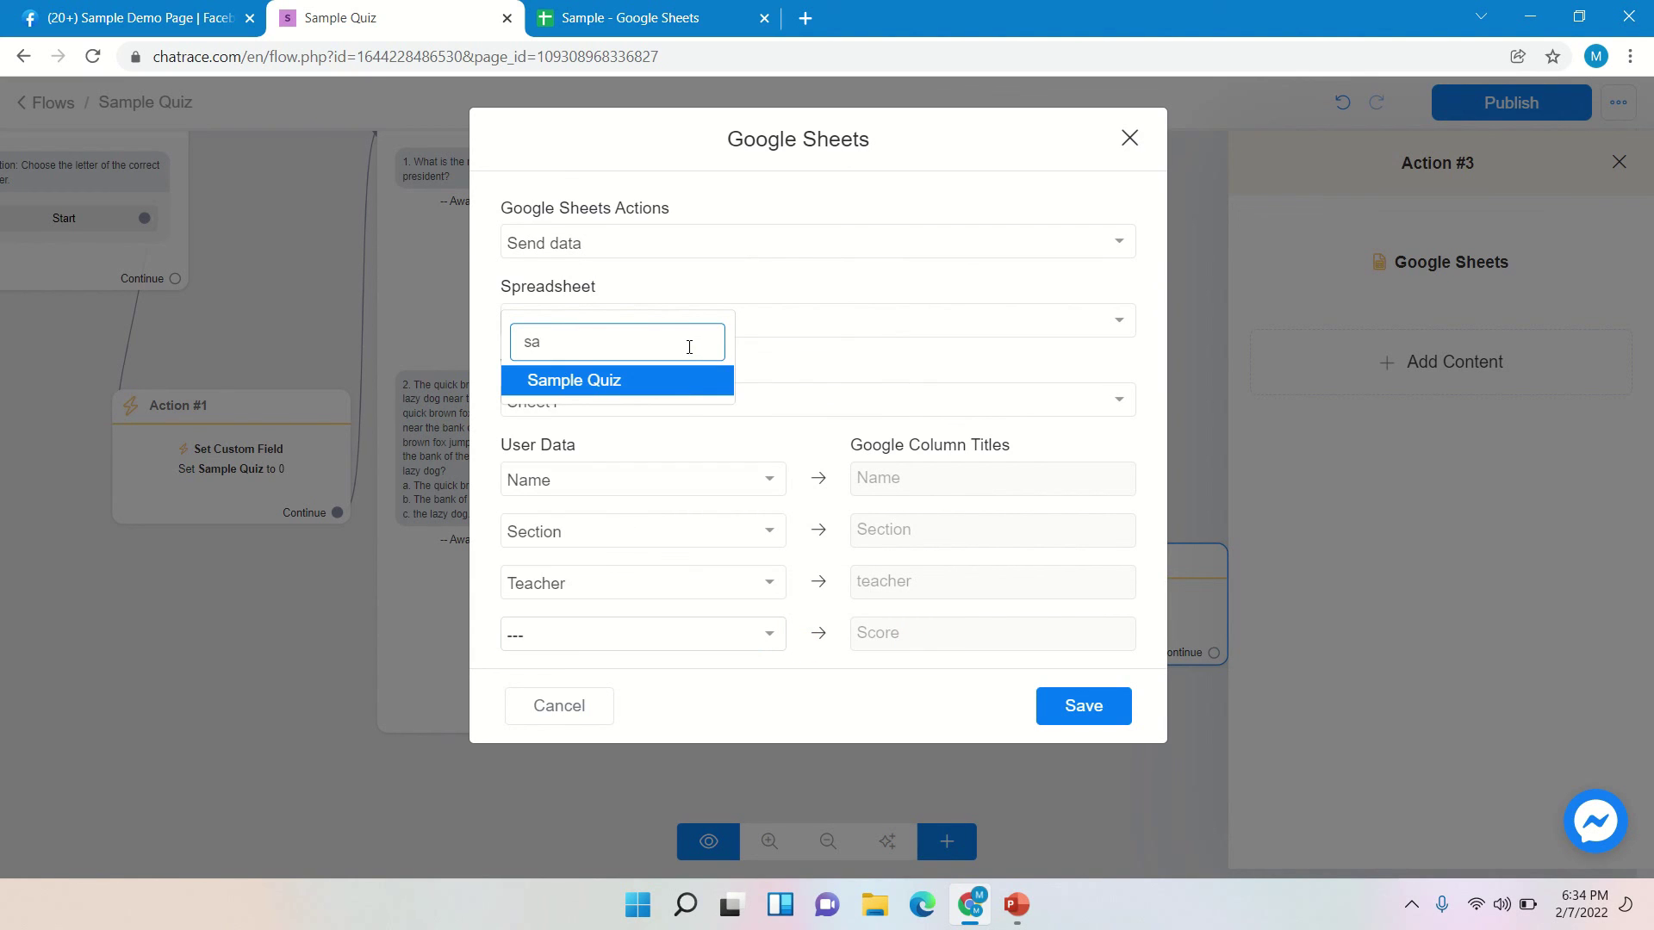
click(685, 384)
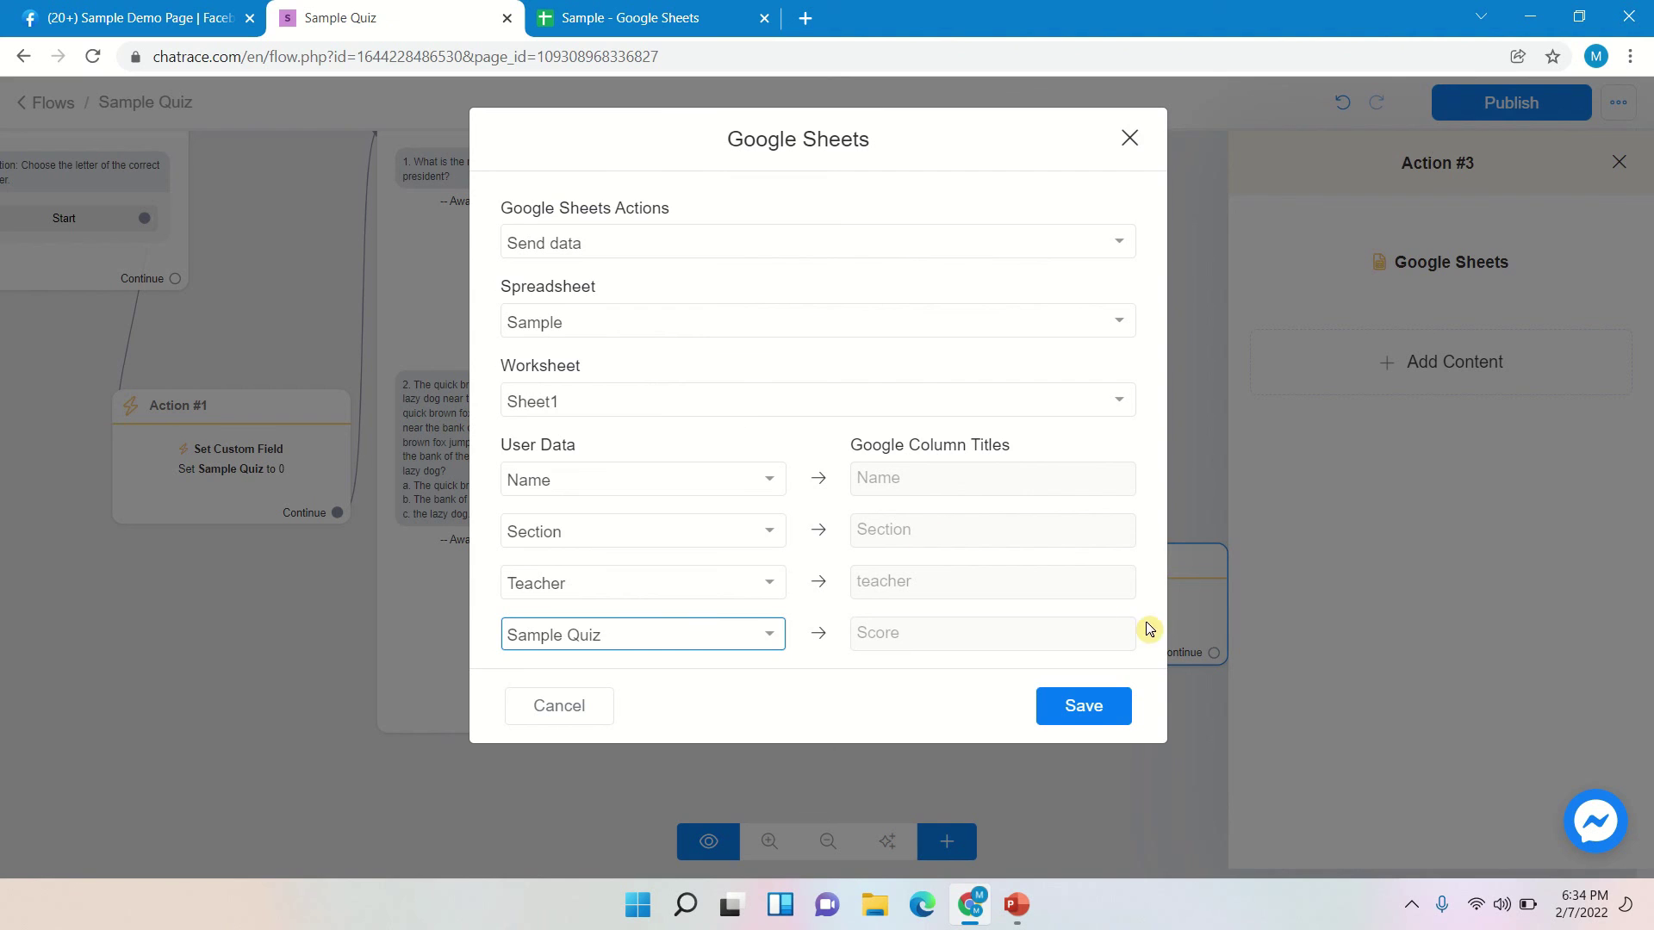
click(1110, 716)
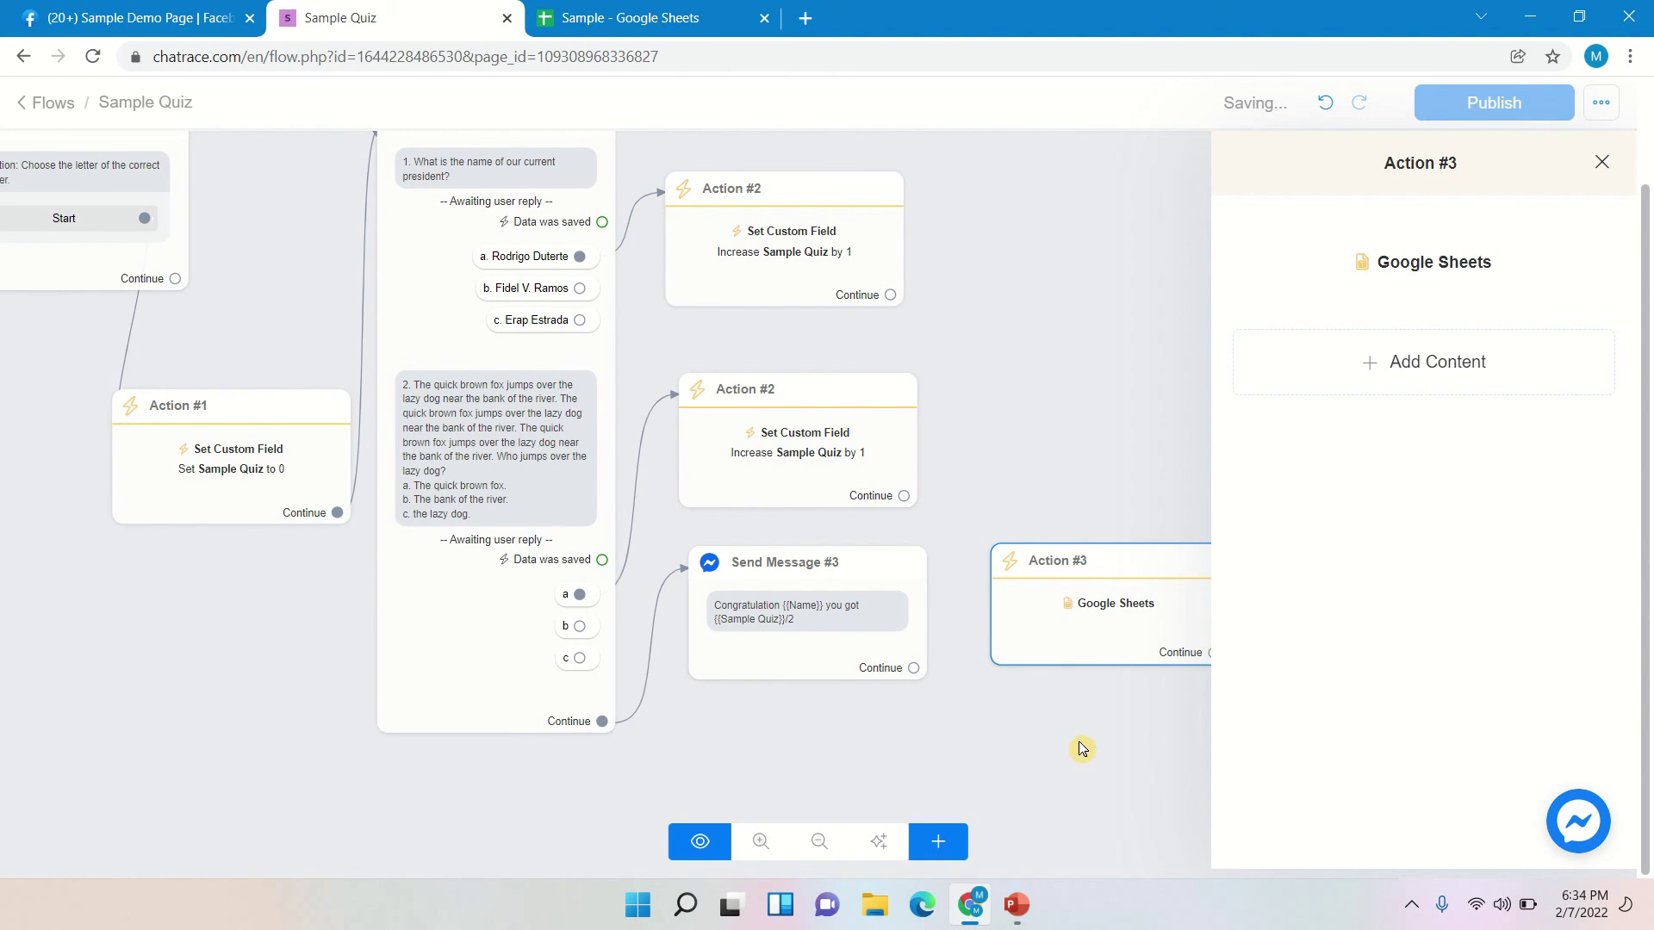
- Link Send Message #3's Continue to the Action #3 Google Sheets step and publish the flow
click(1602, 162)
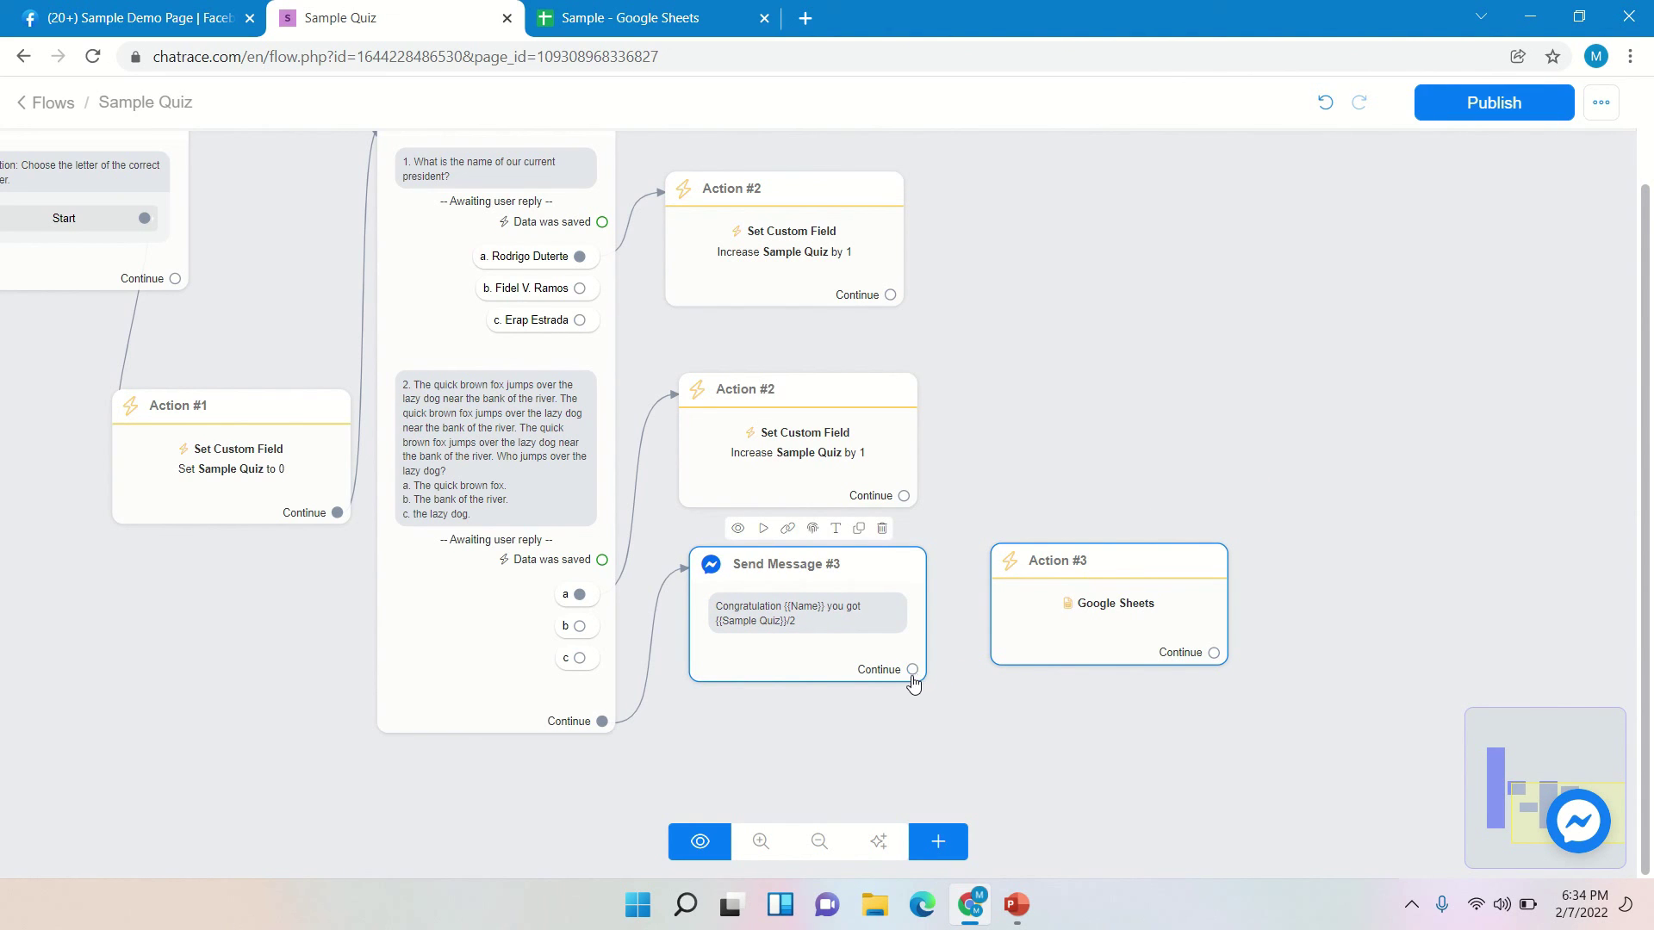
drag(913, 669, 1004, 593)
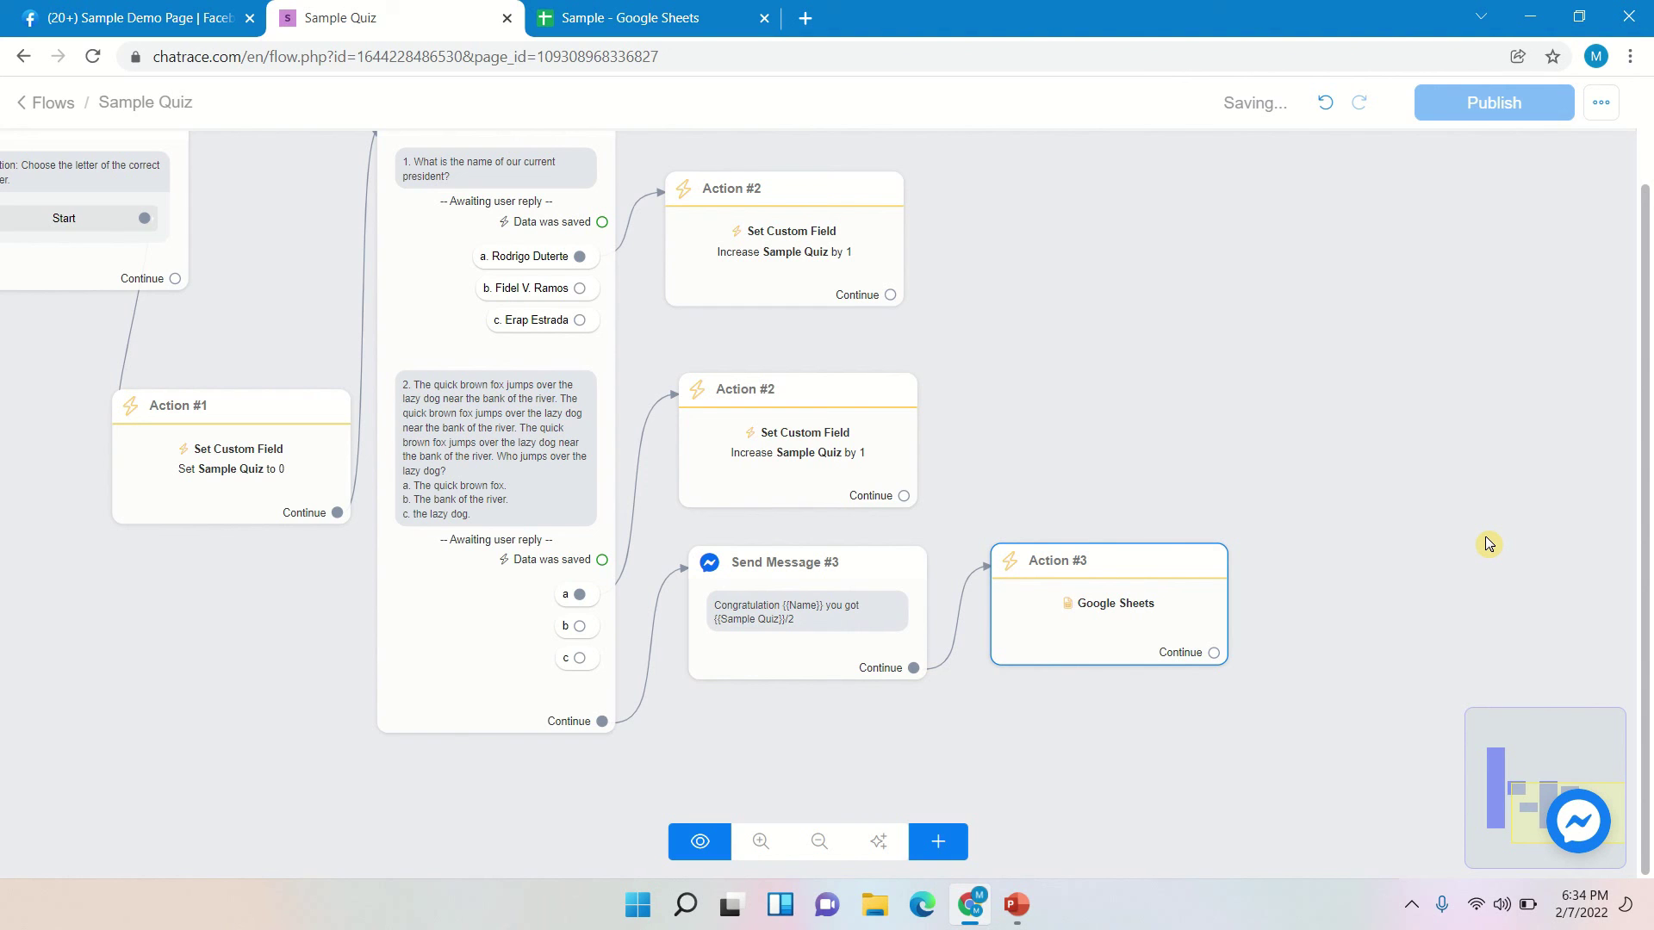
click(1534, 104)
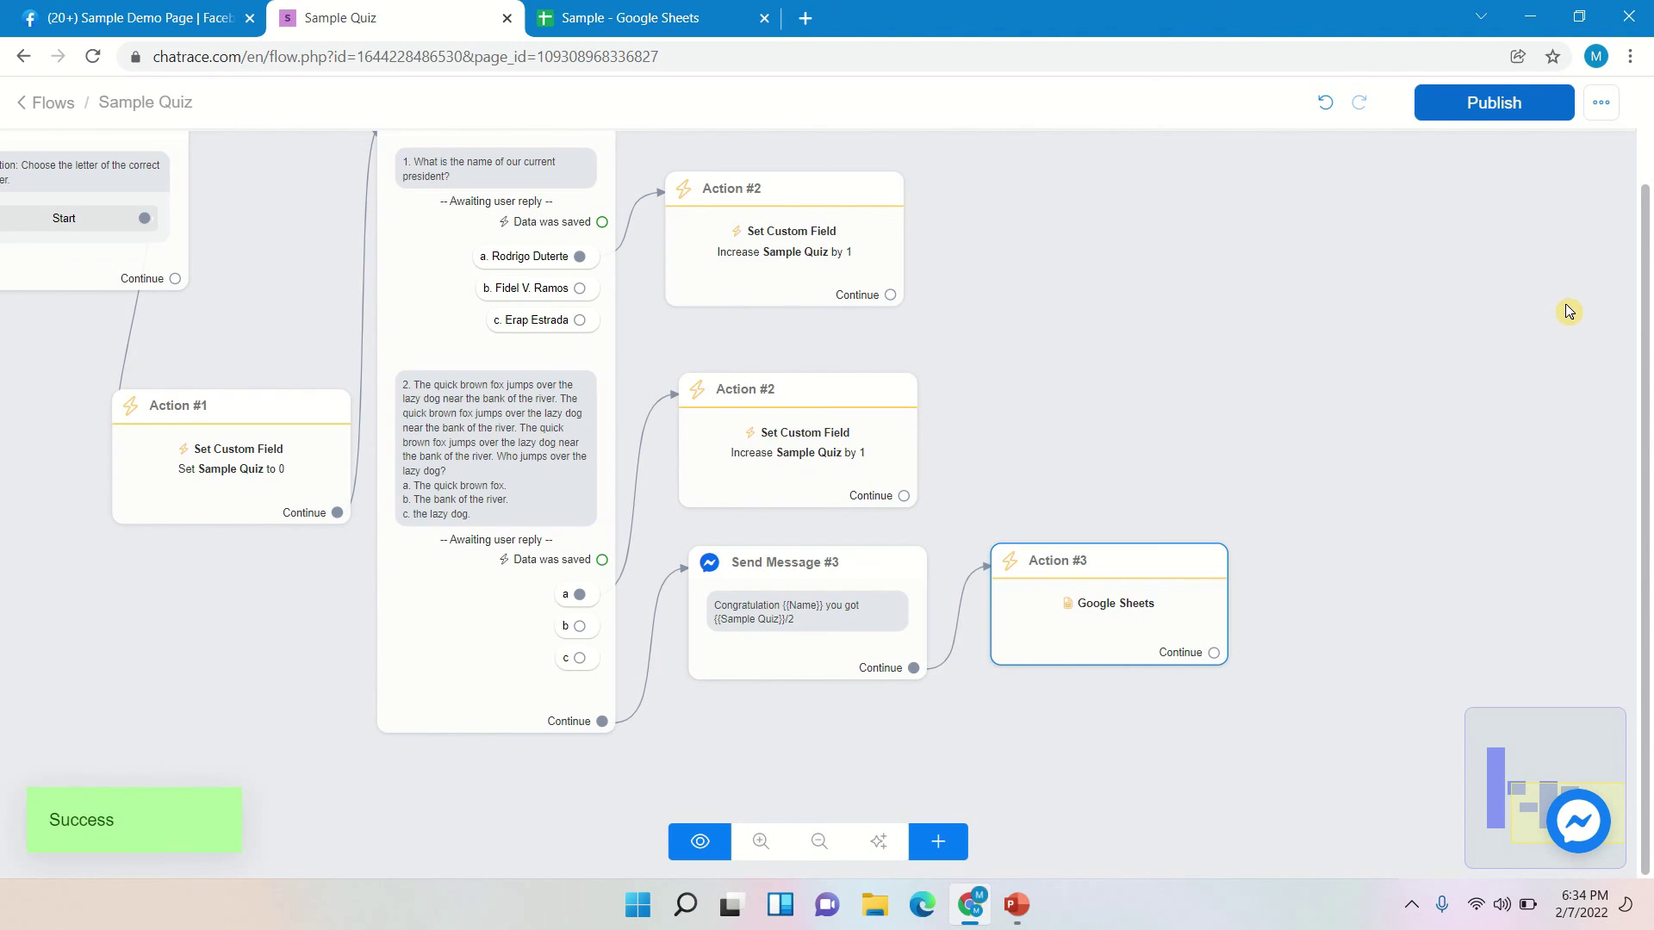
scroll(1464, 447, down, 5)
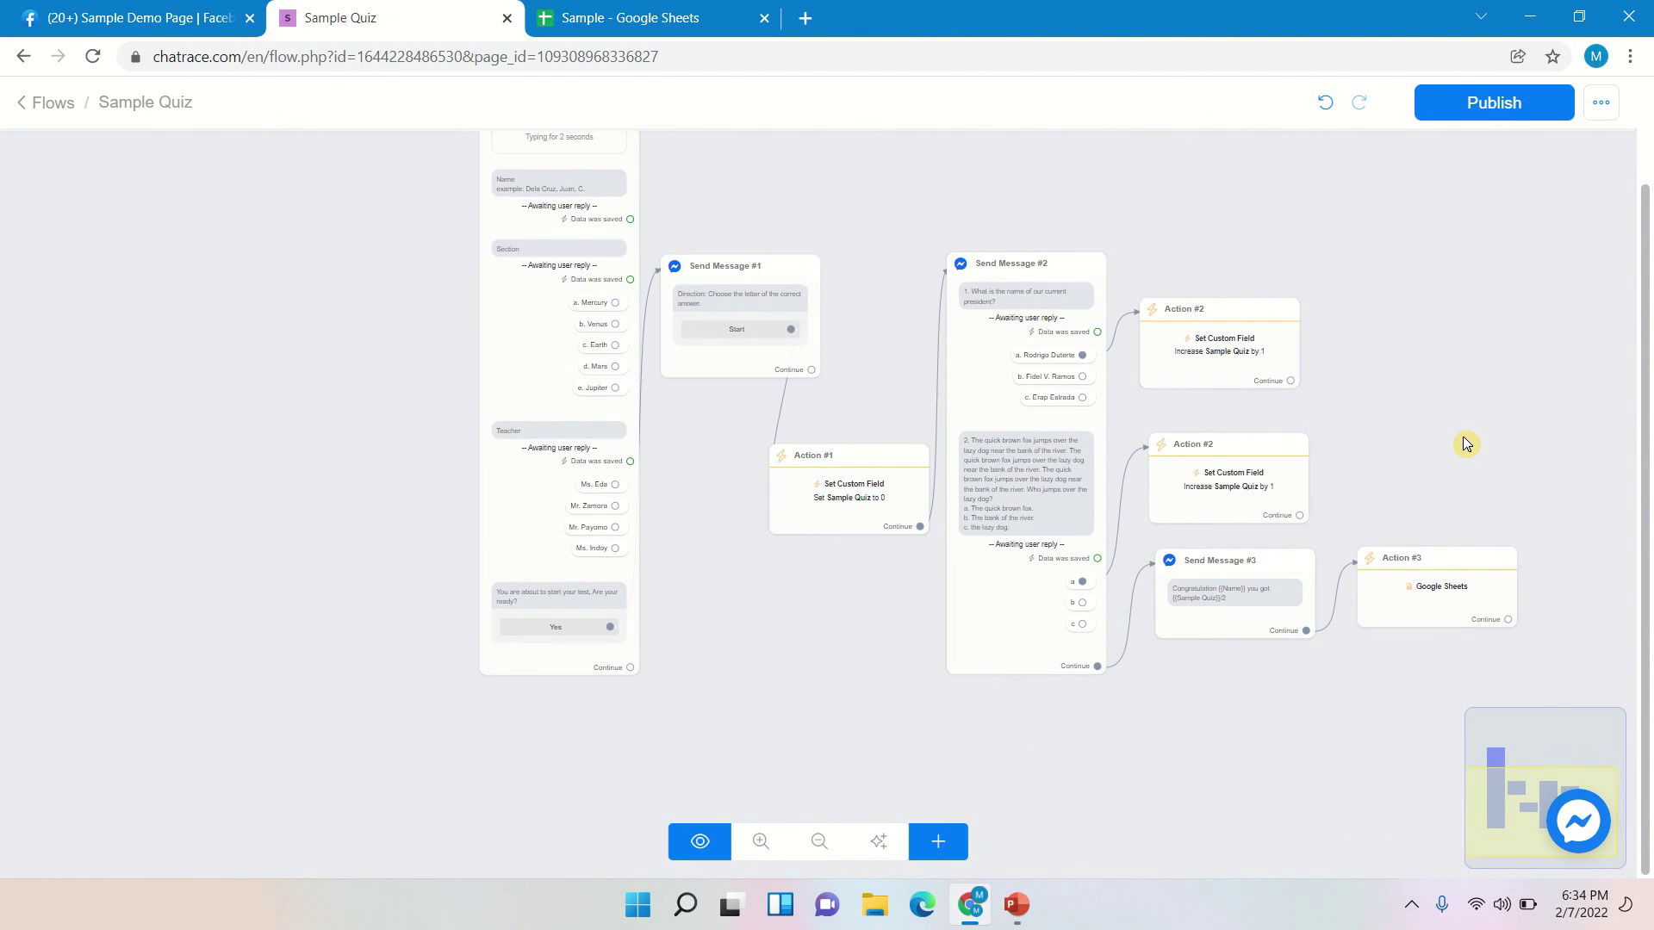
- Save Sample Quiz as the page's Default Reply in settings, then view the Analytics dashboard
click(43, 104)
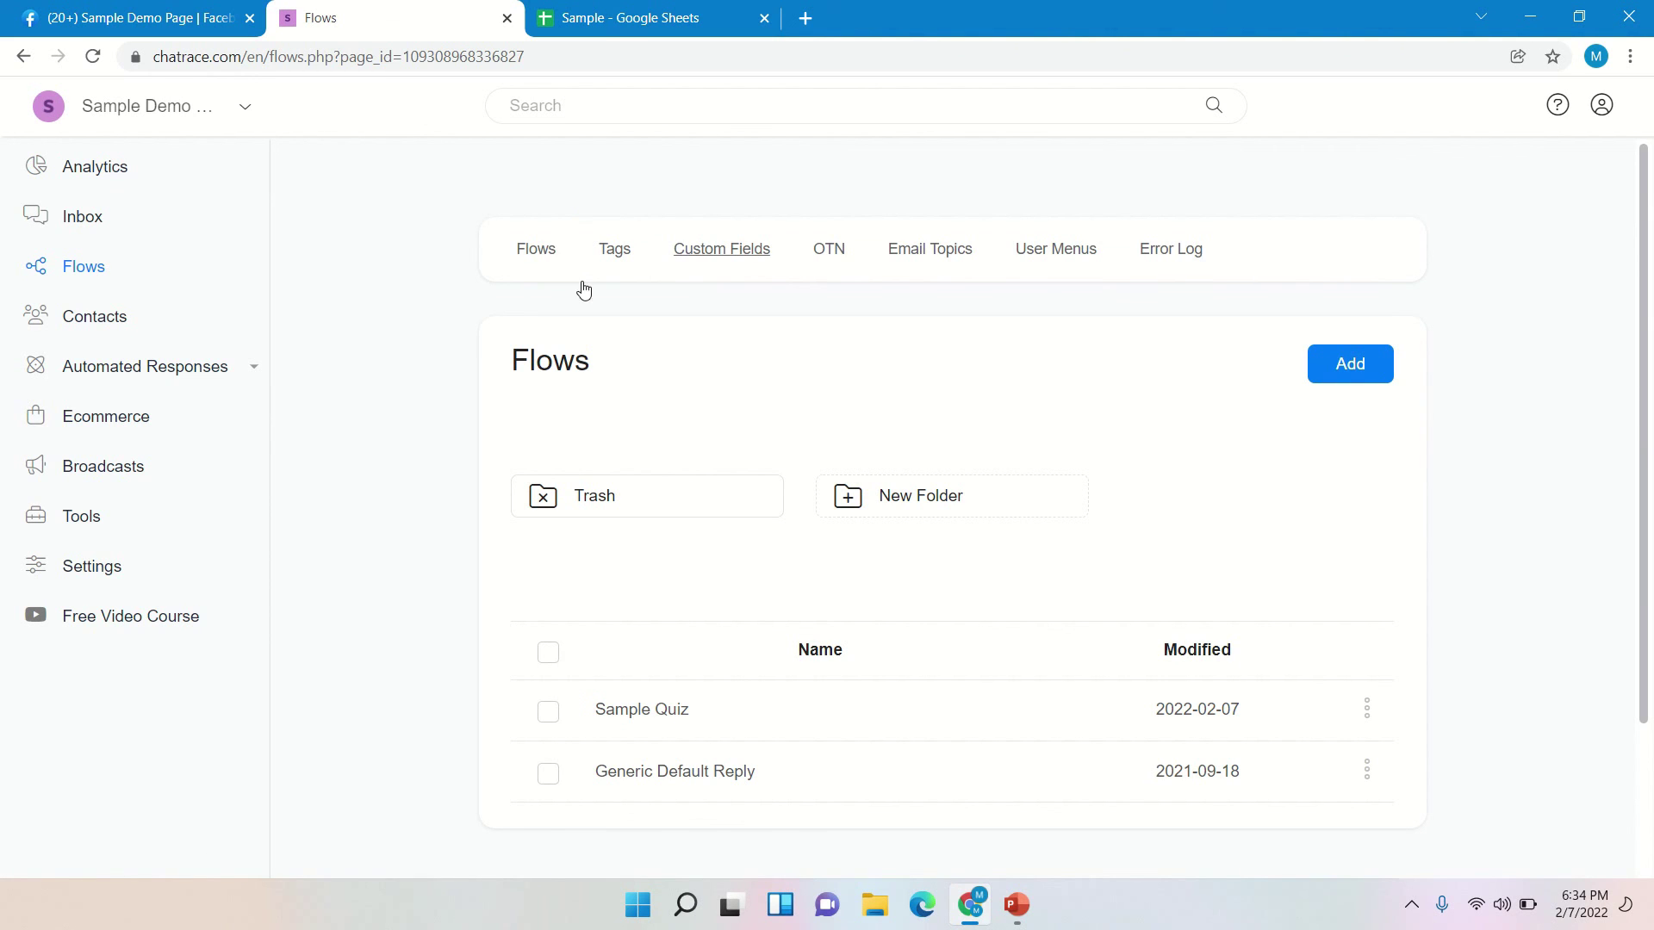
click(95, 578)
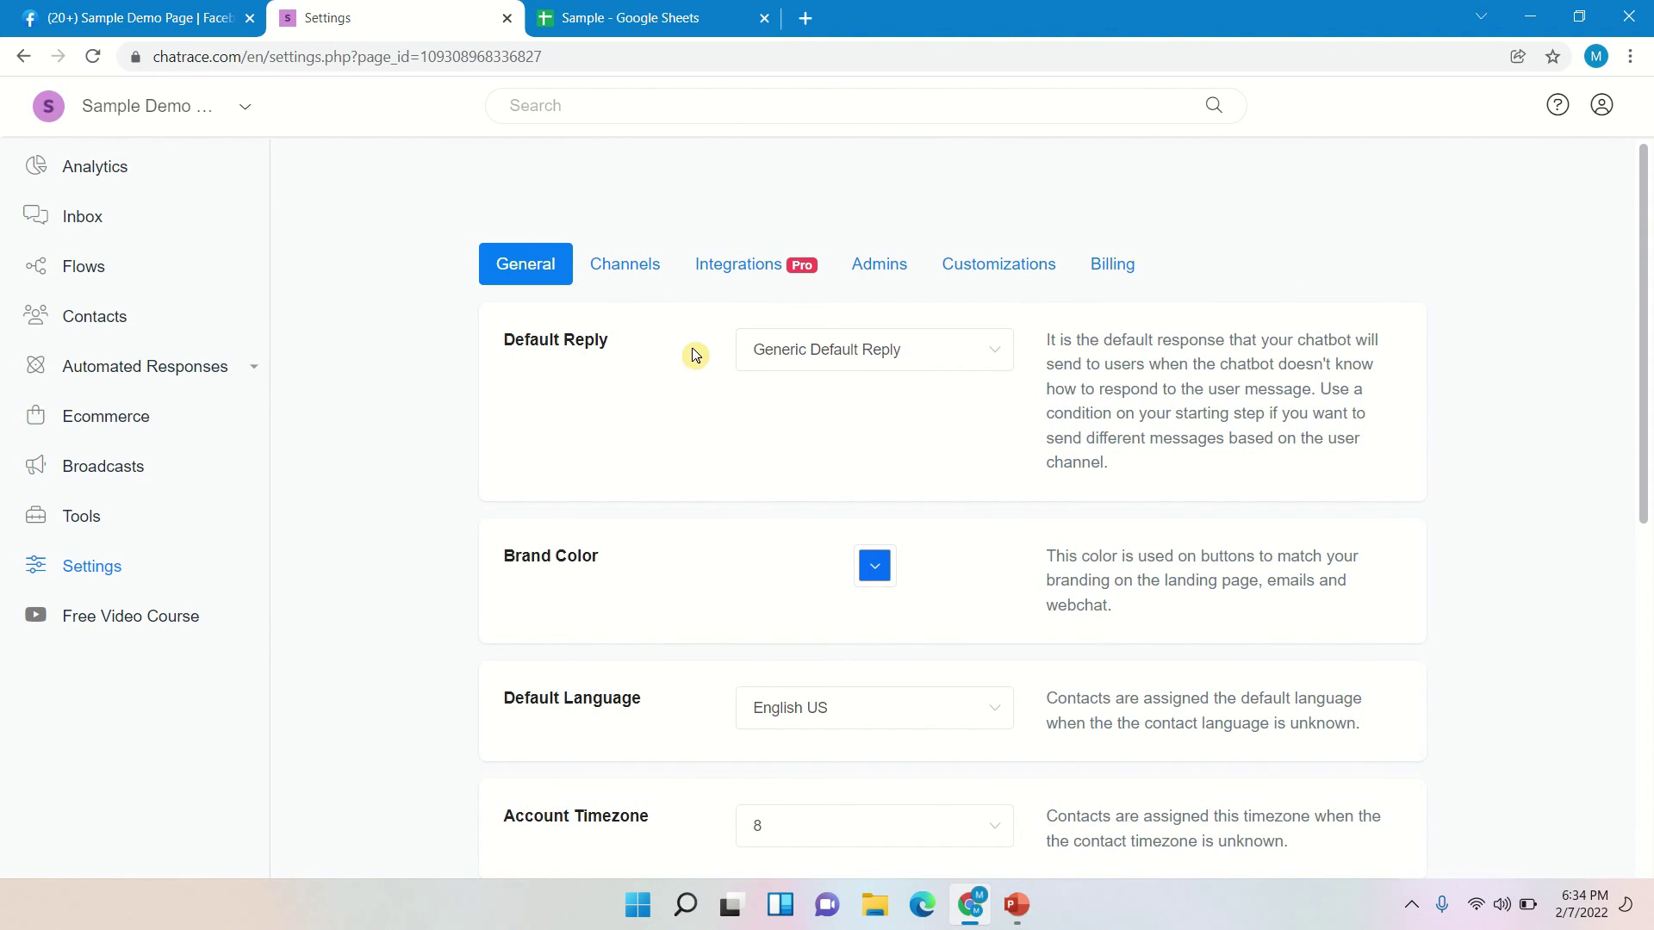
click(928, 355)
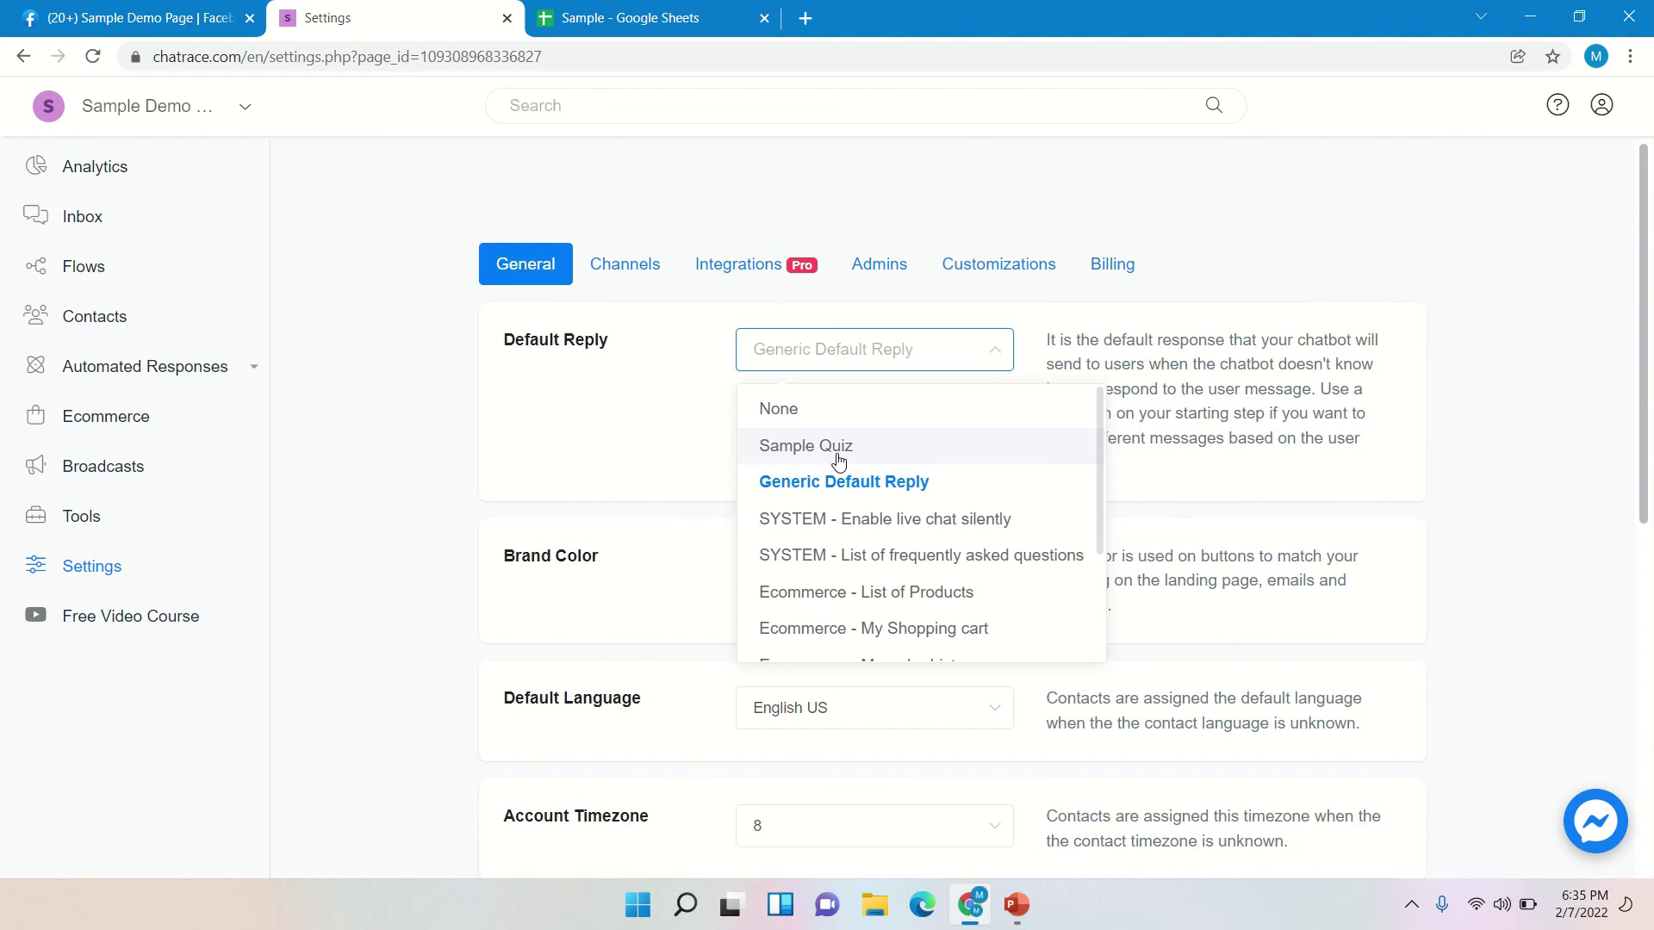
click(838, 463)
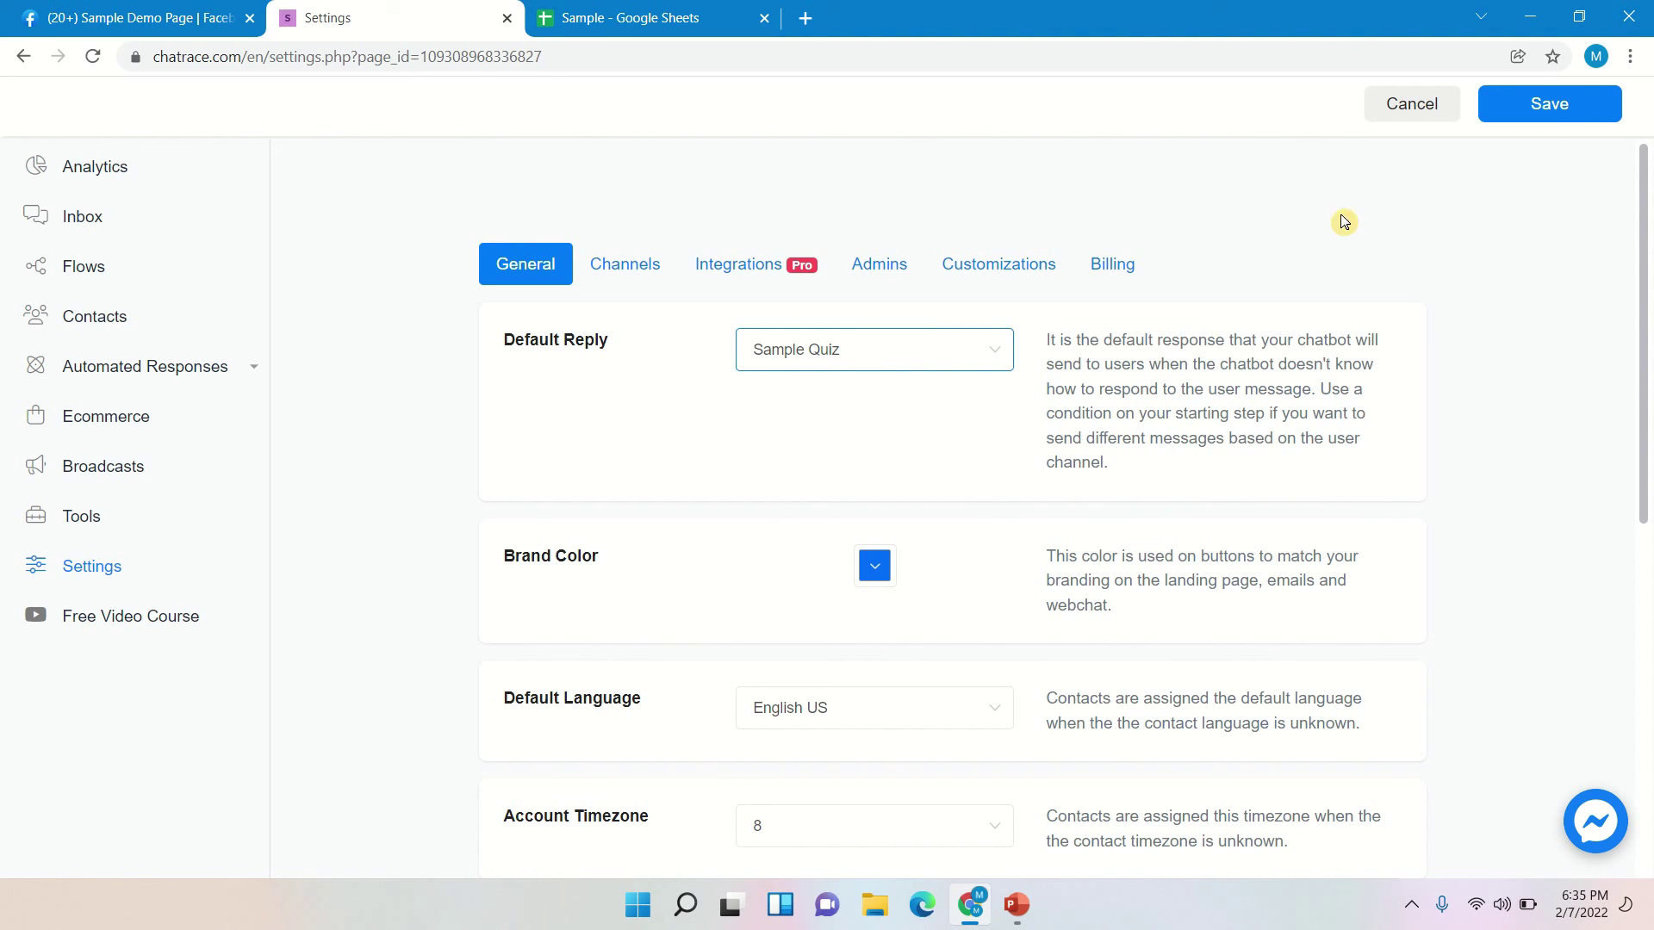
click(1566, 111)
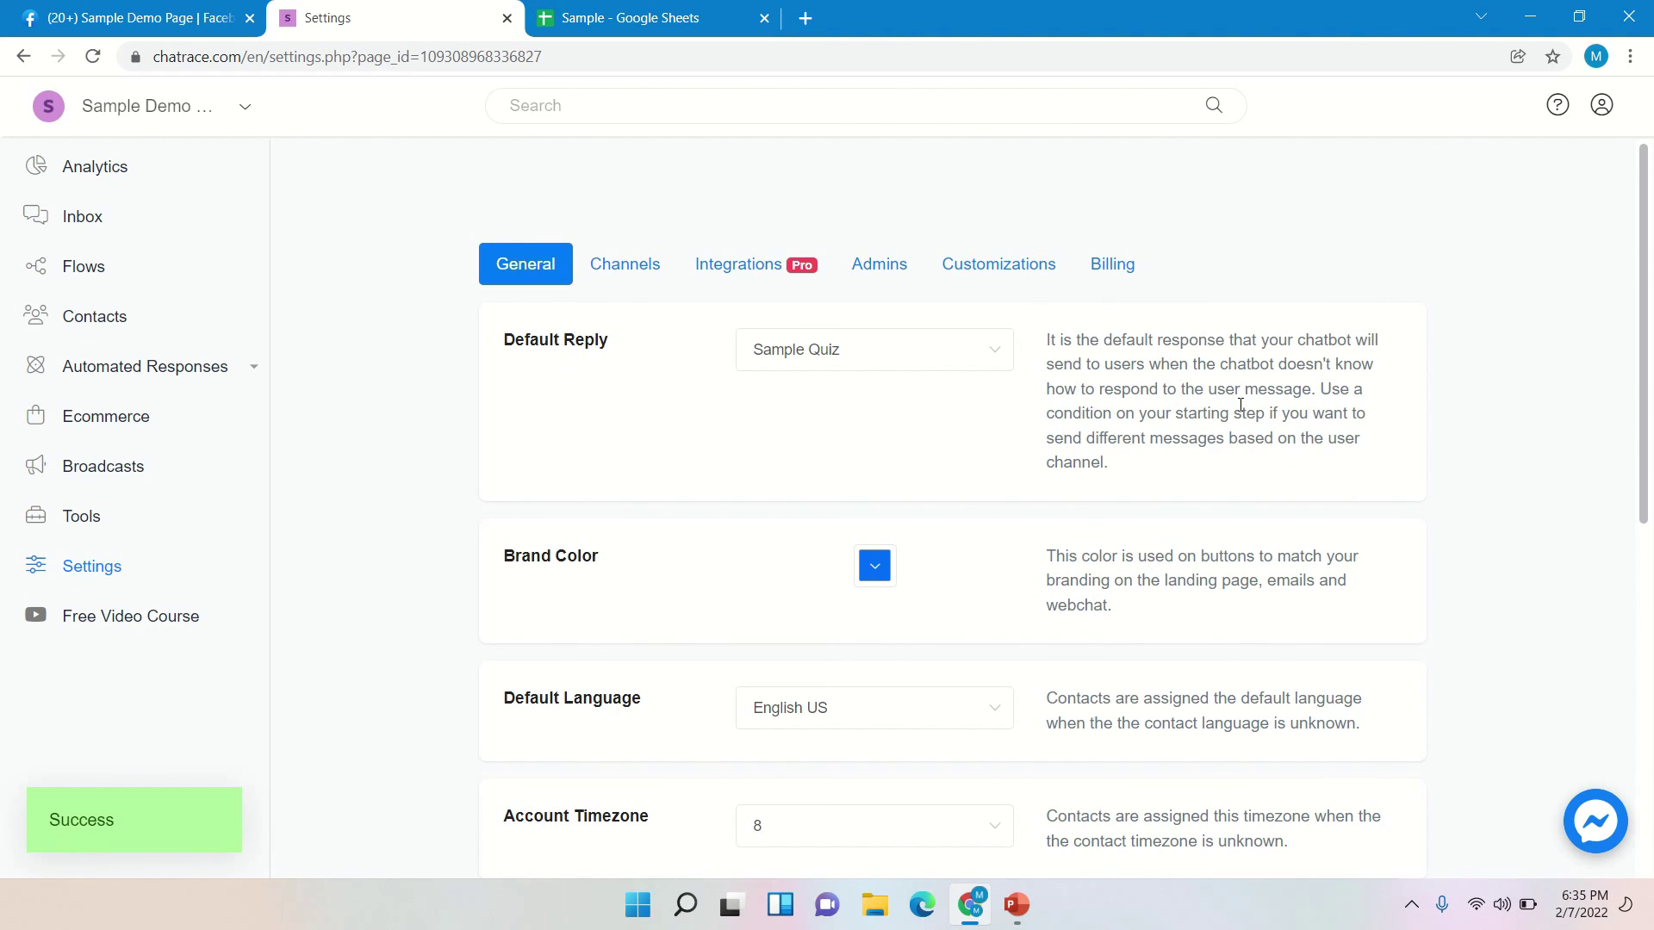
click(101, 169)
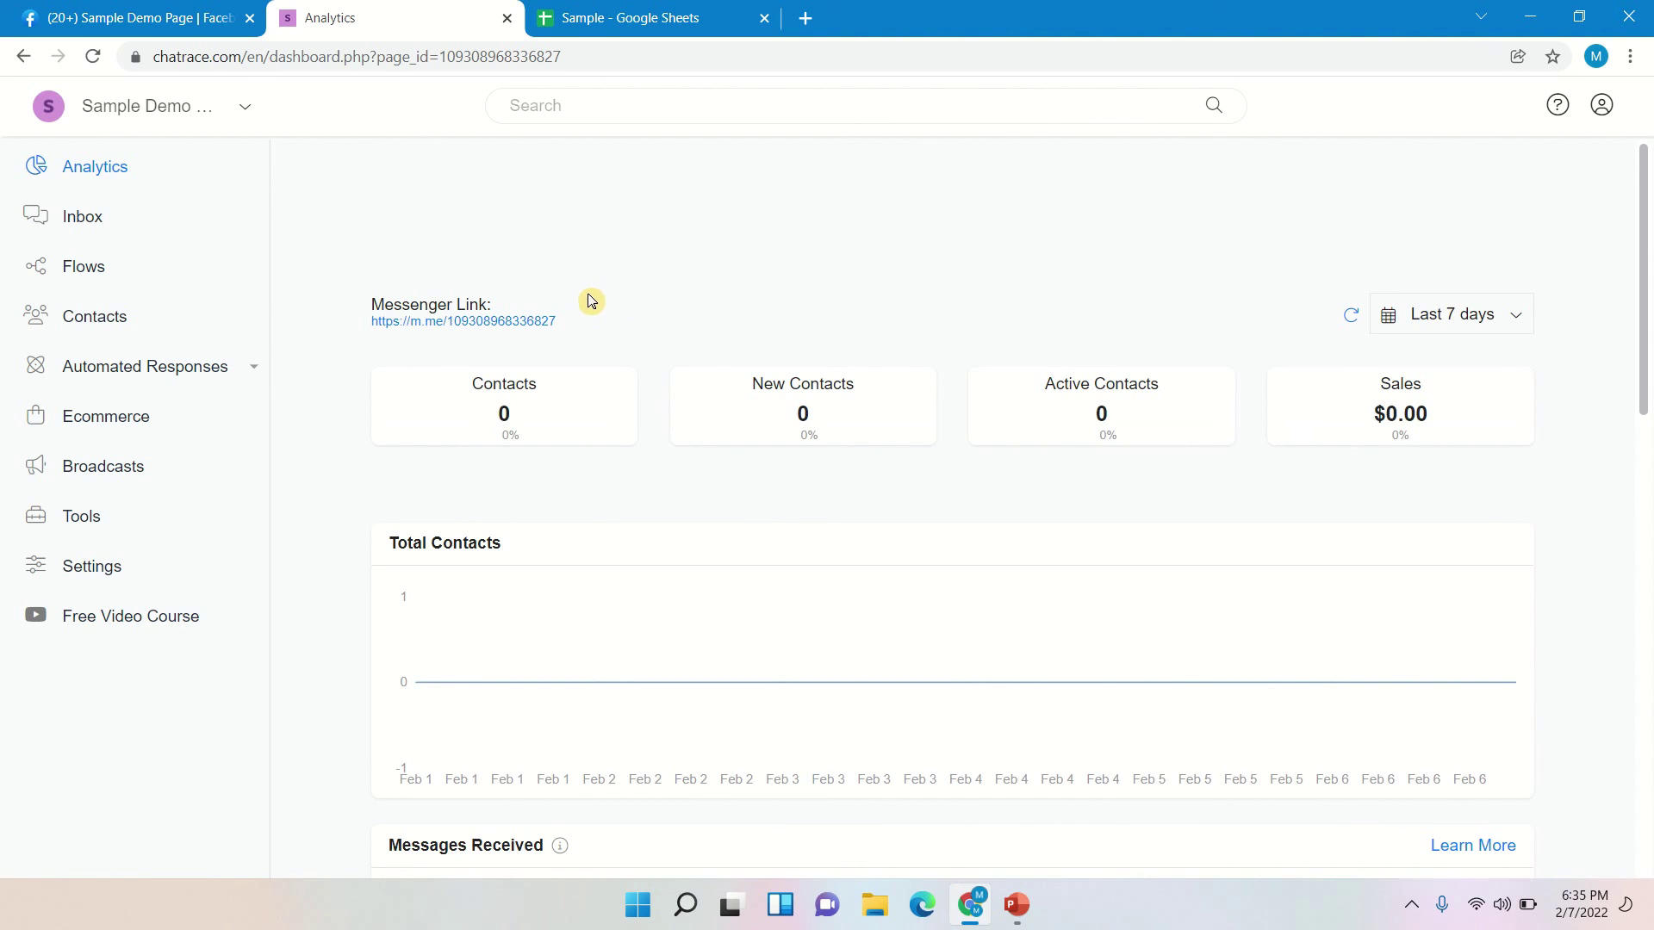
- Copy the page's Messenger link from Analytics and start a blank browser tab
drag(565, 322, 372, 327)
key(ctrl+c)
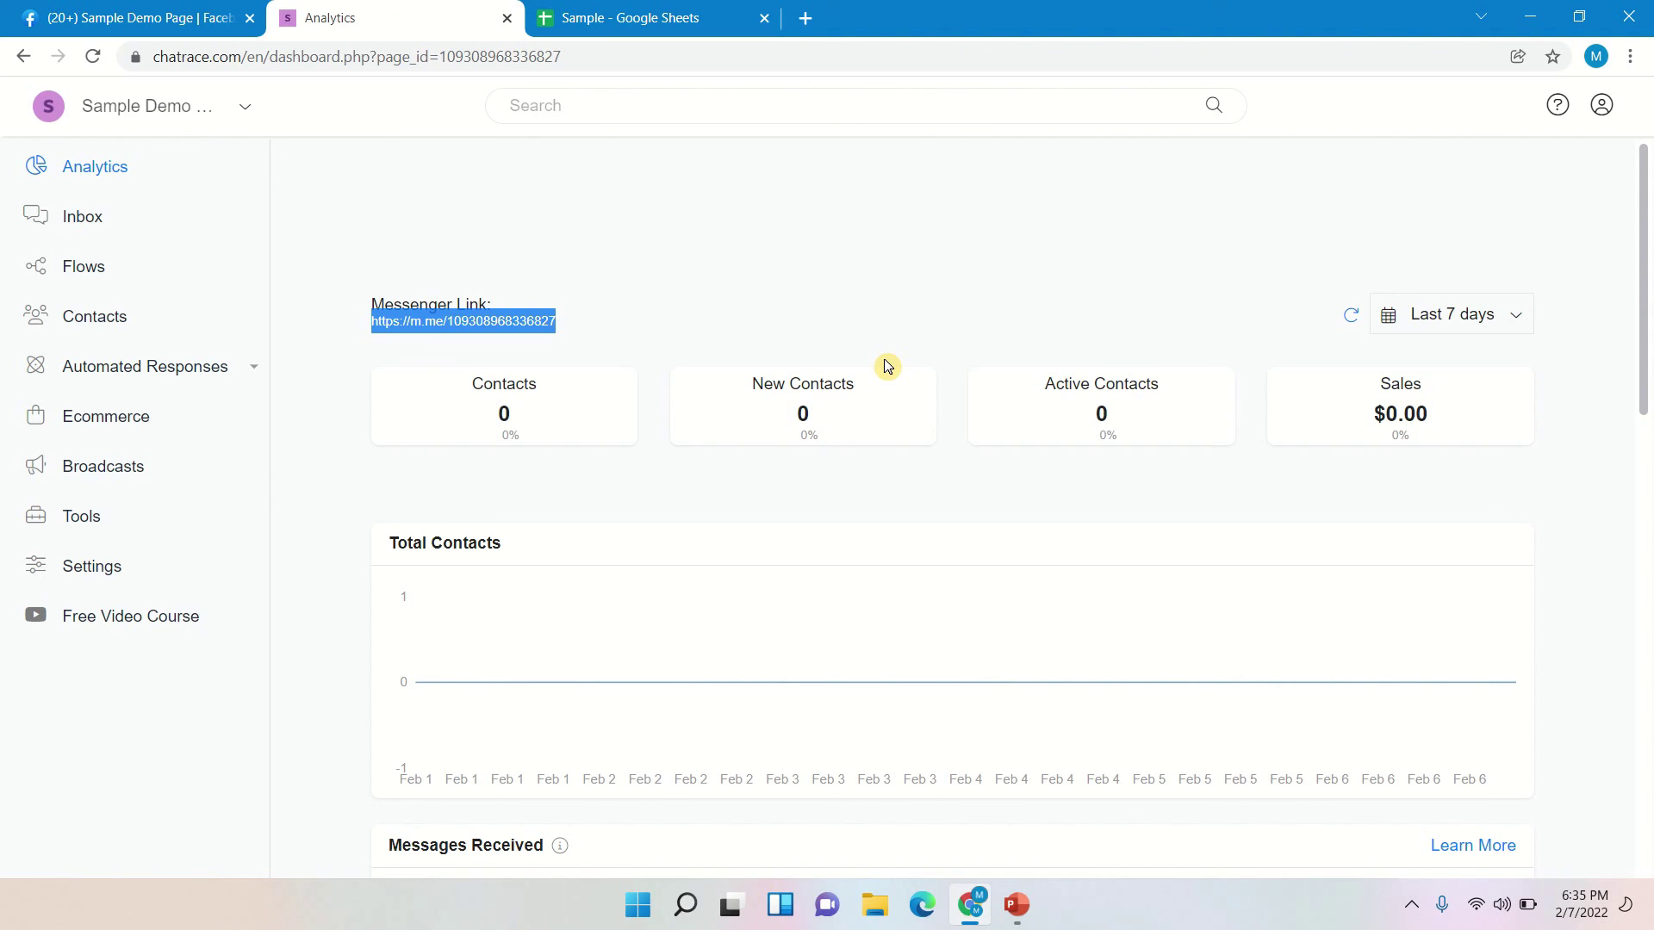
click(805, 18)
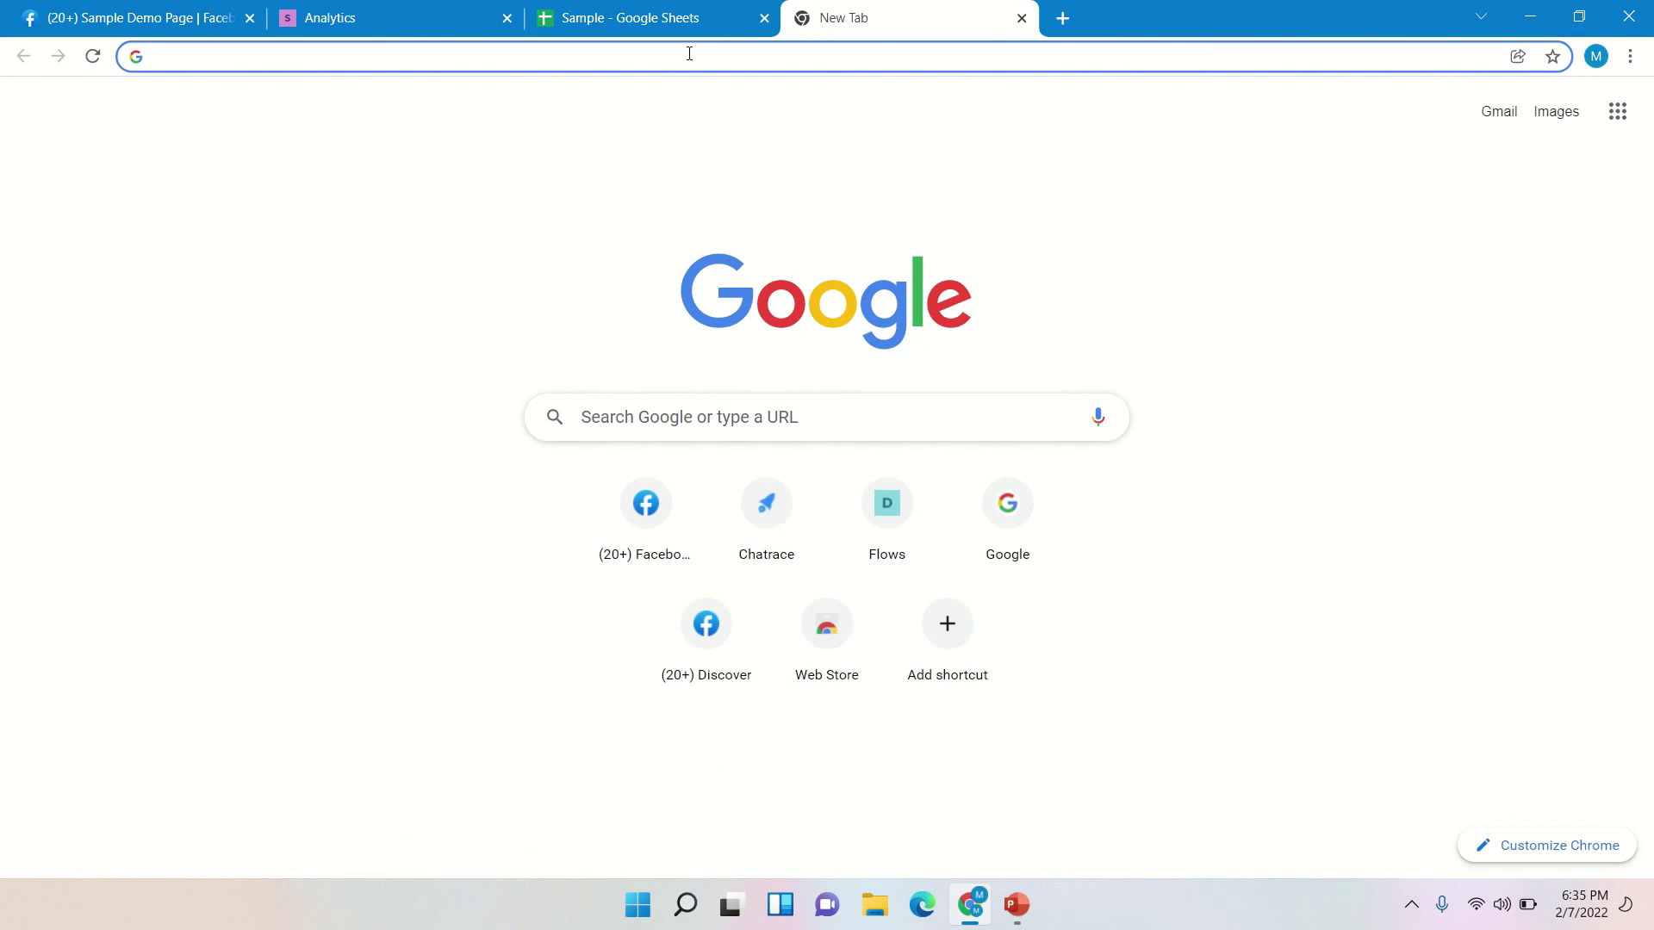
- Visit the pasted m.me link, choose Get Started with Sample Demo Page, and return to Chatrace
key(ctrl+v)
key(Return)
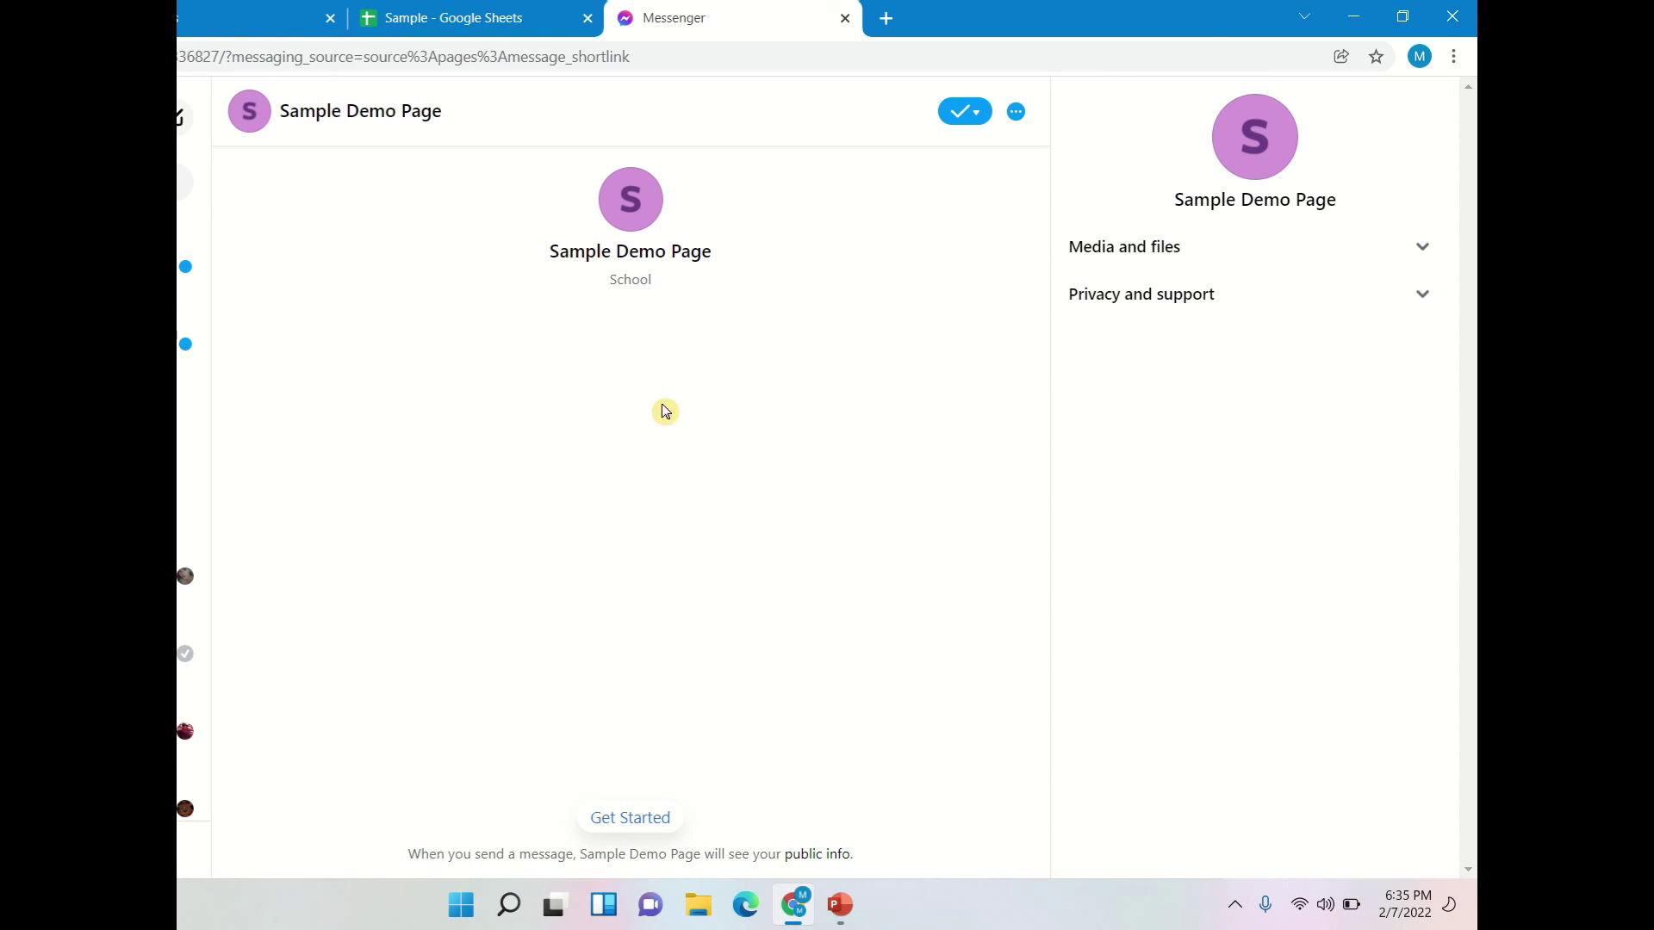
click(660, 829)
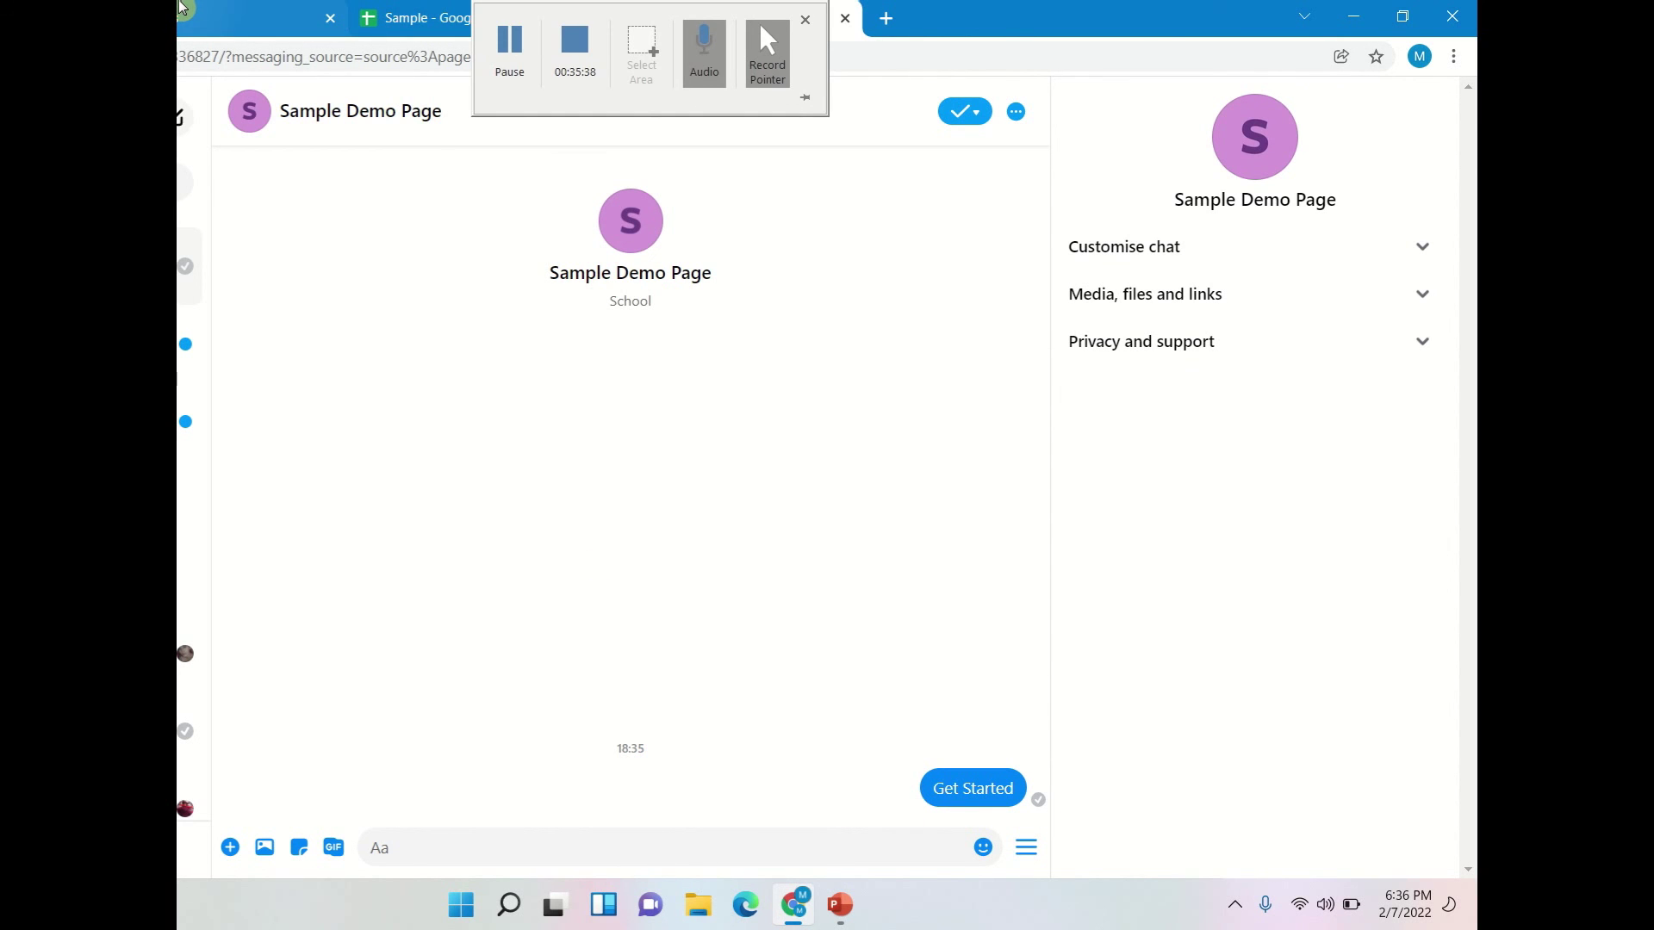
click(182, 6)
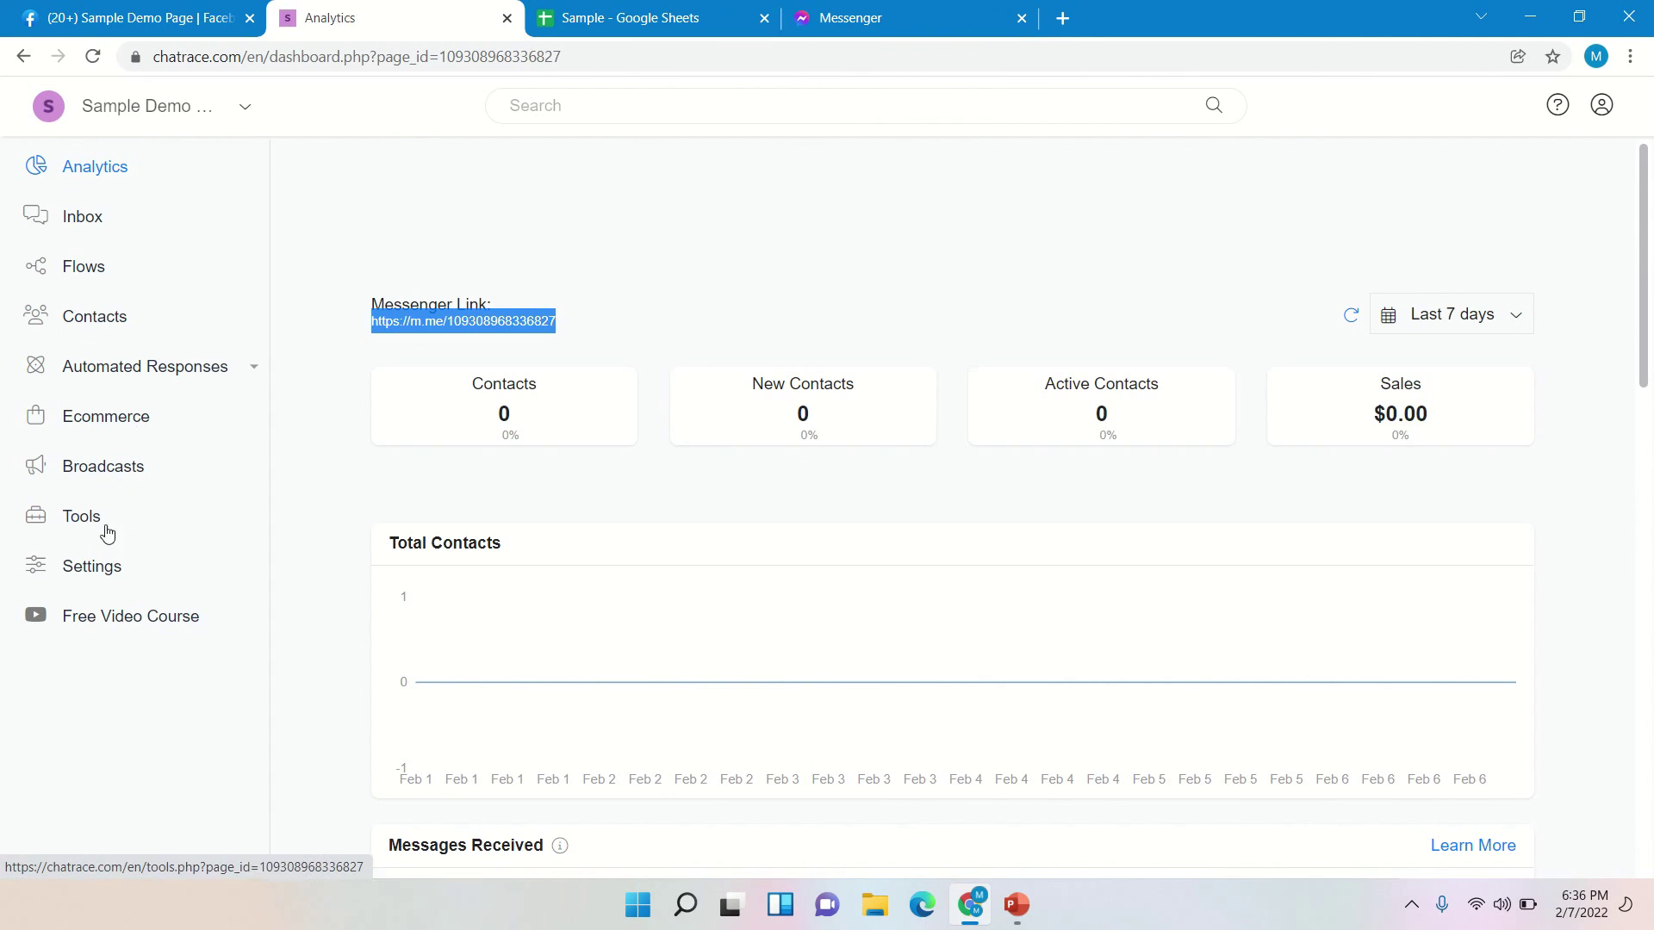
- Set the Facebook Messenger channel's Welcome Message to the Sample Quiz flow and save it
click(90, 572)
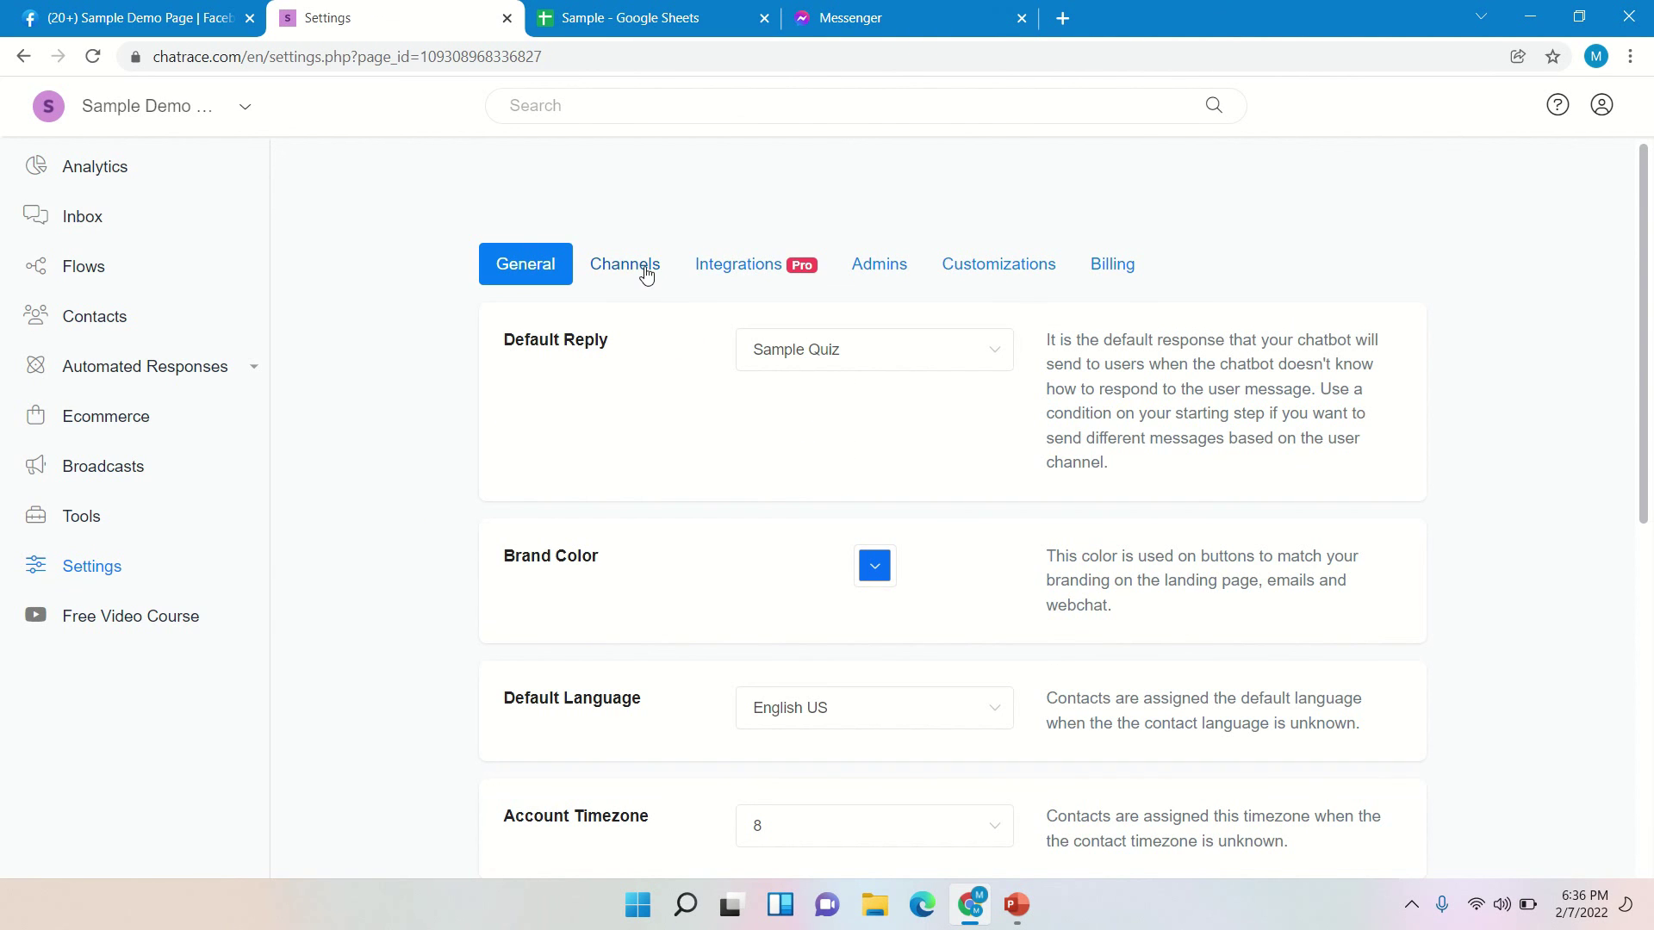
click(647, 274)
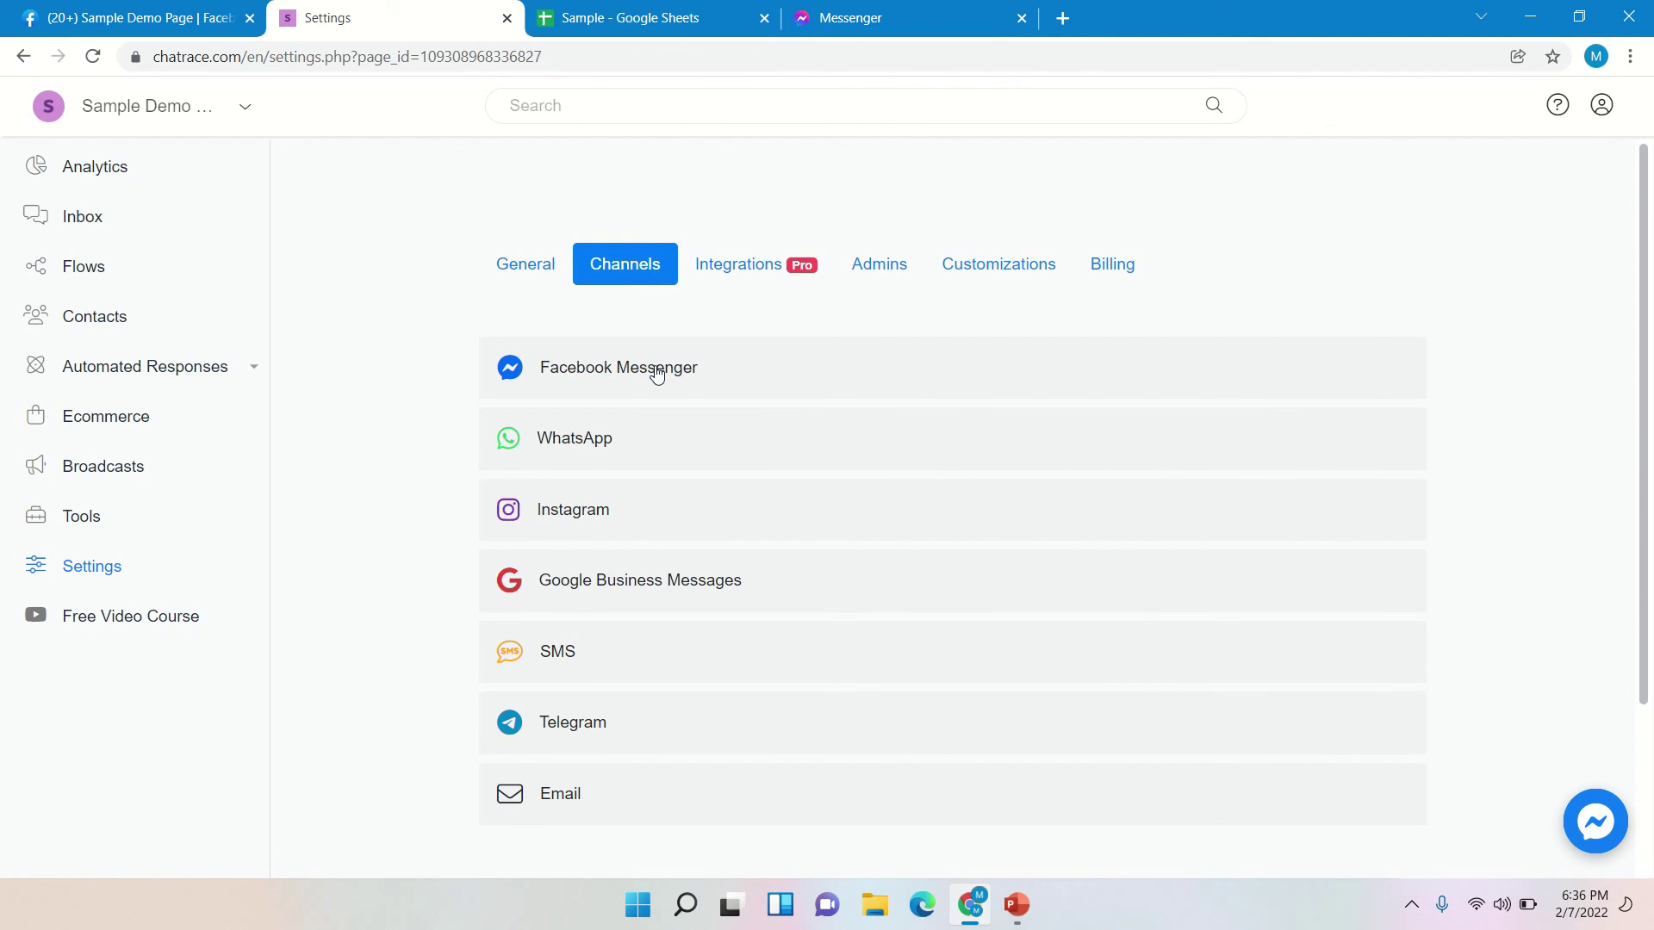
click(657, 372)
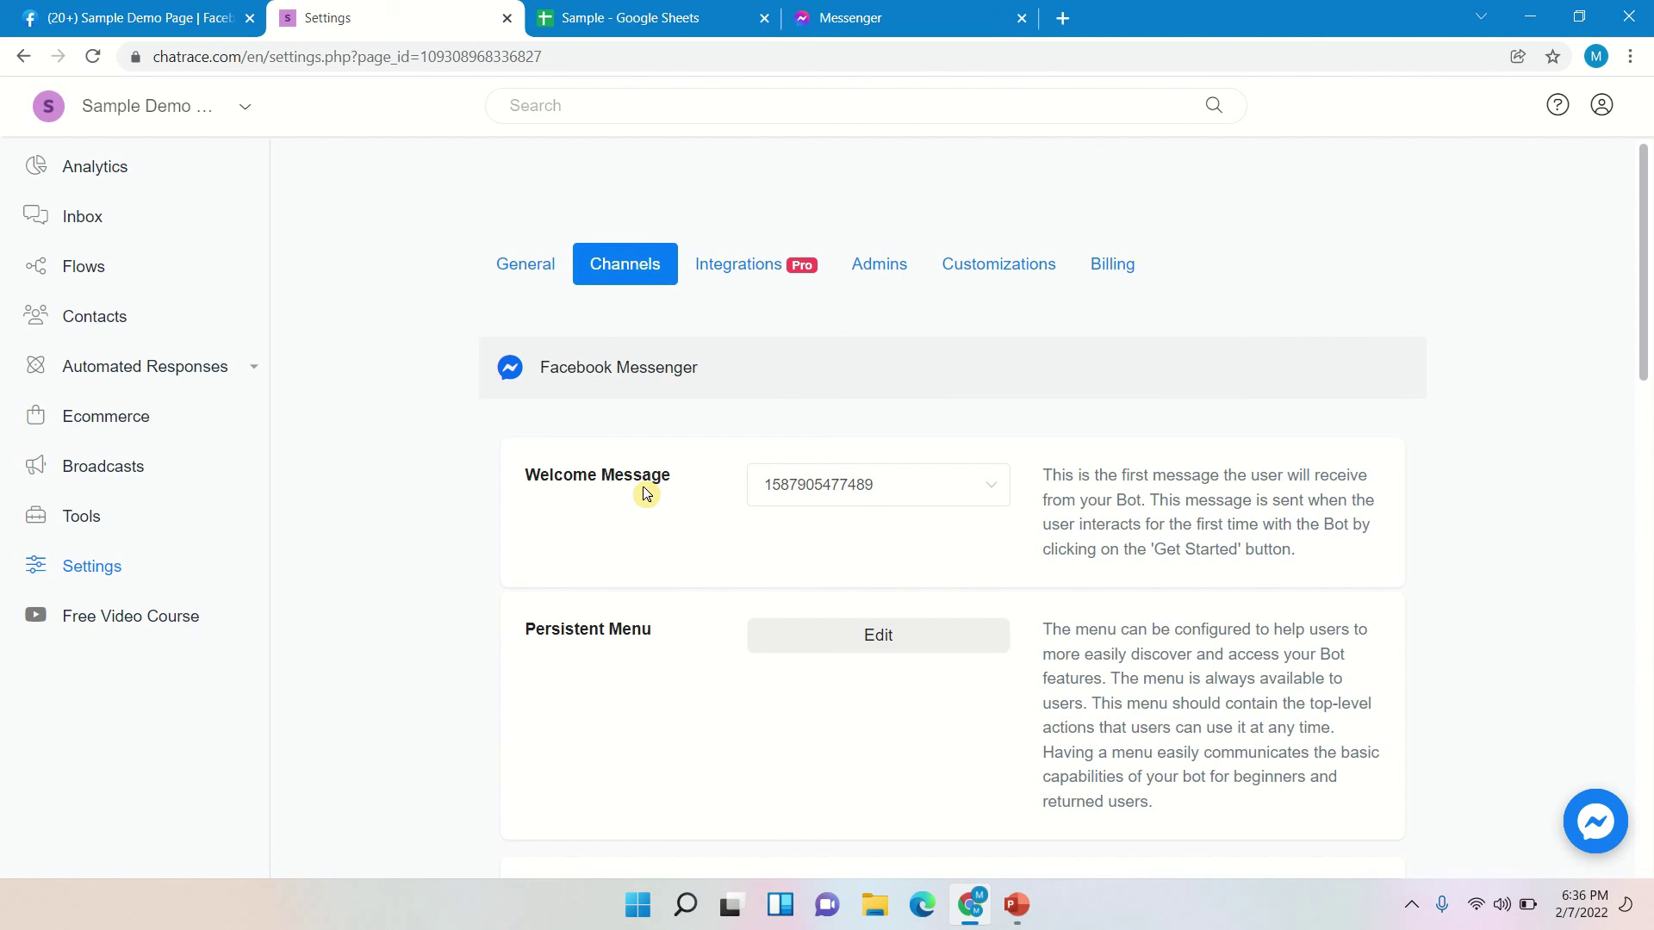
click(770, 488)
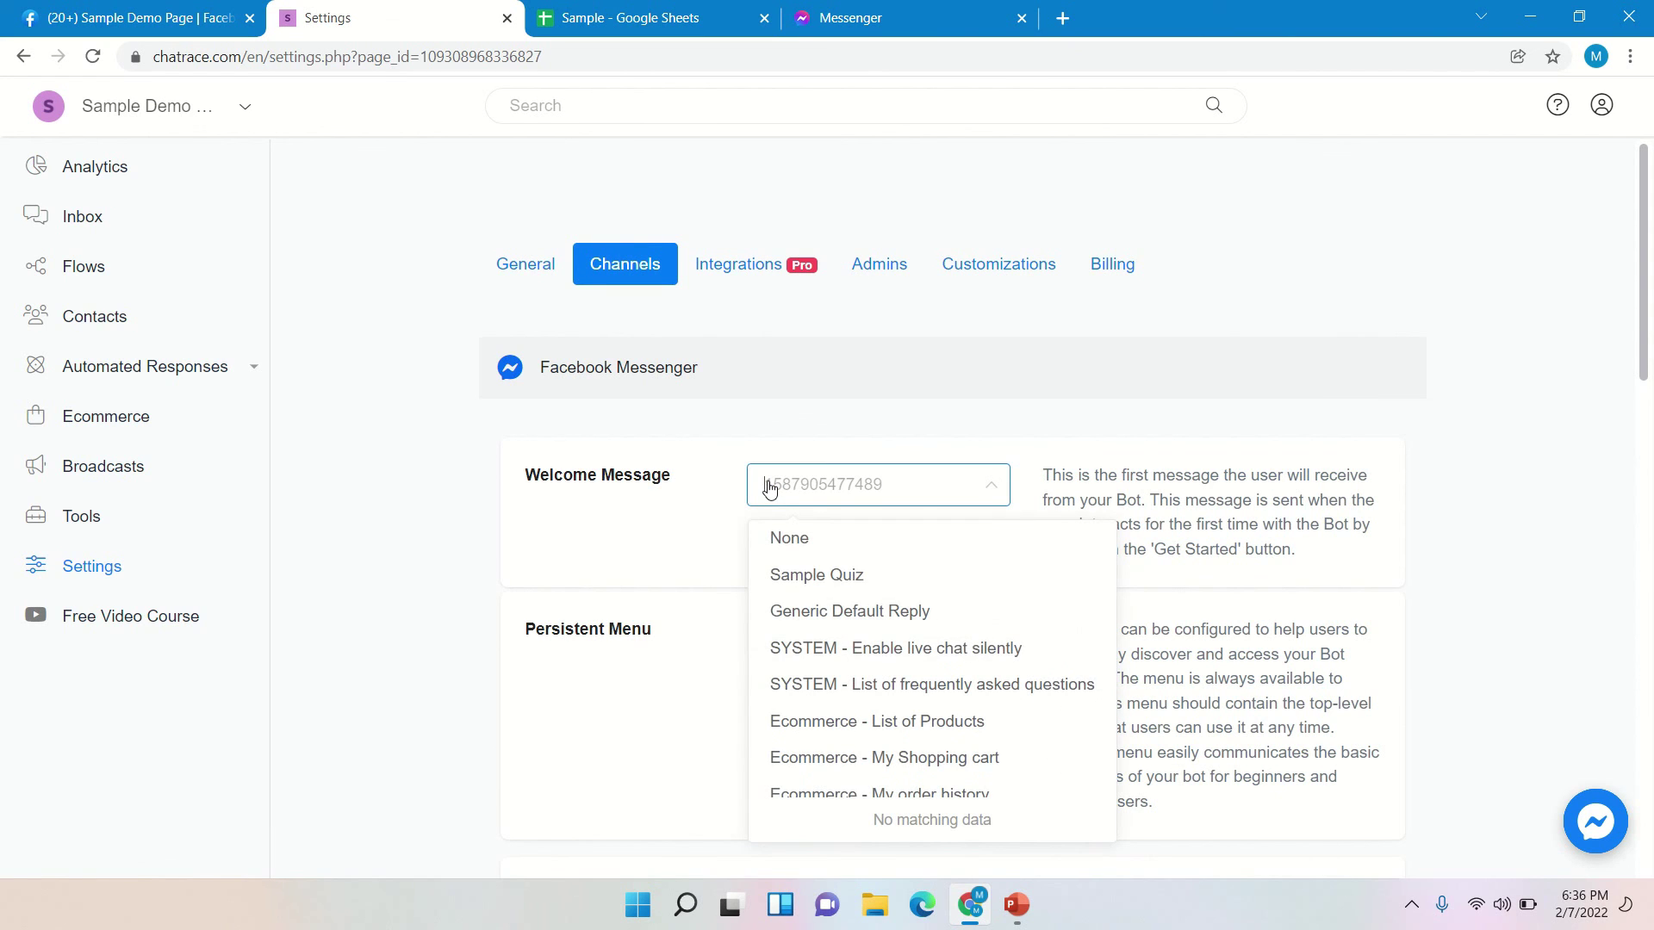
click(837, 576)
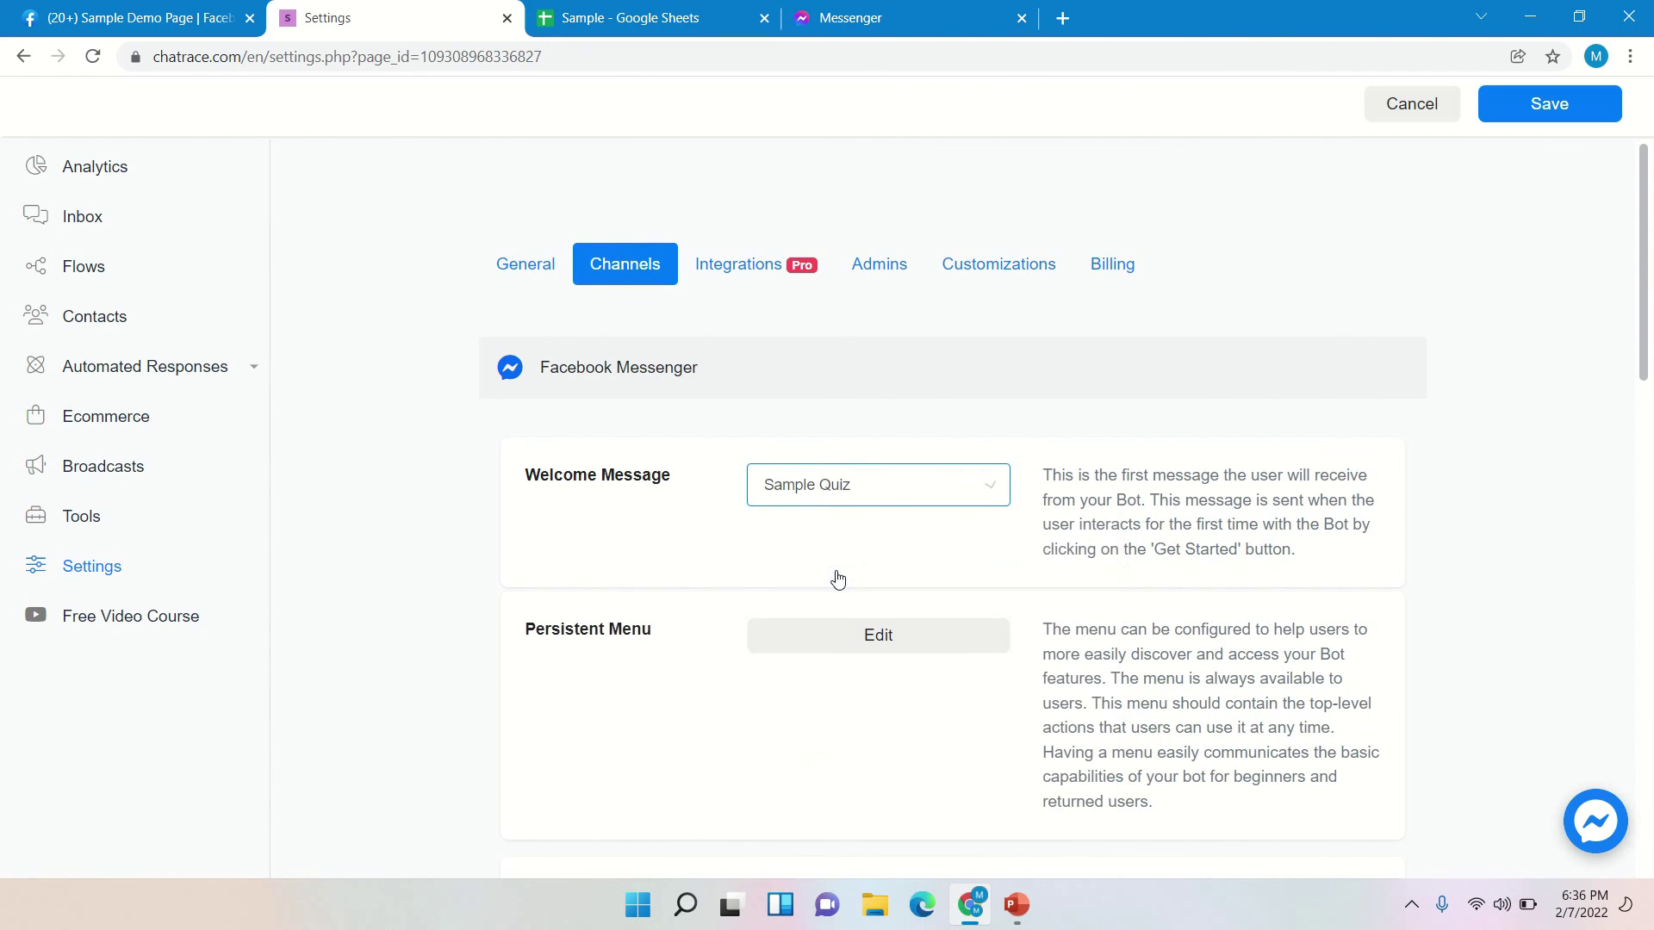
click(1547, 108)
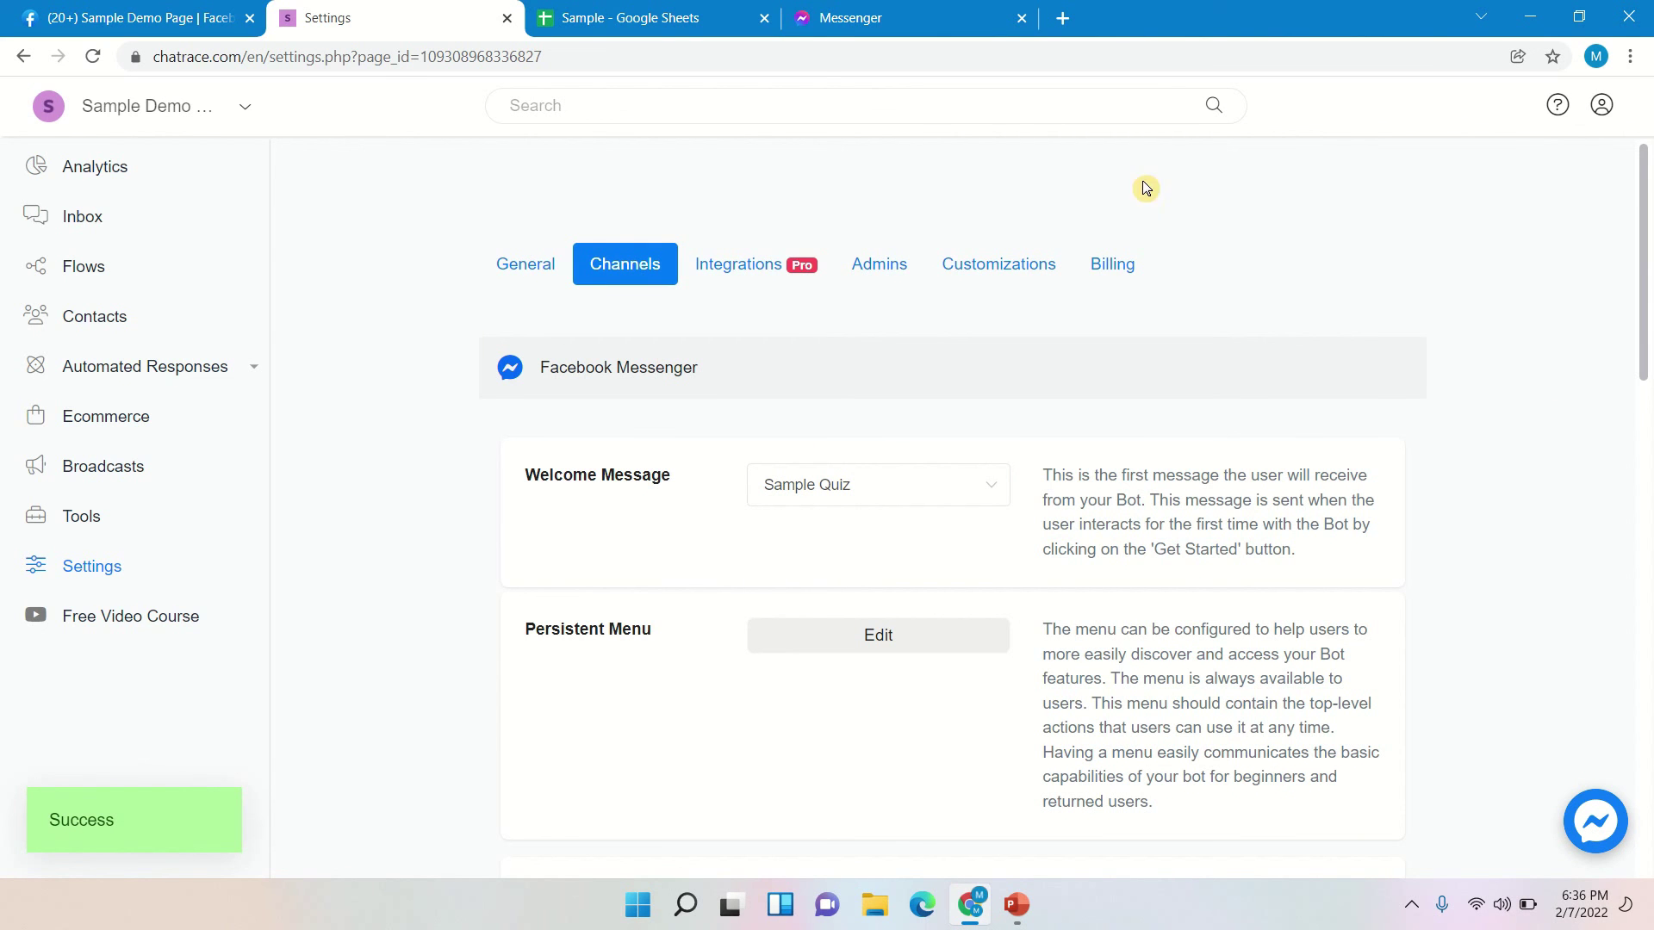
click(849, 17)
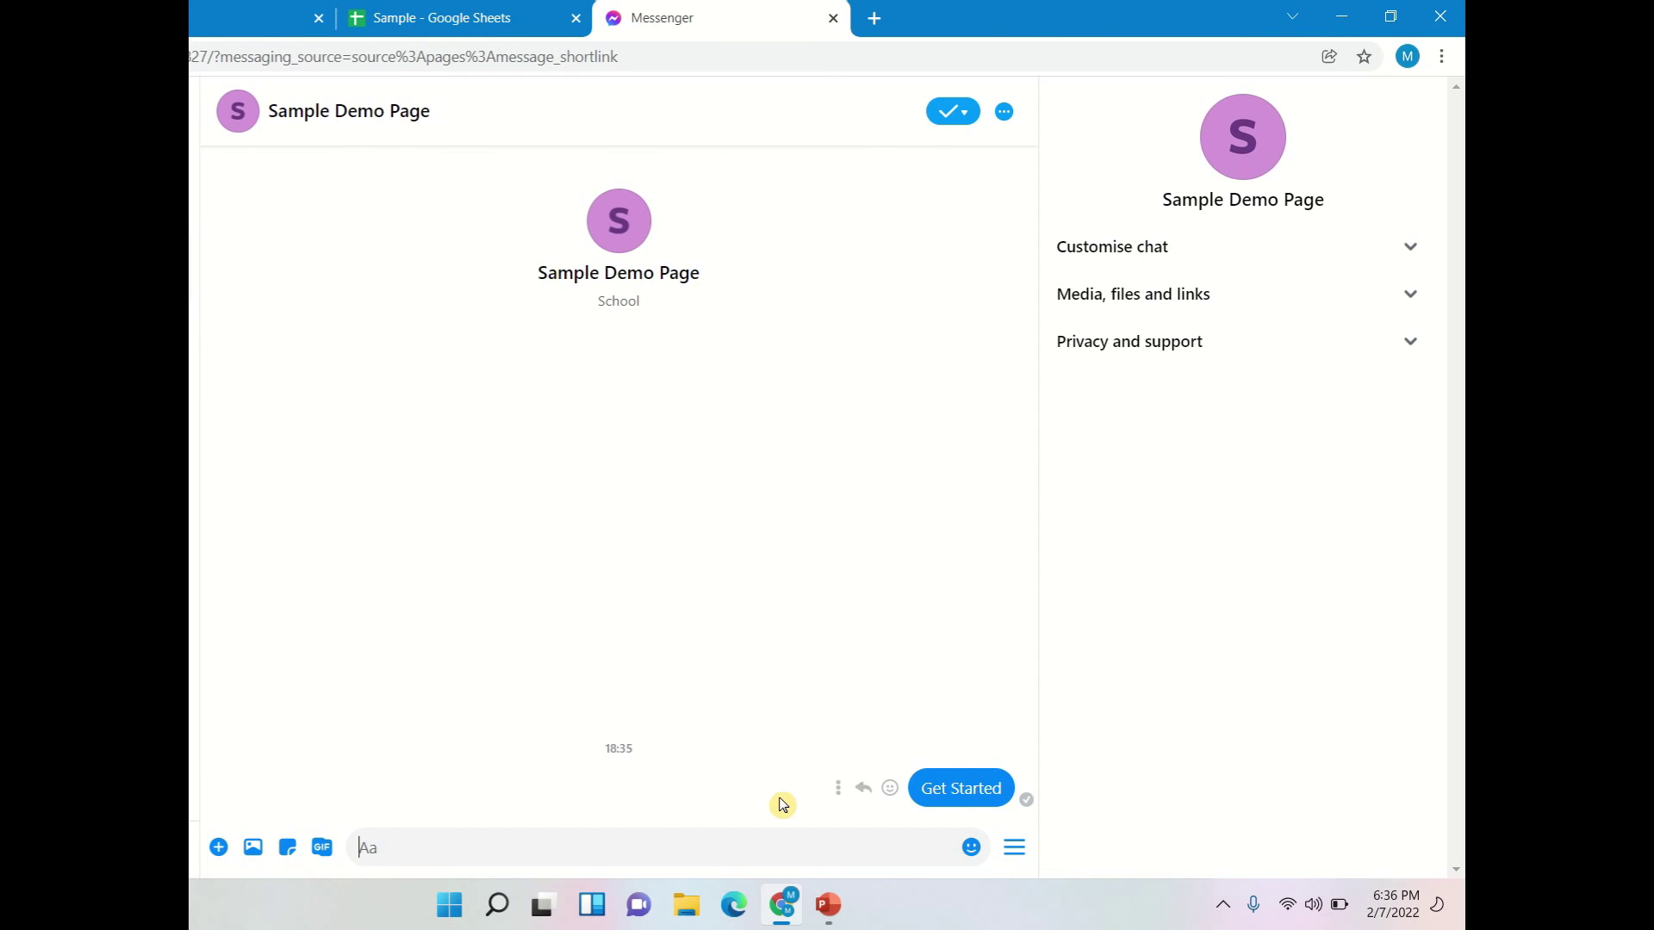
- Restart the bot with 'Get Started', send the student's full name, then pick a. Mercury and the teacher
text(Get )
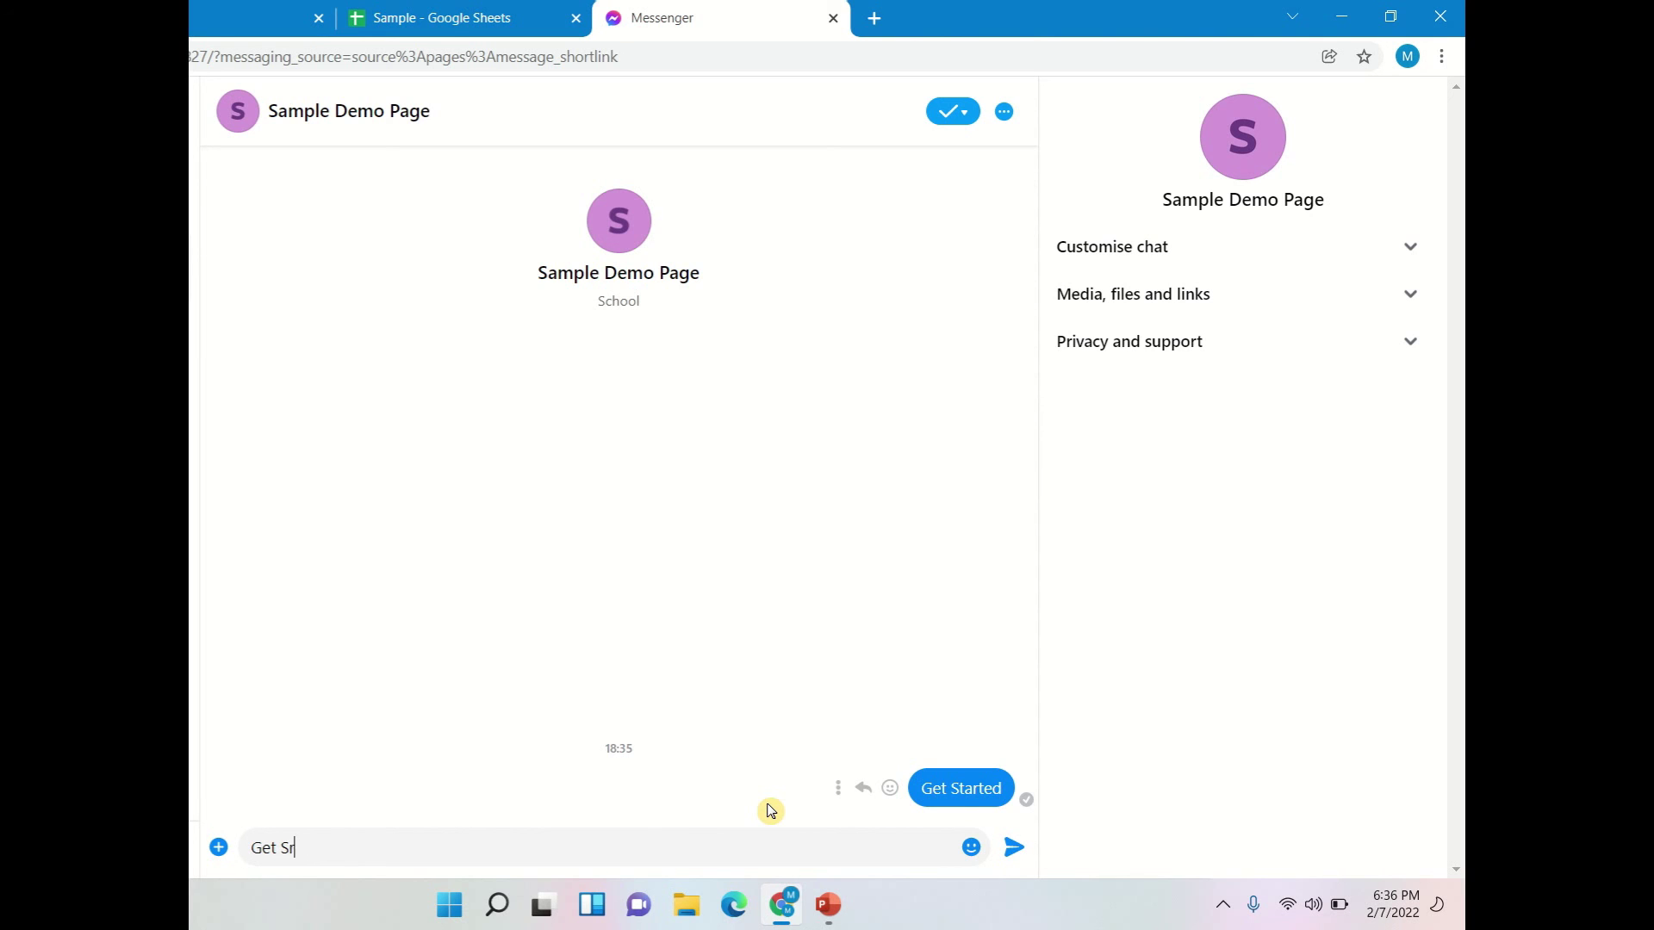
text(Started)
key(Return)
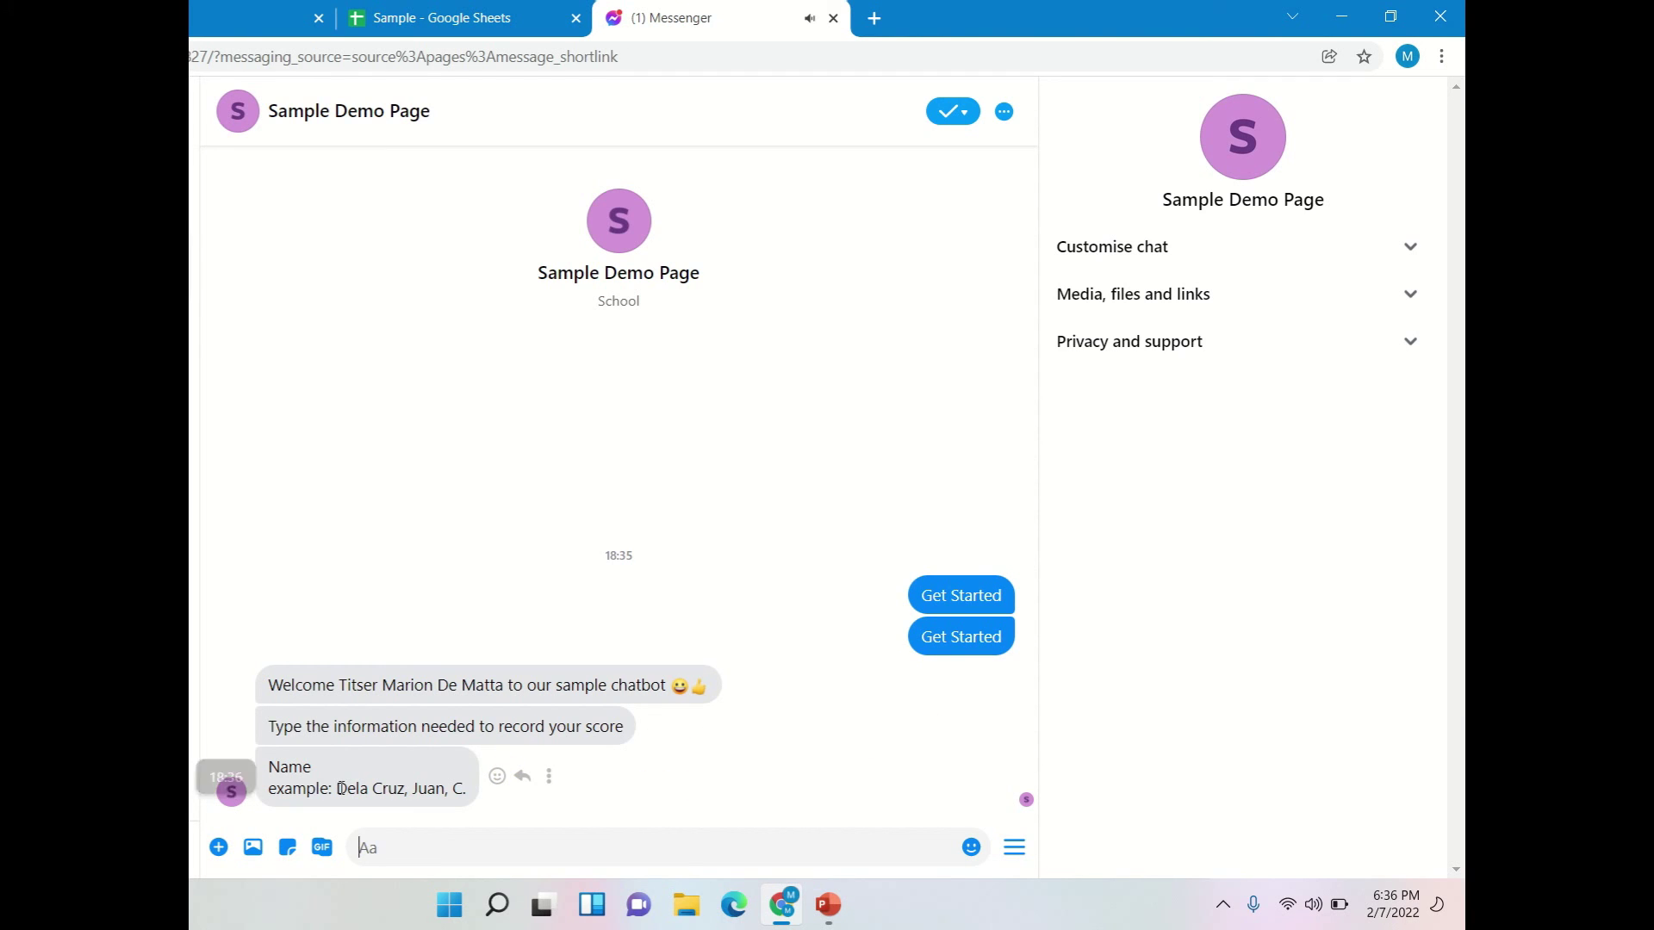
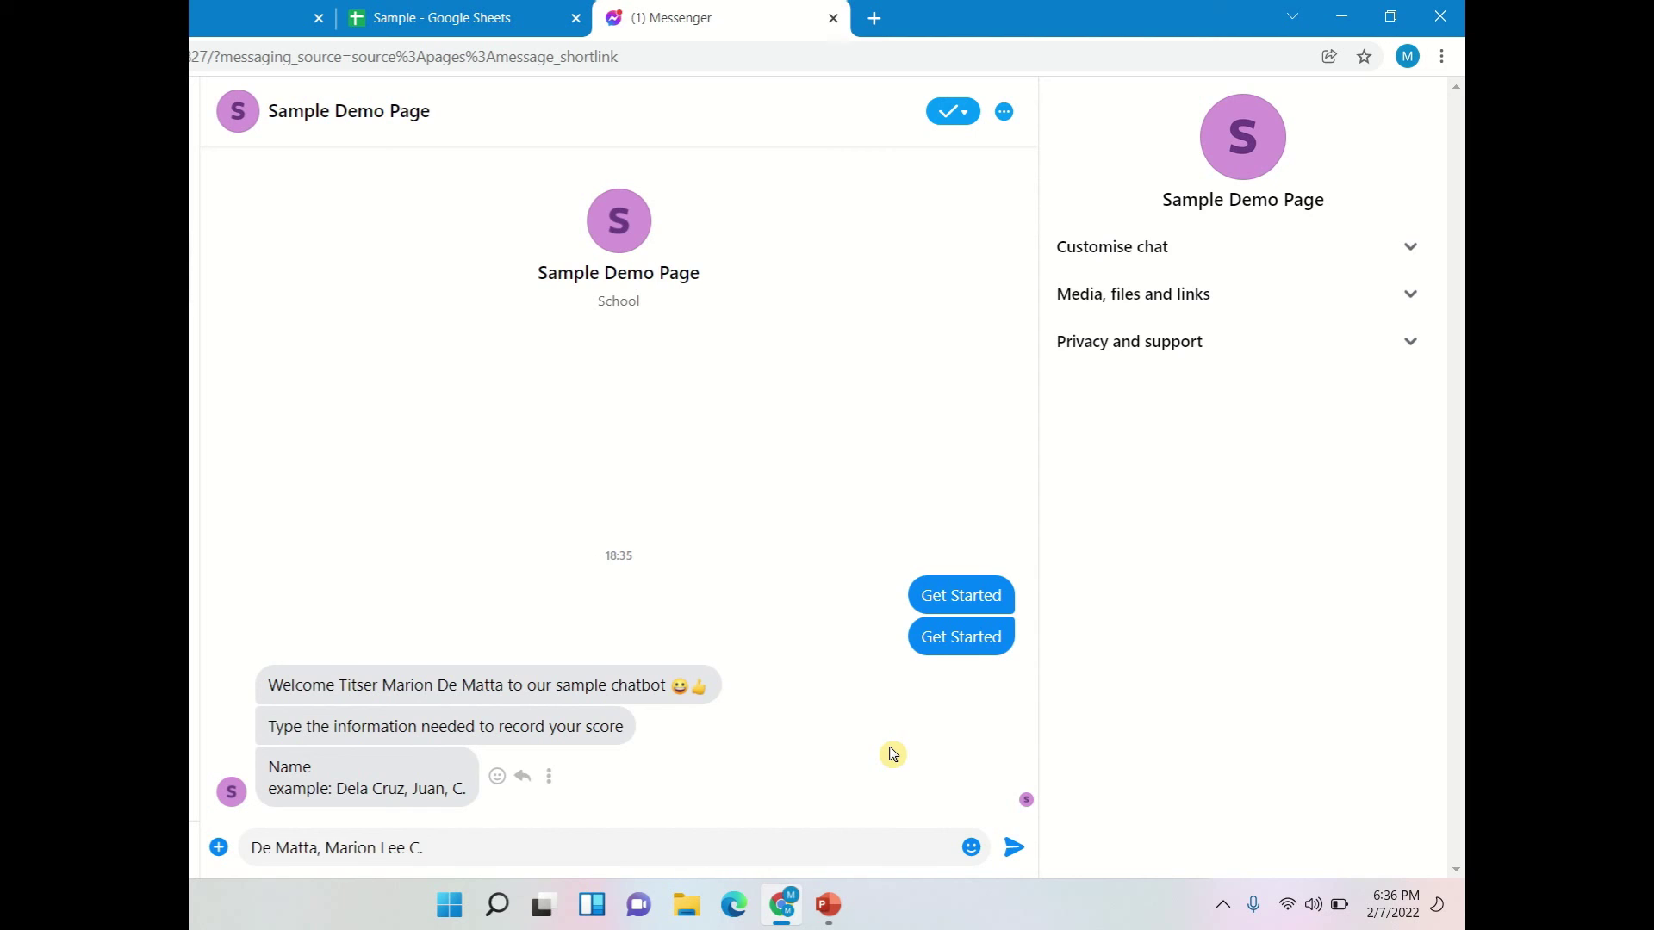
key(Return)
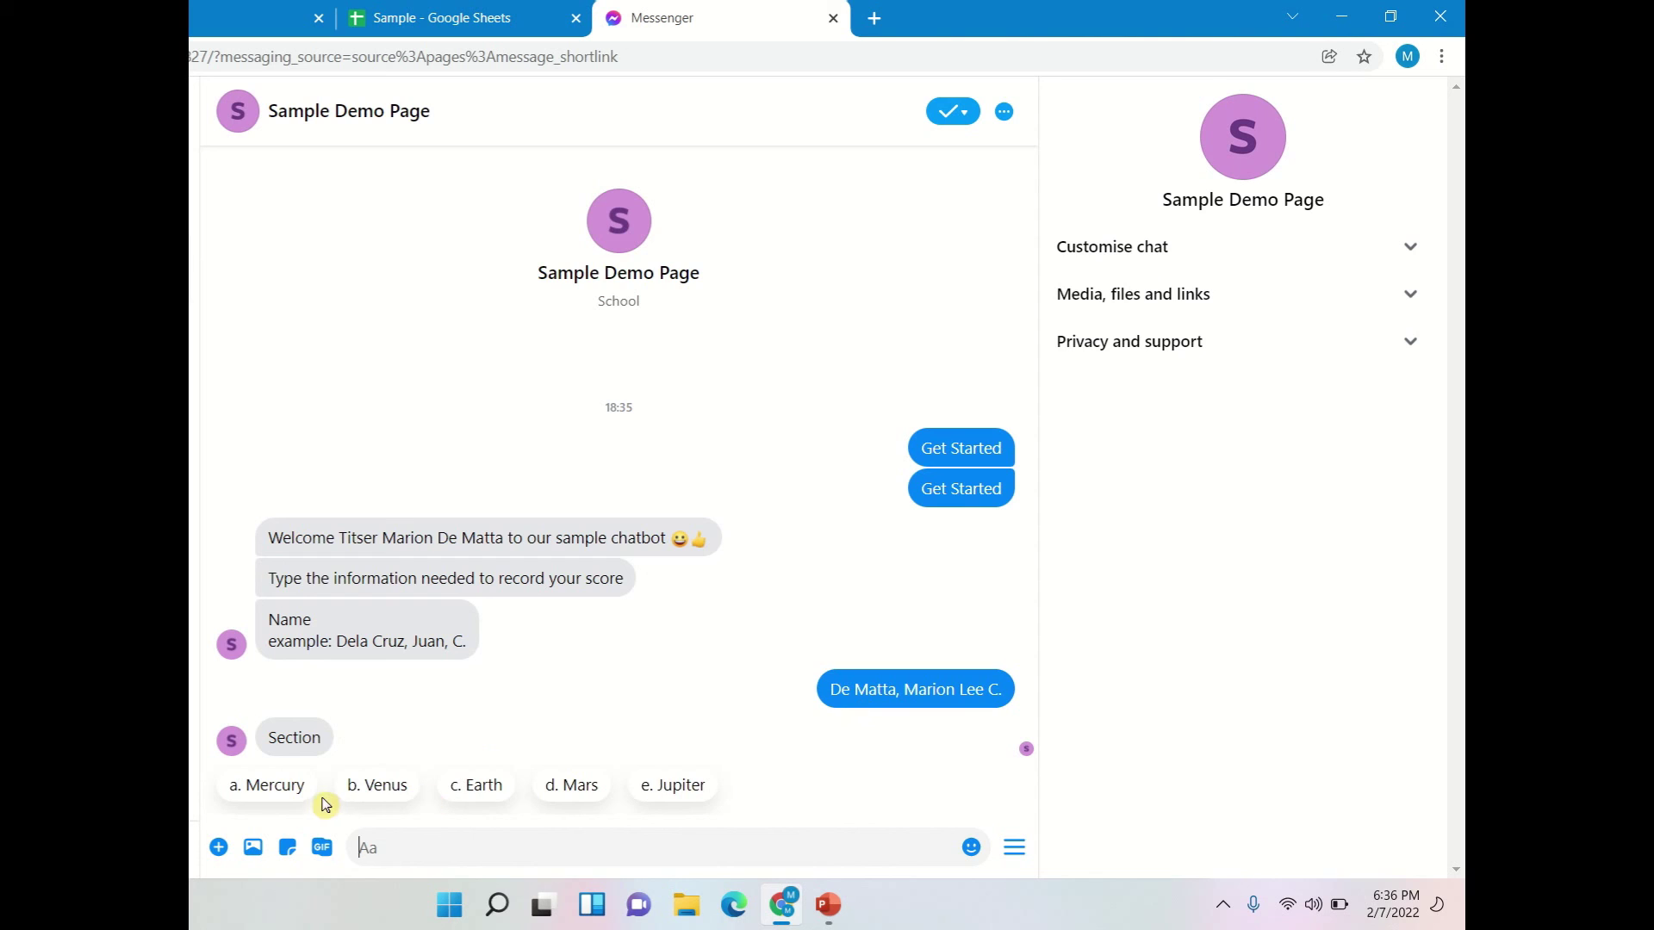
click(295, 797)
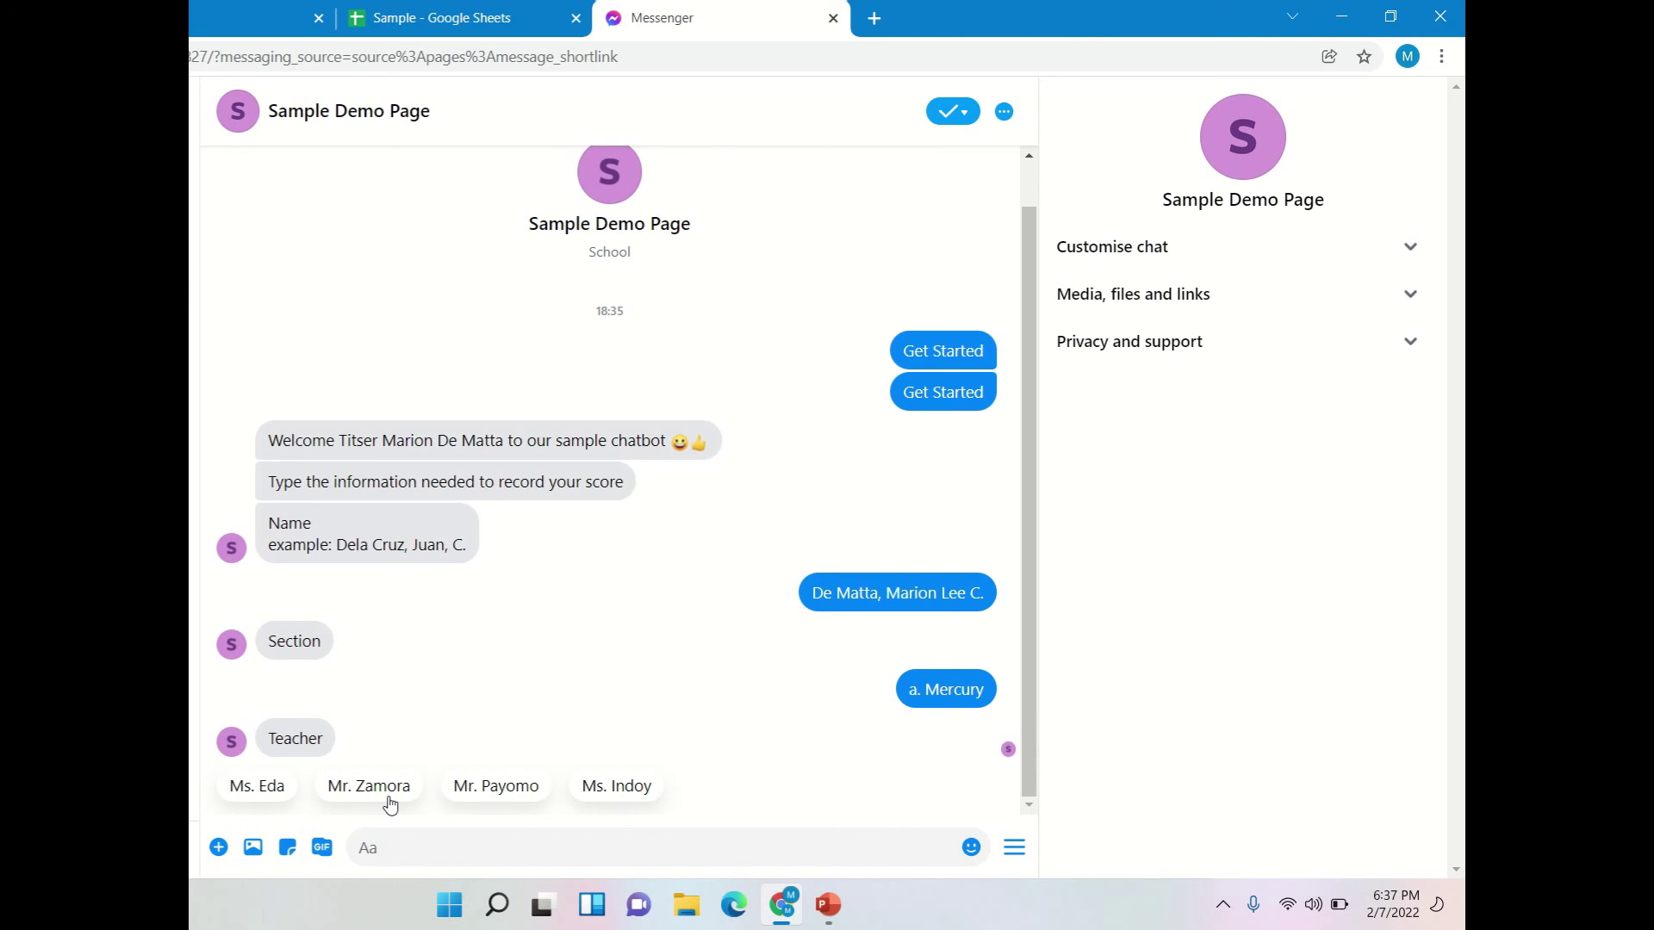
click(389, 801)
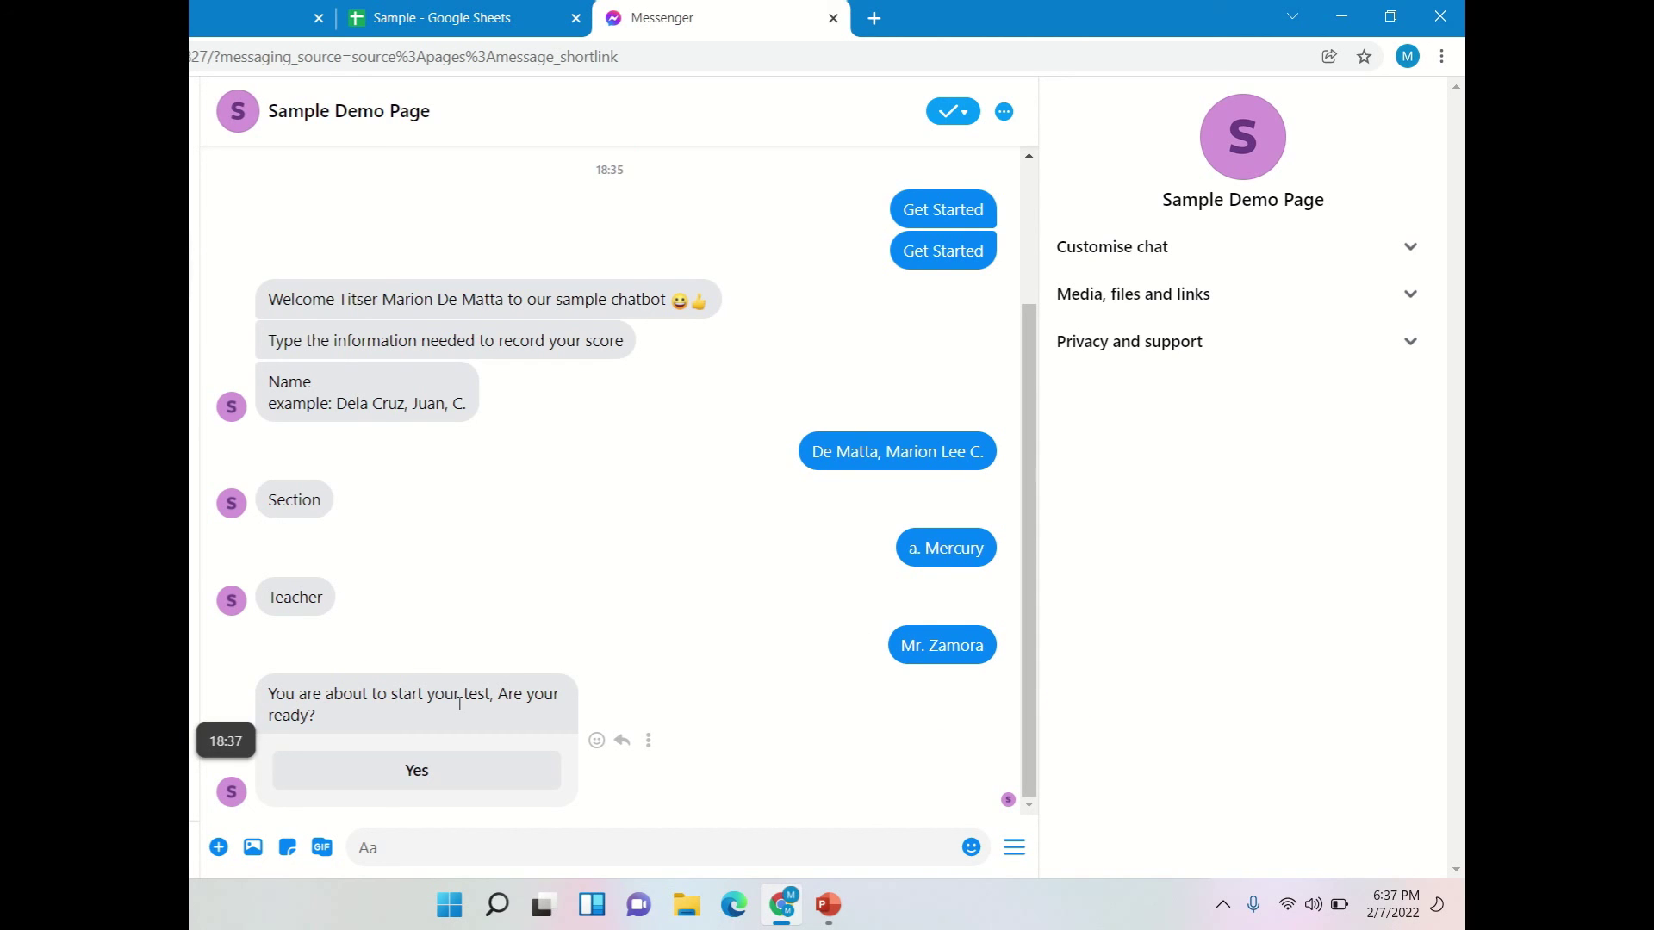
- Confirm readiness, start the quiz, and answer both questions with option a to score 2/2
click(464, 778)
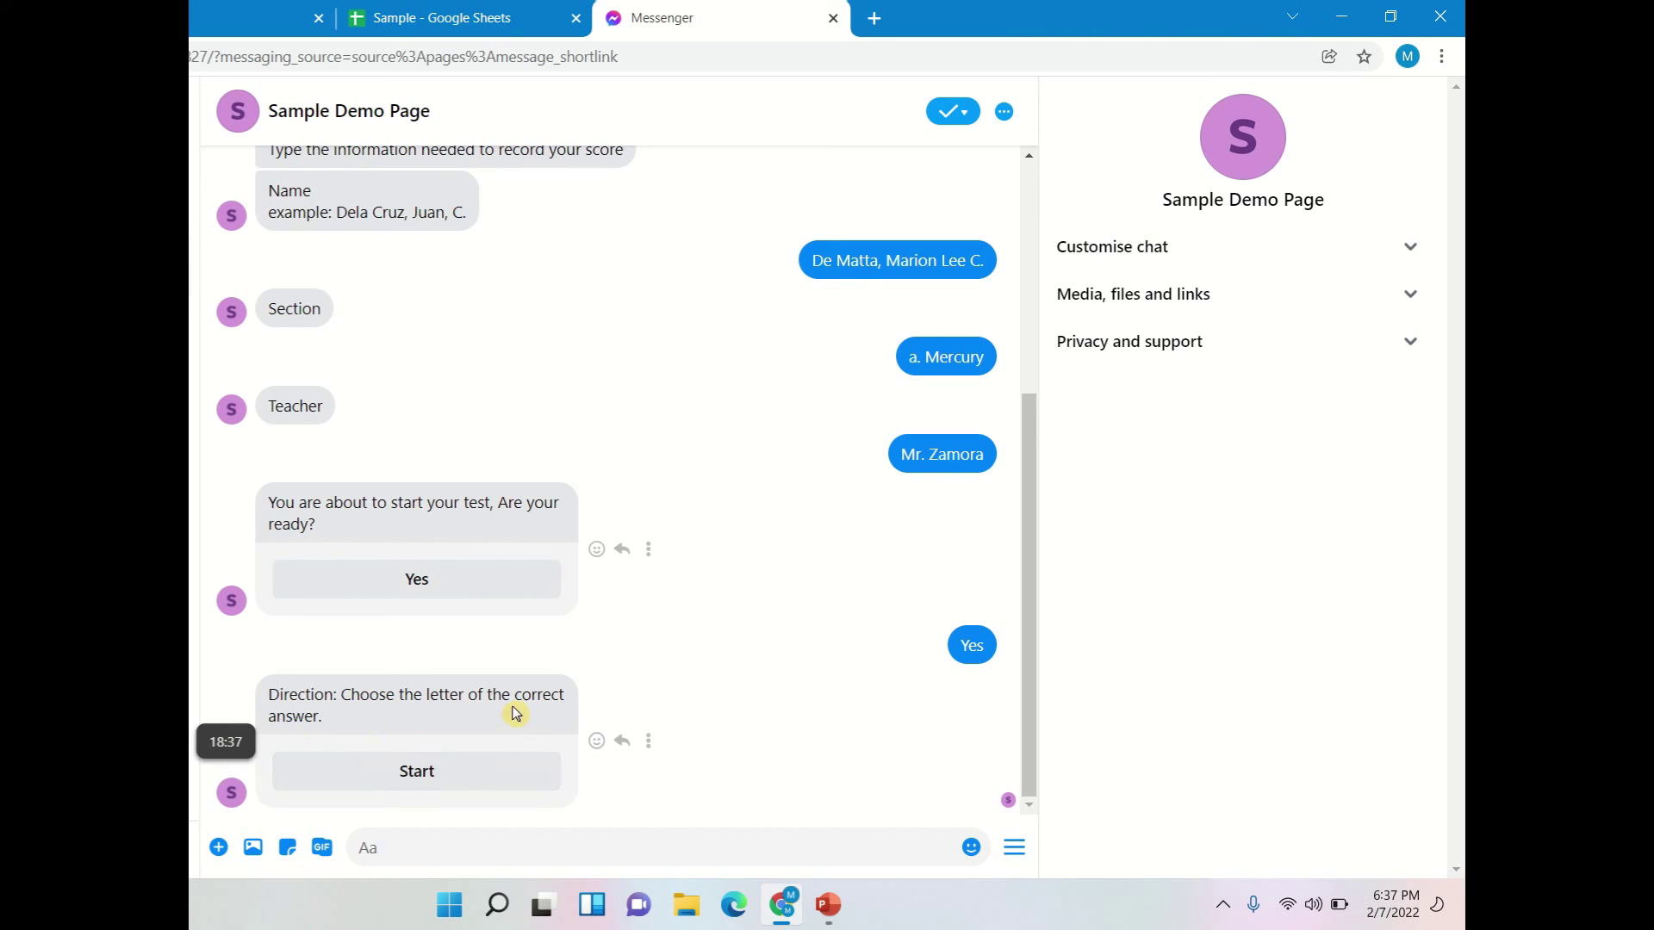
click(368, 782)
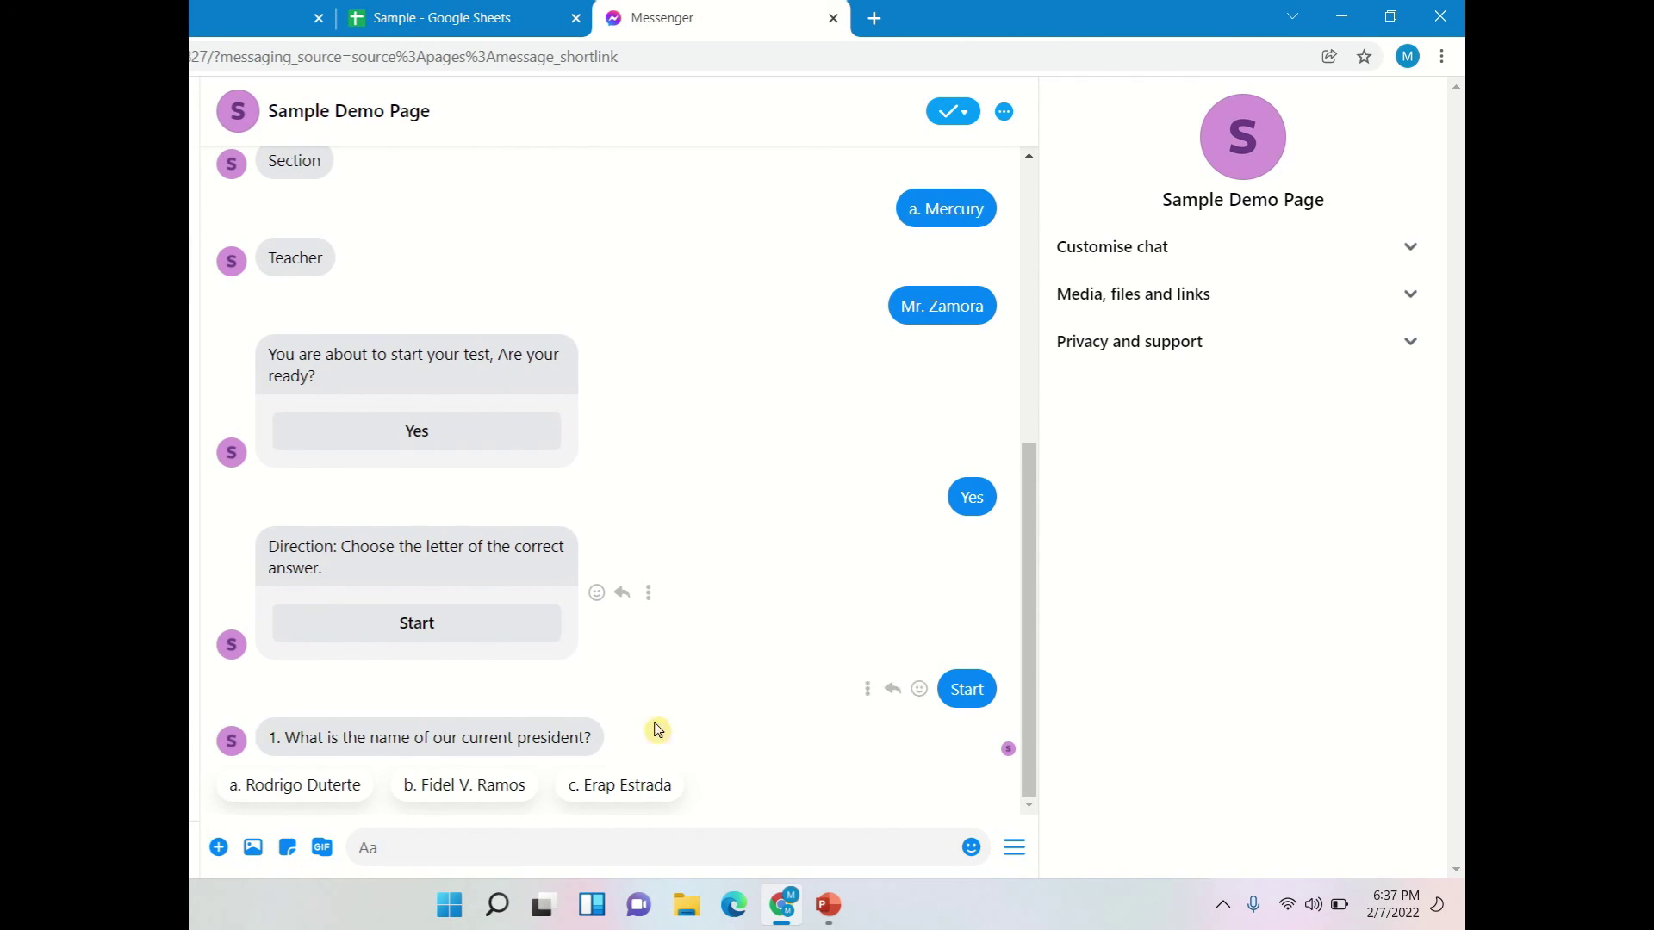
click(284, 800)
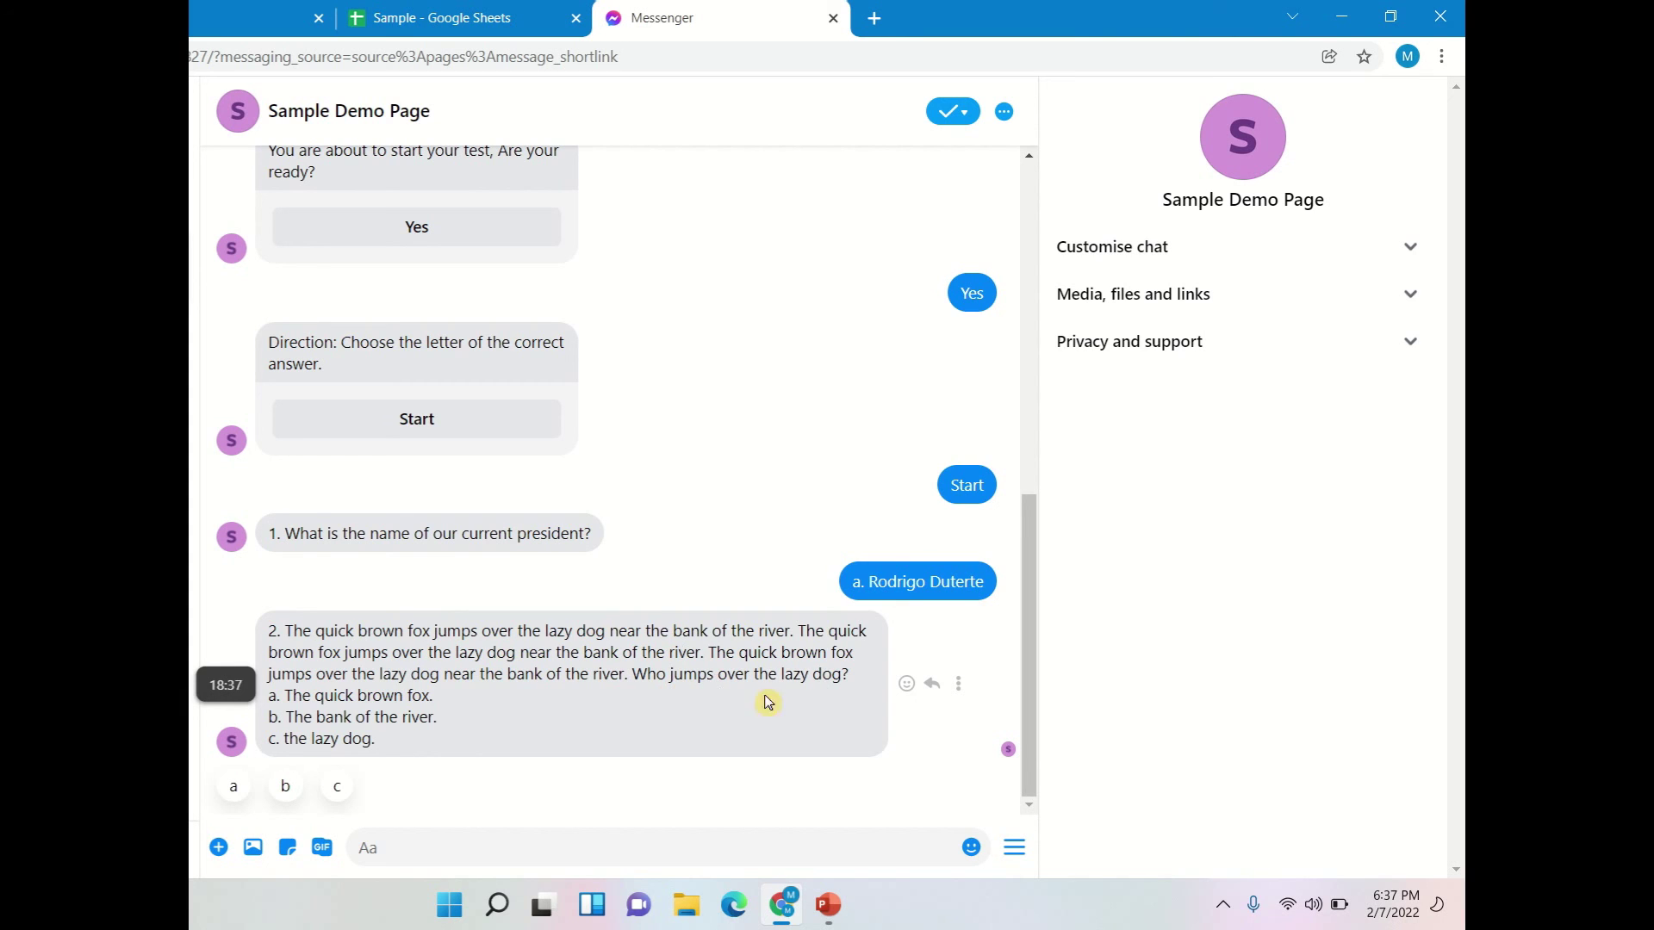
click(239, 791)
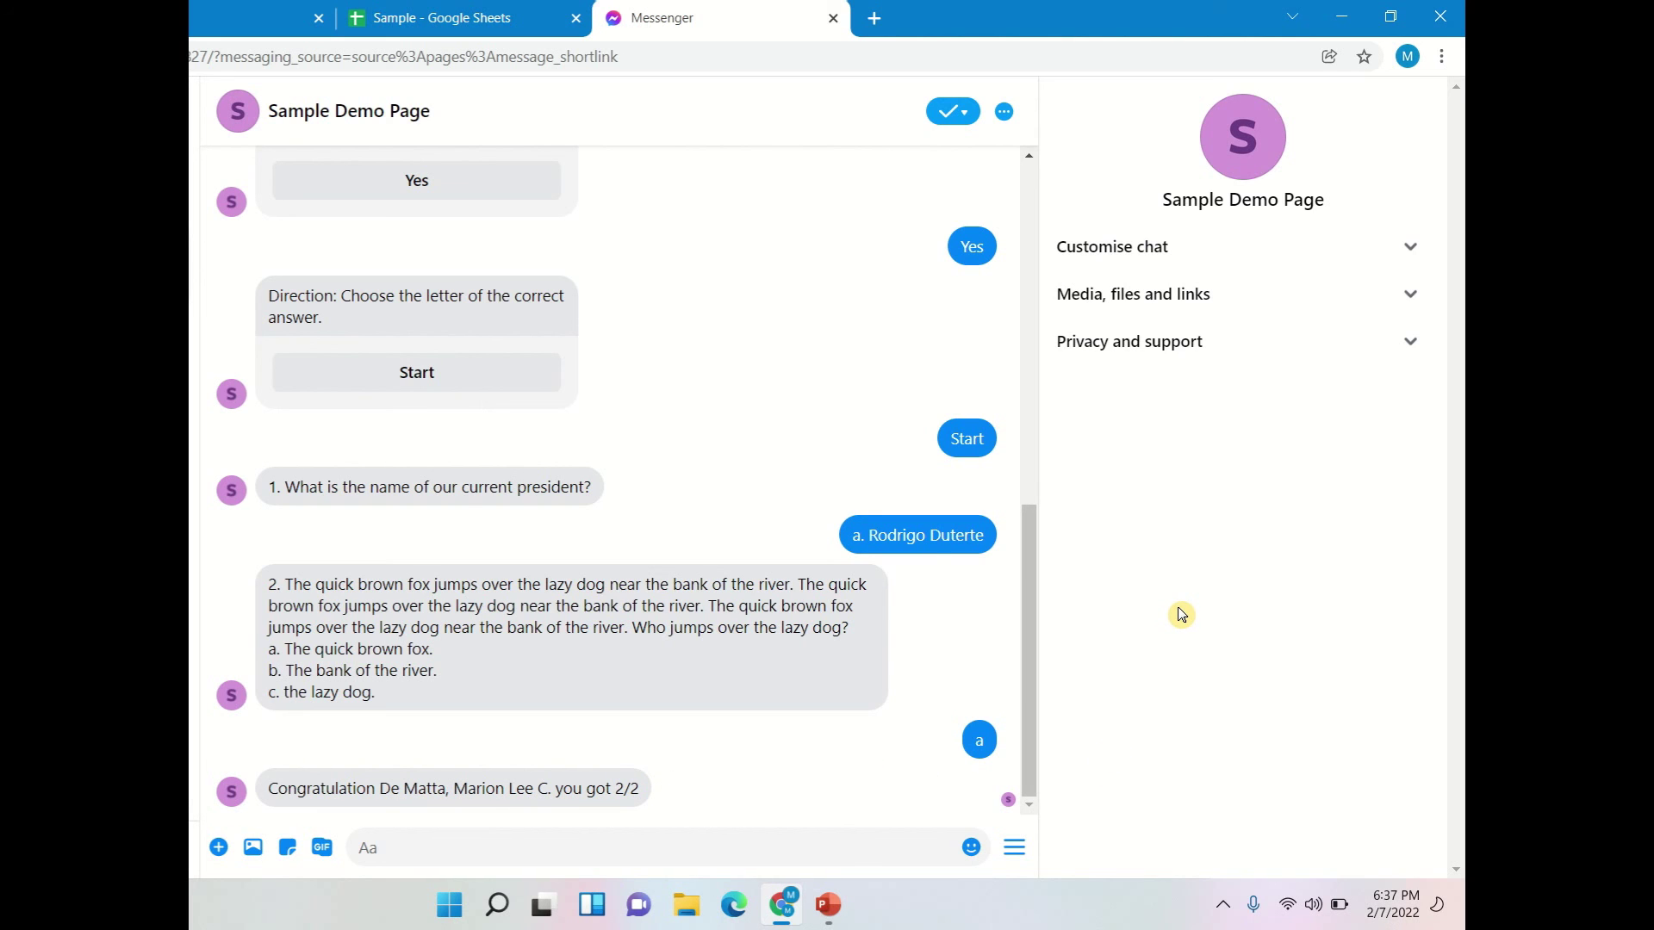
click(396, 19)
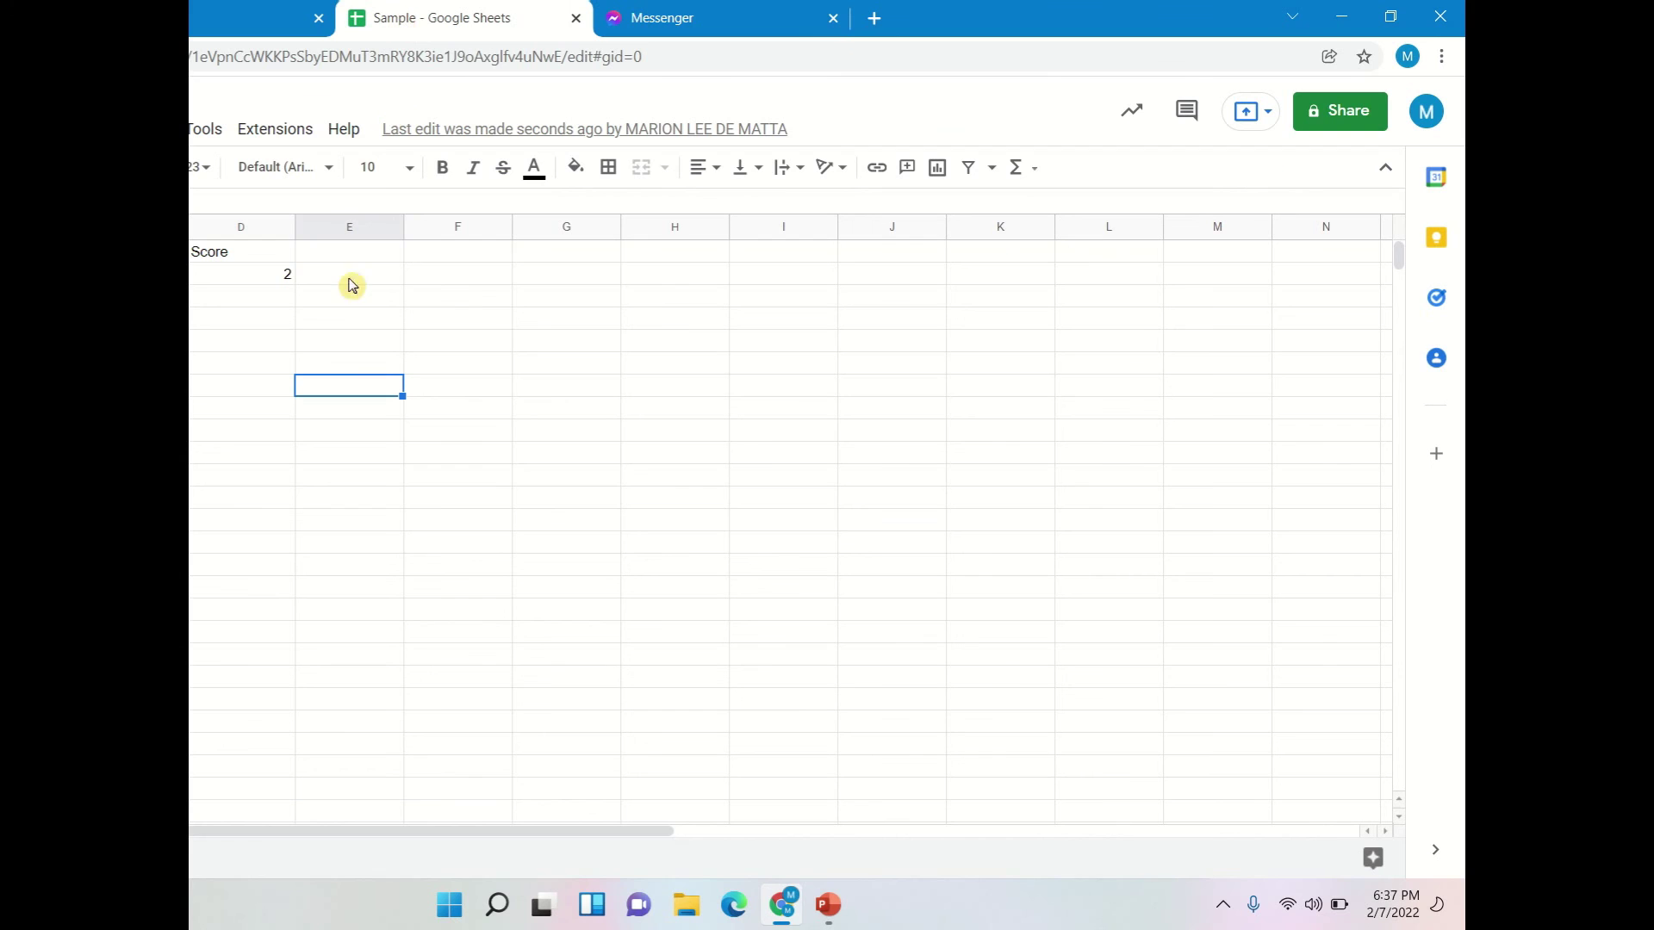
- Check the logged row 2 showing Score 2, and auto-fit column C to its entry
click(259, 344)
click(191, 274)
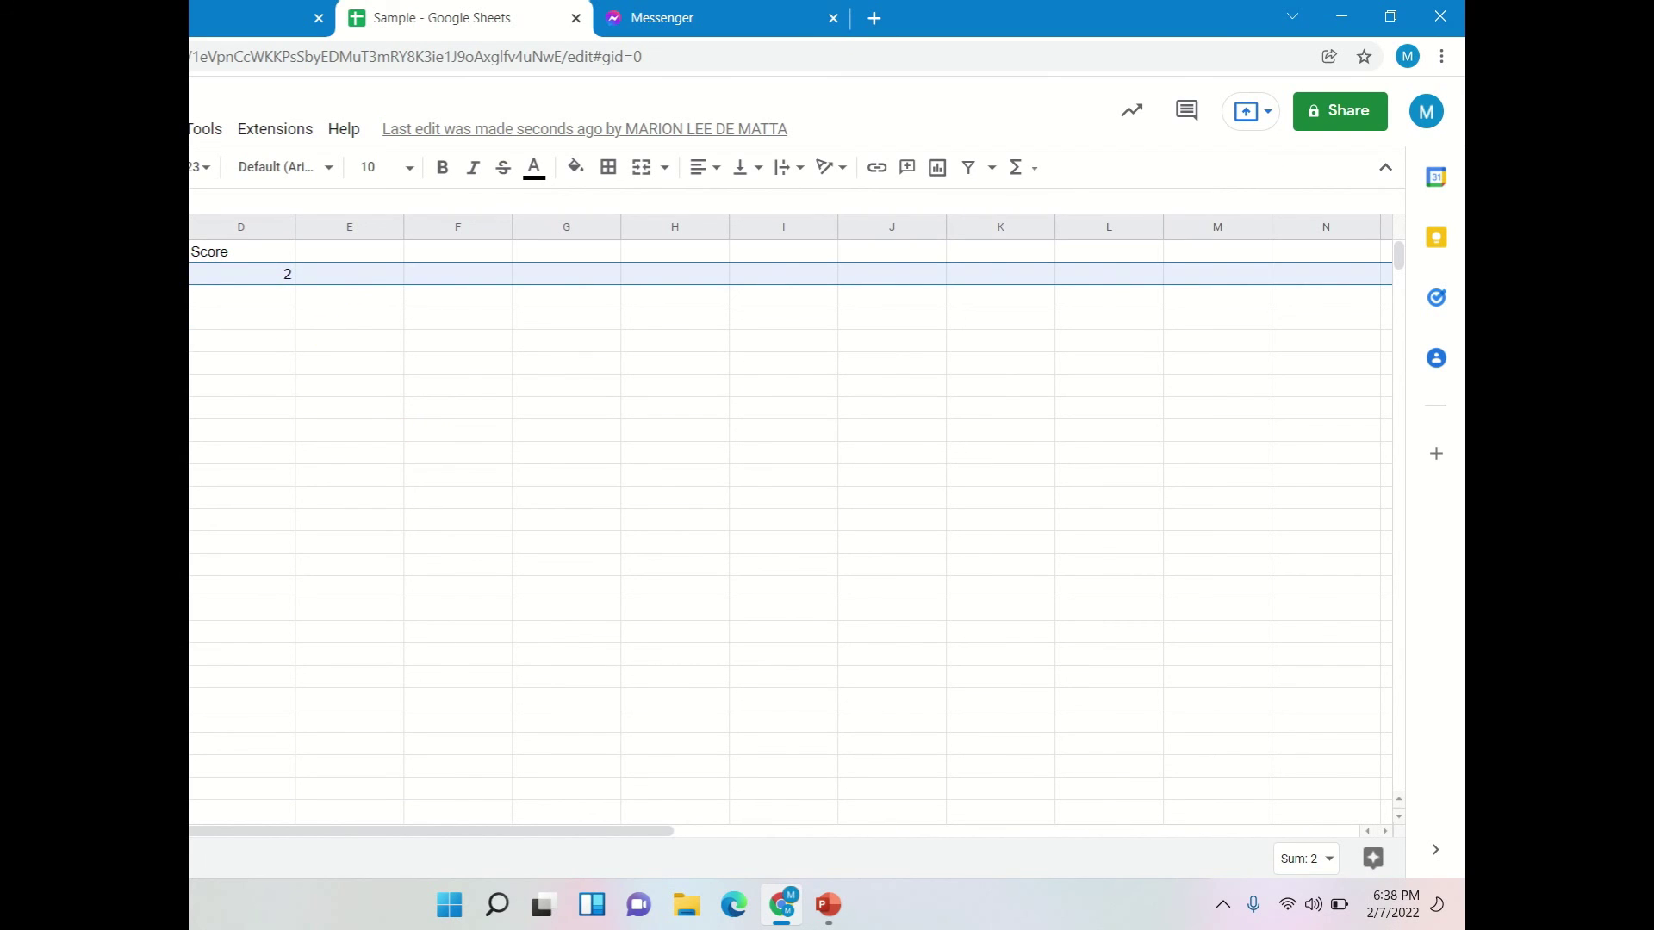
click(197, 363)
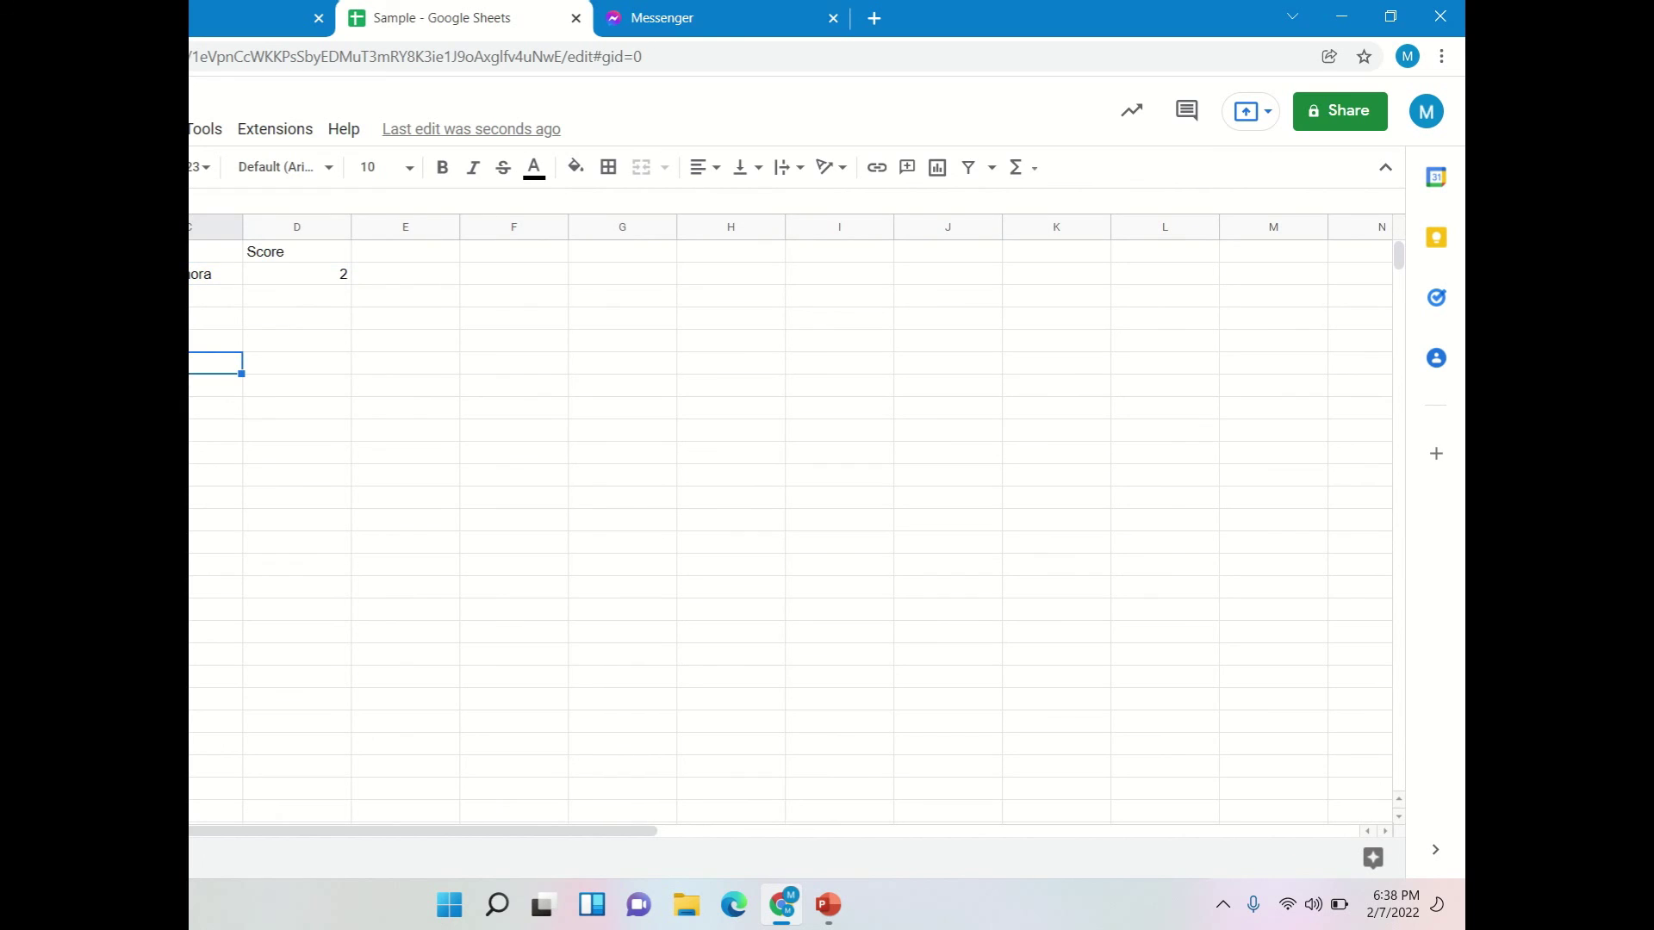